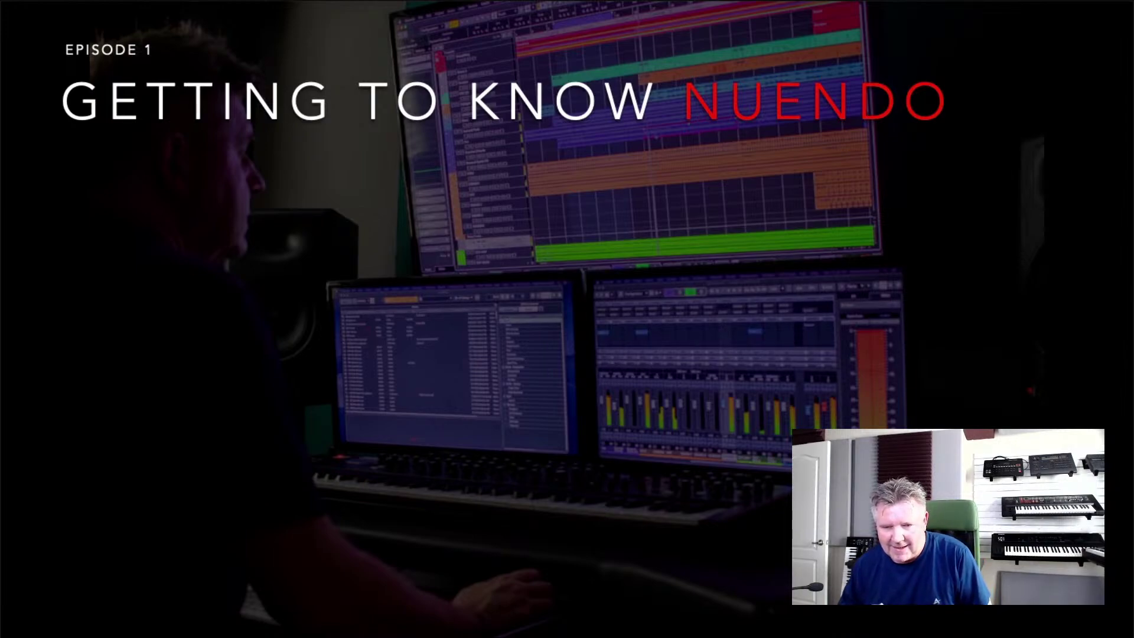
key("Right")
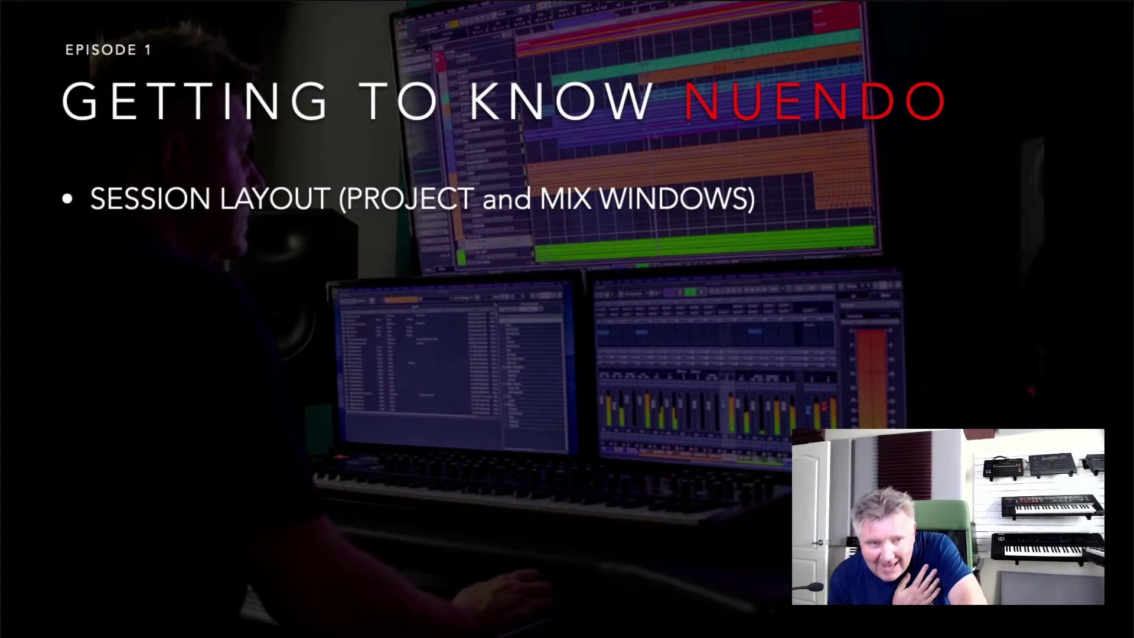
key("Right")
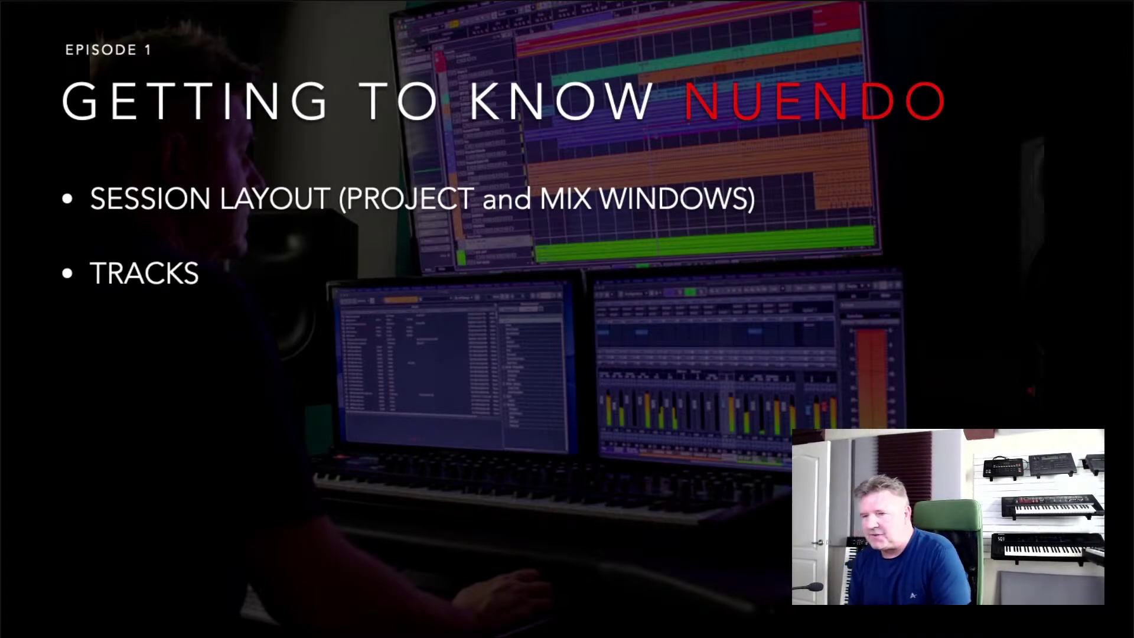
key("Right")
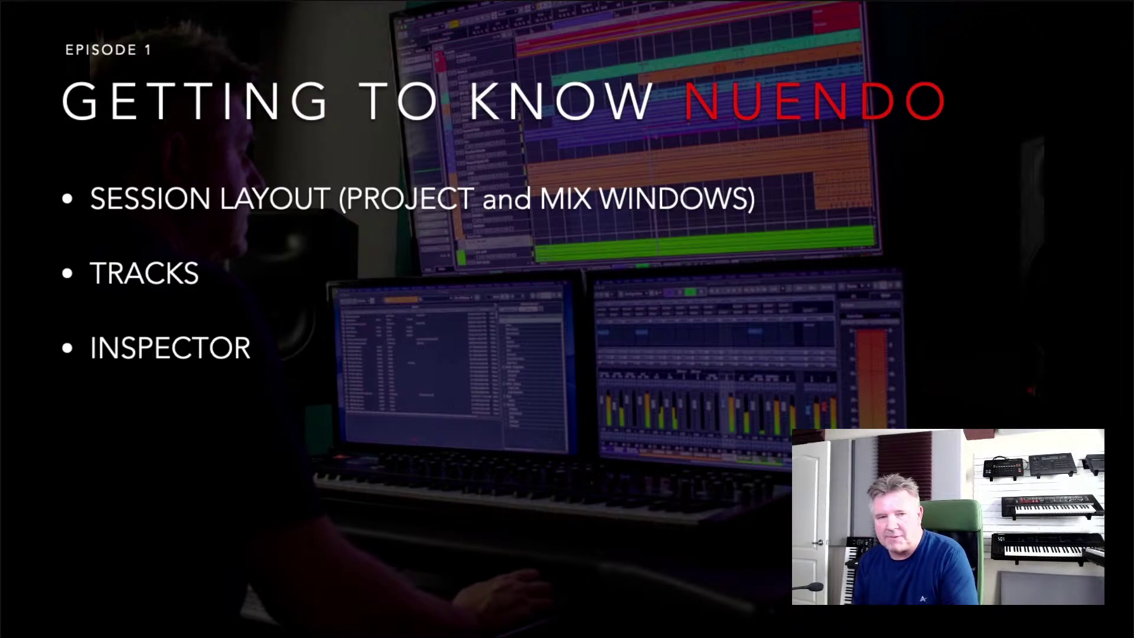
key("Right")
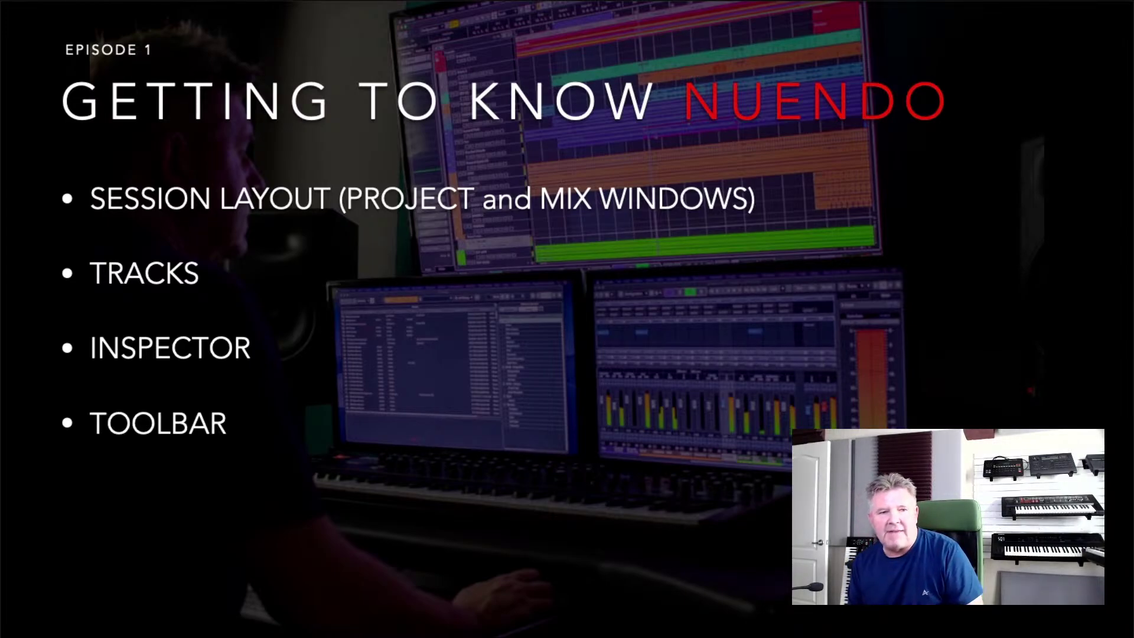
key("Right")
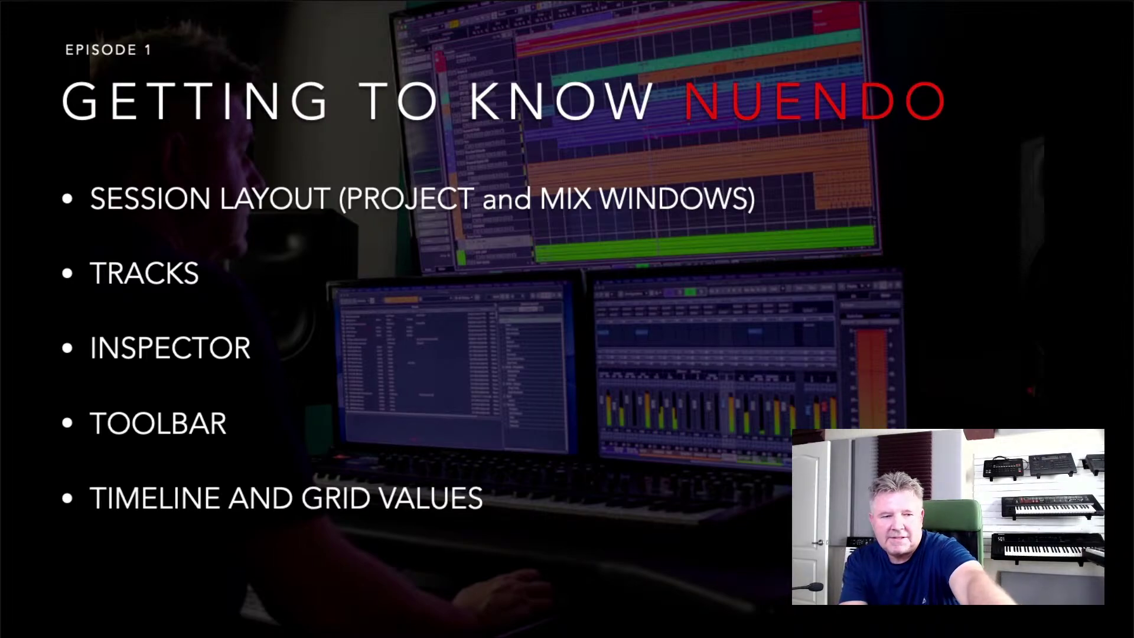
key("Right")
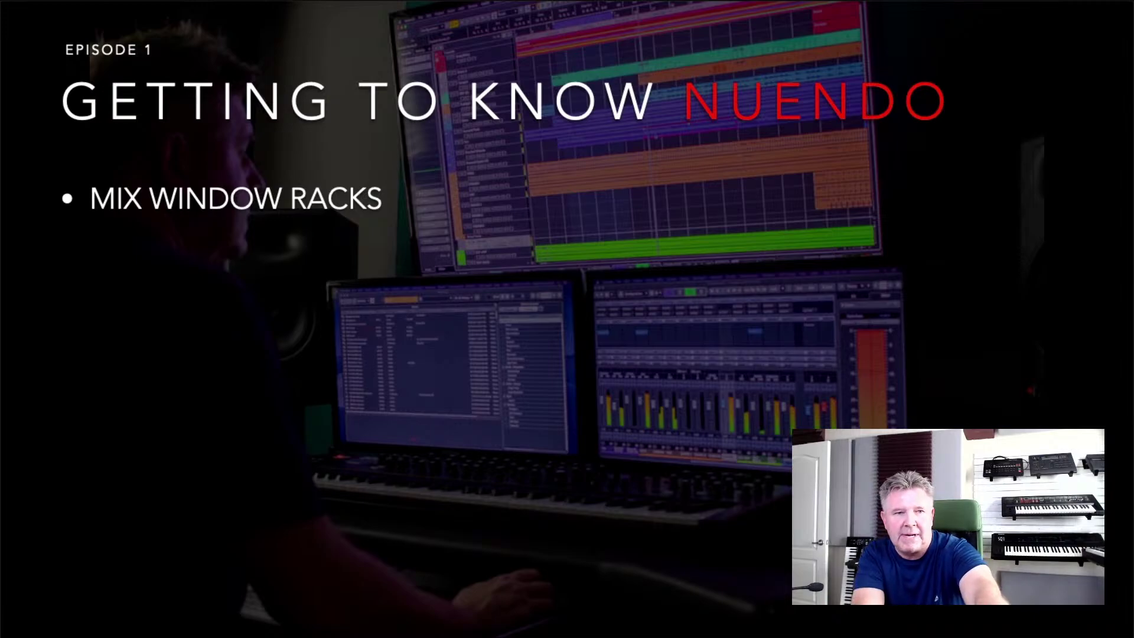
key("Right")
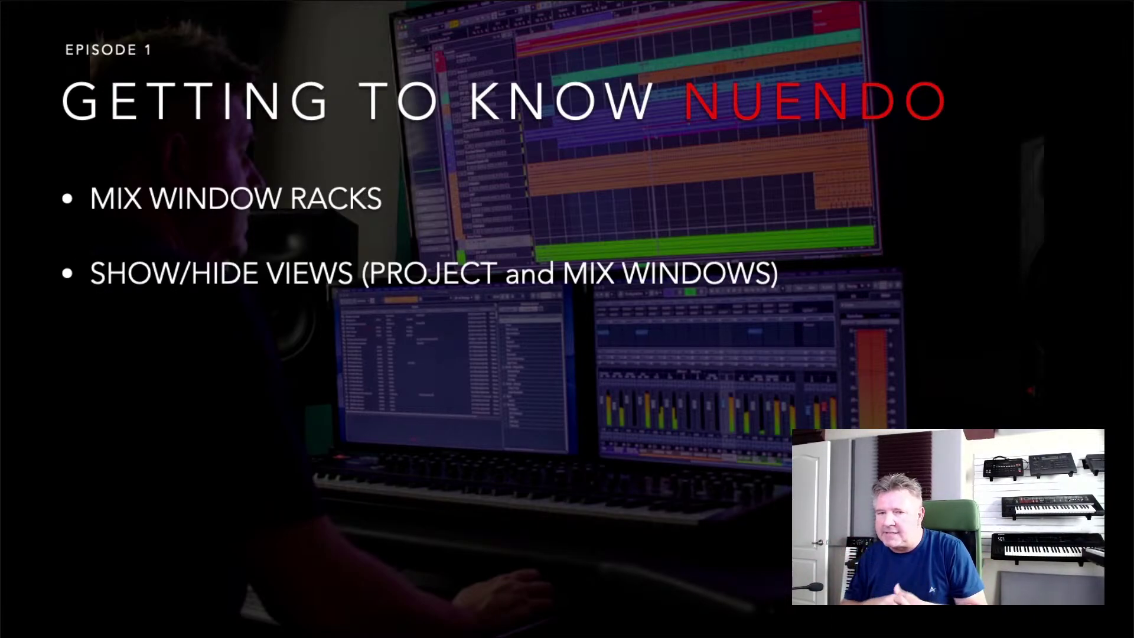
key("Right")
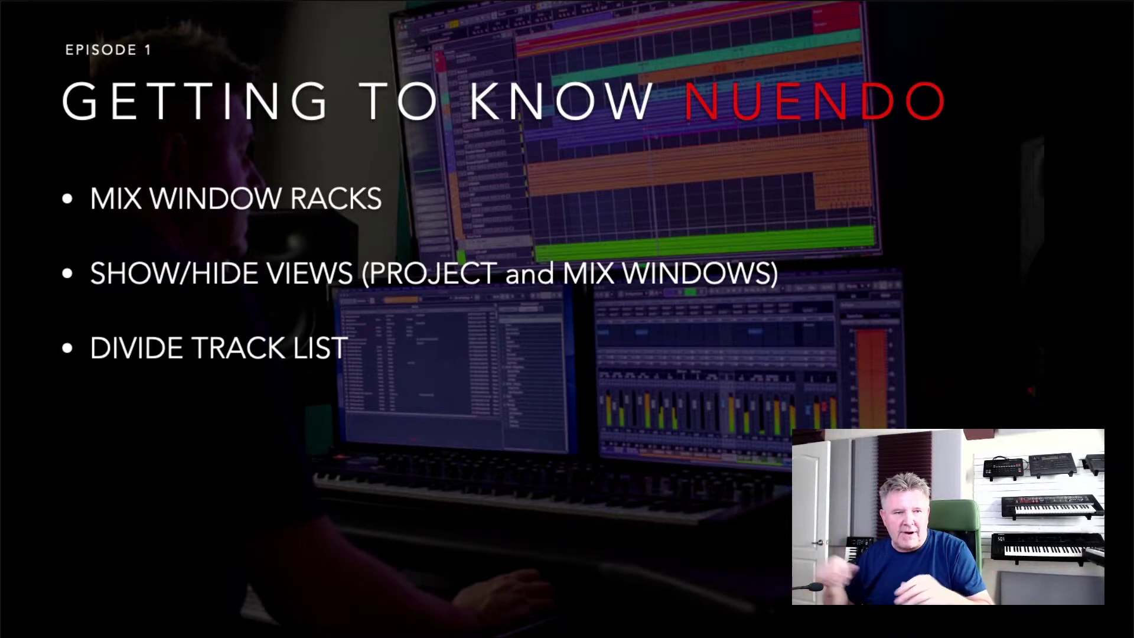
key("Right")
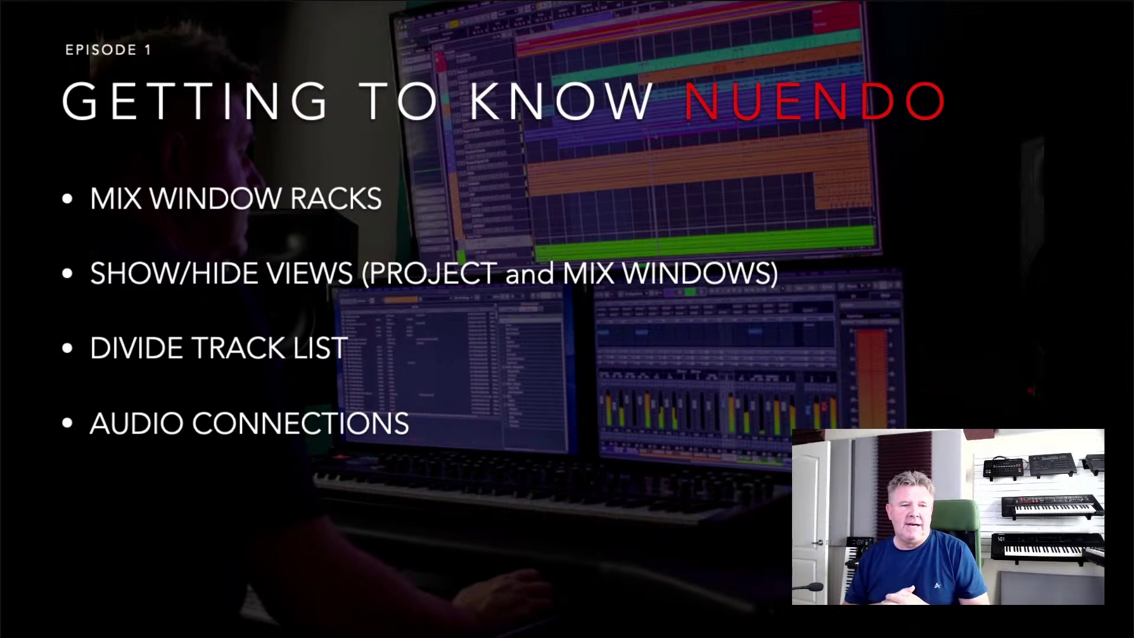
key("Right")
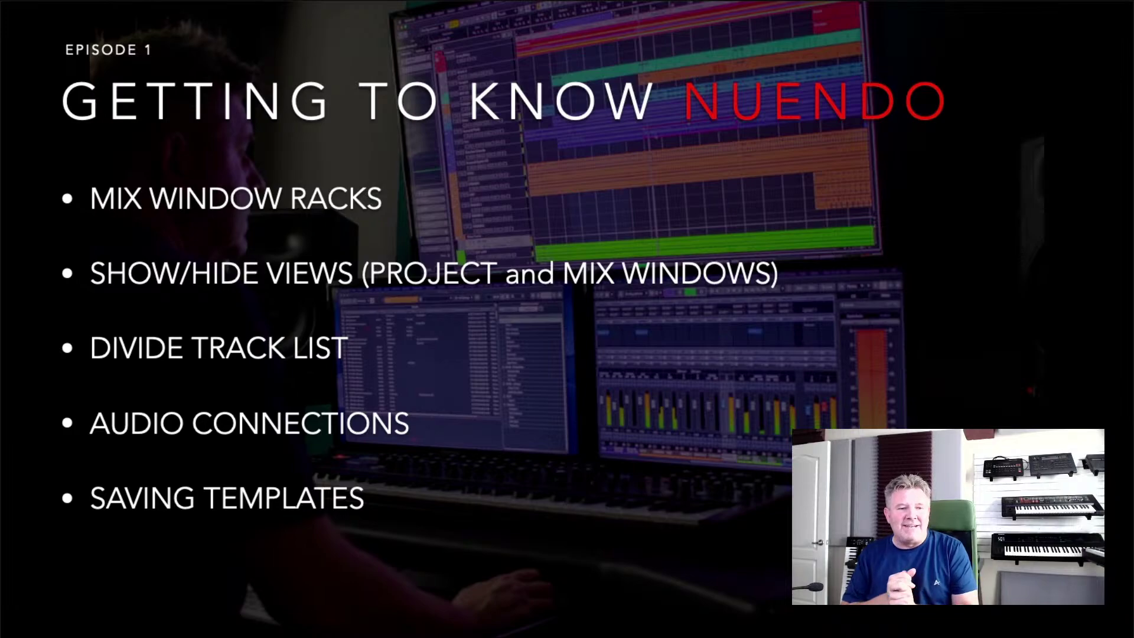
key("Right")
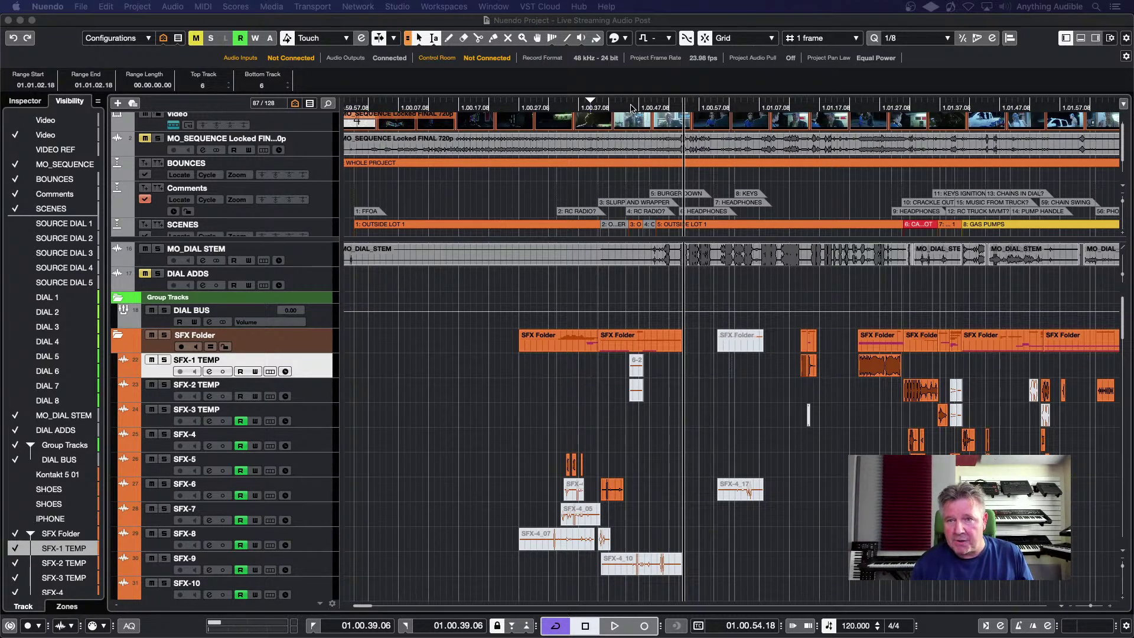
Step: Place the playhead at 01.00.32.12 and examine the project's SFX, growl, foley and background tracks along the timeline
left_click_drag(632, 109, 550, 111)
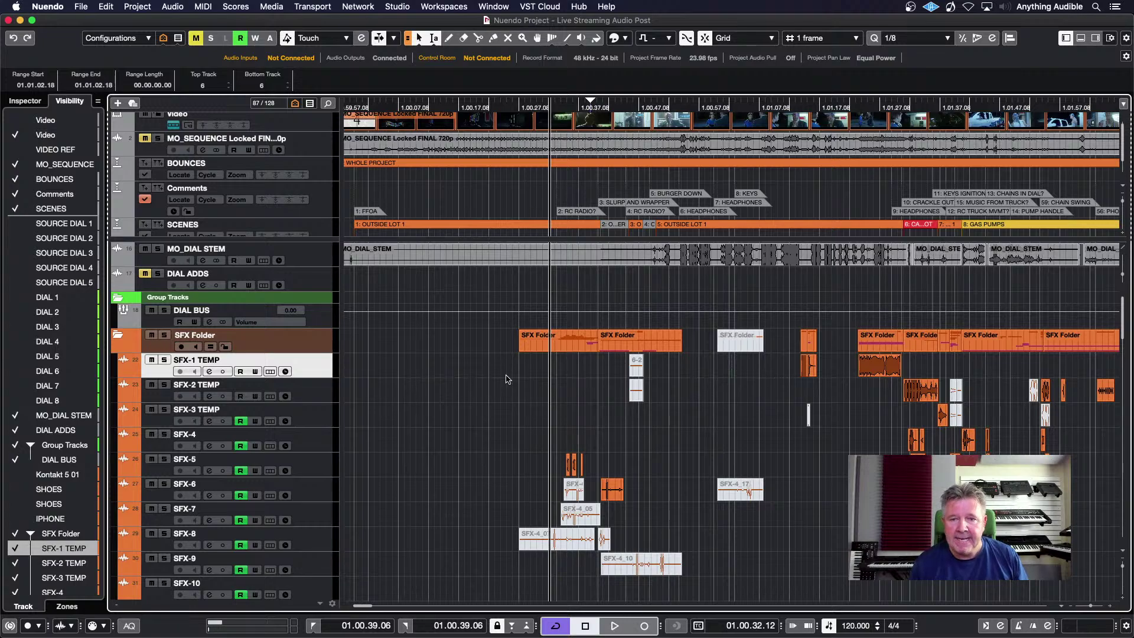
scroll(506, 375, "down", 2)
scroll(506, 375, "down", 10)
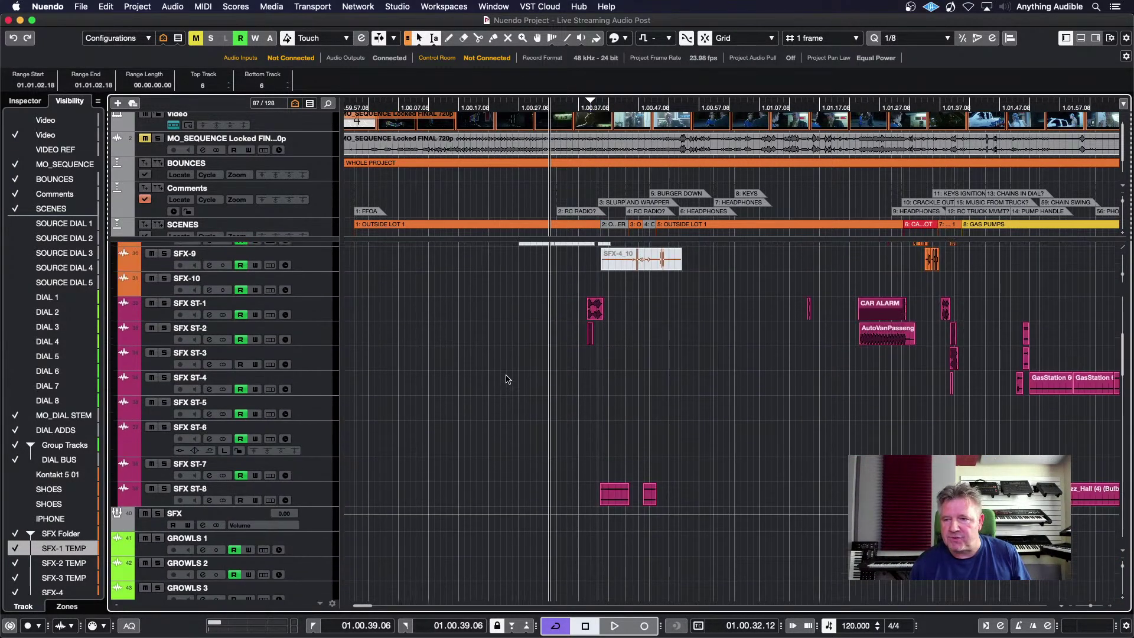
scroll(506, 375, "right", 10)
scroll(506, 375, "right", 2)
scroll(506, 375, "down", 5)
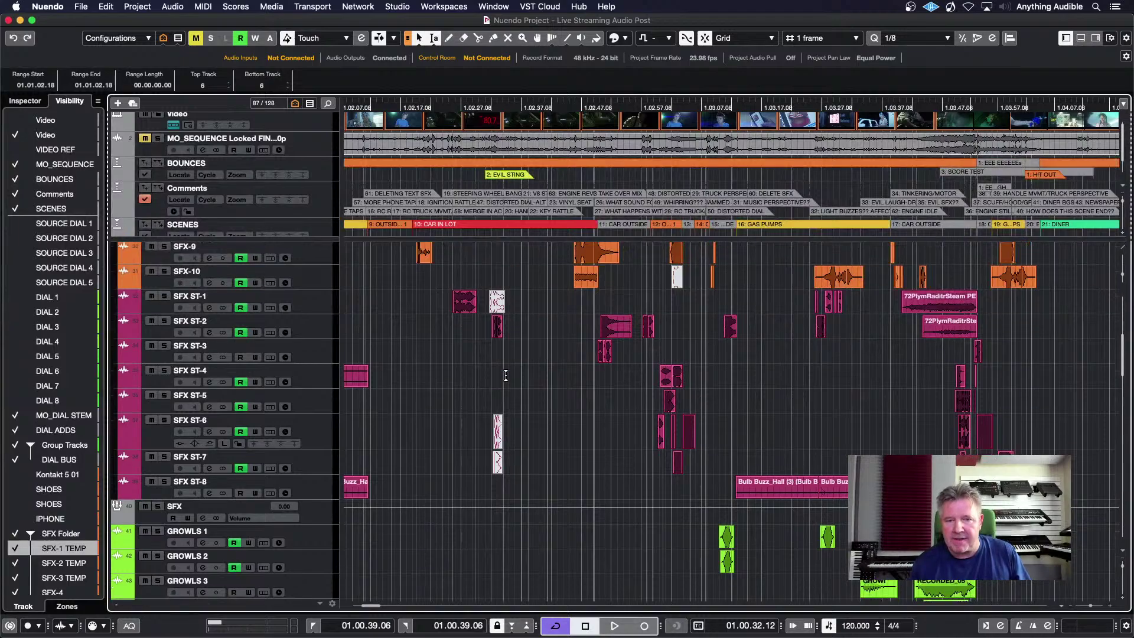
scroll(506, 375, "down", 7)
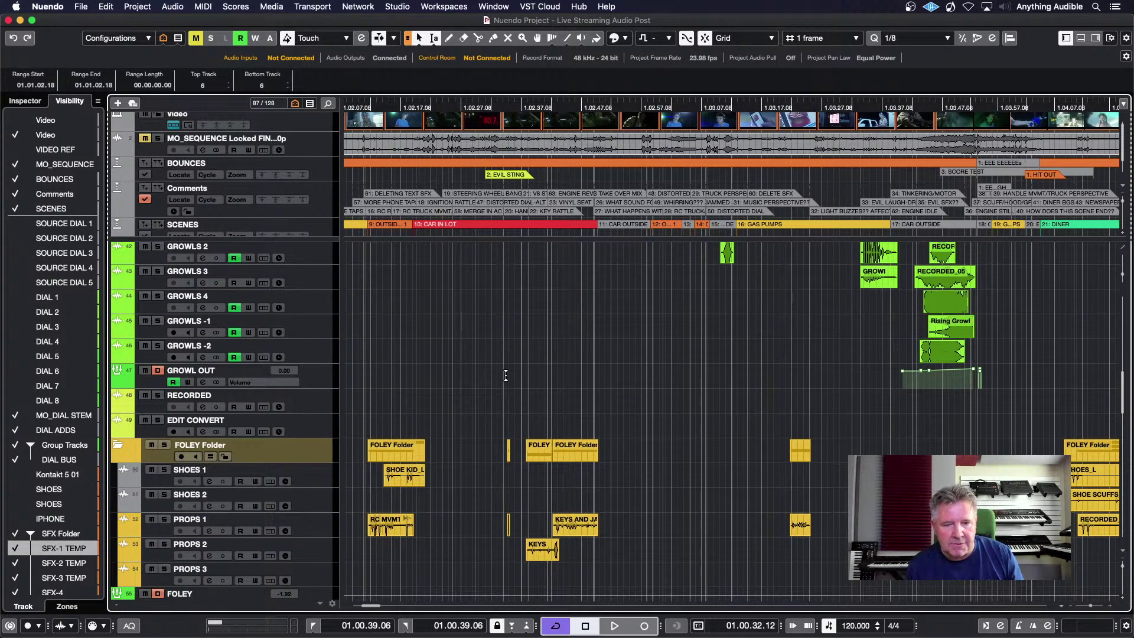
scroll(506, 375, "up", 7)
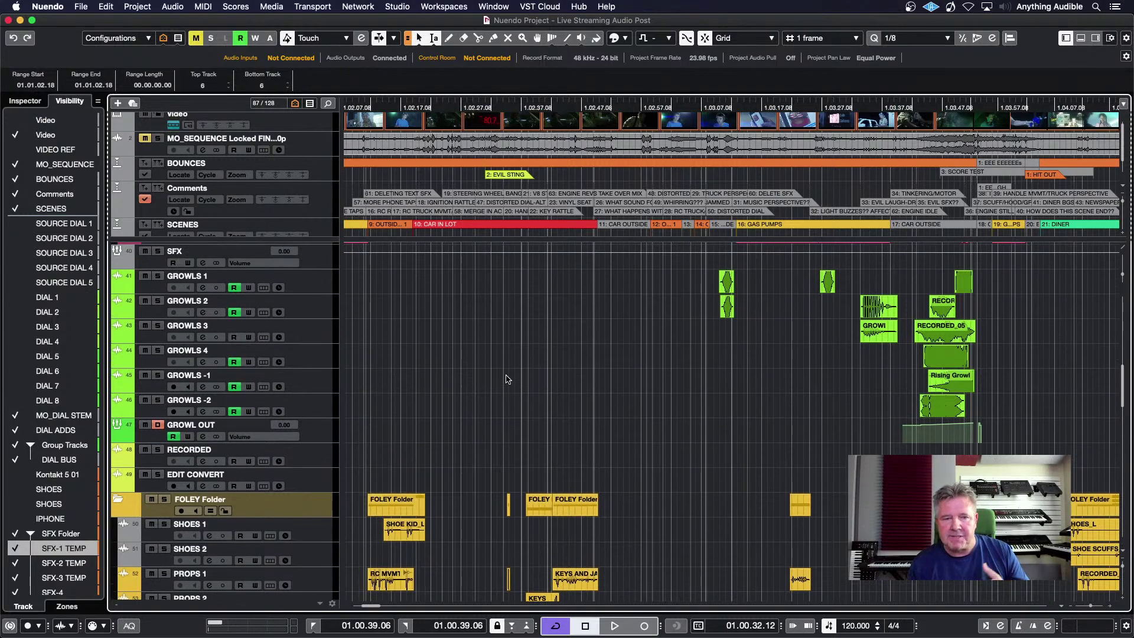
scroll(507, 379, "up", 11)
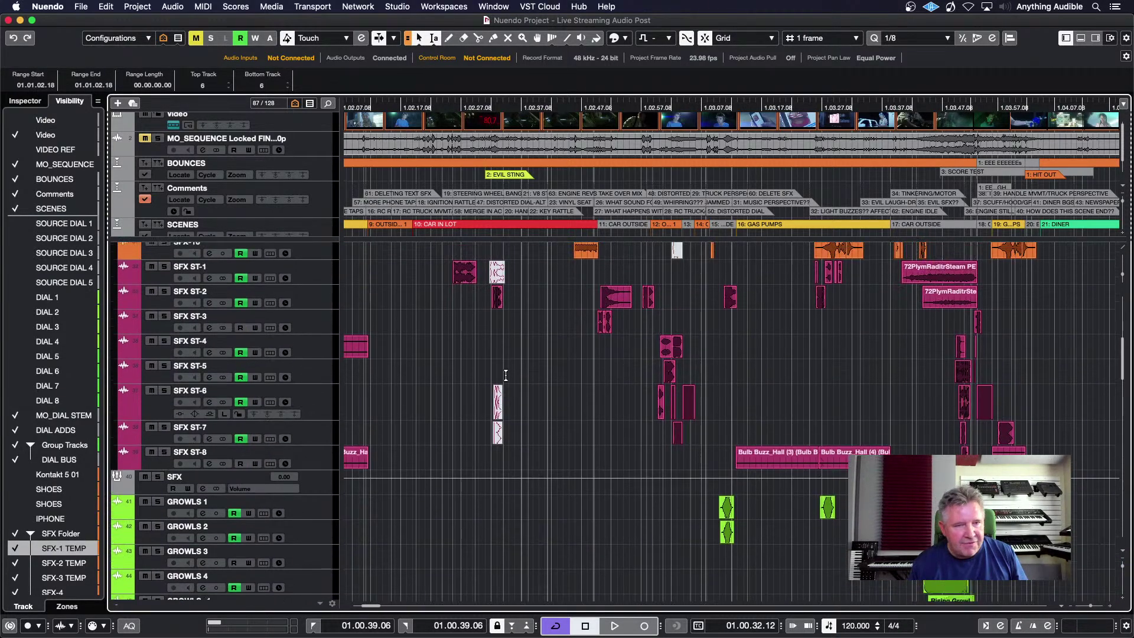
scroll(507, 378, "down", 9)
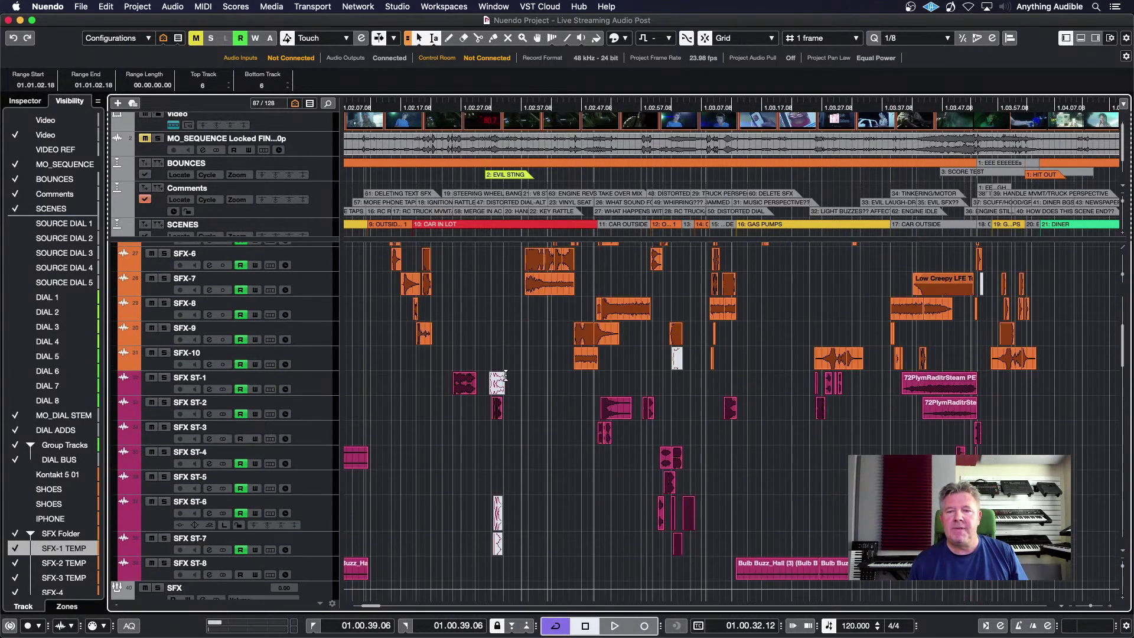
scroll(507, 376, "down", 11)
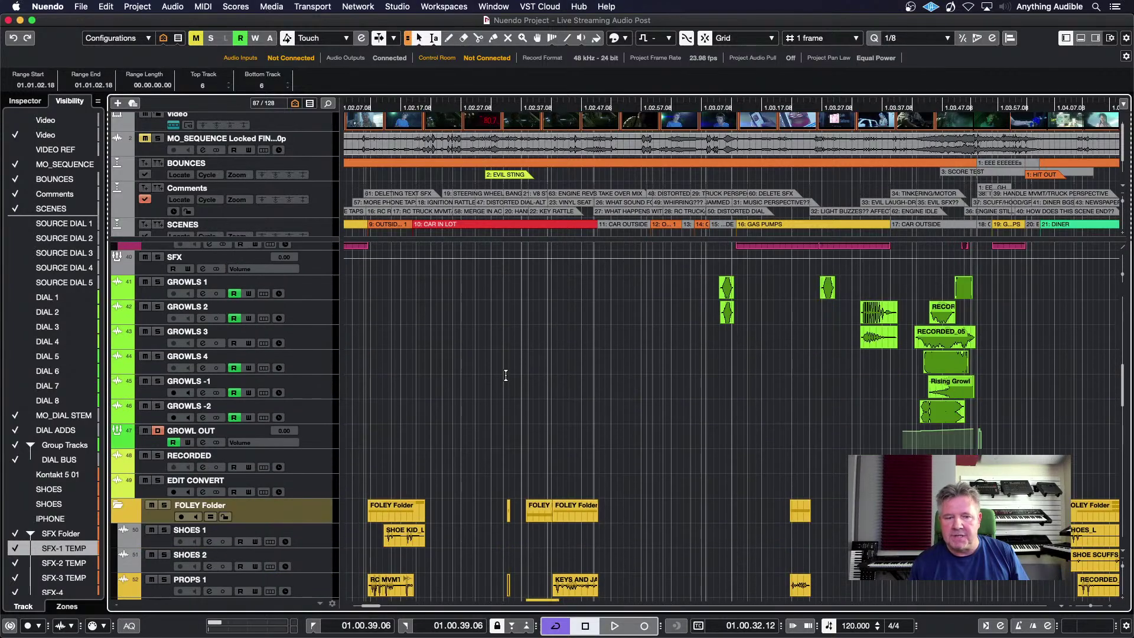
scroll(506, 379, "down", 9)
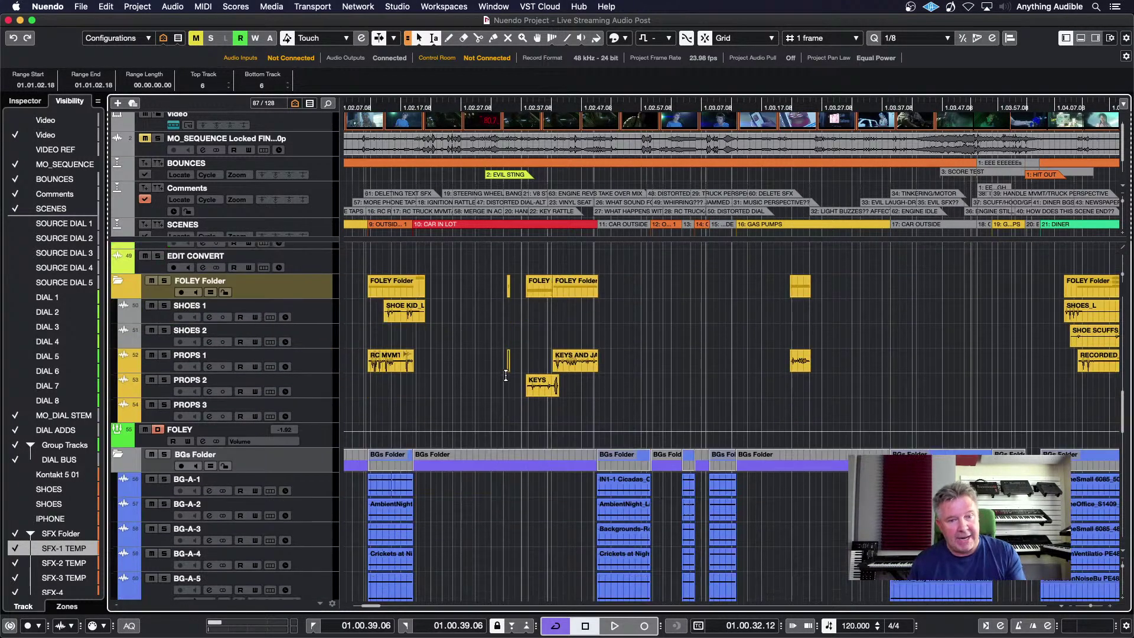
scroll(506, 376, "down", 1)
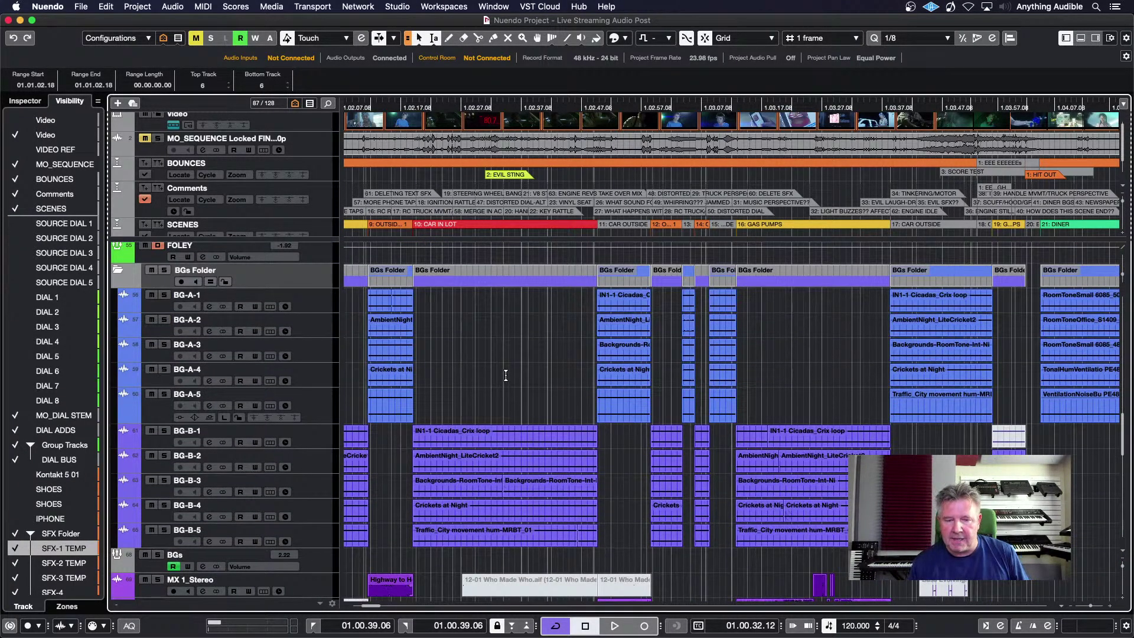
scroll(506, 376, "up", 20)
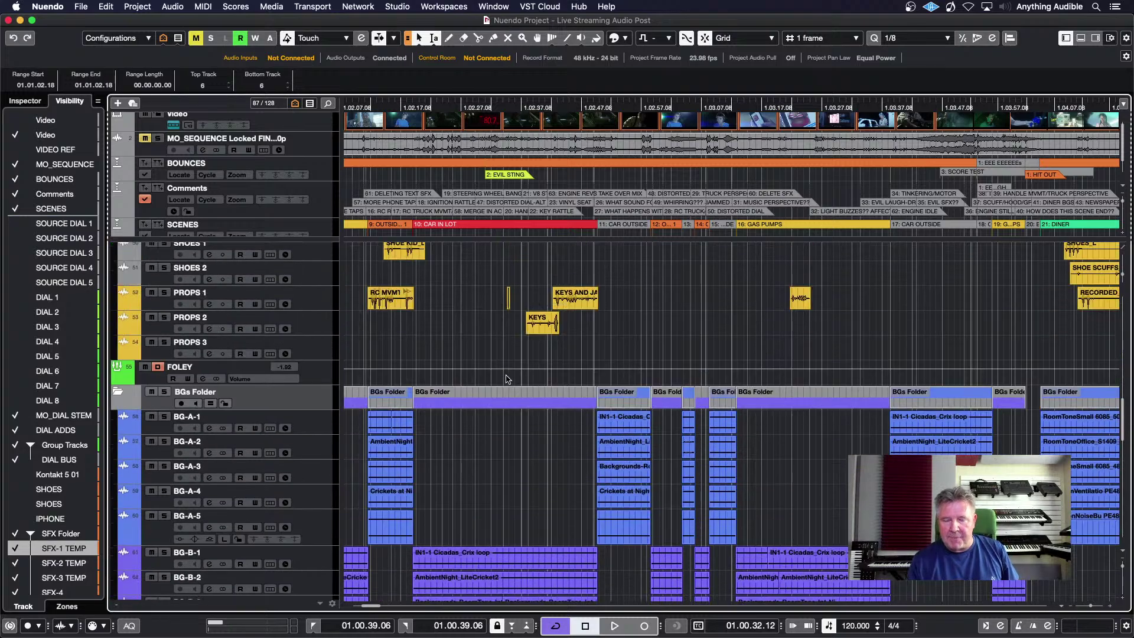
scroll(507, 376, "up", 3)
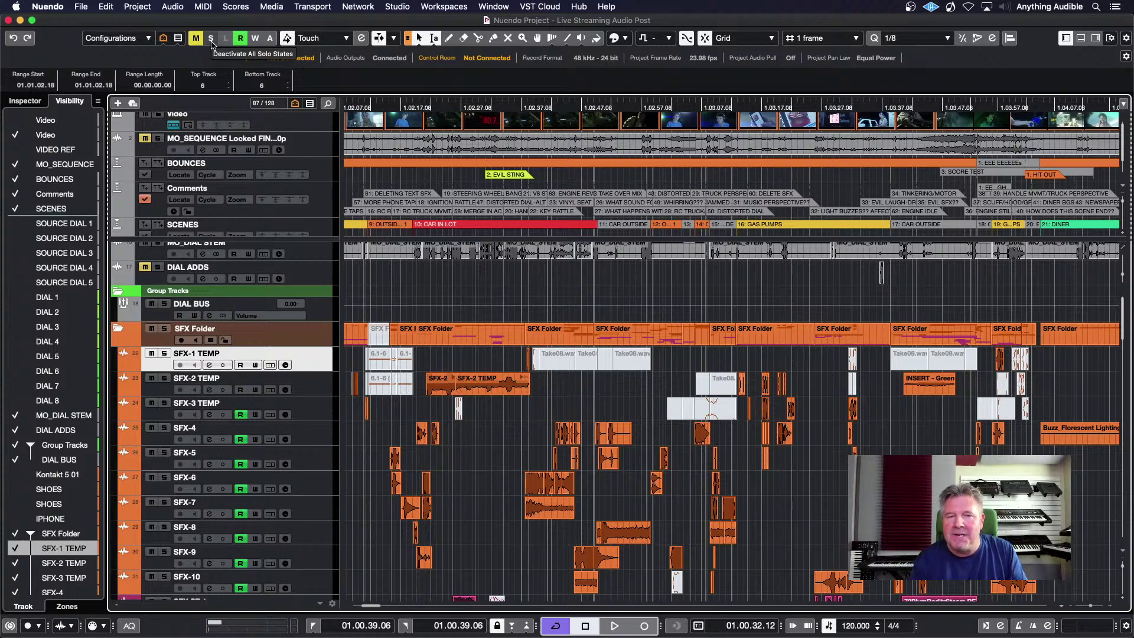
Step: View the available automation modes and leave Touch selected
left_click(317, 38)
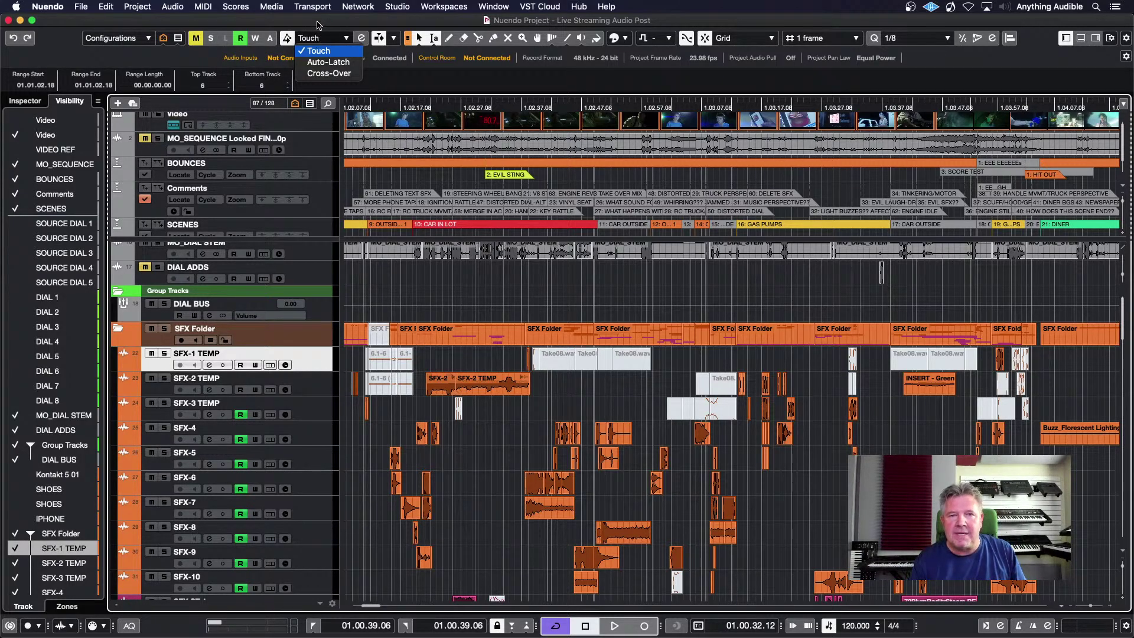
left_click(317, 25)
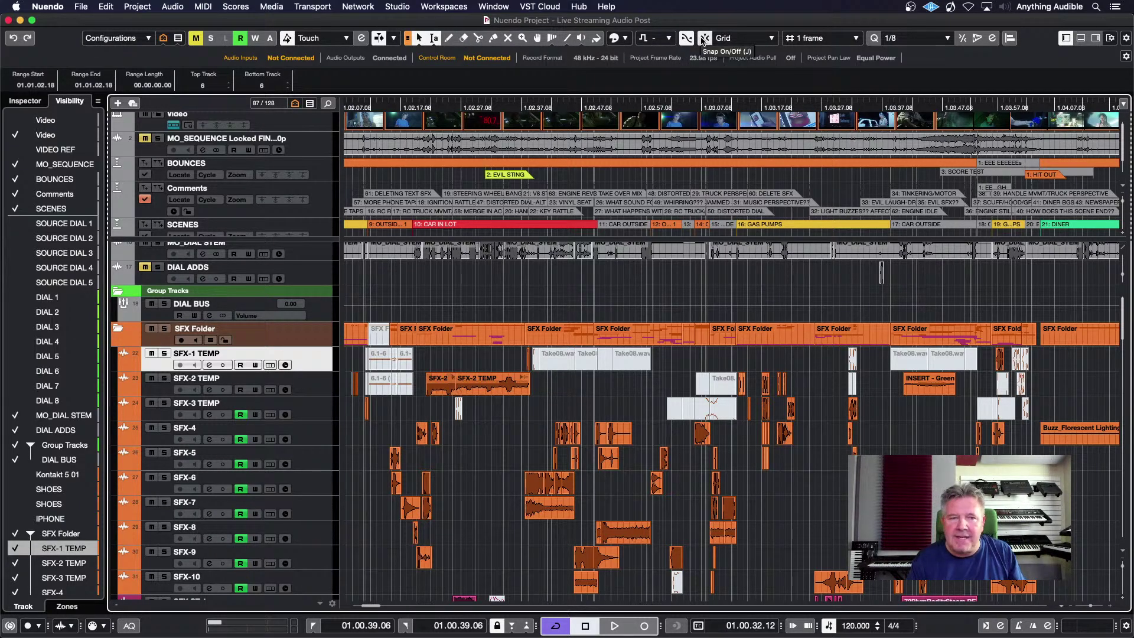
Step: Show the VIDEO REF track in the project's track list and hide it again
left_click(26, 154)
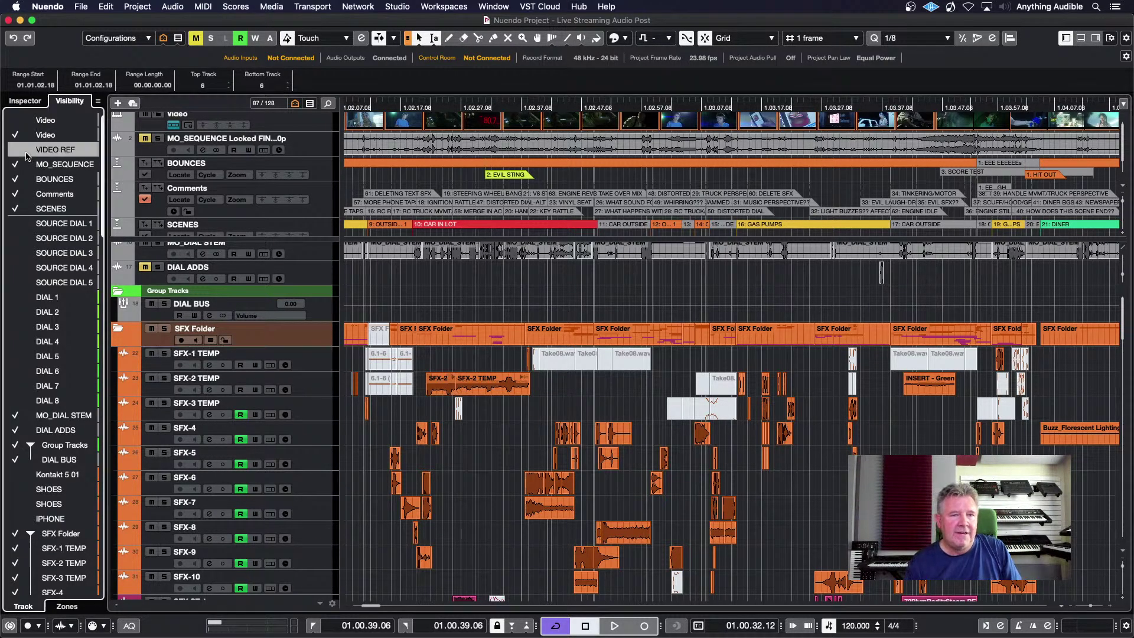
left_click(18, 150)
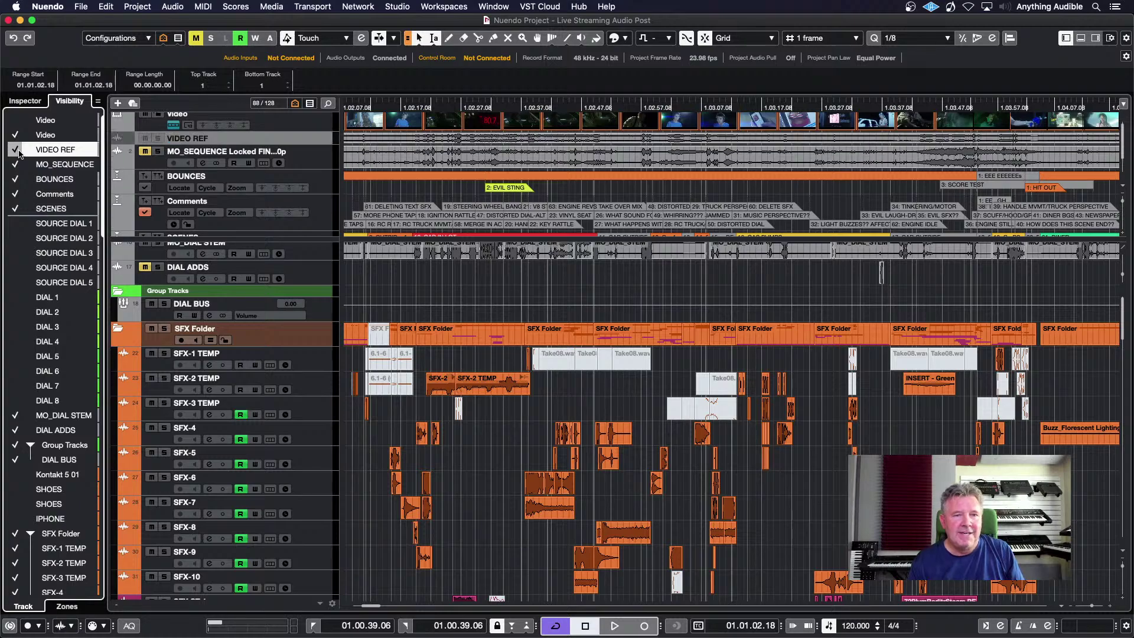
left_click(19, 152)
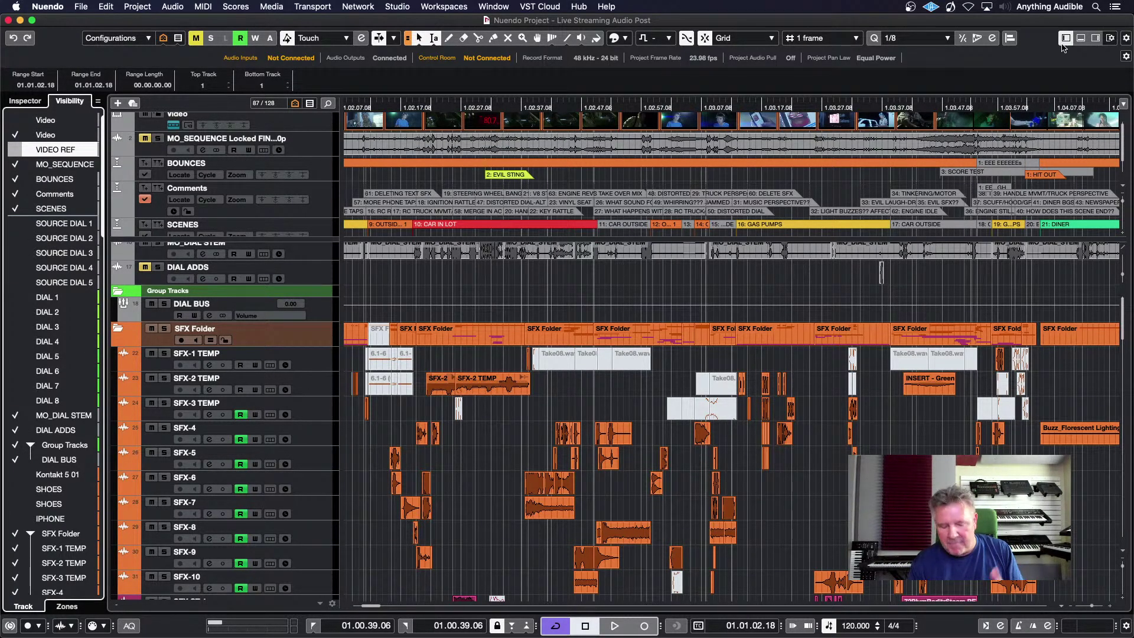
Step: Open MixConsole 2 and look through its channels as far as the growl and foley channels
key("F3")
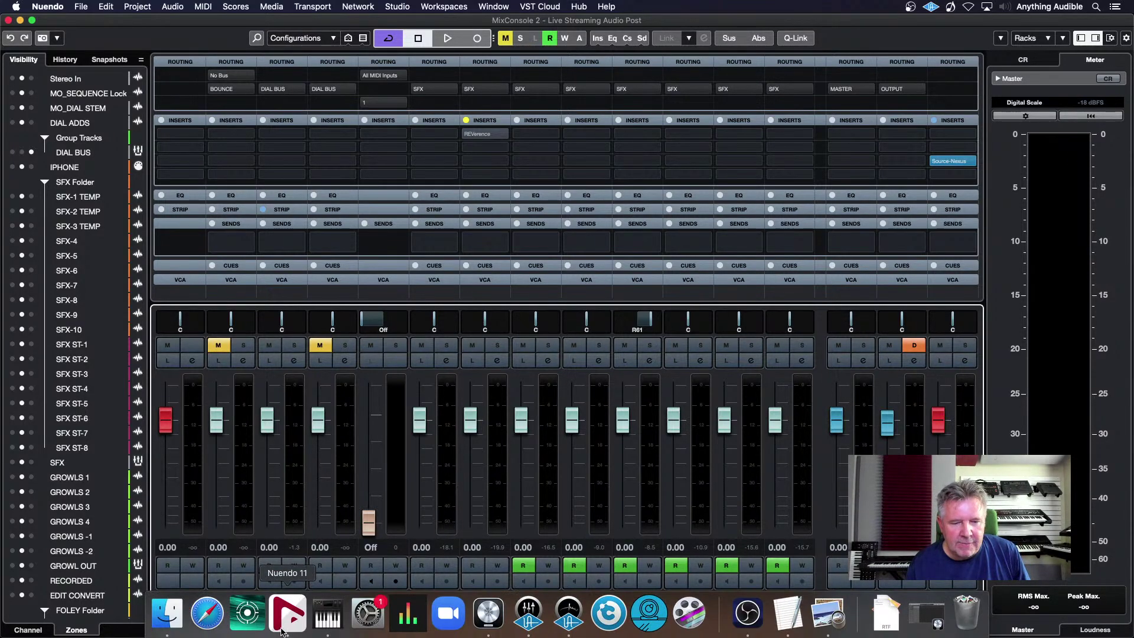
left_click_drag(274, 630, 513, 627)
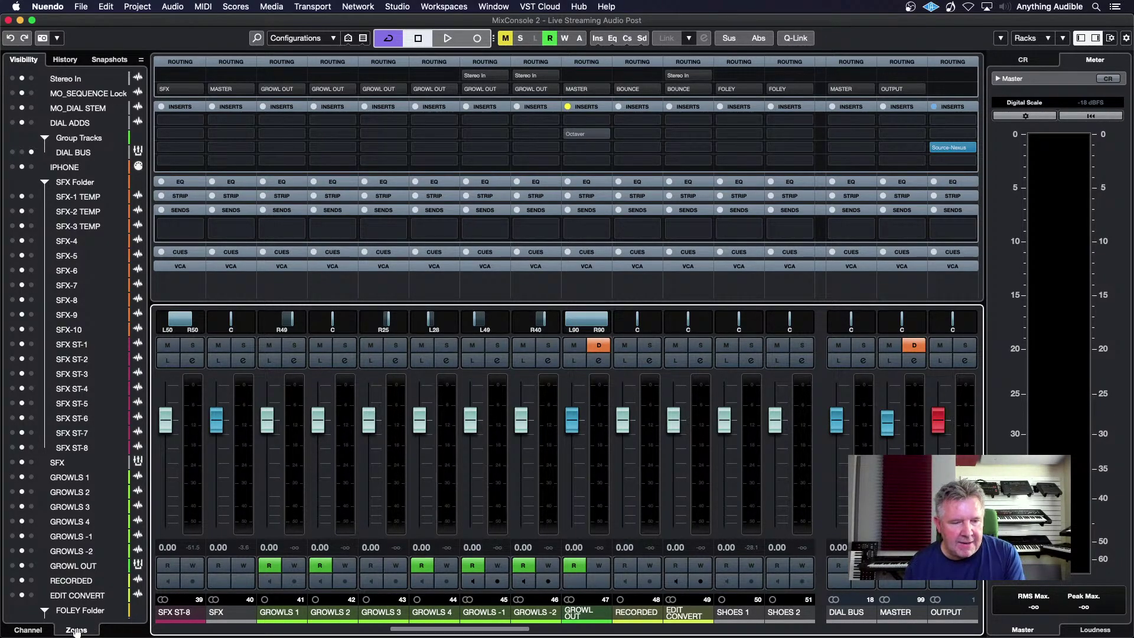
Step: Lock the MO_MIX-FINAL - FOLEY channel to the mixer's right zone and release it again
scroll(89, 592, "down", 6)
scroll(89, 592, "down", 10)
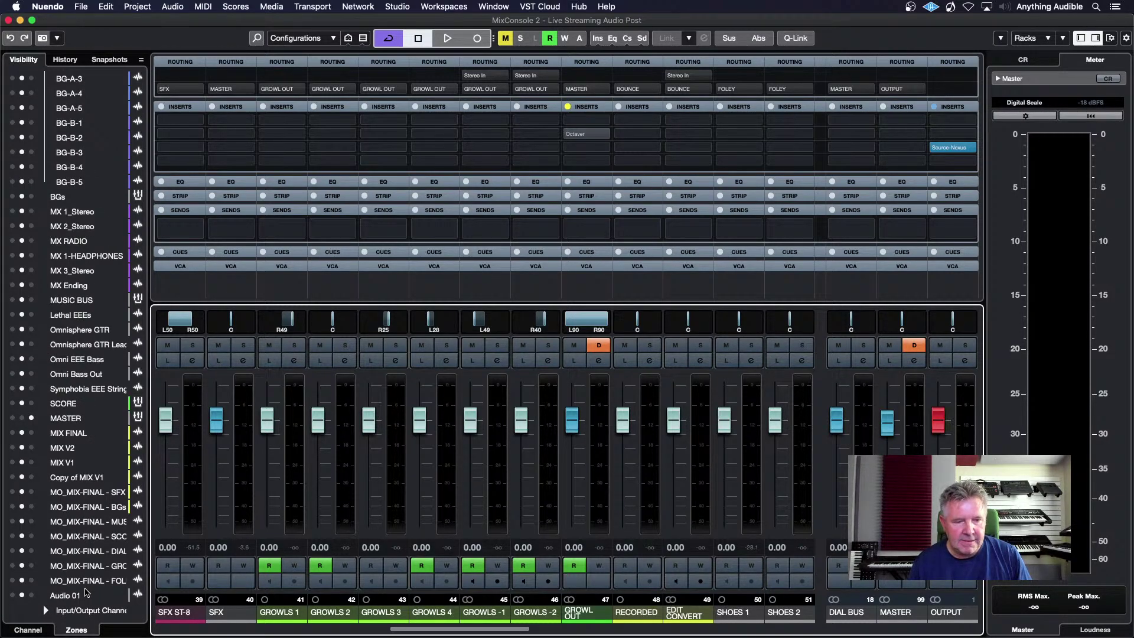
left_click(32, 581)
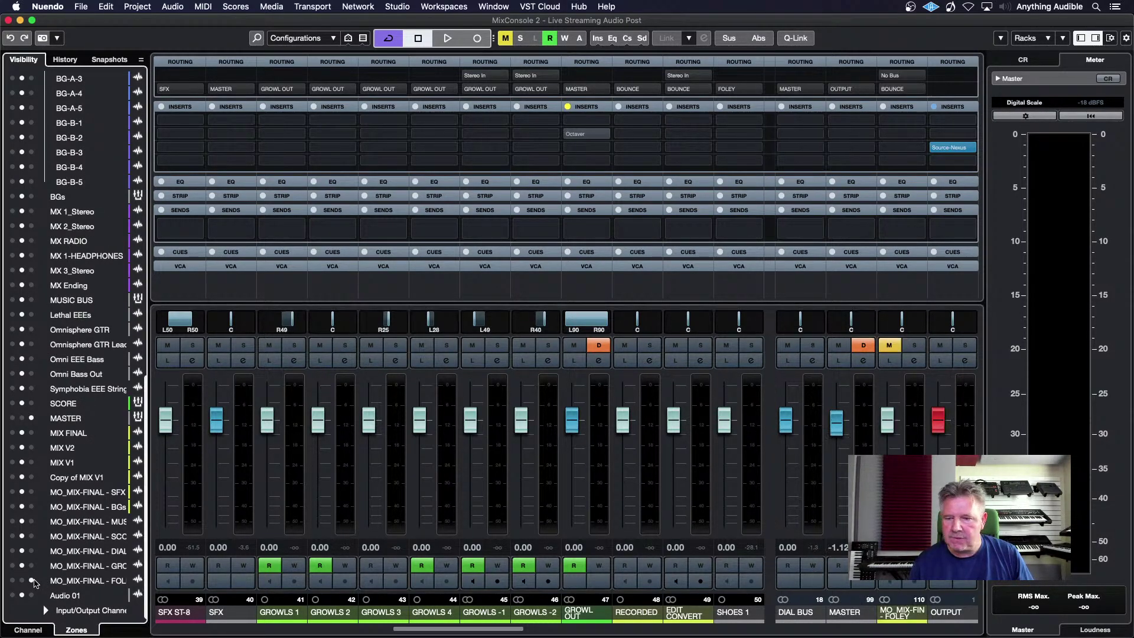
left_click(31, 580)
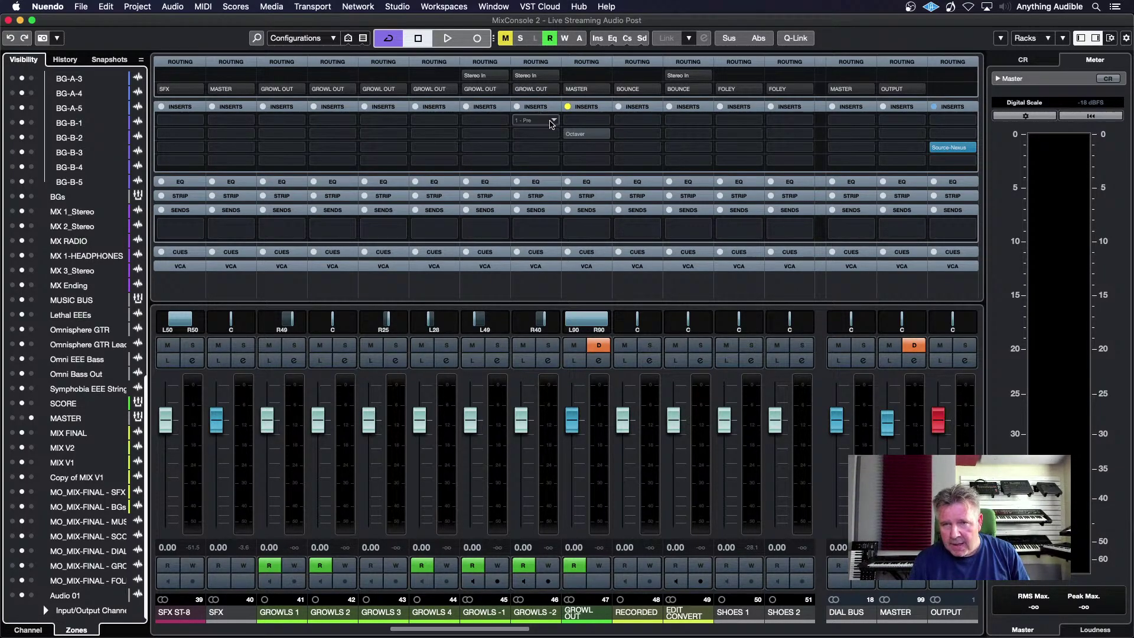
Step: View the plug-in categories available for the first insert slot of the GROWLS -2 channel without loading an effect
left_click(555, 122)
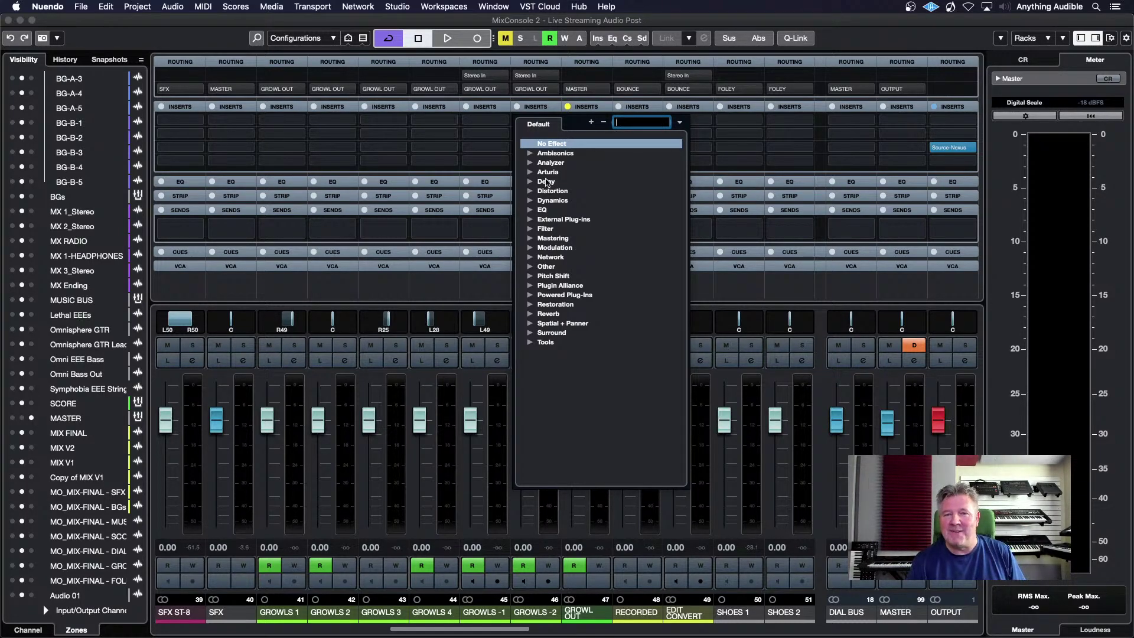
left_click(595, 23)
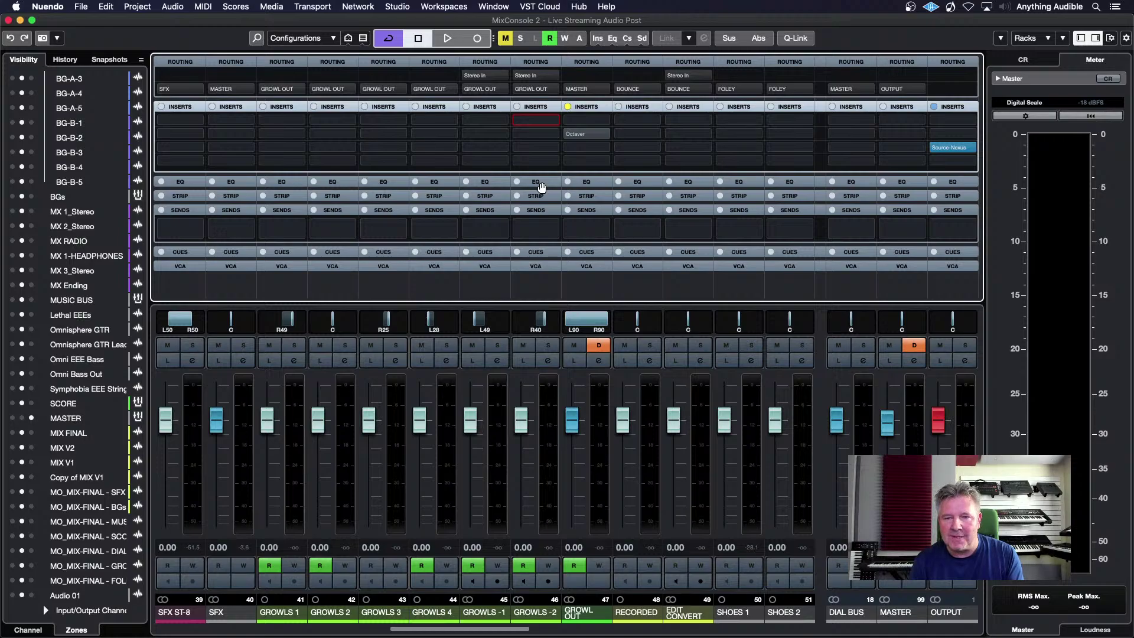
Step: Expand the EQ rack to view the equalizer bands of the mixer channels and collapse it again
left_click(541, 187)
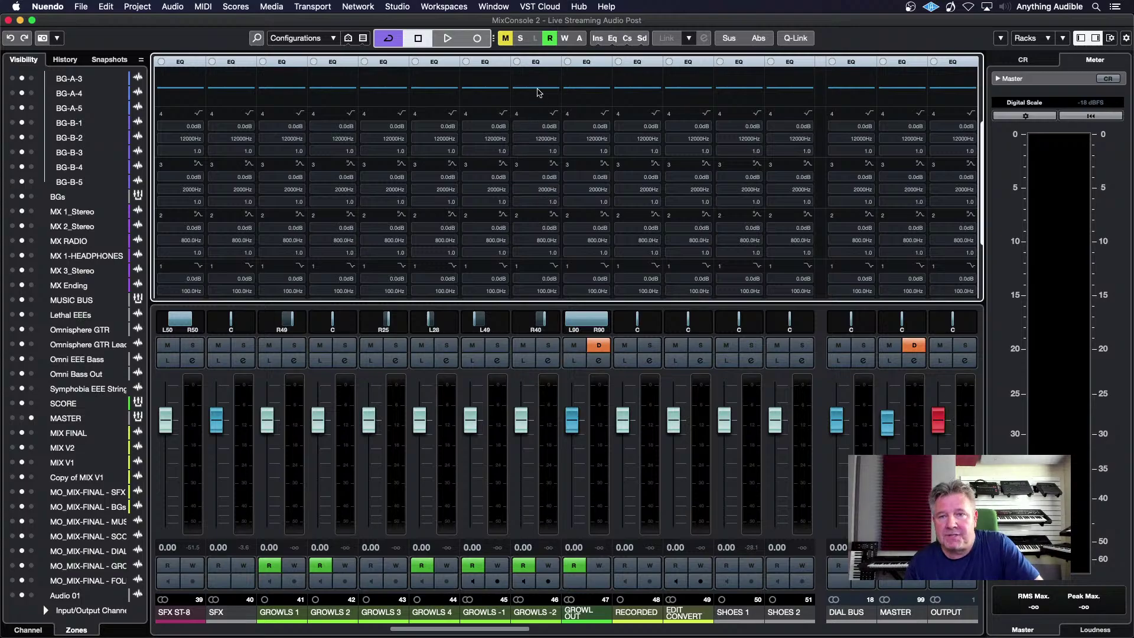
left_click(536, 62)
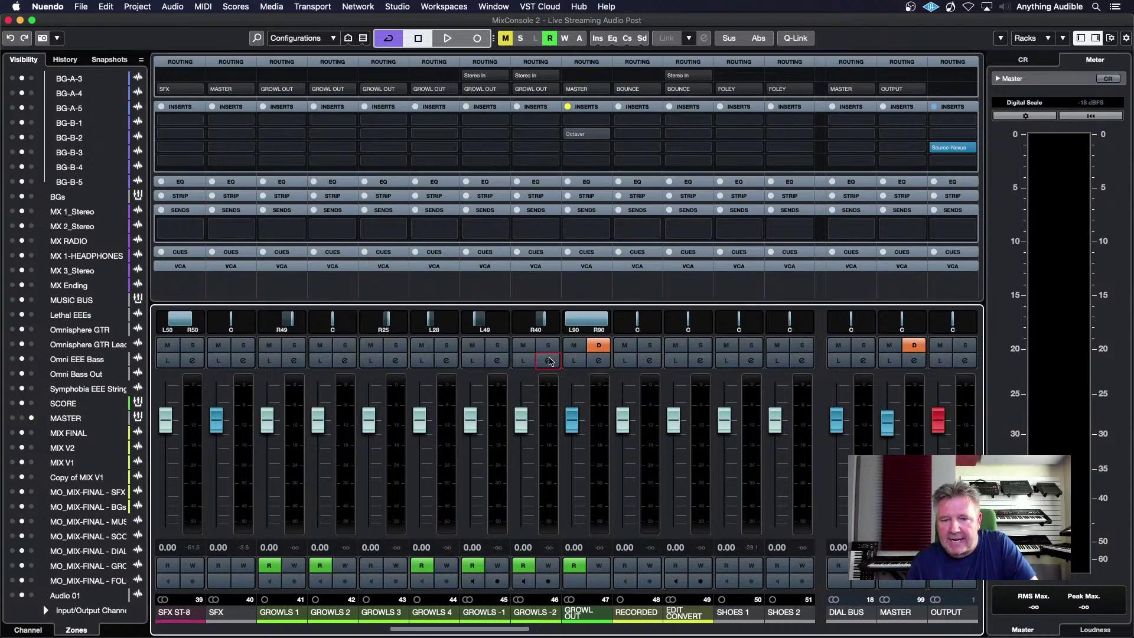
Step: Open the channel settings of GROWLS -2, enable the low-cut filter in the equalizer's pre section and adjust its cutoff frequency
left_click(549, 362)
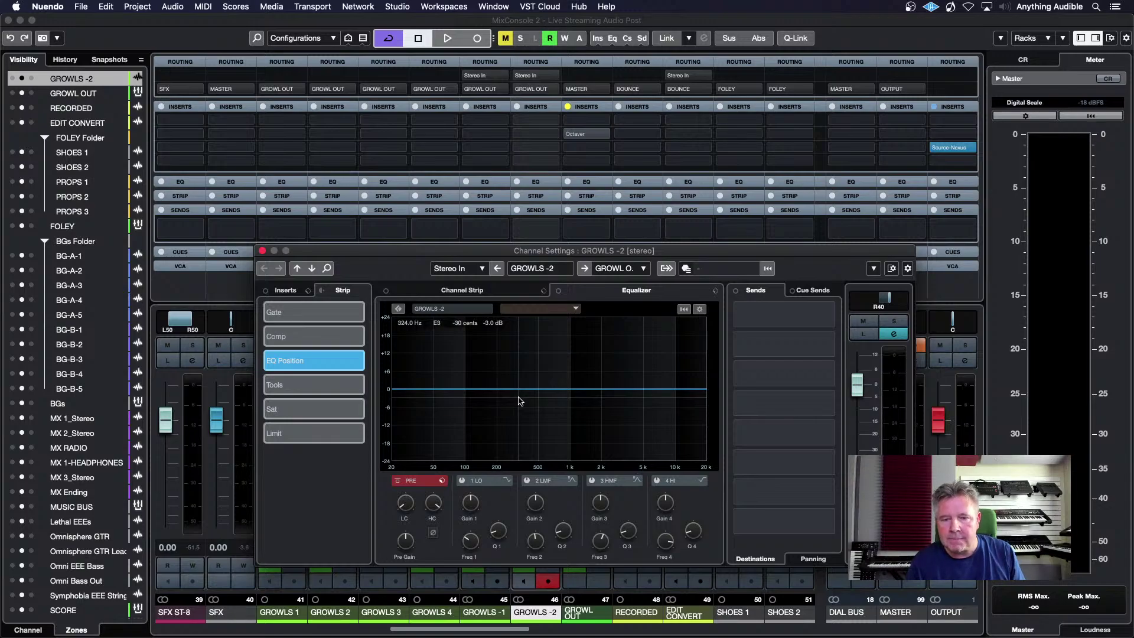
left_click_drag(405, 504, 405, 444)
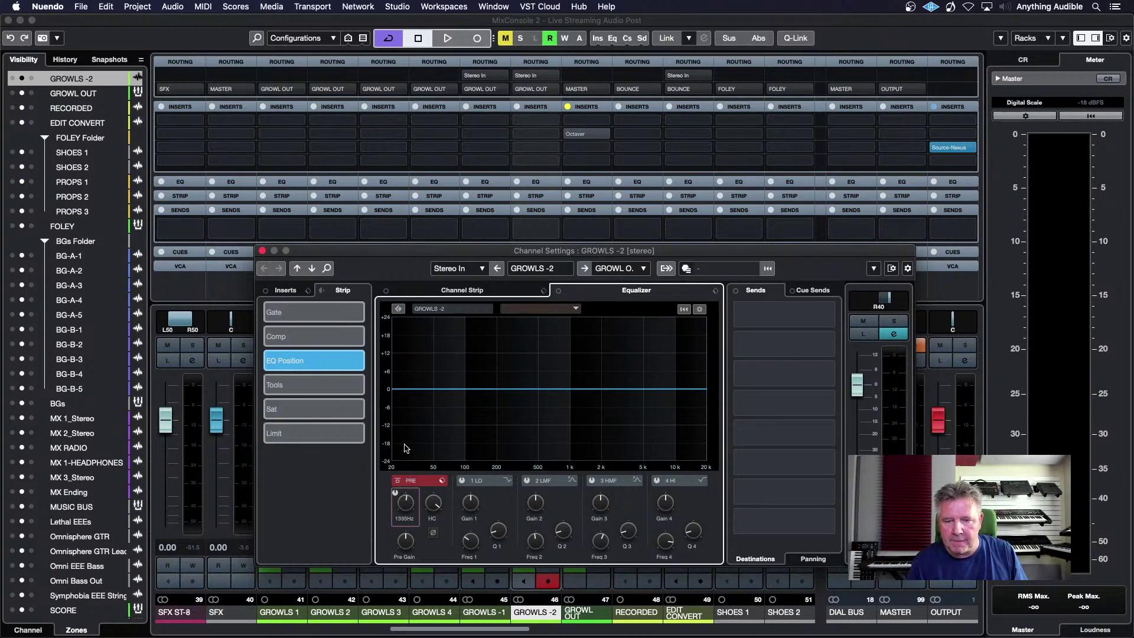
left_click(395, 492)
mouse_move(403, 505)
left_mouse_down()
mouse_move(404, 538)
mouse_move(403, 499)
mouse_move(404, 537)
mouse_move(402, 515)
left_mouse_up()
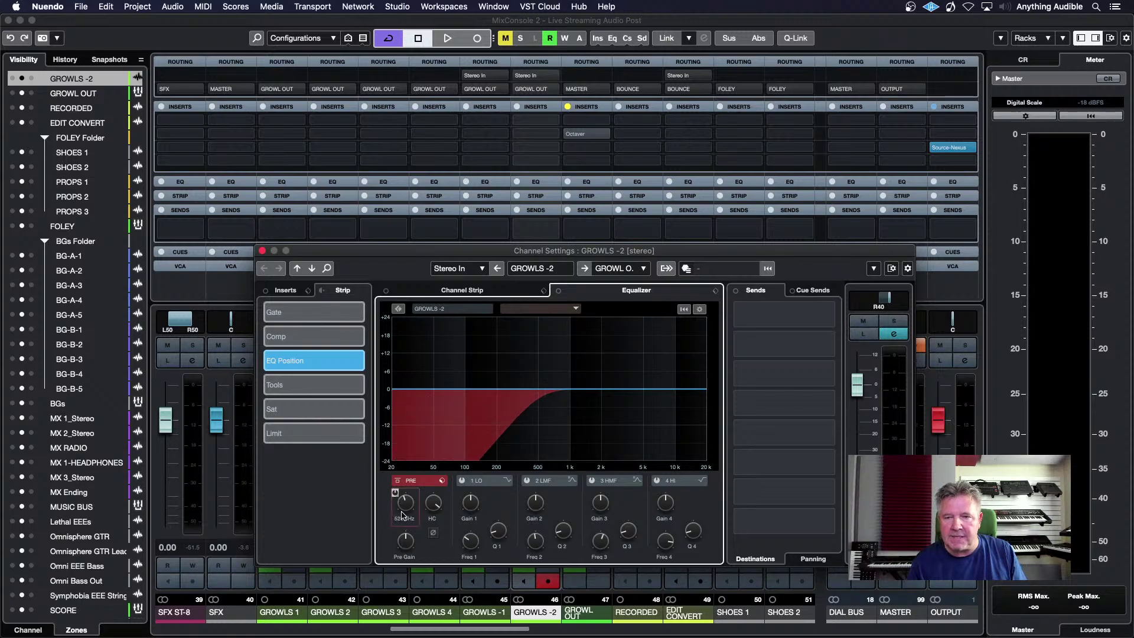
left_click(263, 252)
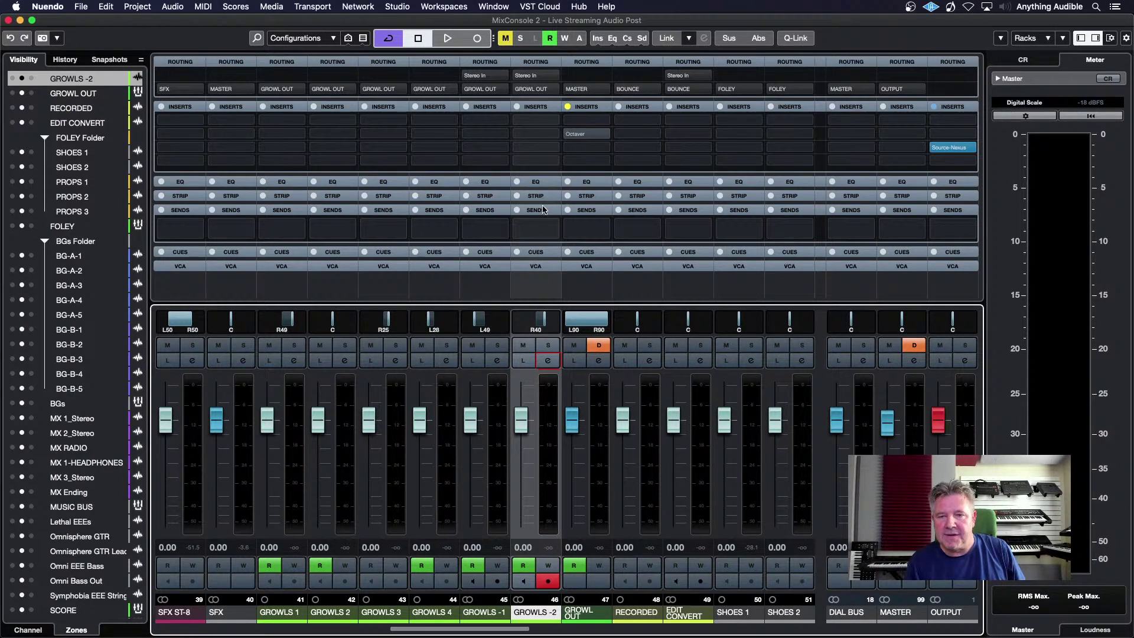
Step: View the destinations available for the first send slot of the GROWLS -2 channel without assigning one
left_click(551, 229)
left_click(553, 230)
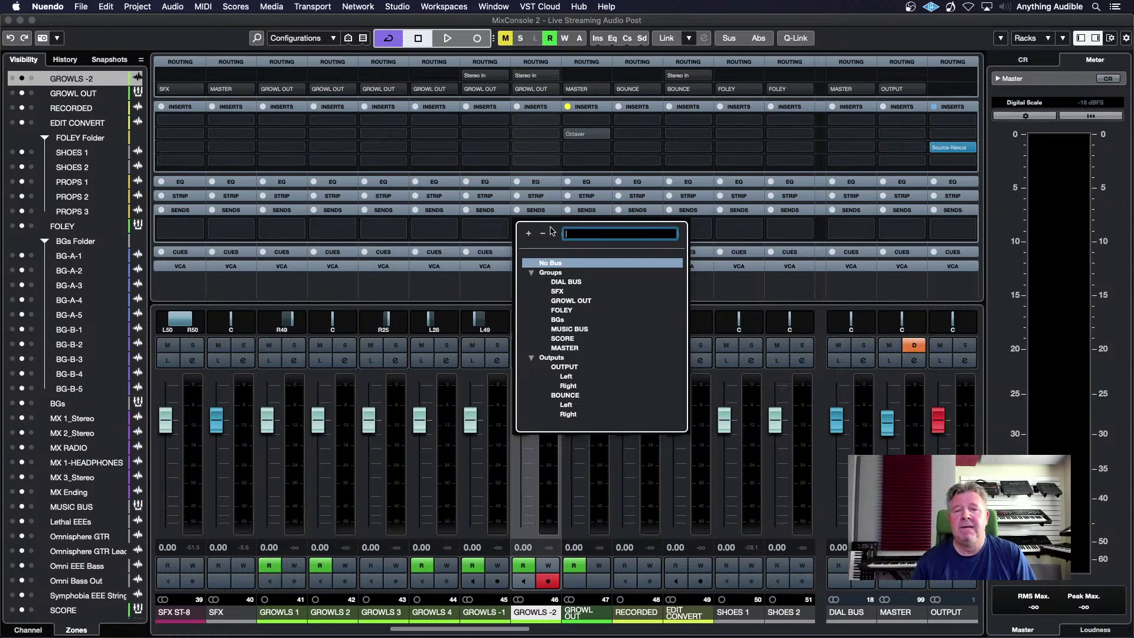
left_click(498, 224)
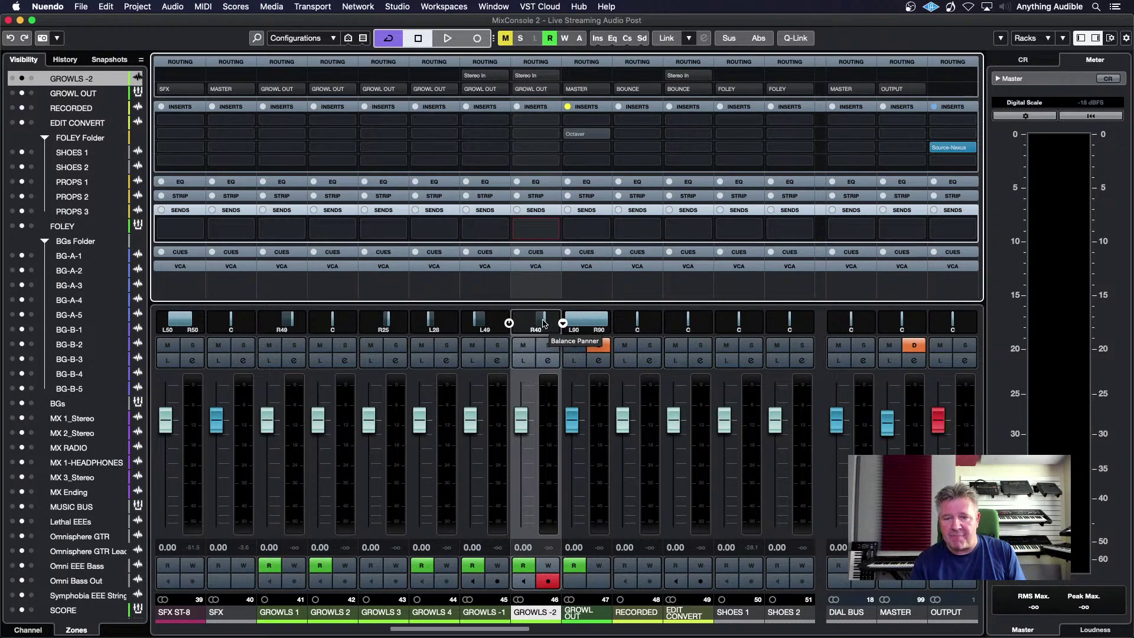
Step: Pan the GROWLS -2 channel to R24 and switch its mute and solo on and off again
mouse_move(548, 322)
left_mouse_down()
mouse_move(561, 321)
mouse_move(534, 322)
mouse_move(541, 333)
left_mouse_up()
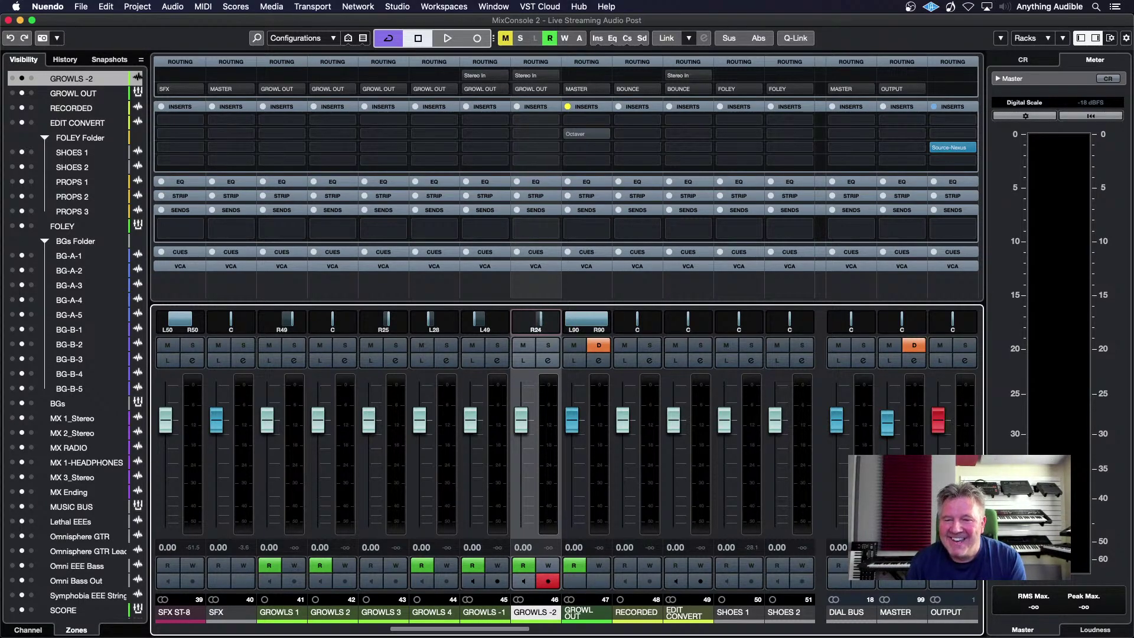
left_click(523, 345)
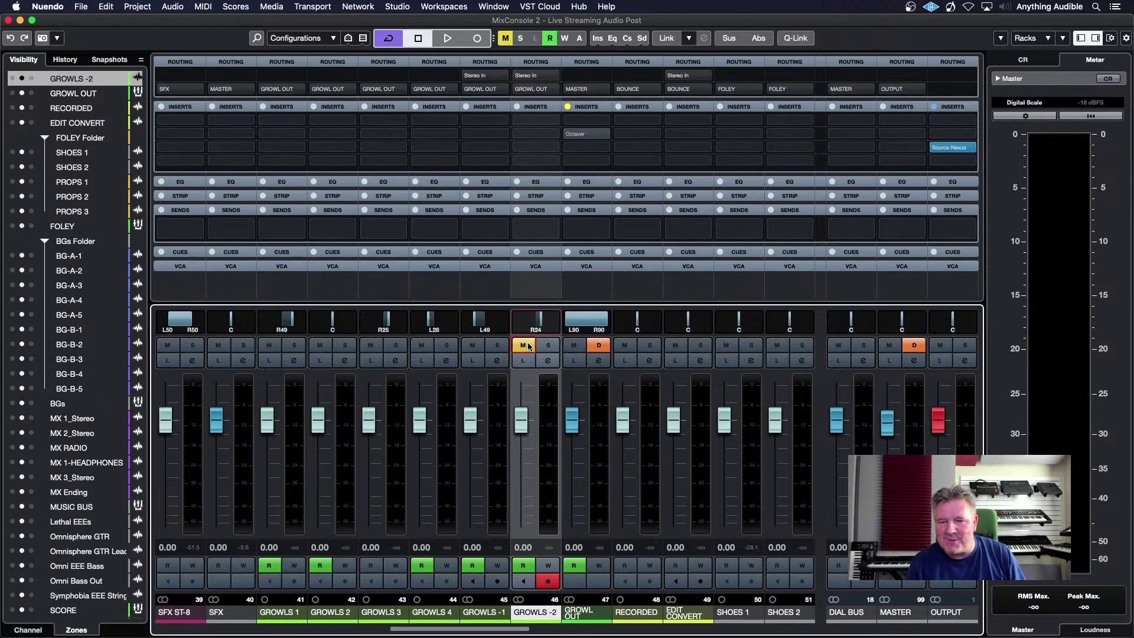
left_click(523, 345)
left_click(546, 346)
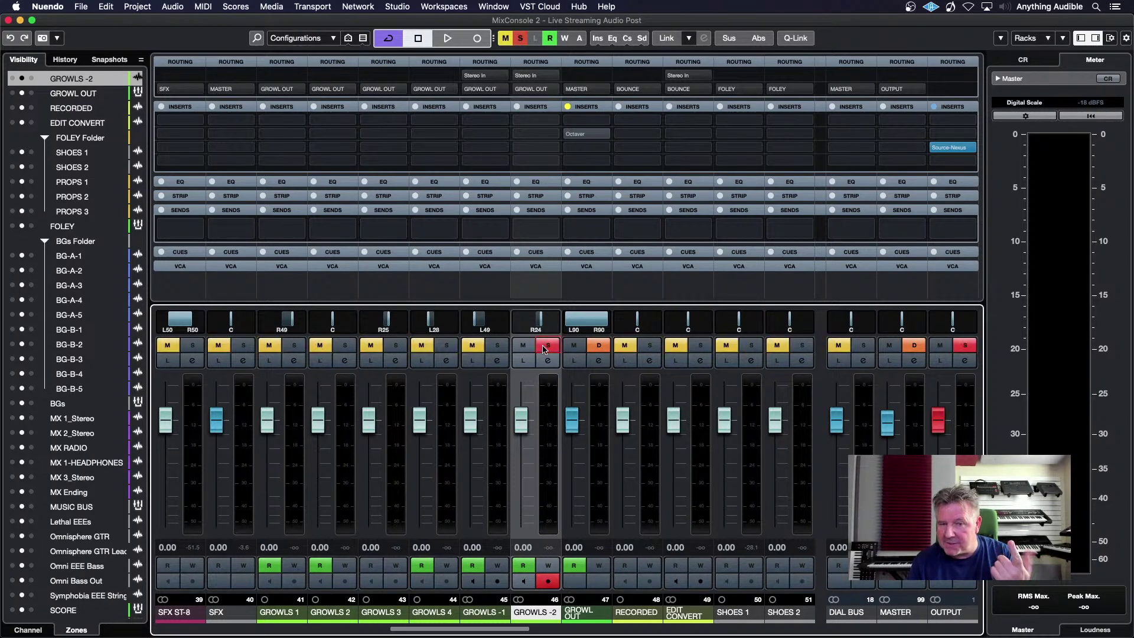
left_click(546, 346)
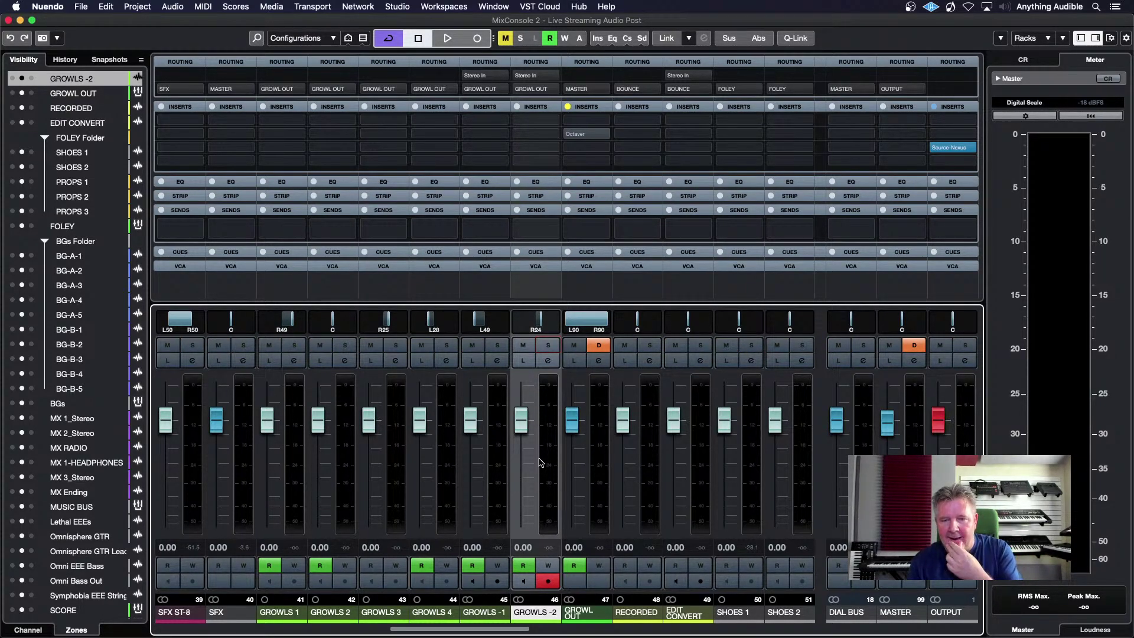
Step: Lower the volume fader of the GROWLS -2 channel to -0.27
mouse_move(527, 427)
left_mouse_down()
mouse_move(529, 474)
mouse_move(528, 421)
left_mouse_up()
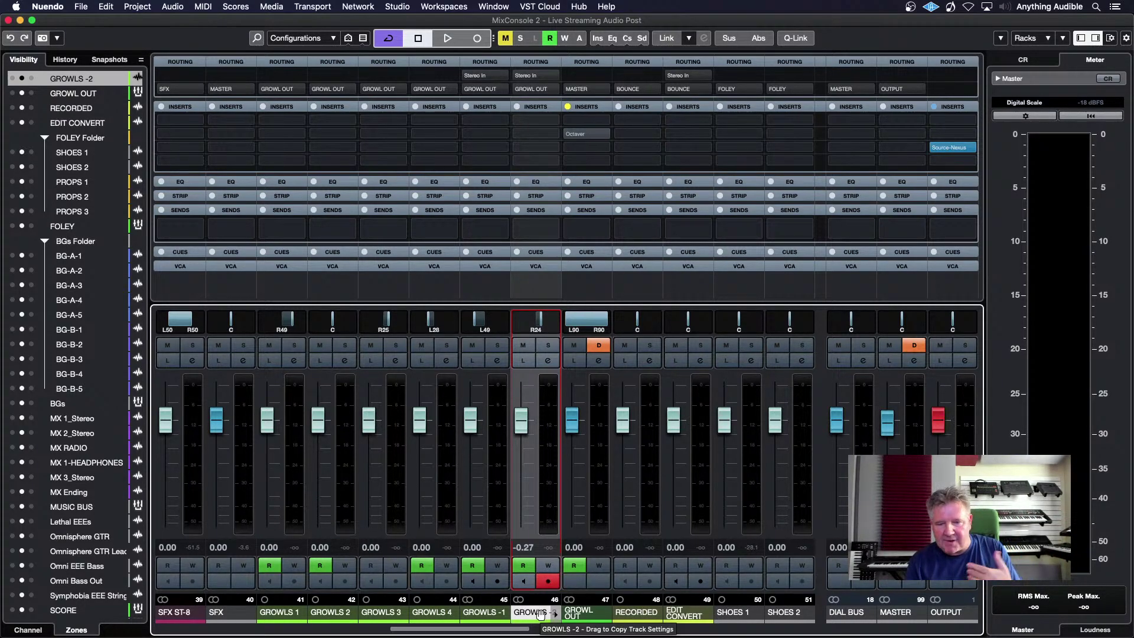
mouse_move(539, 615)
left_mouse_down()
mouse_move(473, 618)
mouse_move(526, 616)
left_mouse_up()
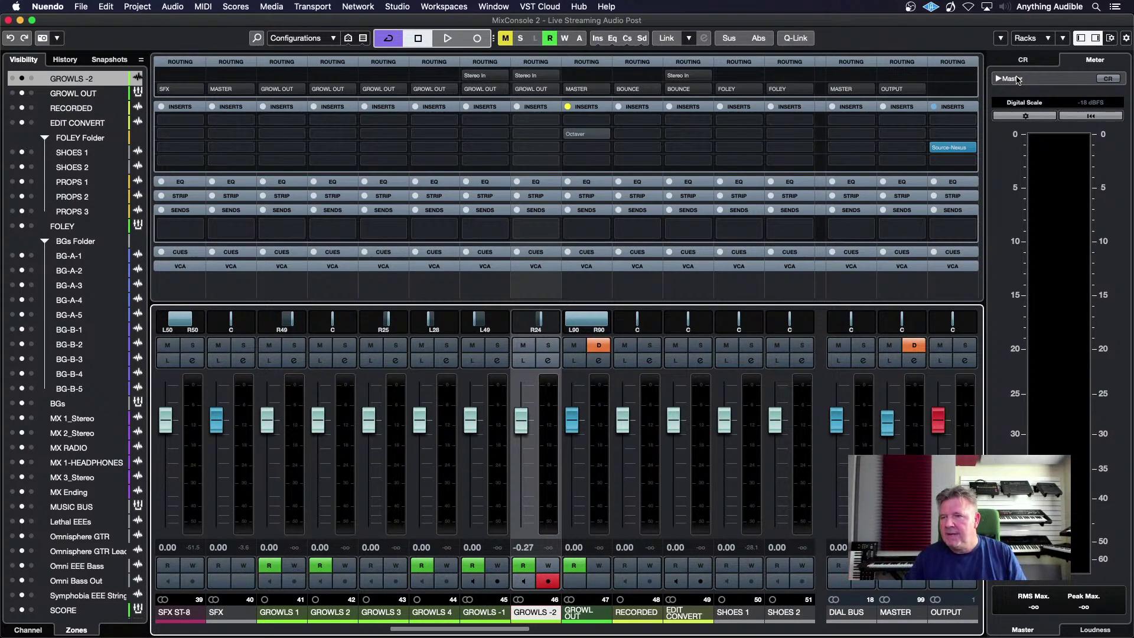
Step: Play the project from the RECORDED_05 event on GROWLS 3 at 01.03.44.00, watch the meters in MixConsole 2 and stop playback
key("F3")
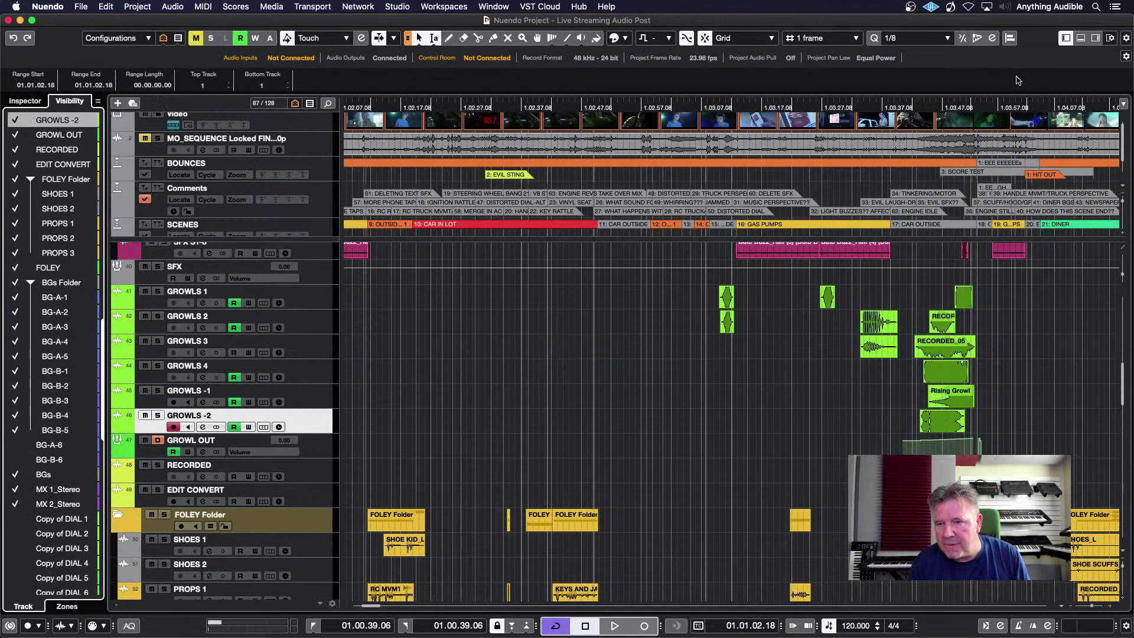
left_click(922, 344)
left_click(922, 344)
key("alt+space")
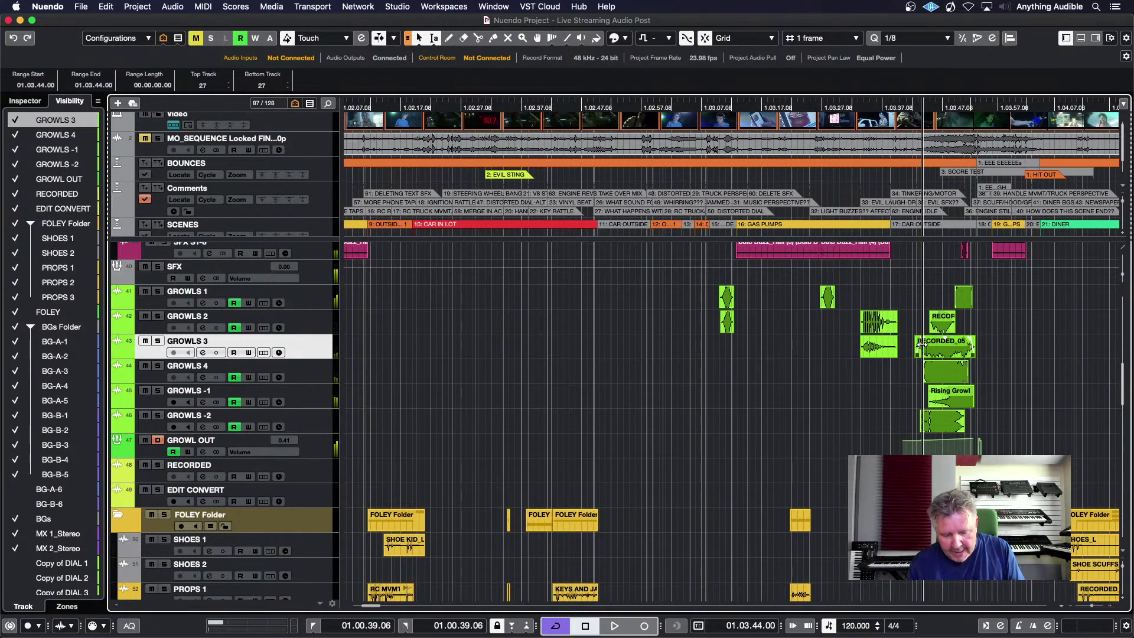
key("F3")
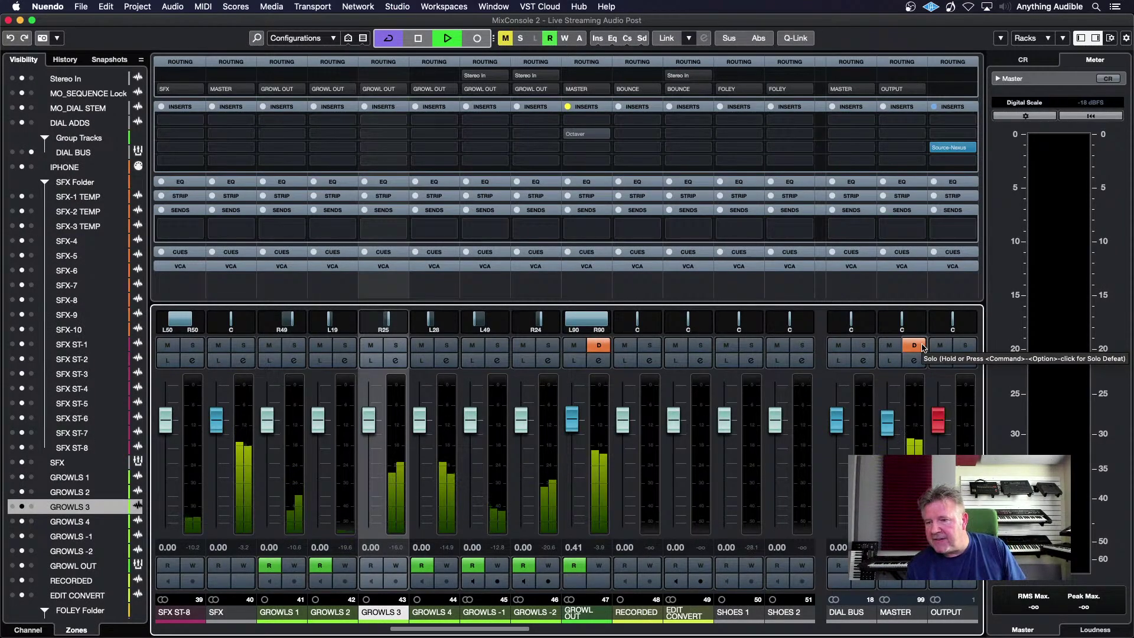
key("space")
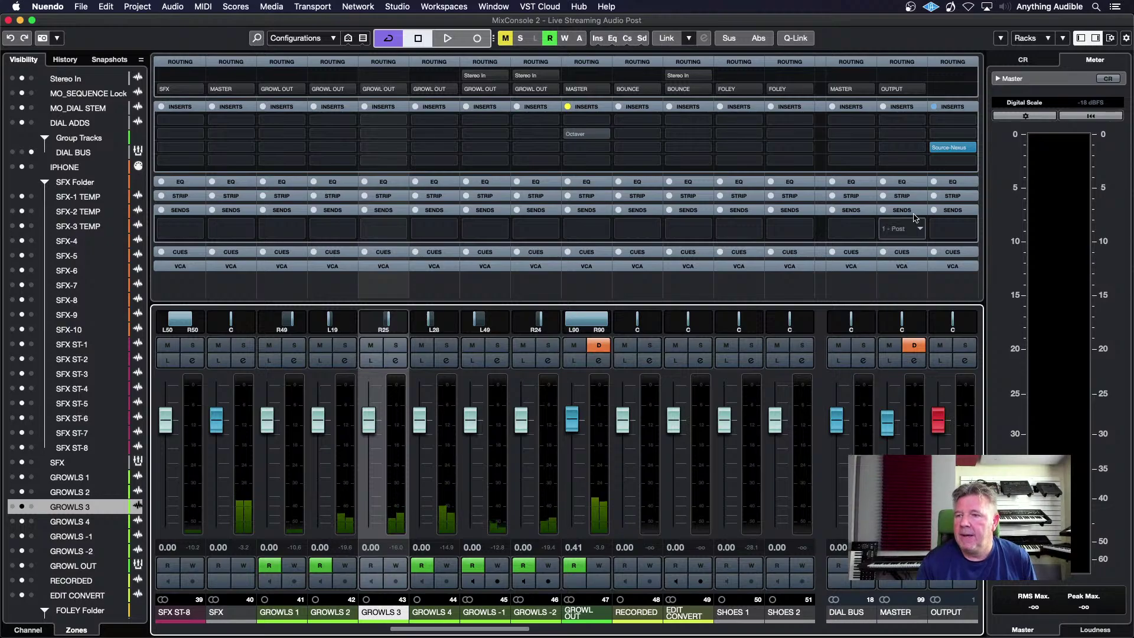
Step: Show the Control Room section of MixConsole 2 and view the selectable rack types without changing them
left_click(1023, 61)
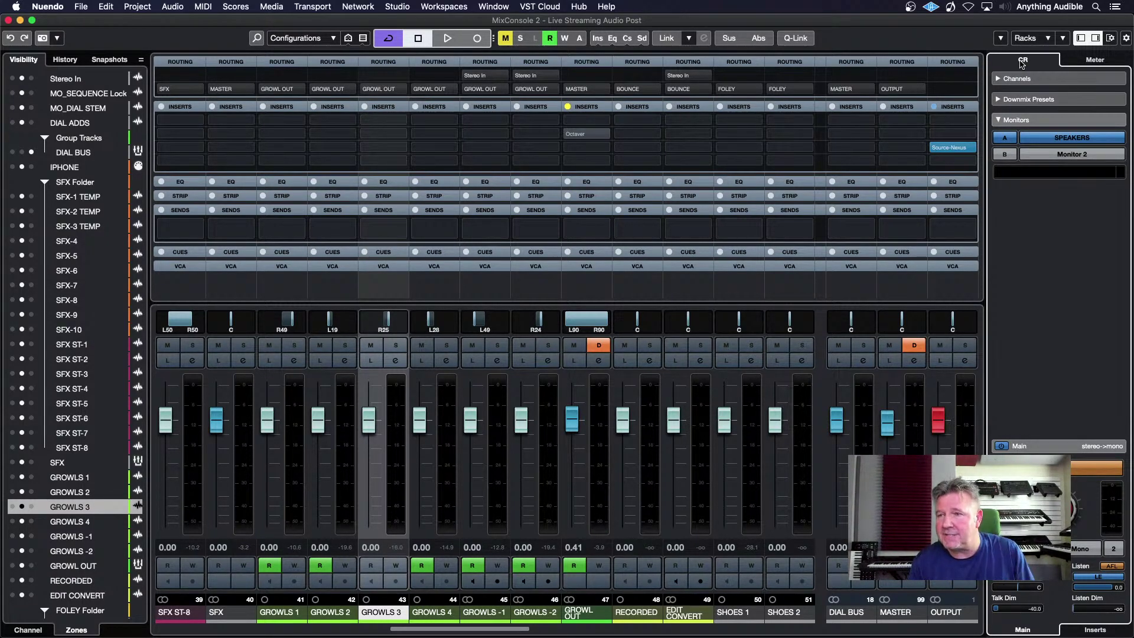
left_click(1048, 39)
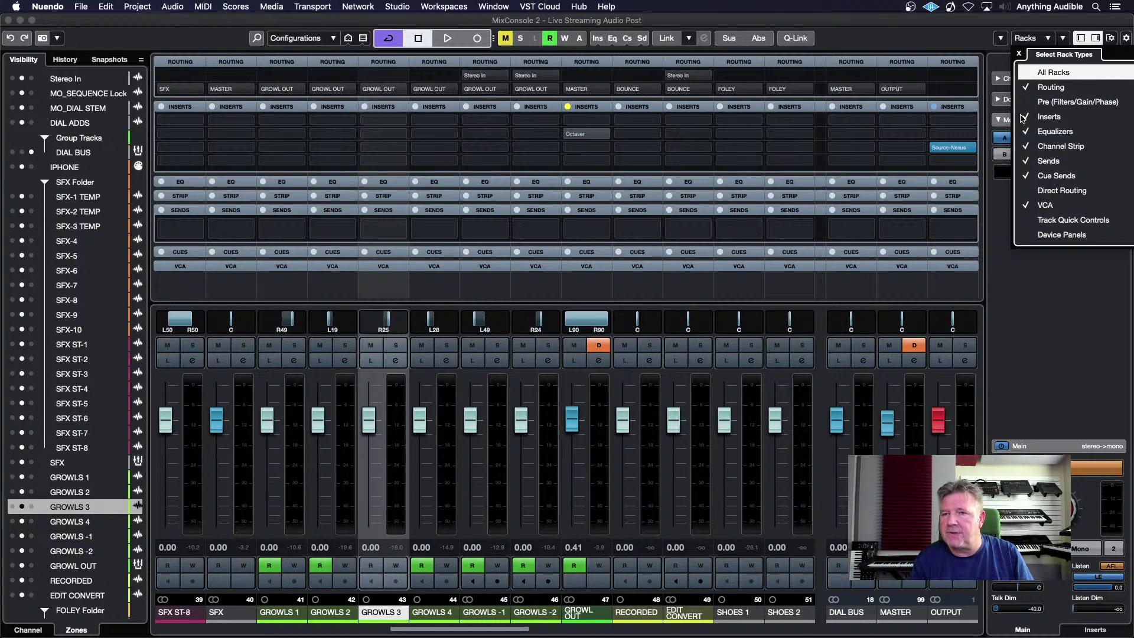
left_click(977, 24)
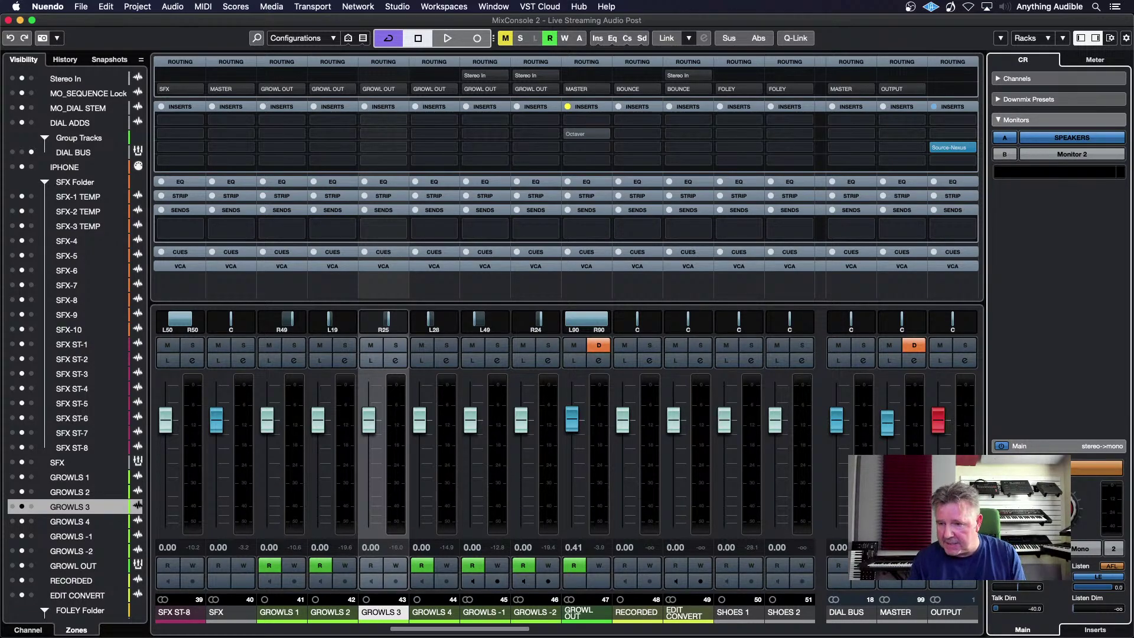
Step: Switch the Control Room monitors to Monitor 2 and back to SPEAKERS
left_click(1072, 154)
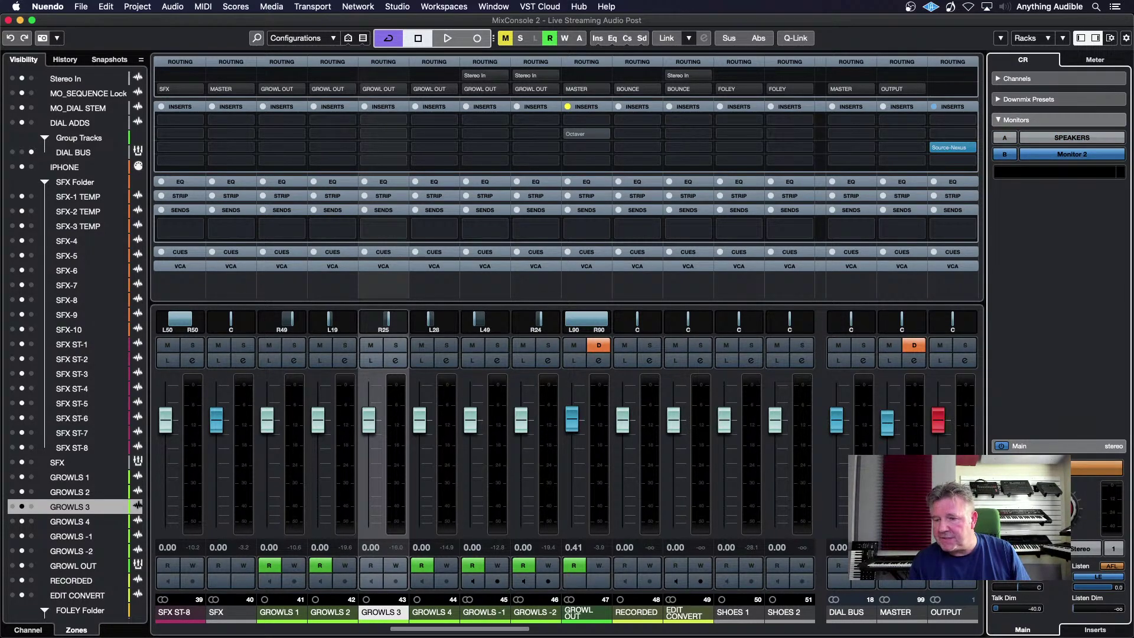
left_click(1072, 138)
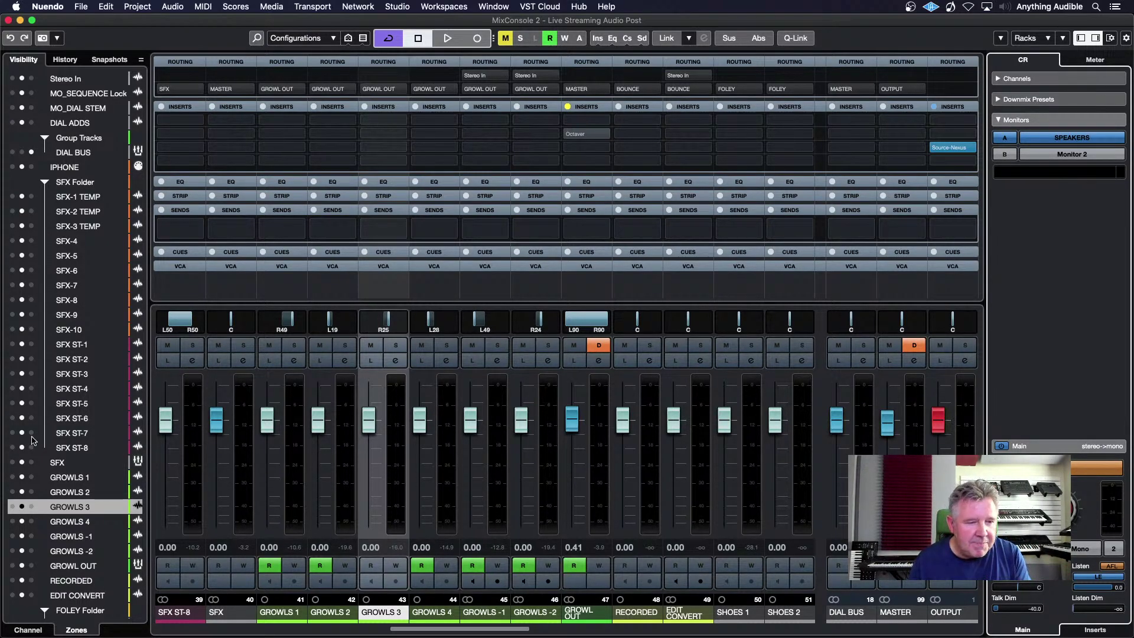
Step: Display the mixer's channel visibility list and briefly hide and restore the SFX ST-4 and SFX ST-5 channels
left_click(28, 629)
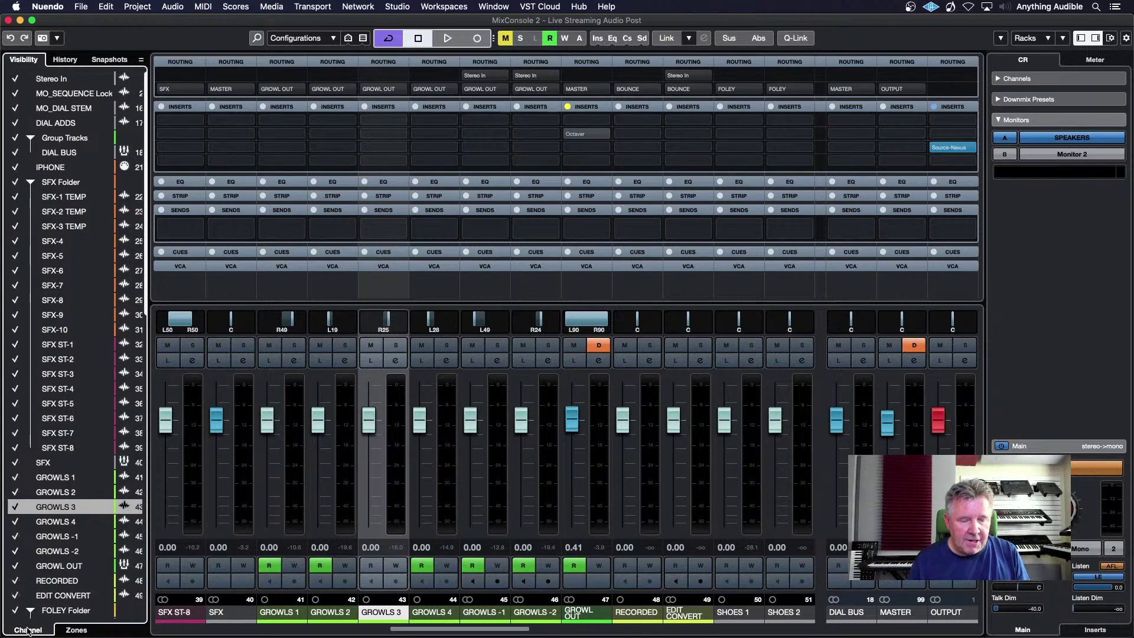
left_click(16, 390)
left_click(16, 390)
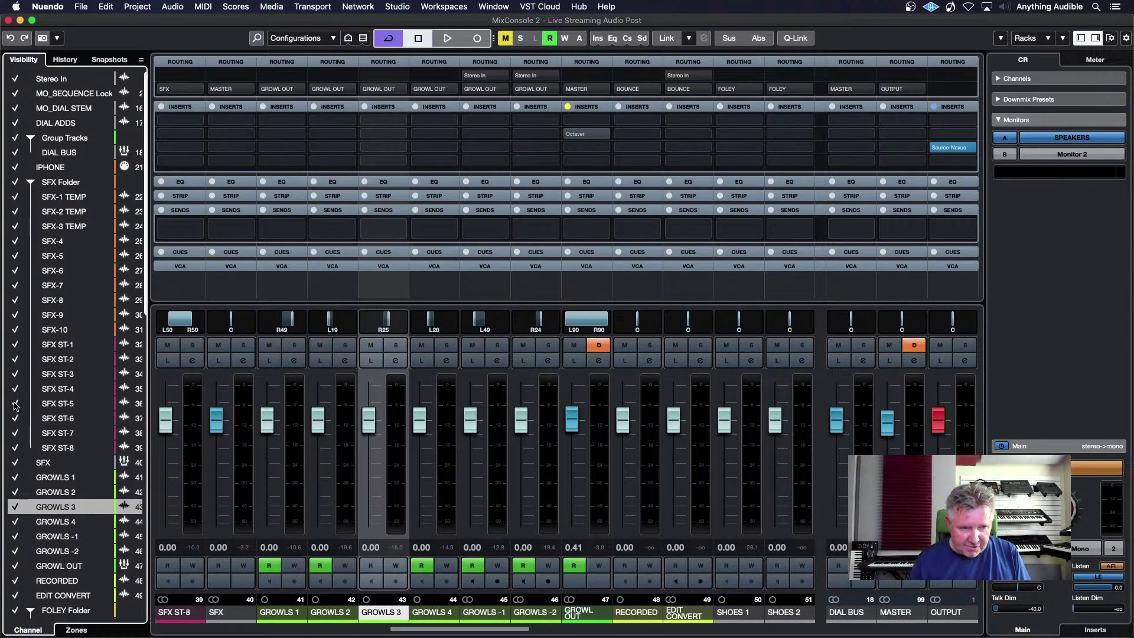
left_click(16, 405)
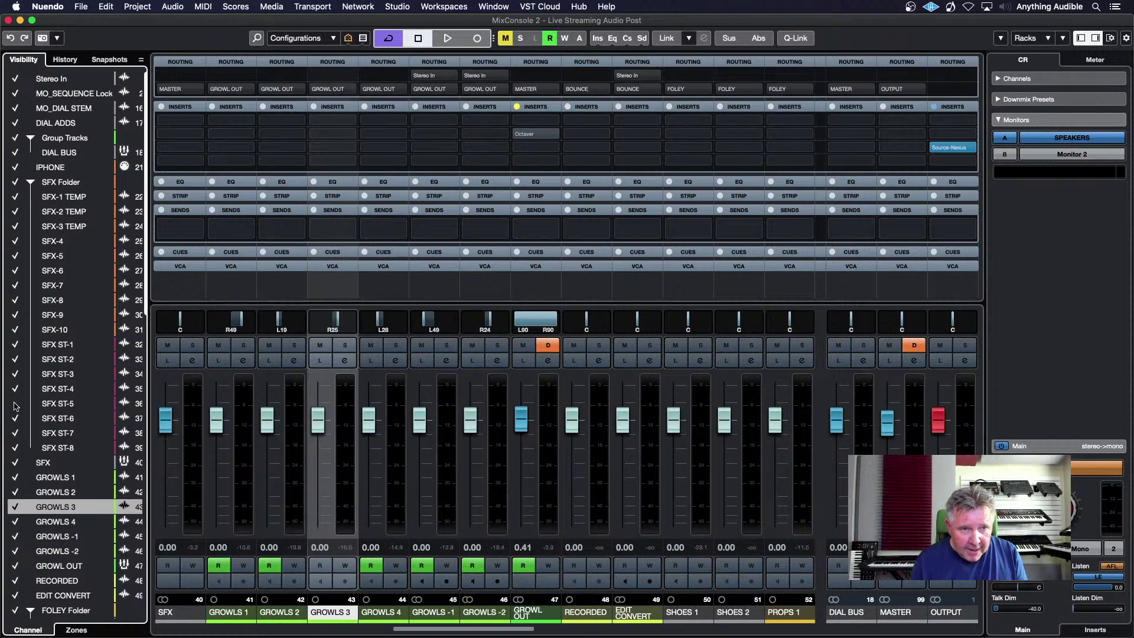
left_click(16, 405)
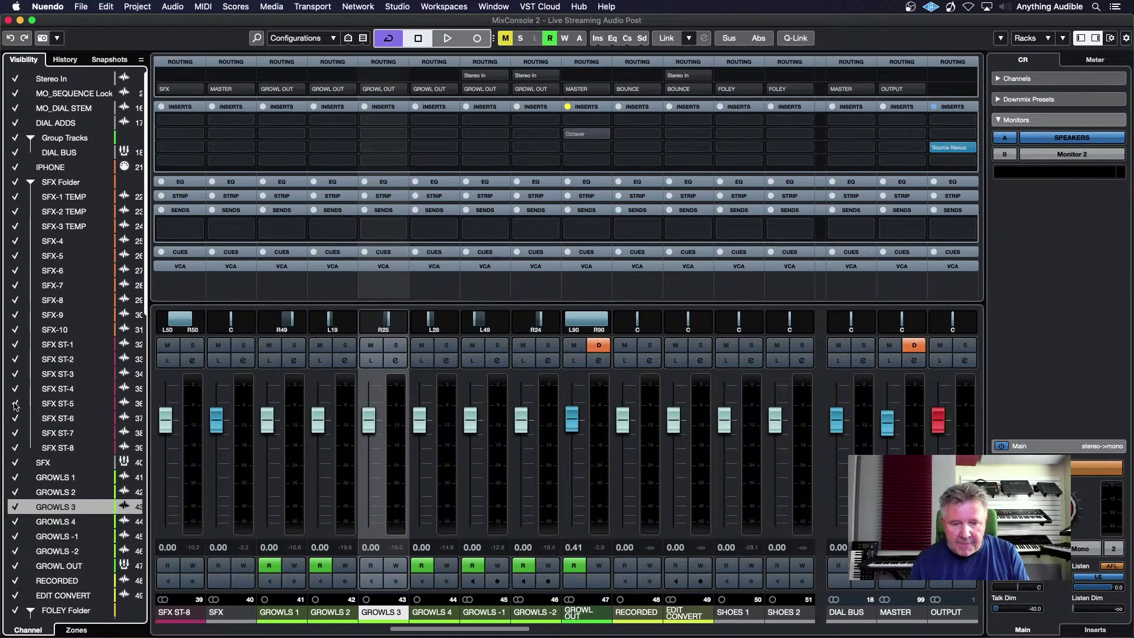
Step: Return to the Project window, enlarge the upper section of the divided track list slightly and select the MO_DIAL STEM track
key("F3")
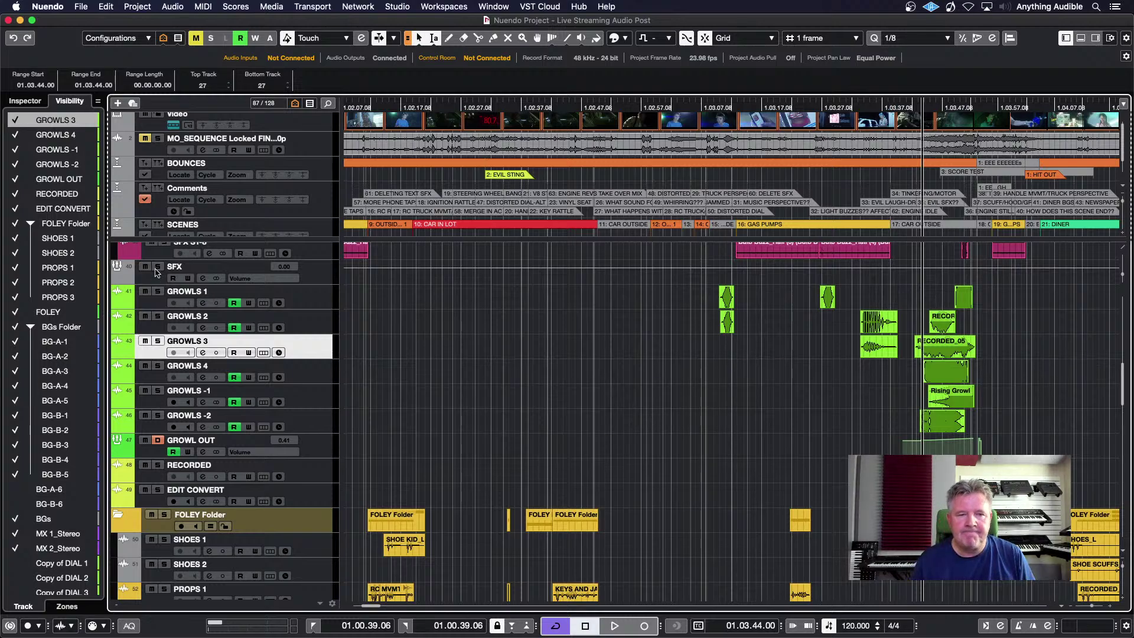
mouse_move(161, 240)
left_mouse_down()
mouse_move(161, 294)
mouse_move(158, 254)
left_mouse_up()
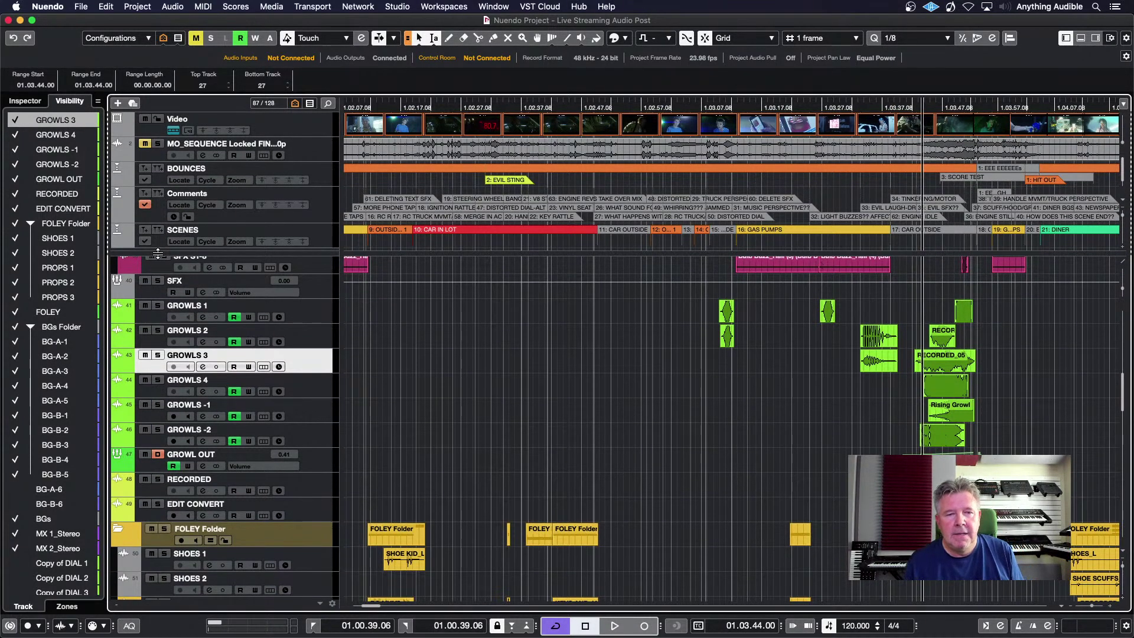
scroll(405, 318, "up", 12)
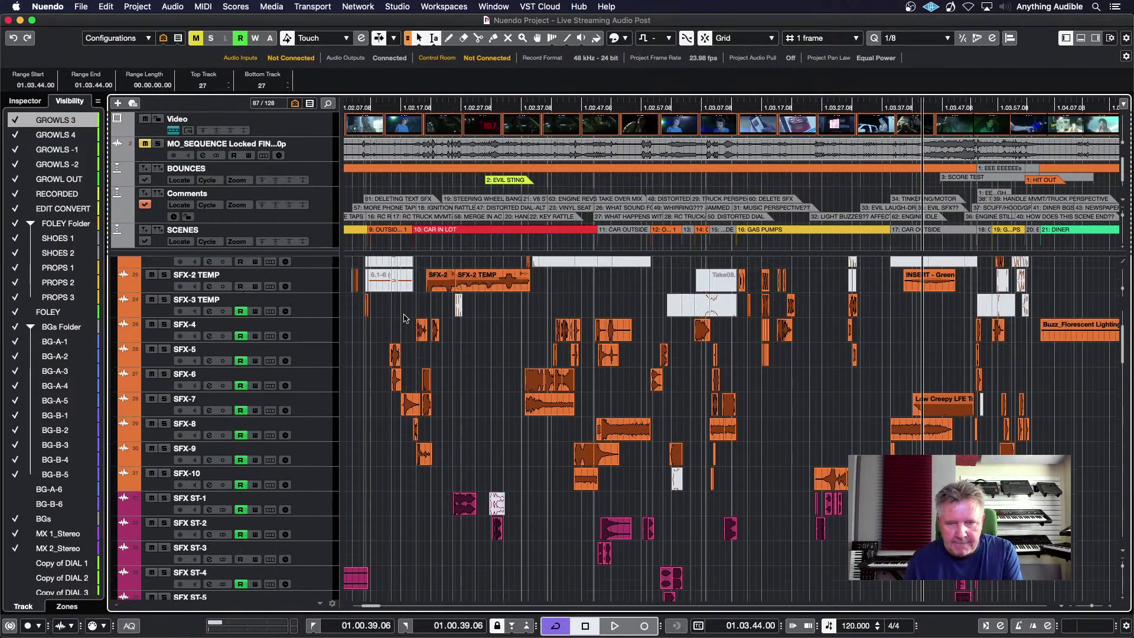
scroll(405, 318, "up", 4)
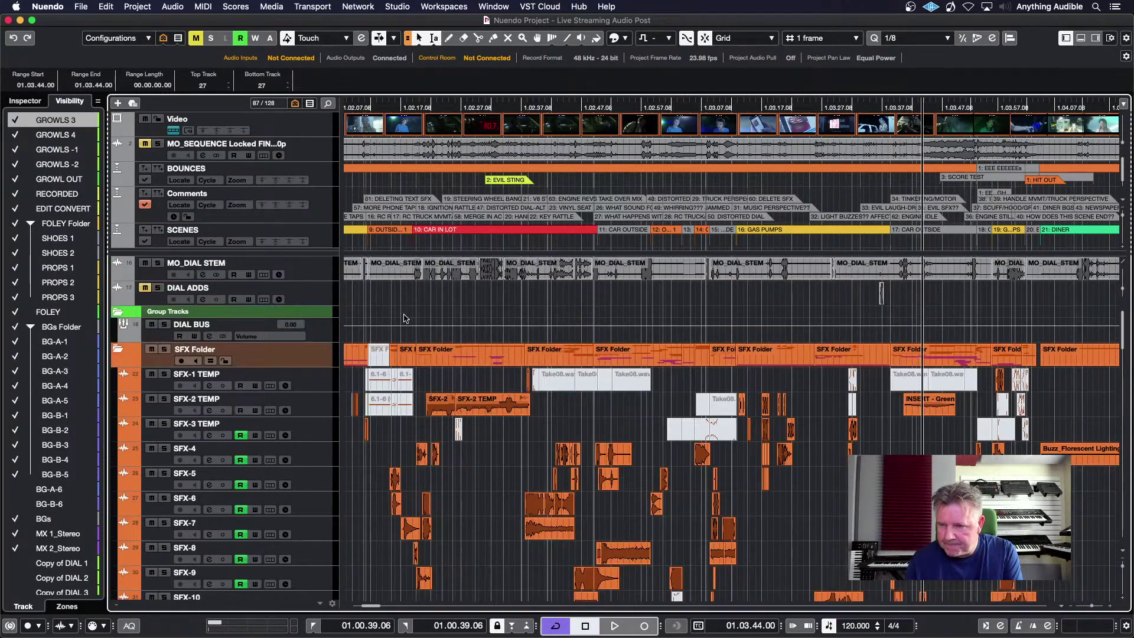
left_click(306, 276)
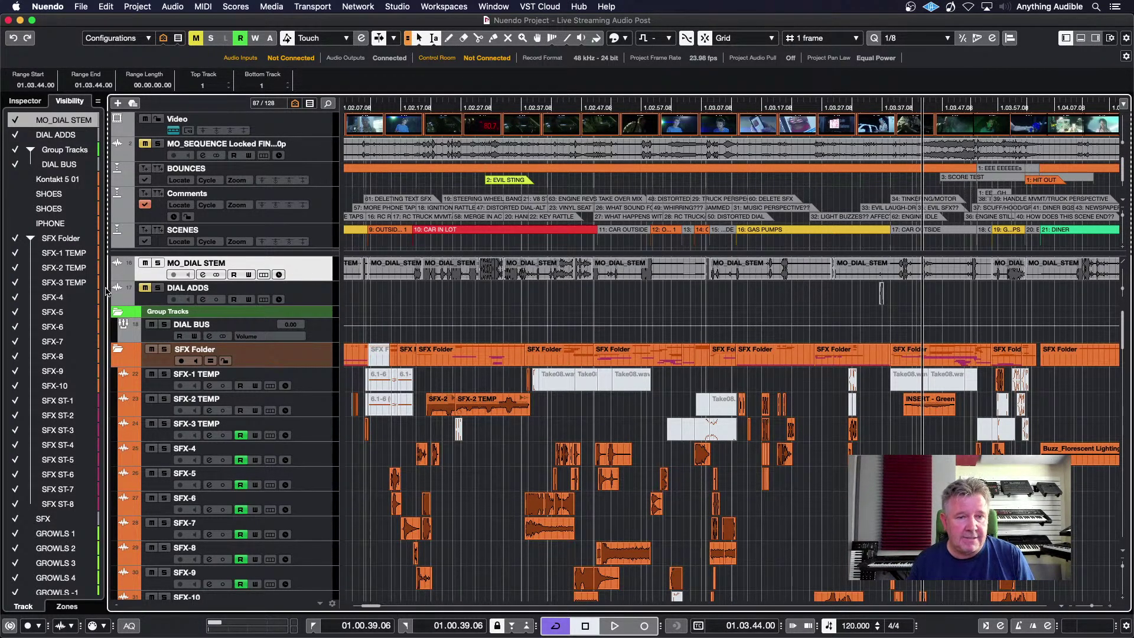
Step: Make the tracks SOURCE DIAL 1 to SOURCE DIAL 5 visible in the project's track list
scroll(22, 335, "up", 8)
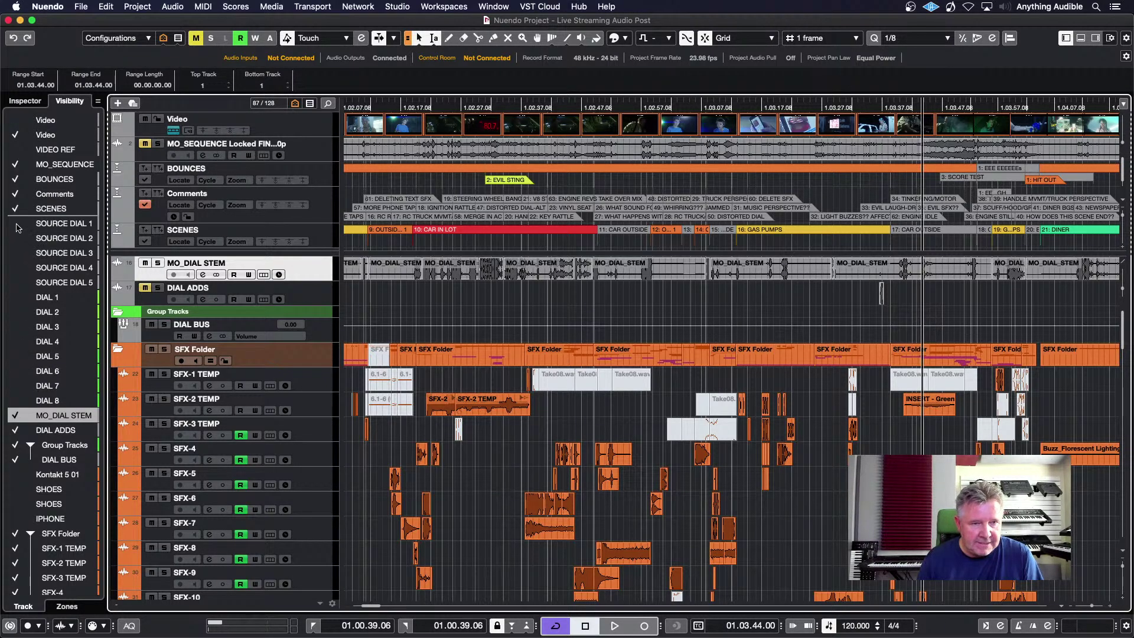
left_click(16, 224)
left_click(15, 239)
left_click(16, 254)
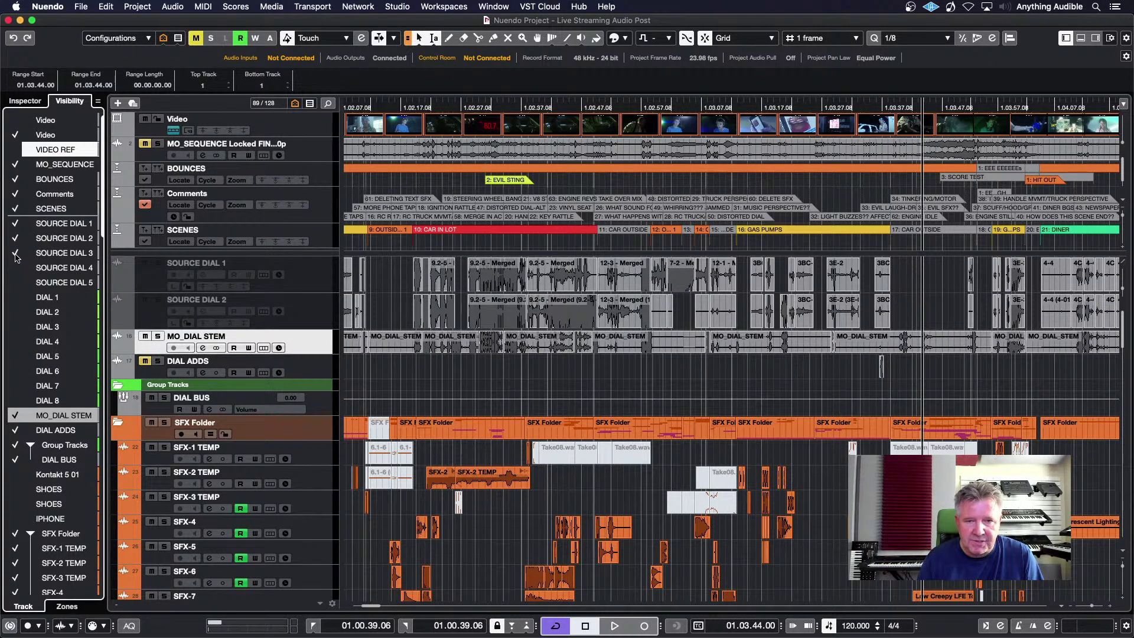
left_click(16, 268)
left_click(16, 283)
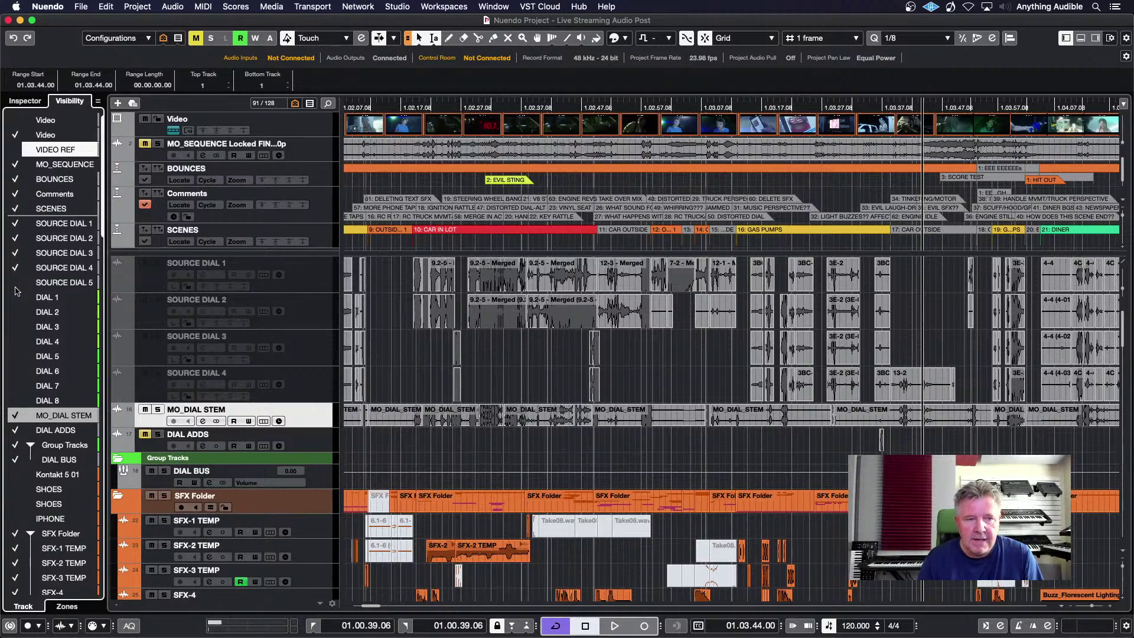
Step: Enable the SOURCE DIAL 1 track and disable it again
left_click(160, 276)
left_click(162, 320)
left_click(158, 348)
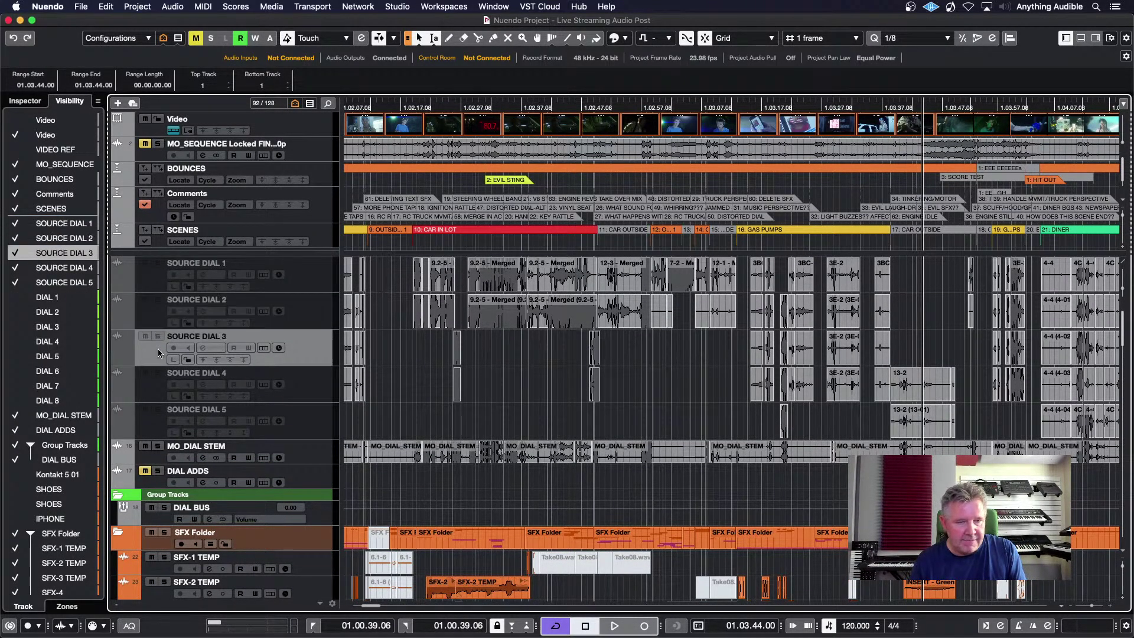
left_click(156, 286)
right_click(156, 286)
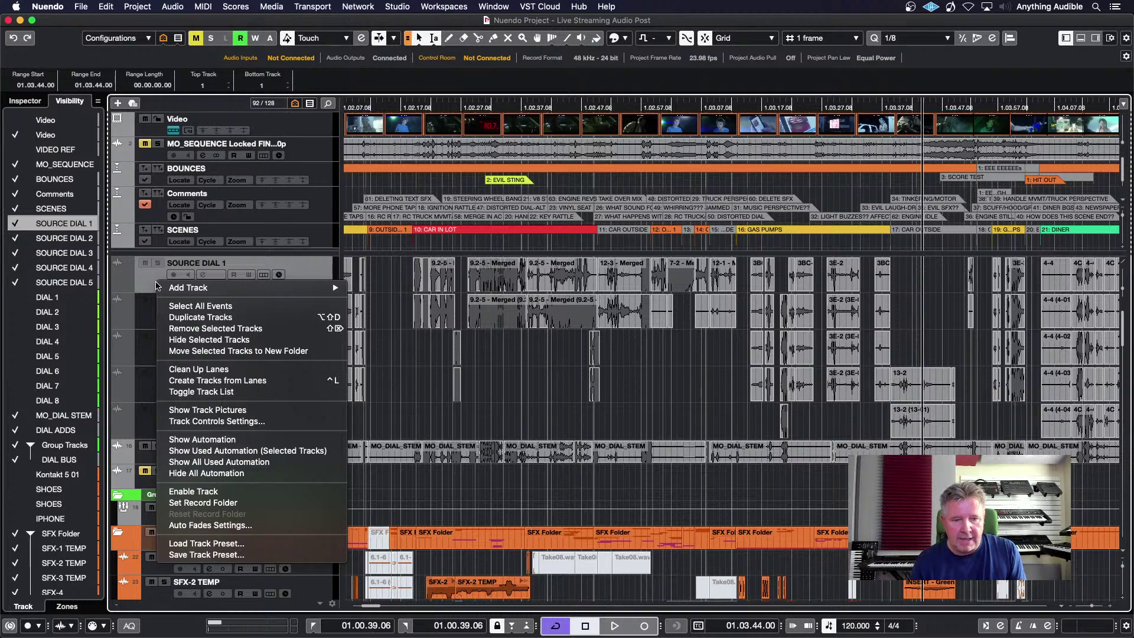
left_click(182, 492)
right_click(155, 284)
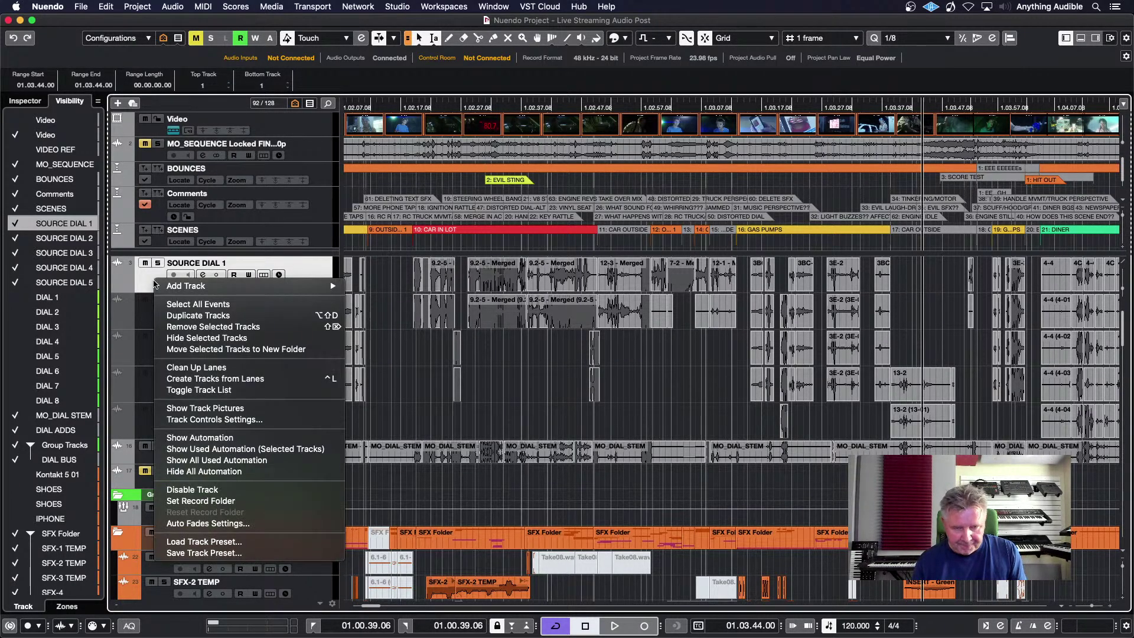
left_click(176, 490)
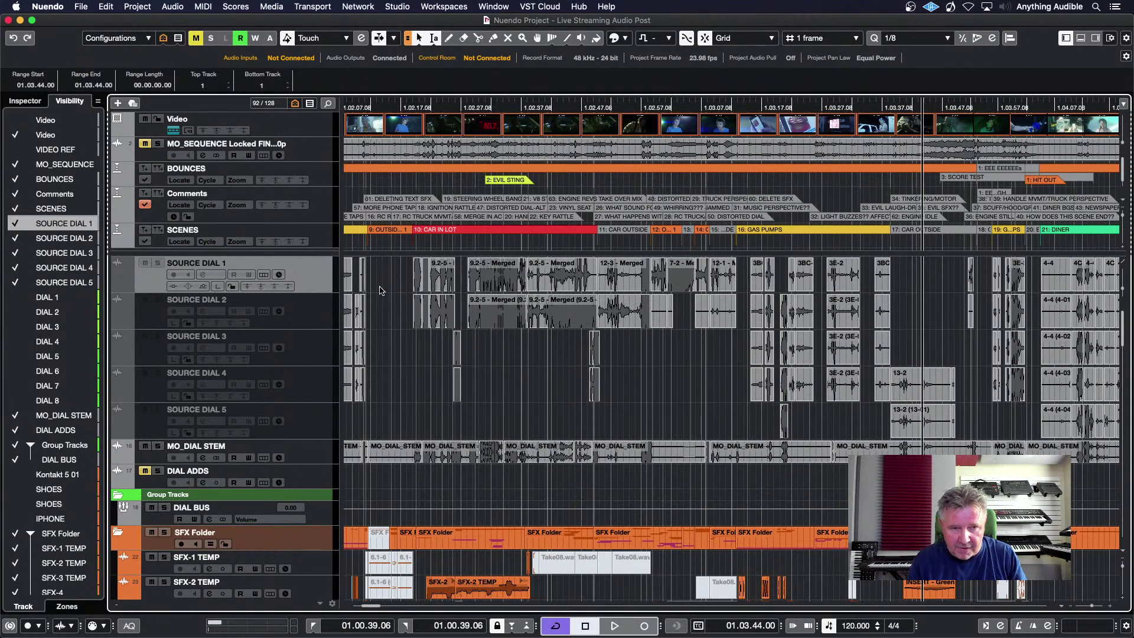
Step: Hide the tracks SOURCE DIAL 1 to SOURCE DIAL 5 from the project's track list
left_click(16, 224)
left_click(16, 238)
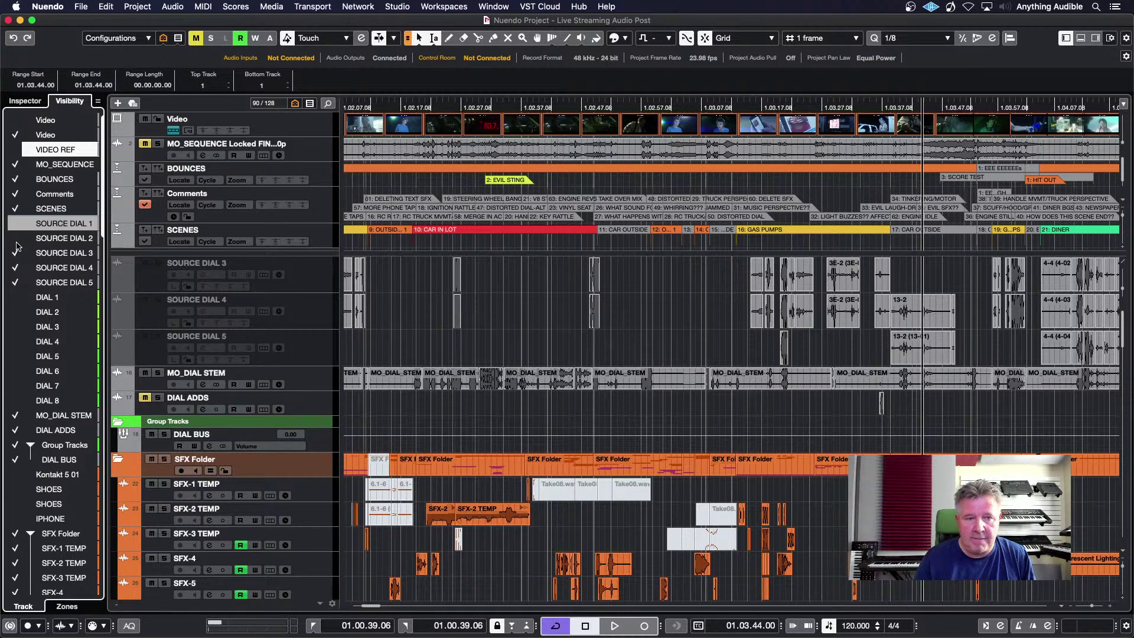
left_click(16, 254)
left_click(16, 268)
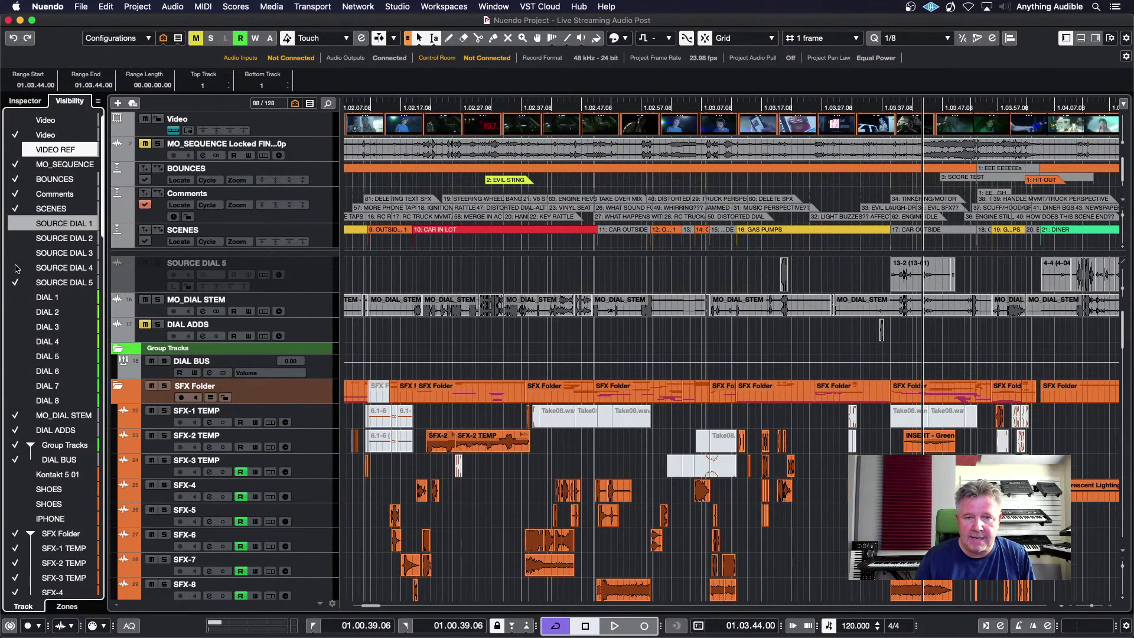
left_click(17, 283)
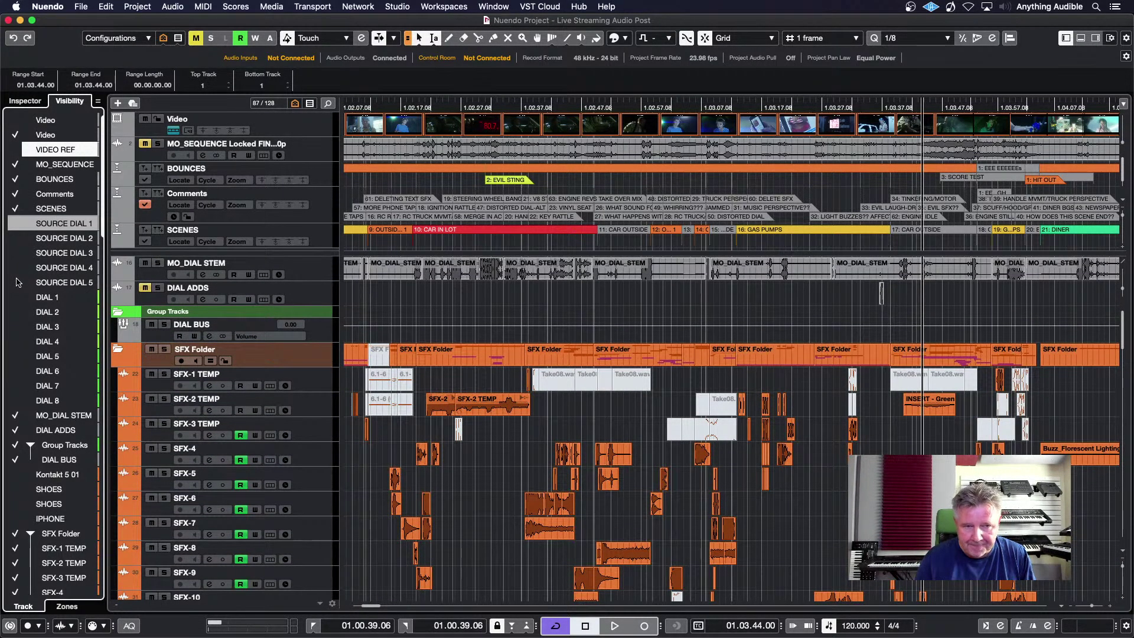
Step: Show the Inspector for DIAL BUS and examine the settings of SFX Folder, SFX-1 TEMP, SFX-2 TEMP and SFX-3 TEMP in turn
left_click(162, 341)
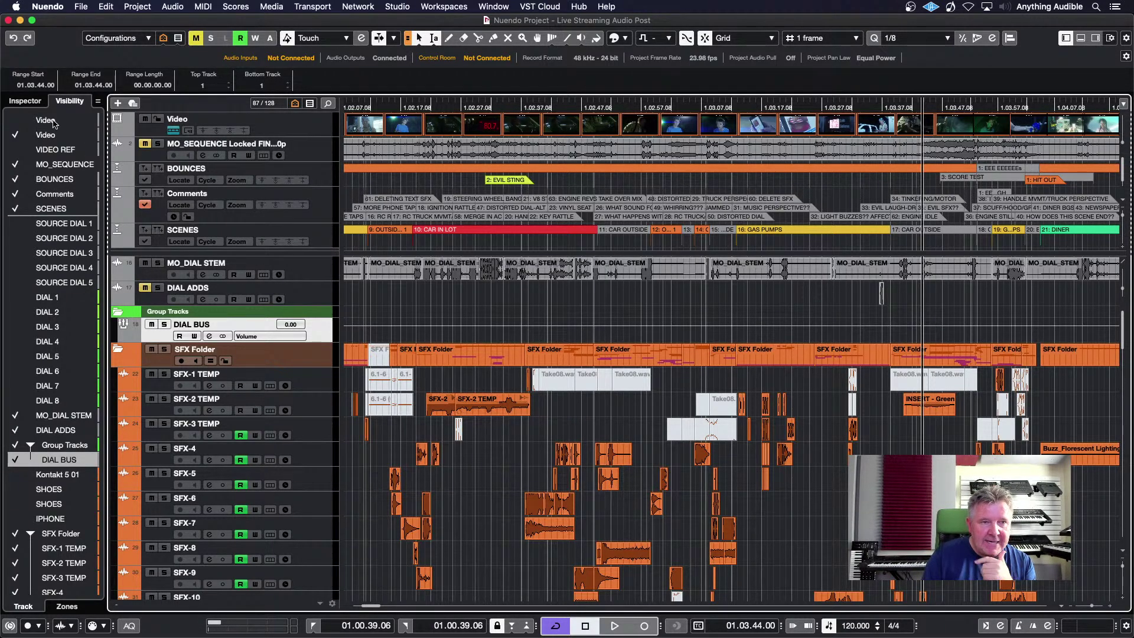
left_click(33, 102)
left_click(33, 102)
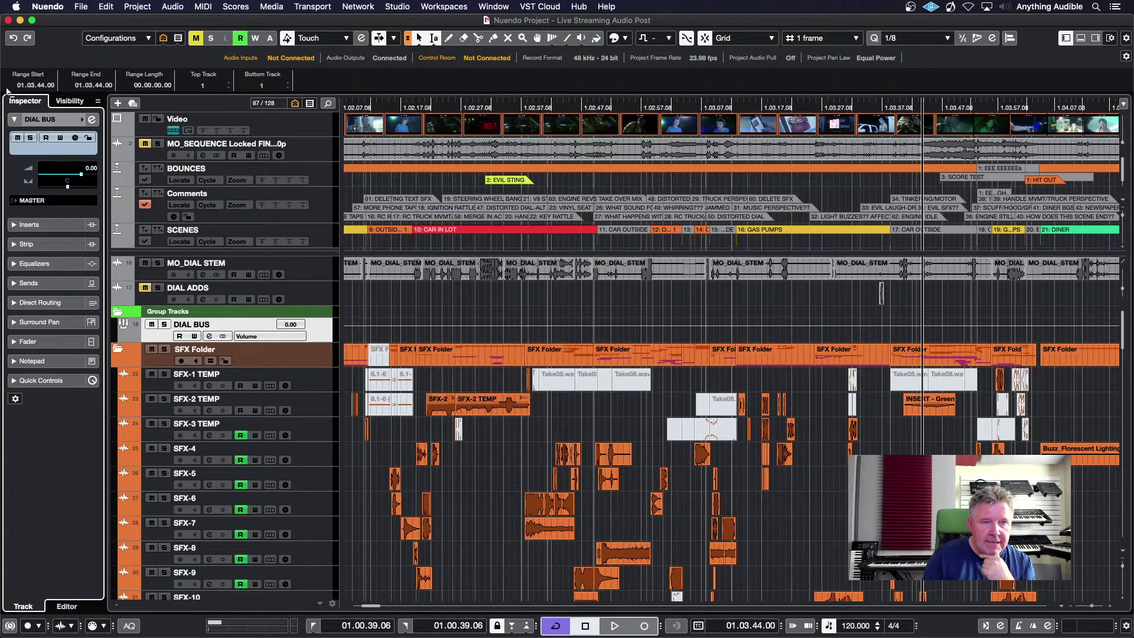
left_click(164, 363)
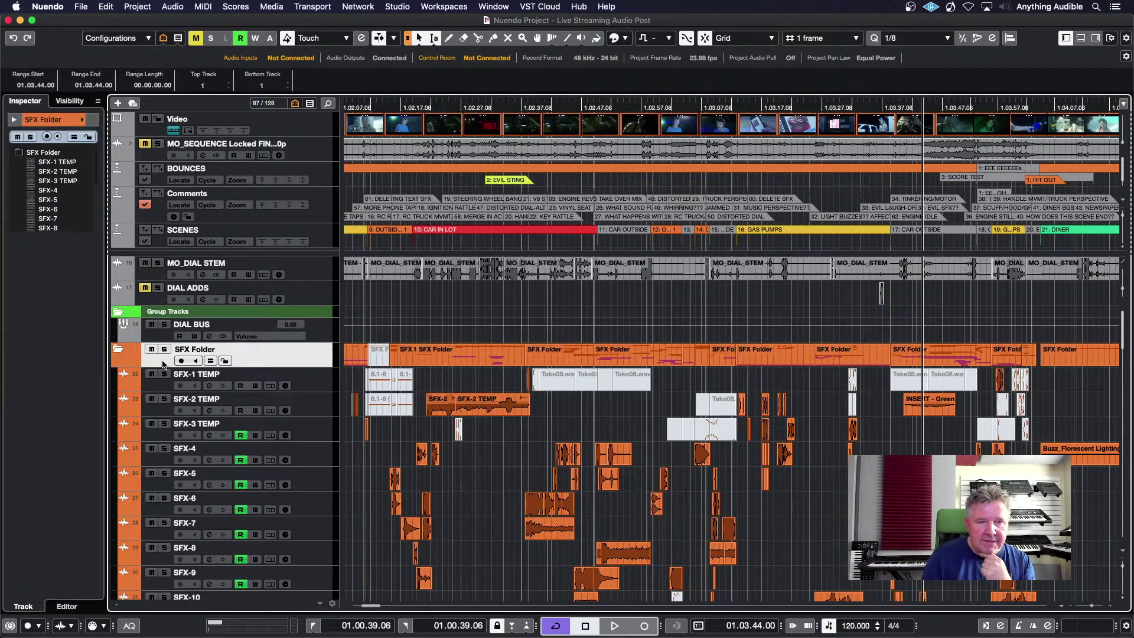
left_click(165, 388)
left_click(167, 410)
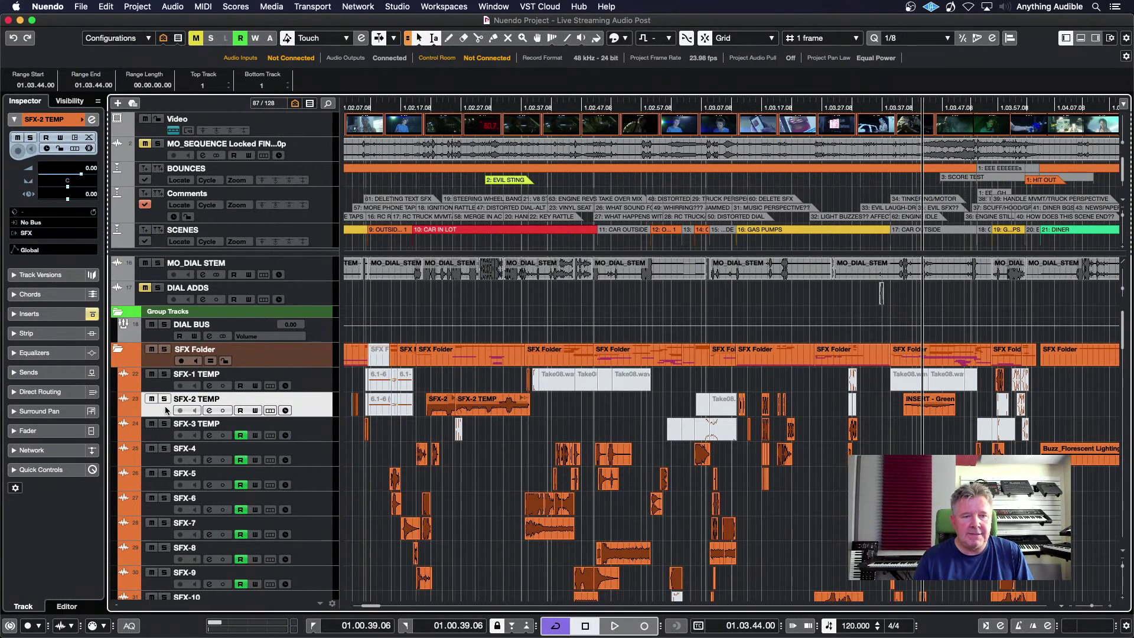
left_click(166, 435)
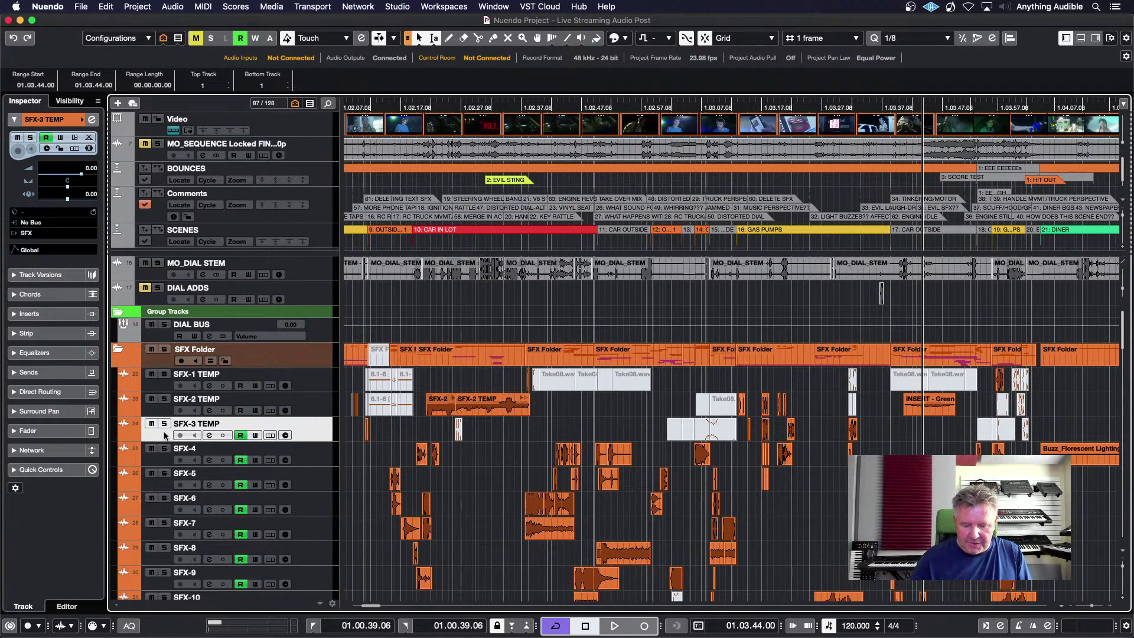
Step: Step the selection up and down through the track list, reaching SFX ST-2, and finish with SFX-5 selected
key("Up")
key("Up")
key("Up")
key("Up")
key("Up")
key("Up")
key("Up")
key("Down")
key("Down")
key("Down")
key("Down")
key("Down")
key("Down")
key("Down")
key("Down")
key("Down")
key("Down")
key("Down")
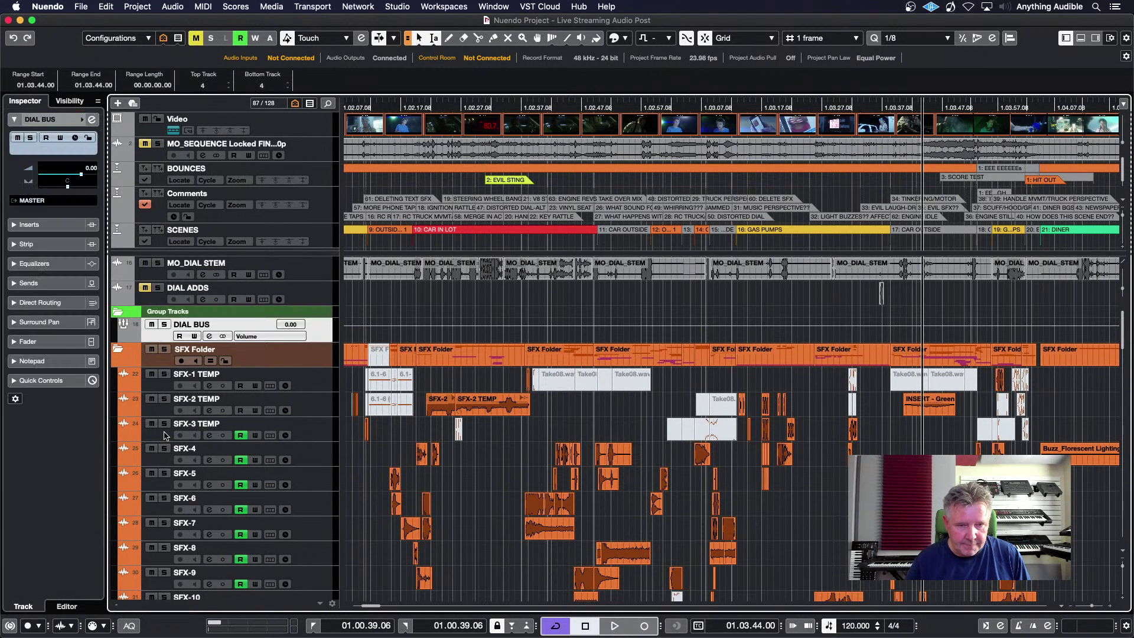
key("Up")
key("Up")
key("Up")
key("Up")
key("Up")
key("Up")
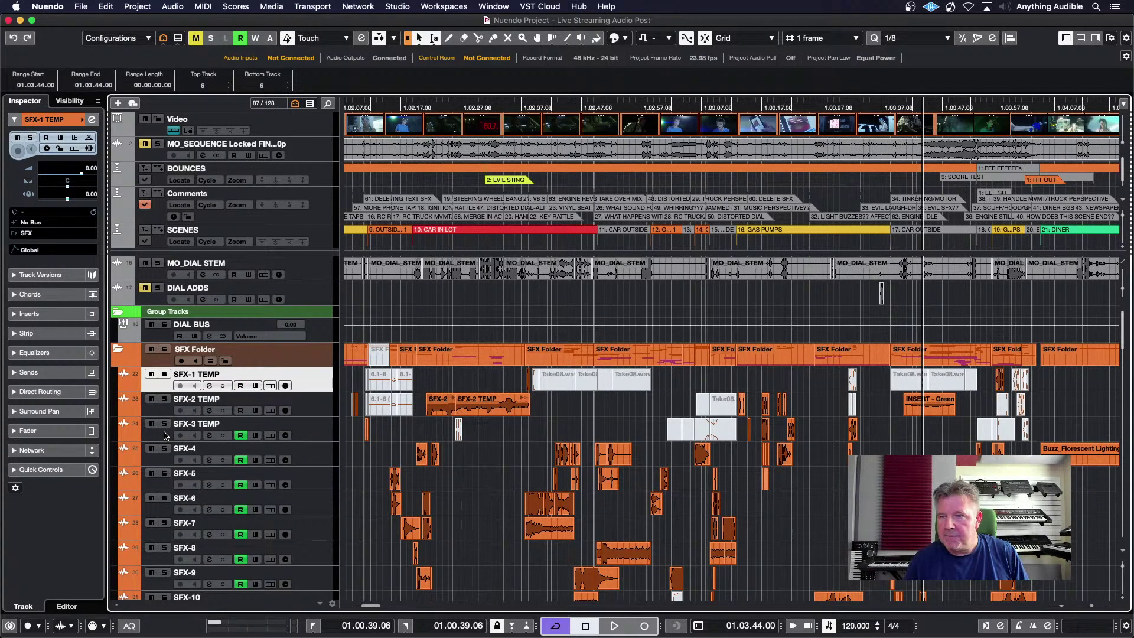
key("Up")
key("Down")
key("Down")
key("Down")
key("Down")
key("Down")
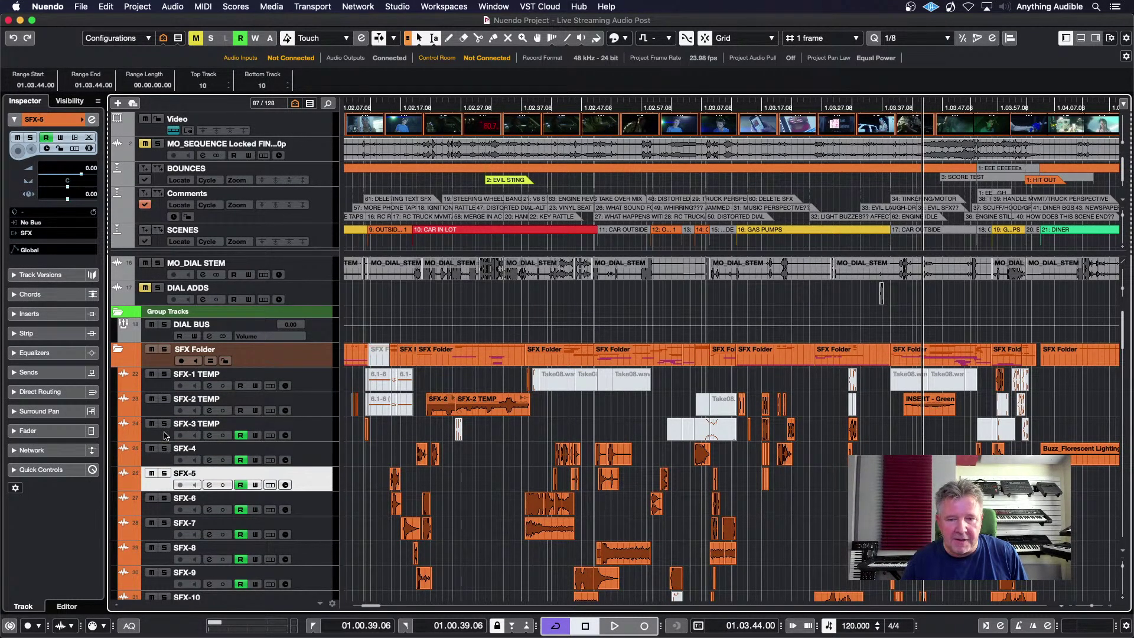
key("Down")
key("Down")
key("Down")
key("Down")
key("Down")
key("Down")
key("Down")
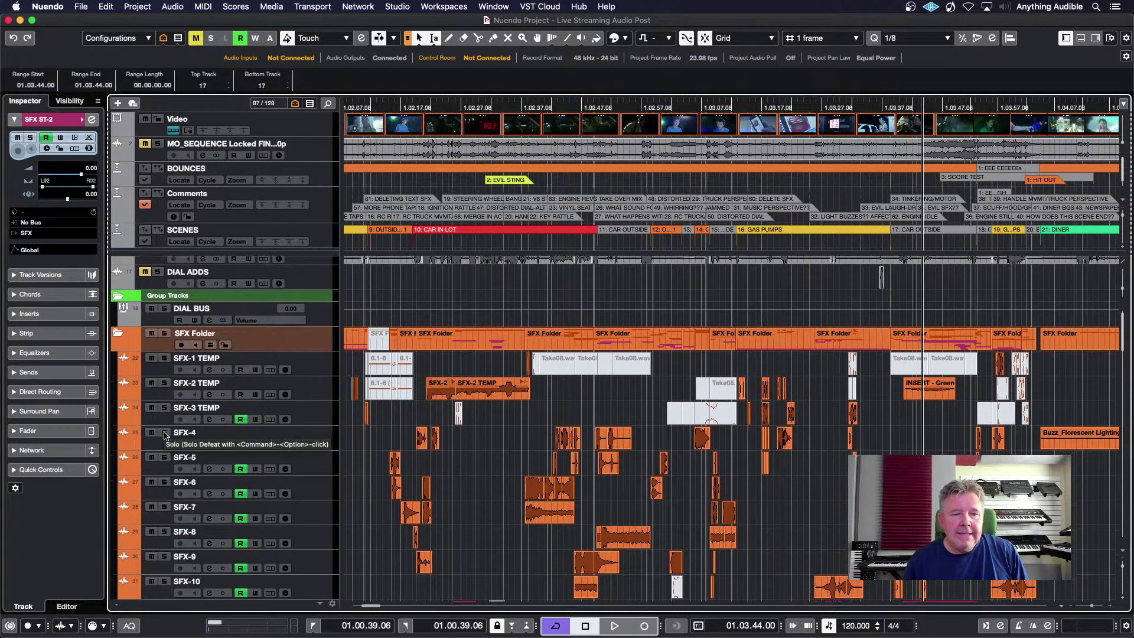
key("Up")
key("Up")
key("Up")
key("Up")
key("Up")
key("Up")
key("Up")
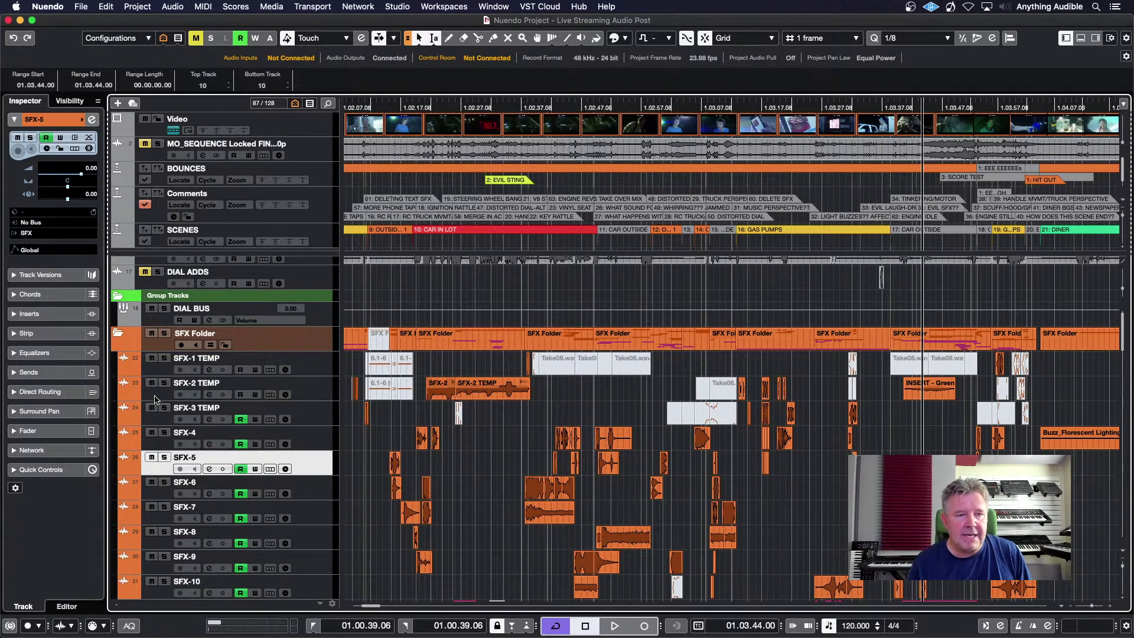
Step: Check the available input buses for SFX-5 without changing the assignment and lower the track's volume to -2.20
left_click(58, 224)
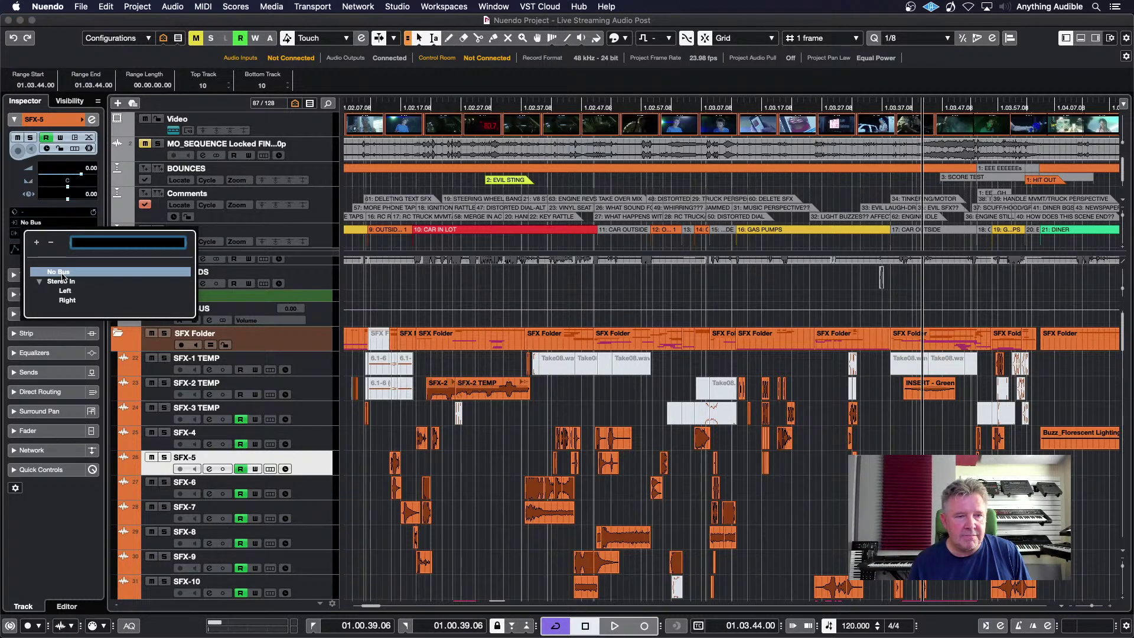
left_click(15, 190)
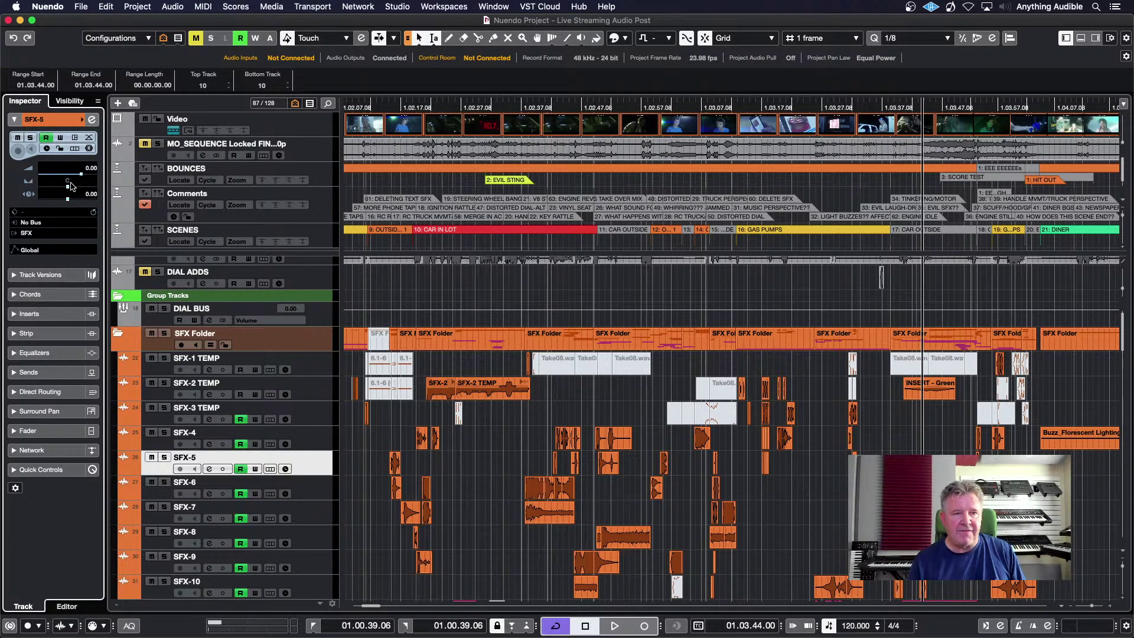
mouse_move(81, 174)
left_mouse_down()
mouse_move(58, 179)
mouse_move(79, 177)
left_mouse_up()
Step: Briefly solo the SFX-5 track and release it, and mute and unmute it as well
left_click(30, 140)
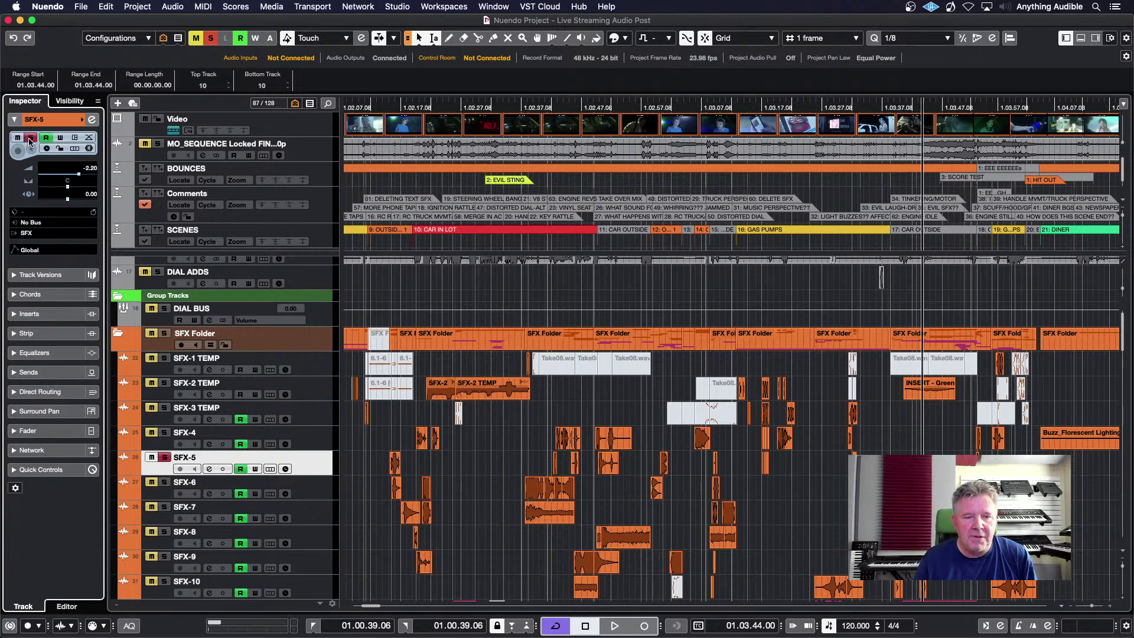
left_click(30, 140)
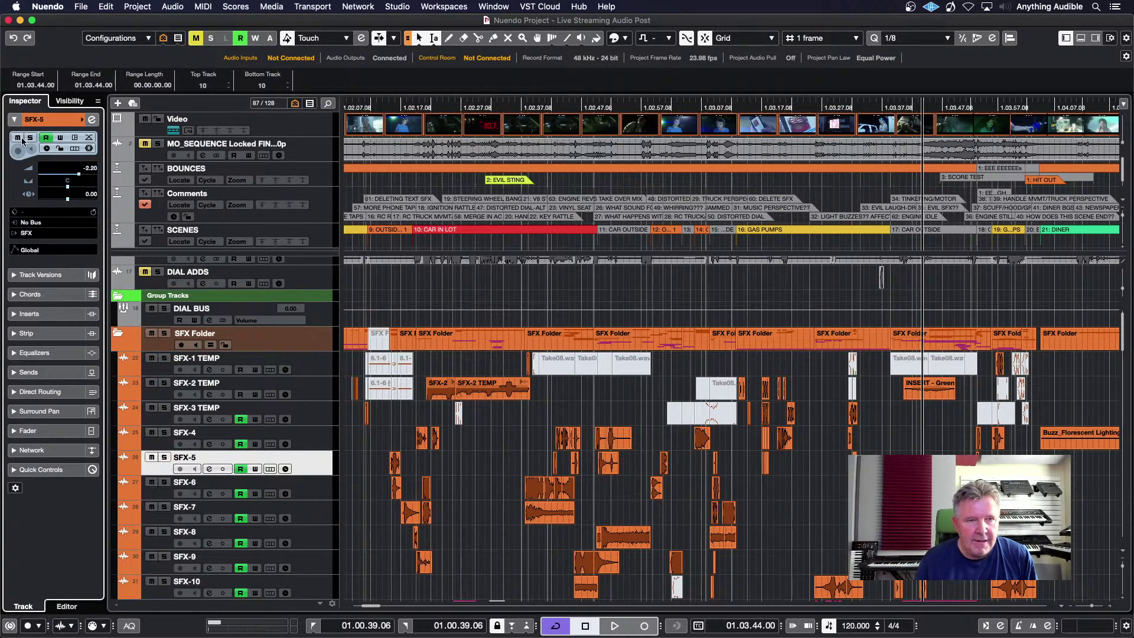
left_click(19, 138)
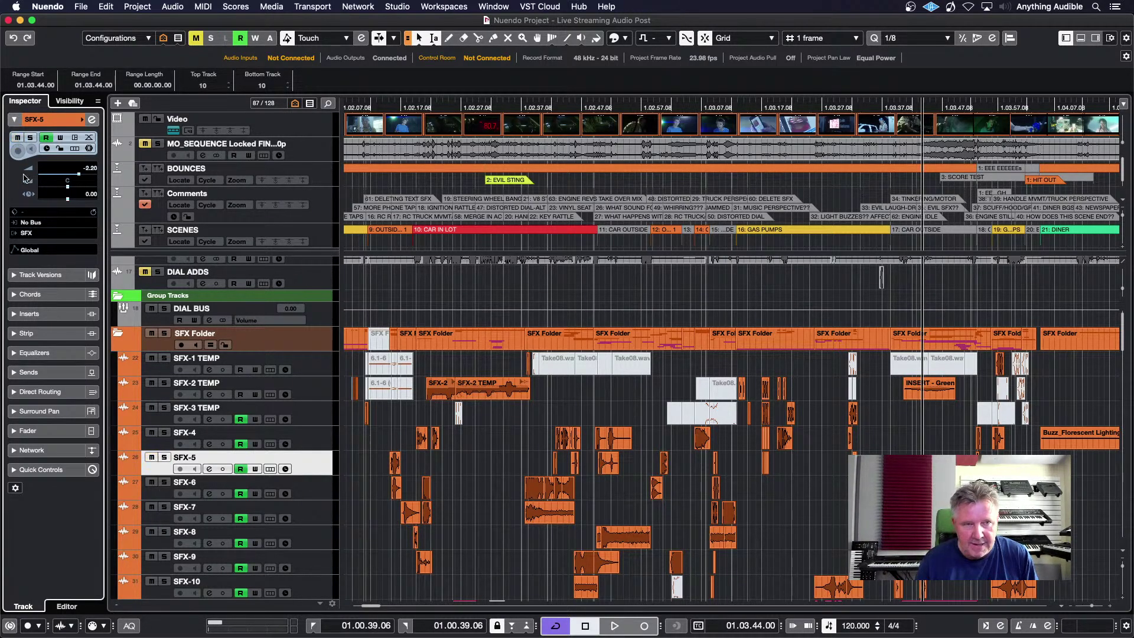
left_click(16, 137)
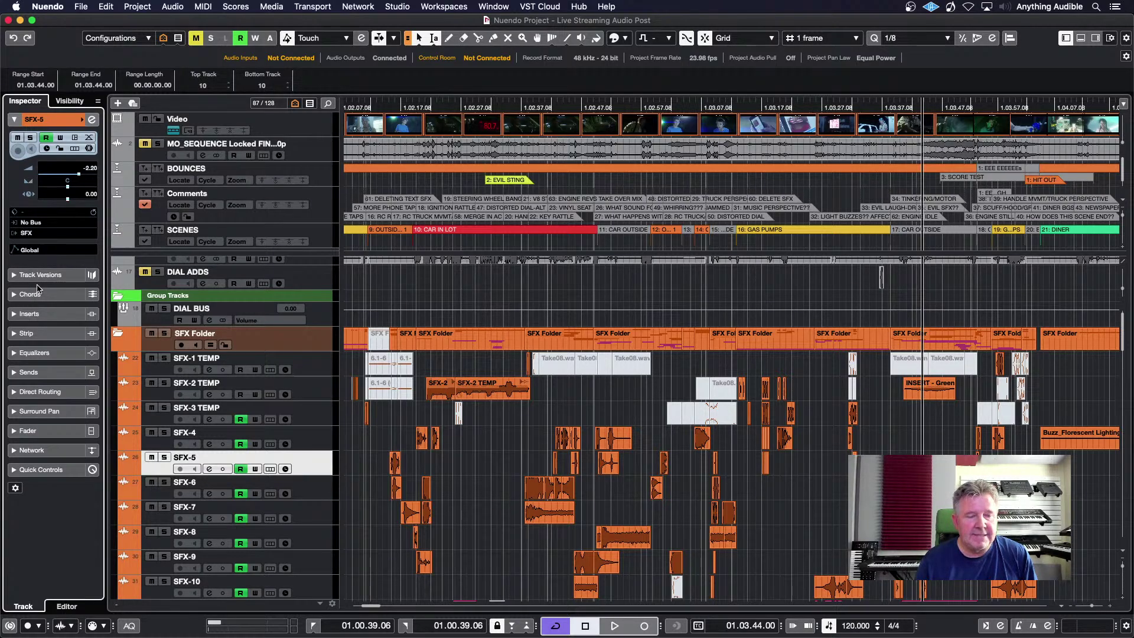
Step: Load the Pitch Correct effect into the first insert slot of SFX-5 and remove it again
left_click(42, 314)
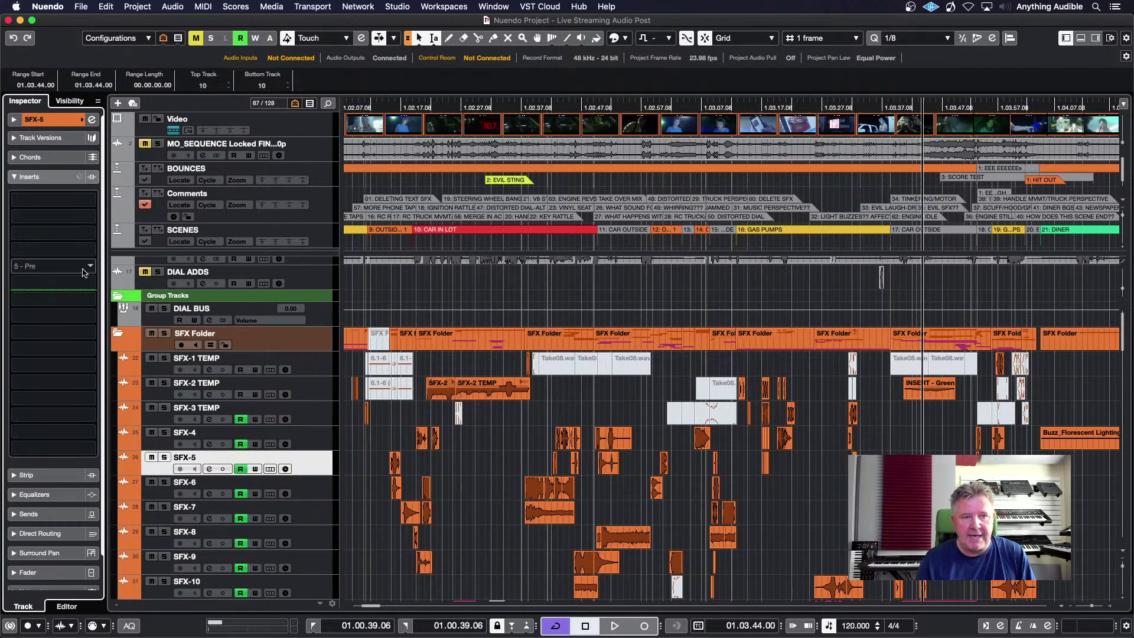
left_click(87, 210)
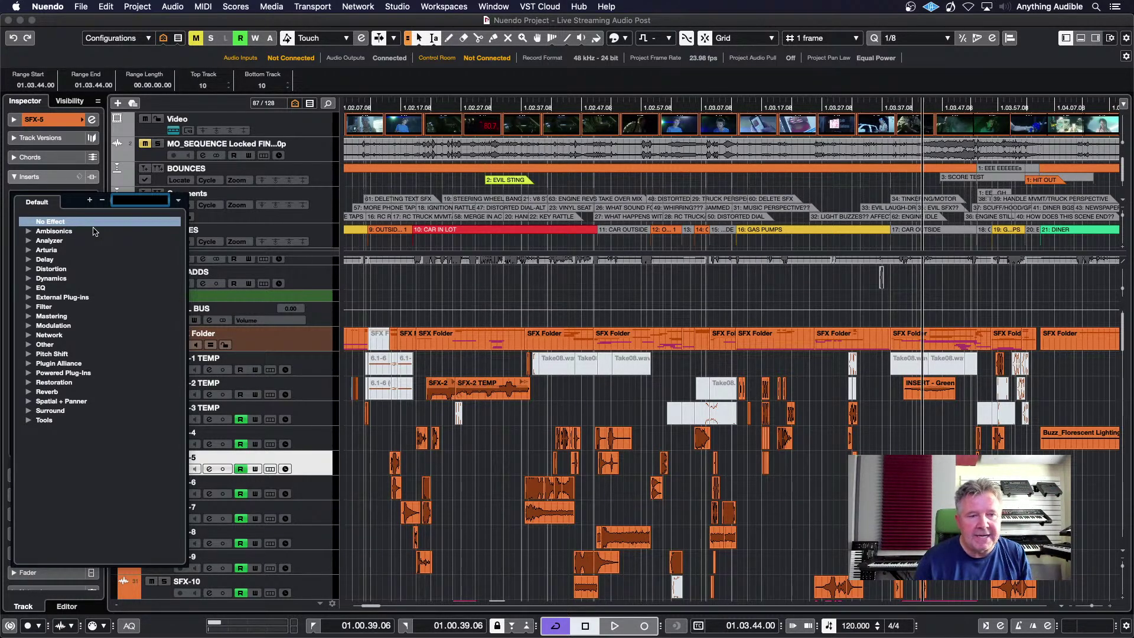
left_click(30, 354)
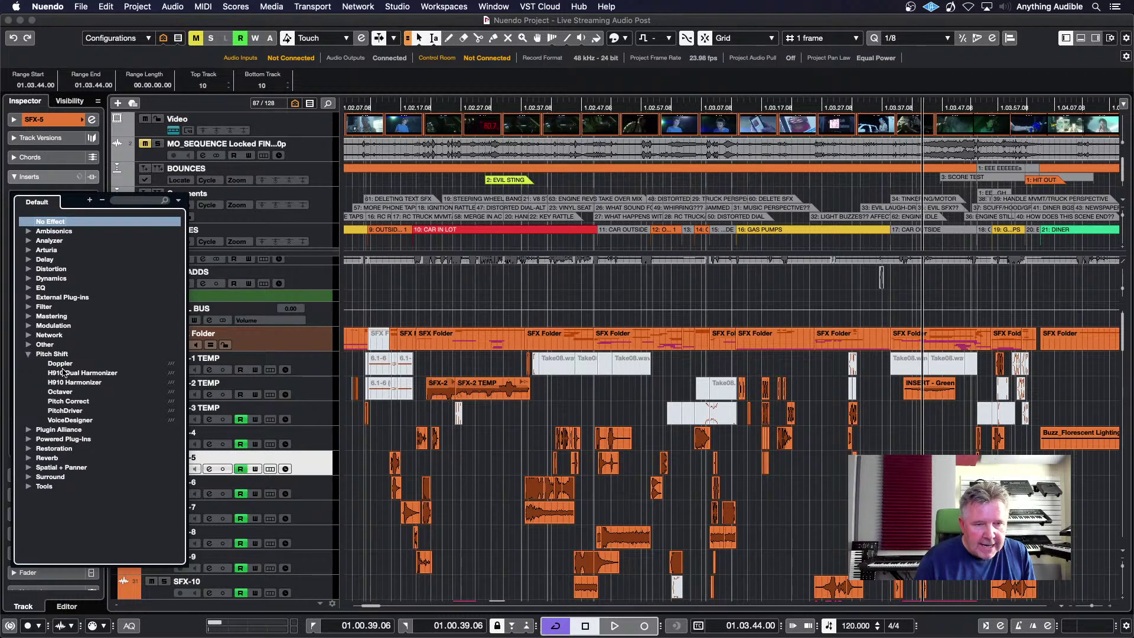
left_click(70, 401)
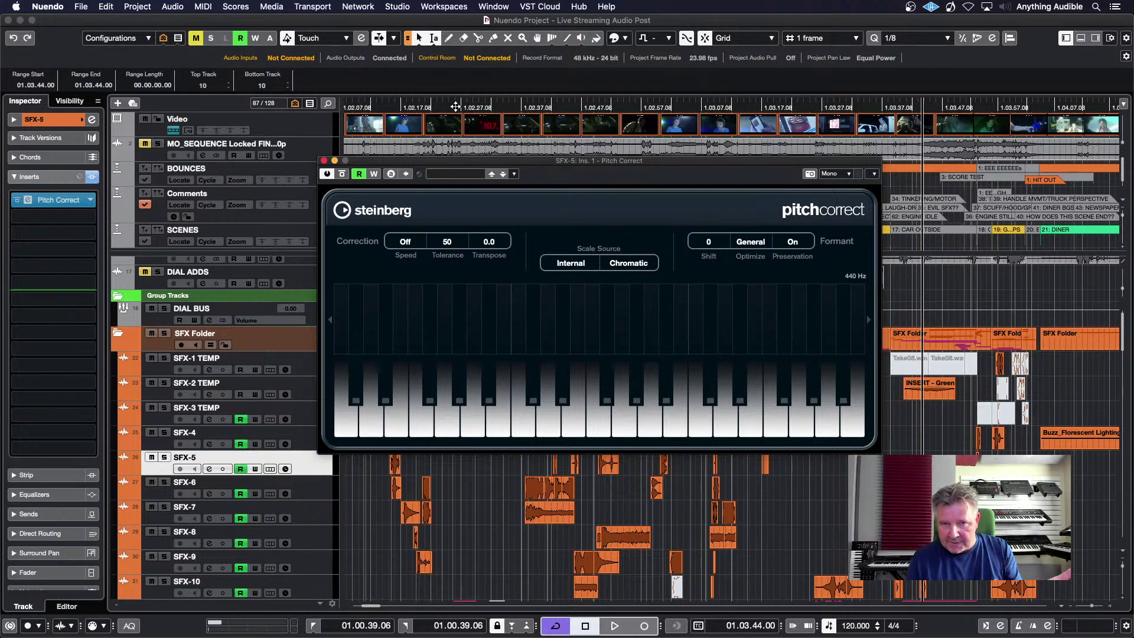
left_click(89, 201)
left_click(59, 226)
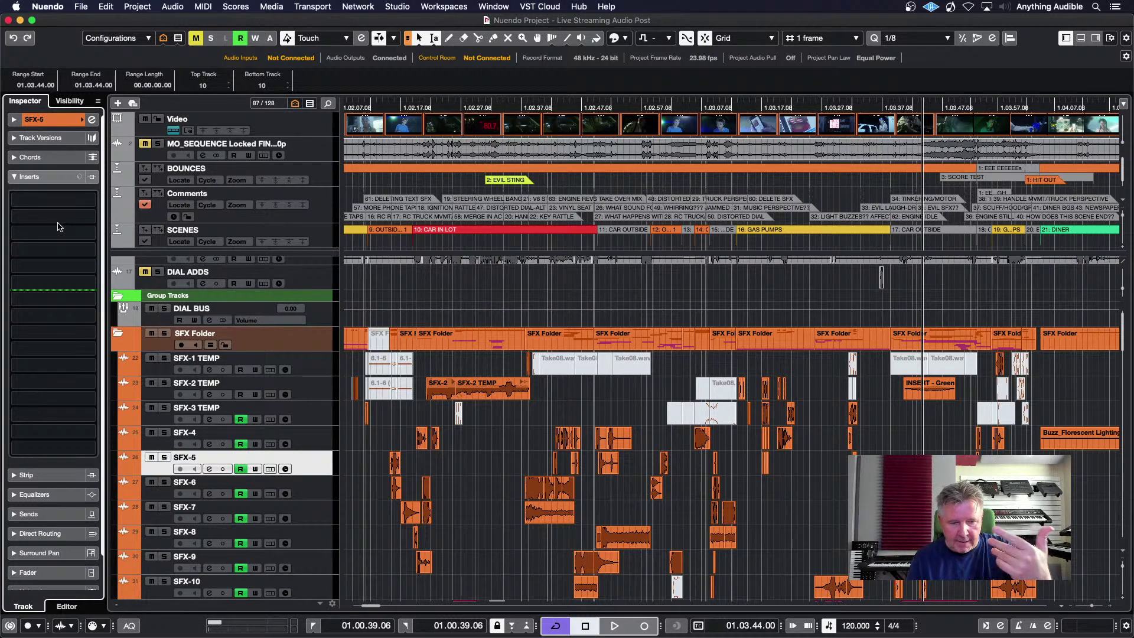
left_click(34, 179)
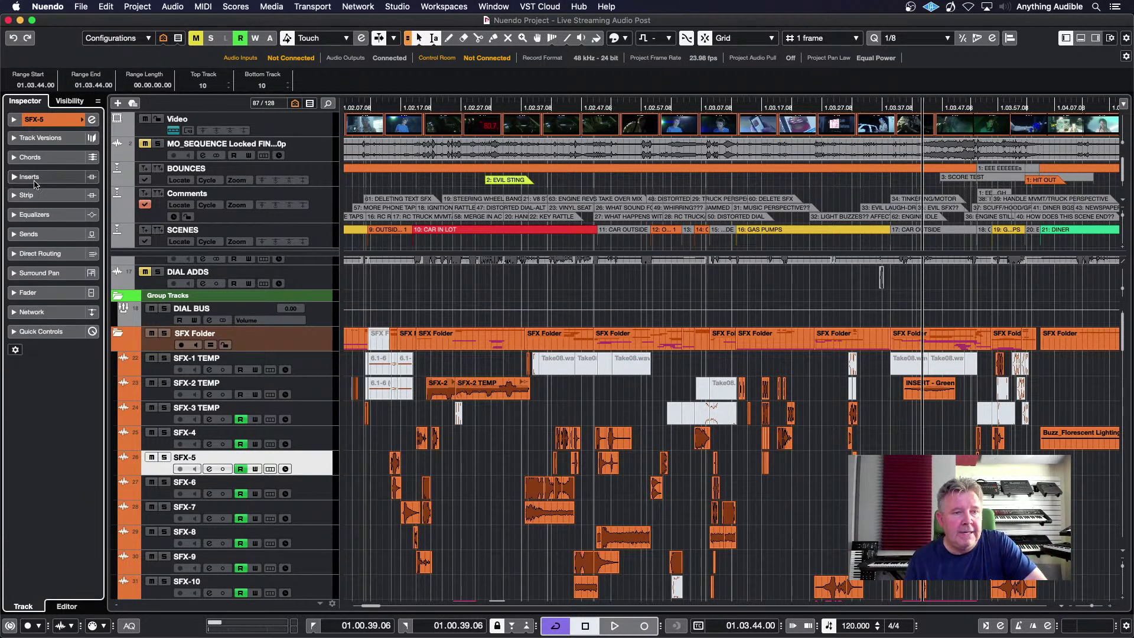
Step: Examine the send destinations available for the first send slot of SFX-5 and close the list without assigning one
left_click(47, 235)
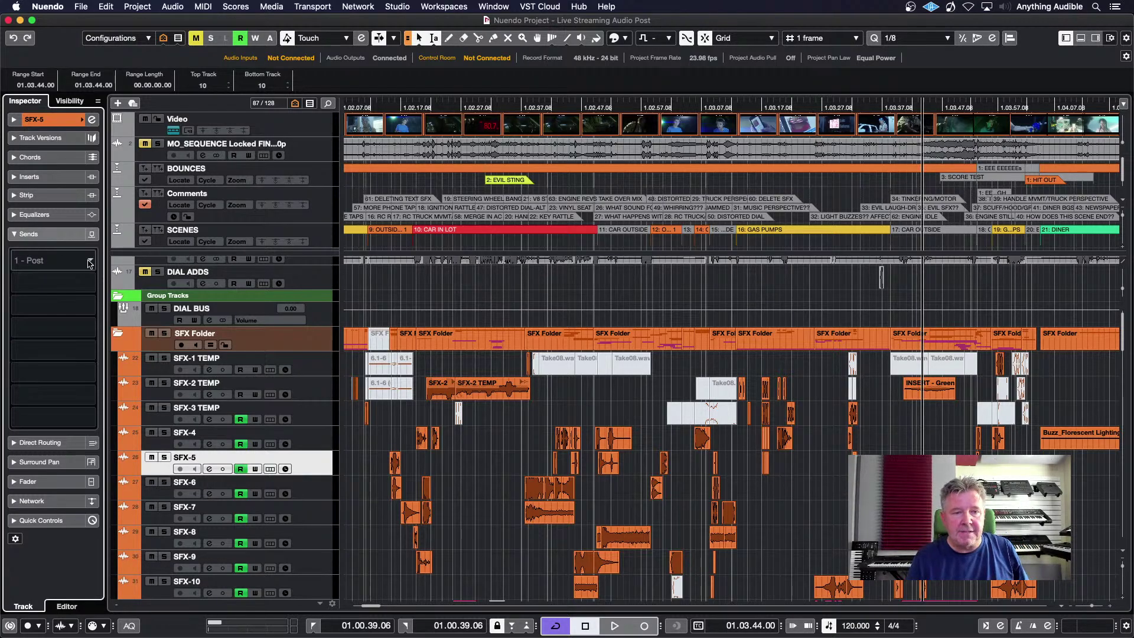
left_click(89, 263)
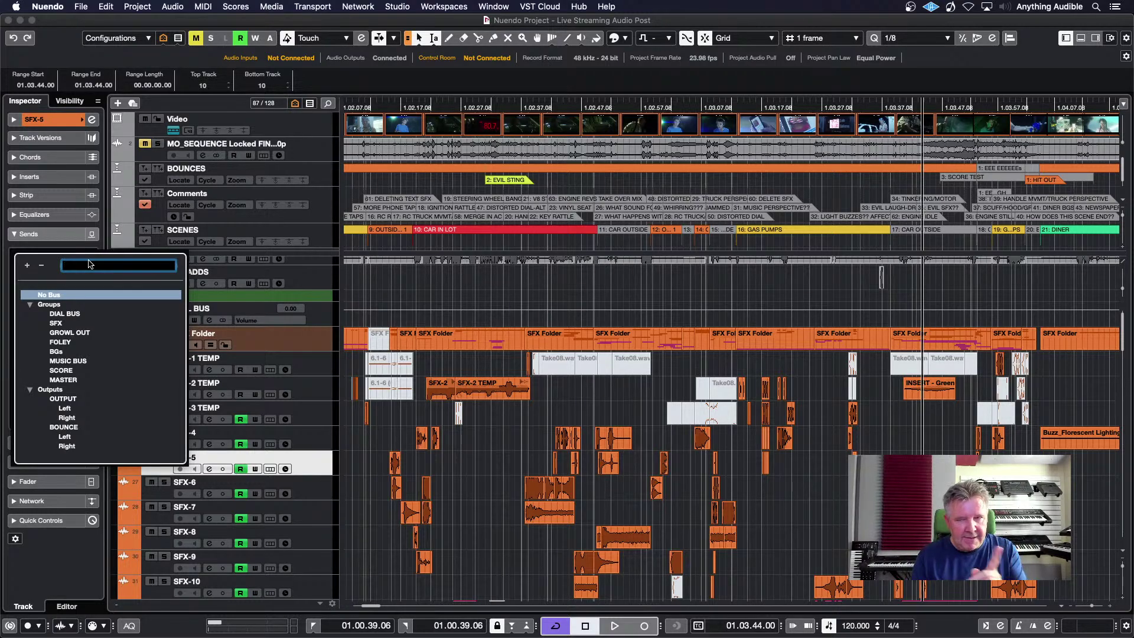
left_click(30, 305)
left_click(50, 240)
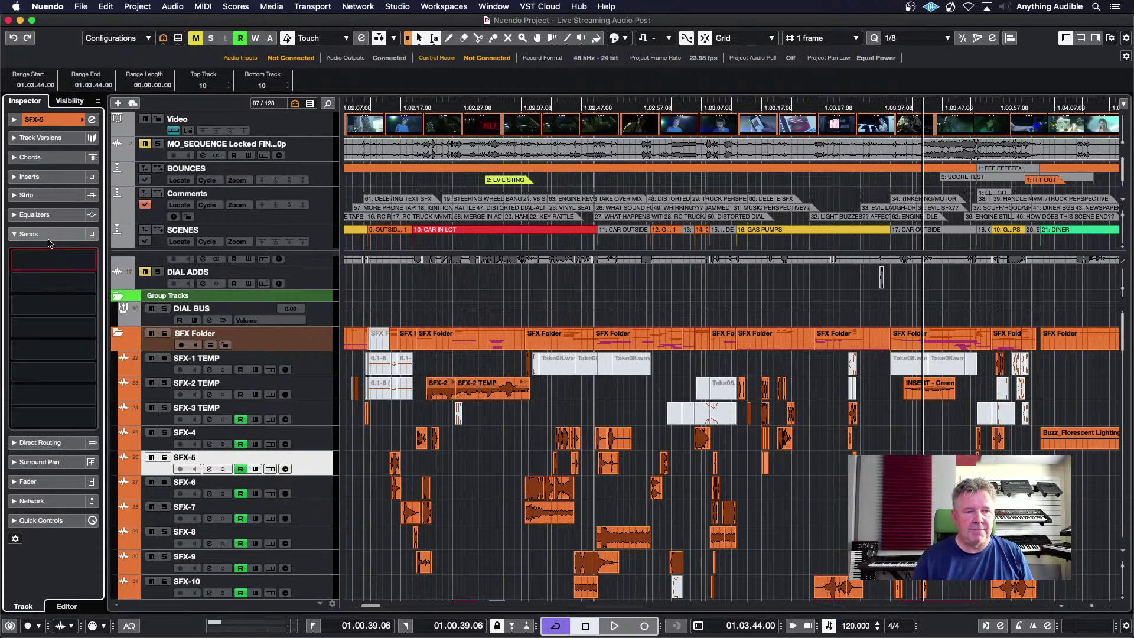
left_click(51, 241)
Step: Choose the SFX group as the destination in the first direct routing slot of SFX-5
left_click(50, 253)
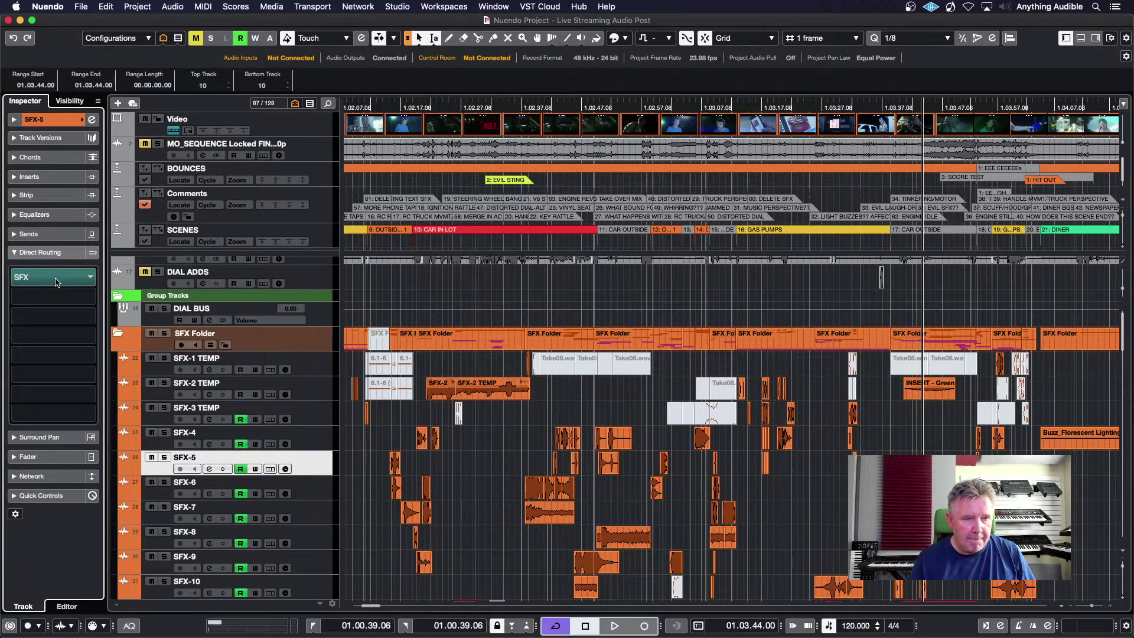
scroll(55, 282, "up", 1)
left_click(55, 283)
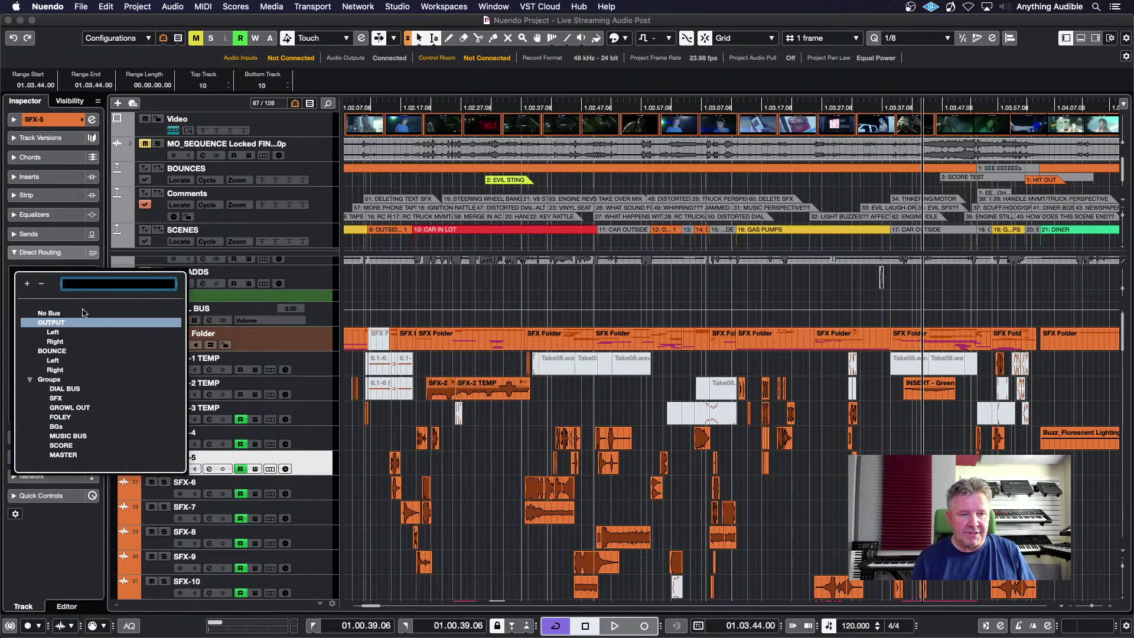
left_click(65, 398)
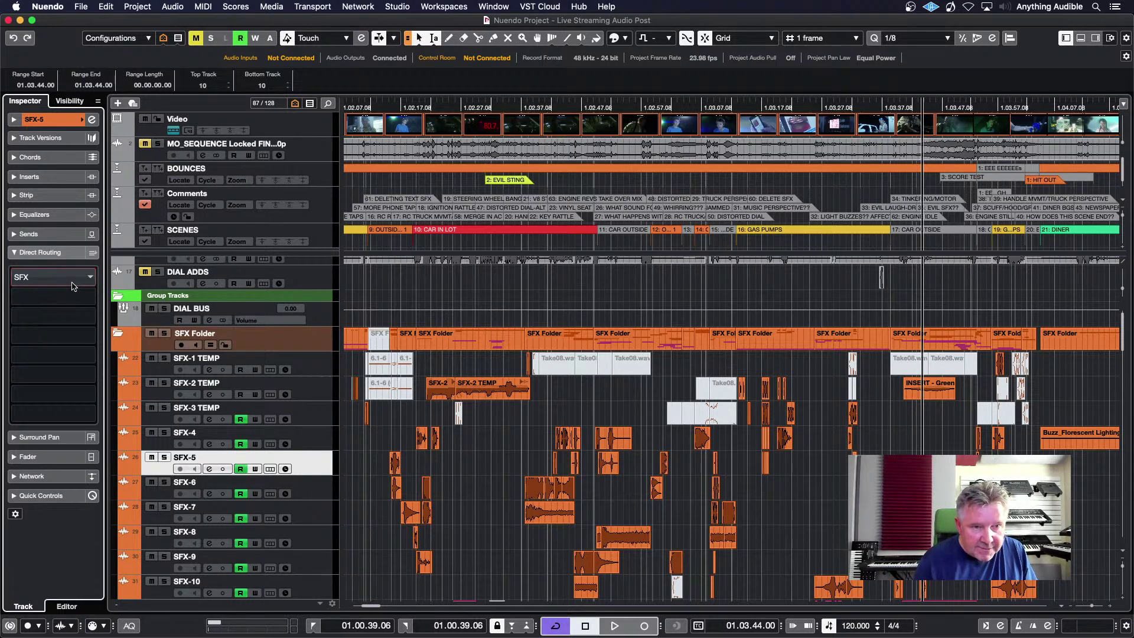
Step: Undo the last direct routing change on SFX-5, activate its first routing slot and set the destination to the SFX group
key("super+z")
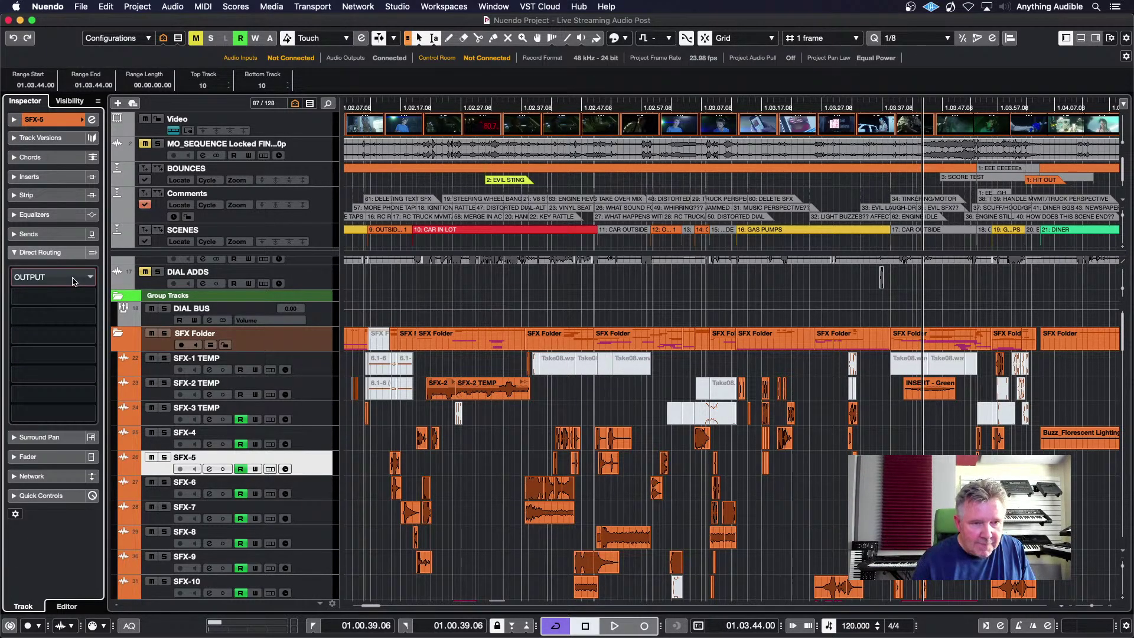
left_click(74, 282)
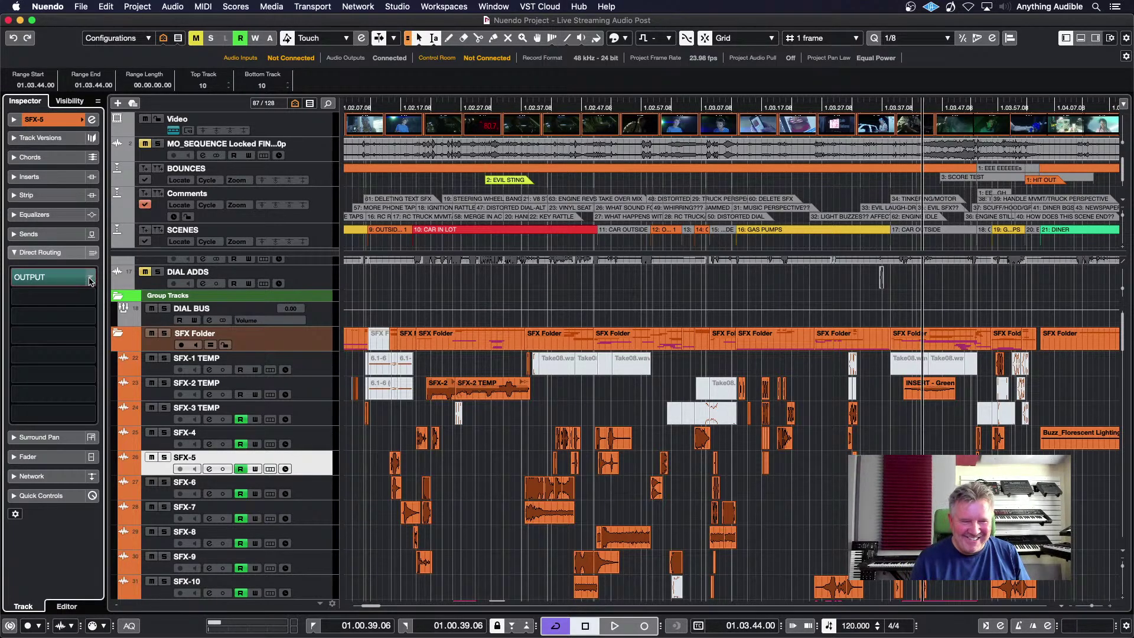
left_click(90, 277)
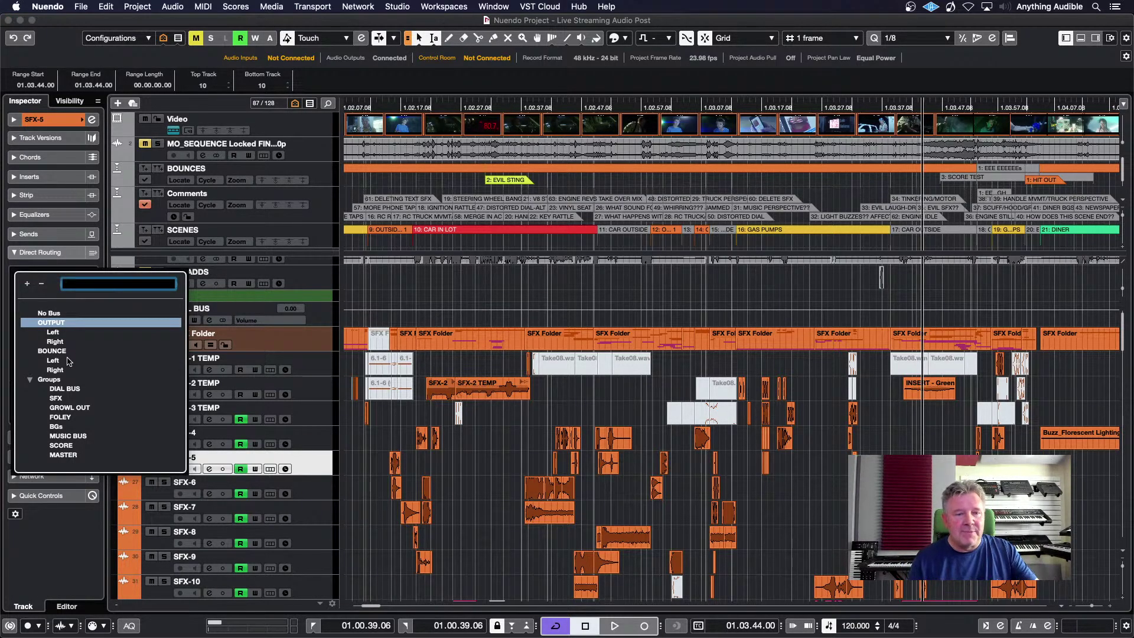
left_click(64, 398)
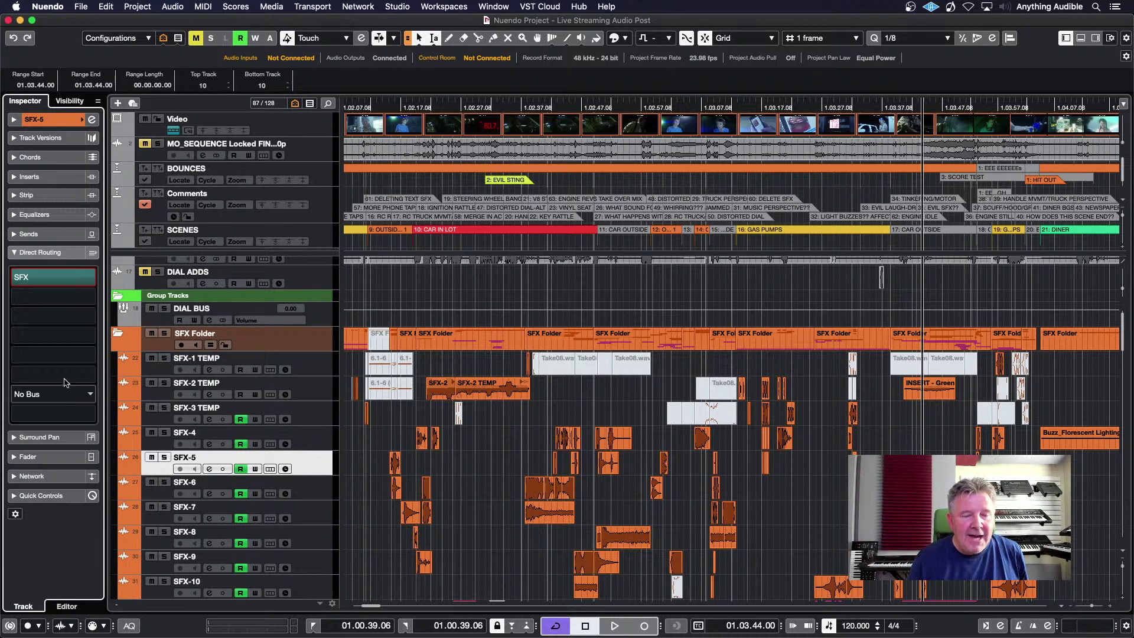
Step: Briefly switch the SFX destination in SFX-5's first direct routing slot off and on again, and collapse the Direct Routing section
left_click(67, 280)
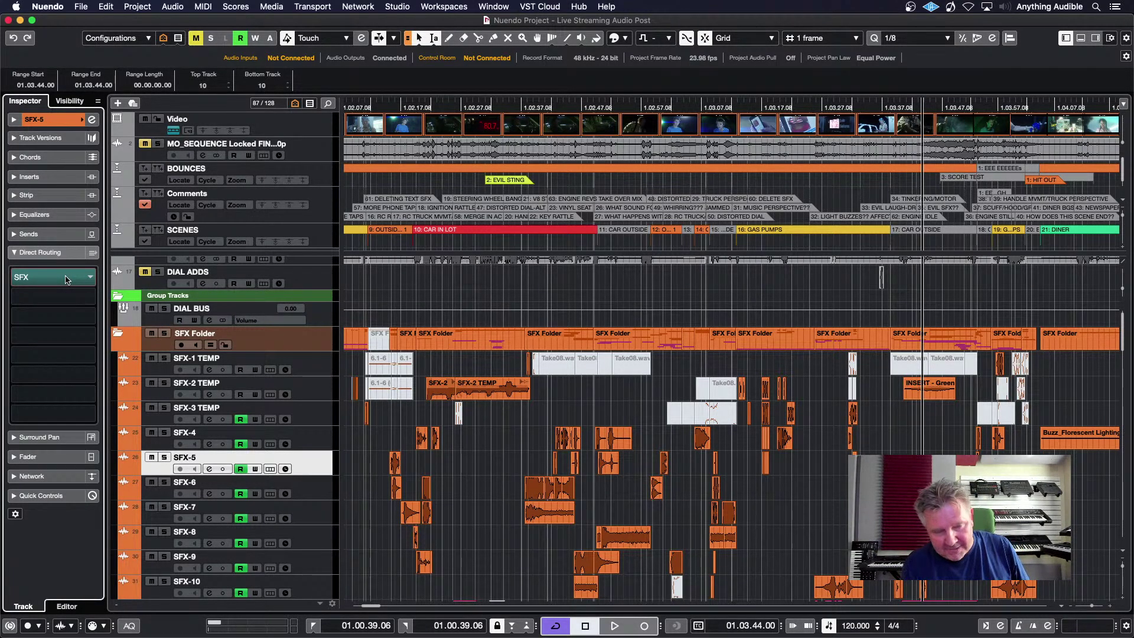
left_click(67, 280)
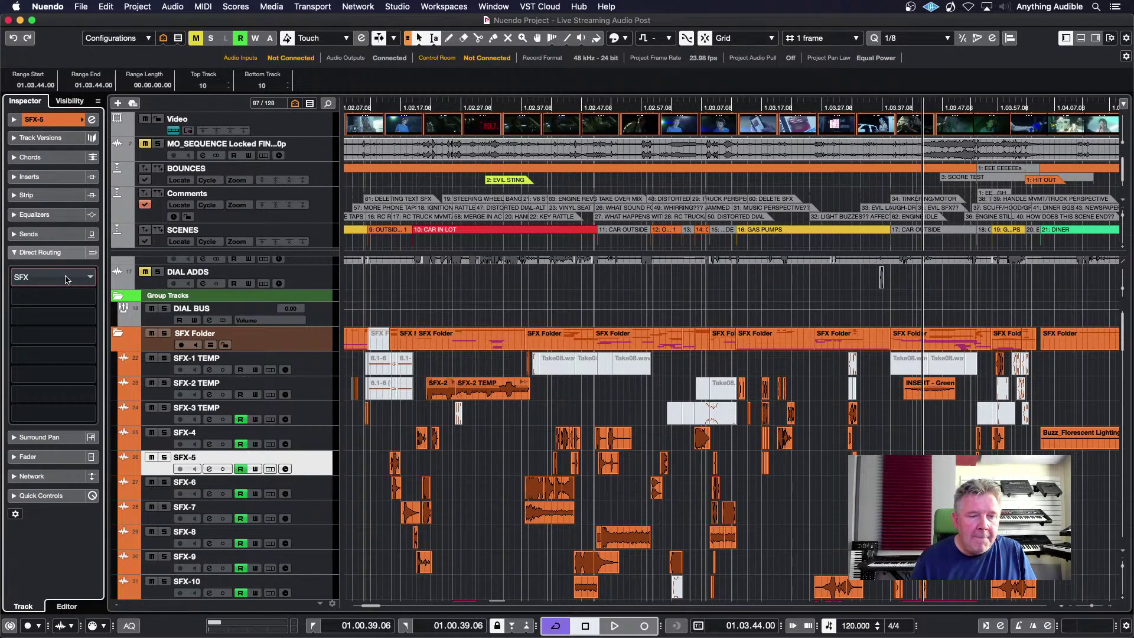
left_click(67, 280)
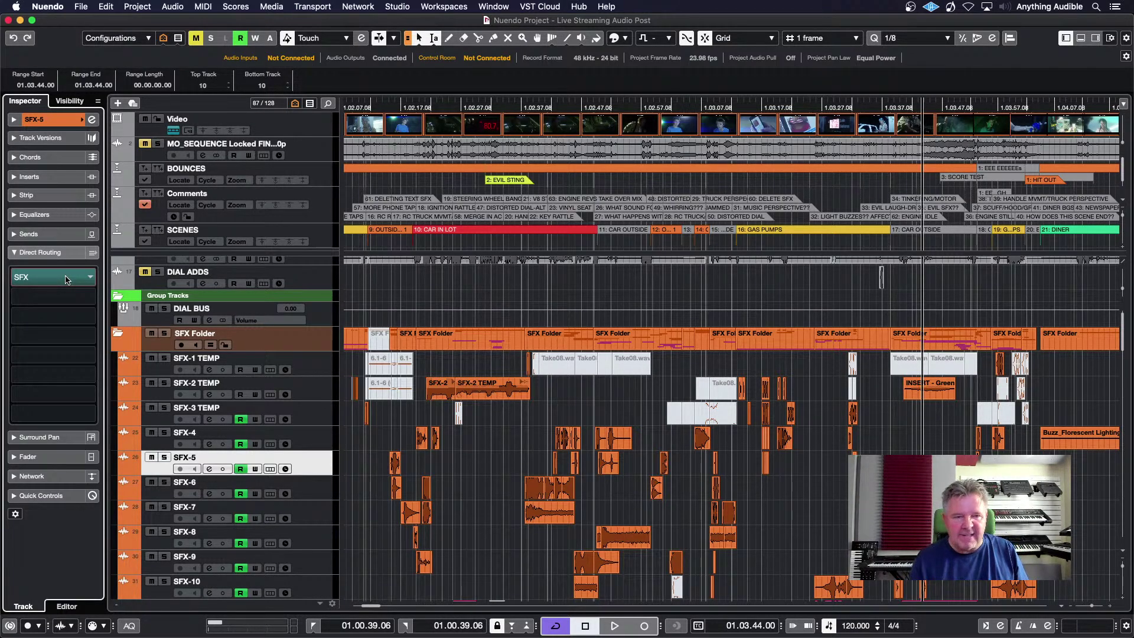
left_click(66, 253)
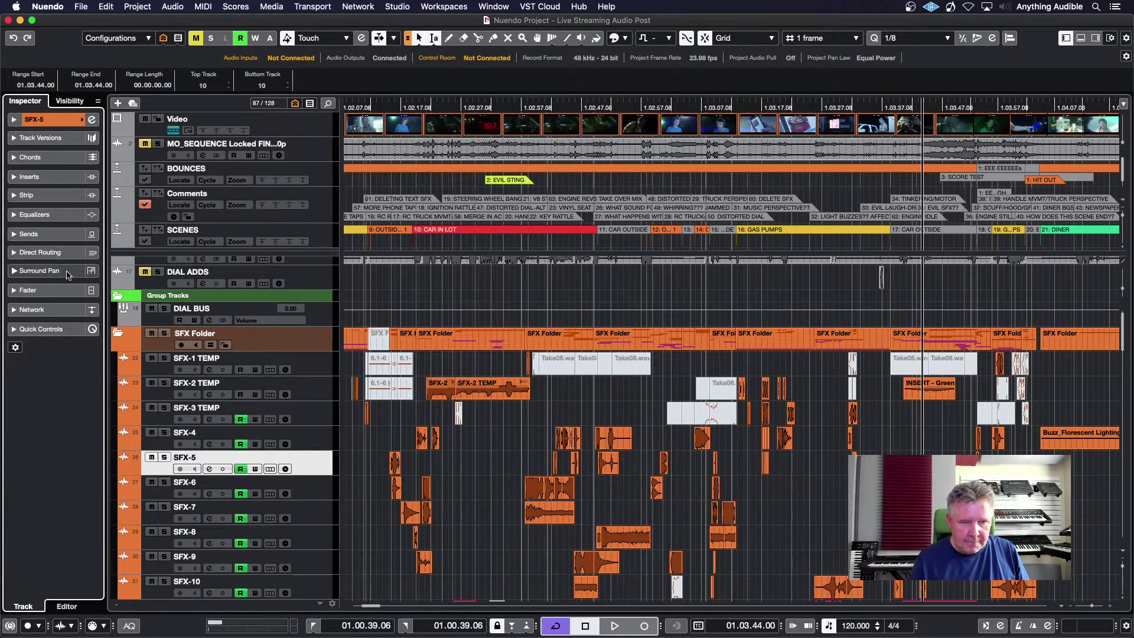
Step: View the Surround Pan section of SFX-5, and lower the channel's fader to -5.80 in the Fader section
left_click(68, 273)
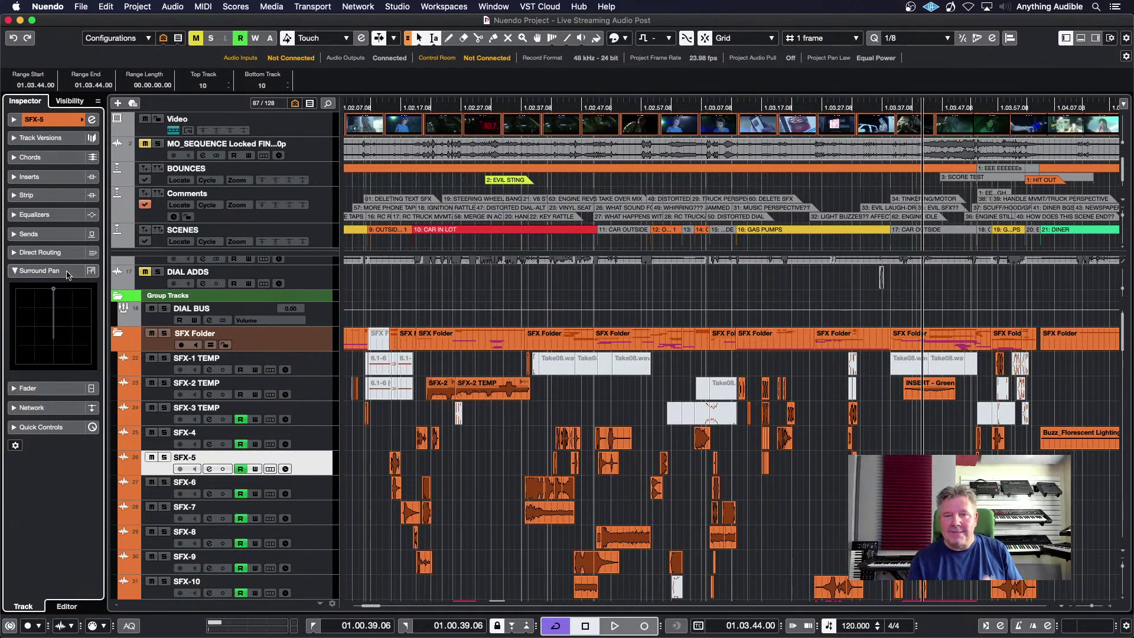
left_click(68, 273)
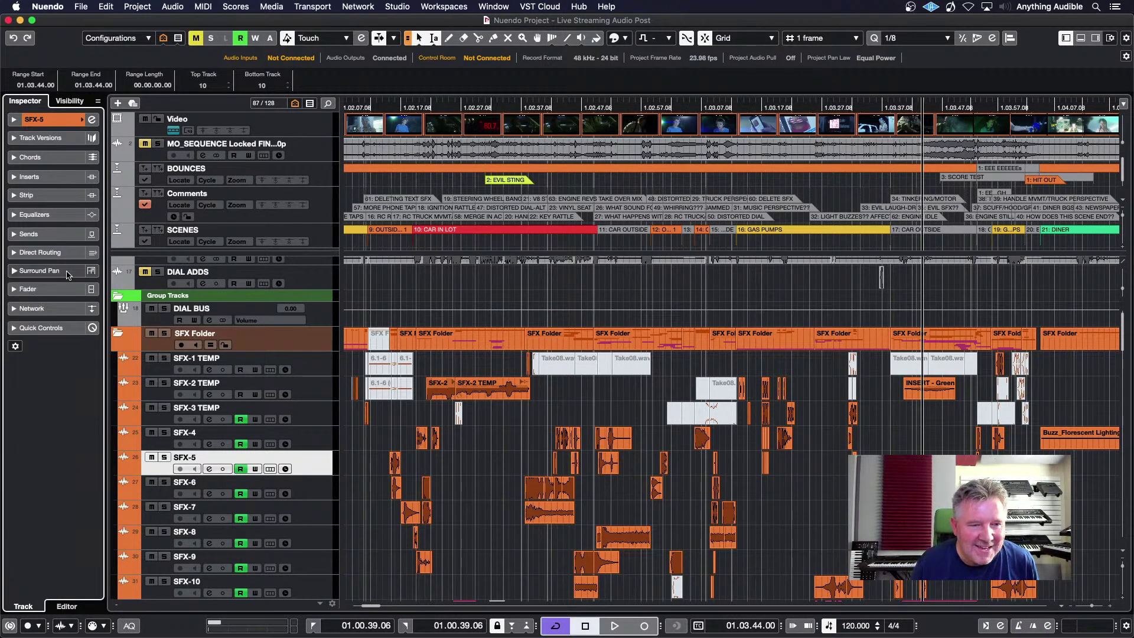
left_click(68, 290)
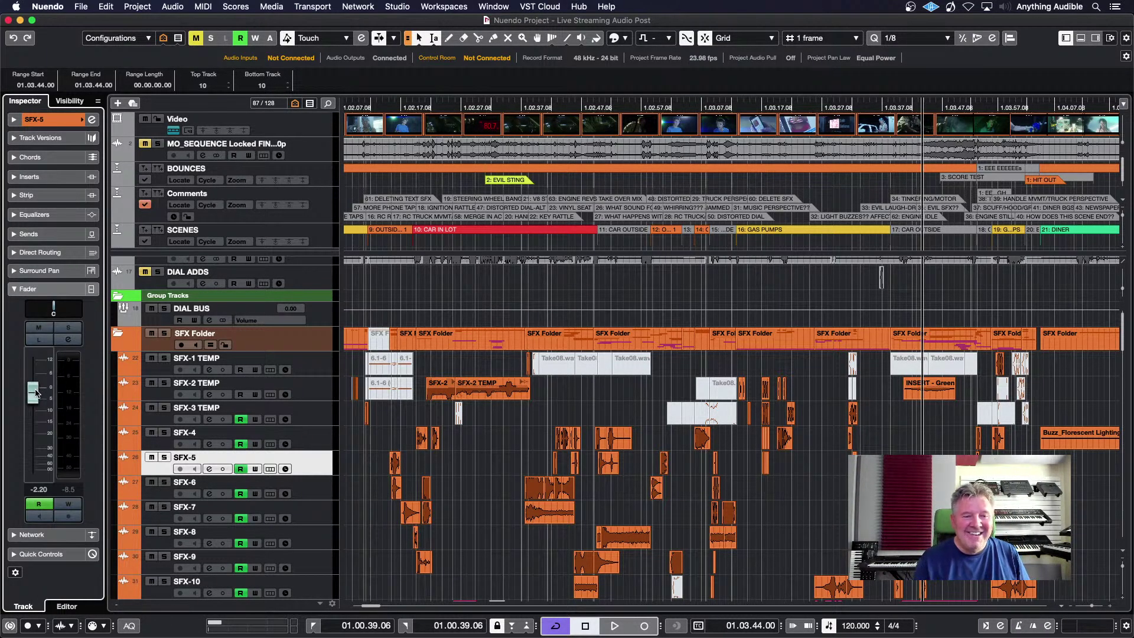
mouse_move(34, 392)
left_mouse_down()
mouse_move(38, 430)
mouse_move(39, 391)
mouse_move(39, 414)
mouse_move(40, 402)
left_mouse_up()
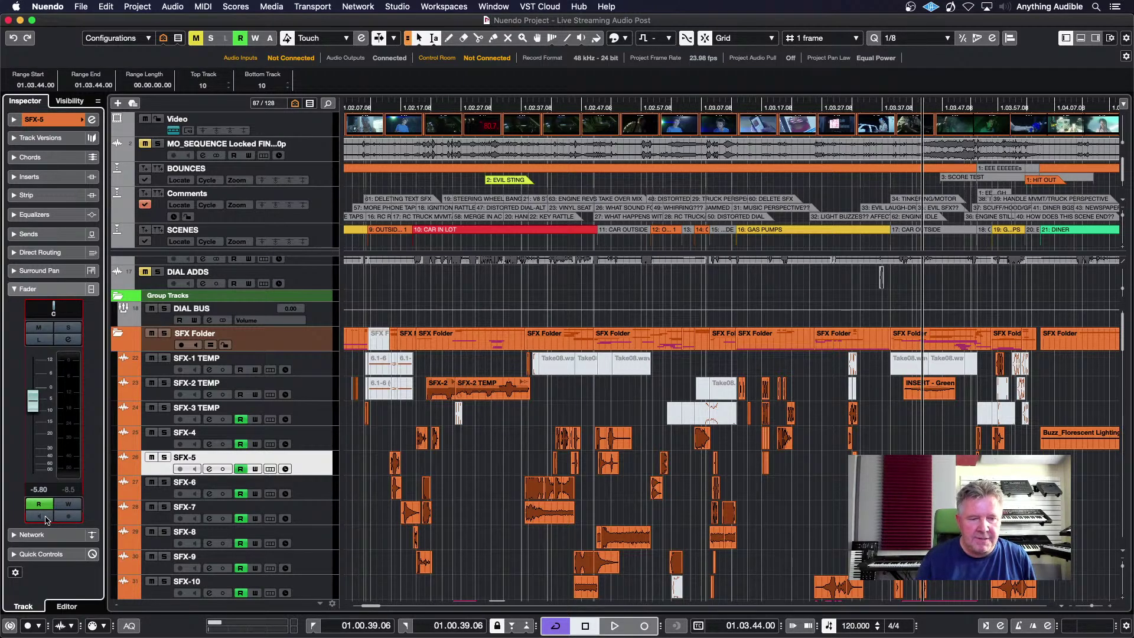
left_click(63, 291)
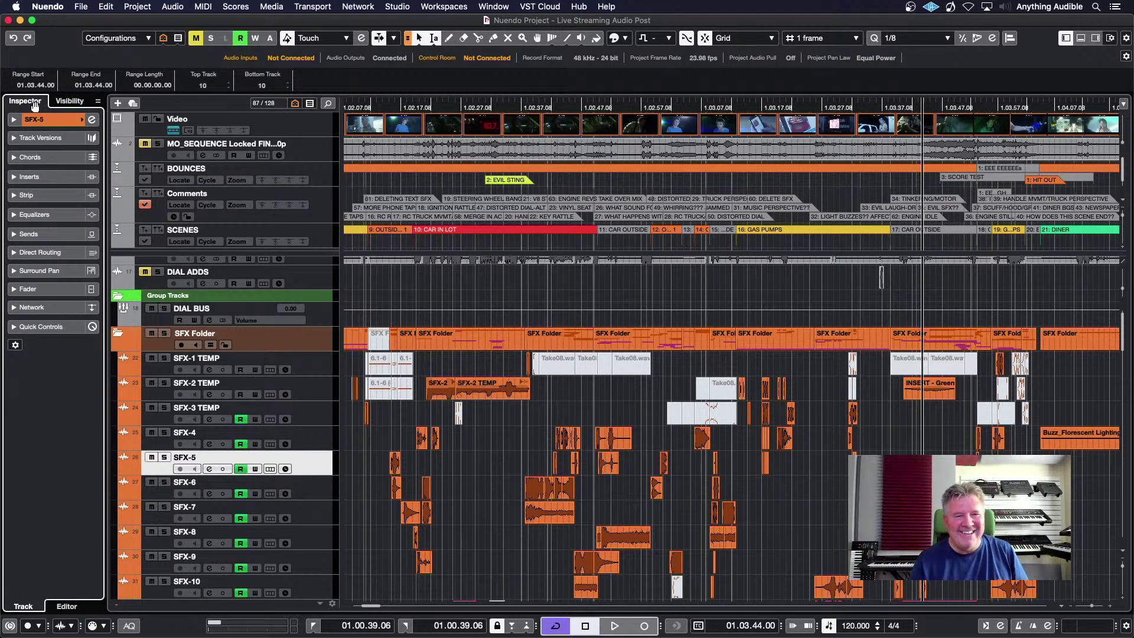
Step: View the track visibility list and the channel zones in the MixConsole, and return to the Inspector in the Project window
left_click(71, 102)
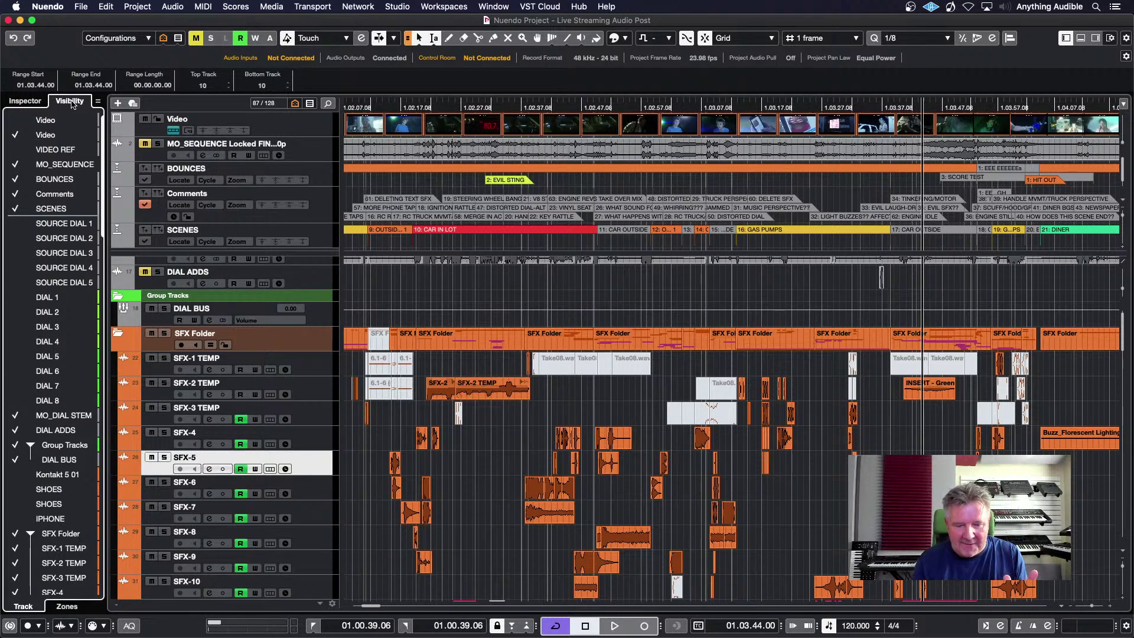
left_click(32, 101)
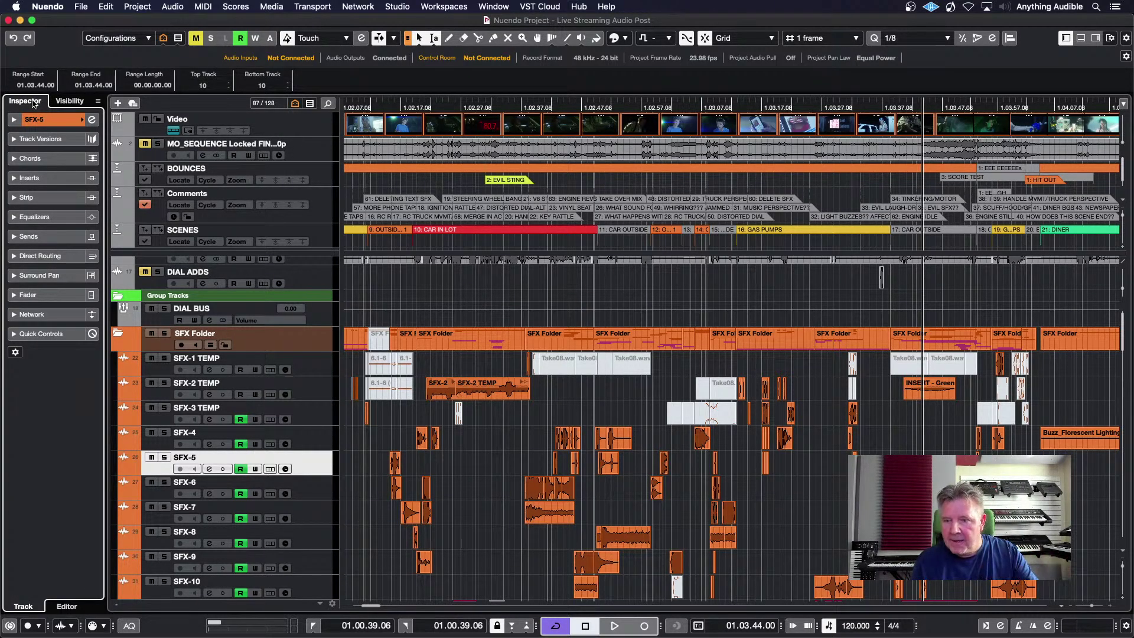
key("F3")
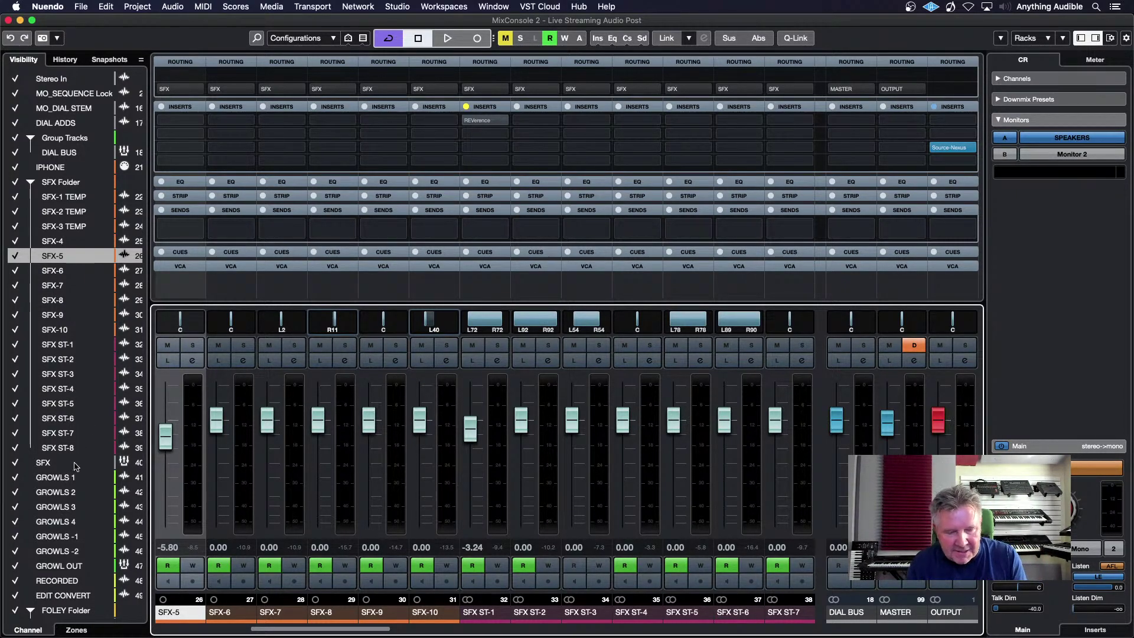
left_click(78, 630)
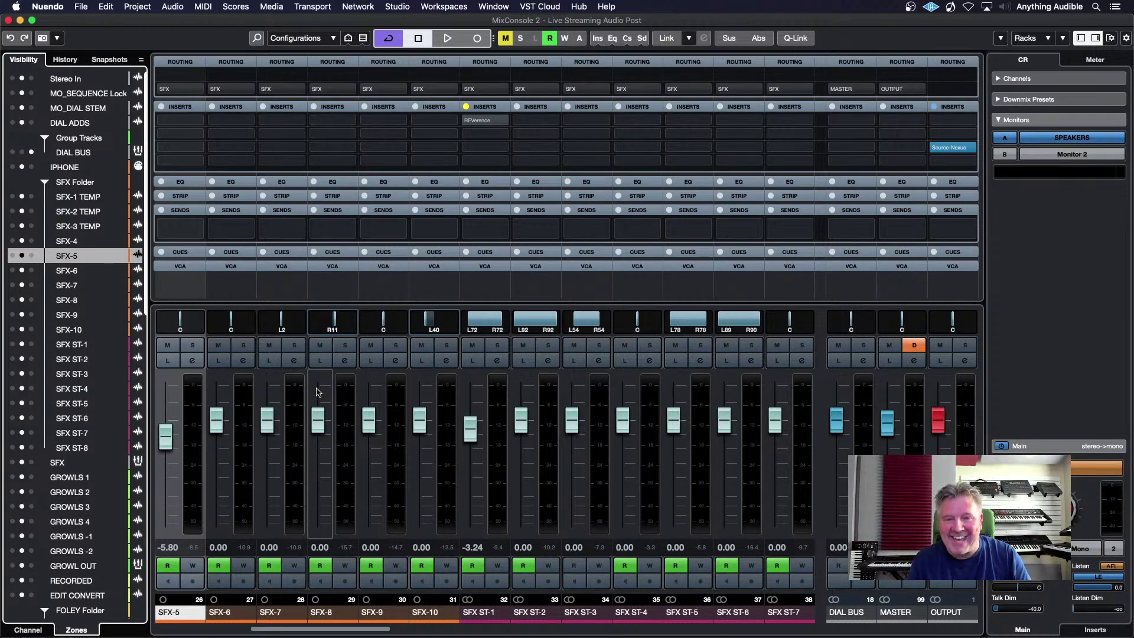
key("F3")
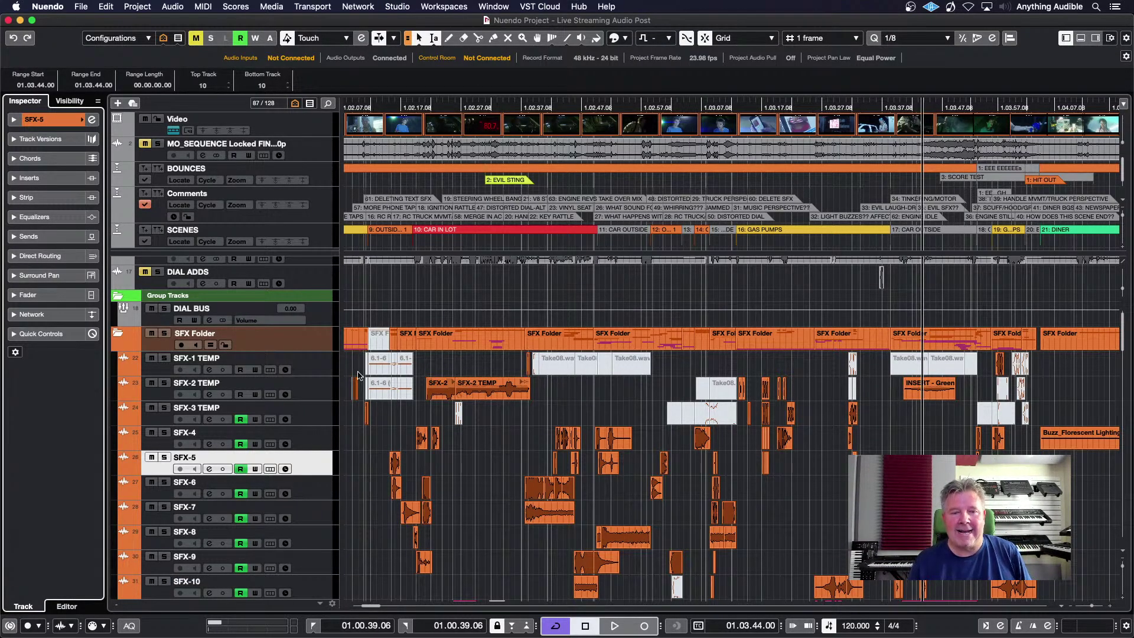
scroll(357, 363, "up", 1)
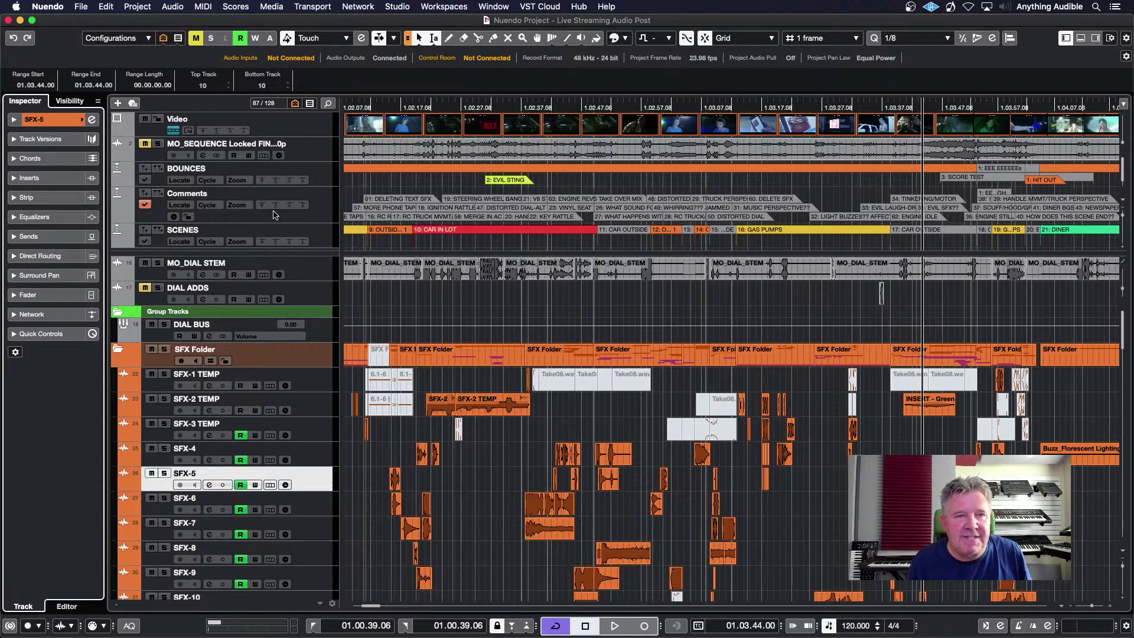
left_click(81, 7)
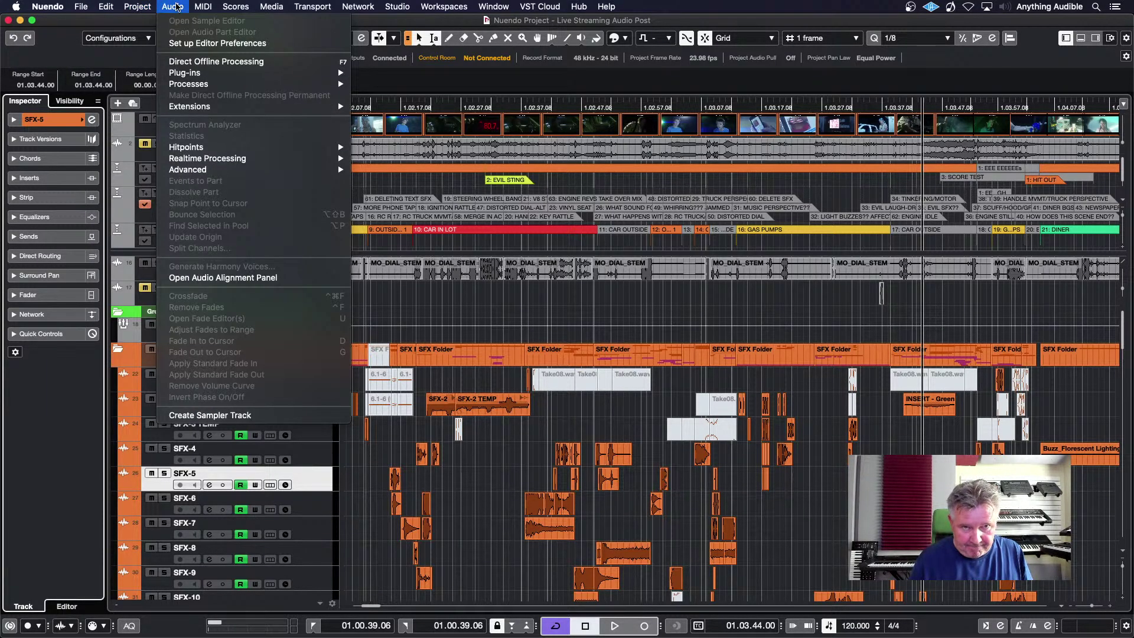
mouse_move(152, 7)
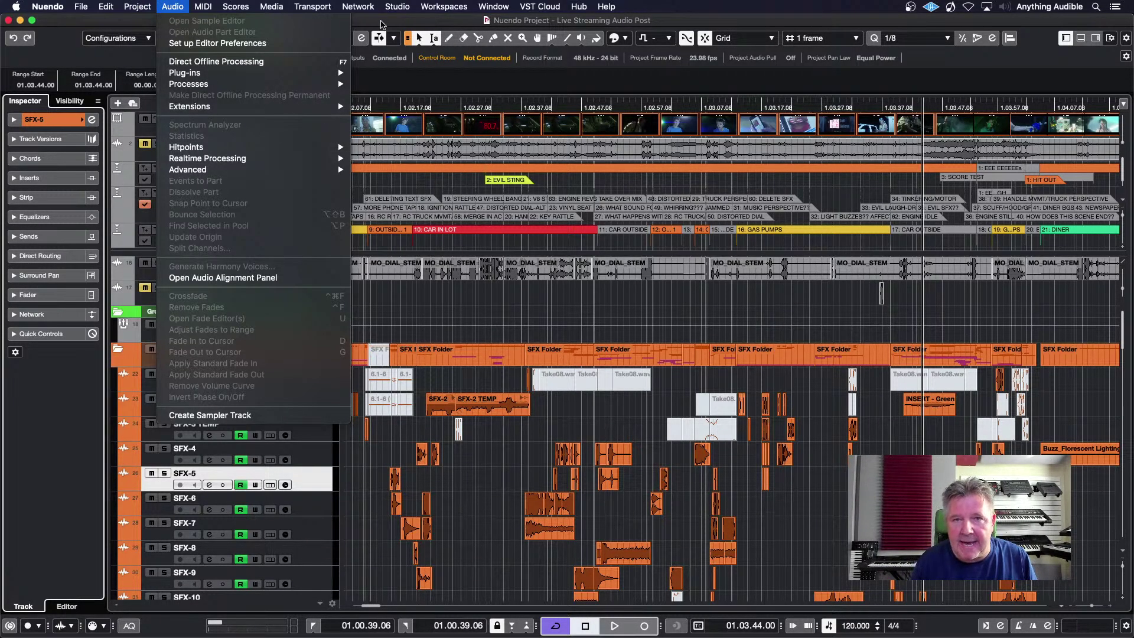
left_click(381, 25)
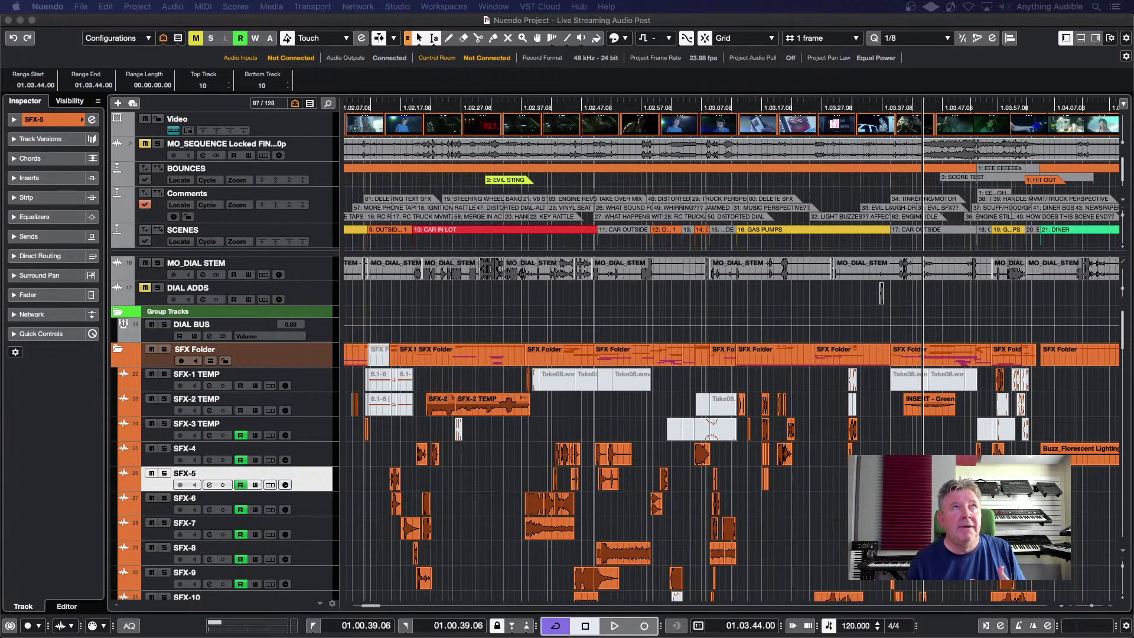
Step: Examine the Instrument, Sampler, MIDI and Audio track types offered for adding a new track, and close the dialog without adding any
left_click(117, 103)
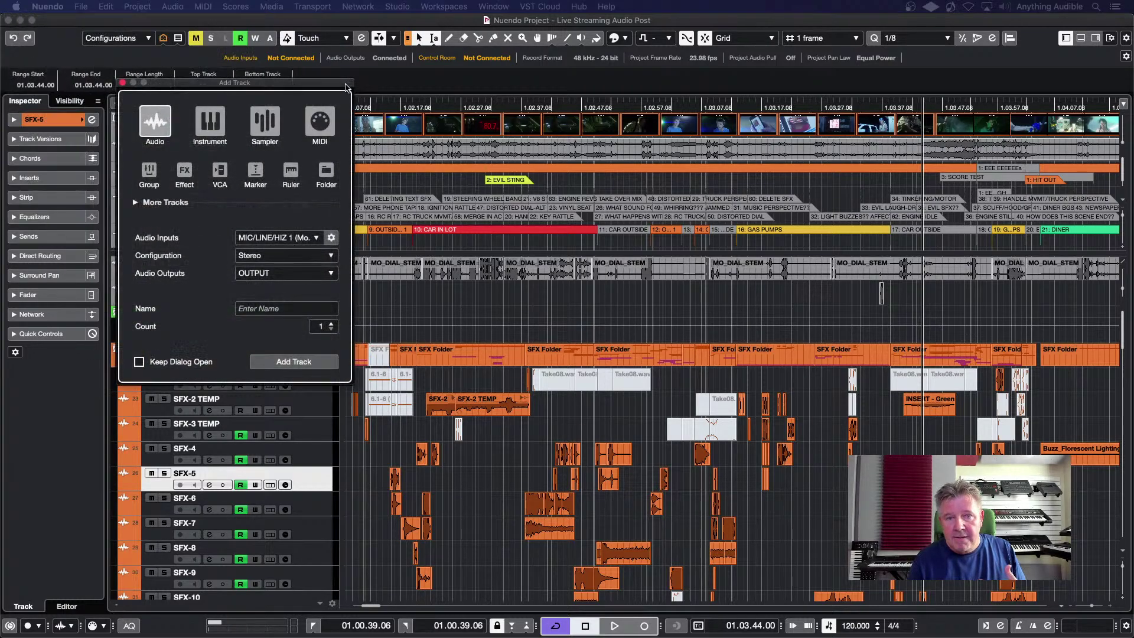
left_click_drag(354, 97, 639, 201)
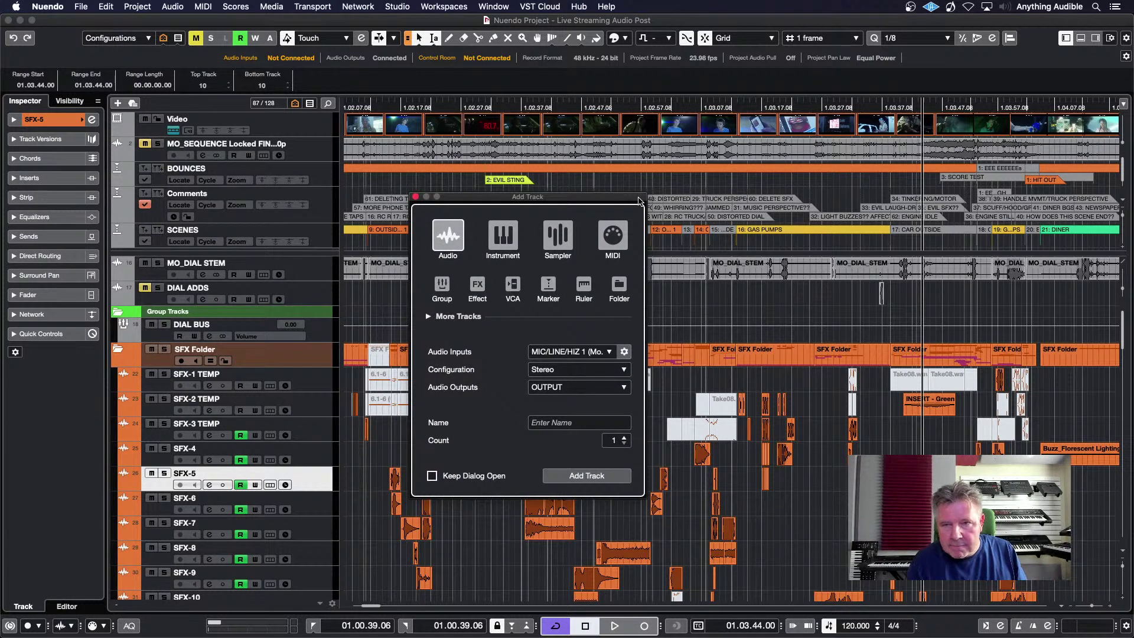
left_click(511, 239)
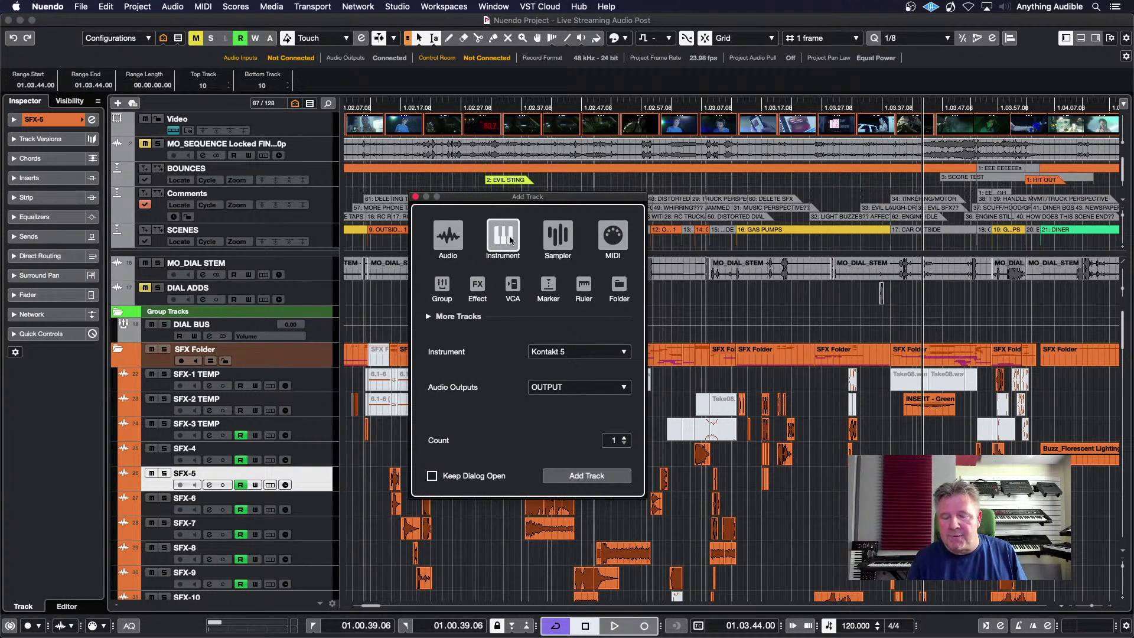
left_click(567, 236)
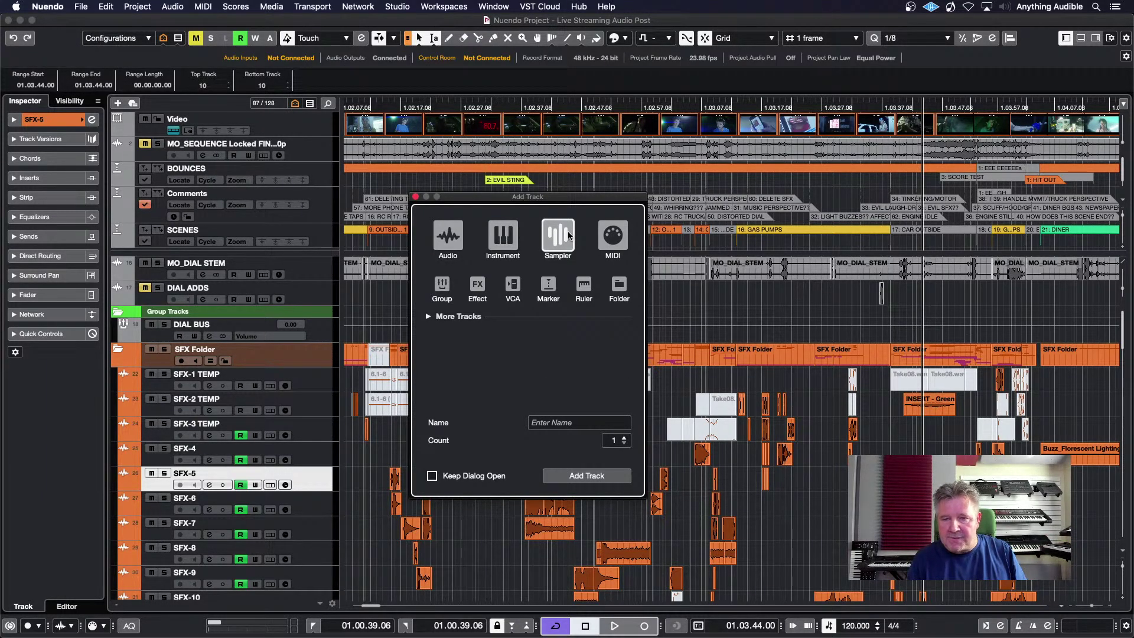
left_click(611, 235)
left_click(447, 237)
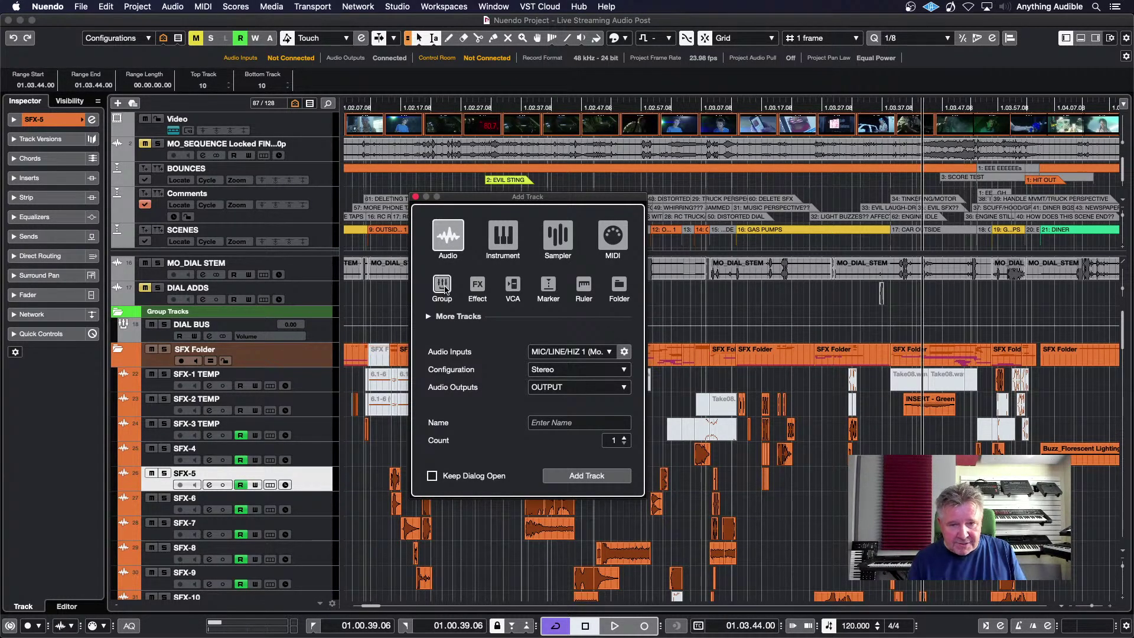
left_click(415, 198)
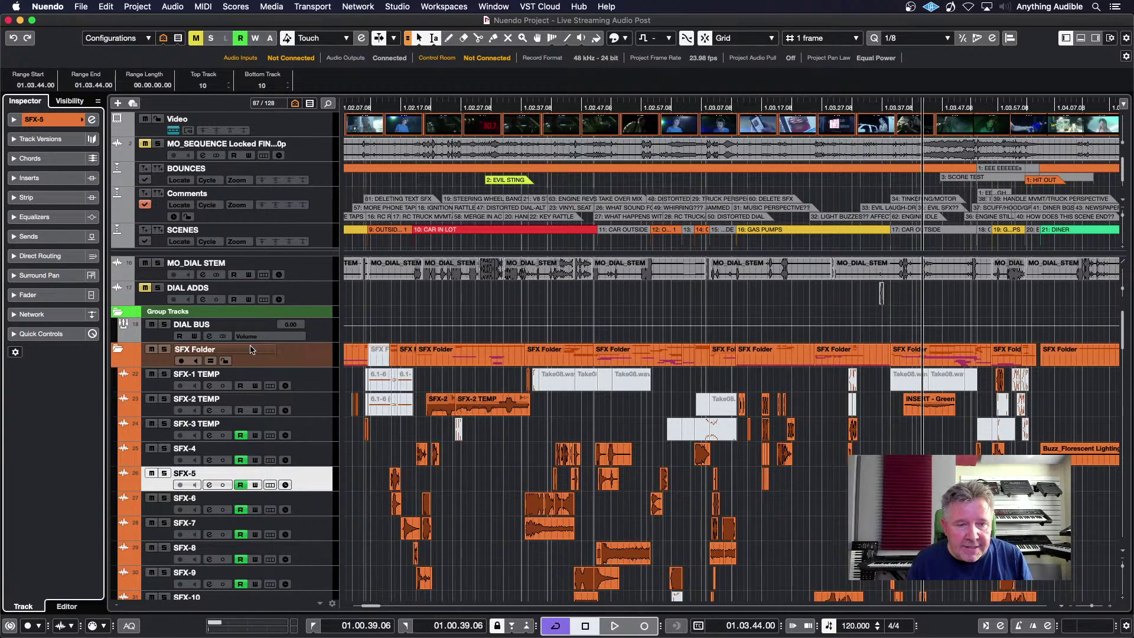
Step: Select the DIAL BUS group track and briefly mute and unmute it
left_click(171, 342)
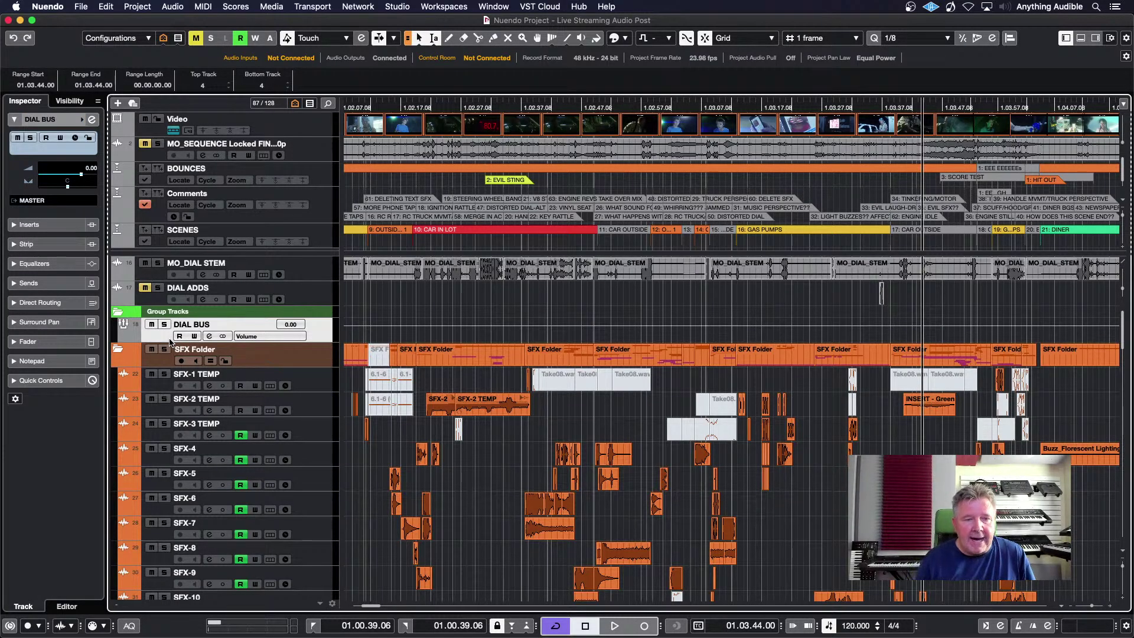
left_click(152, 325)
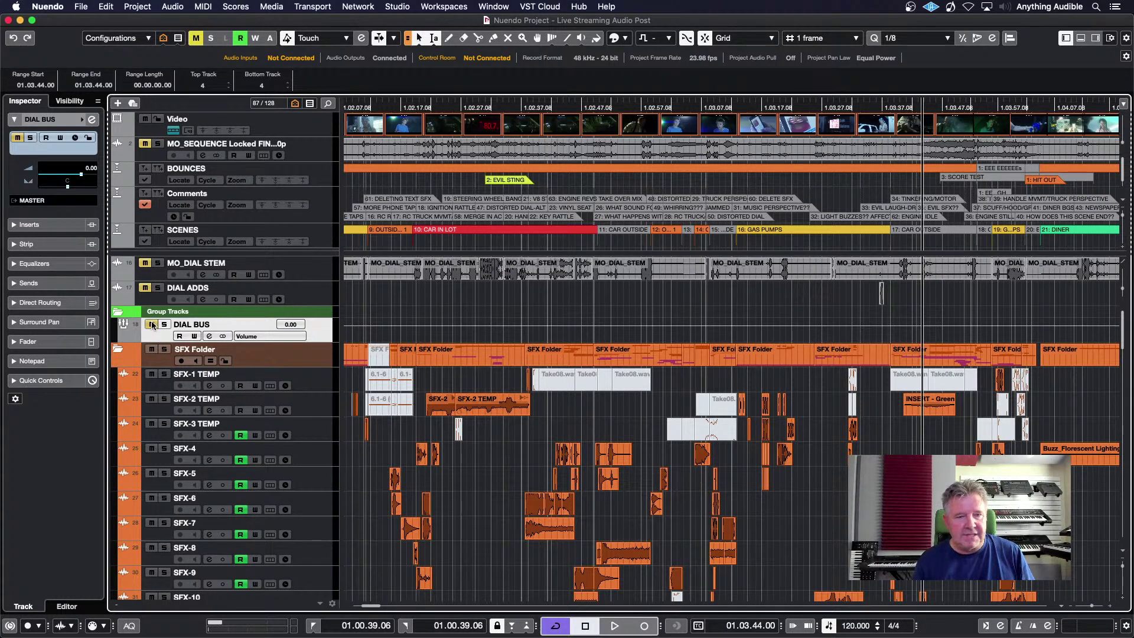
left_click(151, 324)
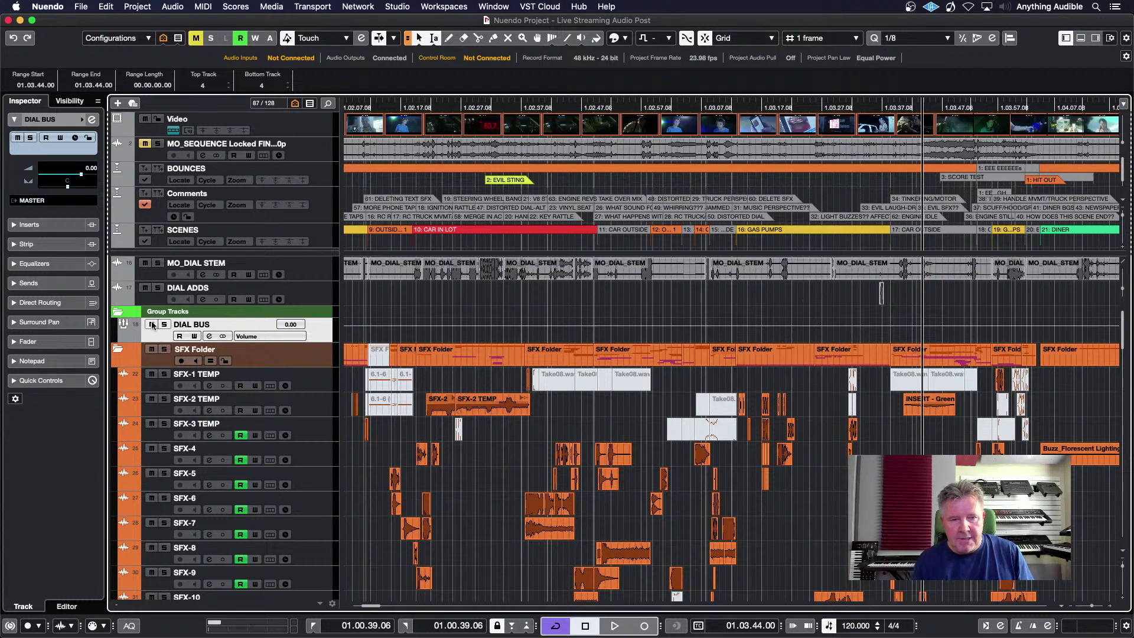
Step: Select the SFX Folder track, collapse and expand it repeatedly, and leave its tracks collapsed
left_click(163, 364)
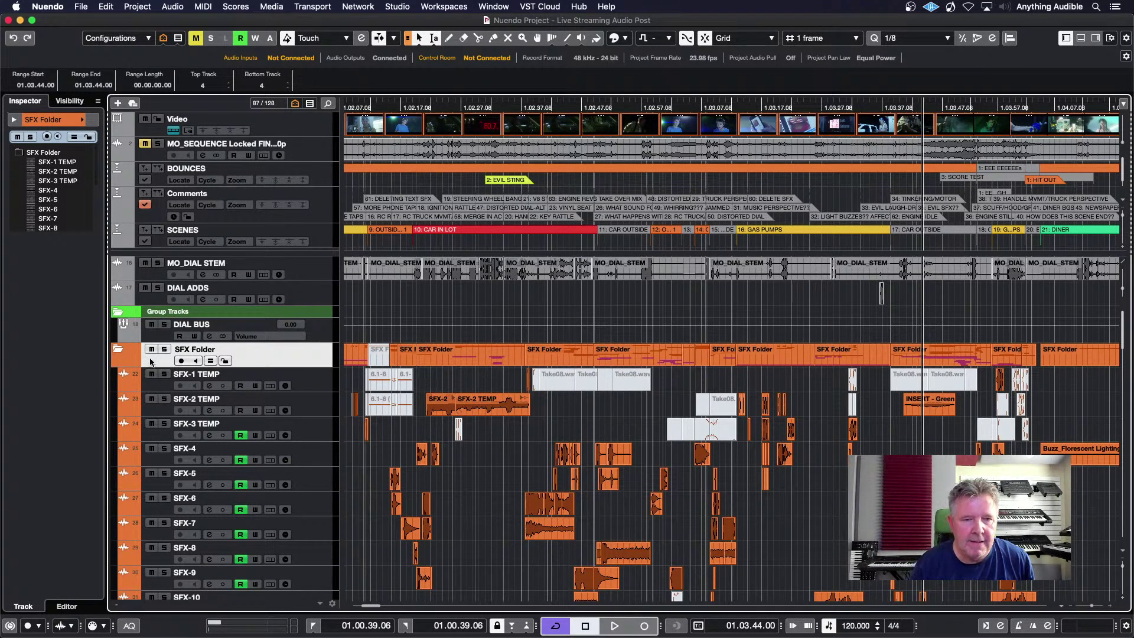
left_click(118, 351)
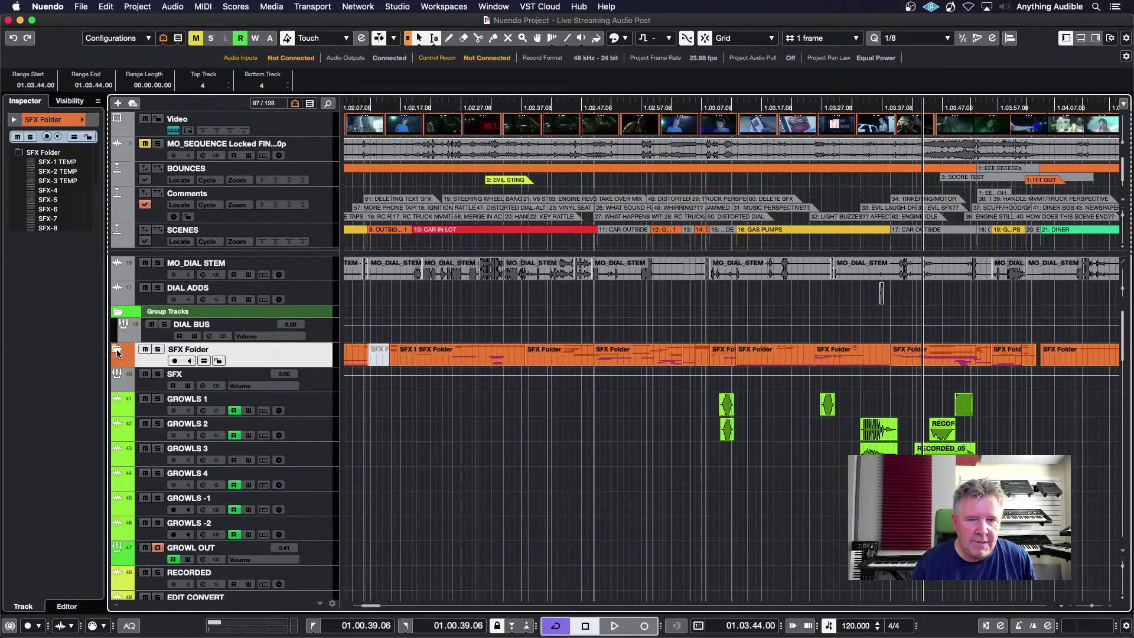
left_click(118, 350)
left_click(117, 350)
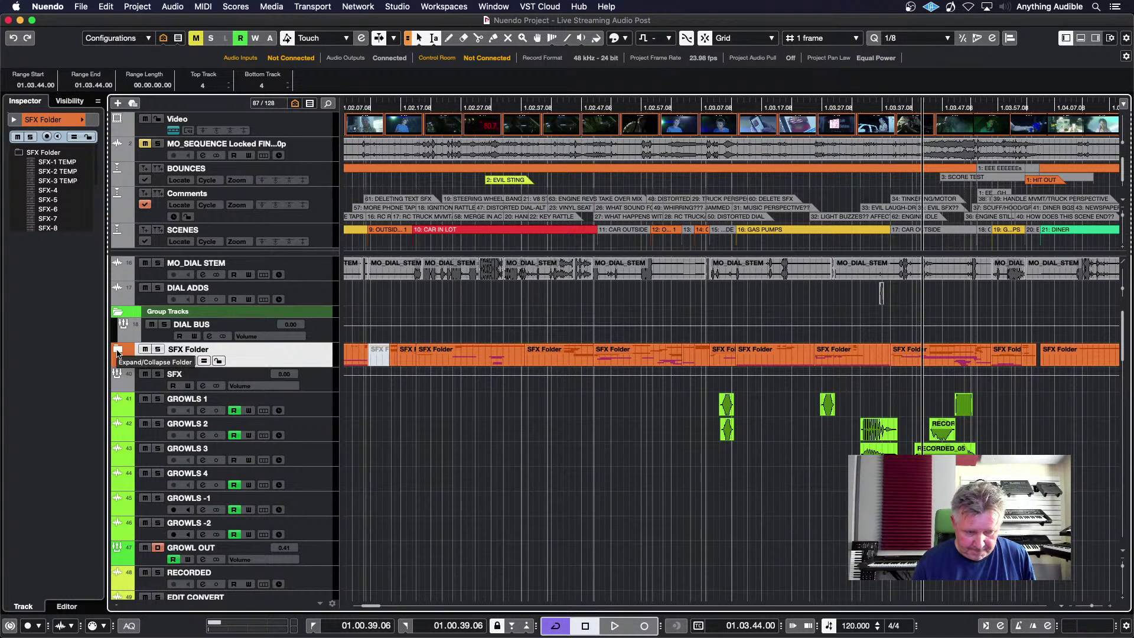
left_click(117, 351)
left_click(118, 350)
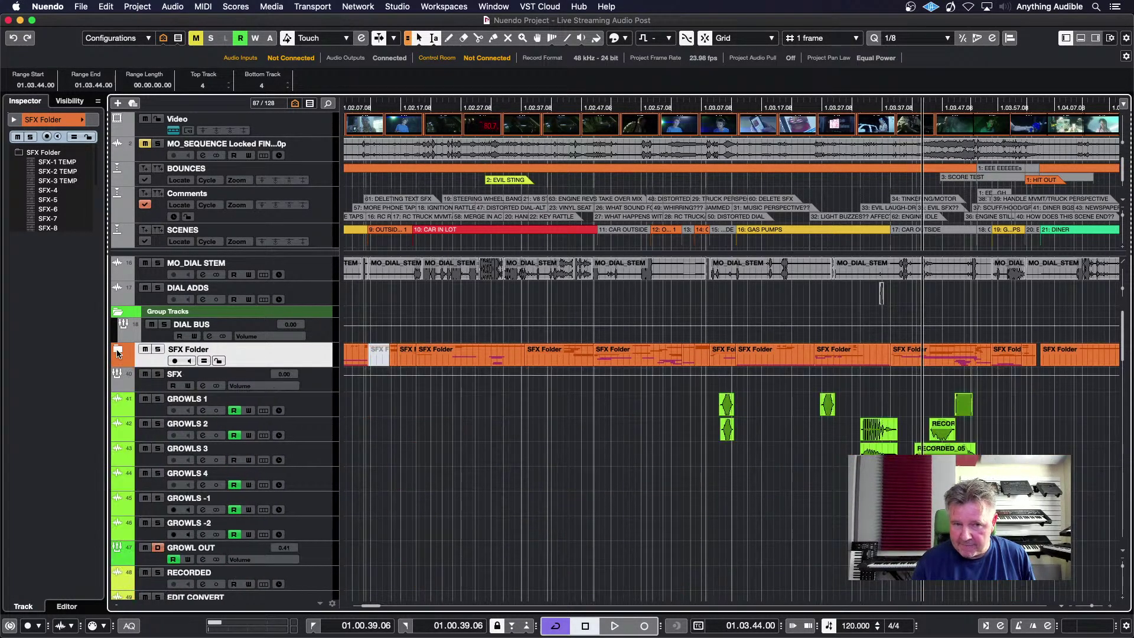
Step: Expand the SFX Folder, briefly toggle its mute and solo, and select the SFX-1 TEMP track inside it
left_click(118, 351)
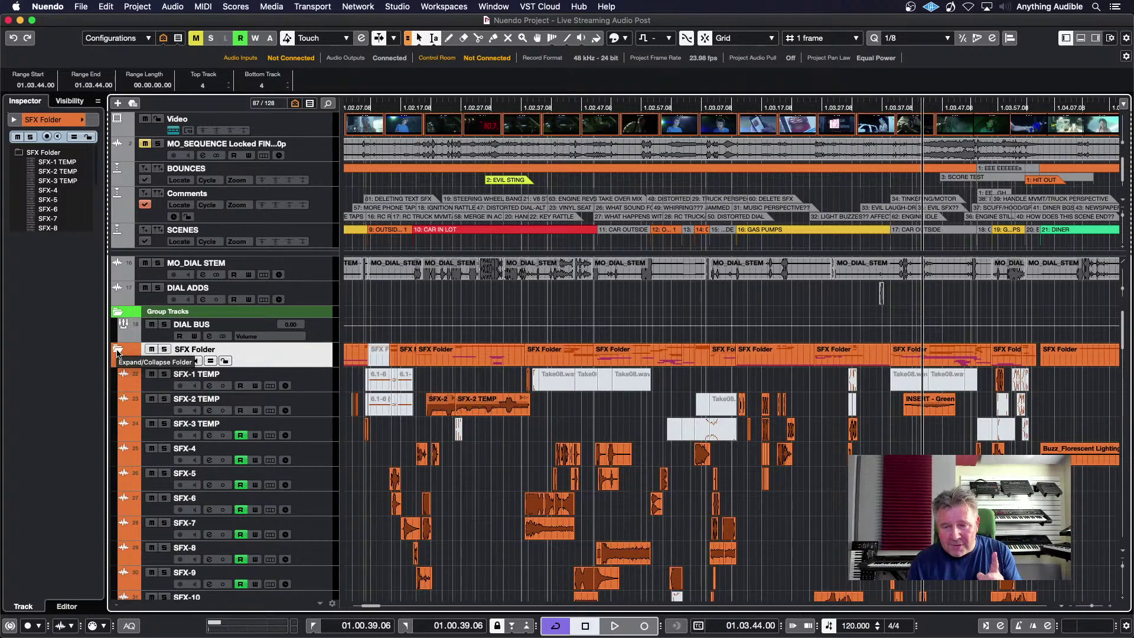
left_click(151, 349)
left_click(151, 350)
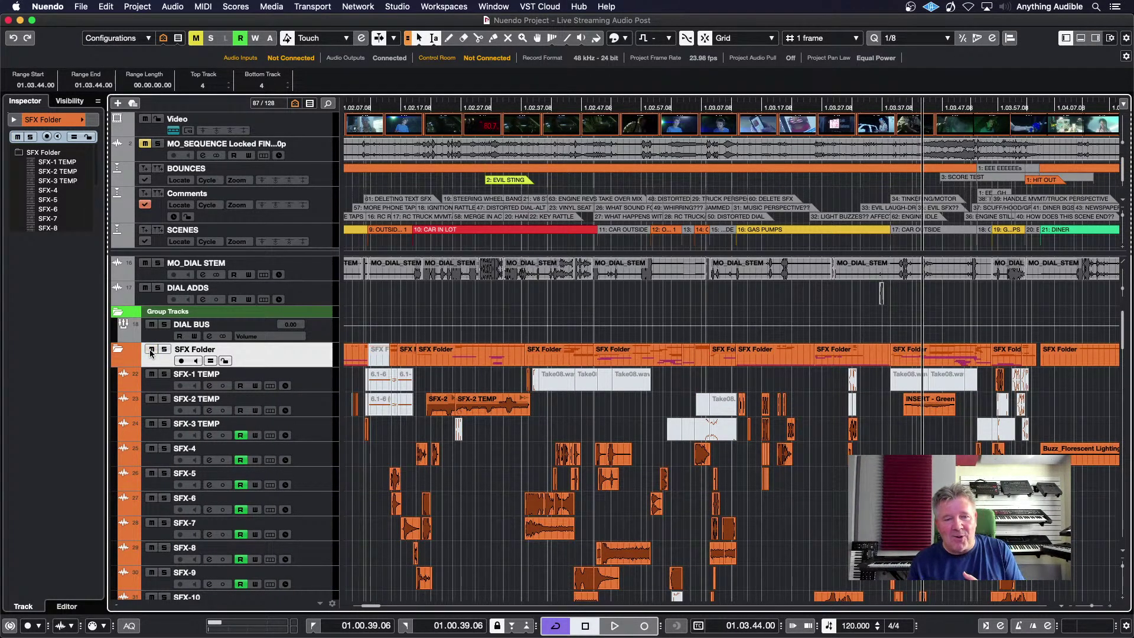
left_click(151, 350)
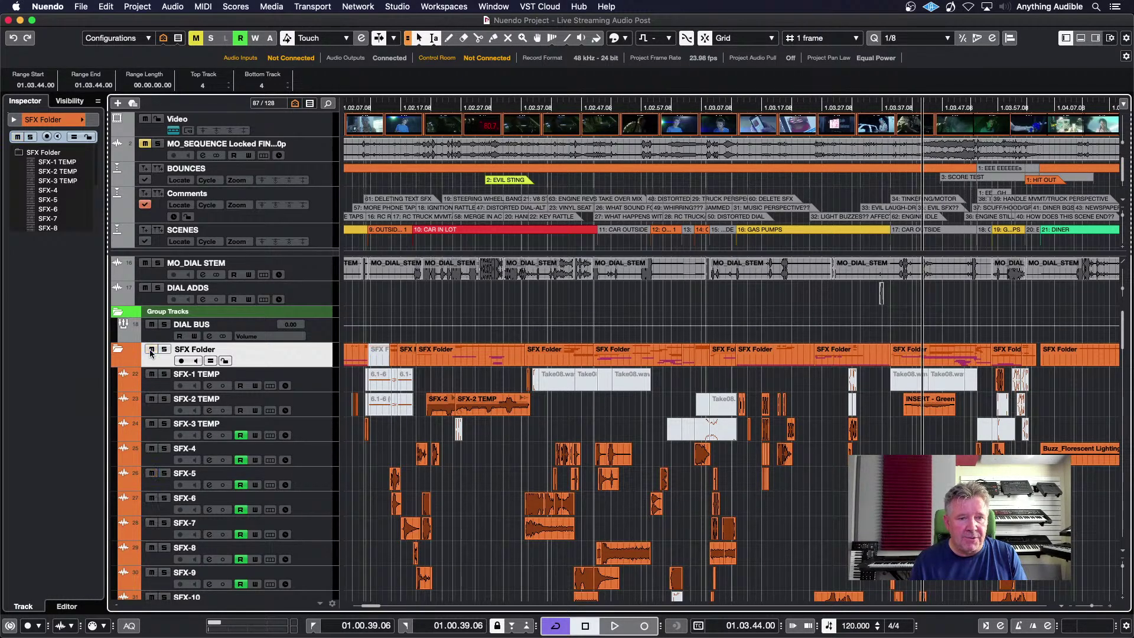
left_click(165, 350)
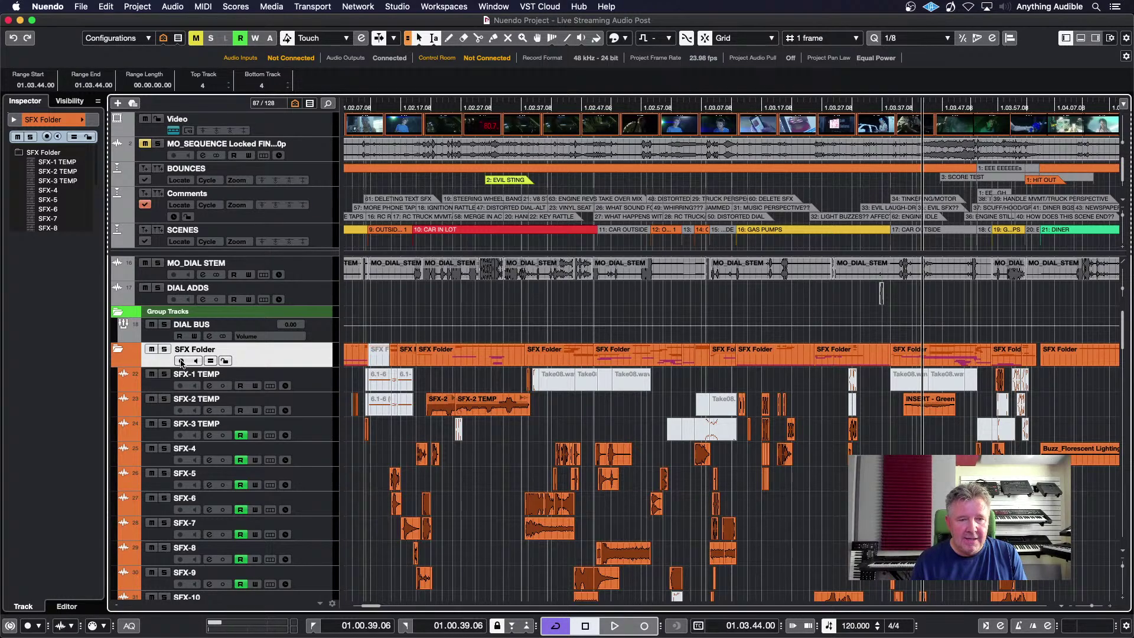
left_click(182, 388)
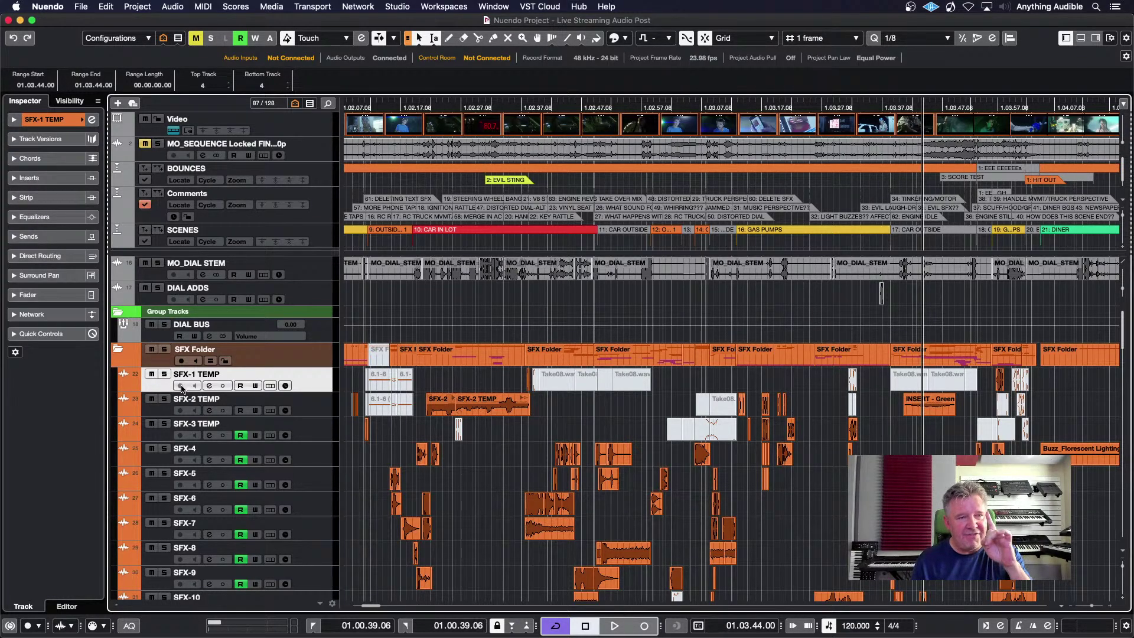
Step: Turn on group editing for the SFX Folder and delete the folder event above the start of the CAR IN LOT scene
left_click(212, 362)
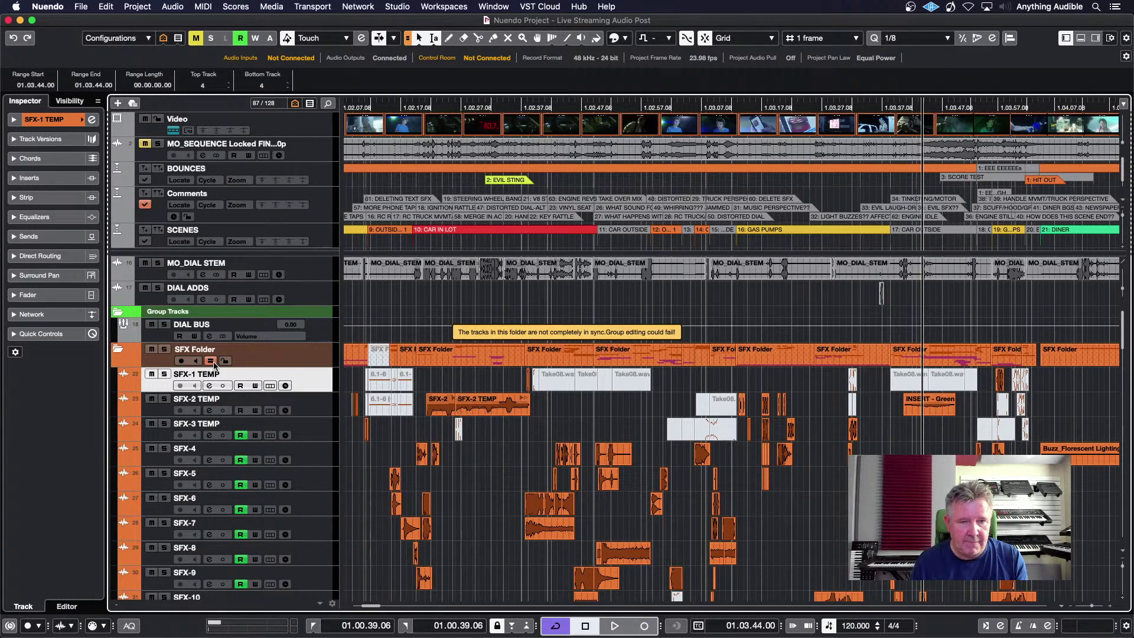
left_click(430, 358)
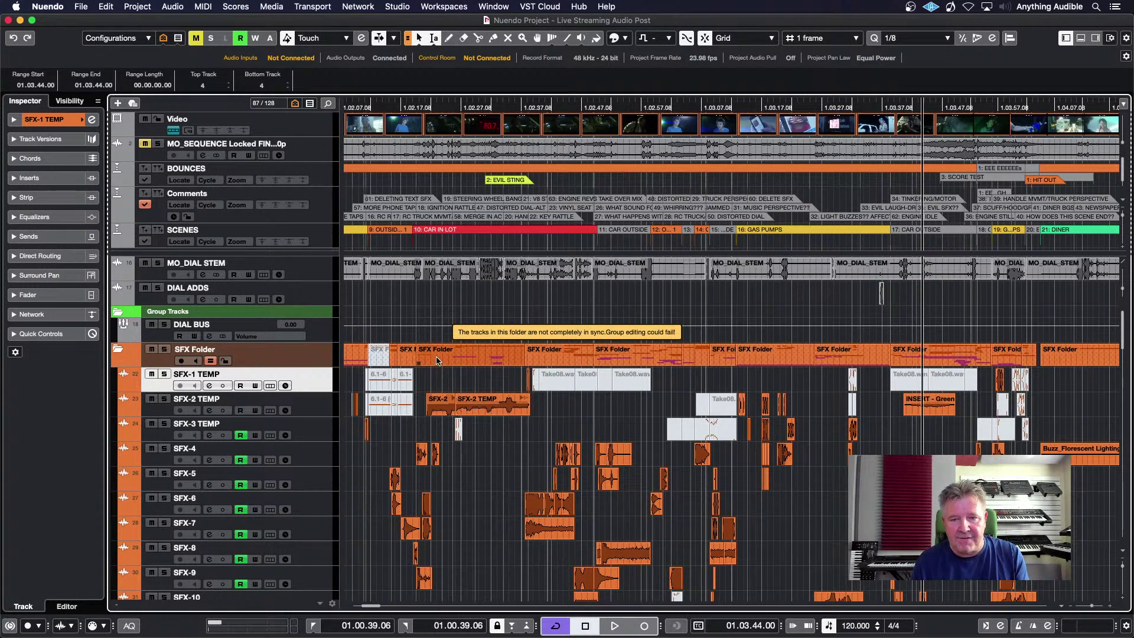
key("Delete")
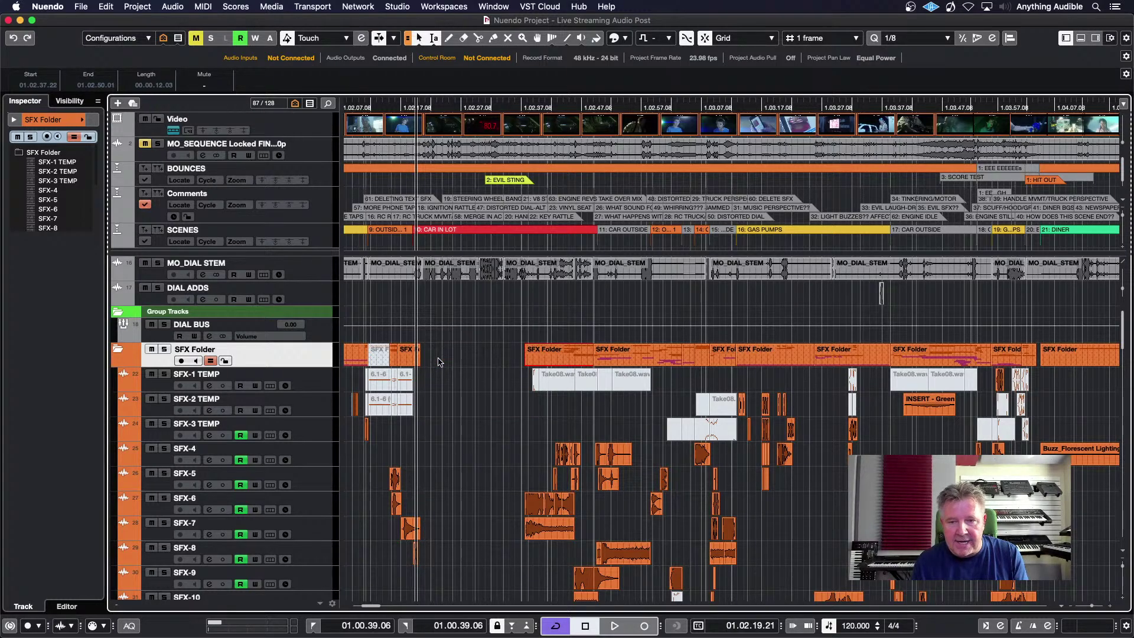
Step: Undo the folder event deletion, select the restored event, and turn off group editing for the SFX Folder
key("ctrl+z")
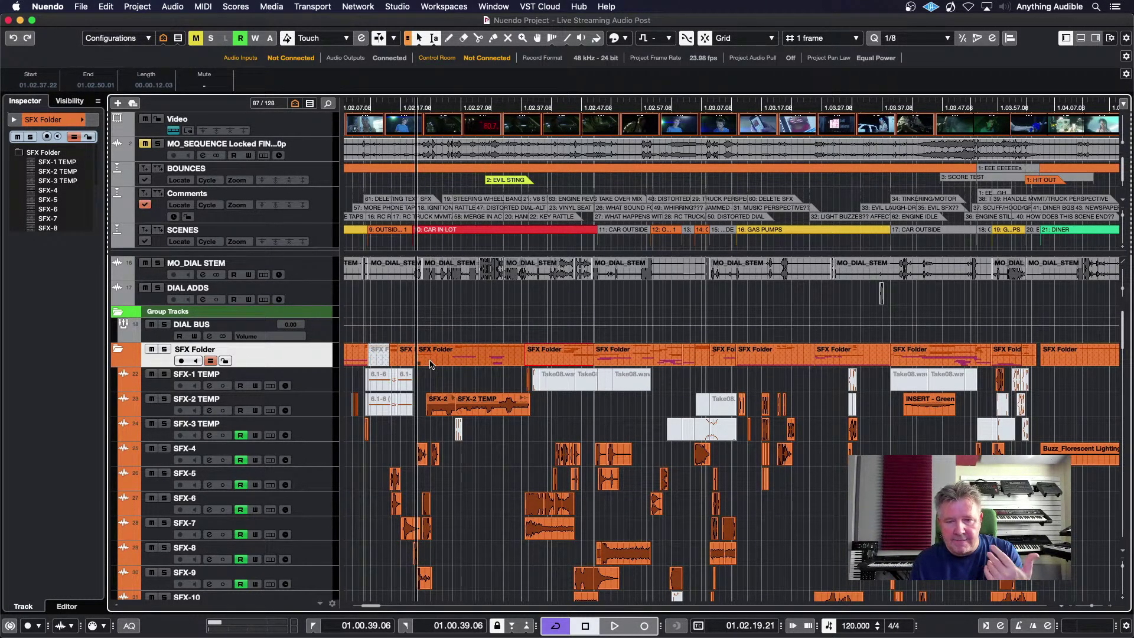
left_click(431, 364)
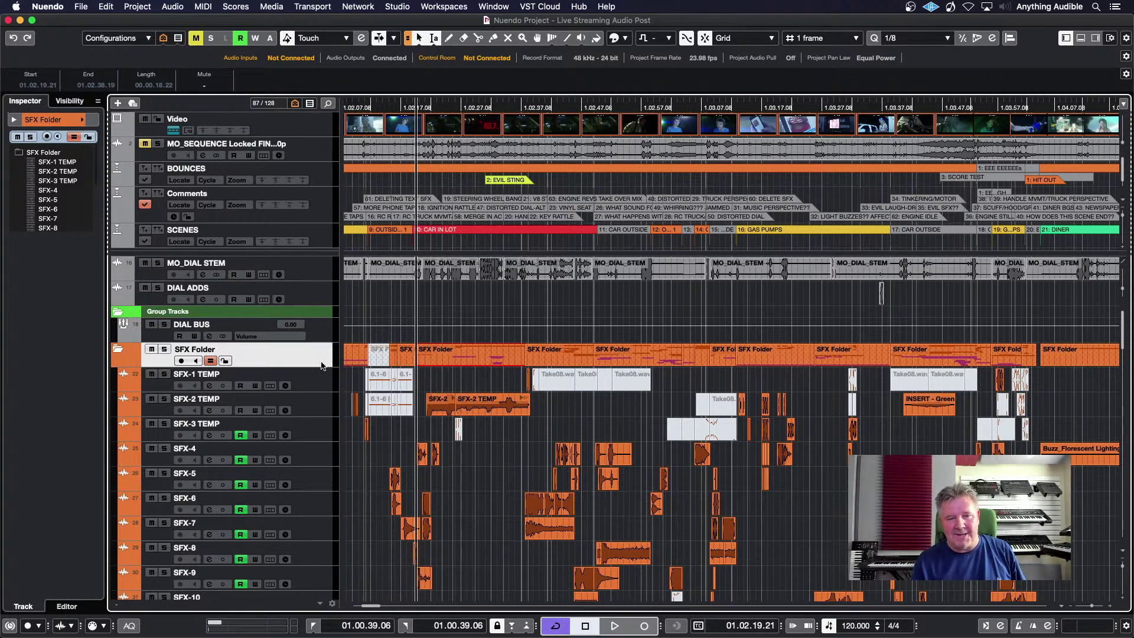
left_click(210, 360)
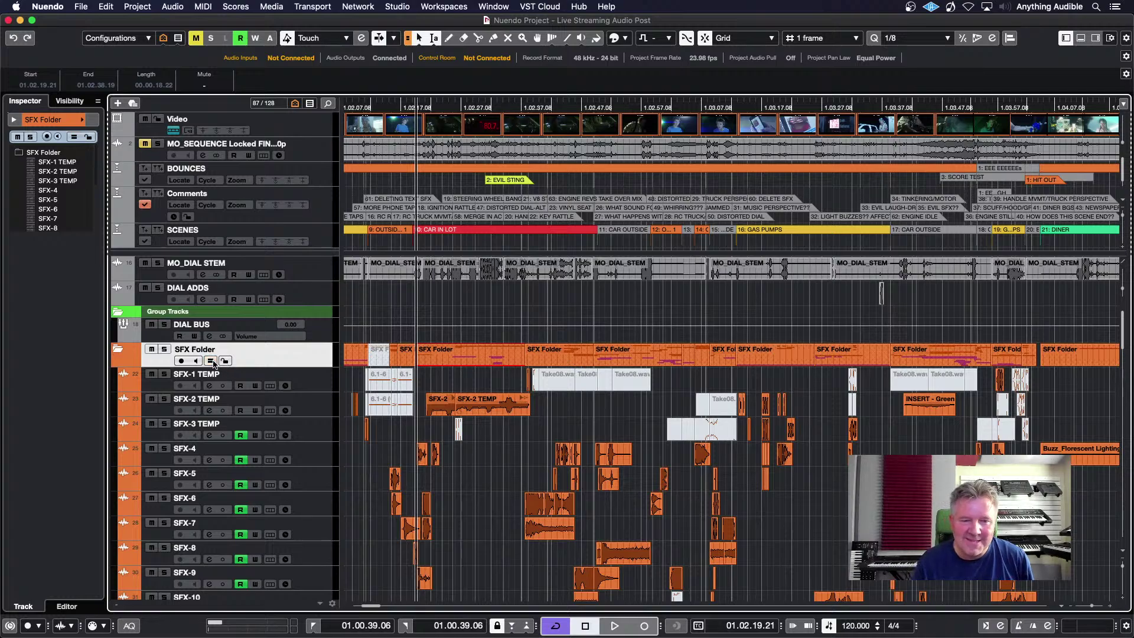
Step: Collapse the SFX Folder and enlarge the height of the GROWLS 1 track to reveal its additional track controls
left_click(118, 354)
left_click(148, 388)
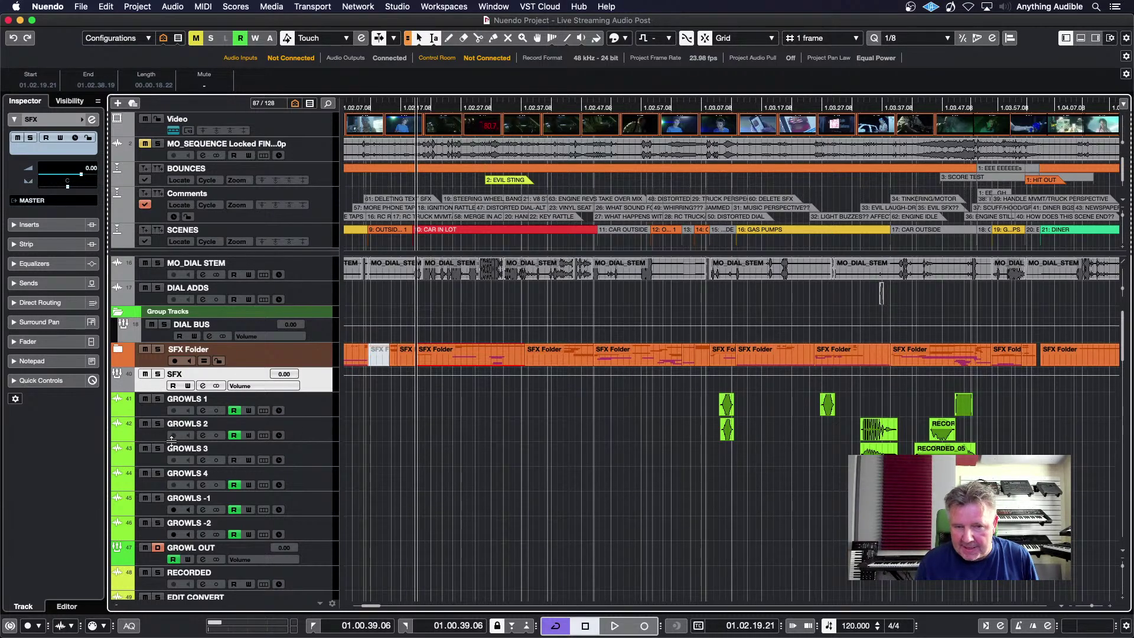
left_click(157, 415)
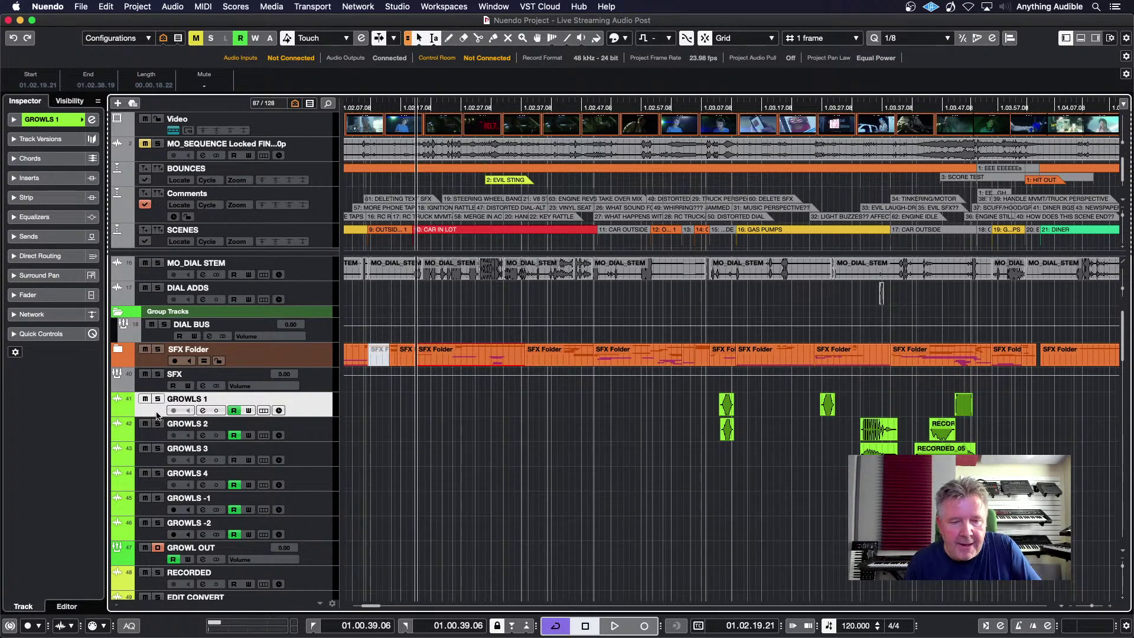
key("alt+Down")
key("alt+Down")
key("alt+Down")
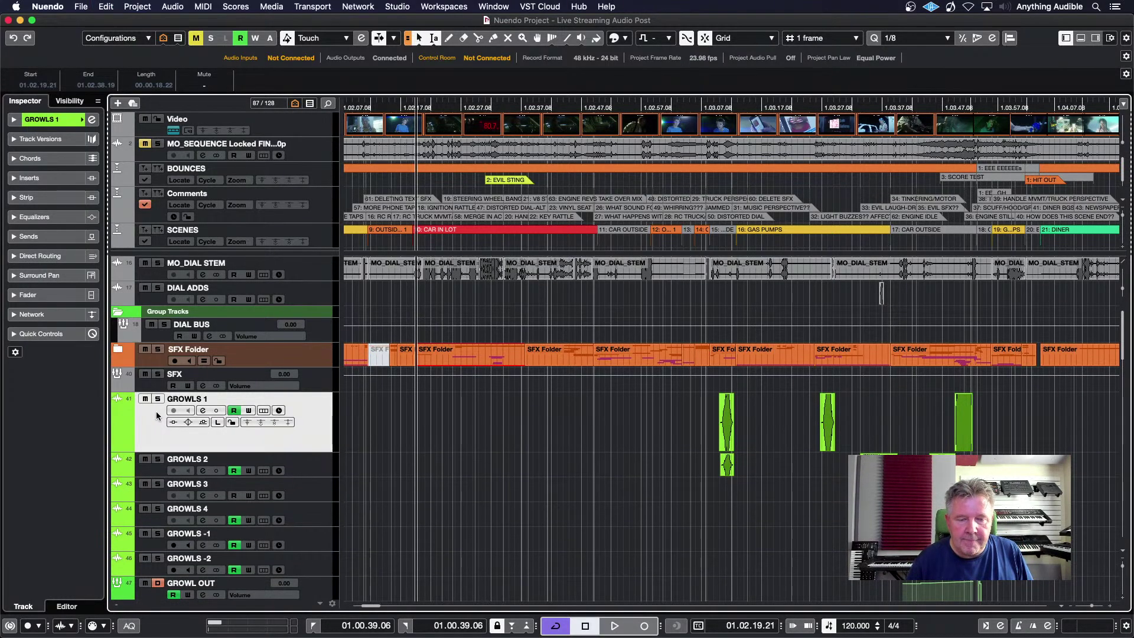
Step: Add a slight low-mid cut at about 130 Hz in the GROWLS 1 channel equalizer and close its channel settings
left_click(204, 410)
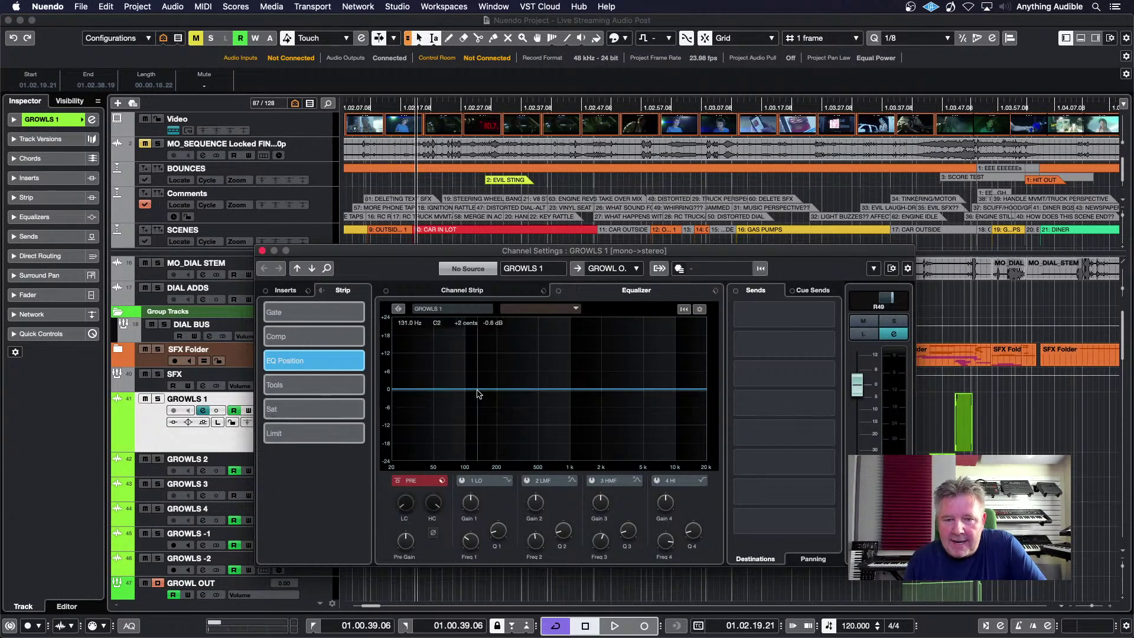
mouse_move(478, 391)
left_mouse_down()
mouse_move(477, 423)
mouse_move(474, 390)
left_mouse_up()
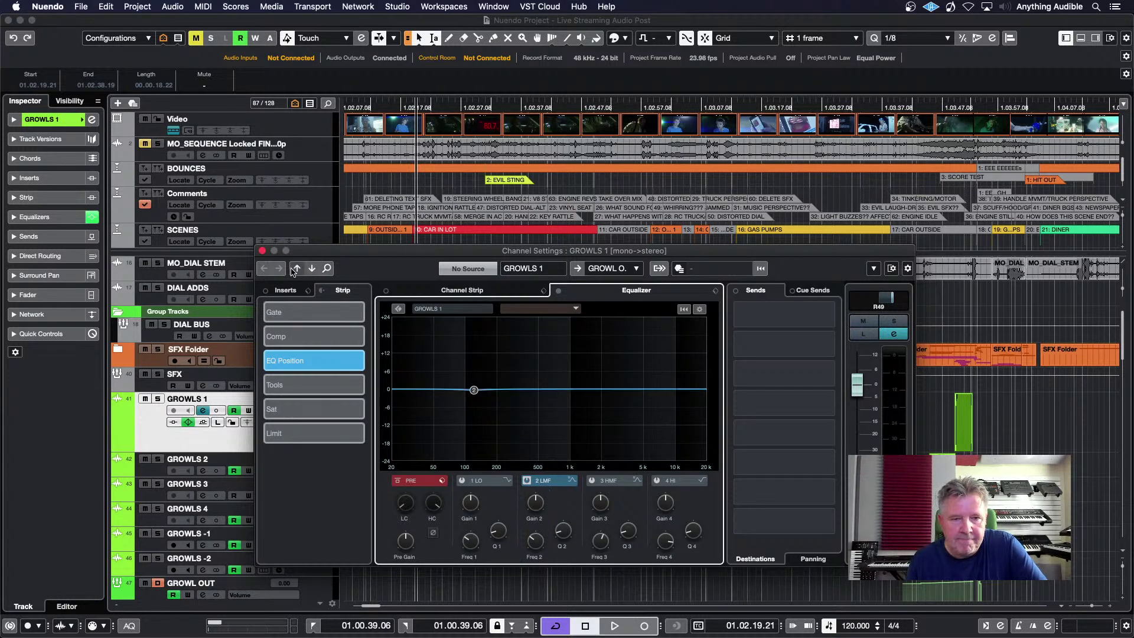
left_click(263, 251)
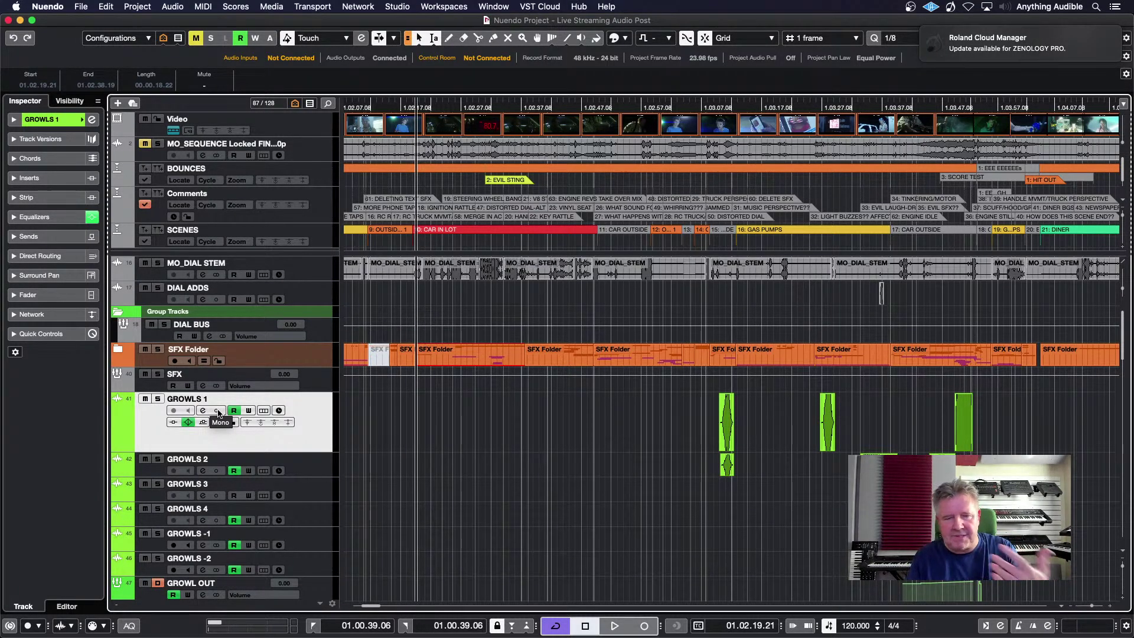
Step: Toggle the solo and time base of GROWLS 1 on and back, and reduce the track to its compact height
left_click(161, 401)
left_click(160, 401)
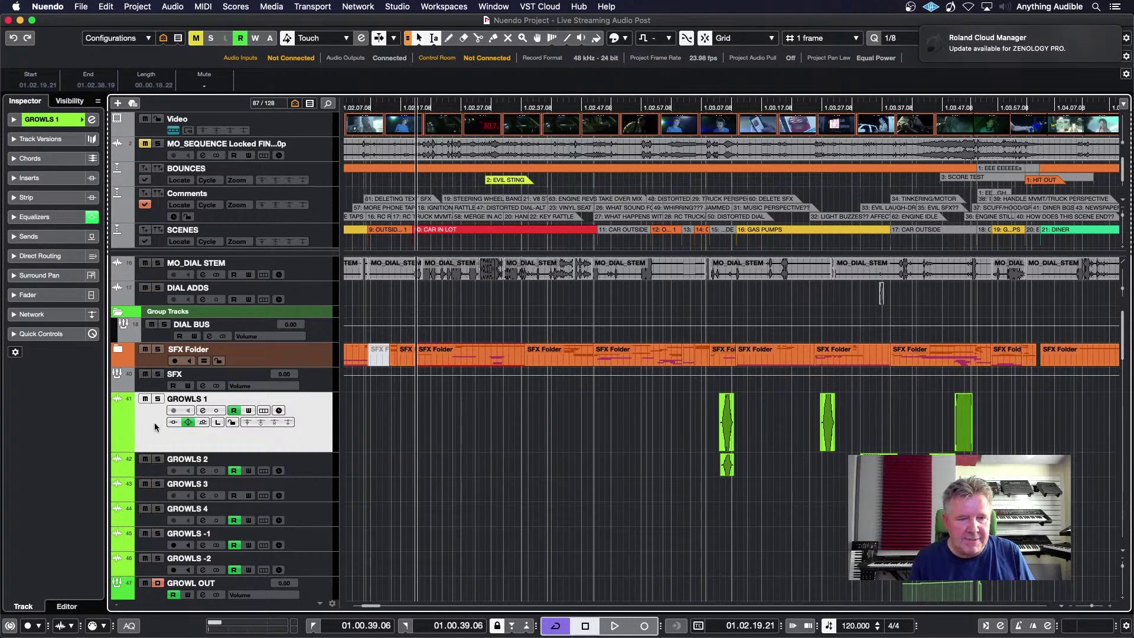
left_click(278, 411)
left_click(278, 411)
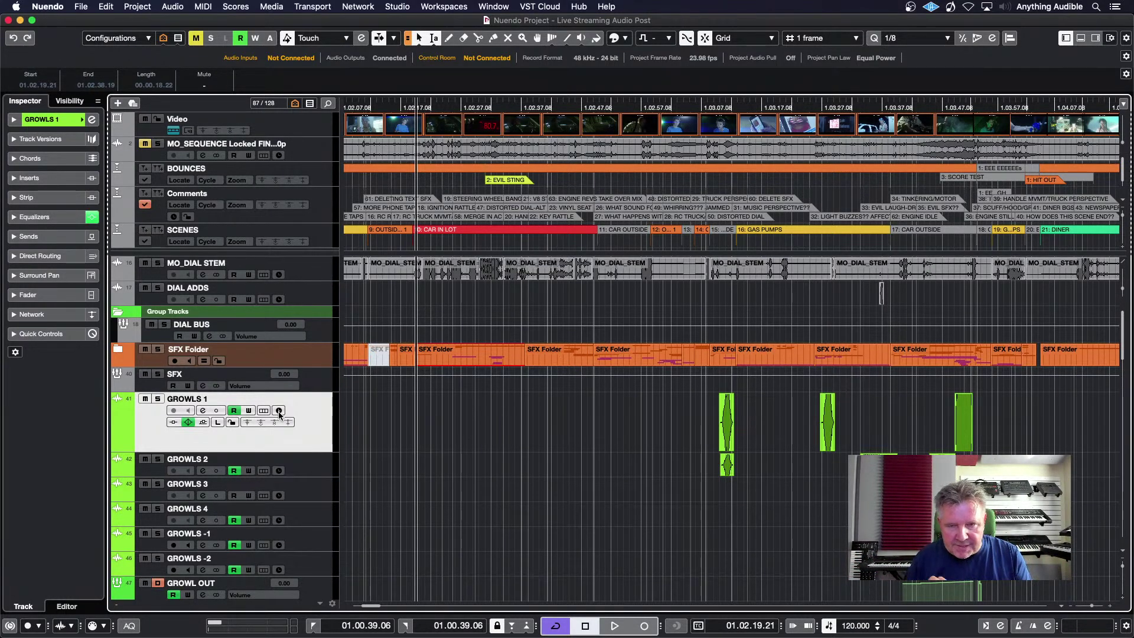
left_click_drag(243, 451, 242, 440)
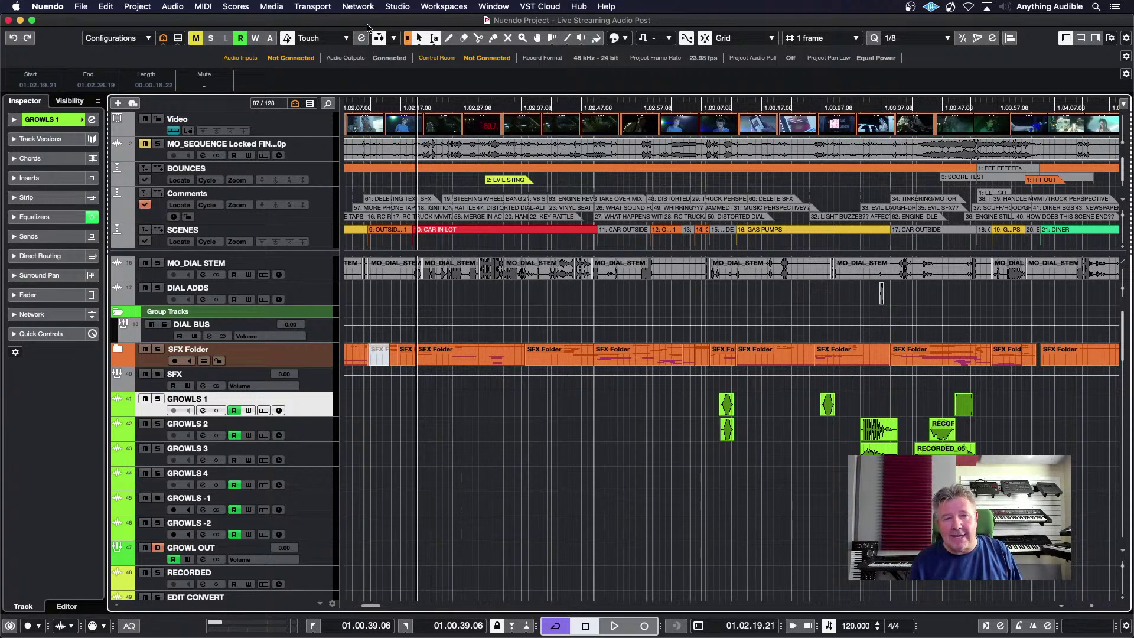
Step: Open the Key Commands settings and examine the available presets, such as Pro Tools KeyCommands, without loading one
left_click(83, 8)
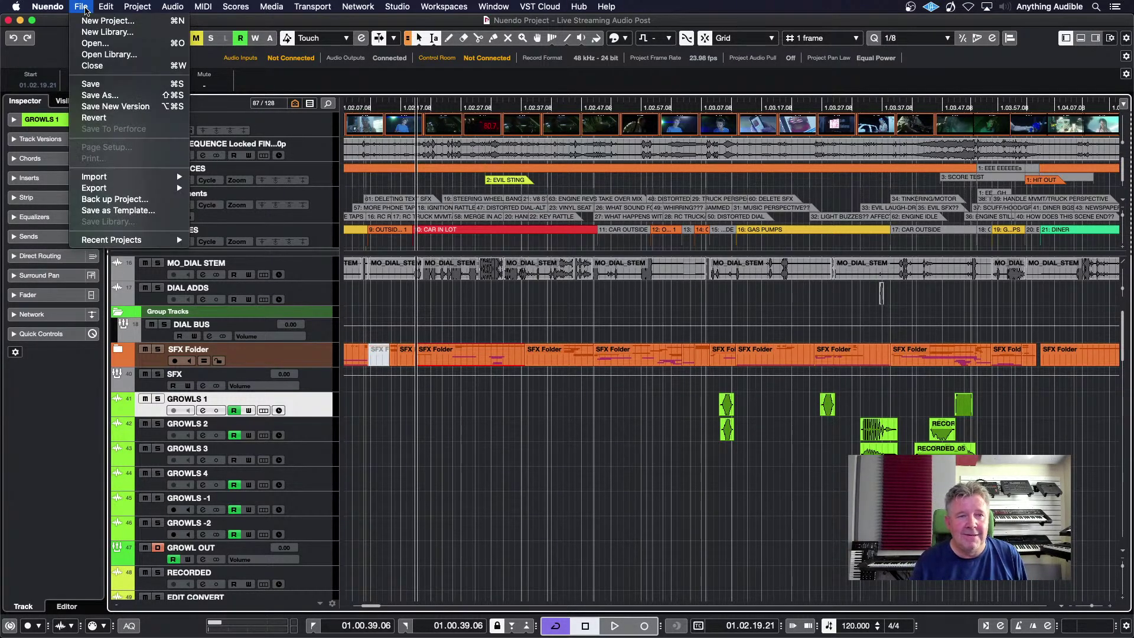
mouse_move(106, 7)
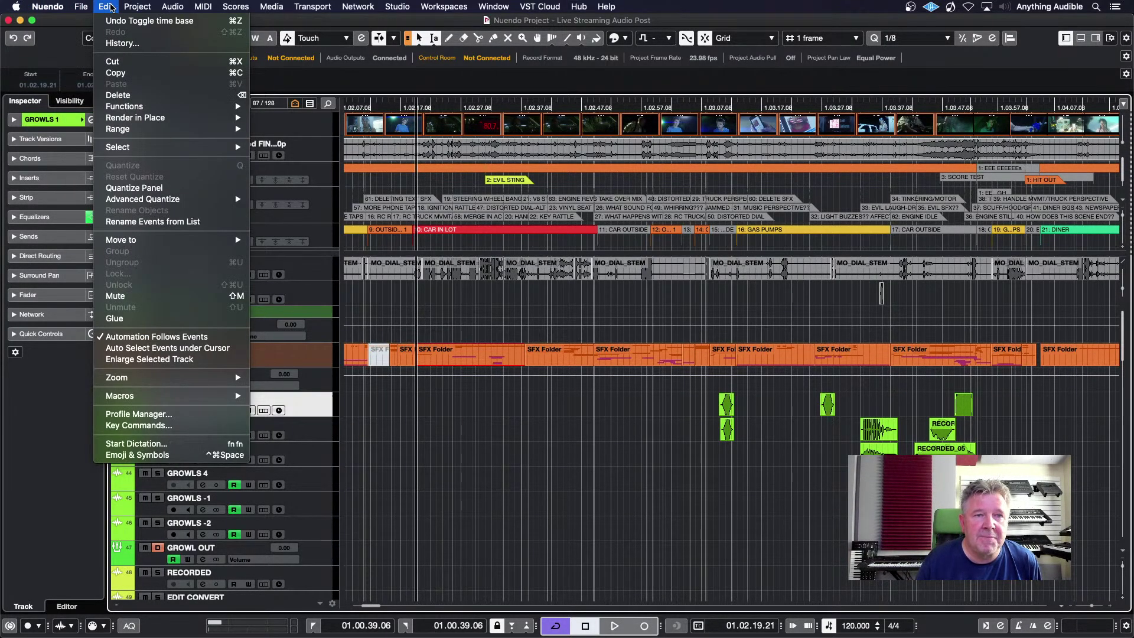
left_click(147, 425)
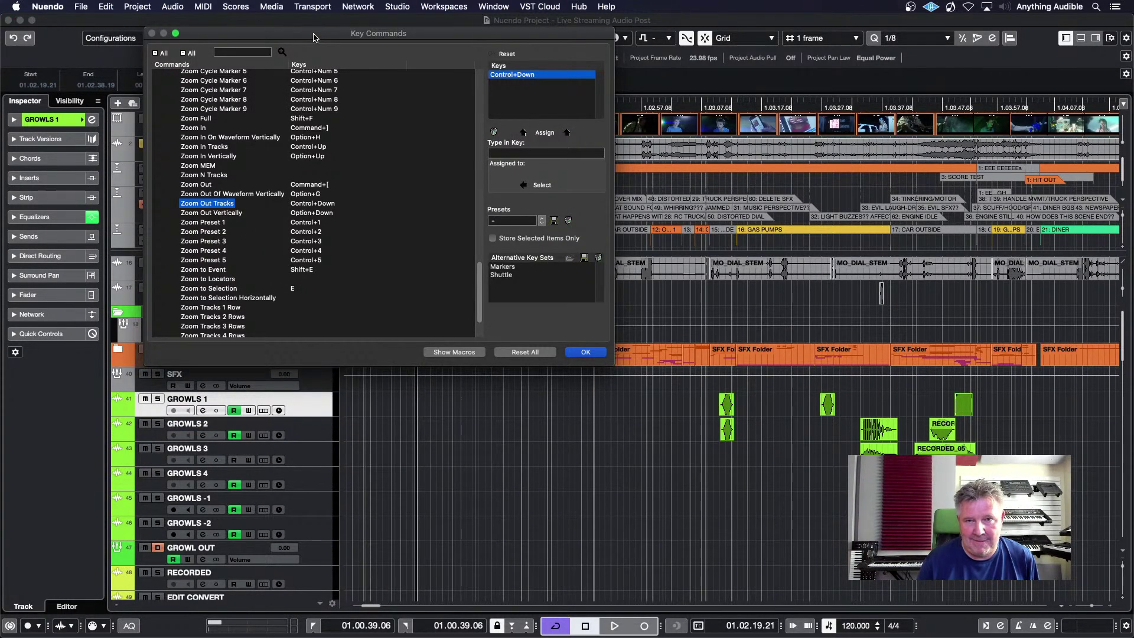
left_click_drag(313, 39, 528, 150)
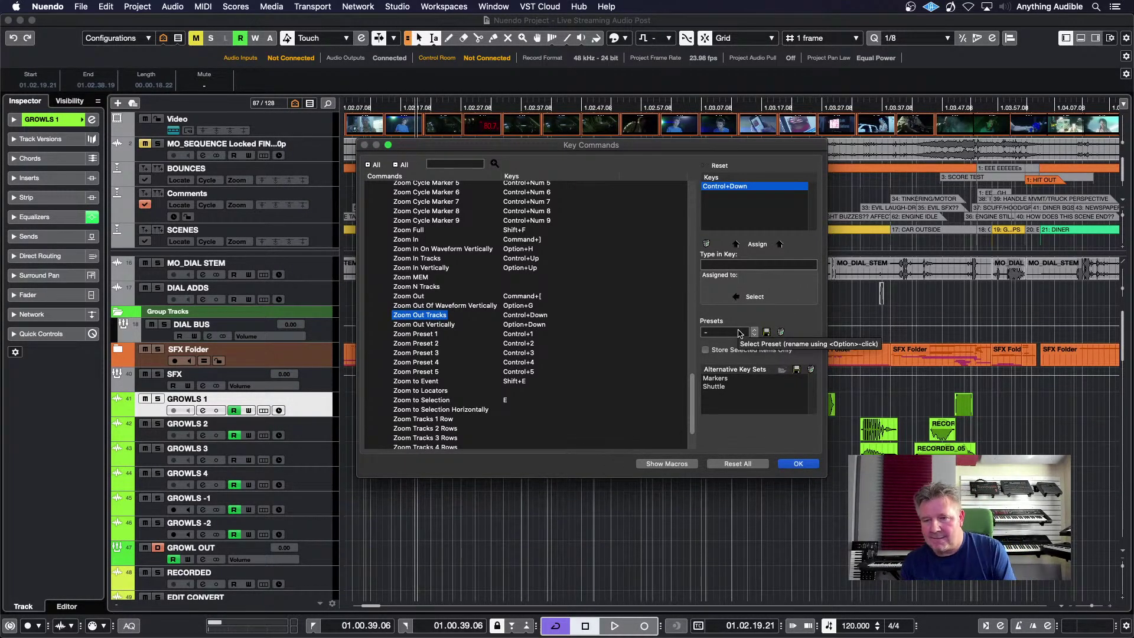
left_click(739, 333)
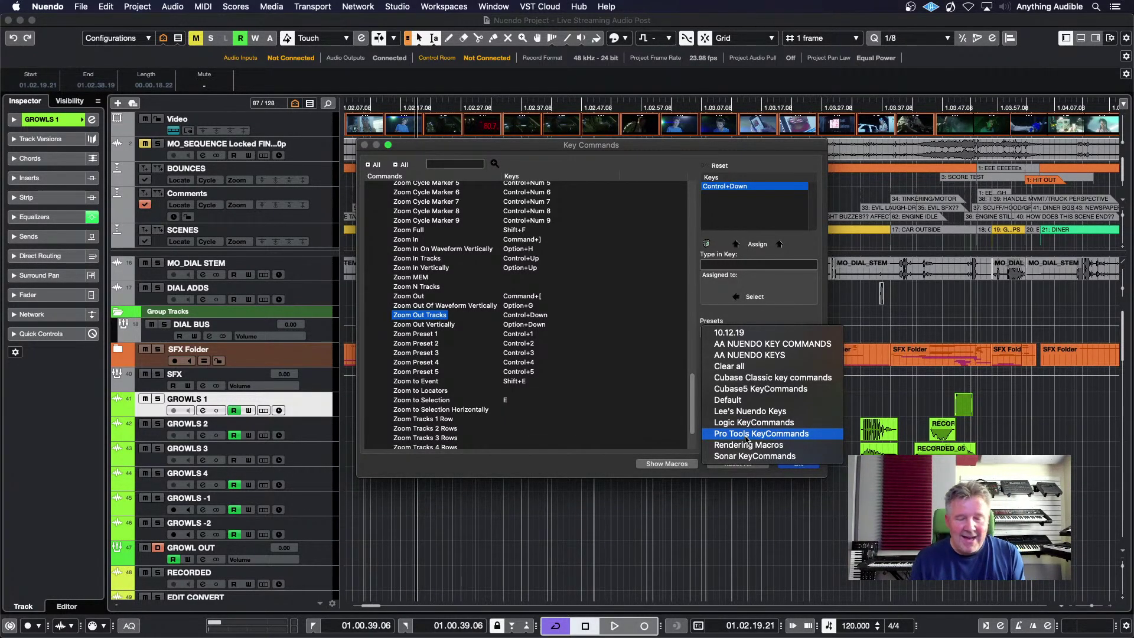
left_click(753, 316)
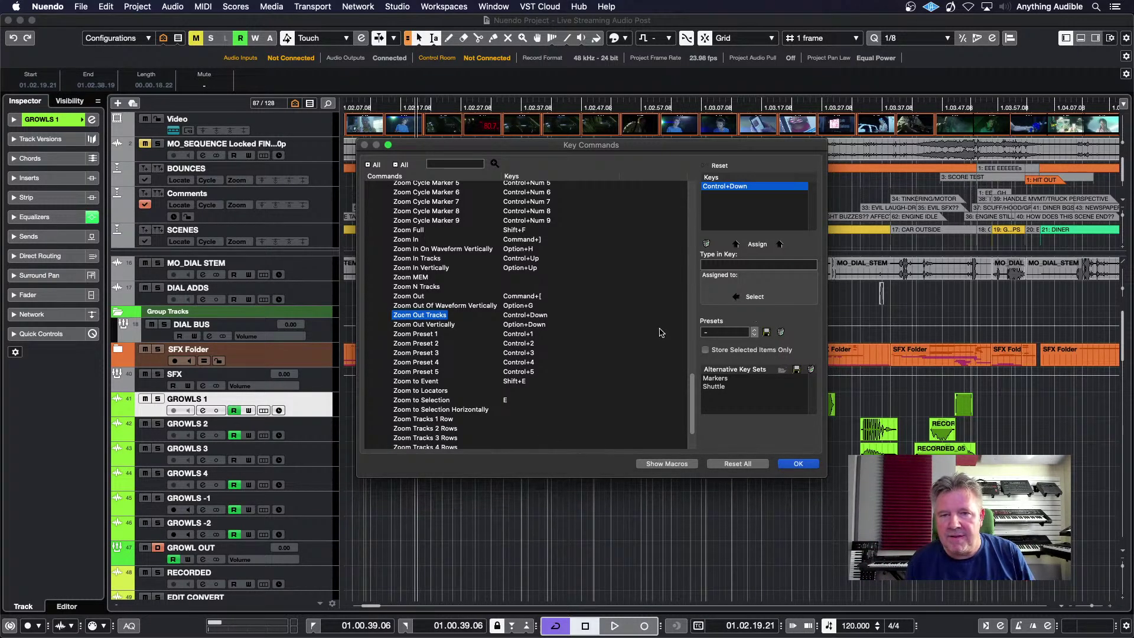
Step: Look through the zoom commands and the command categories in the key commands list, and close the dialog
scroll(581, 343, "down", 3)
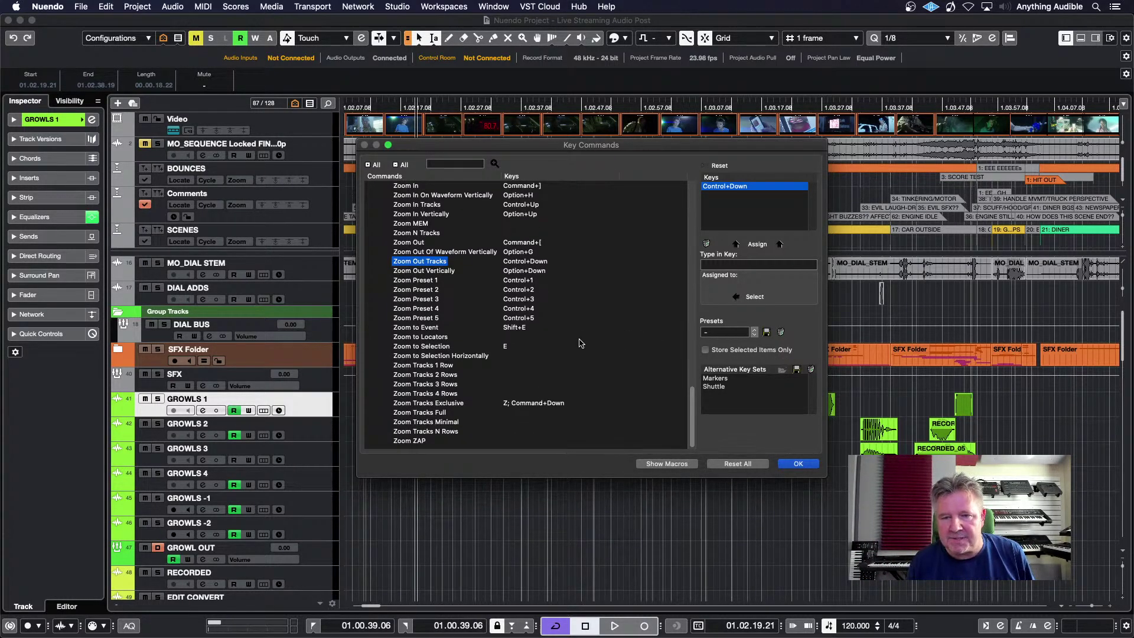
scroll(580, 343, "up", 15)
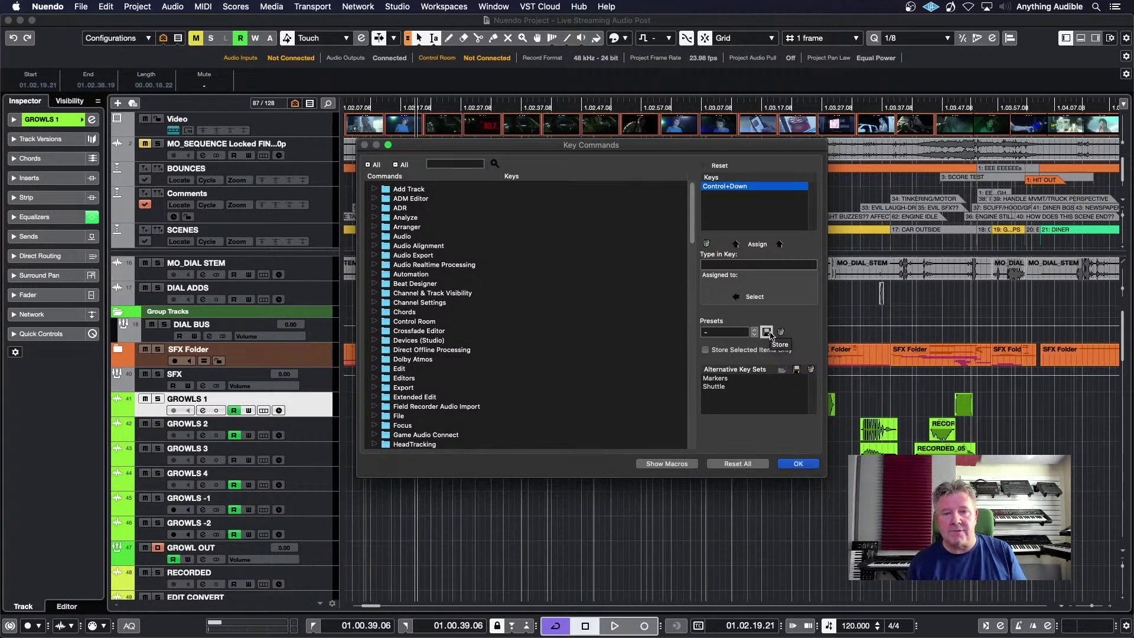
left_click(798, 465)
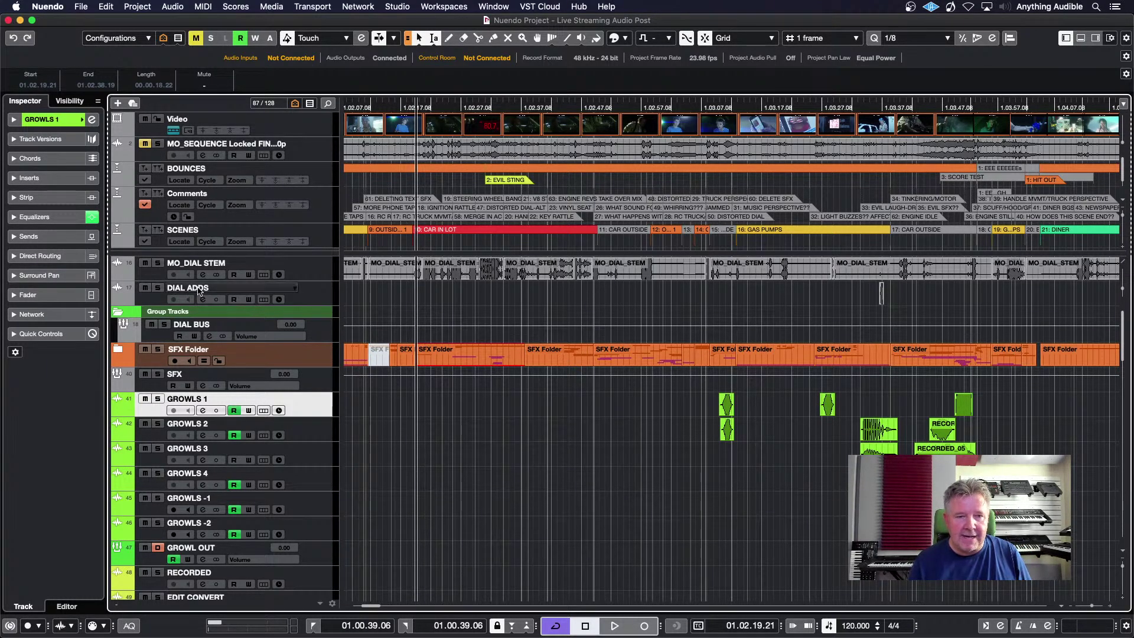
Step: Select the MO_DIAL STEM and DIAL ADDS tracks together and colorize them blue
left_click(157, 278)
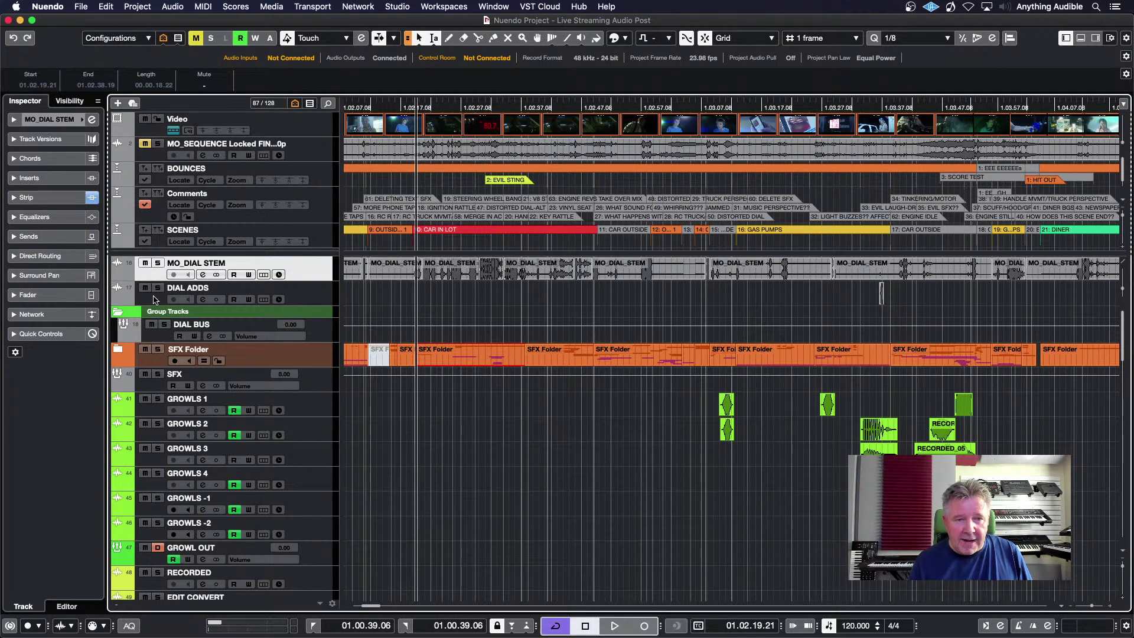
left_click(155, 300, "shift")
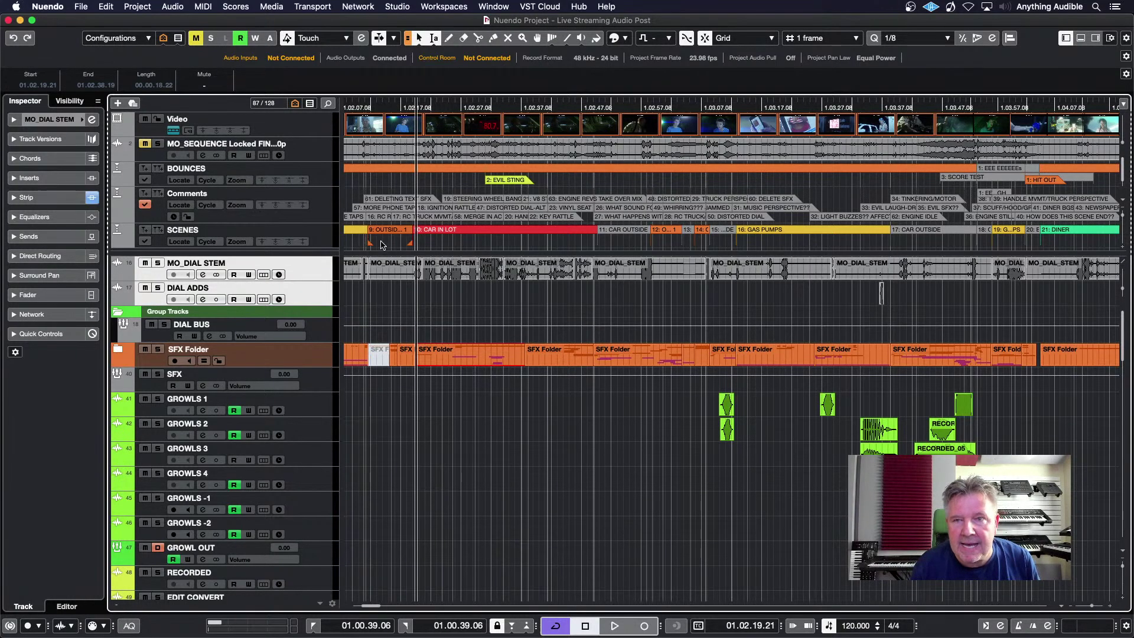
left_click(626, 39)
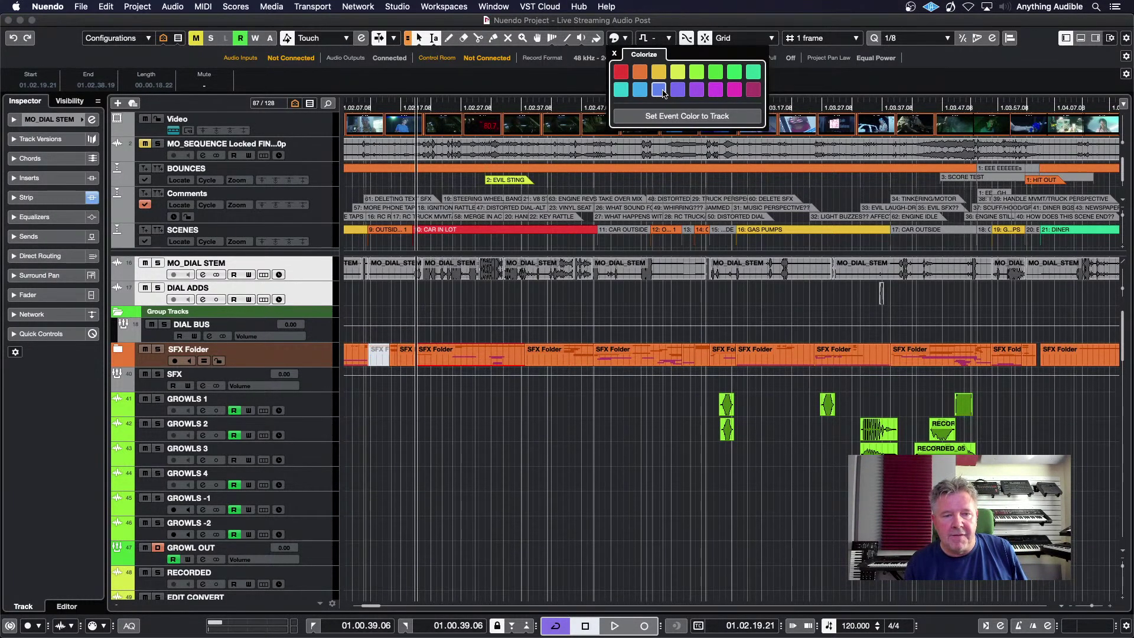
left_click(383, 302)
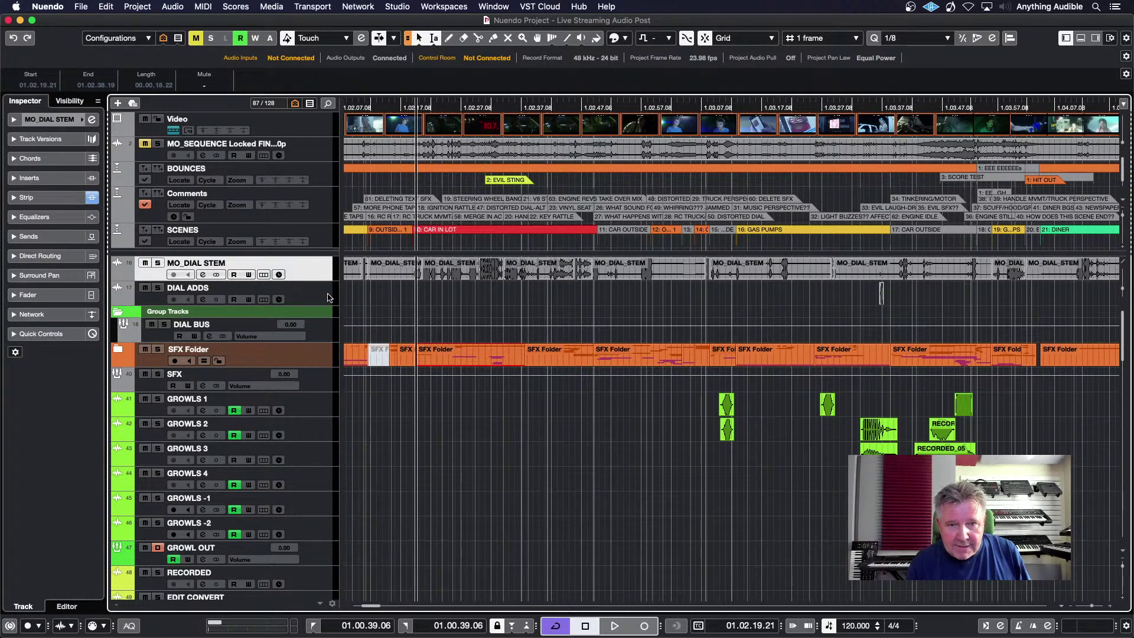
left_click(130, 275)
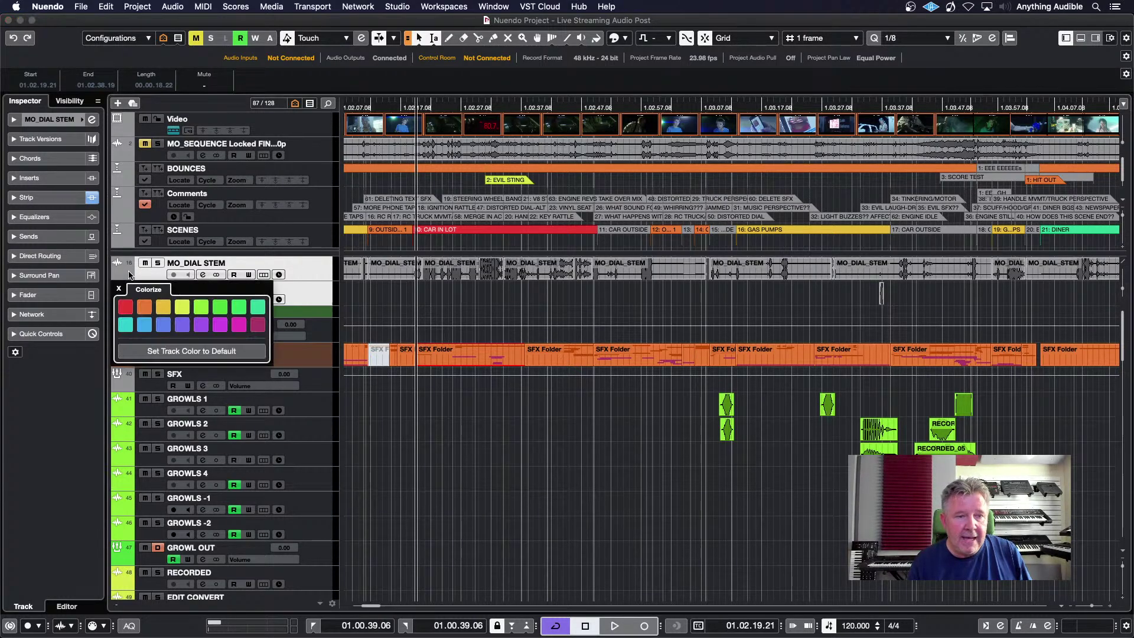
left_click(164, 325)
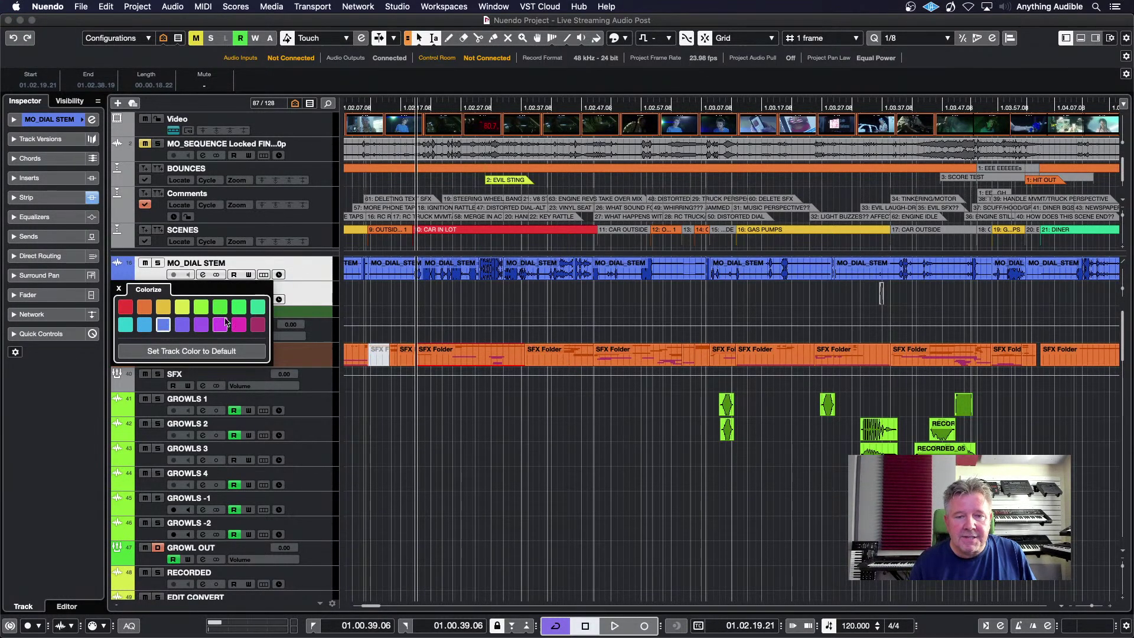
Step: Select the DIAL ADDS track by itself, colorize it the same blue as MO_DIAL STEM, and close the color palette
left_click(358, 303)
left_click(313, 301)
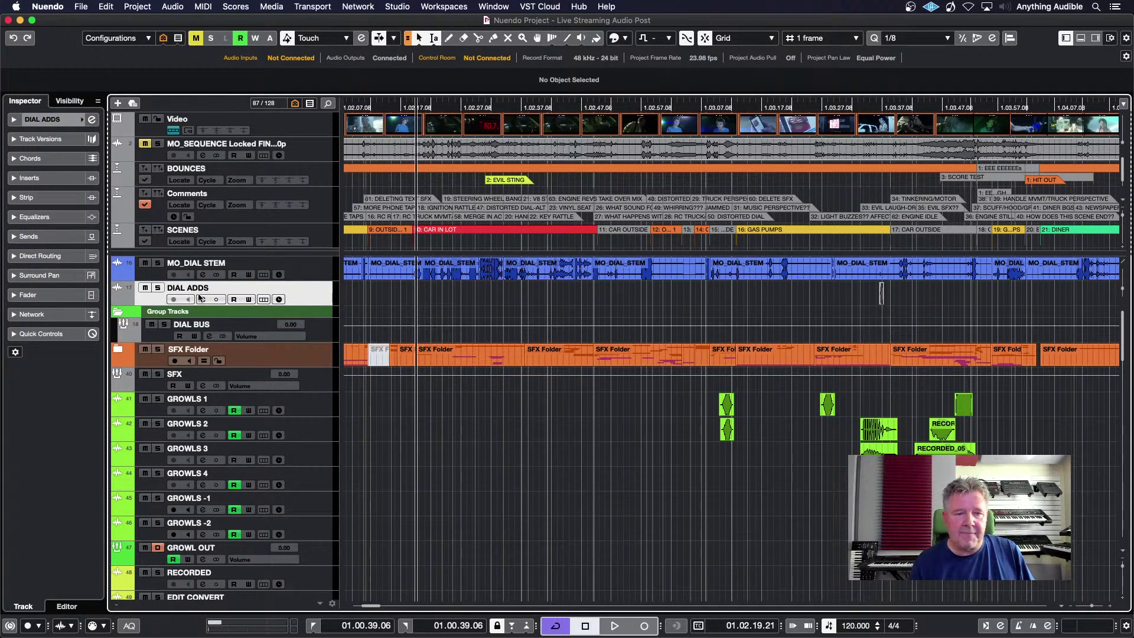
left_click(130, 302)
left_click(163, 349)
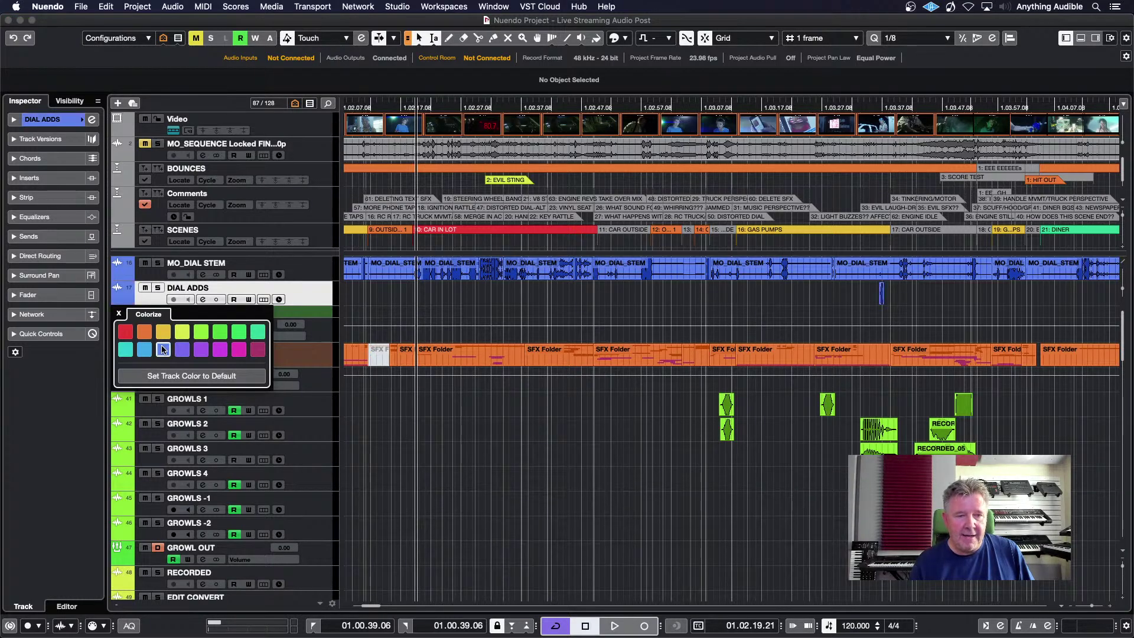
left_click(353, 289)
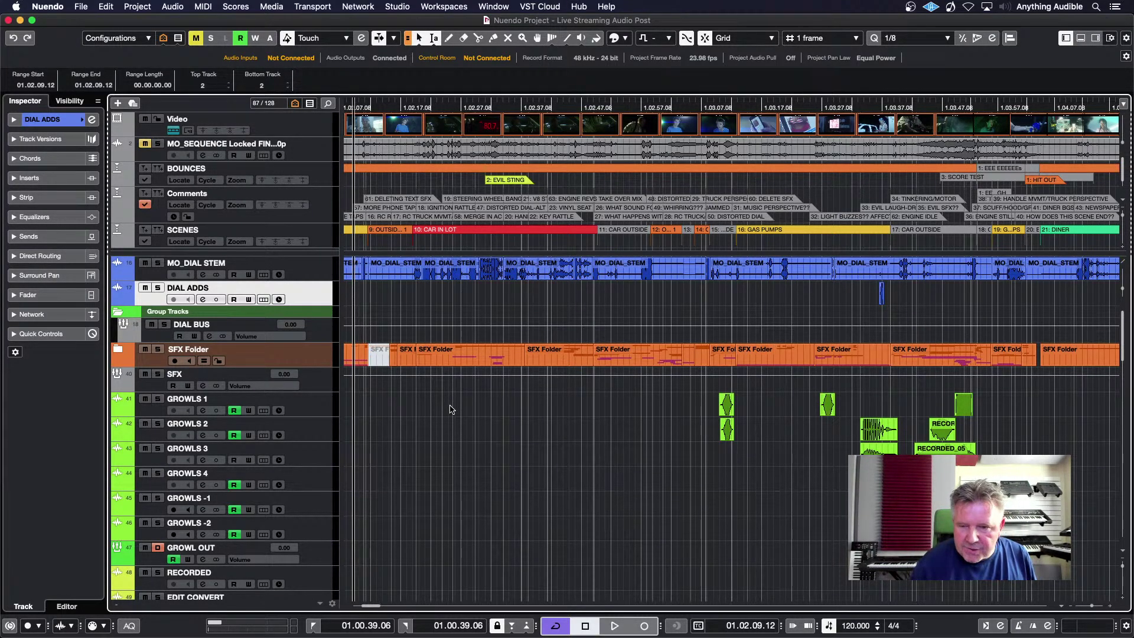
Step: Select the BGs Folder and look through the foley, background and music tracks and their color coding
scroll(315, 450, "down", 6)
scroll(313, 450, "down", 5)
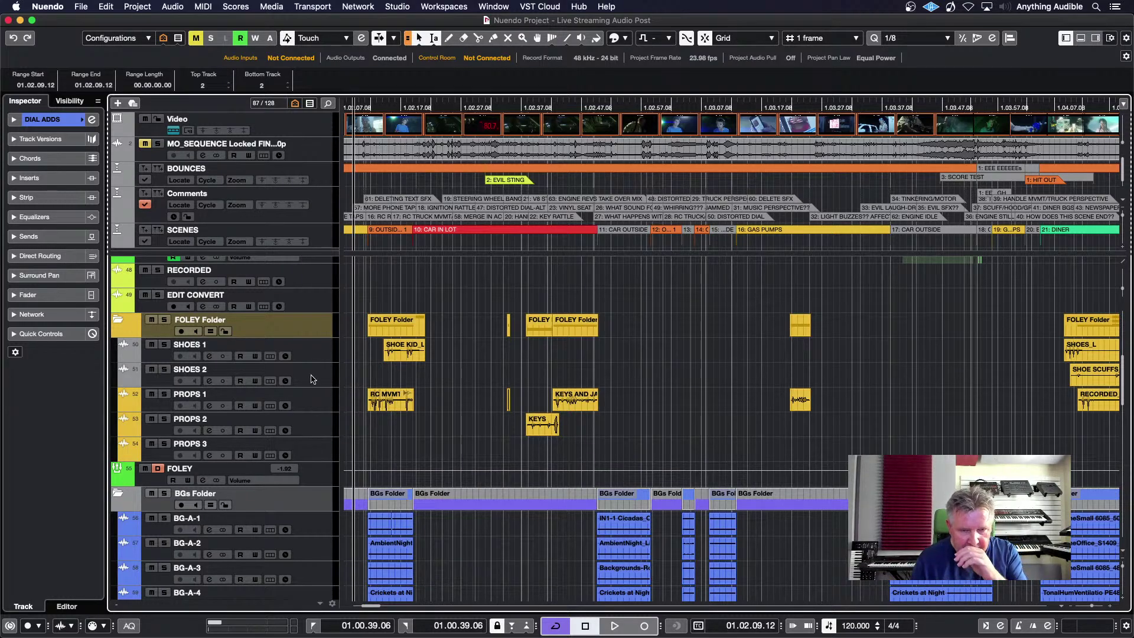
left_click(323, 502)
scroll(323, 501, "down", 10)
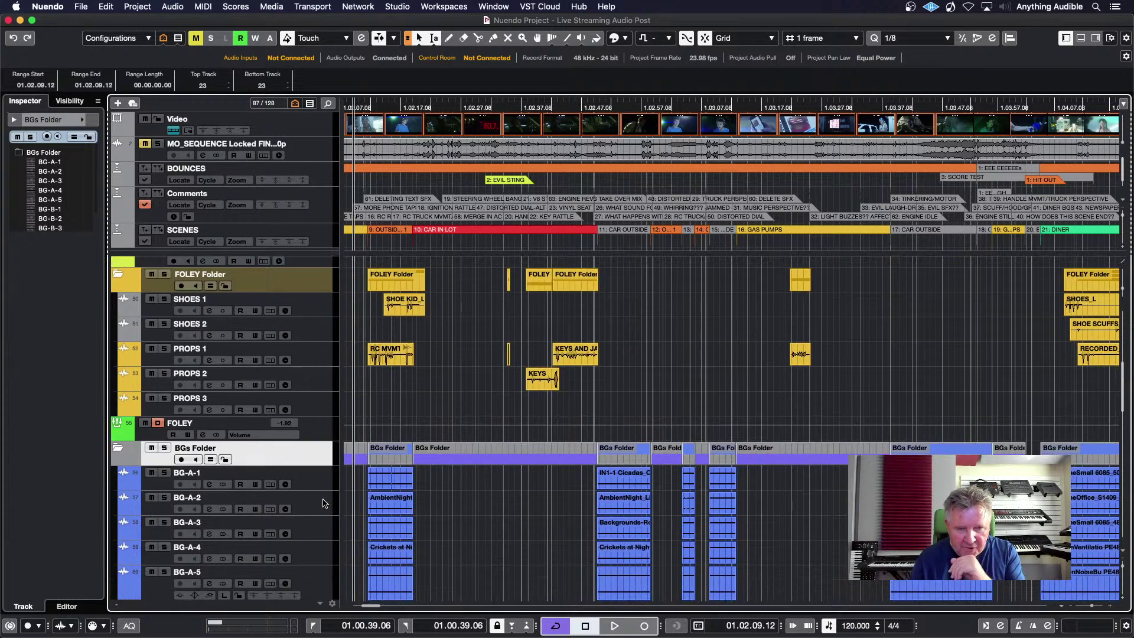
scroll(323, 502, "up", 3)
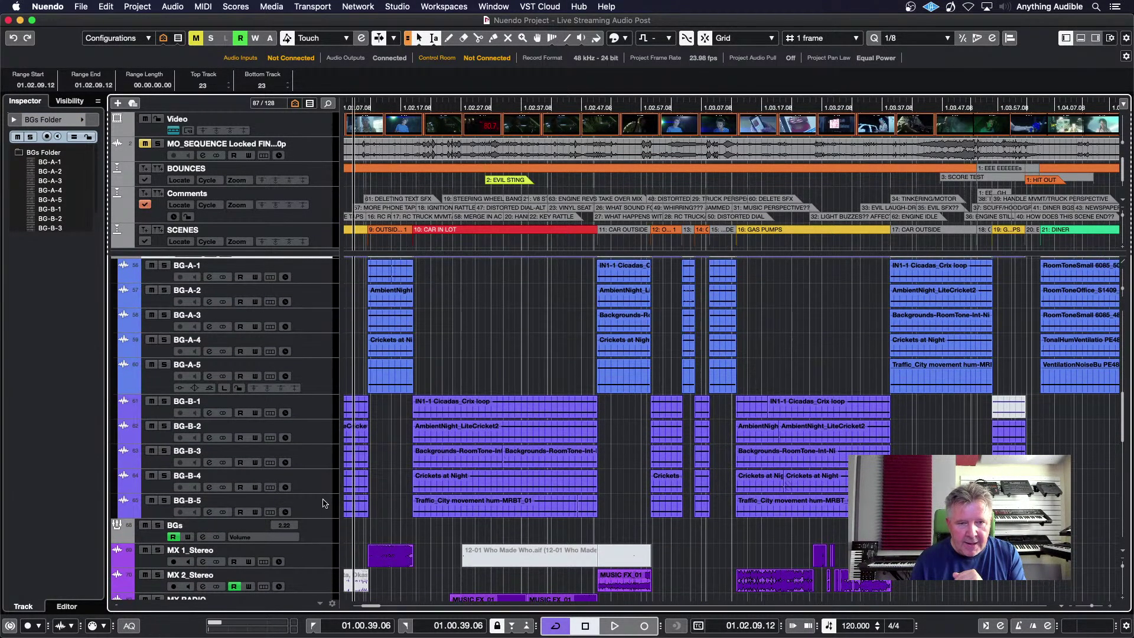
scroll(323, 502, "down", 5)
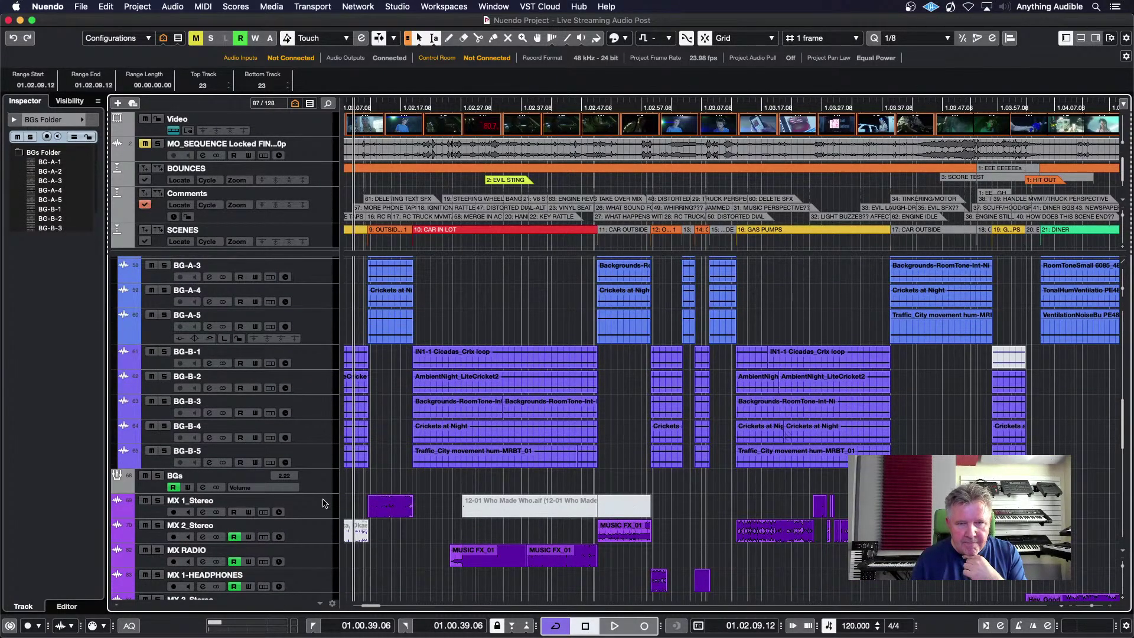
scroll(323, 503, "up", 2)
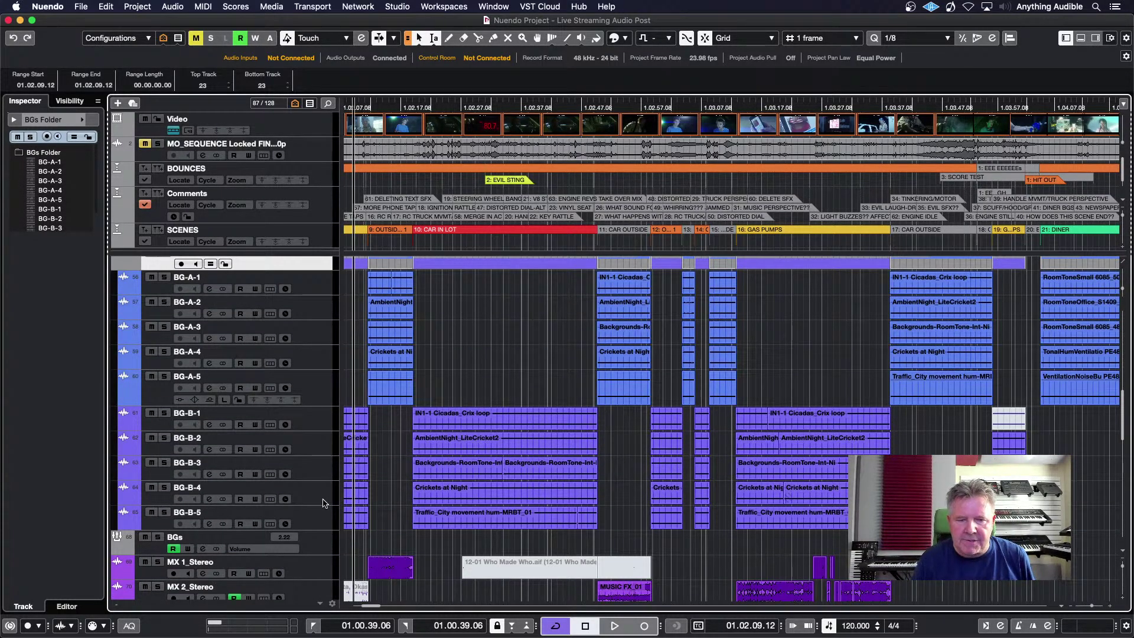
scroll(323, 503, "up", 3)
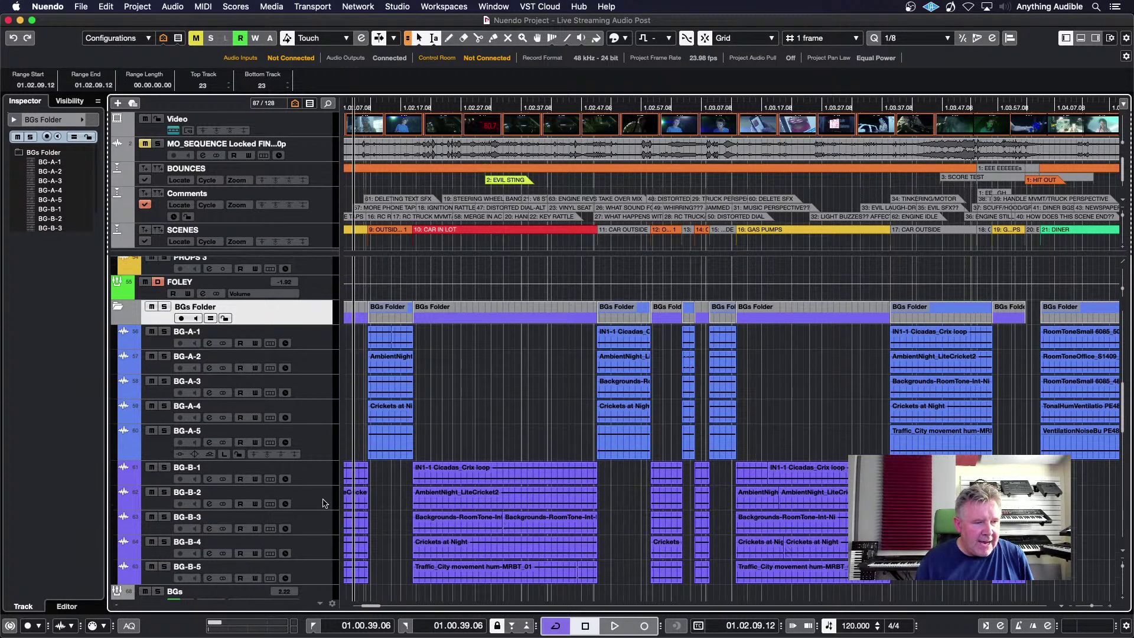
scroll(324, 503, "up", 4)
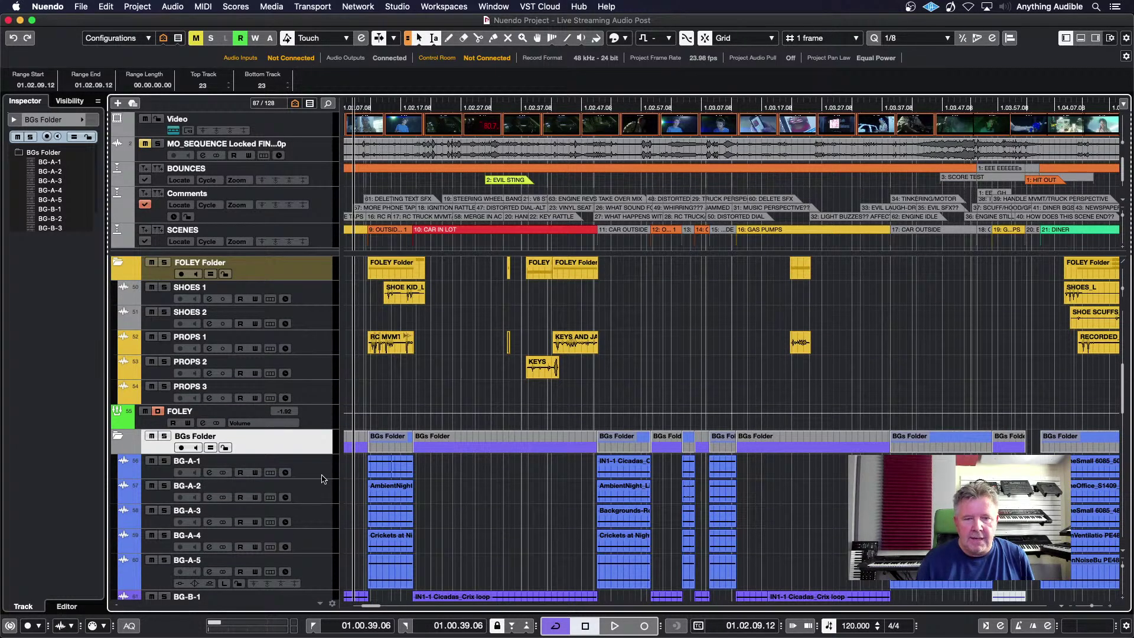
Step: Select the FOLEY group track, view the track types in the Add Track dialog, and close it without adding one
left_click(323, 426)
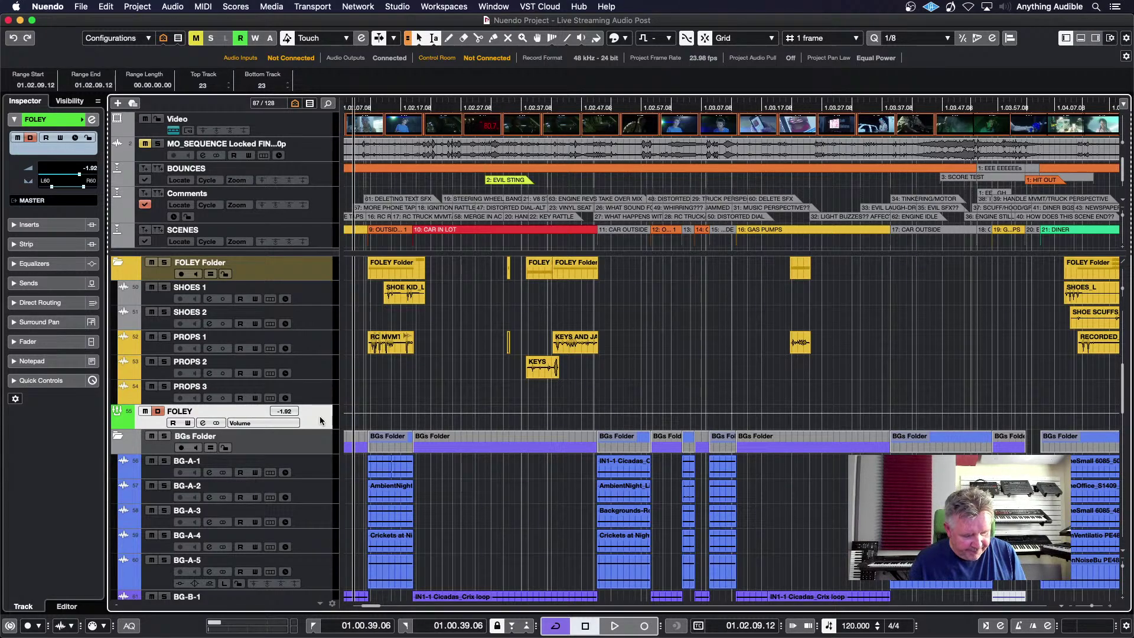
key("t")
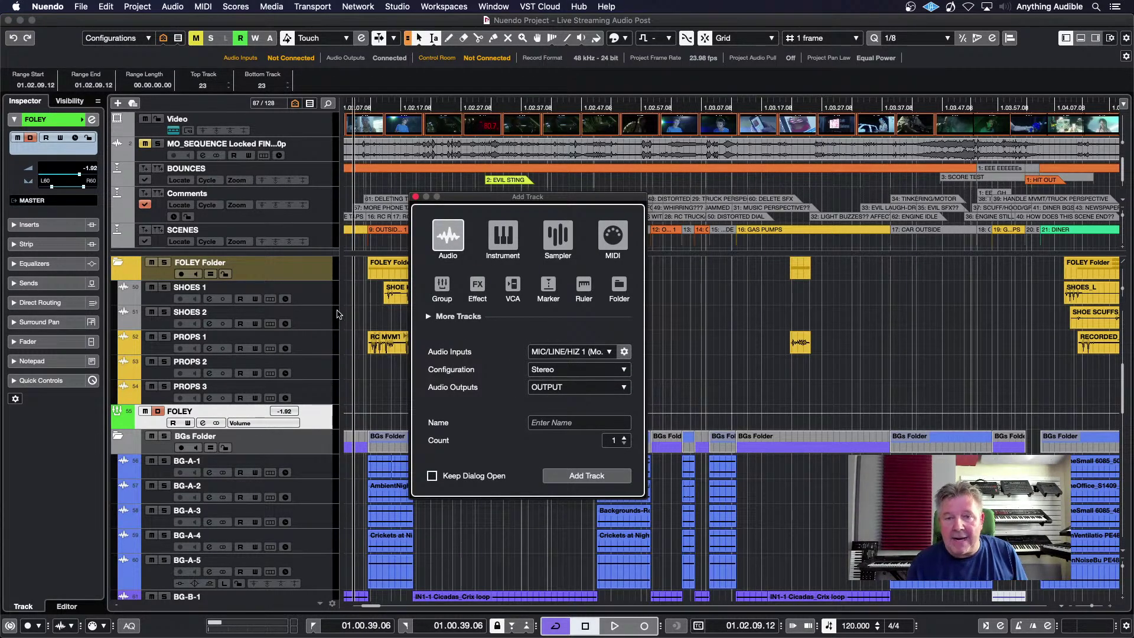
left_click(416, 196)
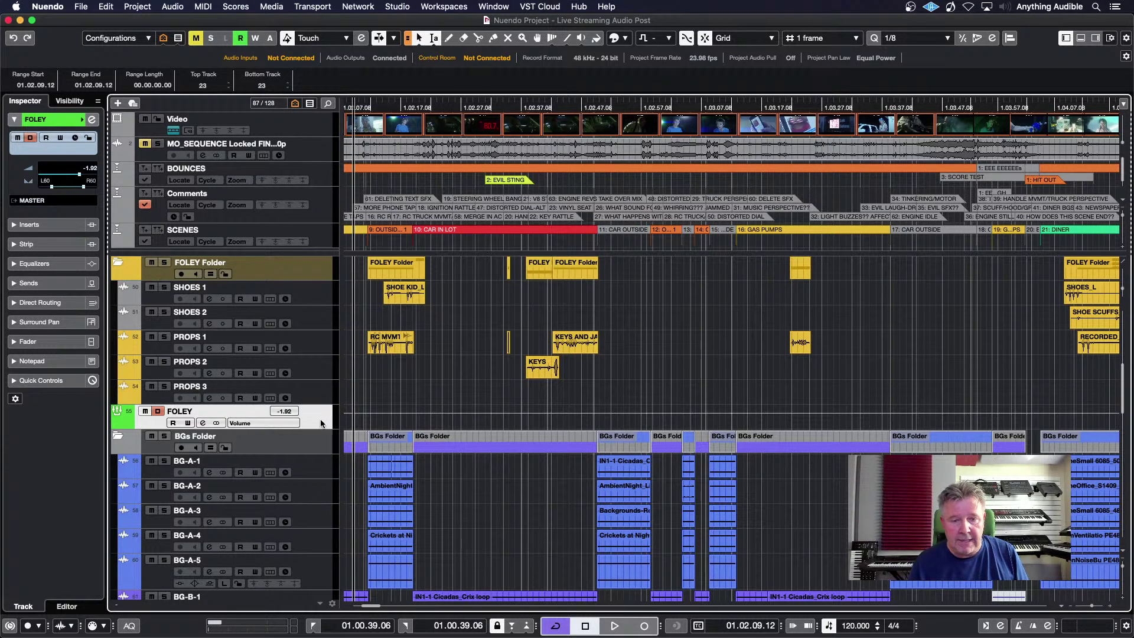
Step: Select the tracks SHOES 1 through PROPS 3 together and start adding an FX channel to the selected channels
scroll(321, 420, "up", 3)
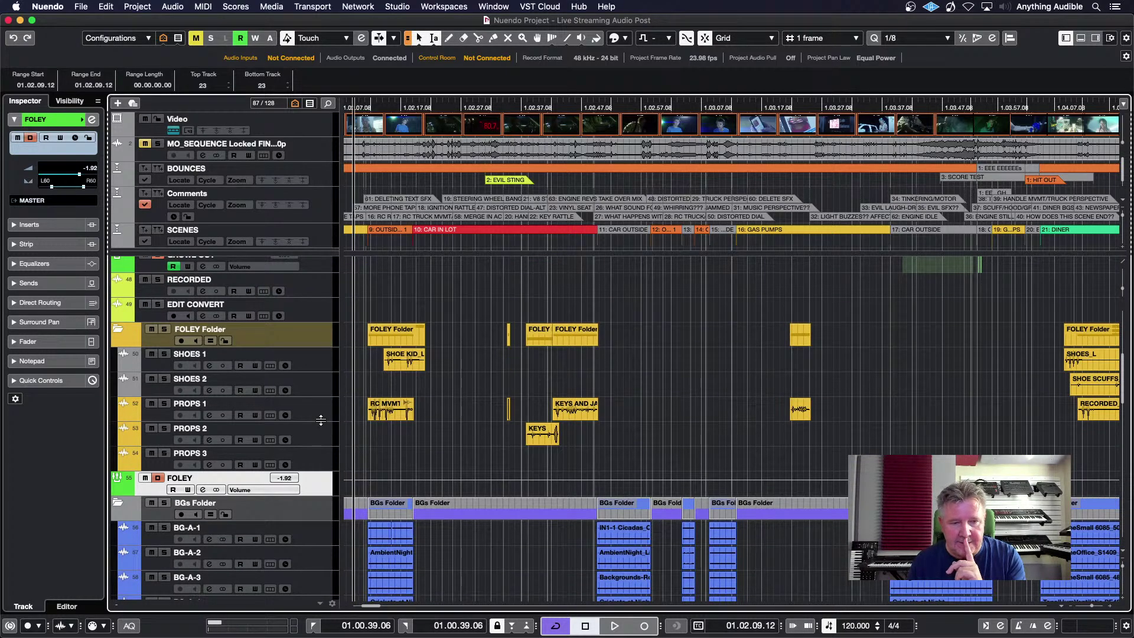
left_click(320, 372)
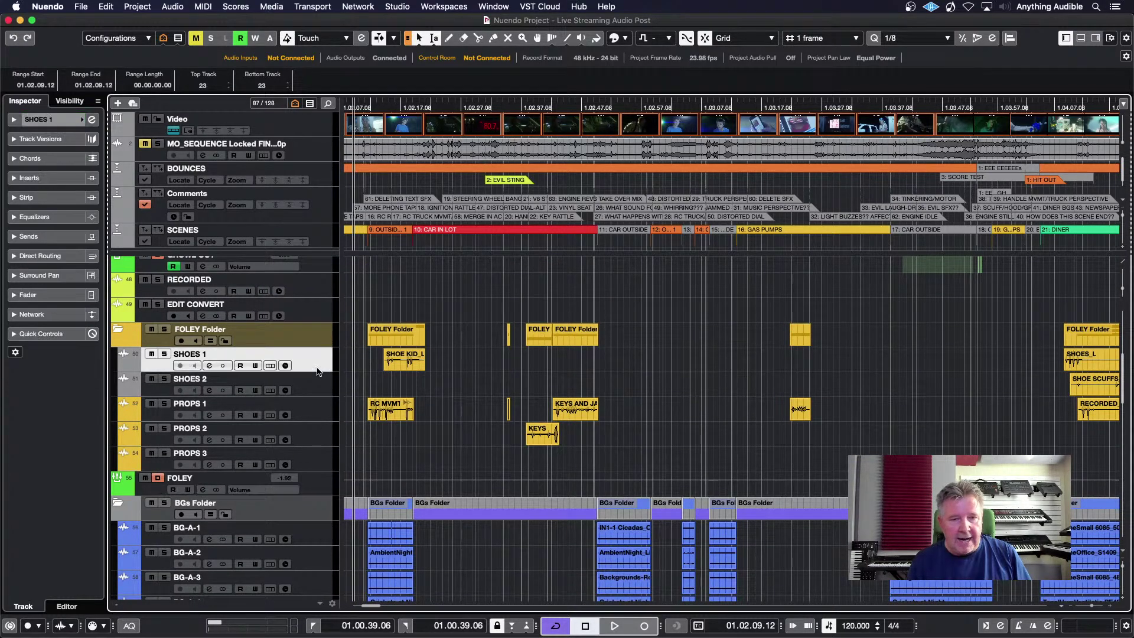
left_click(319, 464, "shift")
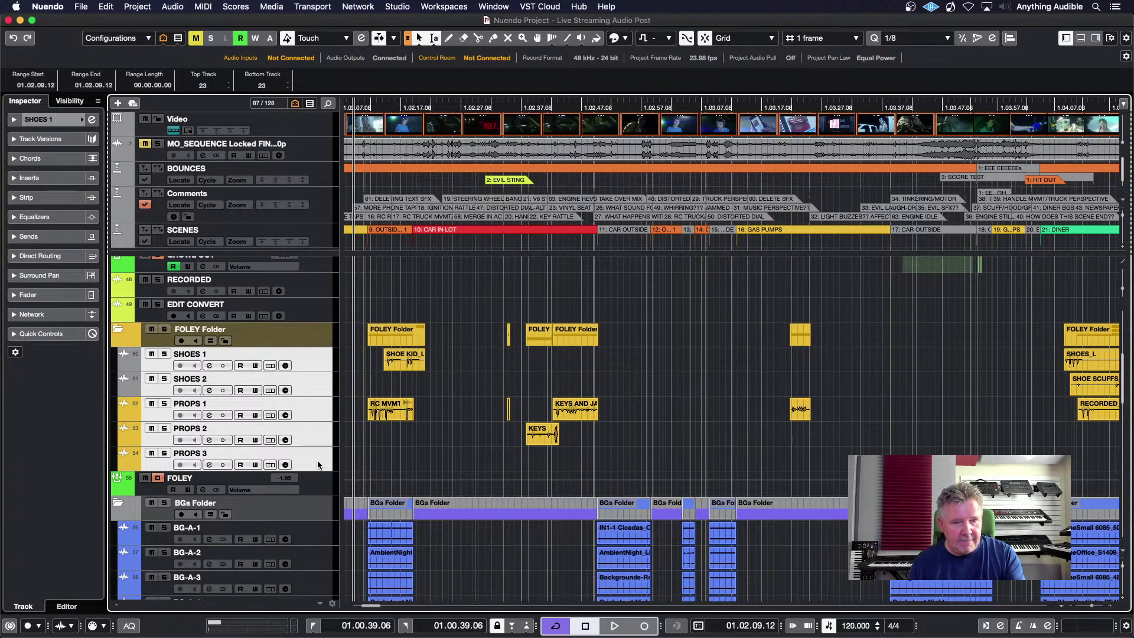
left_click(321, 485)
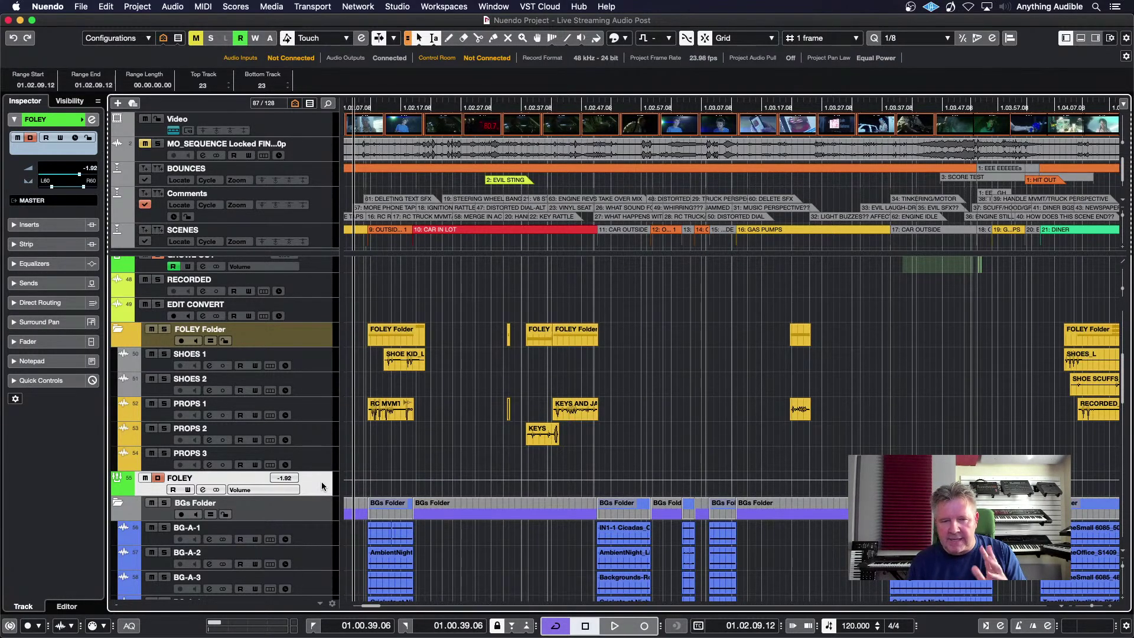
left_click(315, 366)
left_click(322, 458, "shift")
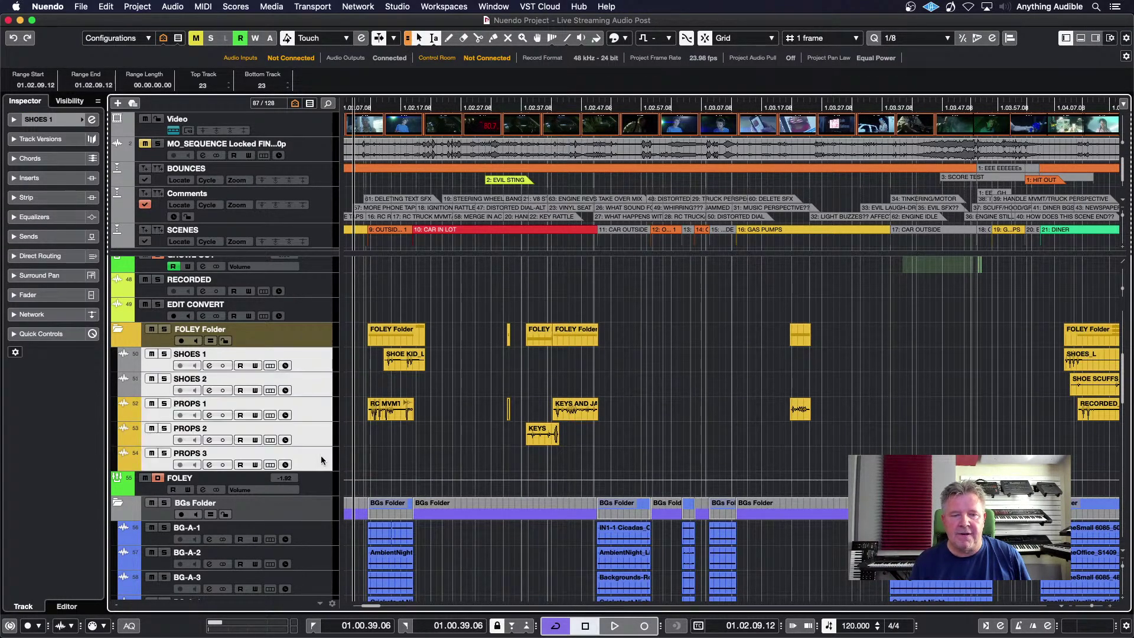
right_click(321, 455)
mouse_move(328, 465)
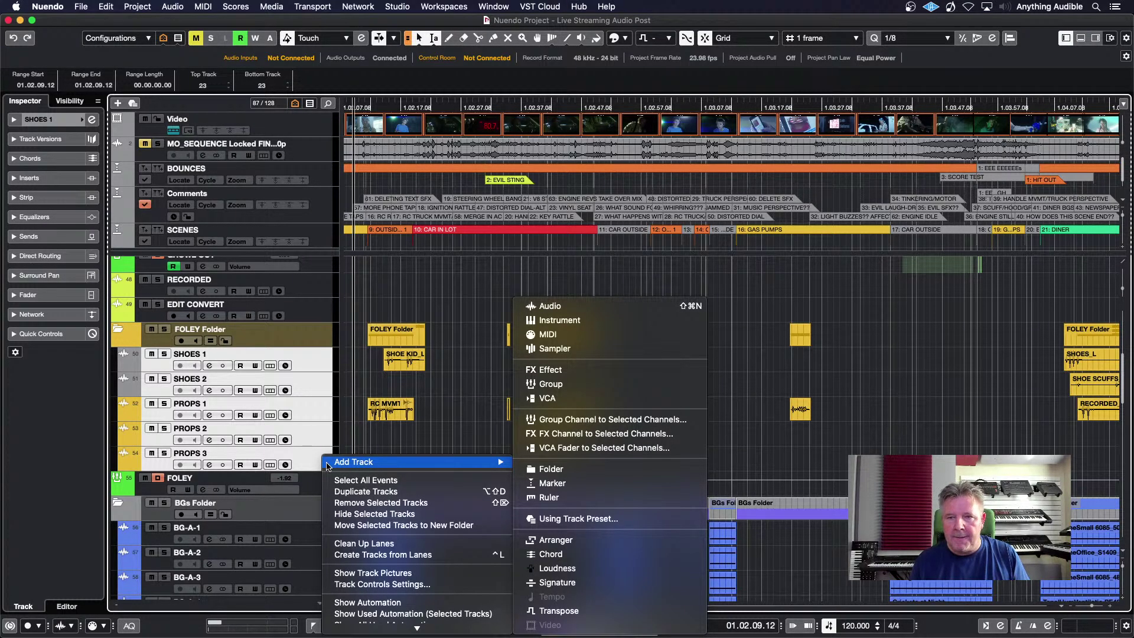
left_click(548, 434)
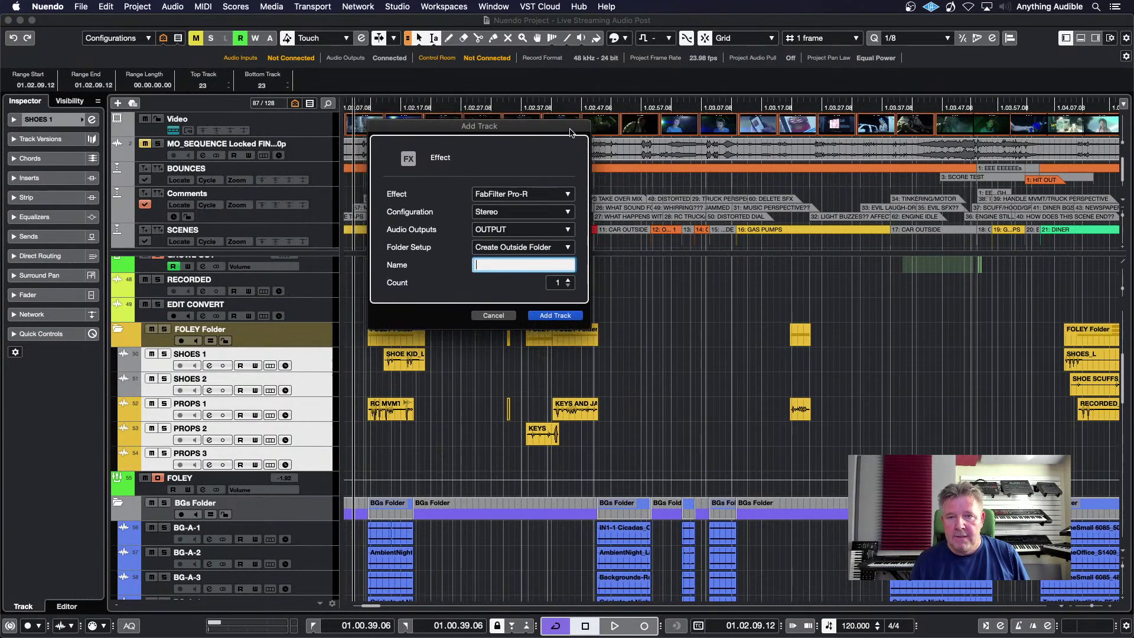
Step: Set the effect of the new FX track to the REVerence reverb
left_click(566, 194)
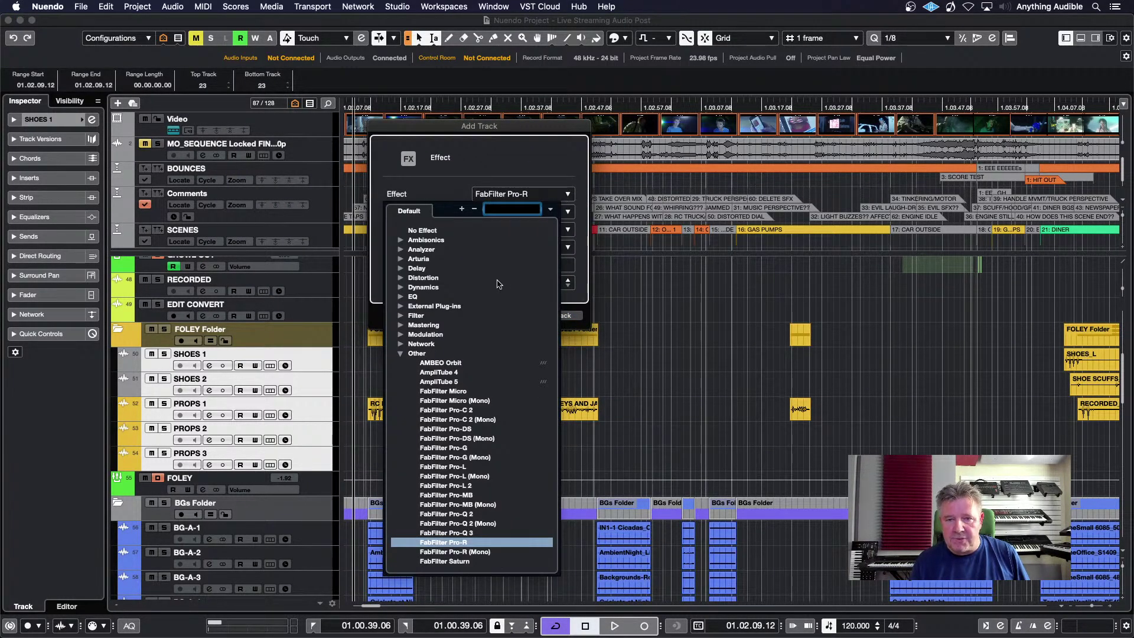
left_click(401, 355)
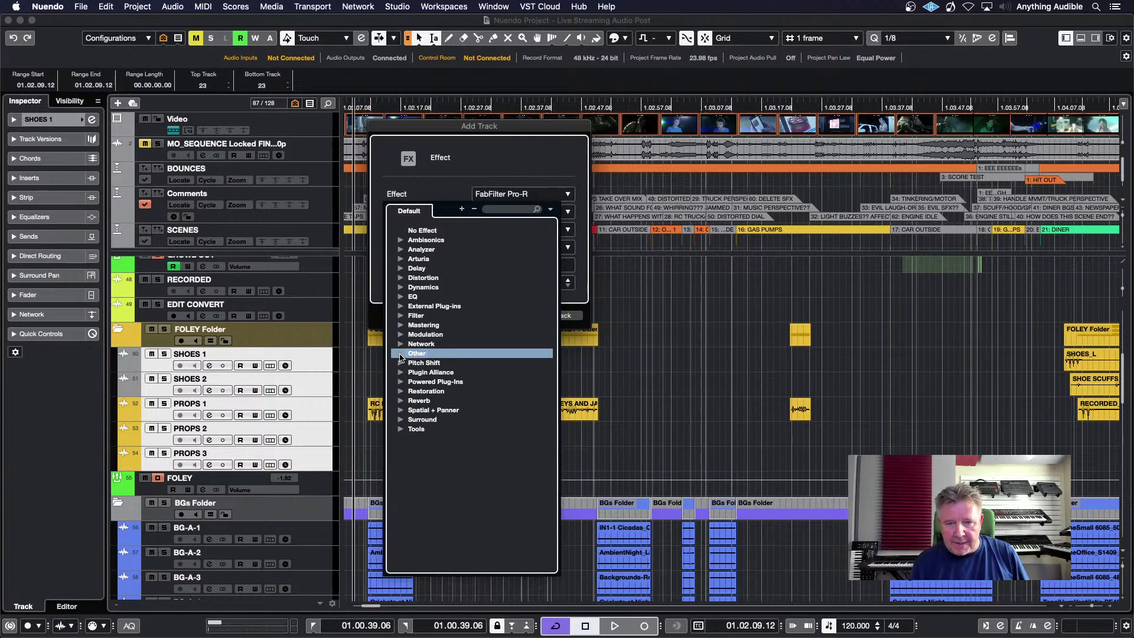
left_click(401, 400)
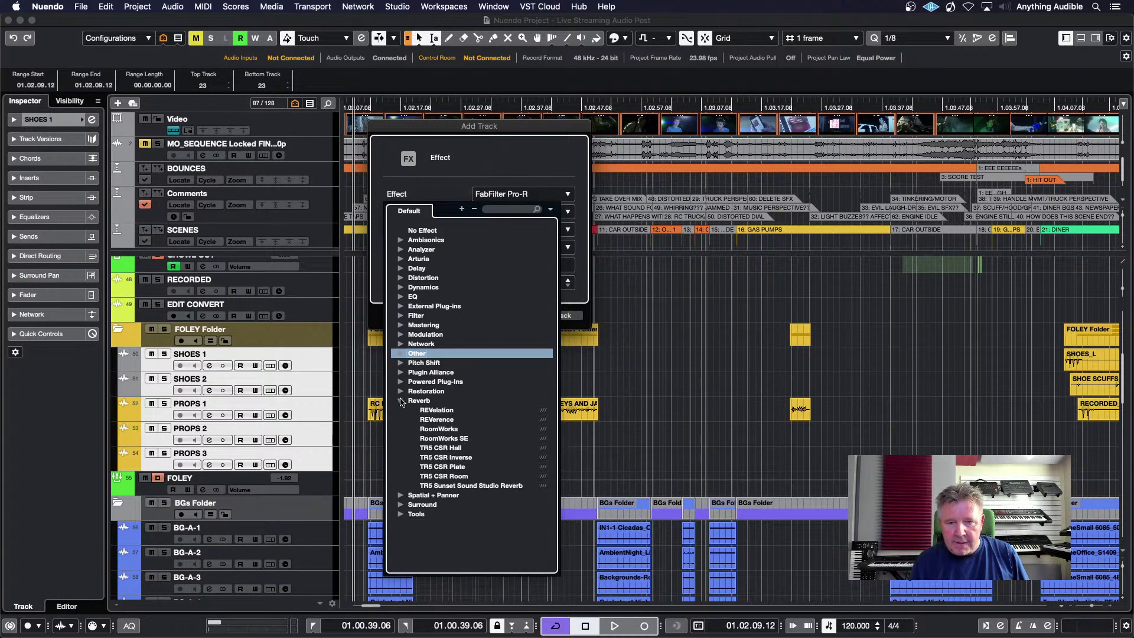
left_click(429, 410)
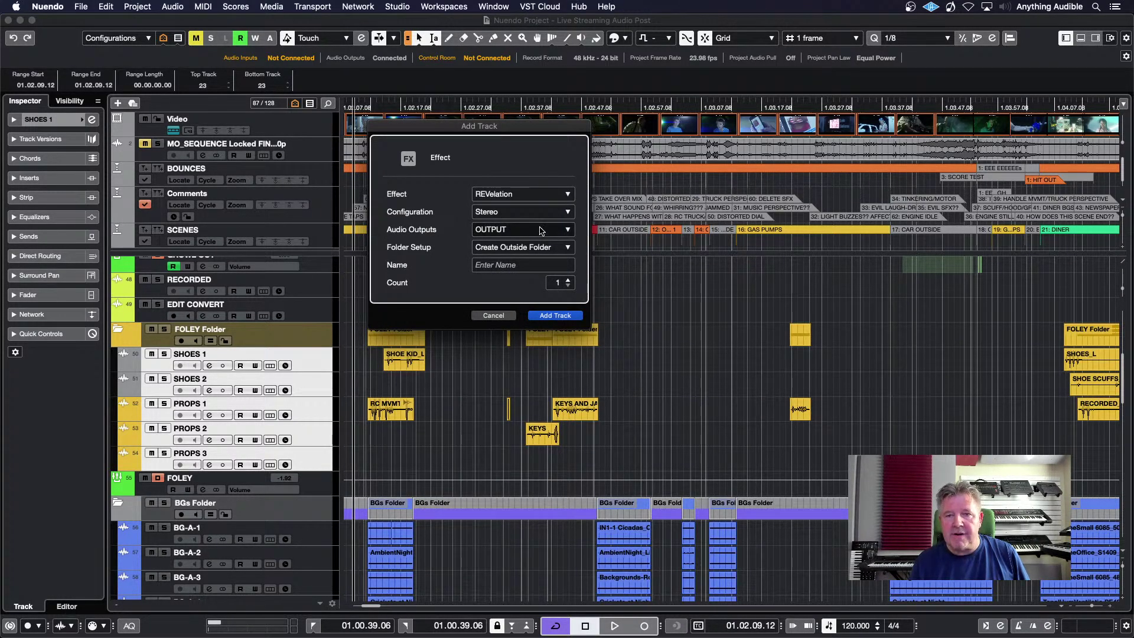
left_click(538, 197)
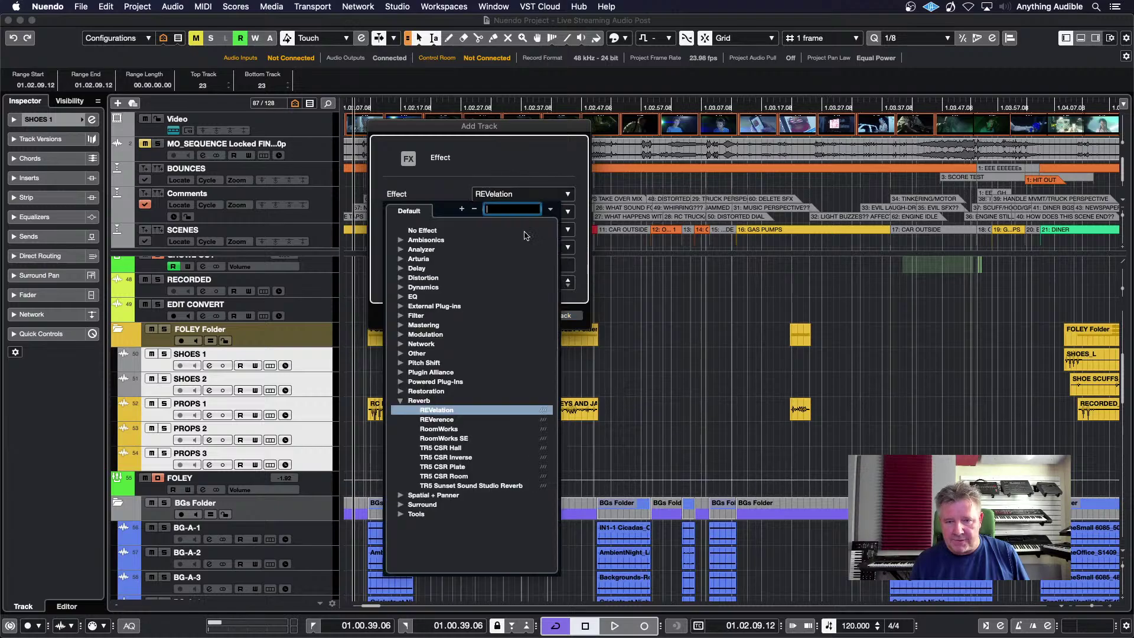
left_click(460, 420)
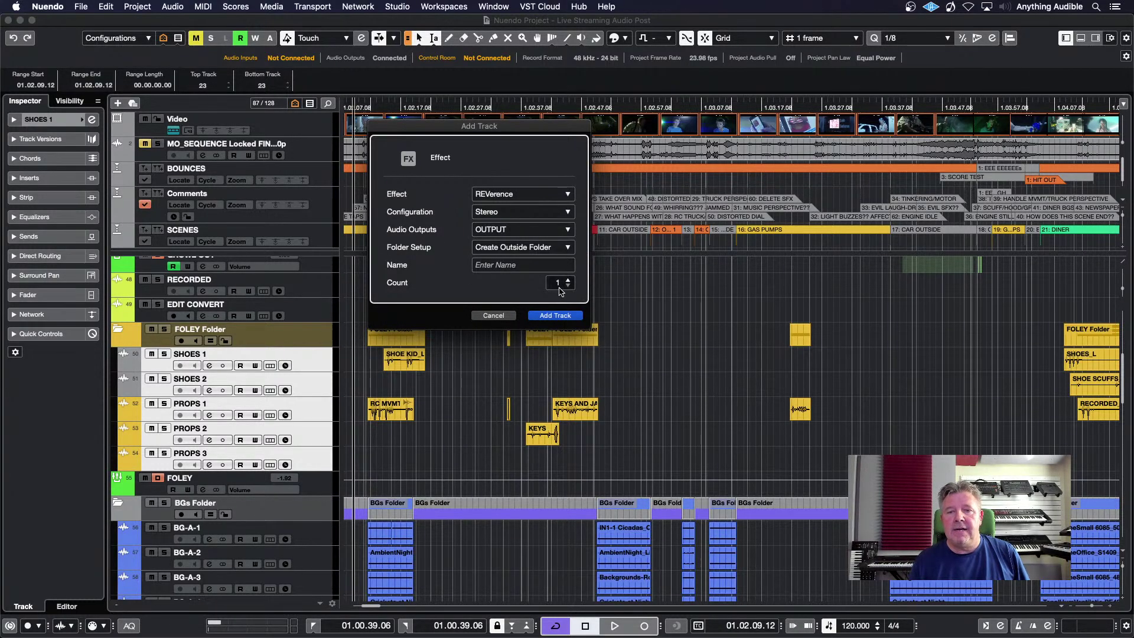
Step: Name the FX track FOL VERB and add it to the project as a stereo track
left_click(523, 267)
type("F")
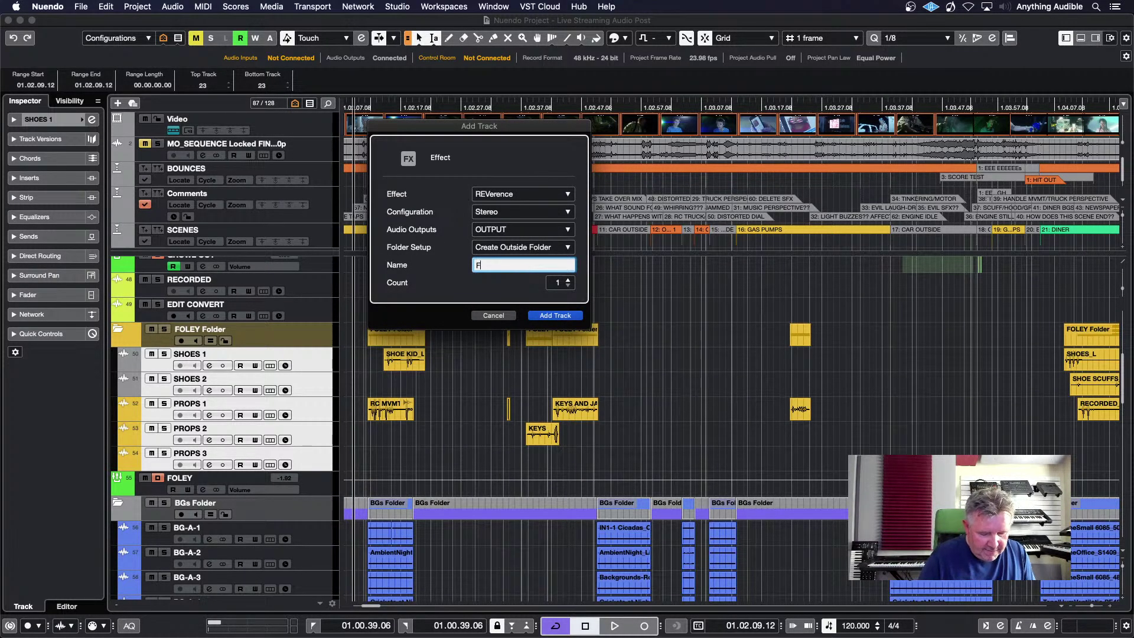
type("OL VERB")
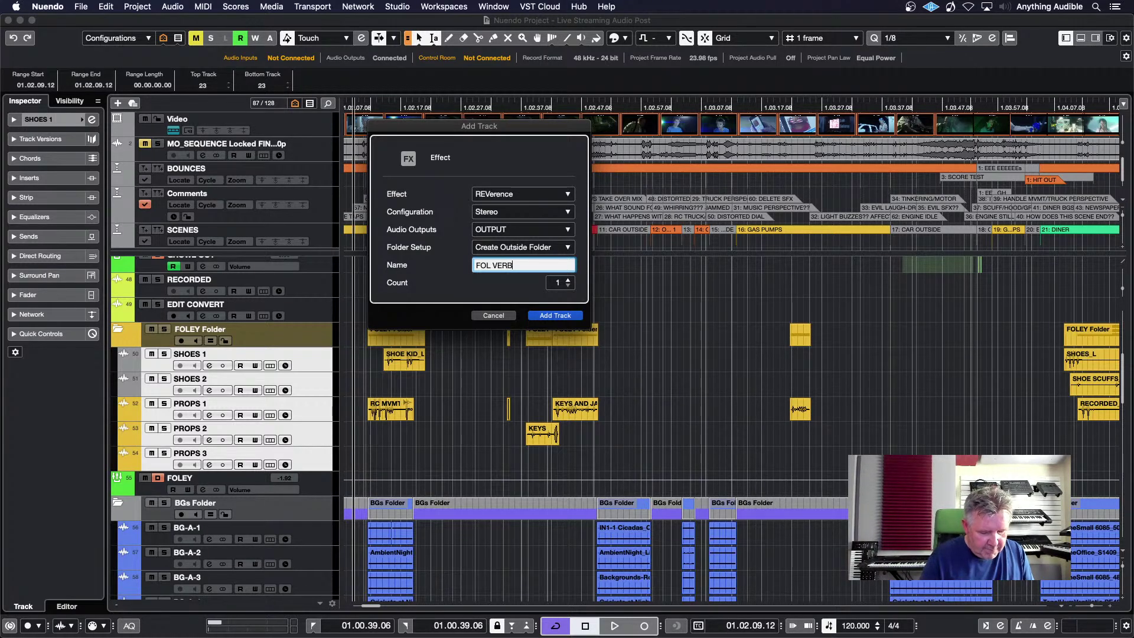
key("Return")
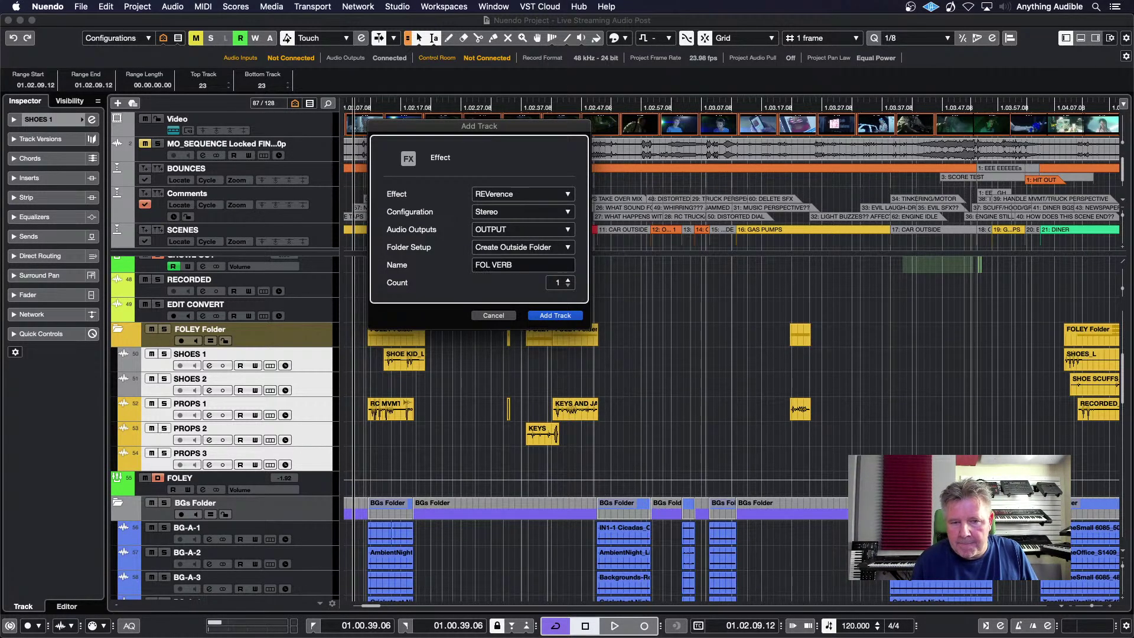
key("Return")
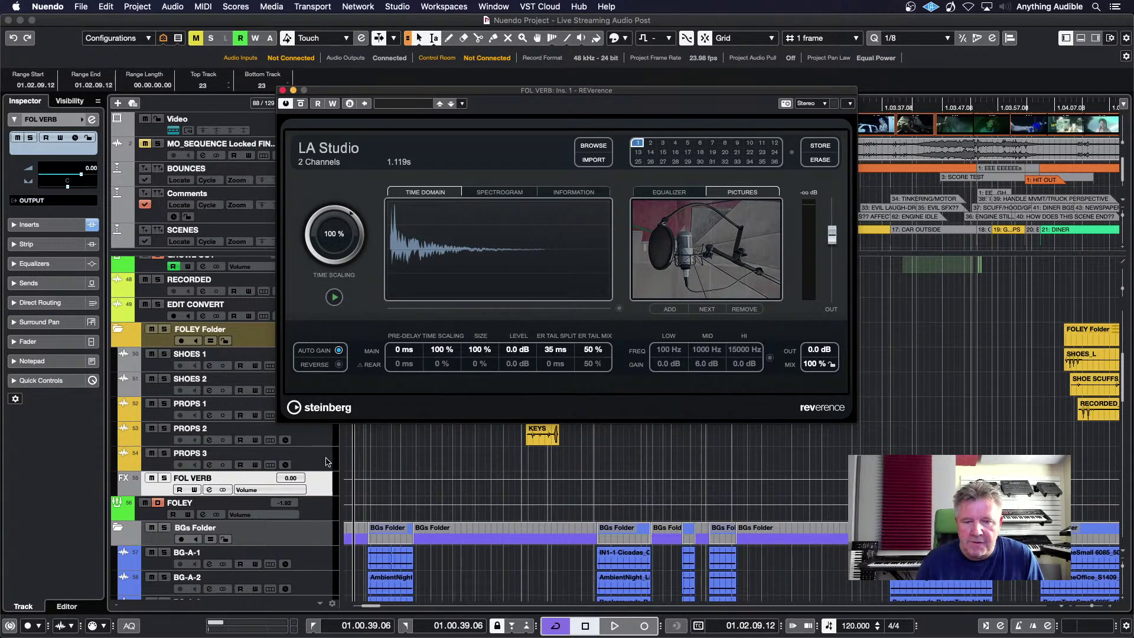
Step: Examine the sends of the PROPS 3, PROPS 2 and PROPS 1 tracks, and select the FOLEY group track
left_click(323, 458)
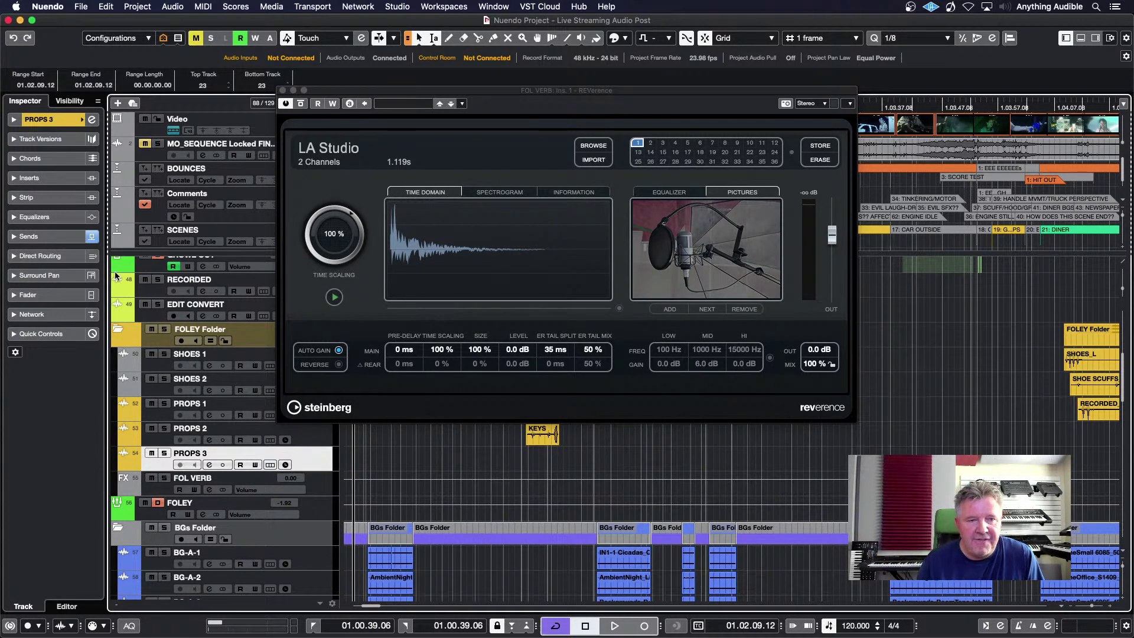
left_click(77, 240)
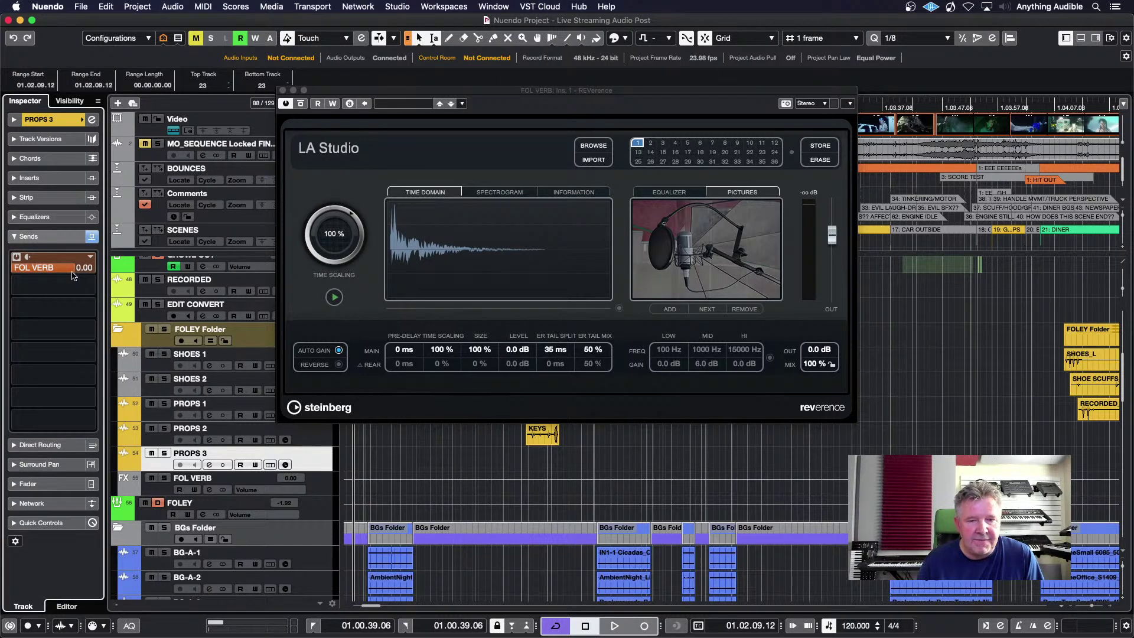
left_click(168, 443)
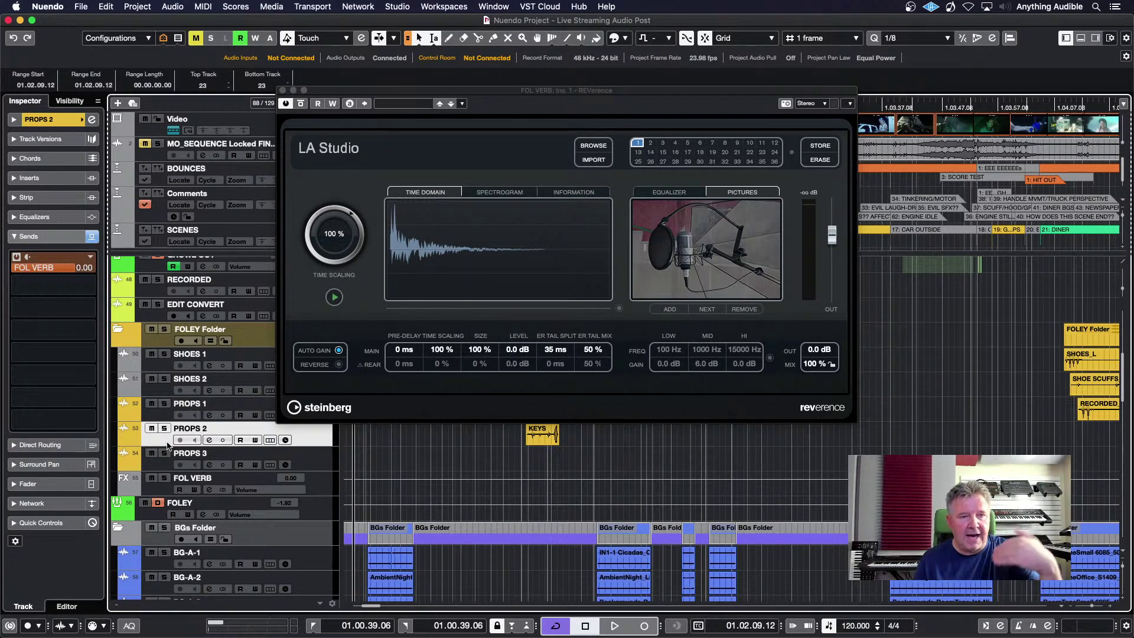
left_click(163, 417)
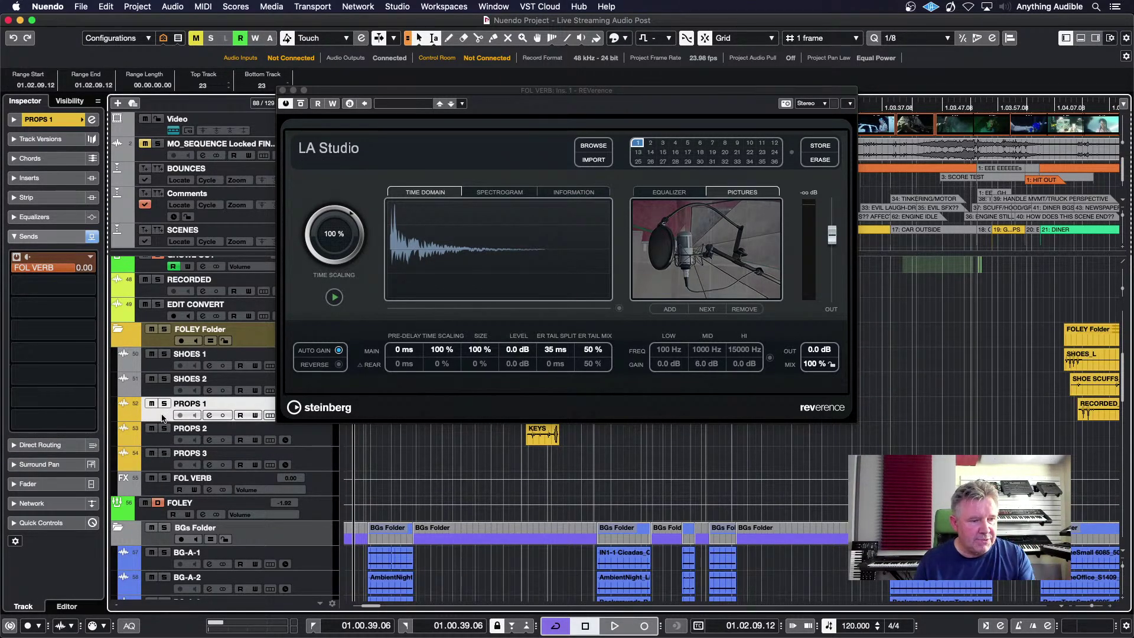
left_click(160, 519)
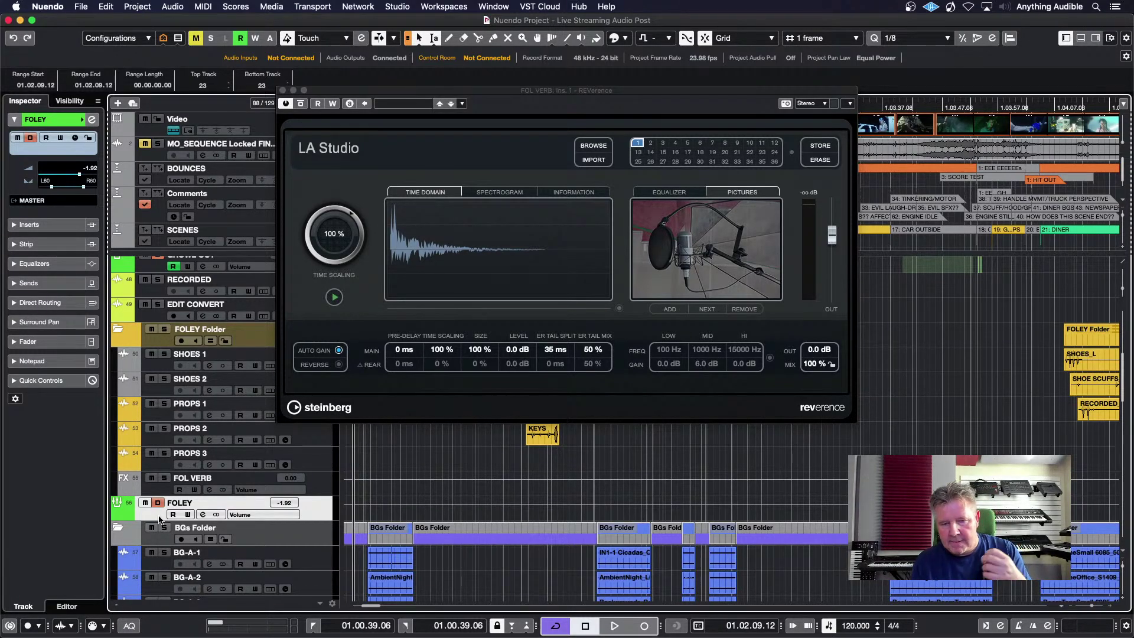
Step: Review the track types that can be added from the FOLEY group track and close the REVerence plug-in window
left_click(16, 285)
left_click(15, 197)
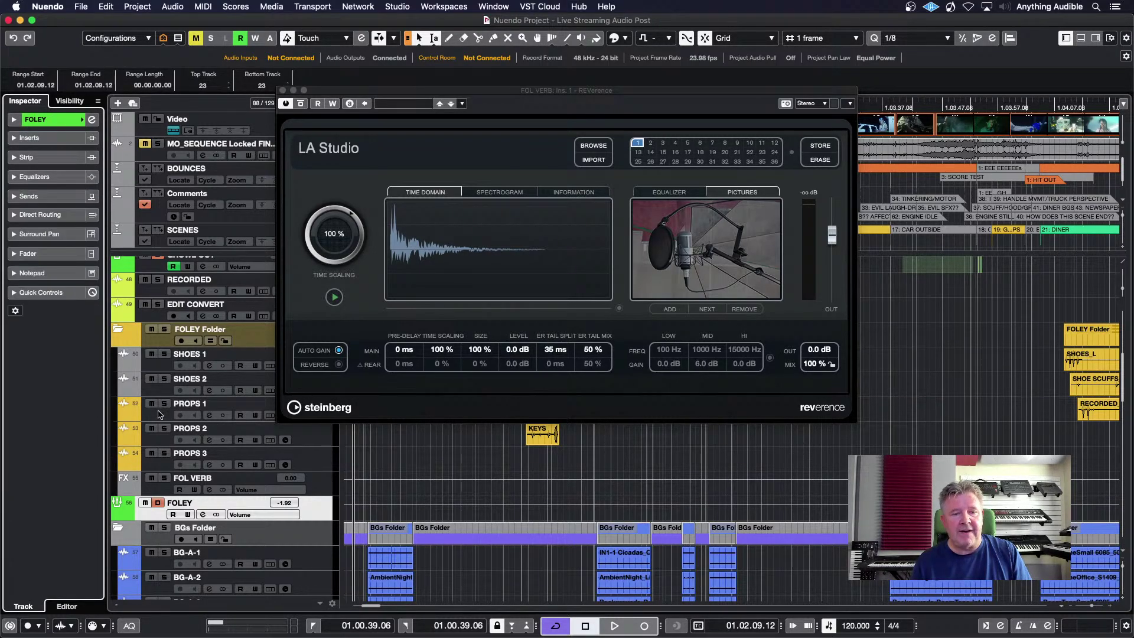
right_click(154, 516)
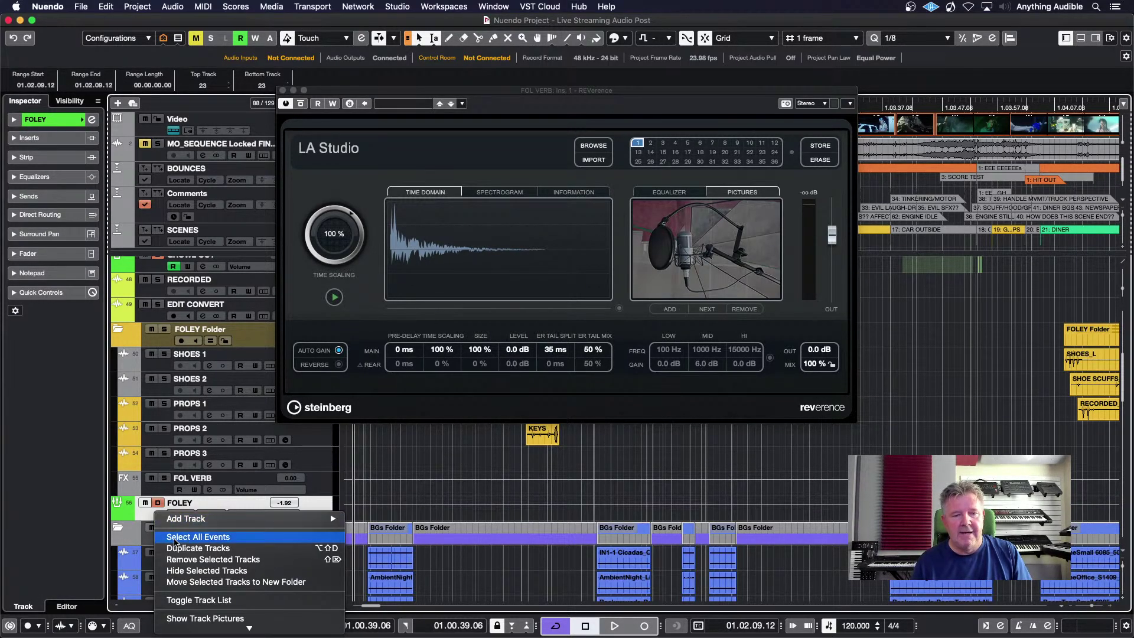
mouse_move(177, 519)
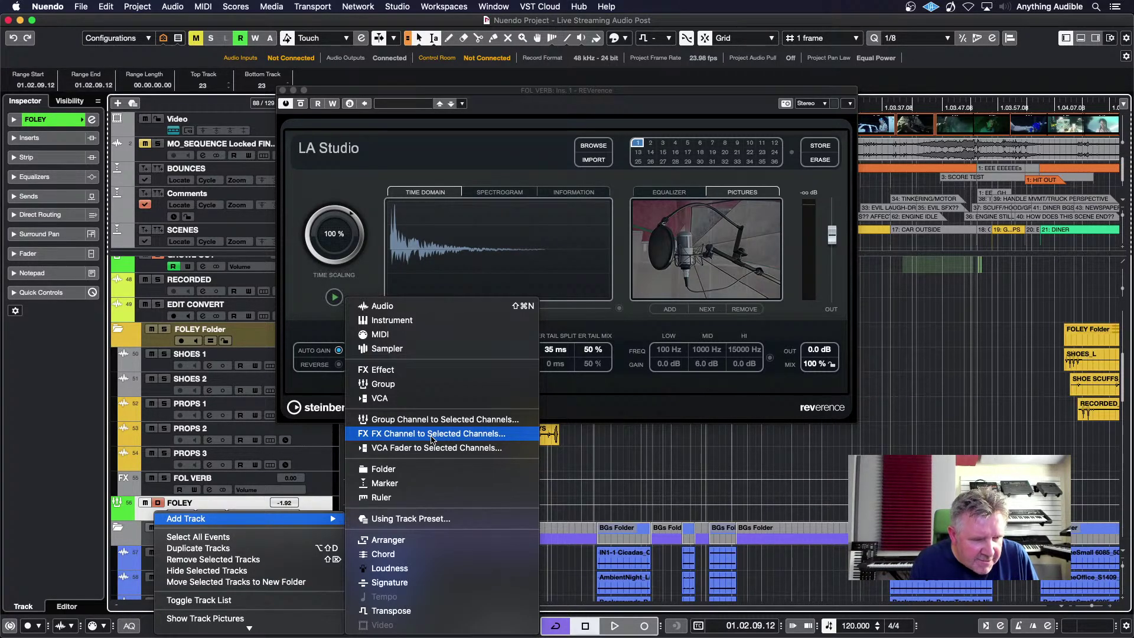
left_click(282, 93)
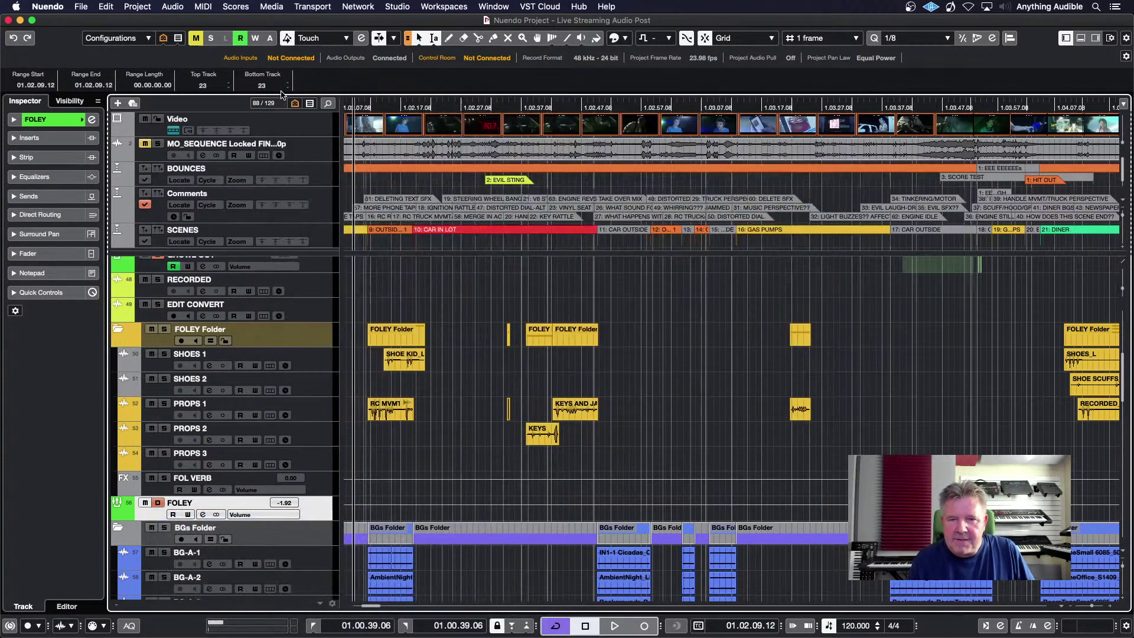
Step: Examine the event details of the KEYS clip on the PROPS 2 track and deselect the clip
left_click(543, 345)
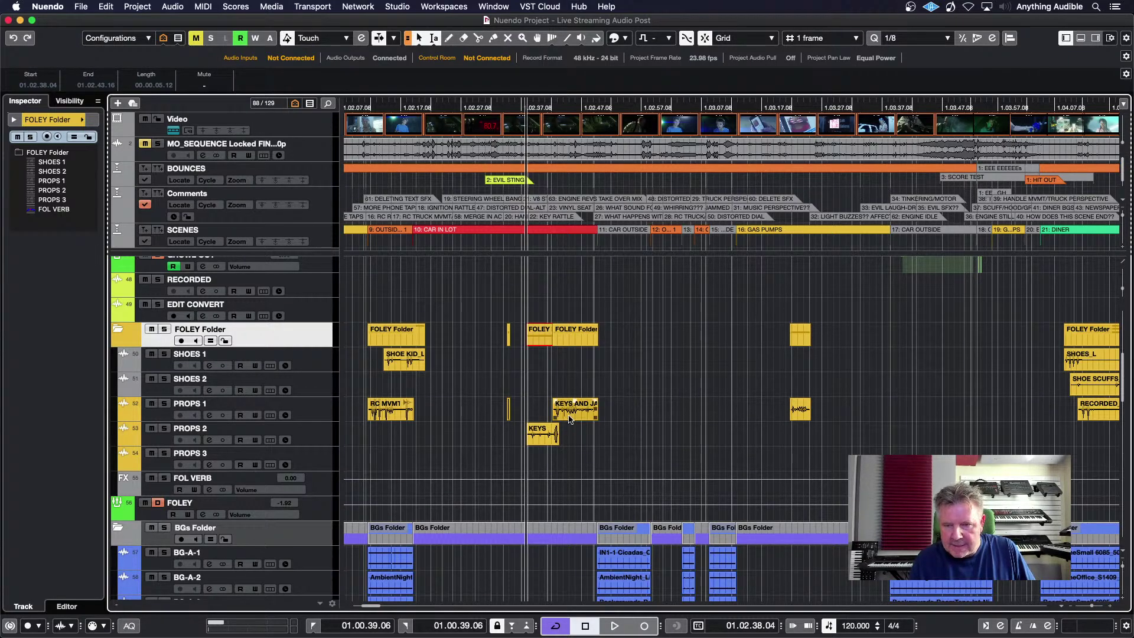
left_click(538, 437)
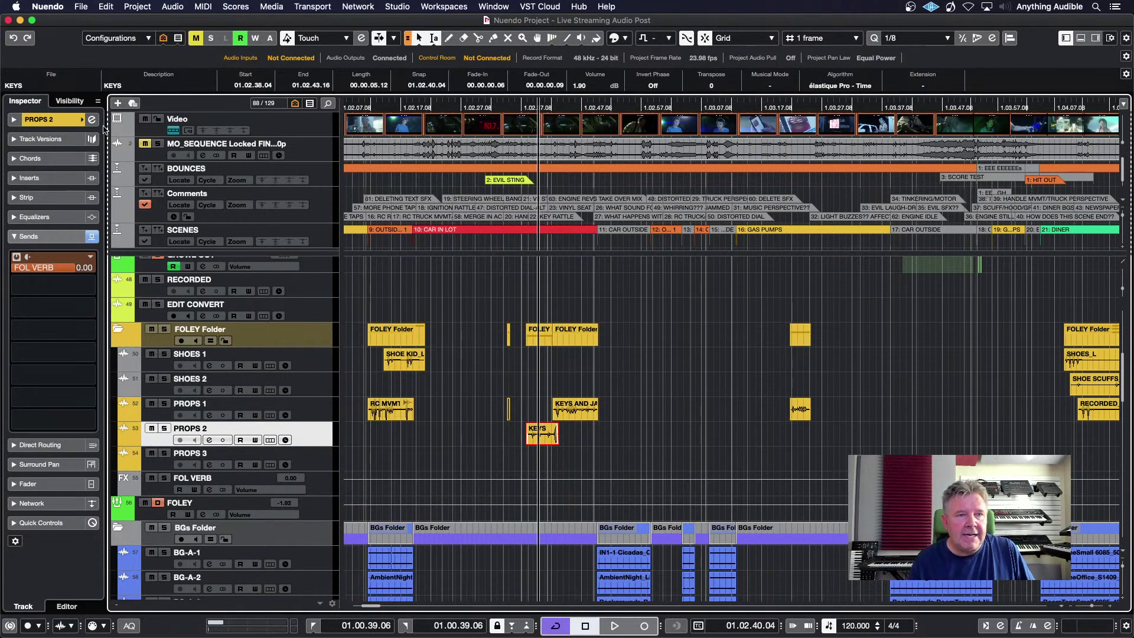
left_click(51, 83)
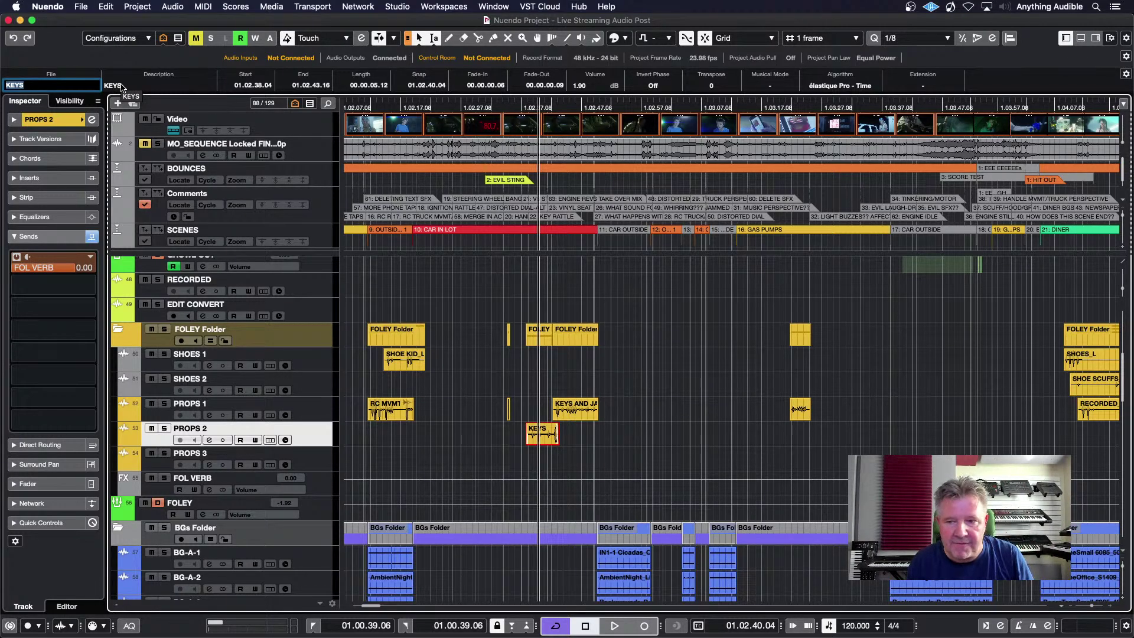
left_click(593, 389)
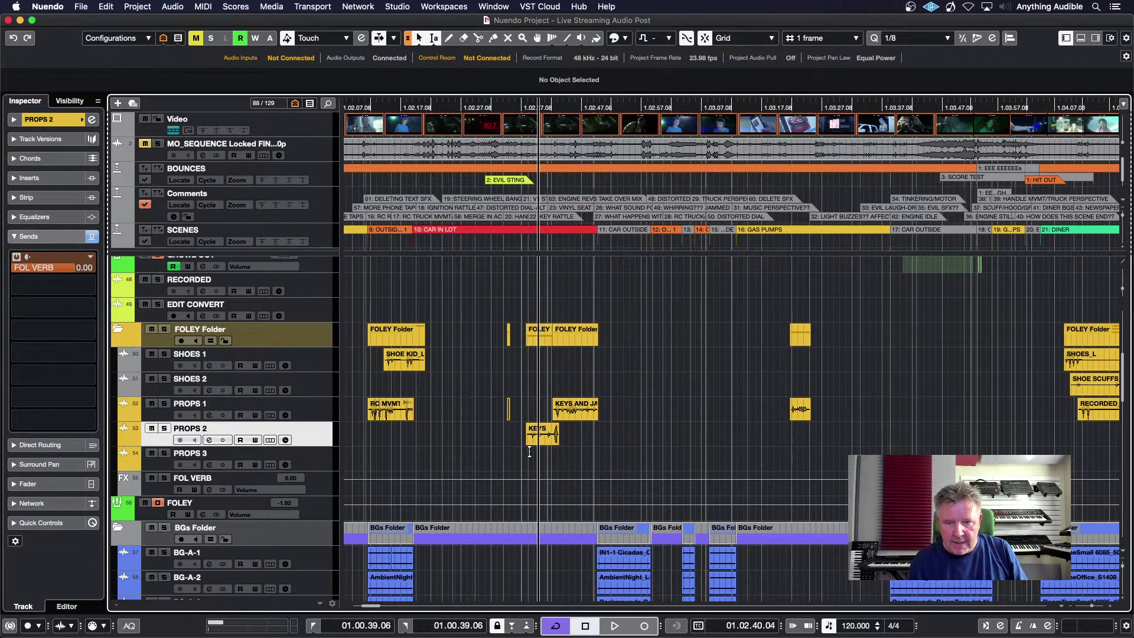
Step: Open the Markers window and widen it over the middle of the arrangement
scroll(485, 511, "down", 10)
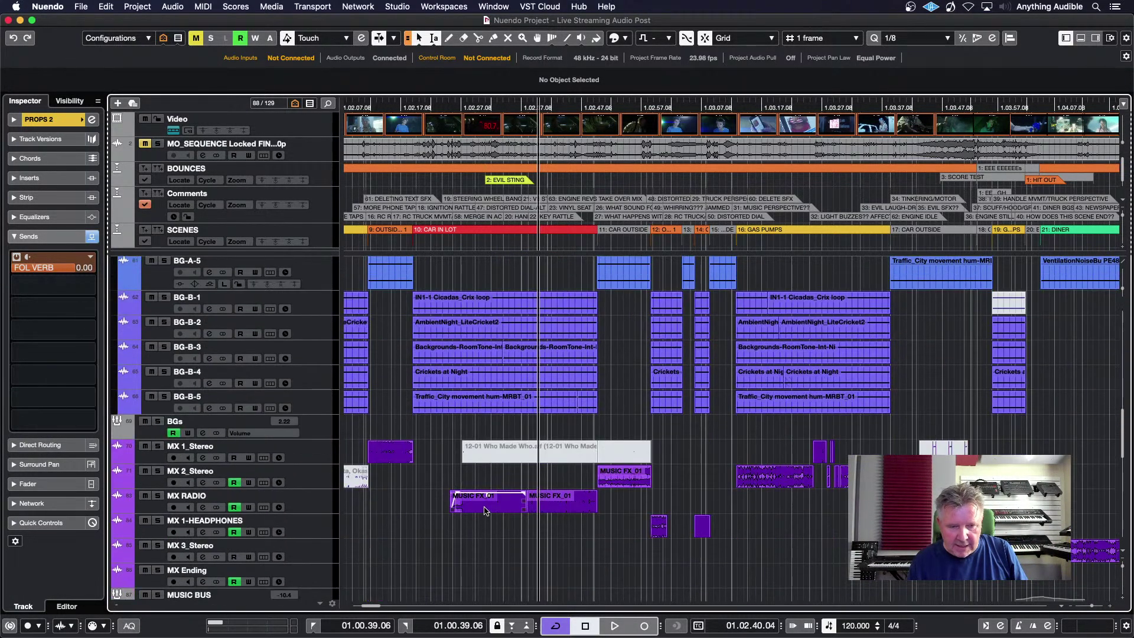
scroll(485, 511, "down", 10)
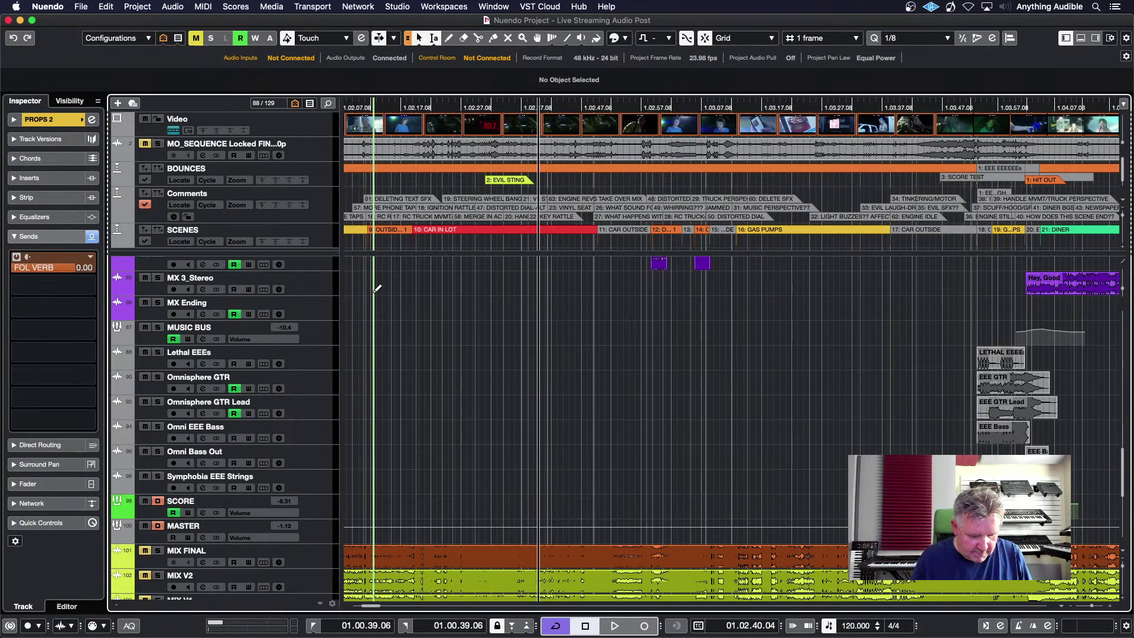
key("super+m")
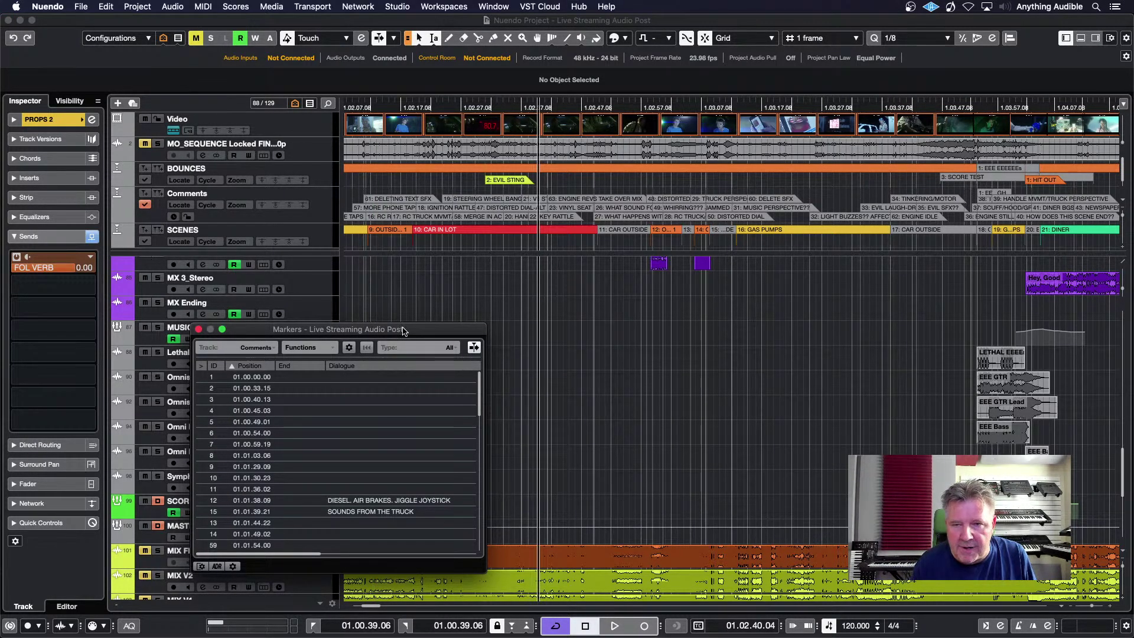
left_click_drag(403, 331, 588, 272)
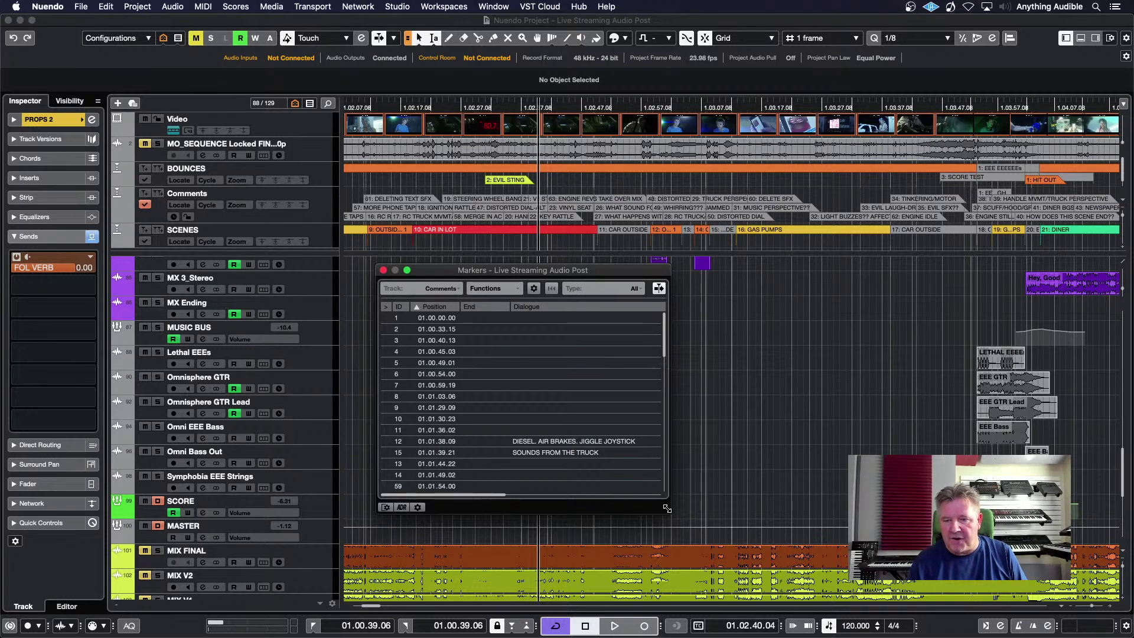
left_click_drag(667, 508, 831, 485)
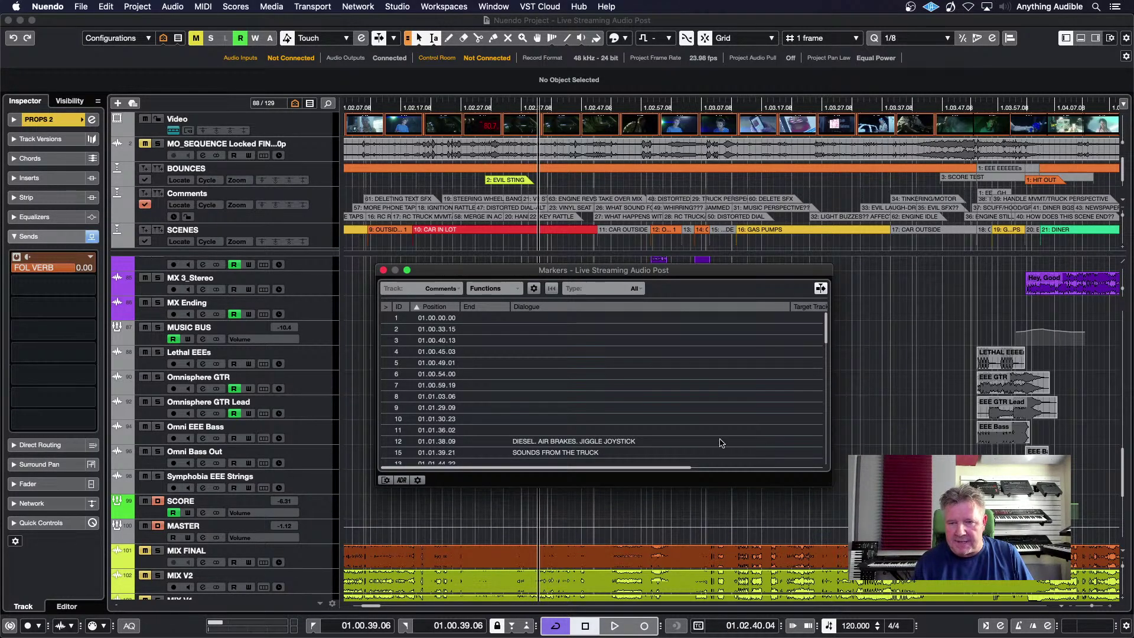
Step: Show the ADR controls of the Markers window and hide them again
left_click(402, 480)
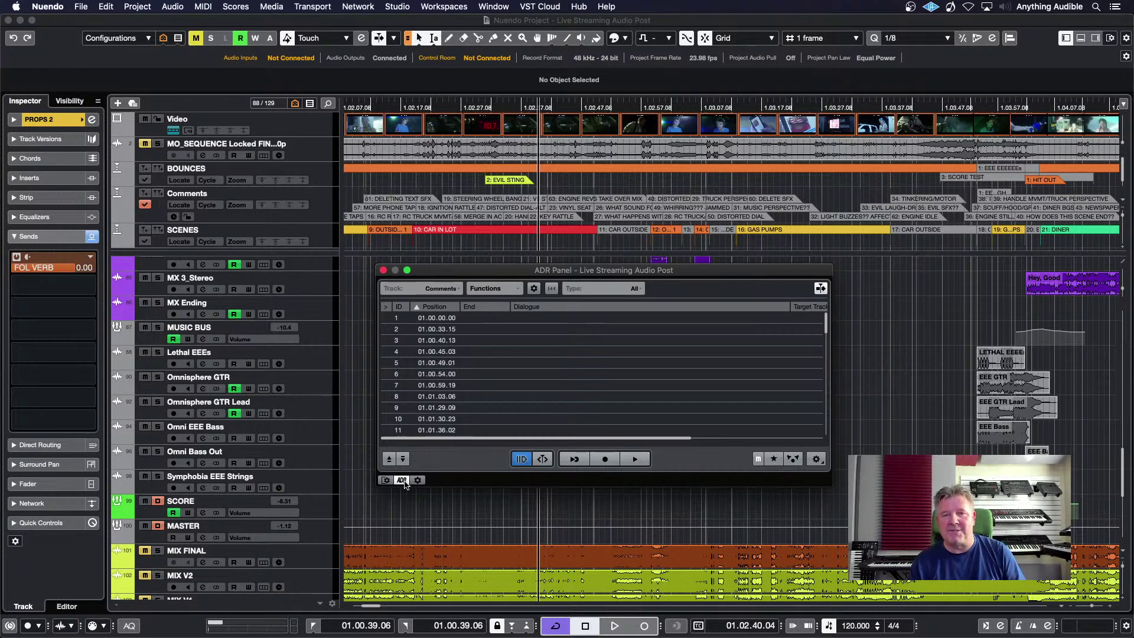
left_click(402, 481)
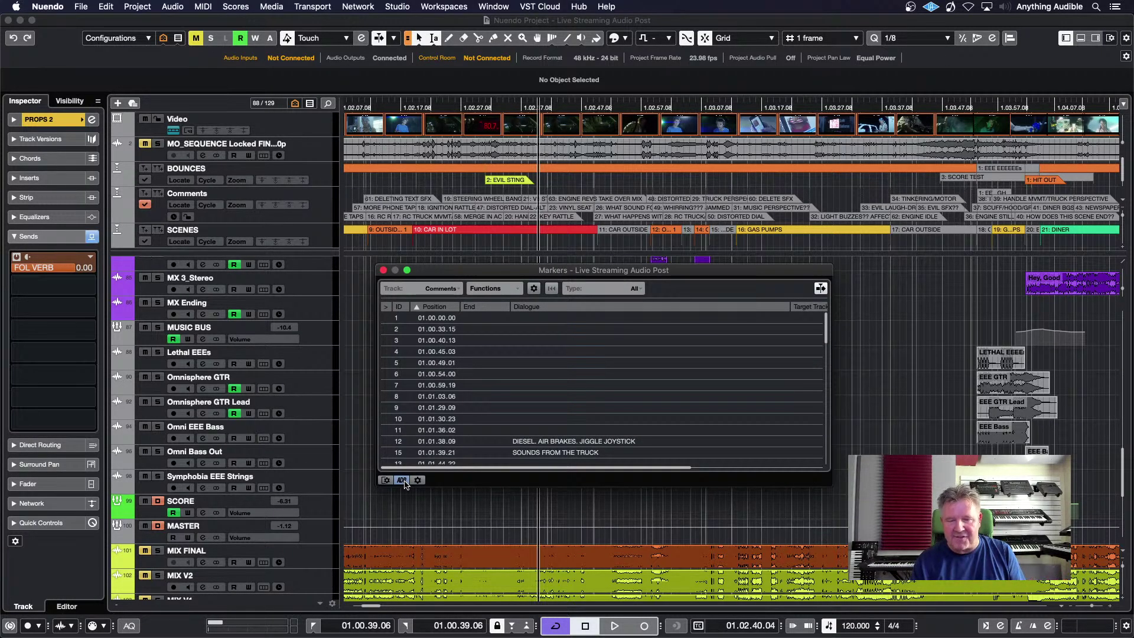
left_click(403, 481)
left_click(403, 481)
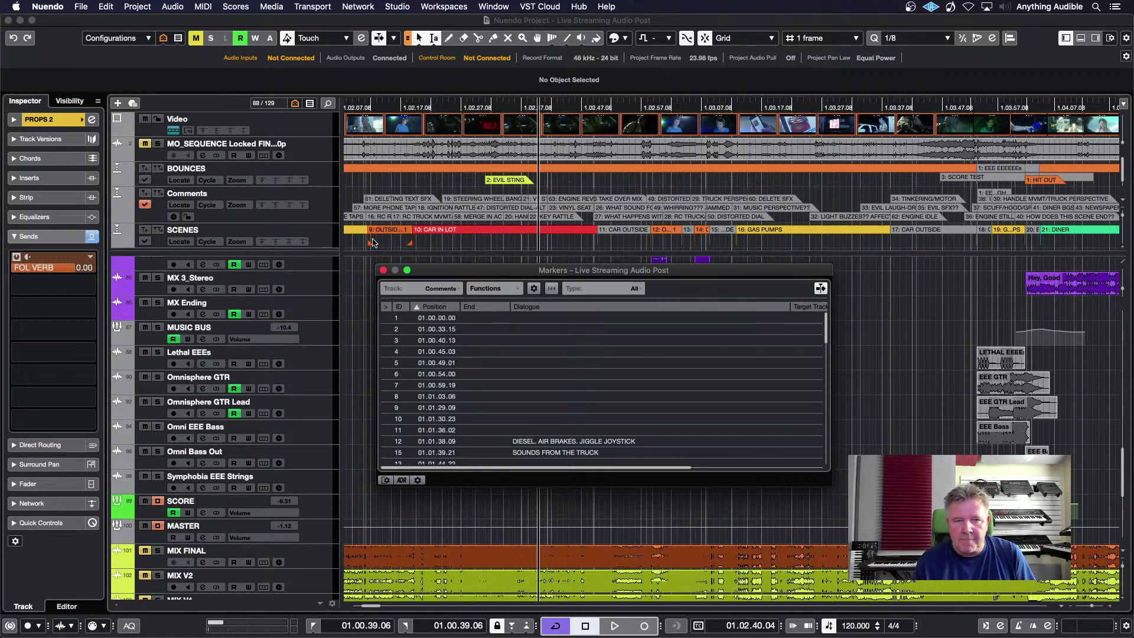
Step: Make SCENES the active marker track instead of Comments and enlarge the upper track area
left_click(329, 210)
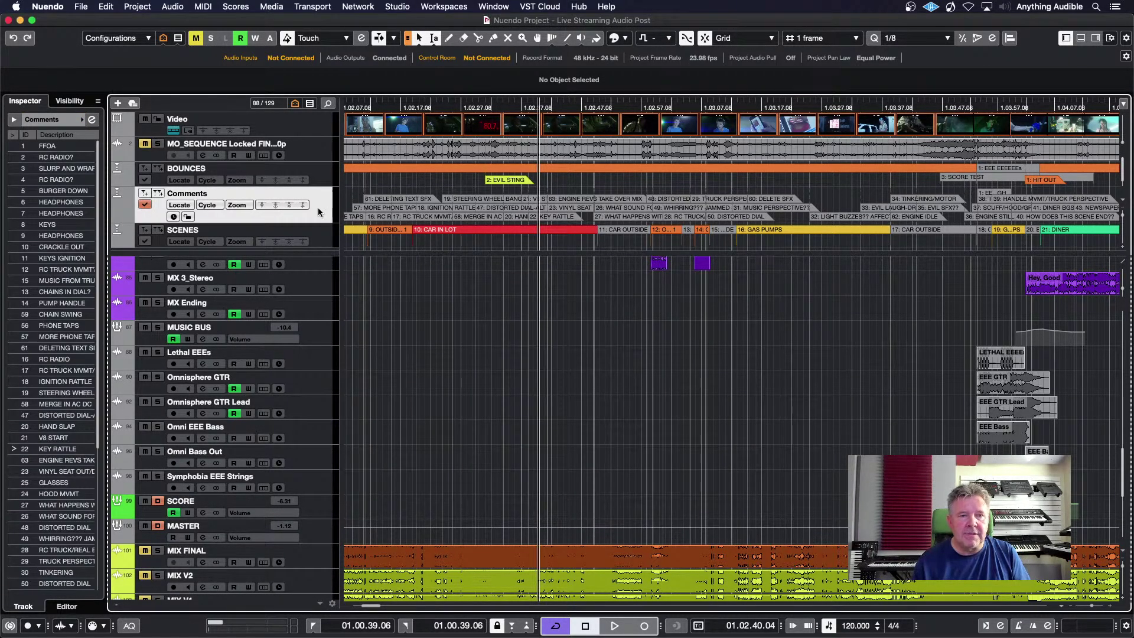
left_click(144, 205)
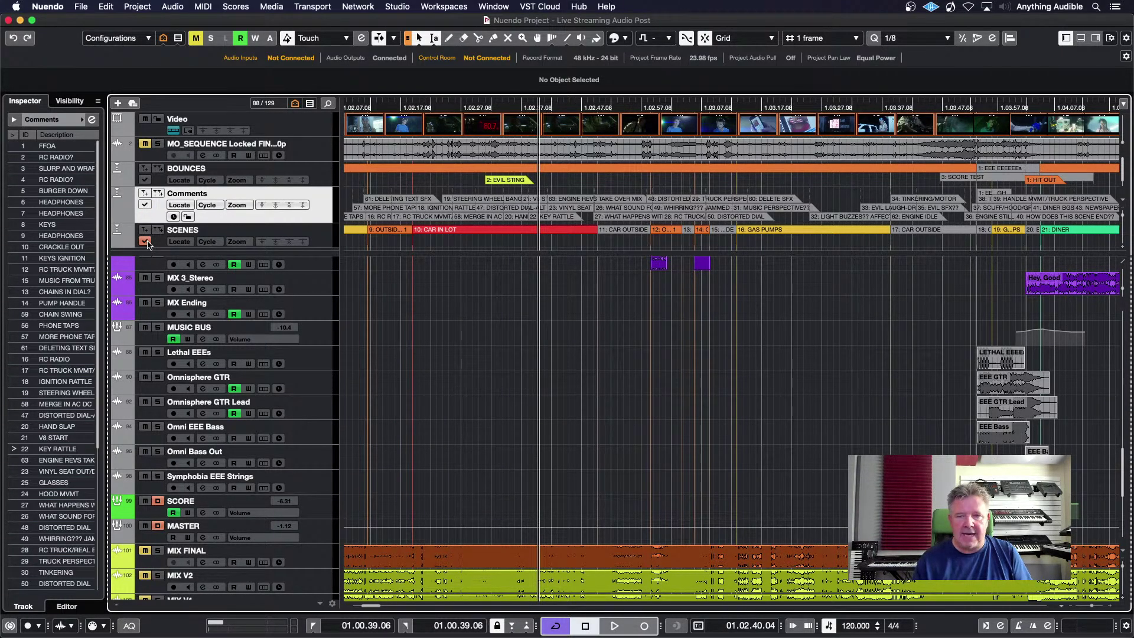
left_click_drag(234, 255, 233, 275)
Step: Examine the marker lists of the SCENES, Comments and BOUNCES marker tracks
left_click(320, 253)
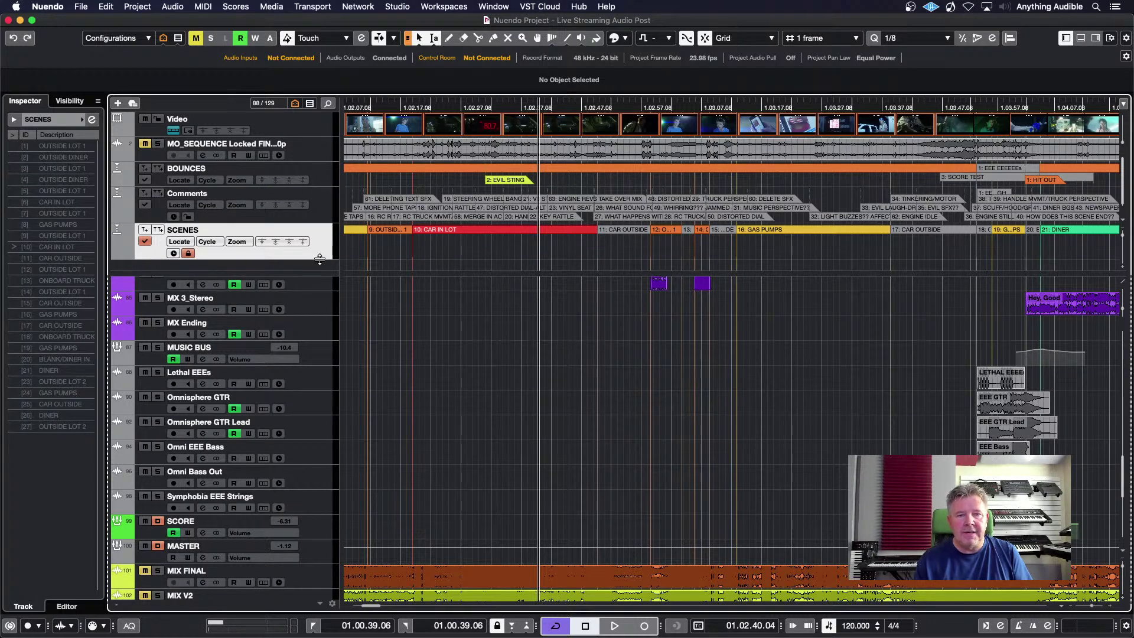
left_click(330, 217)
left_click(327, 184)
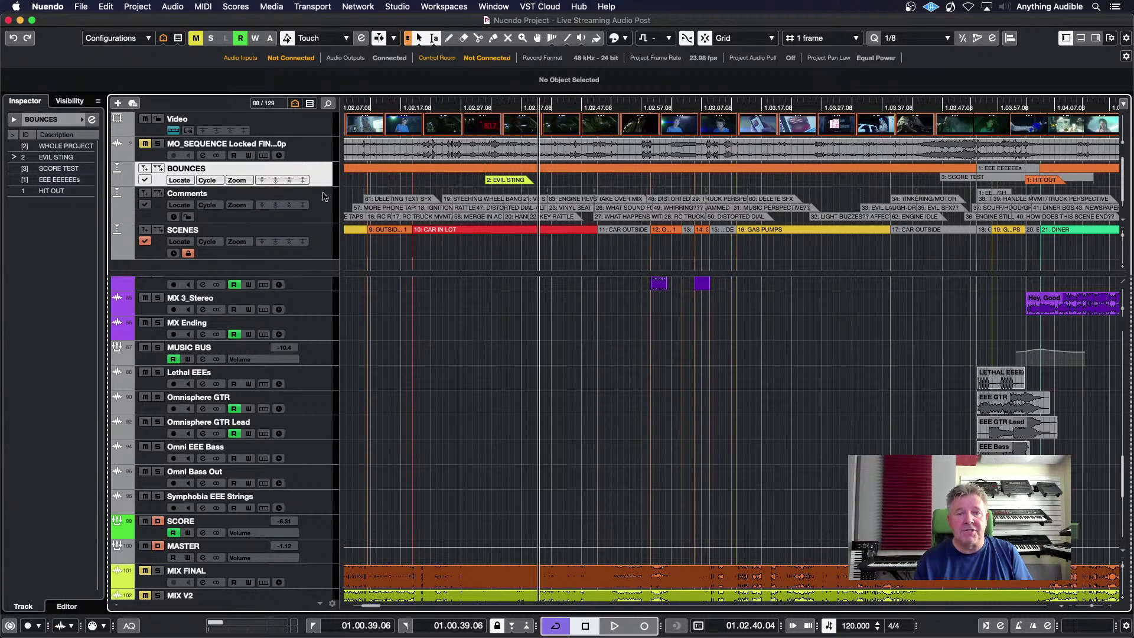
left_click(326, 207)
left_click(325, 240)
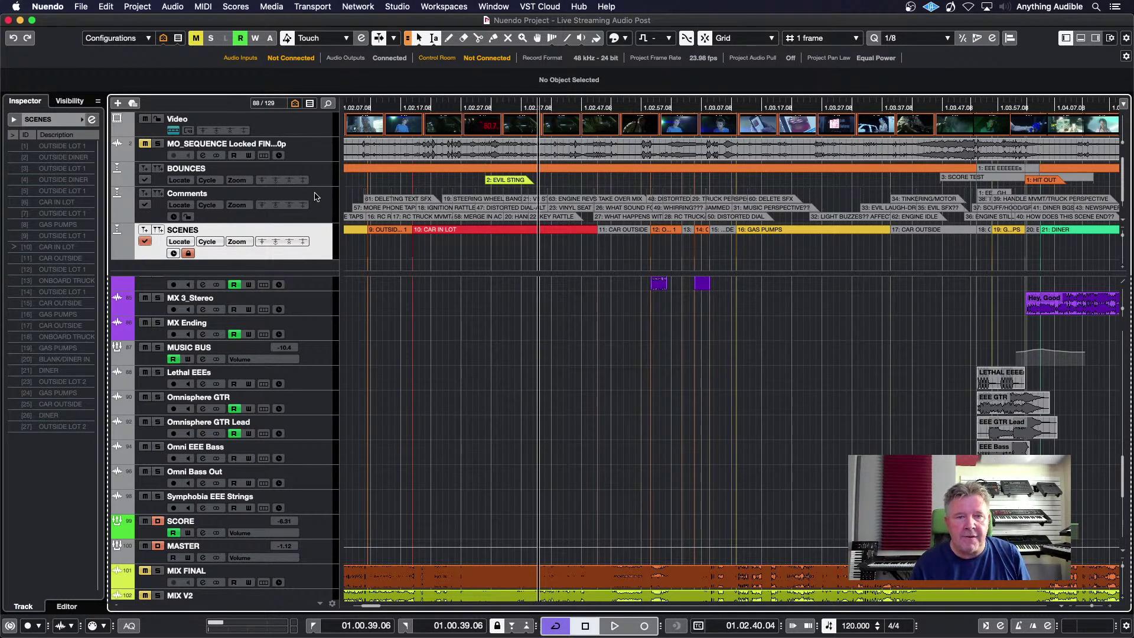
Step: Make Comments the active marker track again and display the Markers window
left_click(321, 210)
left_click(145, 206)
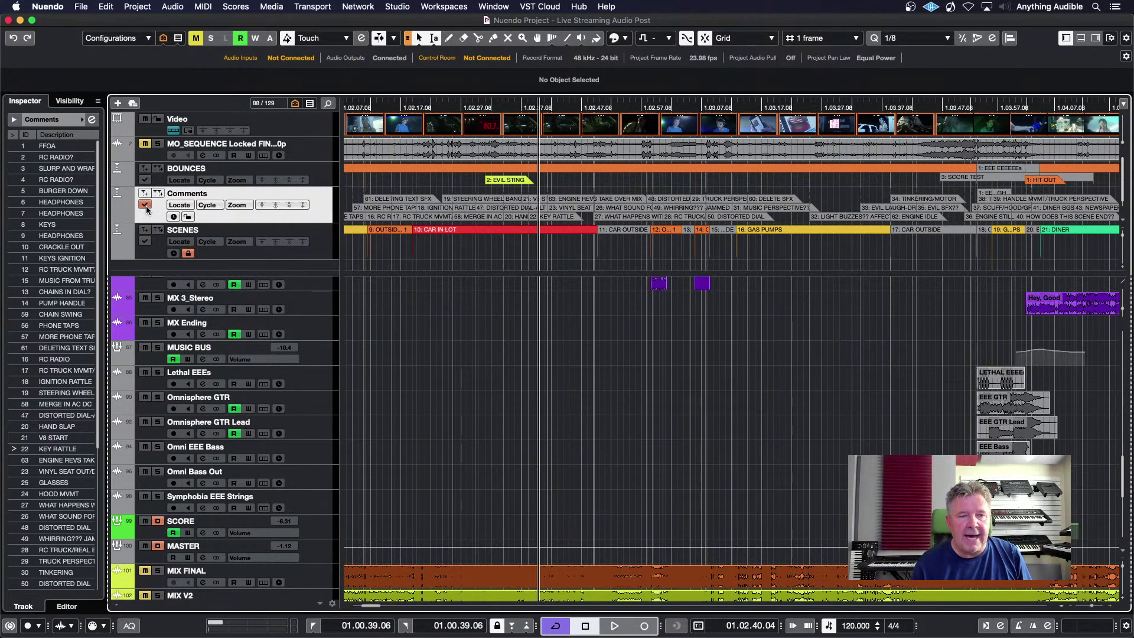
key("super+m")
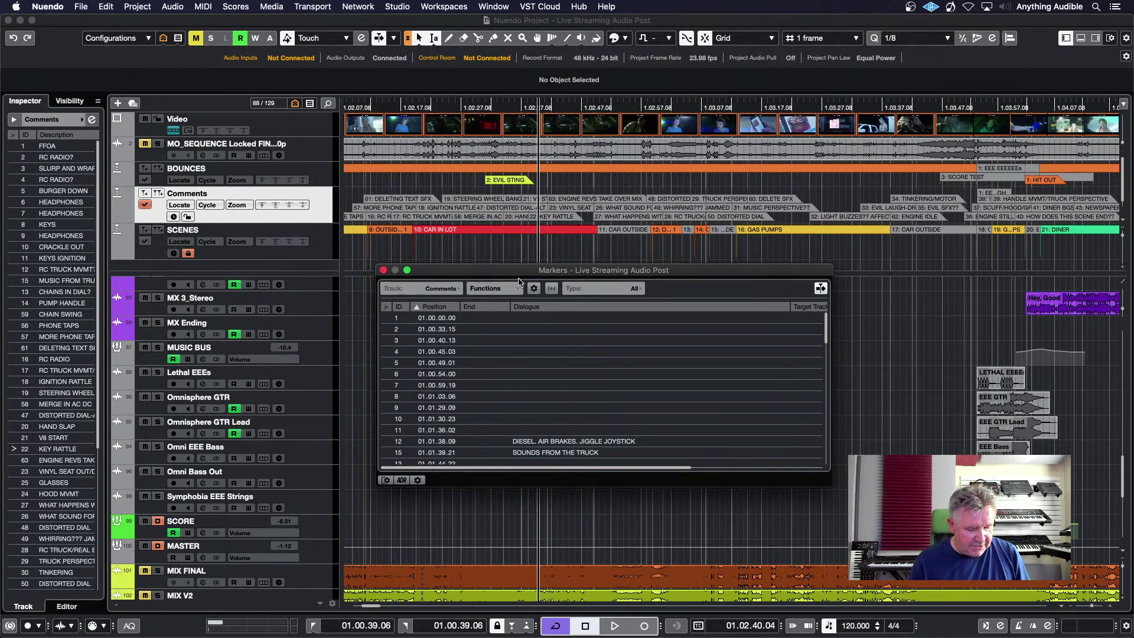
key("super+m")
key("super+m")
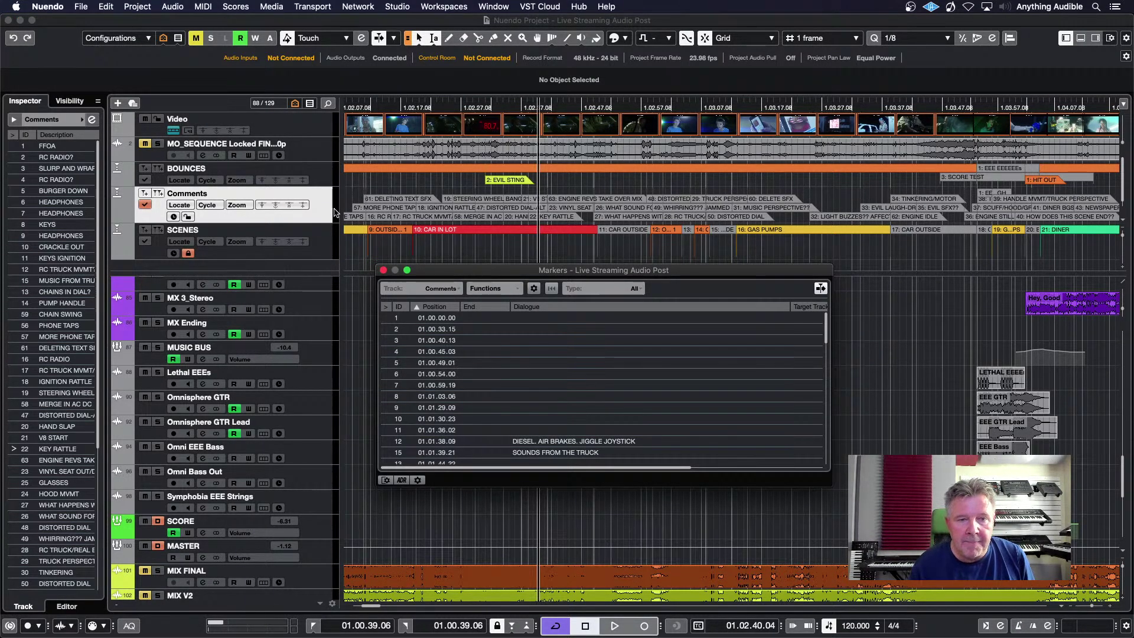
Step: Reopen the Markers window with the Comments track selected and review which marker tracks it can list
left_click(328, 182)
left_click(323, 204)
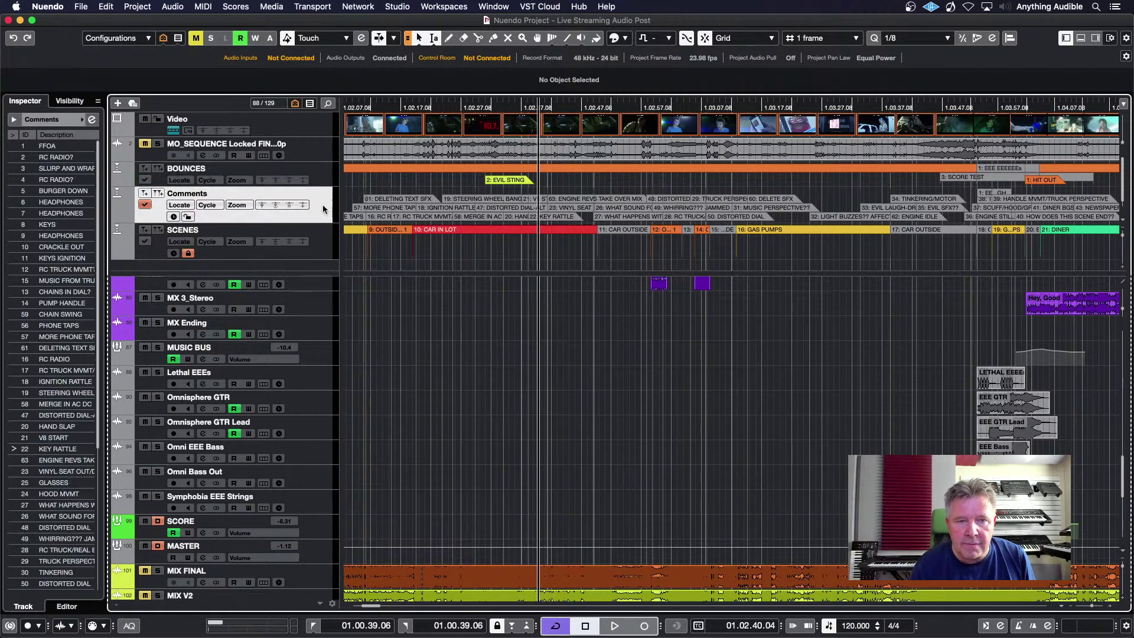
key("super+m")
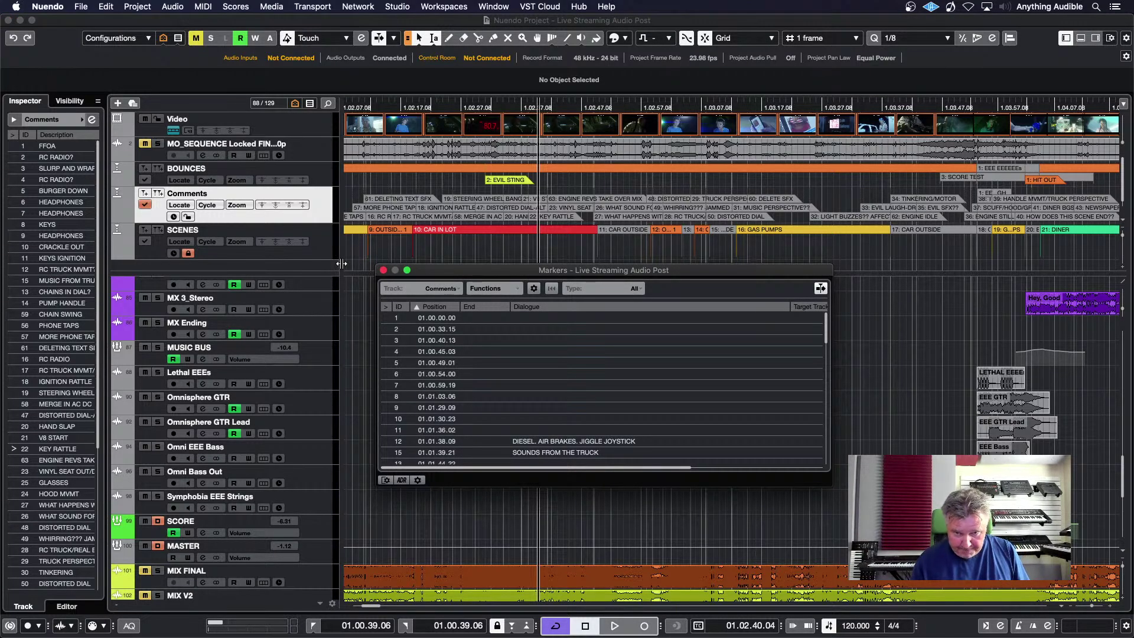
left_click(424, 289)
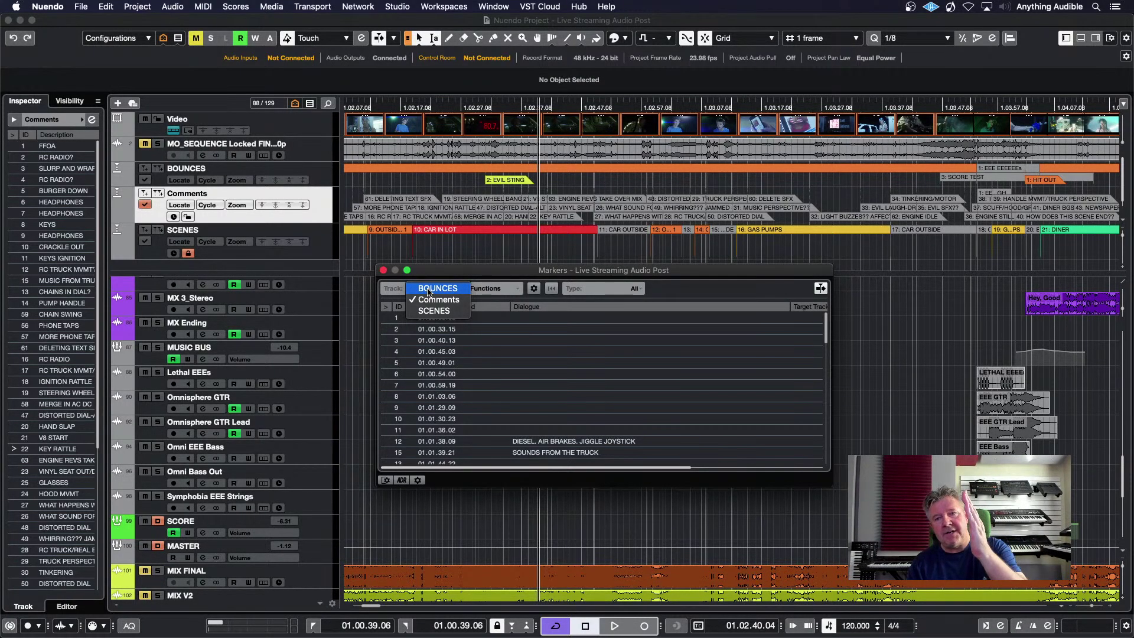
left_click(441, 254)
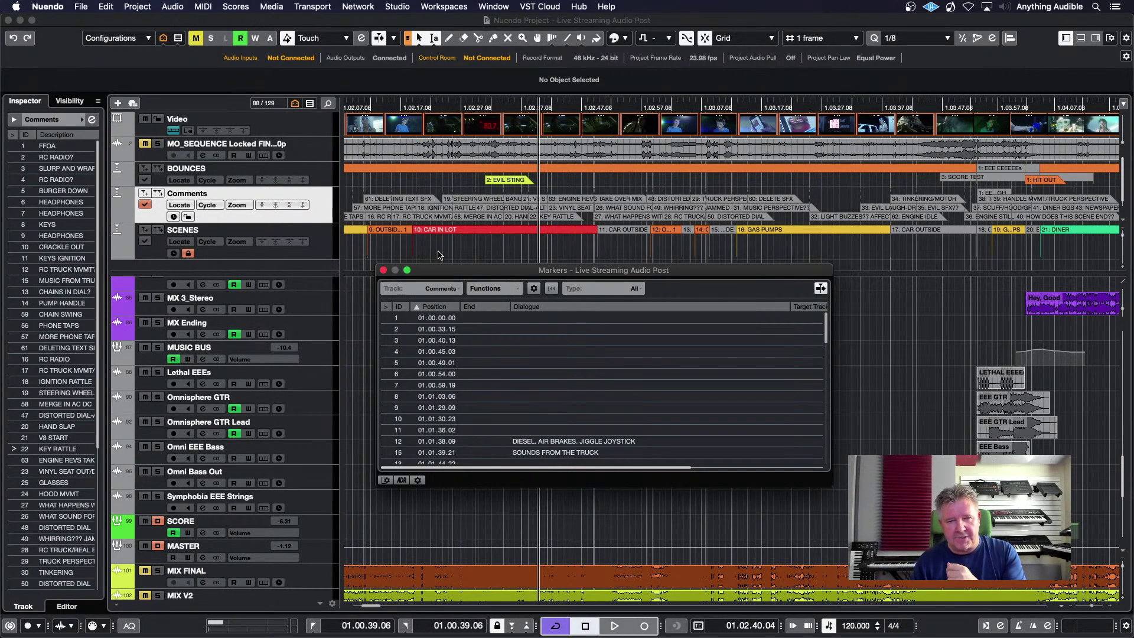
Step: Select the range 01.02.25.02 to 01.02.40.12 on the SCENES track, then set the locators to it and add a cycle marker
left_click(446, 251)
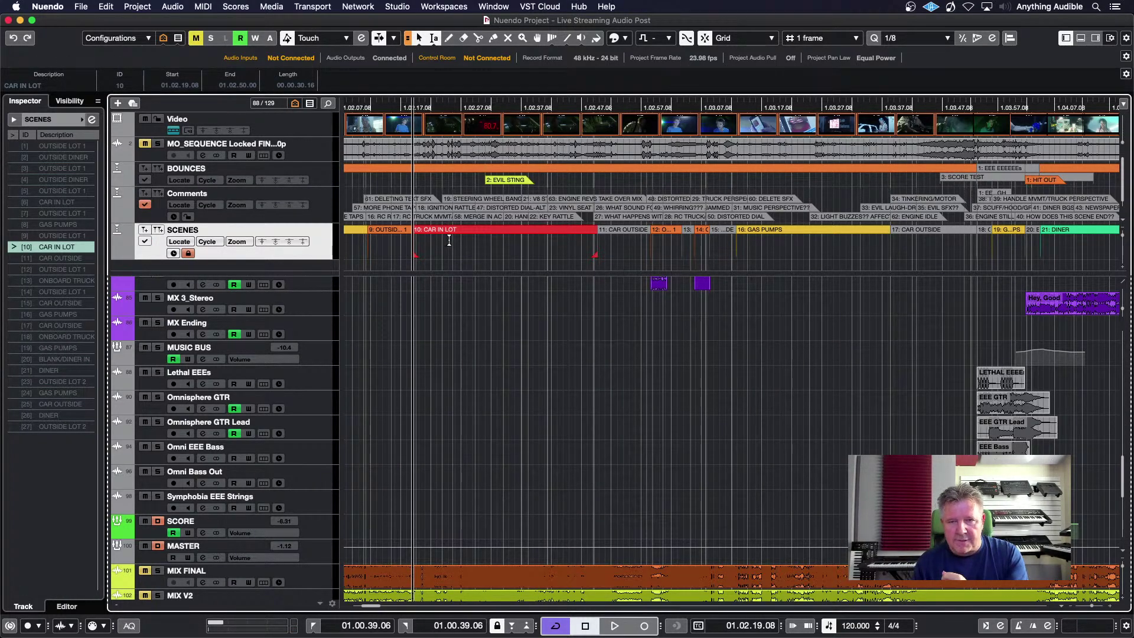
left_click_drag(448, 241, 539, 242)
key("l")
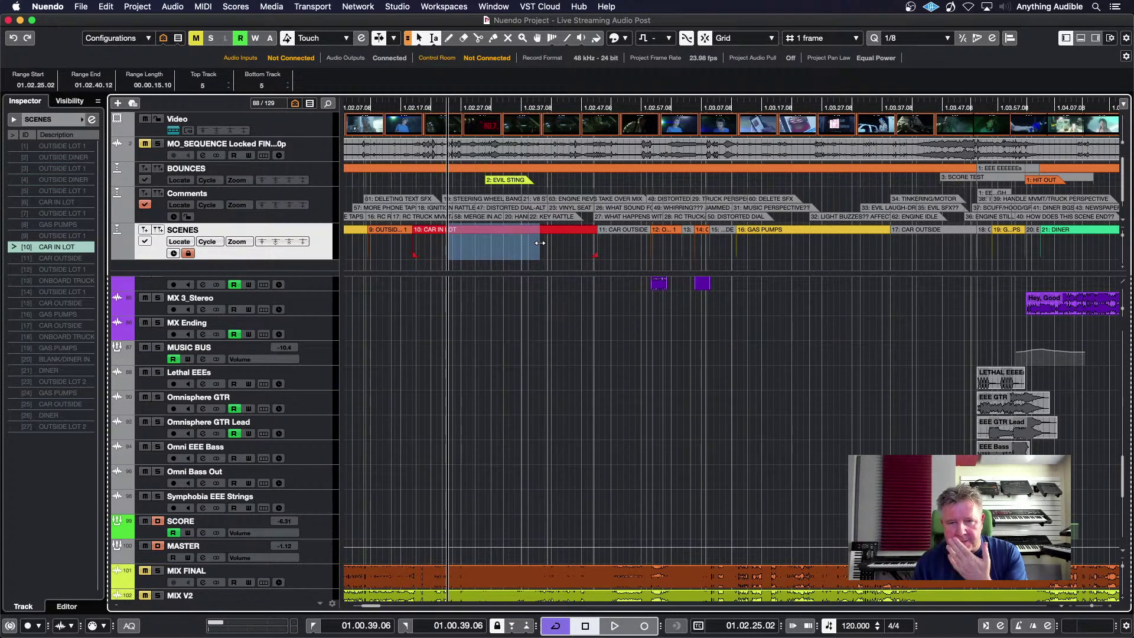
key("p")
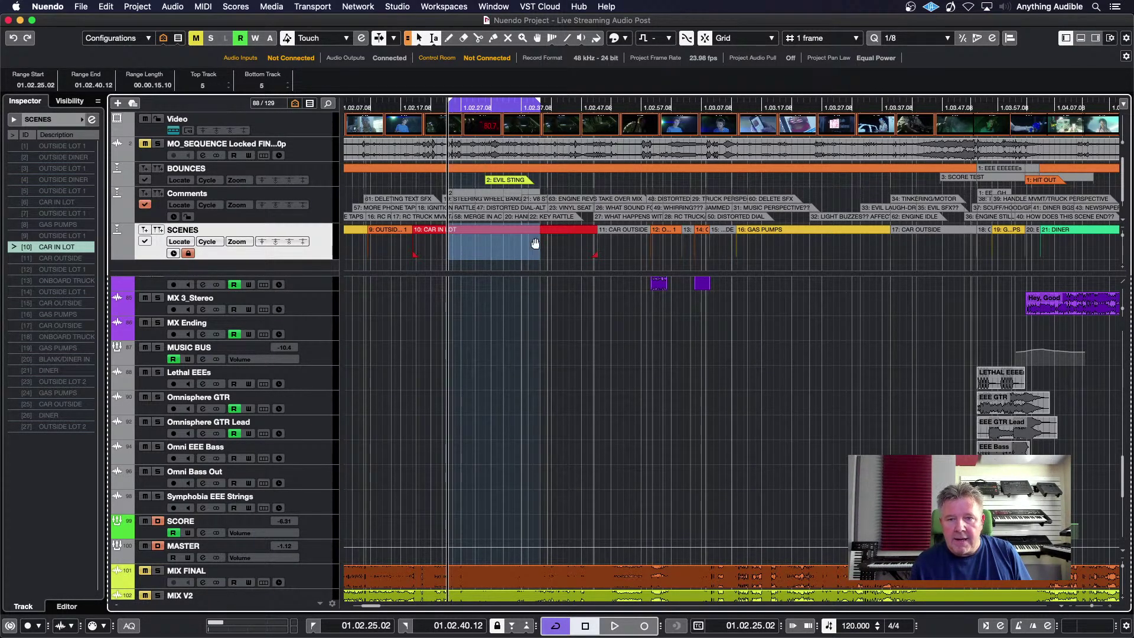
Step: Increase the height of the Comments track and select its cycle marker starting at 01.02.25.02
left_click(330, 216)
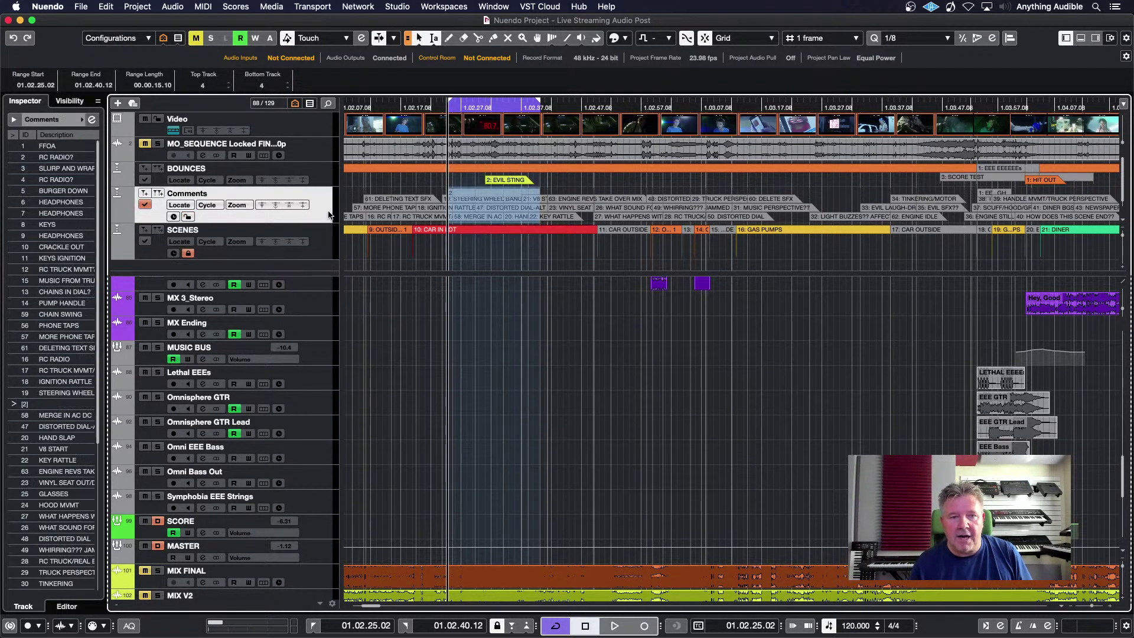
key("alt+Down")
key("alt+Down")
key("alt+Down")
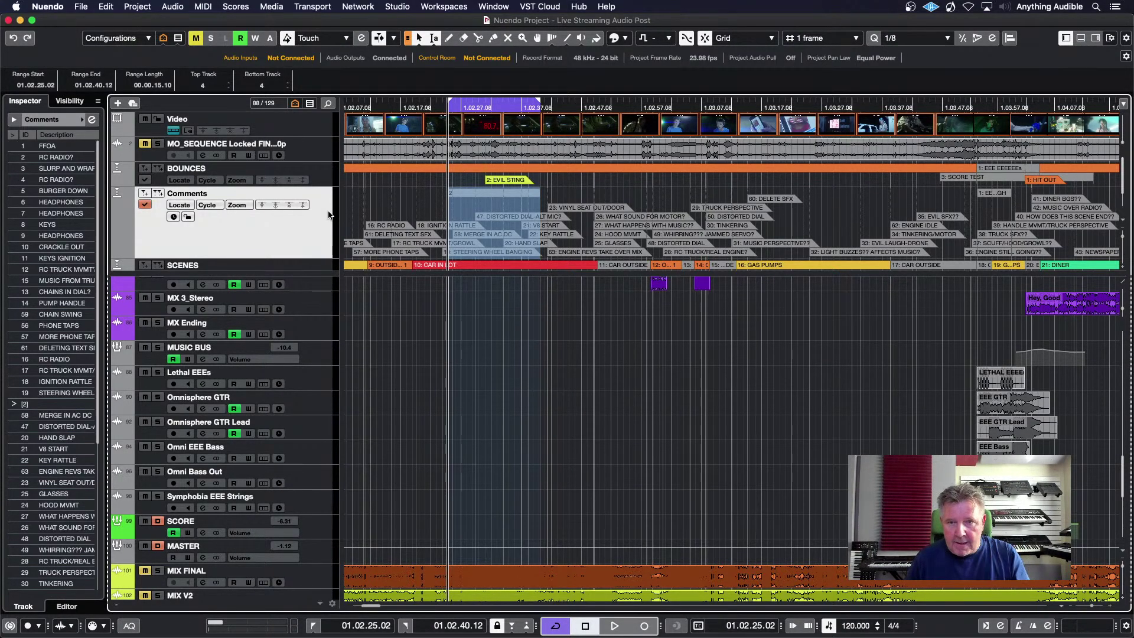
left_click(433, 209)
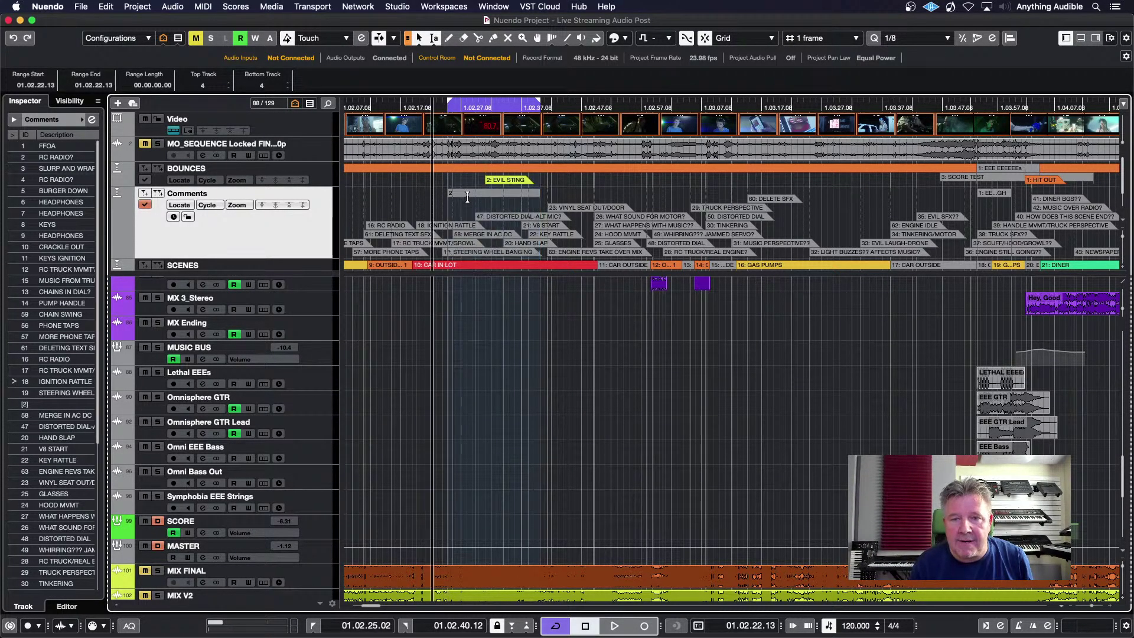
left_click(467, 195)
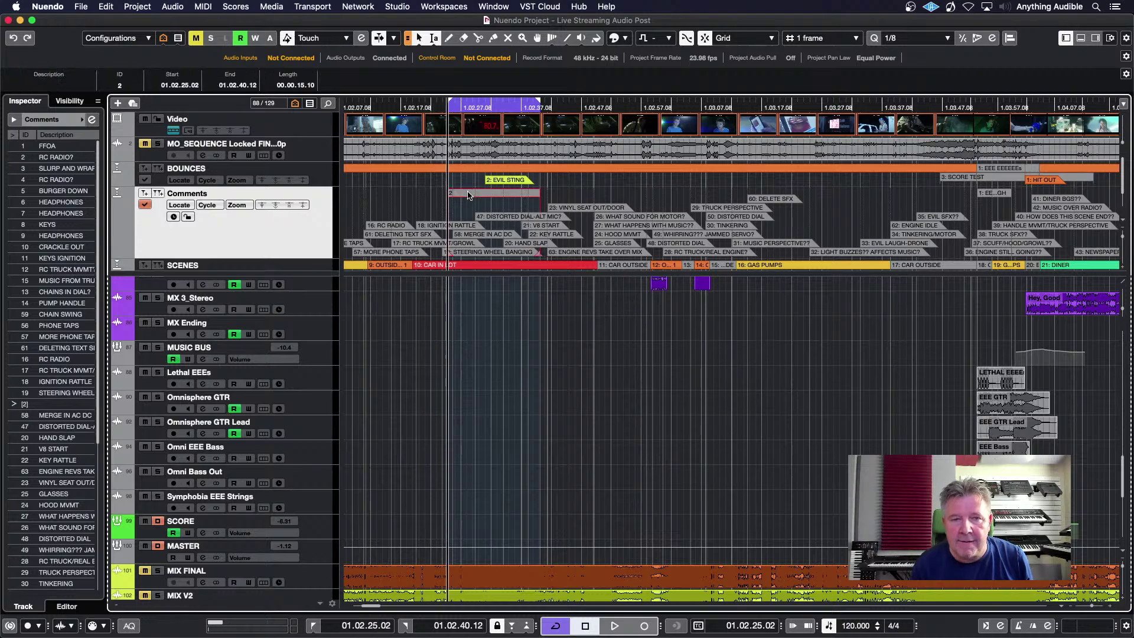
left_click(46, 86)
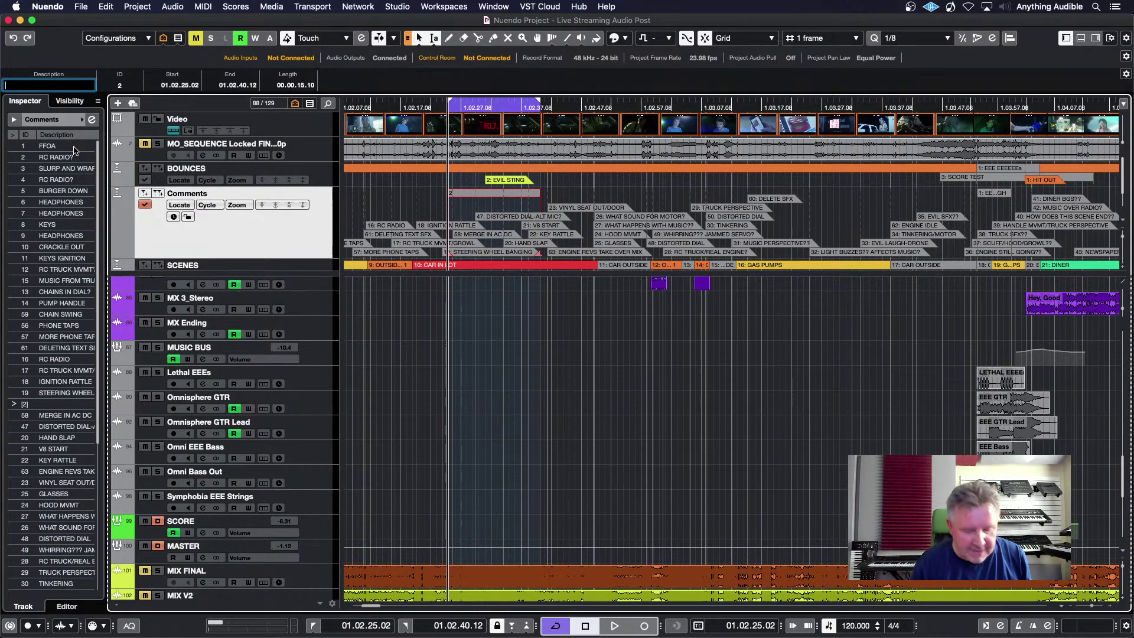
type("I")
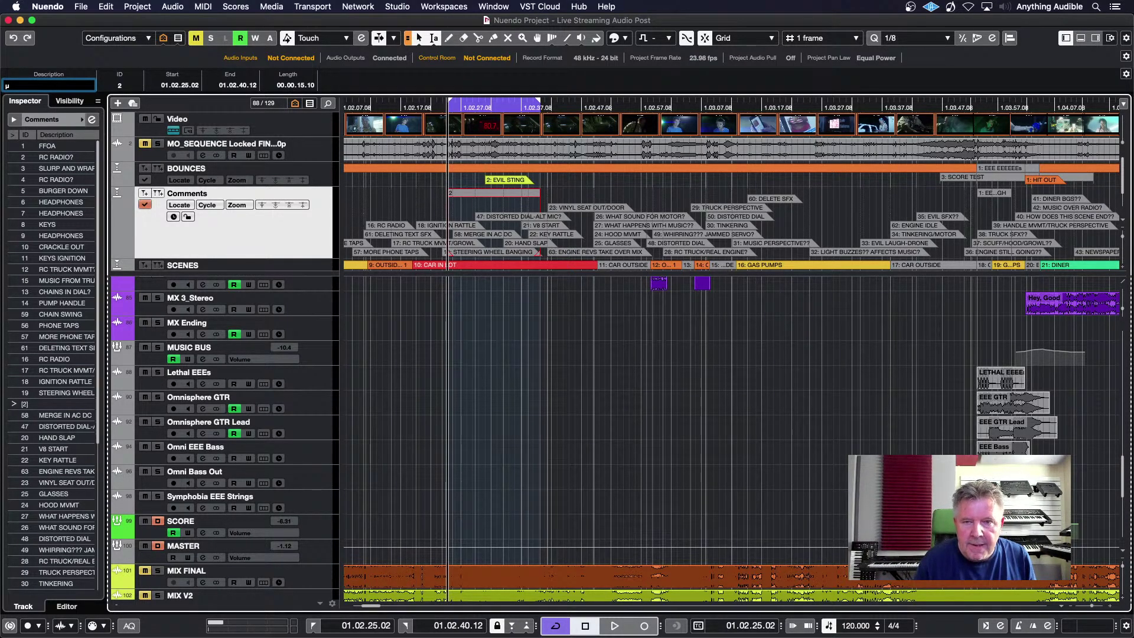
key("Escape")
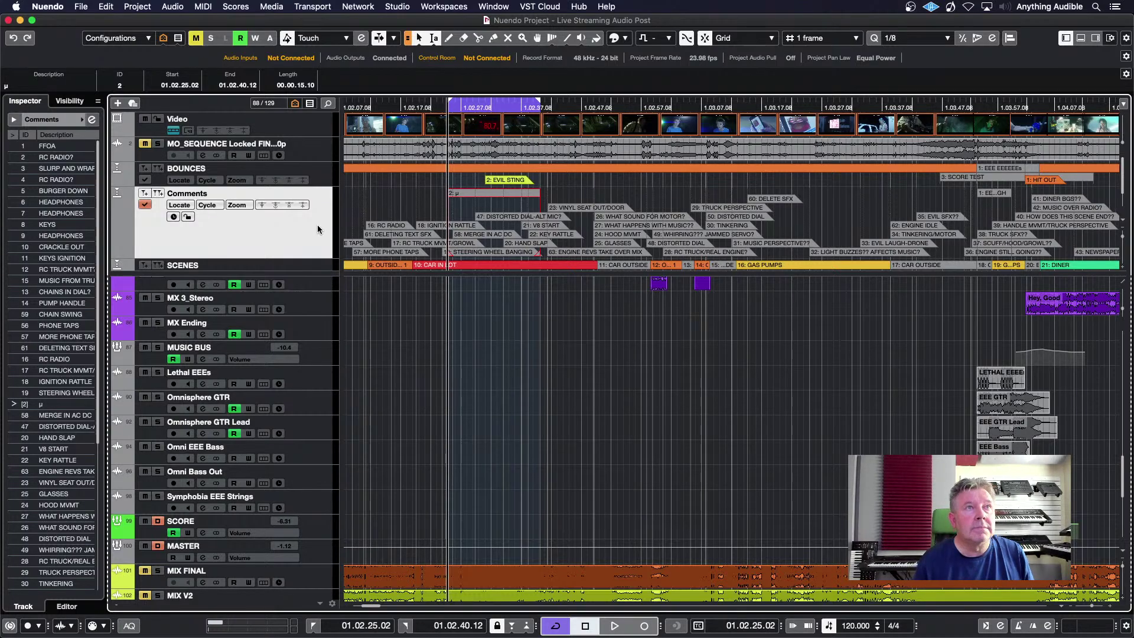
Step: Open the Markers window, locate to the cycle marker at 01.02.25.02 and open its Dialogue entry for editing
key("super+m")
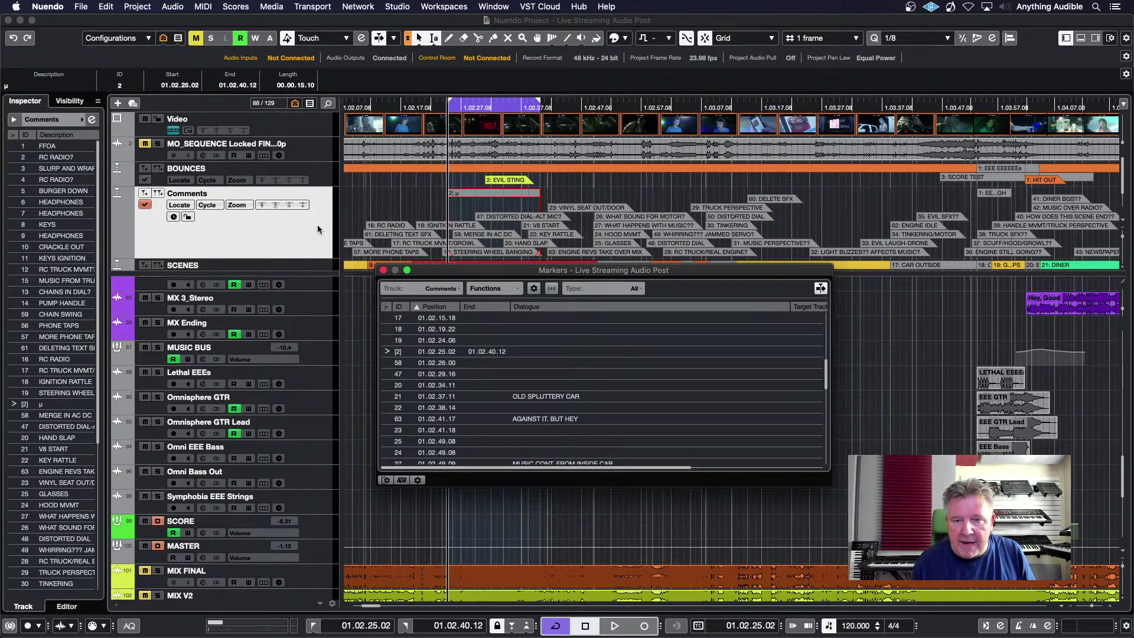
left_click(389, 352)
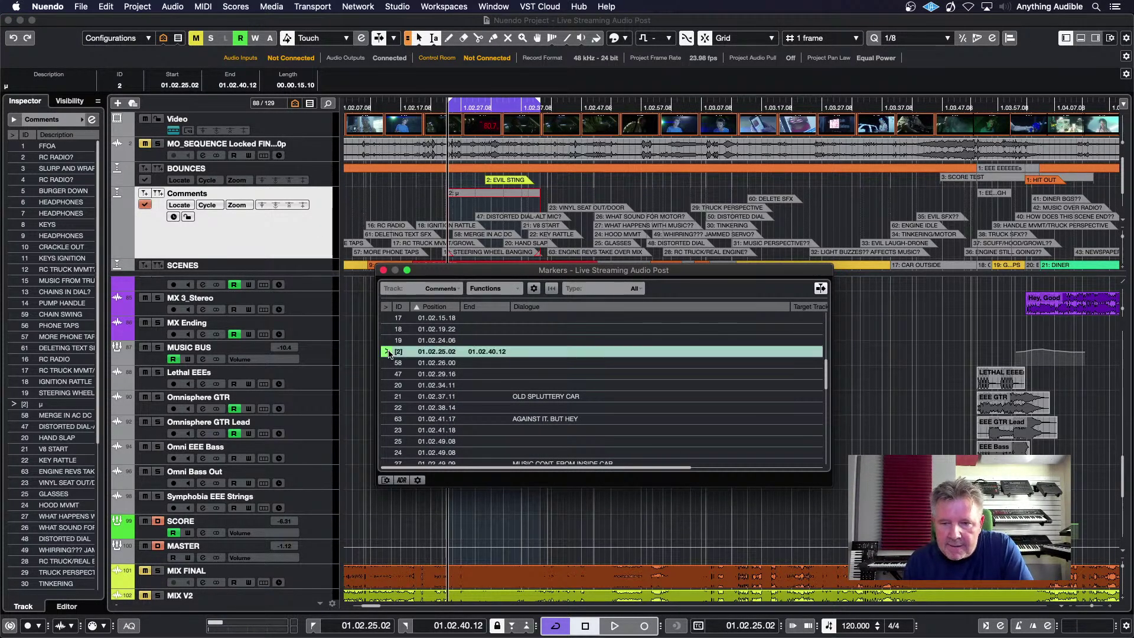
double_click(542, 352)
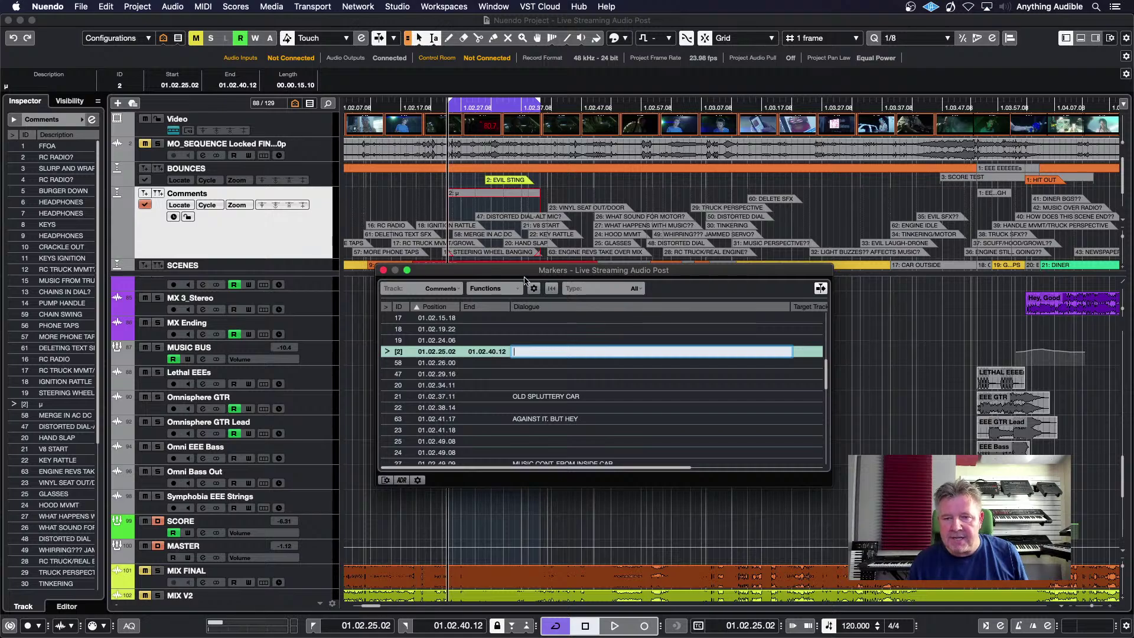
Step: Change the selected Comments cycle marker's description to an all-caps note saying that a person, given by first name, is great
left_click(24, 86)
left_click(24, 87)
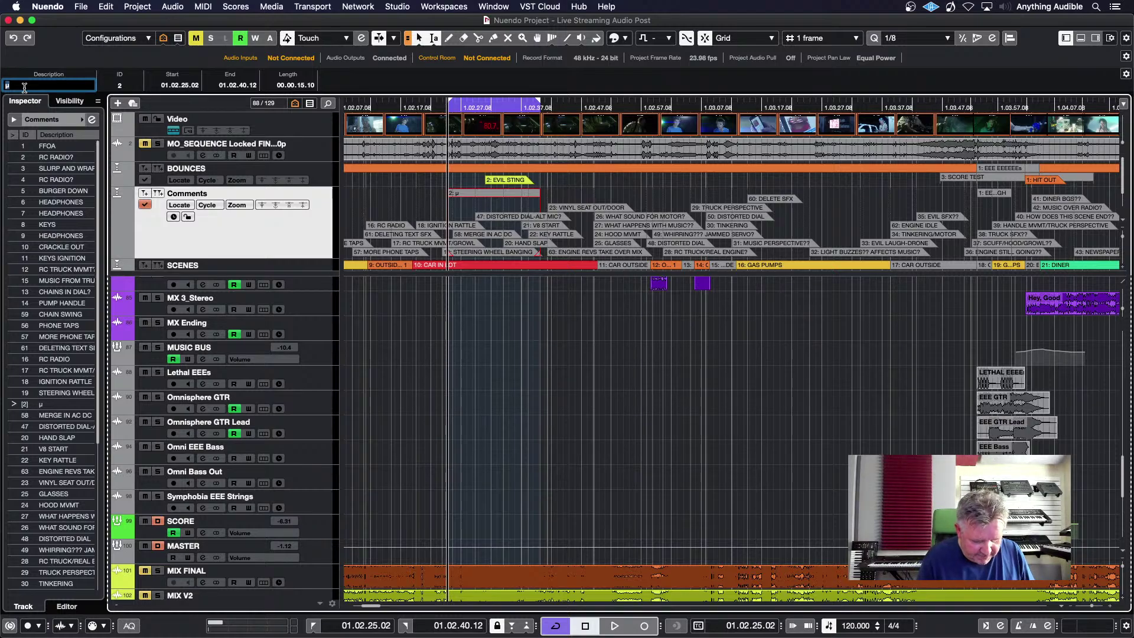
type("LEE IS GREAT")
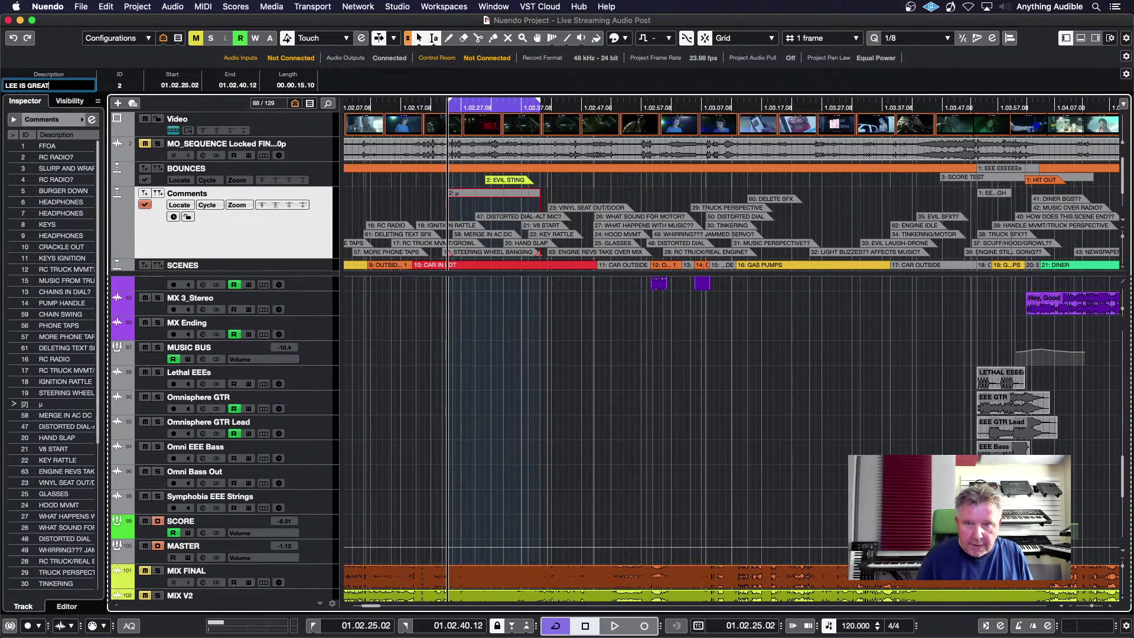
key("Return")
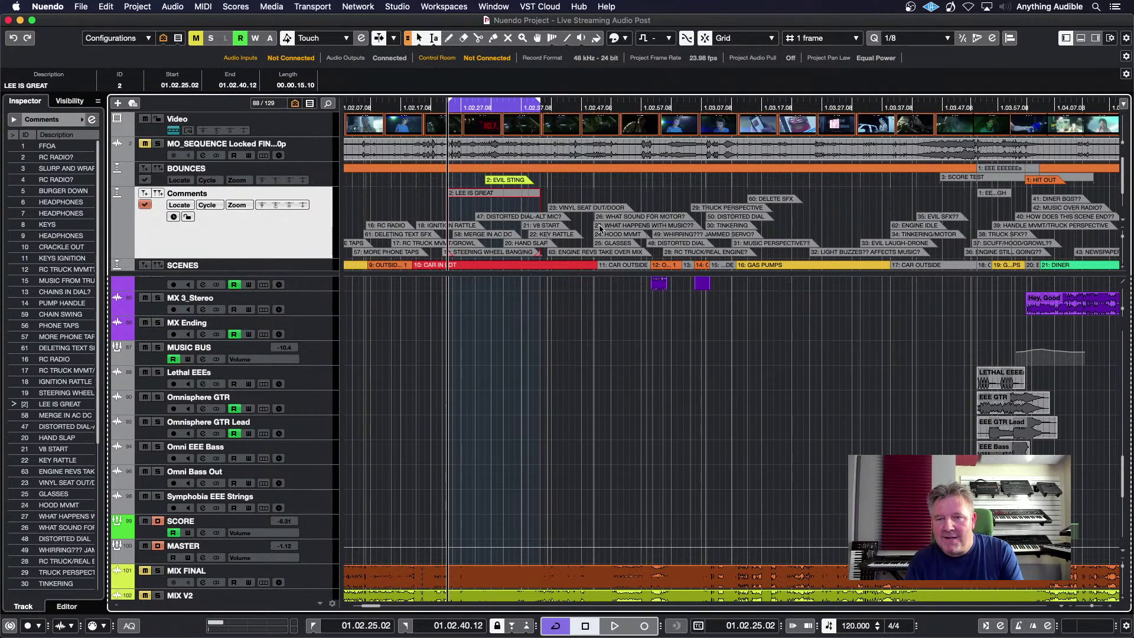
Step: Select the VINYL SEAT OUT/DOOR marker, then use the Markers window to jump to Comments markers 58, 20, 22 and 23
left_click(584, 211)
key("super+m")
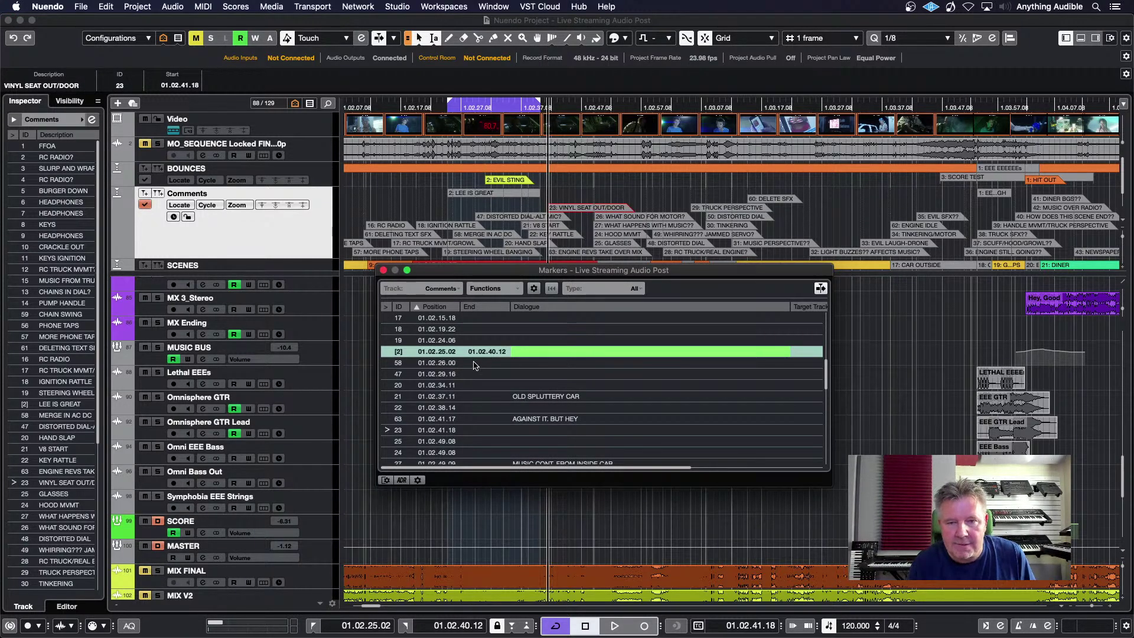
left_click(388, 364)
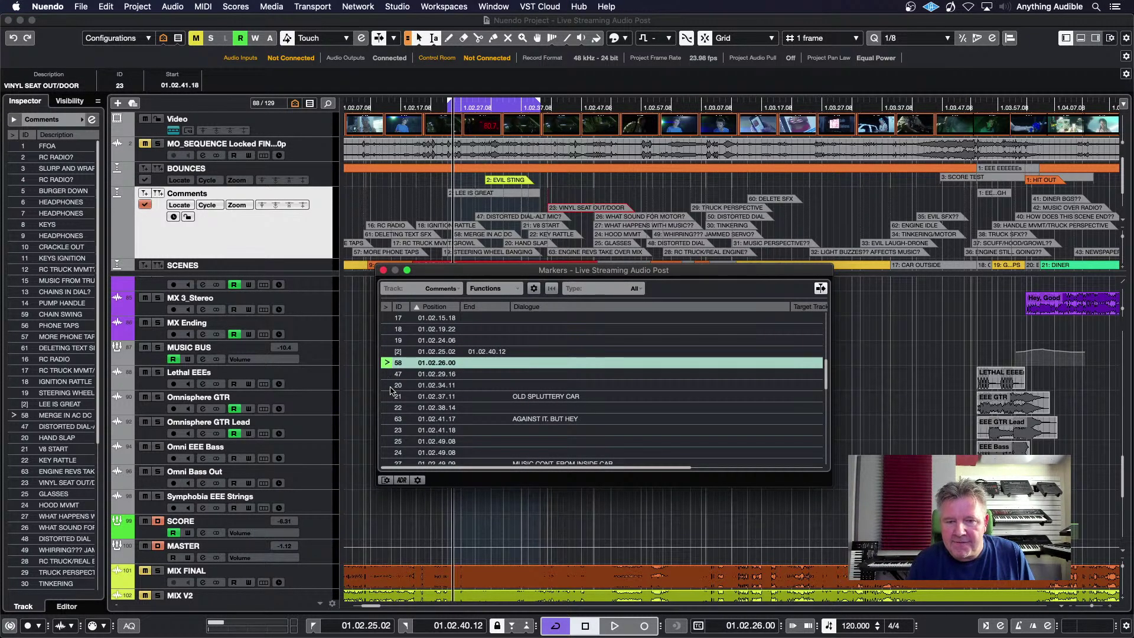
left_click(390, 385)
left_click(389, 408)
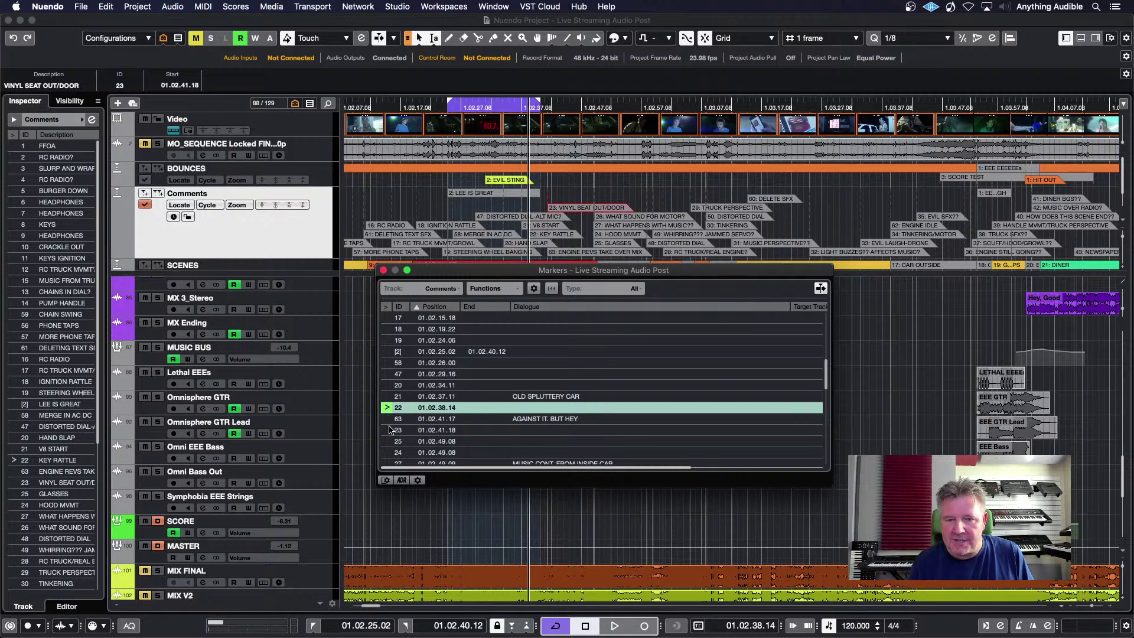
left_click(390, 430)
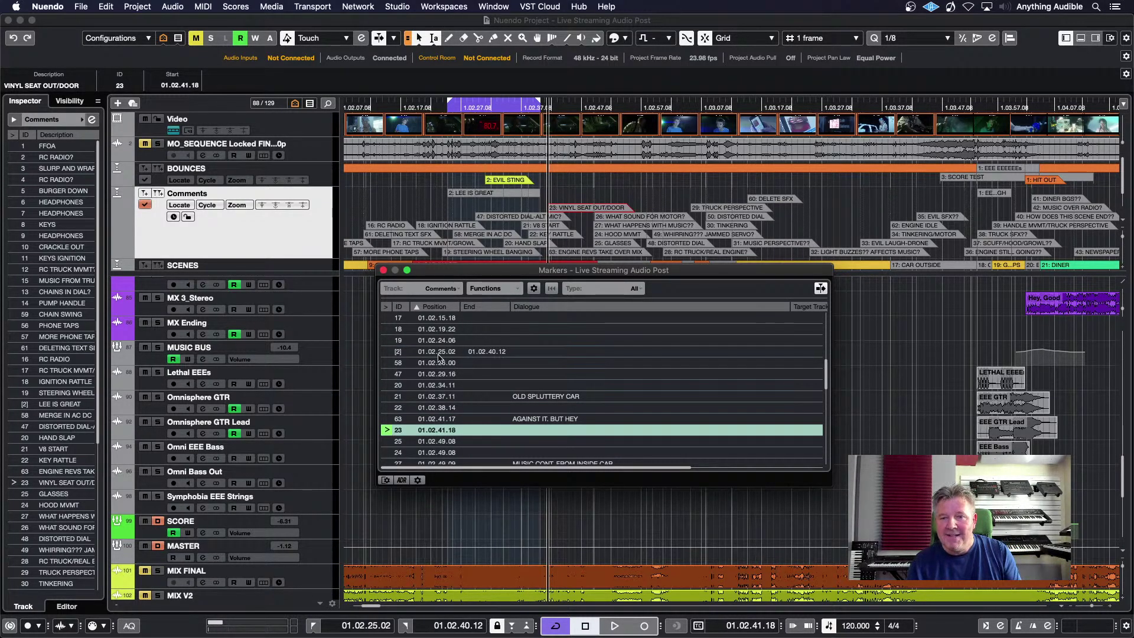
left_click_drag(476, 276, 478, 344)
Step: Select the LETHAL EEEs audio event, then the EEE EEEEEEs and LAUGH cycle marker on the Comments track
left_click(522, 299)
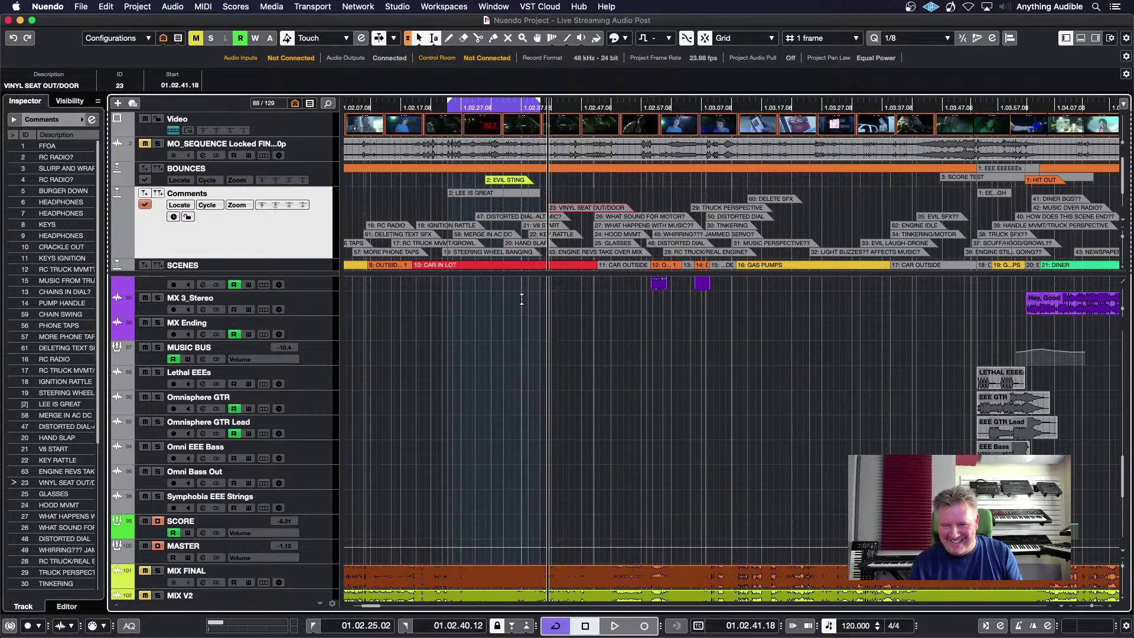
key("h")
key("h")
key("h")
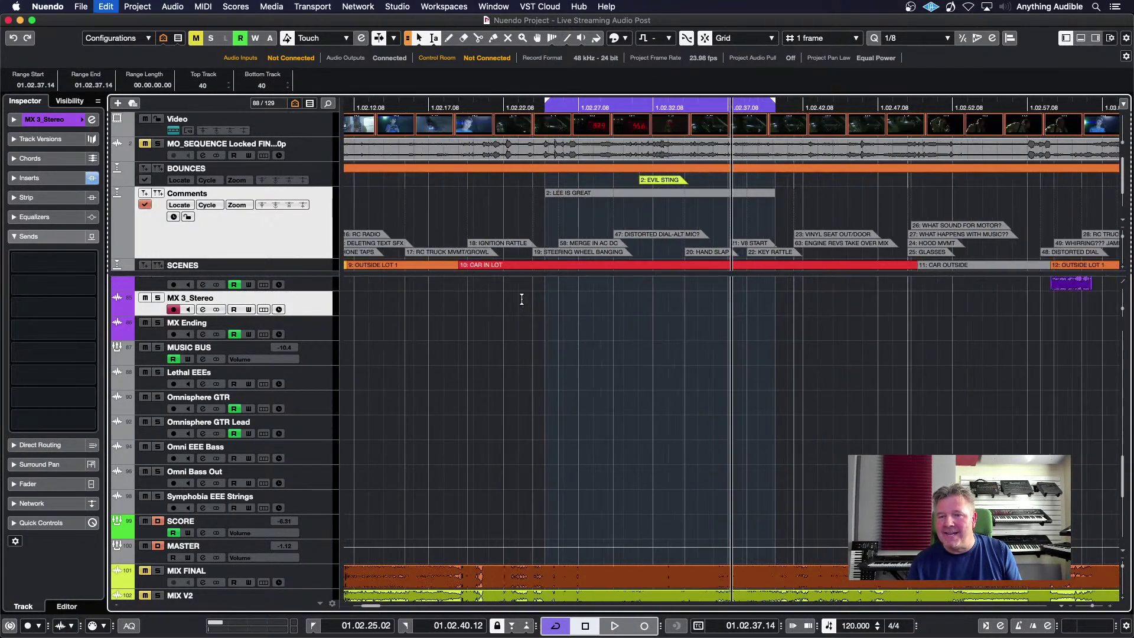
scroll(818, 371, "right", 10)
scroll(818, 370, "left", 2)
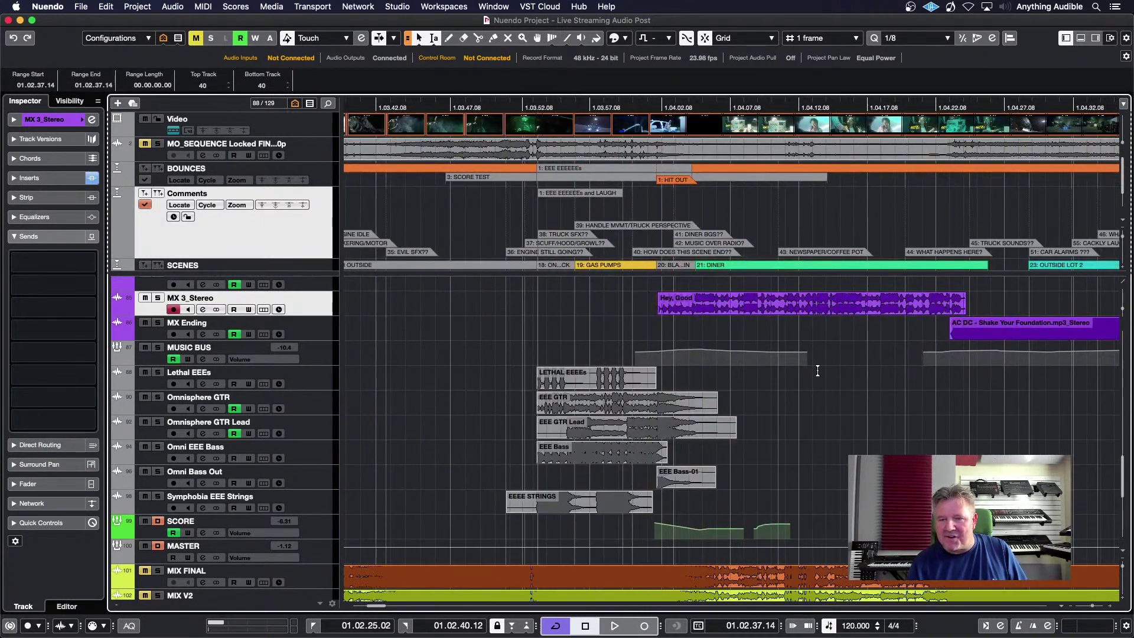
left_click(570, 383)
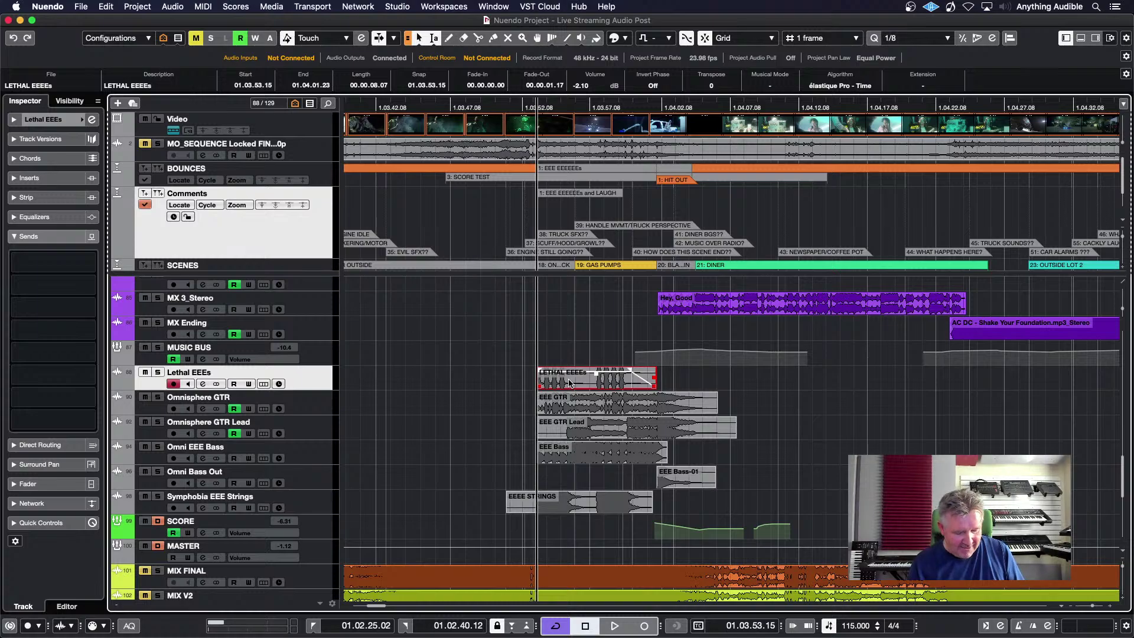
left_click(556, 195)
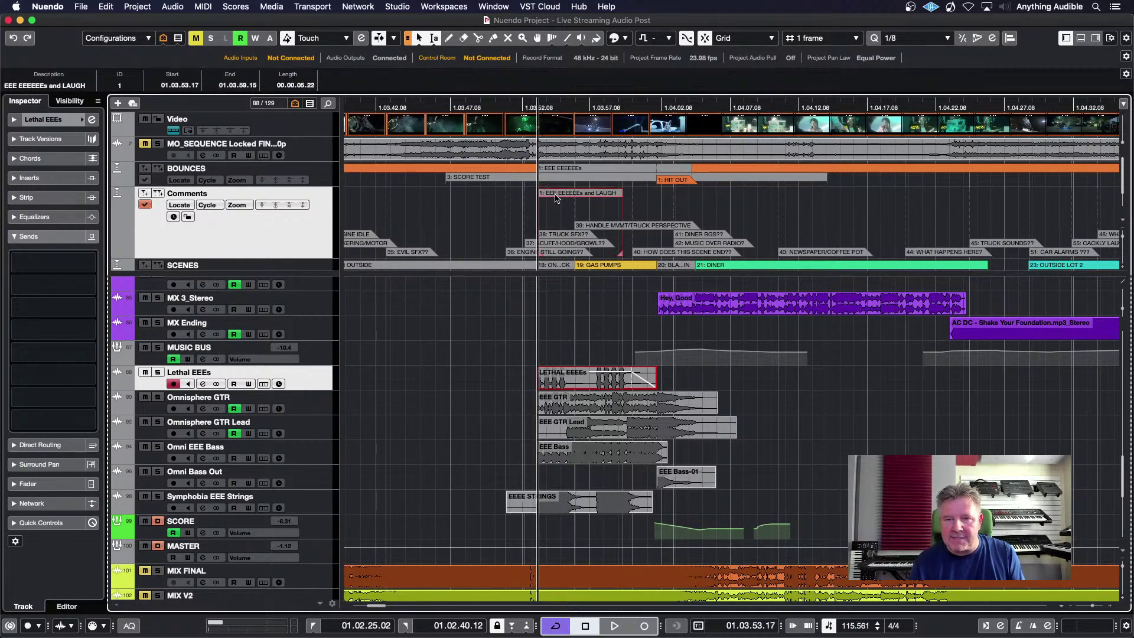
Step: Reopen the Markers window and move the cursor through Comments markers 23, 25 and 24 in its list
key("super+m")
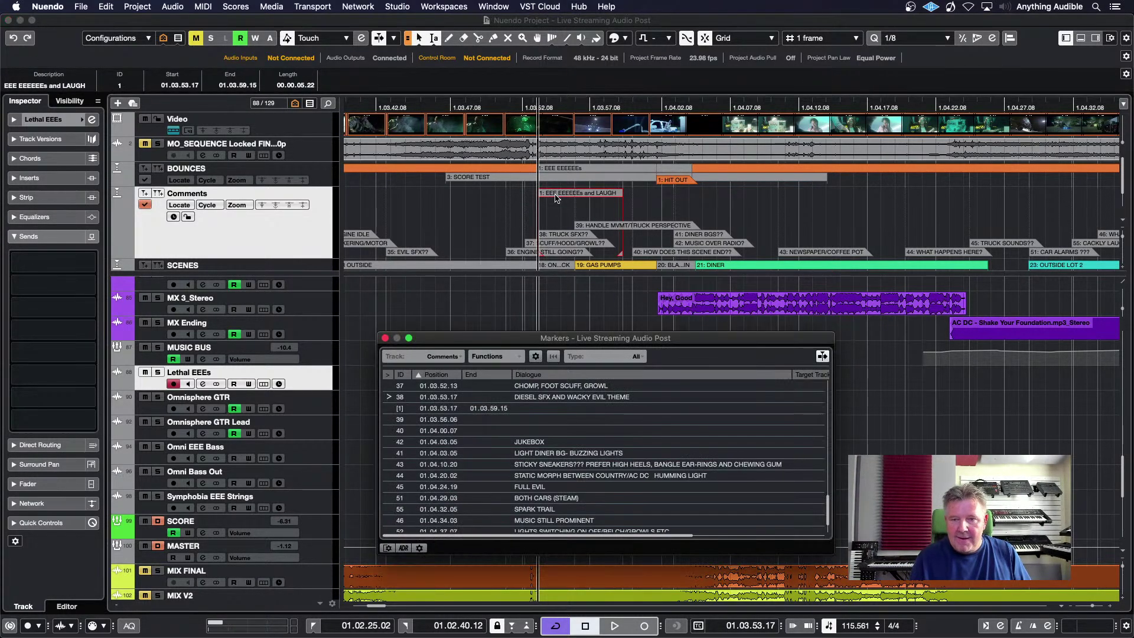
scroll(503, 512, "down", 1)
scroll(504, 511, "up", 10)
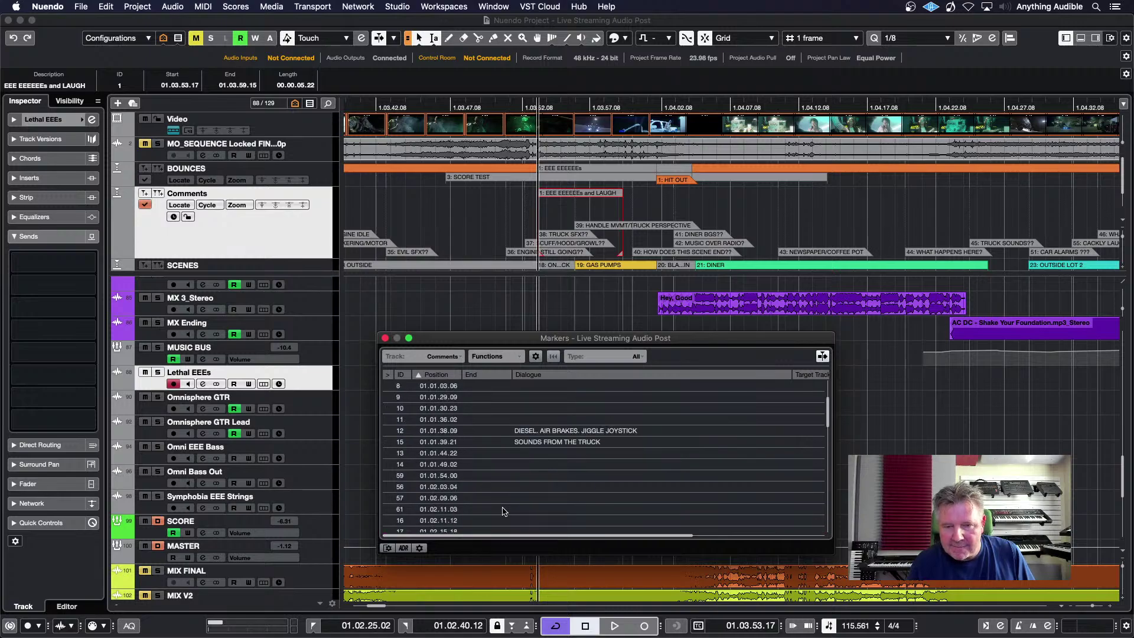
scroll(504, 511, "down", 3)
left_click(503, 508)
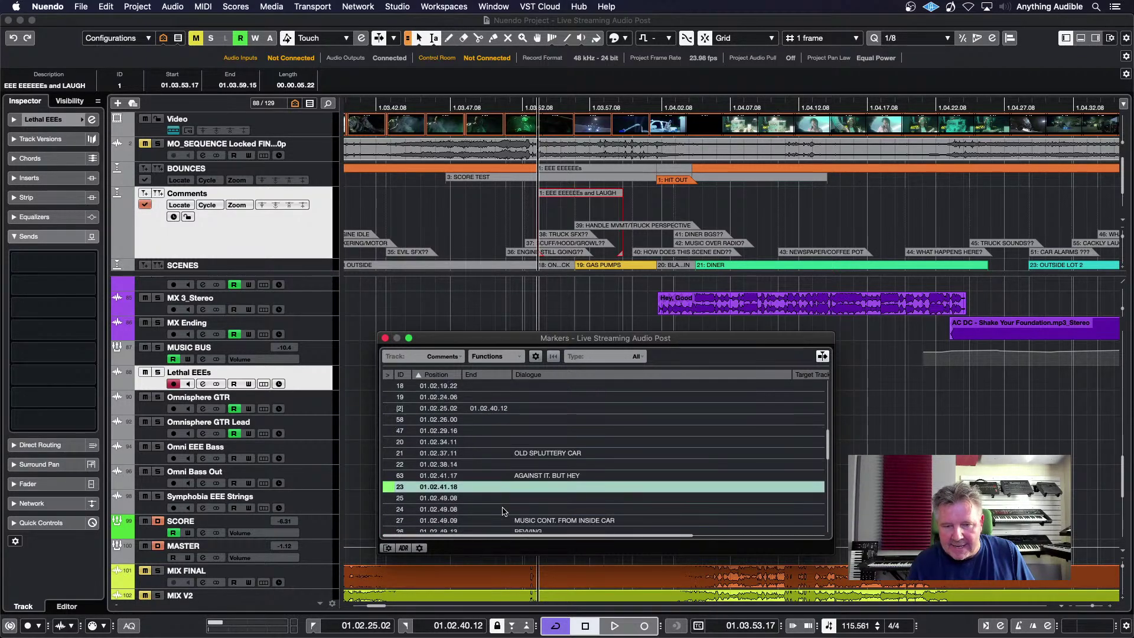
left_click(388, 487)
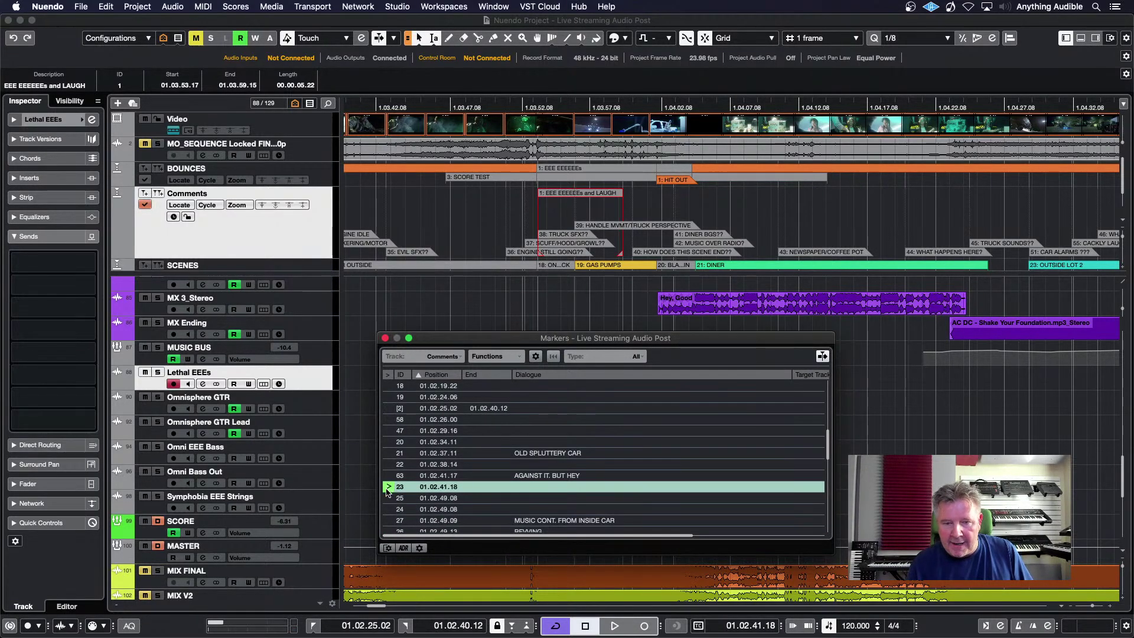
left_click(388, 498)
left_click(388, 513)
Step: Play the project while jumping from the Markers list to markers 32 and 49, and stop playback at marker 49
key("space")
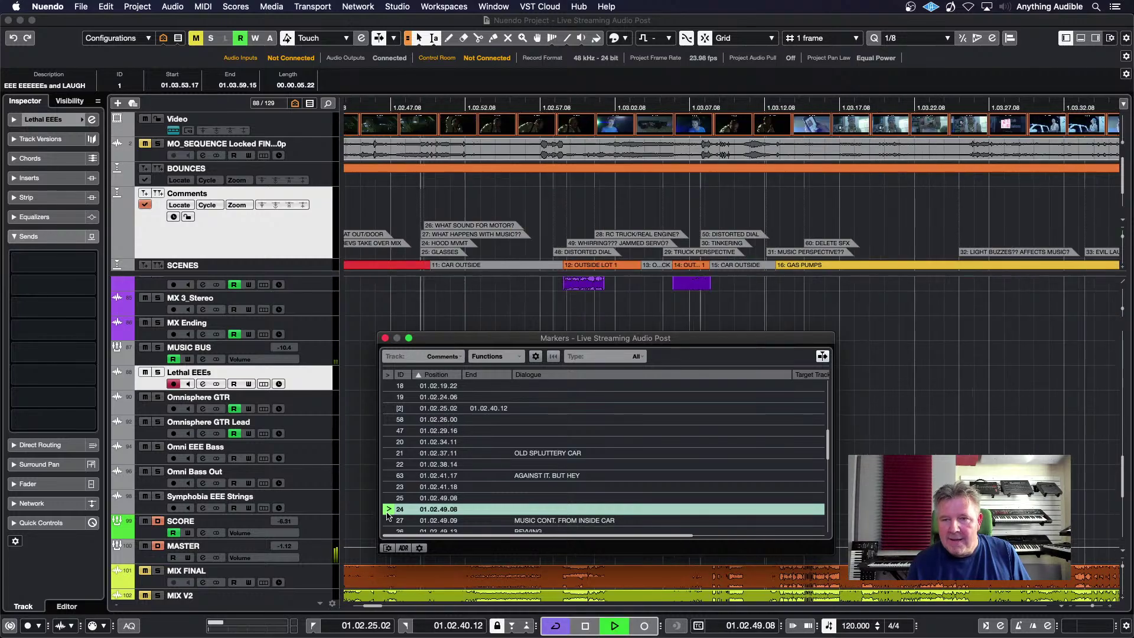
left_click(388, 520)
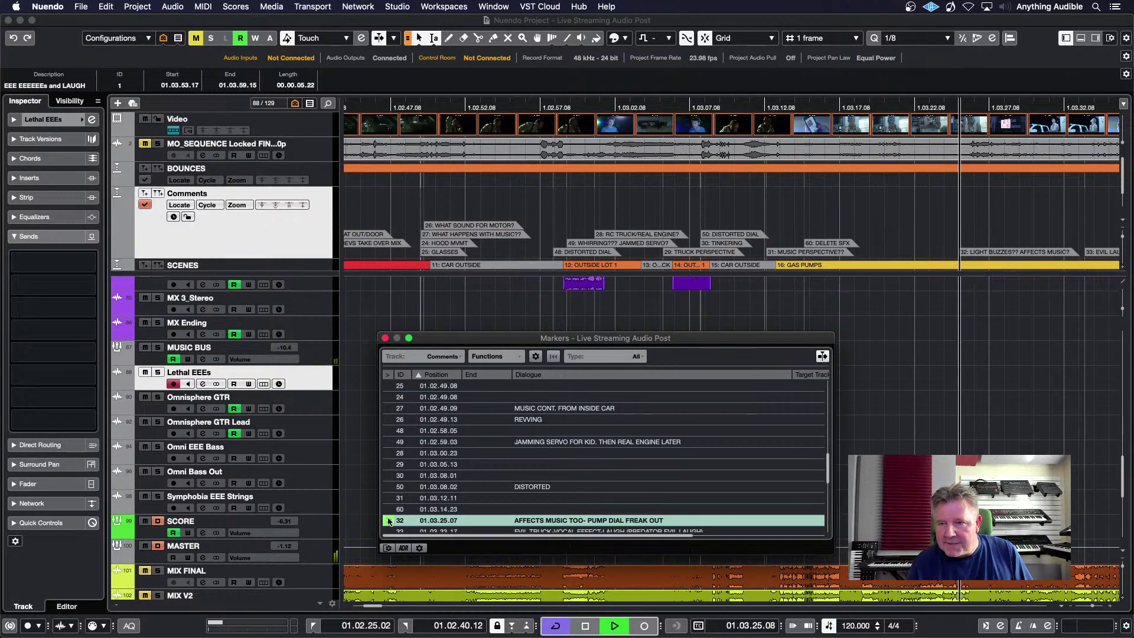
left_click(395, 442)
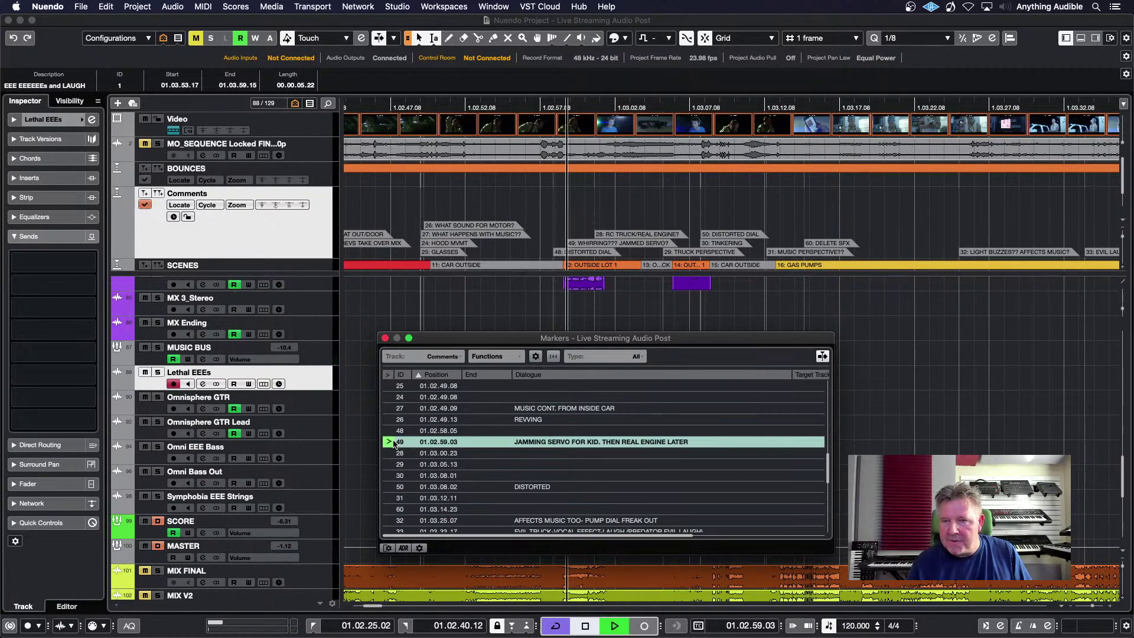
key("space")
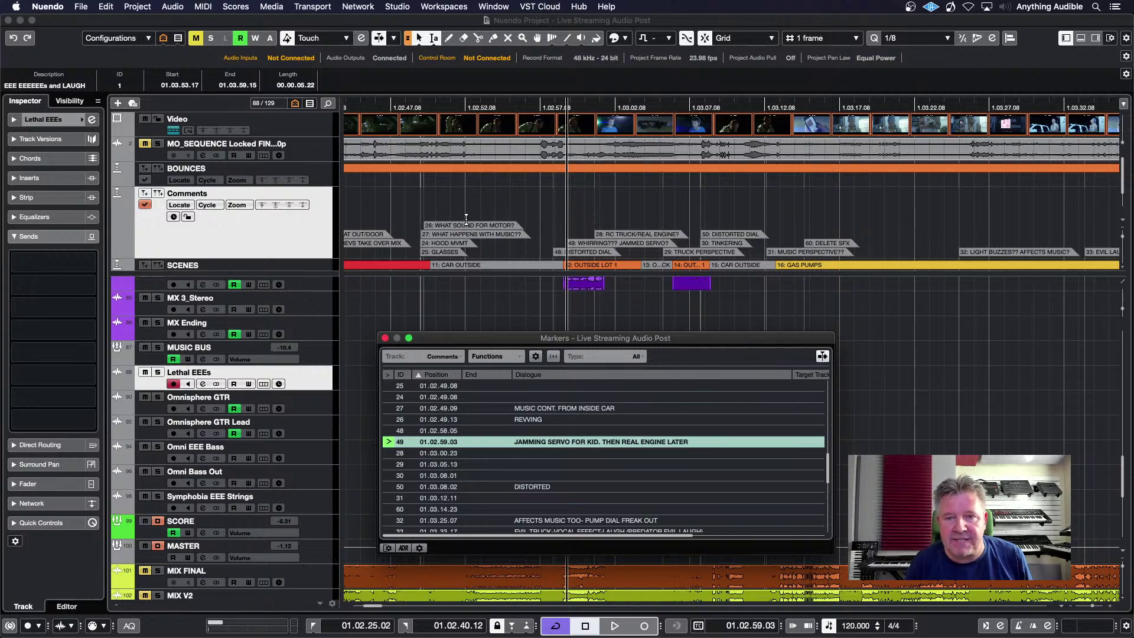
Step: Place the cursor at 01.02.57.17 and add two markers to the Comments track on the fly during playback
left_click(513, 201)
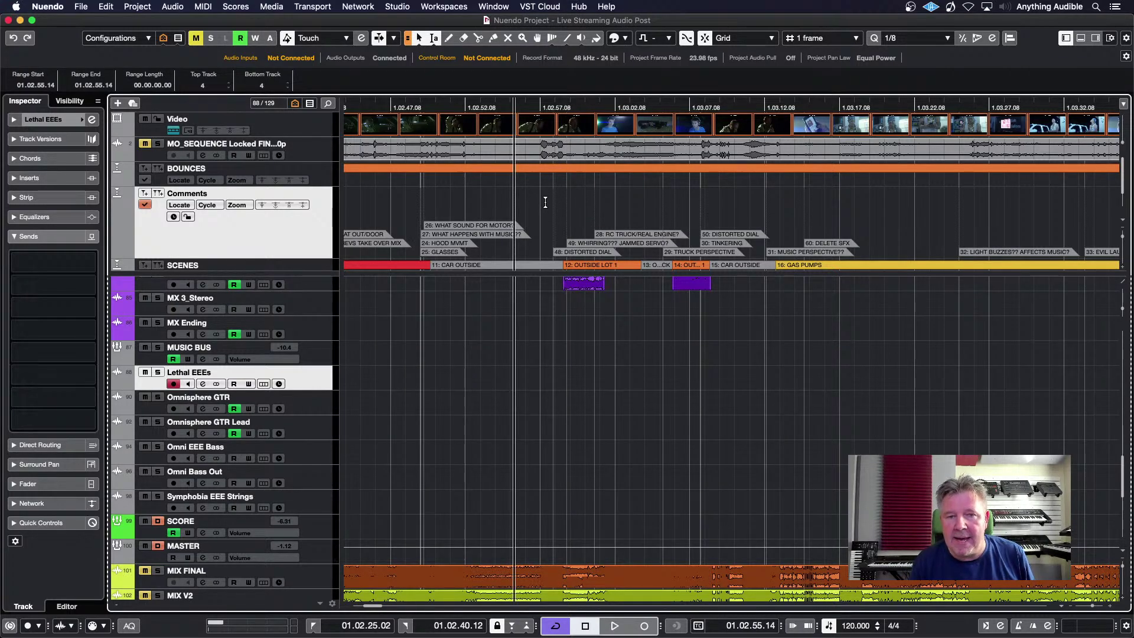
left_click(545, 202)
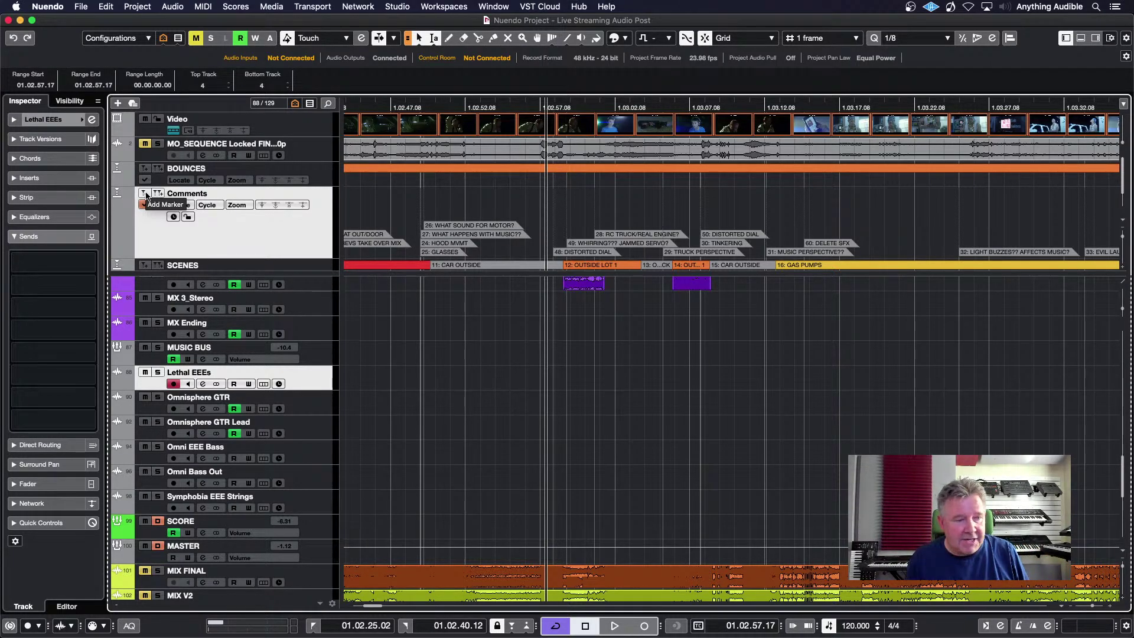
key("space")
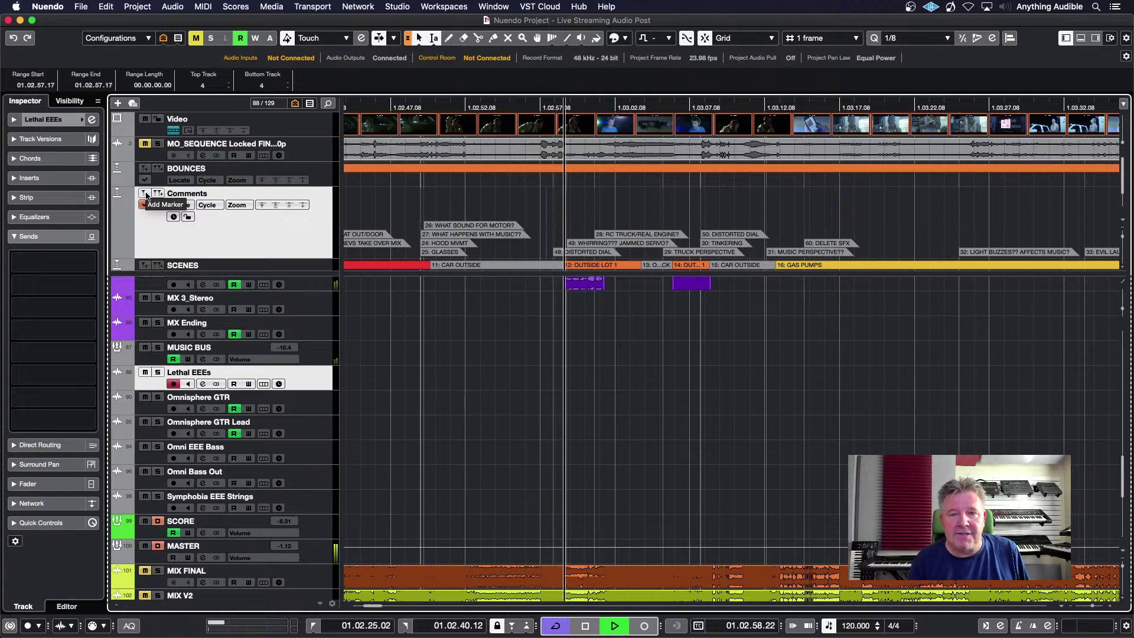
left_click(147, 195)
left_click(146, 195)
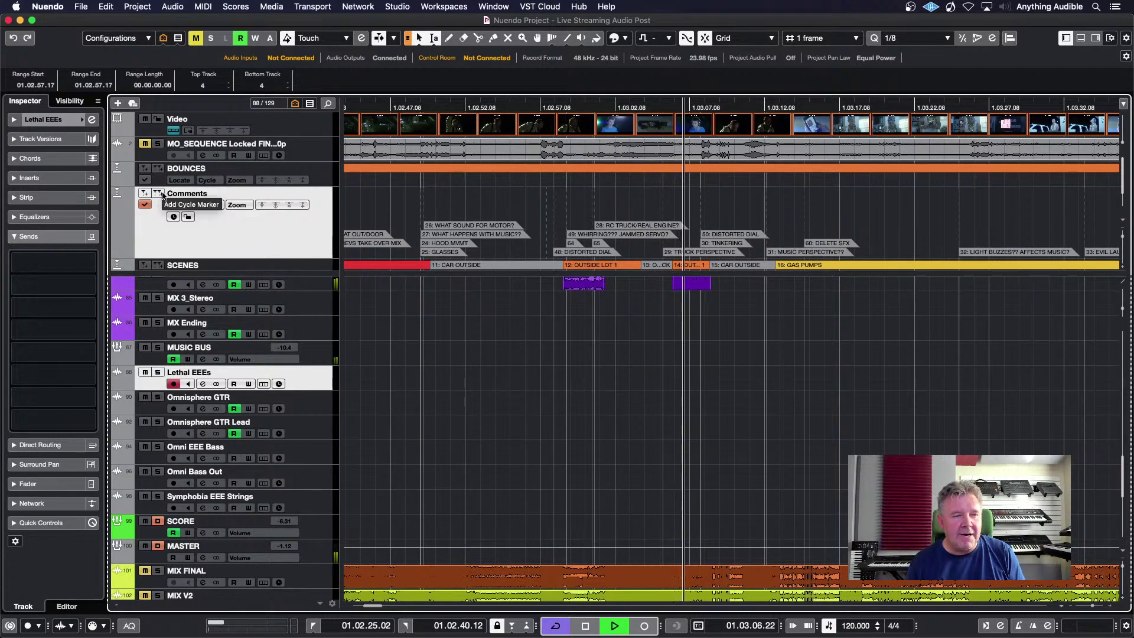
key("space")
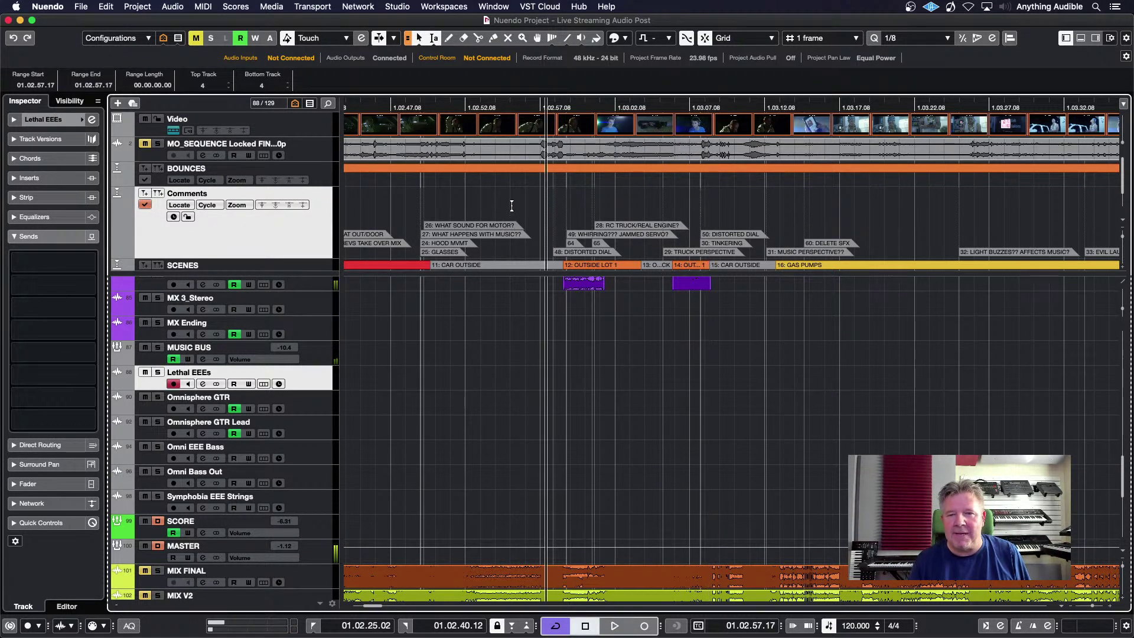
Step: Select the range 01.02.55.12 to 01.03.03.22 on the Comments track, set the locators to it and play it briefly
left_click_drag(513, 202, 638, 199)
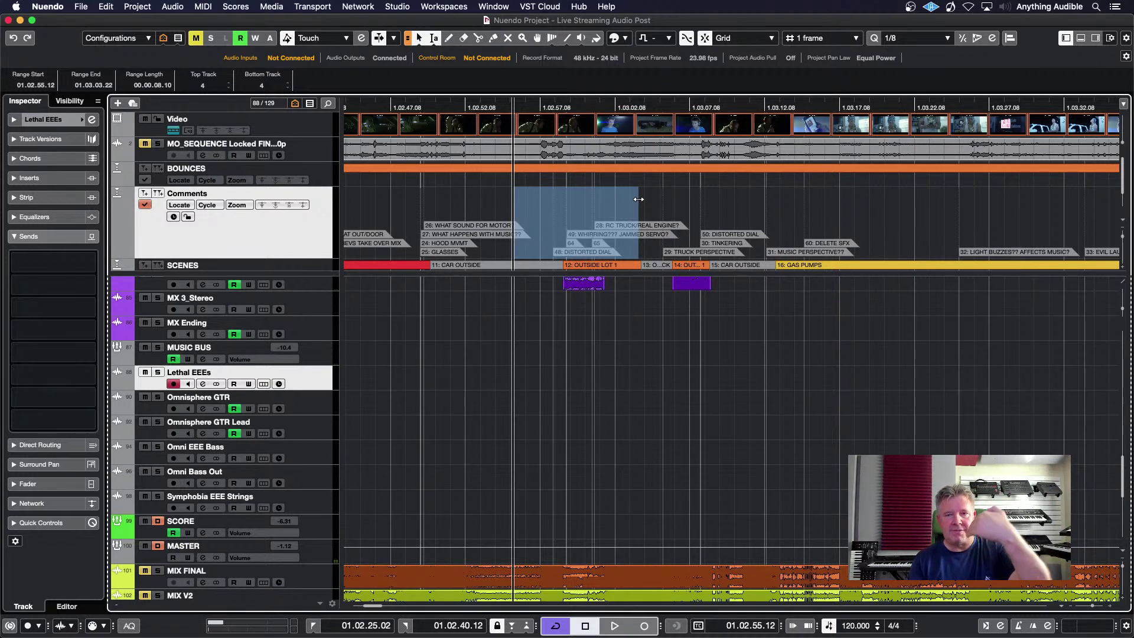
key("p")
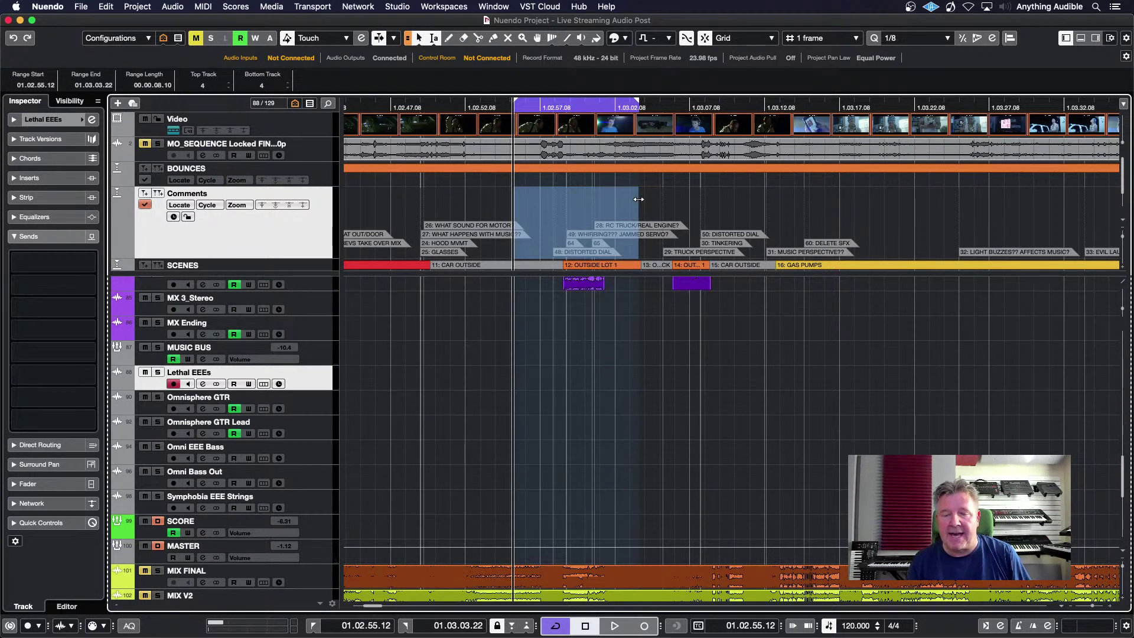
key("space")
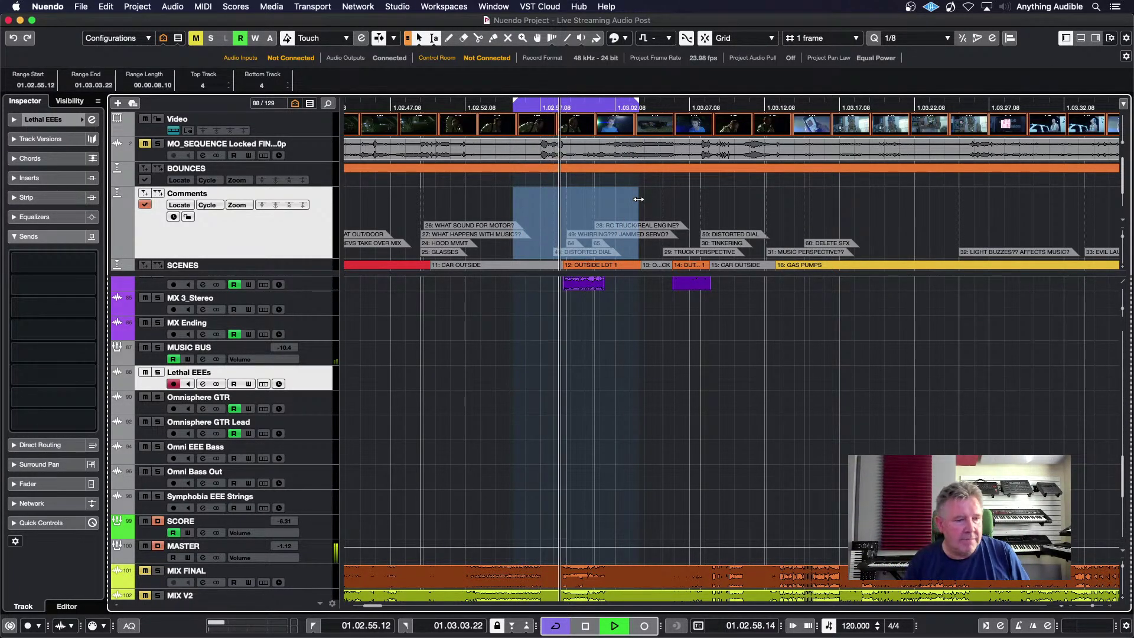
key("space")
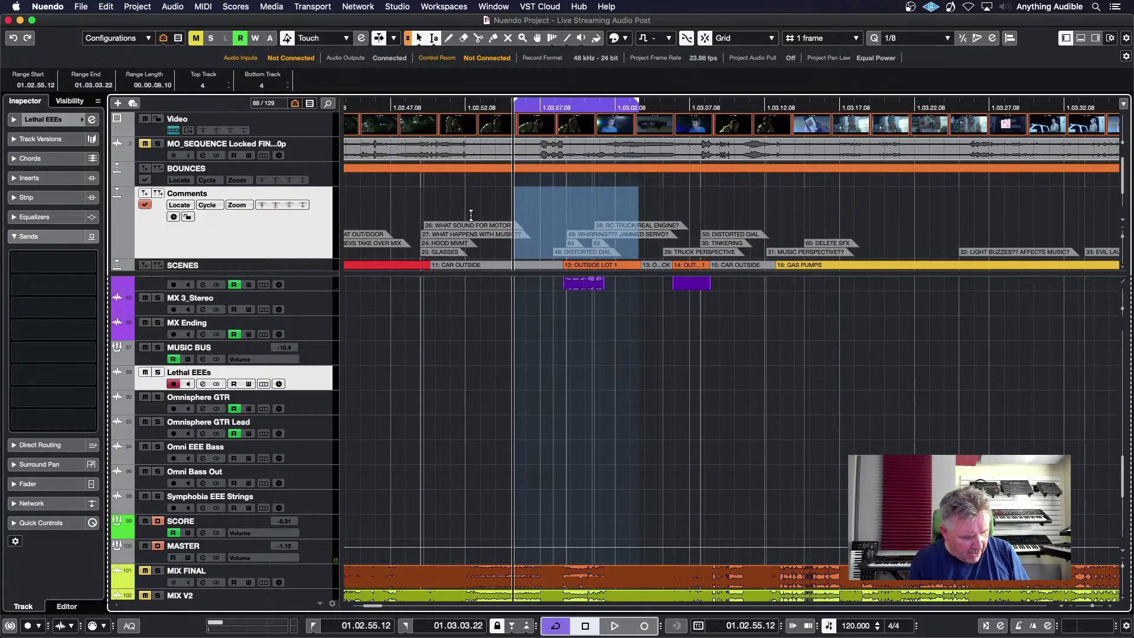
Step: Add a cycle marker to the Comments track from the locator range 01.02.55.12 to 01.03.03.22, and clear the range selection
key("shift+Insert")
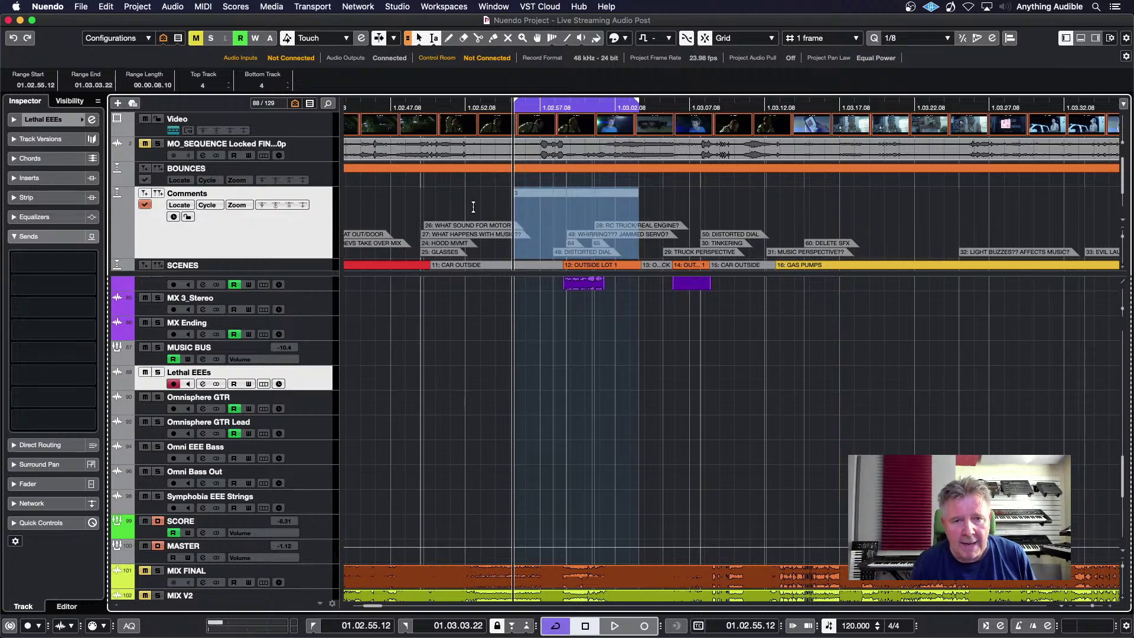
left_click(474, 207)
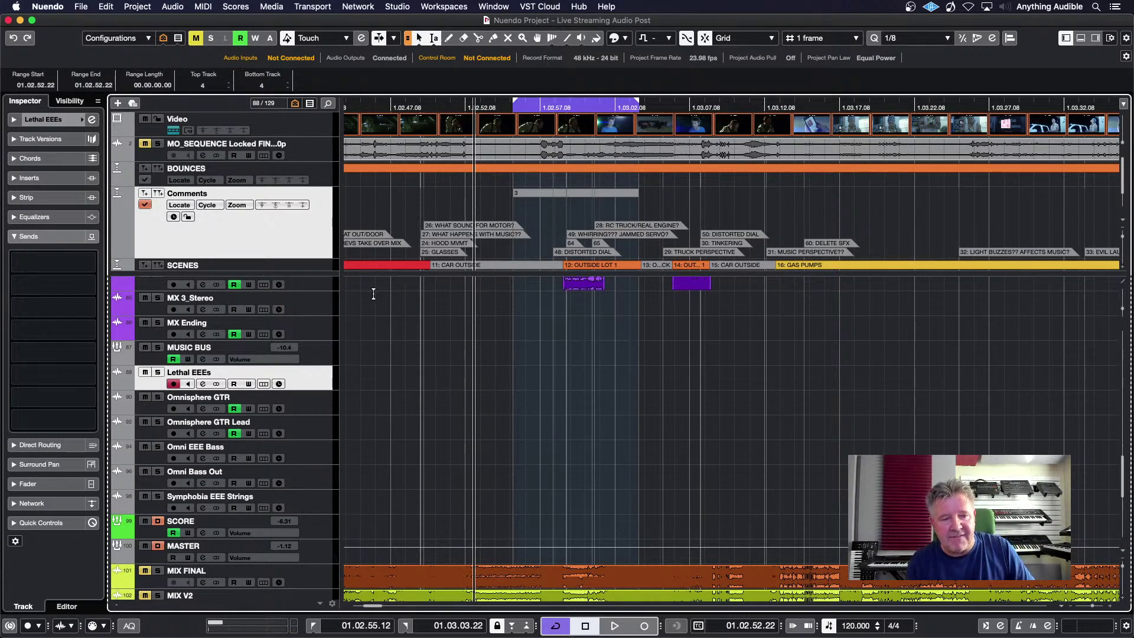
Step: Disarm recording on the Lethal EEEs track and select the range 01.02.49.14 to 01.02.52.23 on the Video track
left_click(174, 385)
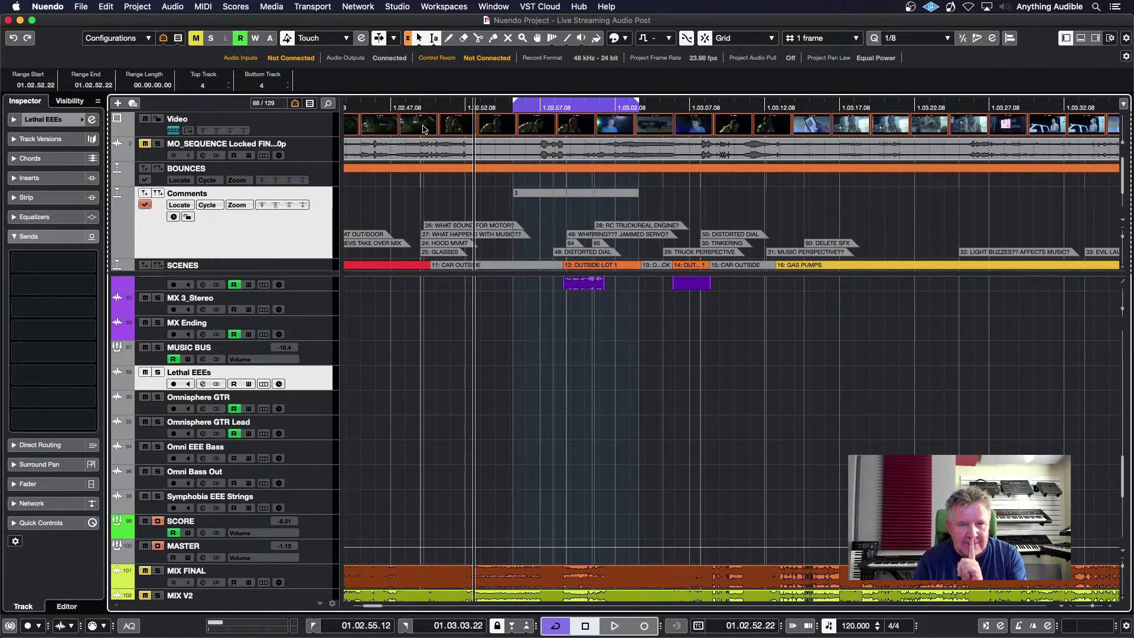
left_click_drag(424, 118, 474, 120)
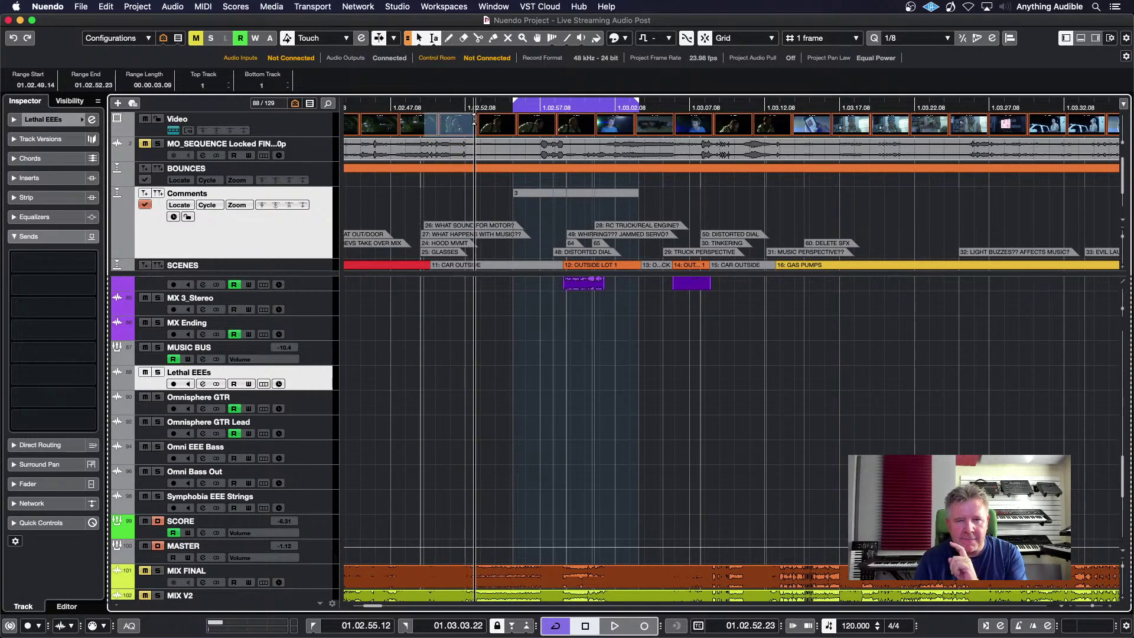
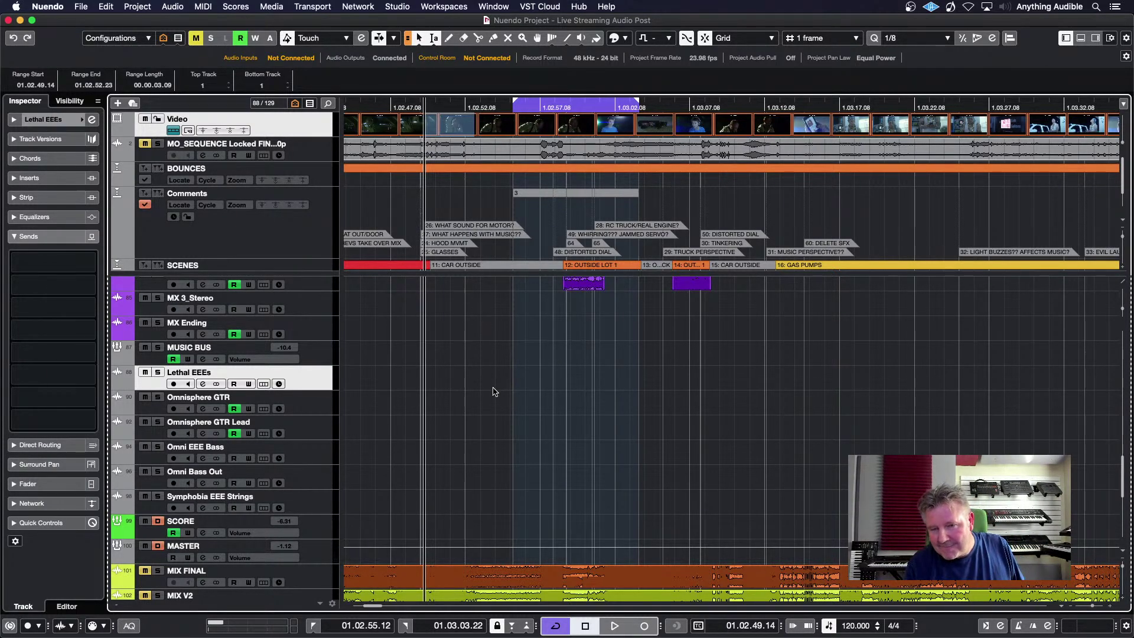
Step: Select the MUSIC FX_01 event on the MX 2_Stereo track, locate the cursor to its start and play it briefly
scroll(494, 391, "up", 7)
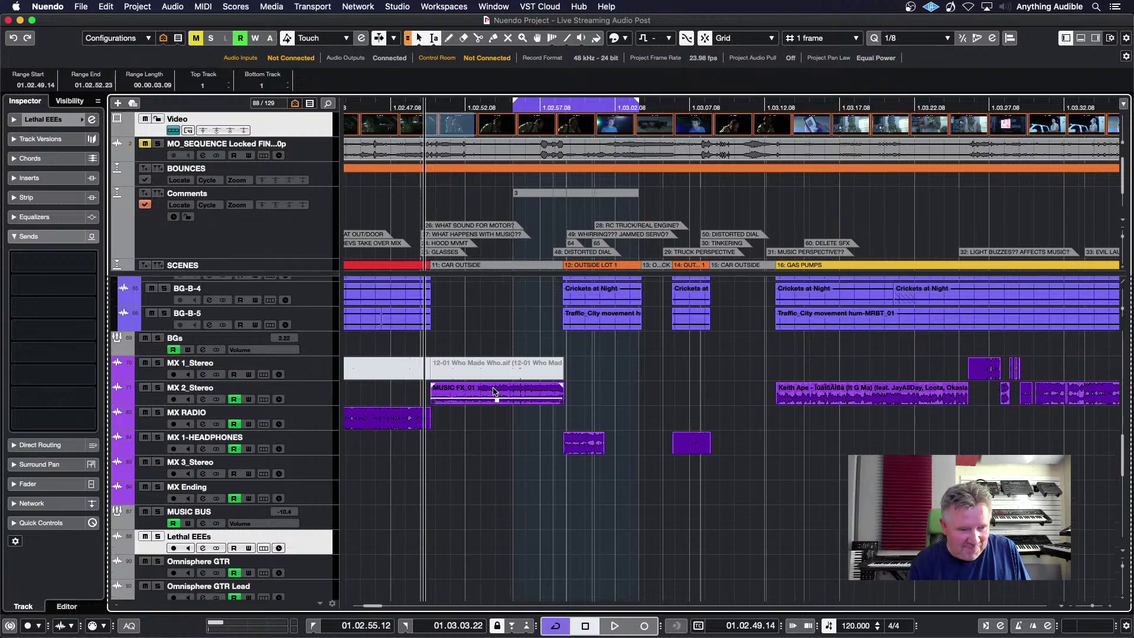
left_click(493, 391)
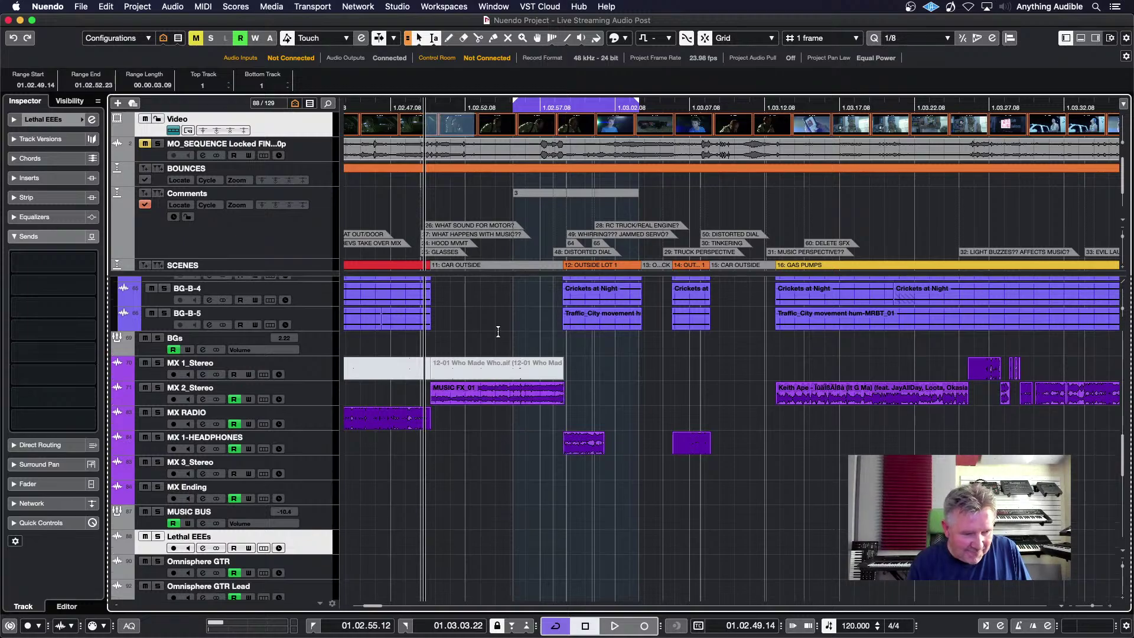
left_click(494, 397)
key("l")
key("h")
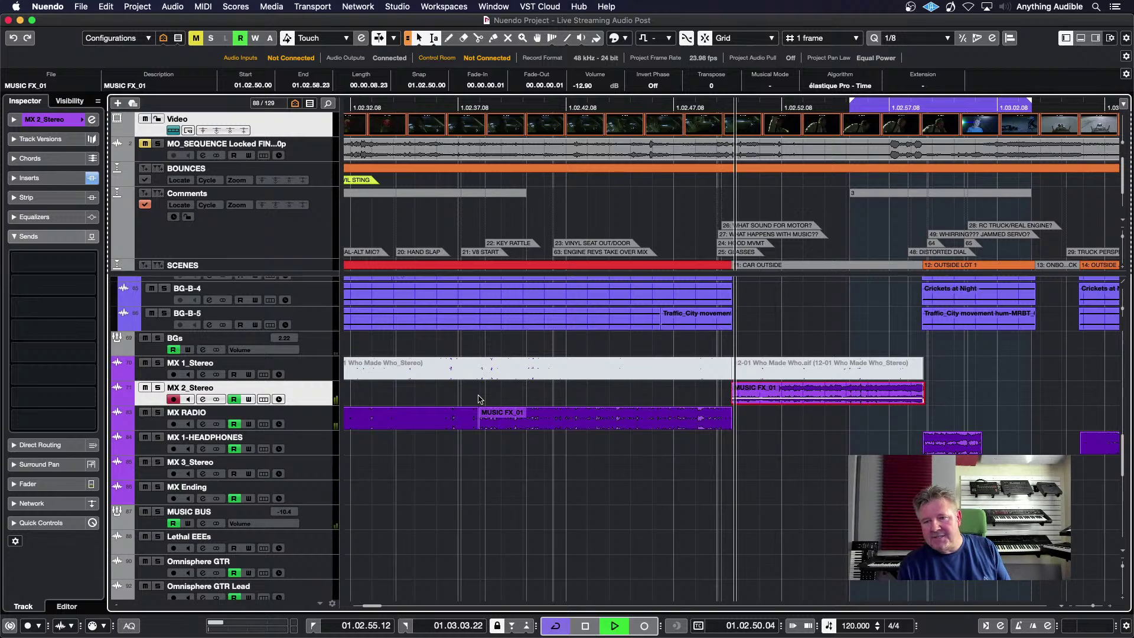
Step: Play the first MUSIC FX_01 event on the MX RADIO track from 01.02.29.02 and open the Video Player during playback
scroll(516, 465, "left", 5)
scroll(515, 465, "left", 6)
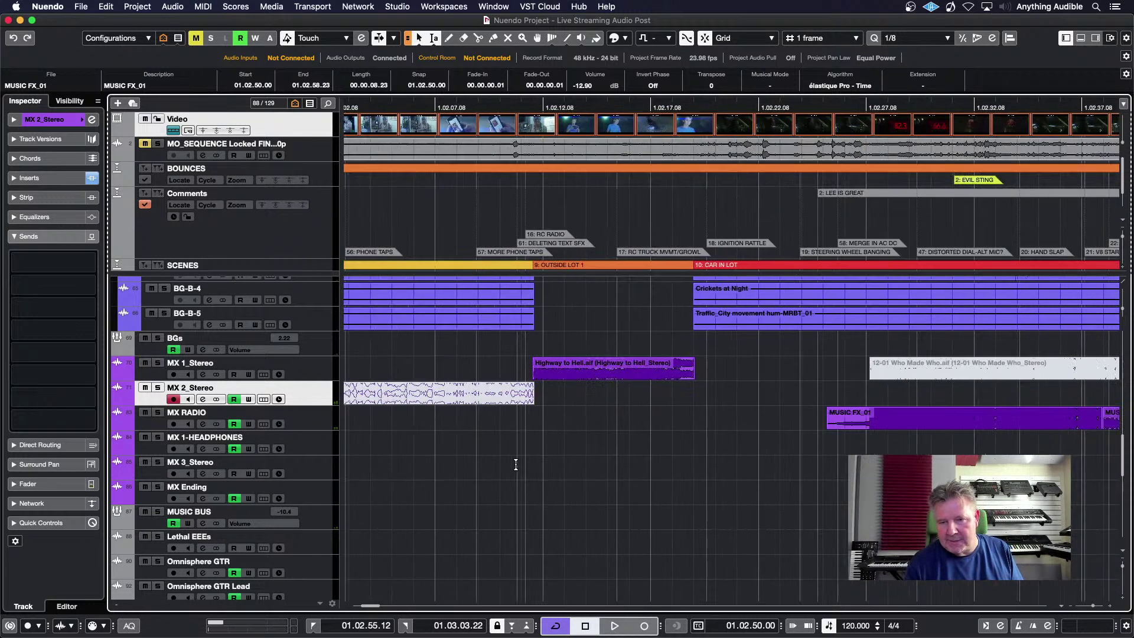
scroll(515, 465, "left", 2)
scroll(516, 465, "down", 6)
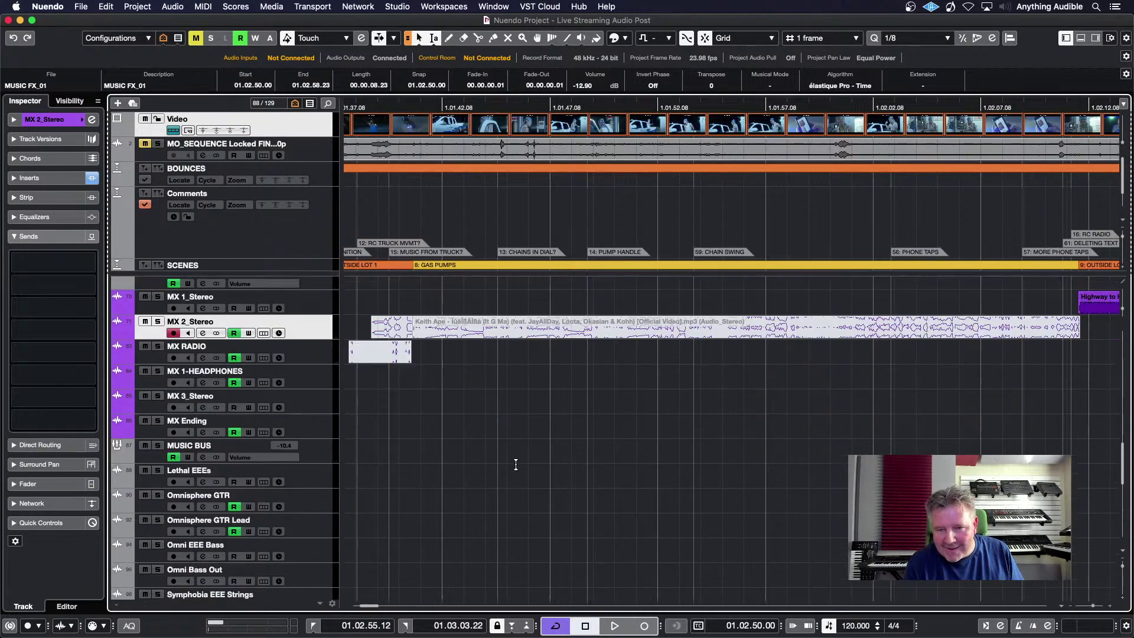
scroll(516, 464, "up", 9)
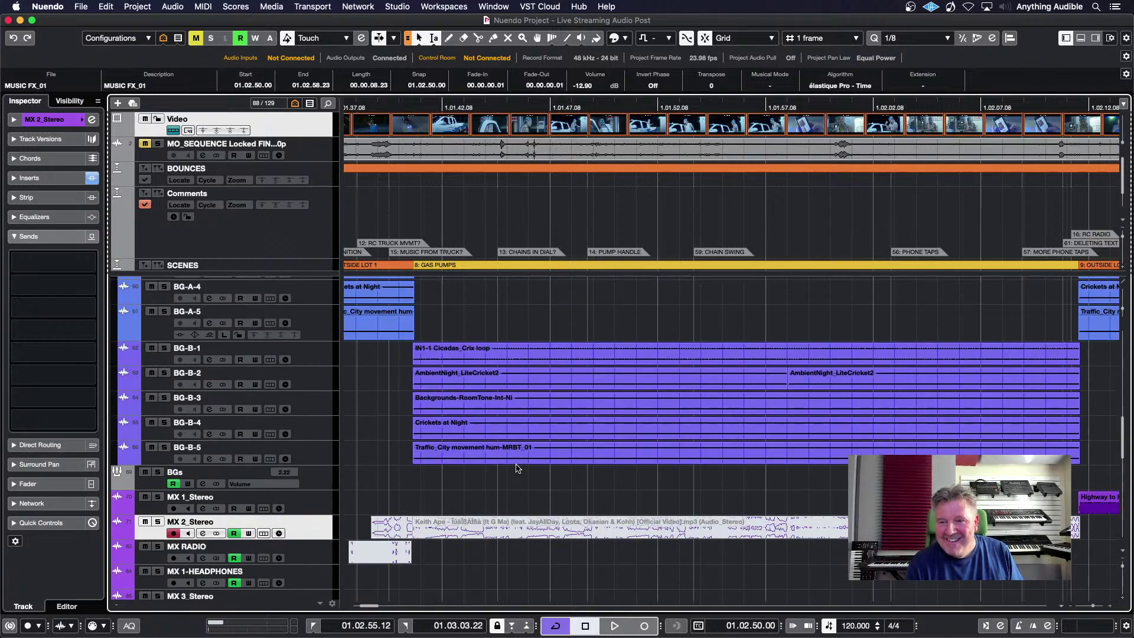
scroll(517, 467, "right", 8)
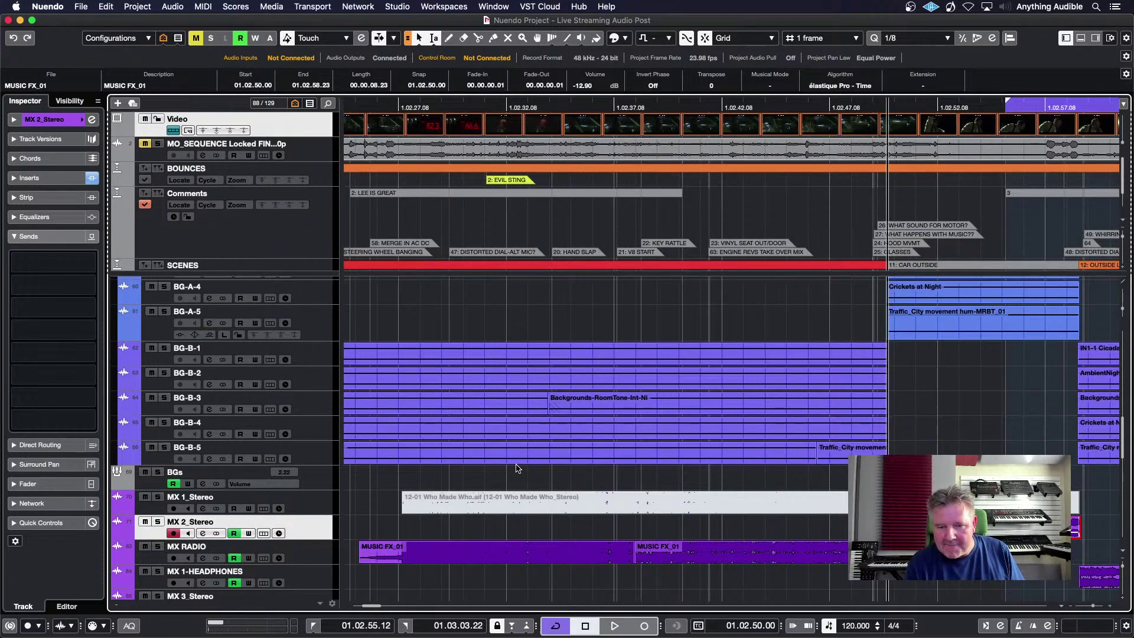
left_click(428, 556)
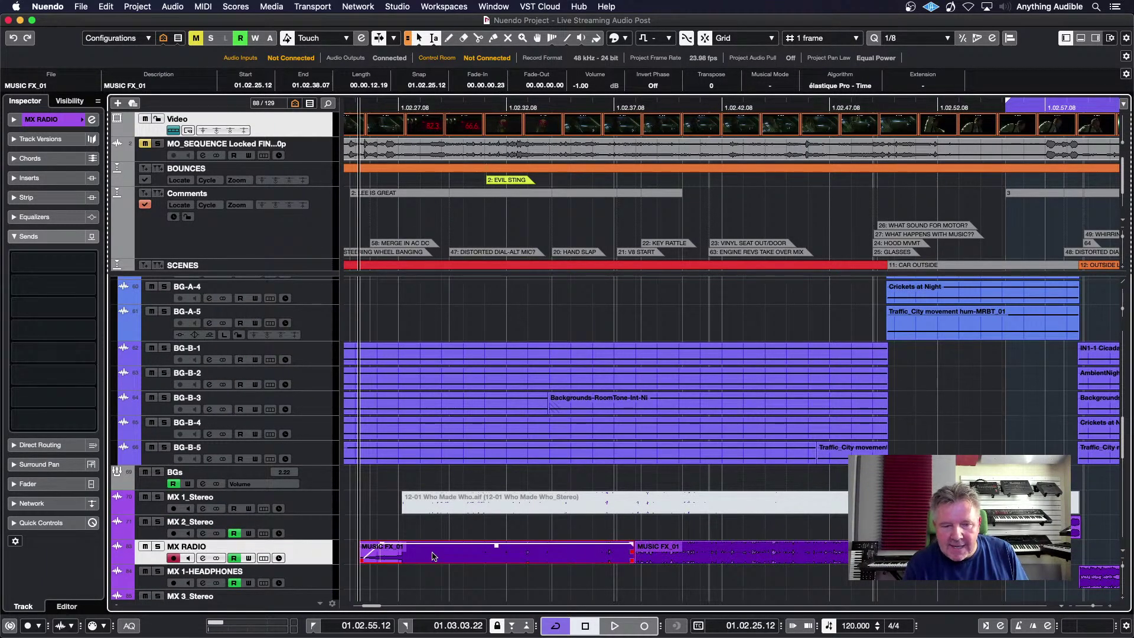
left_click(436, 548)
key("space")
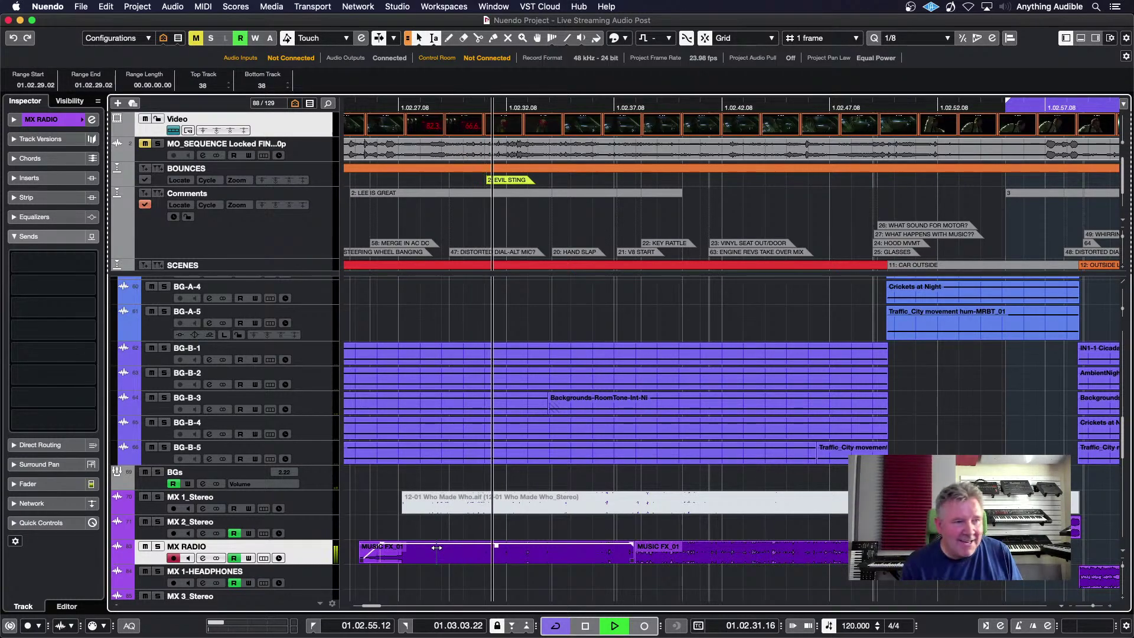
key("F8")
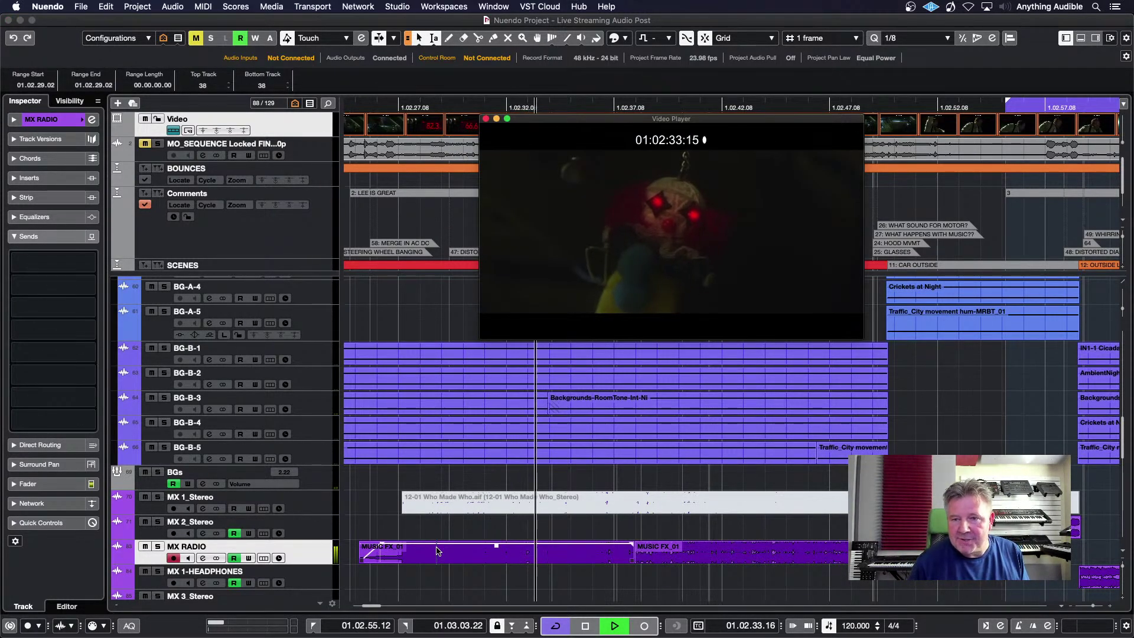
key("space")
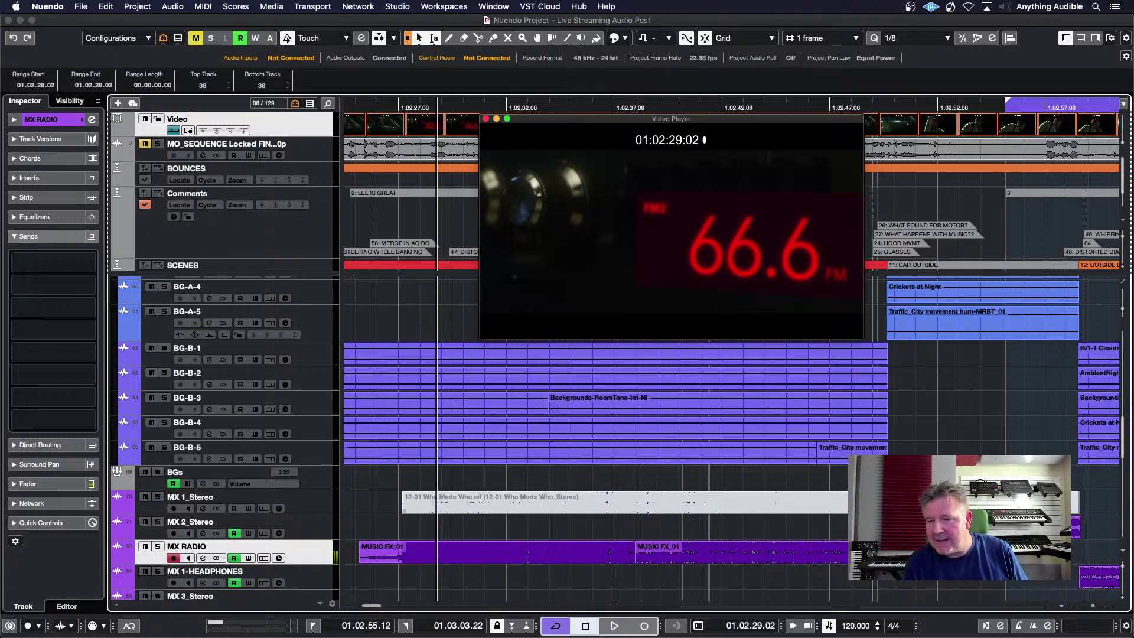
Step: Select the Keith Ape event on MX 2_Stereo in the second GAS PUMPS scene and play it from its start with the video
scroll(718, 587, "right", 10)
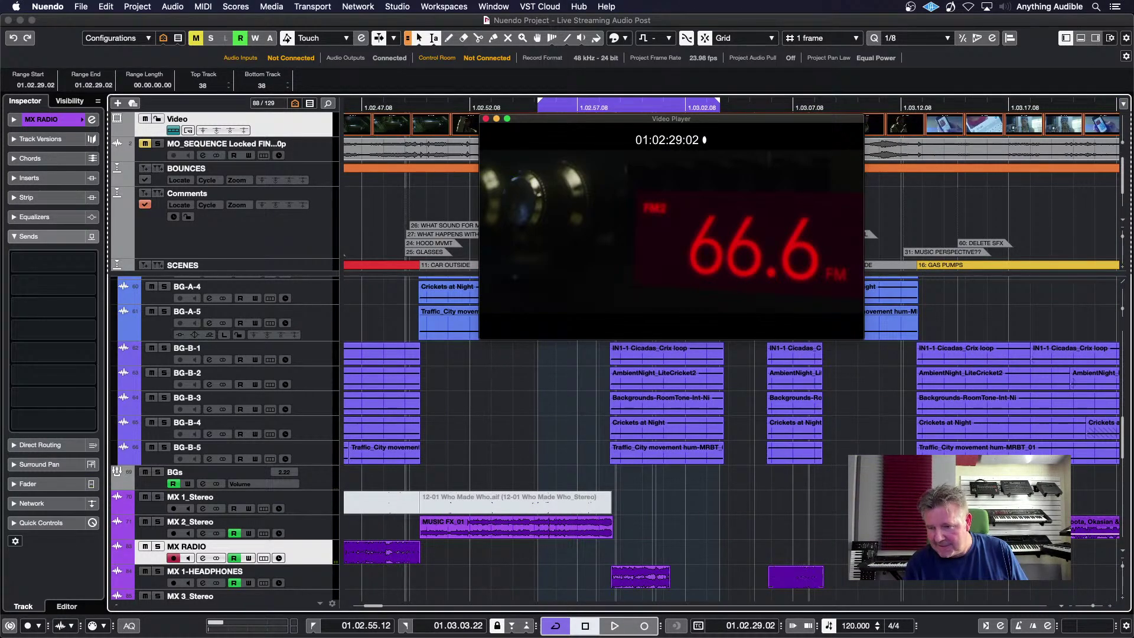
left_click(940, 532)
key("space")
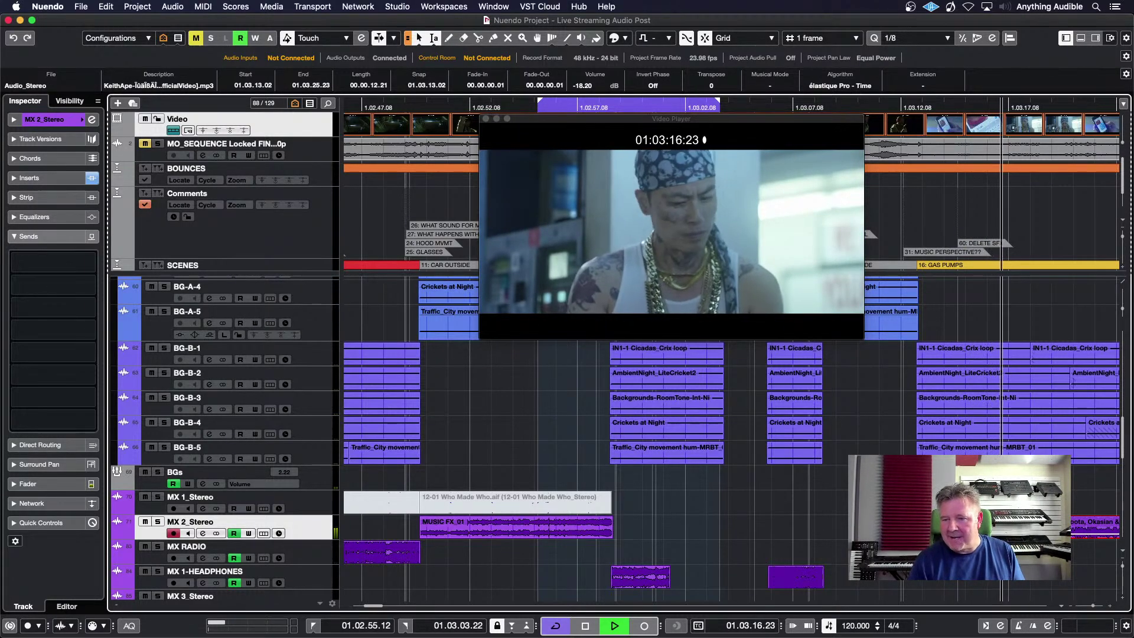
key("space")
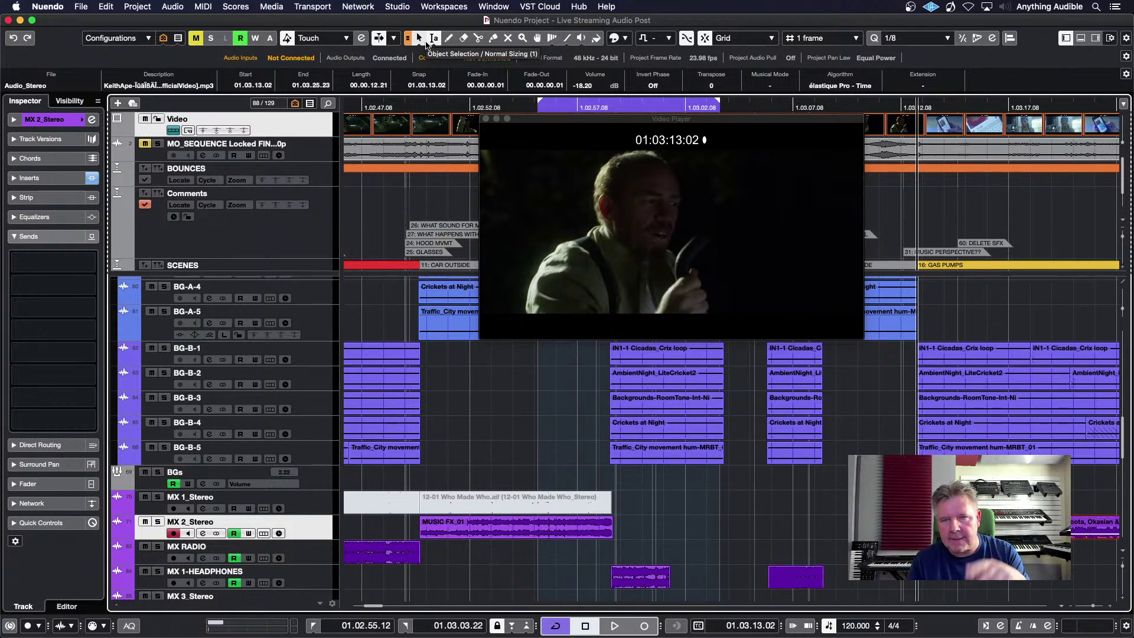
Step: Switch from combined selection to Object Selection with Normal Sizing, and drag the Keith Ape event earlier and back to its original position
left_click(424, 41)
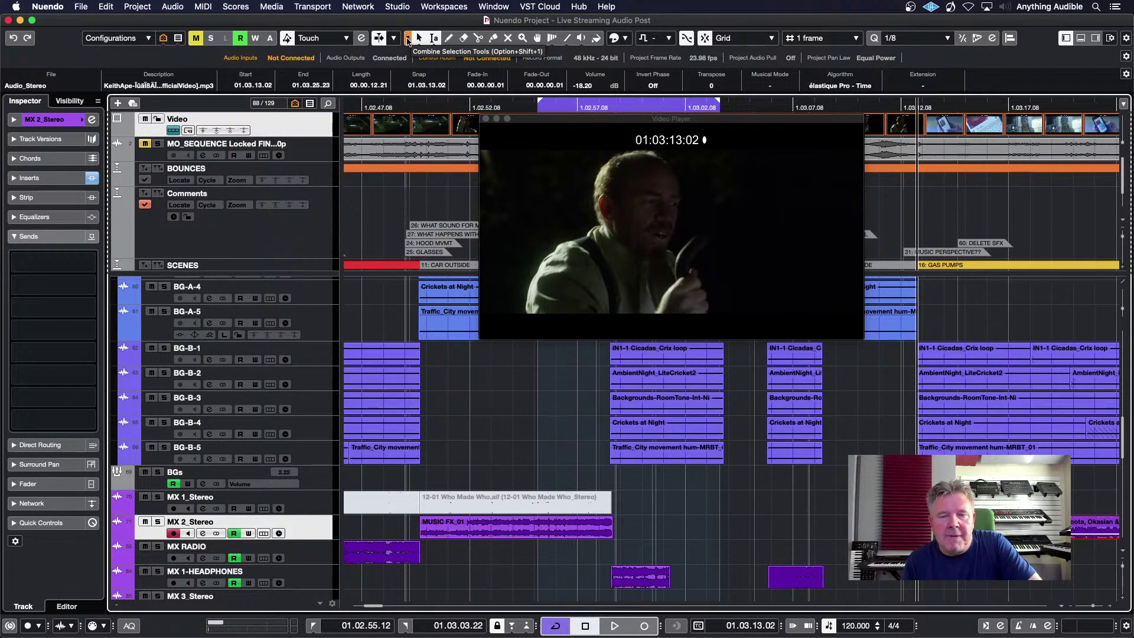
left_click(424, 42)
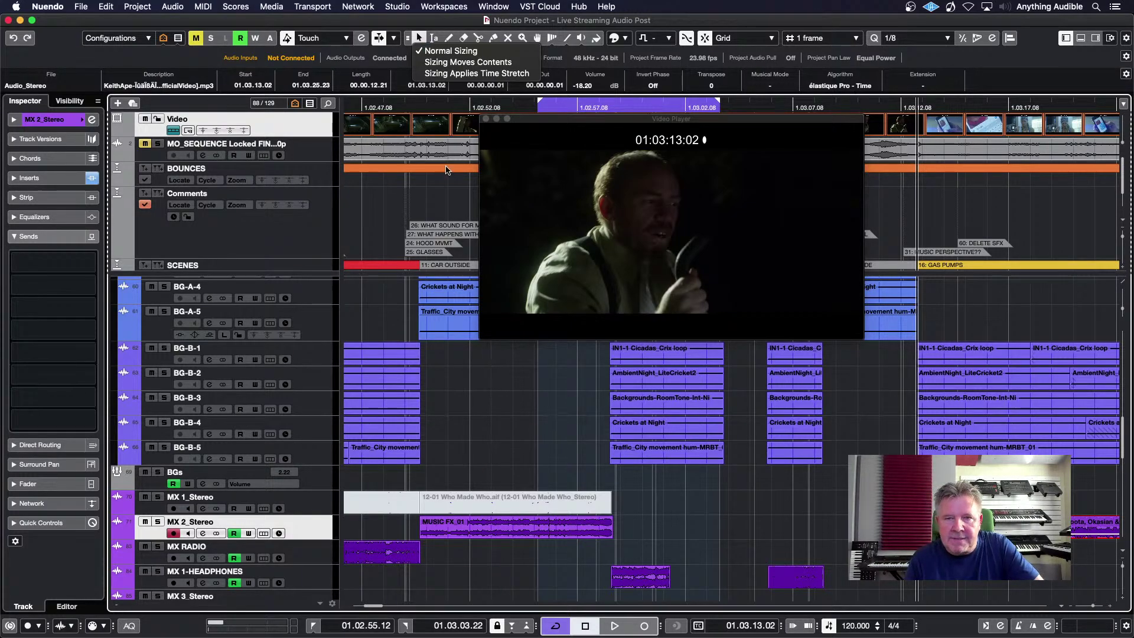
left_click(496, 419)
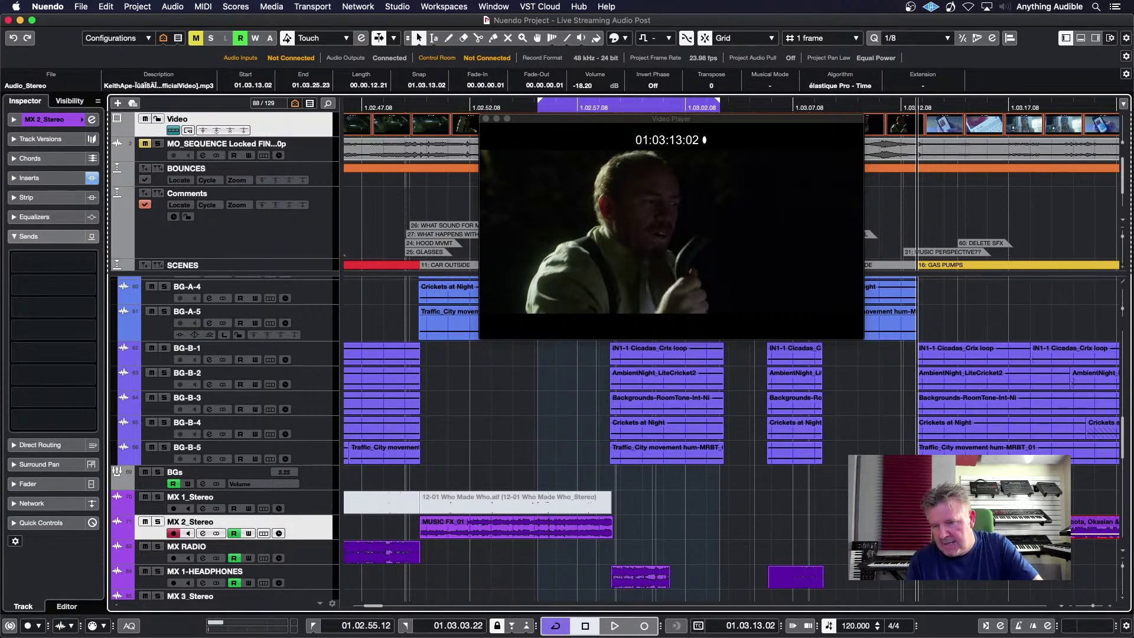
left_click_drag(950, 527, 872, 529)
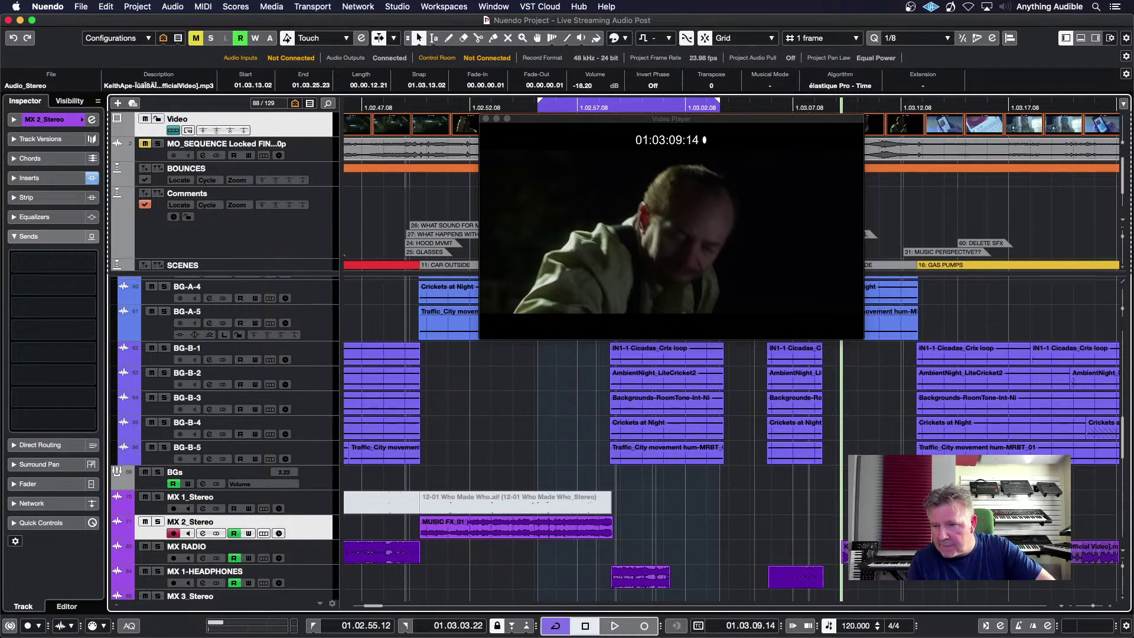
left_click_drag(872, 529, 933, 530)
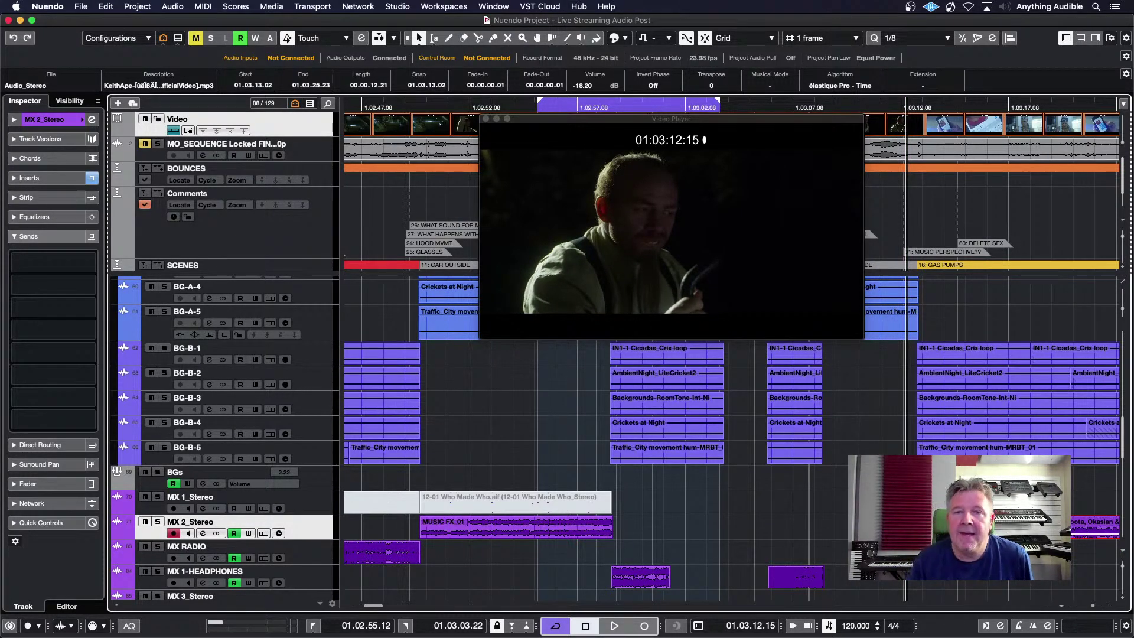
Step: Set Object Selection to Sizing Moves Contents, shift the Keith Ape event to 01.03.13.04 and resize its start to 01.03.15.00
left_click(420, 38)
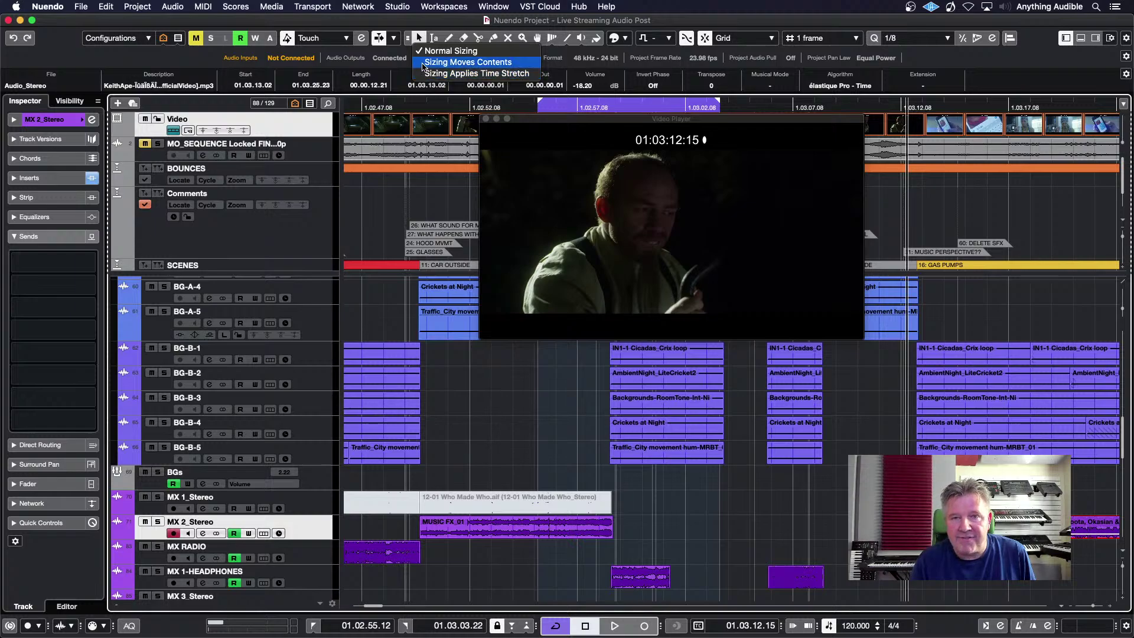
left_click(423, 63)
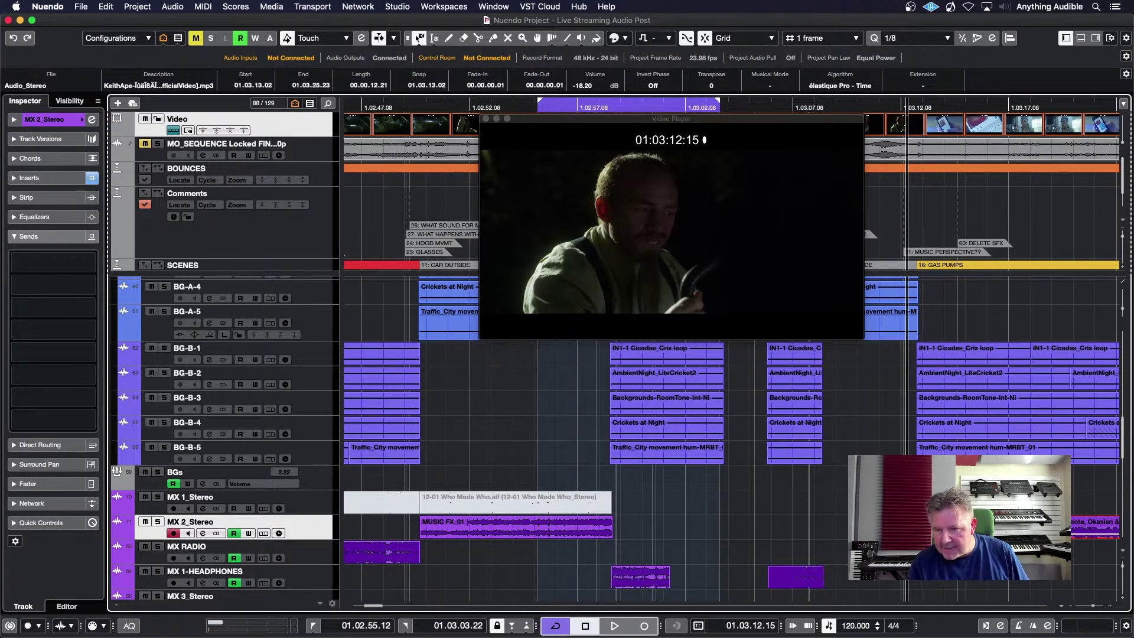
scroll(419, 38, "right", 3)
scroll(419, 37, "right", 5)
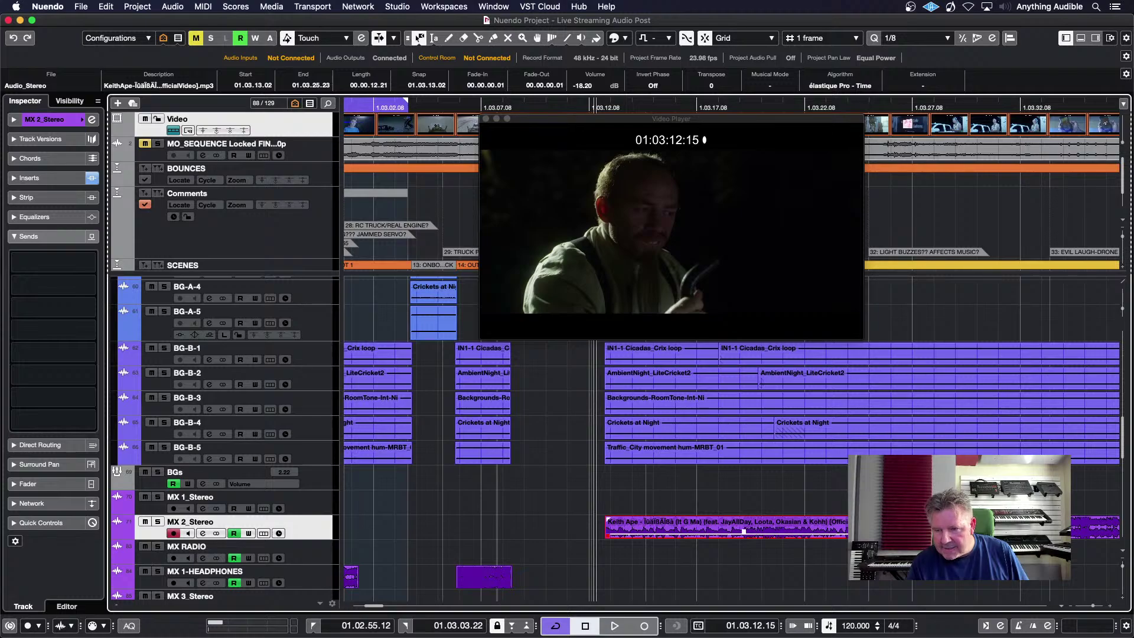
mouse_move(838, 527)
left_mouse_down()
mouse_move(762, 527)
mouse_move(833, 530)
left_mouse_up()
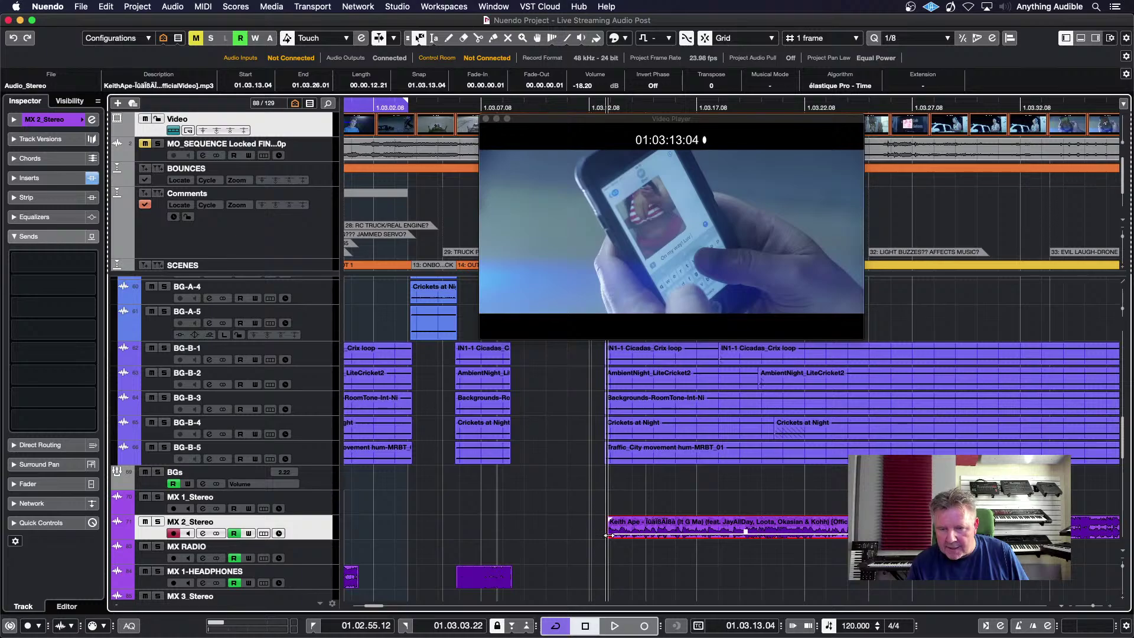
left_click_drag(612, 530, 648, 551)
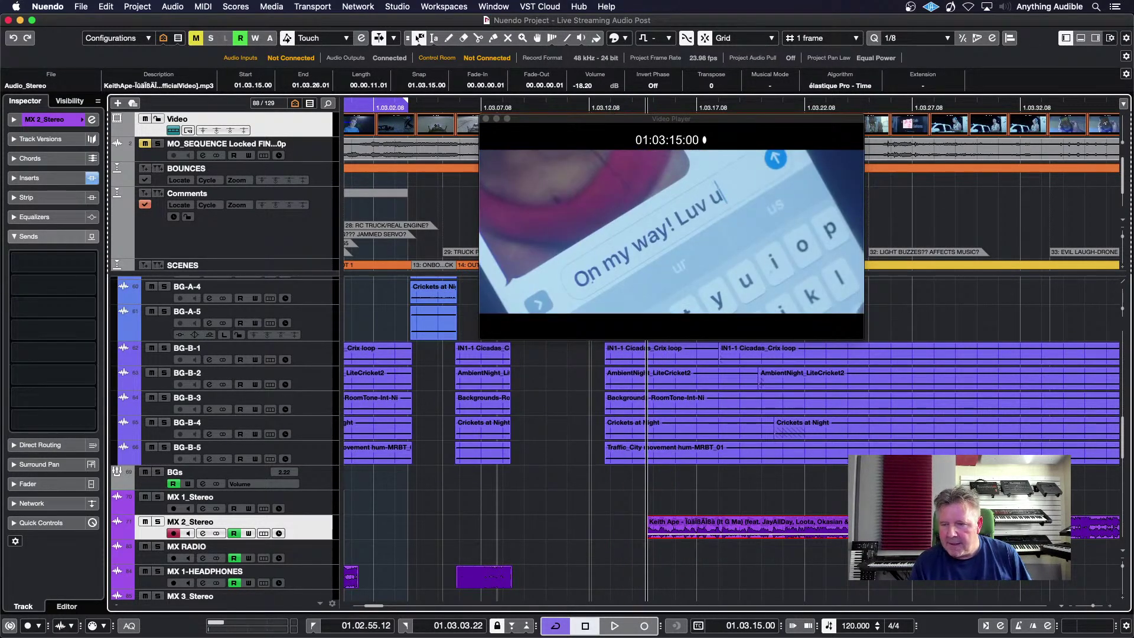
left_click_drag(884, 529, 857, 529)
left_click(836, 549)
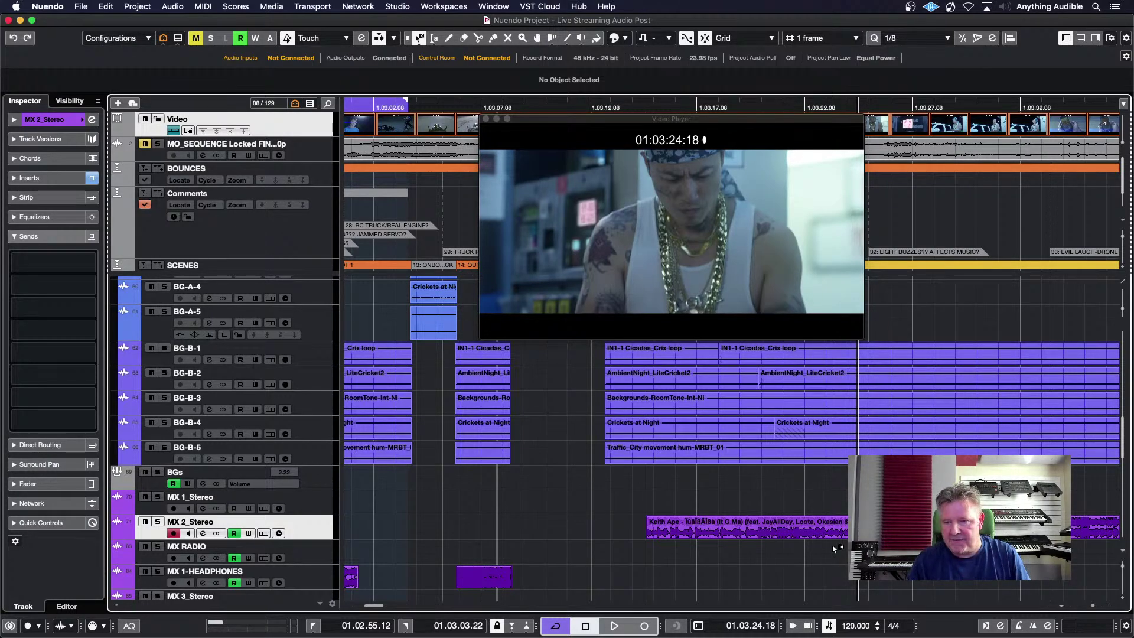
Step: Undo the recent move and resizing of the Keith Ape event on the MX 2_Stereo track
key("ctrl+z")
key("ctrl+z")
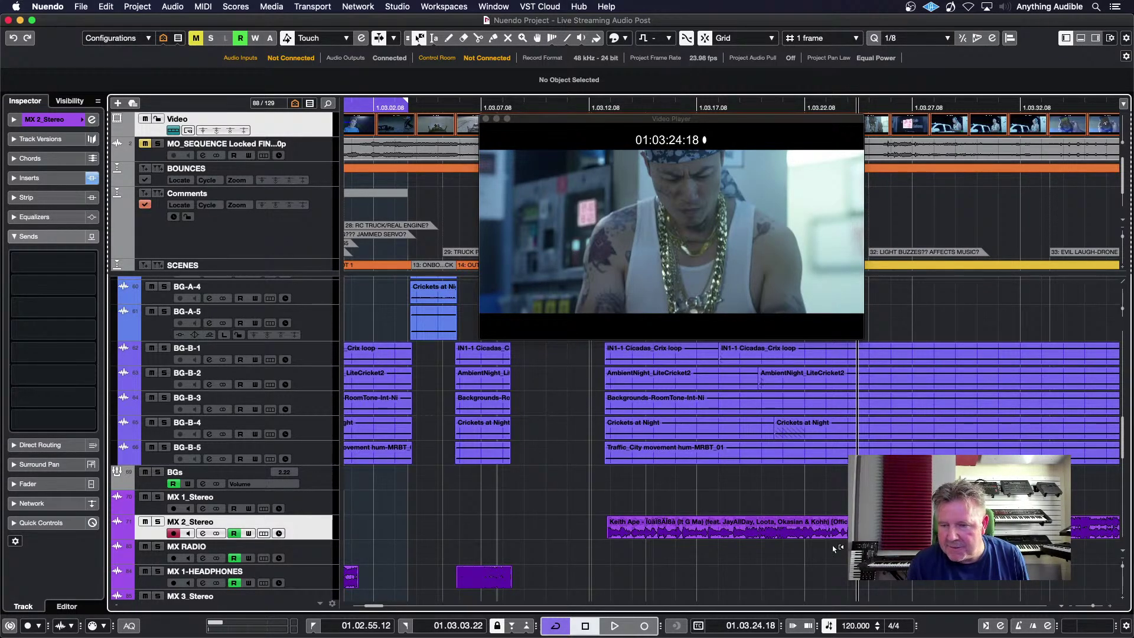
key("super+z")
key("super+z")
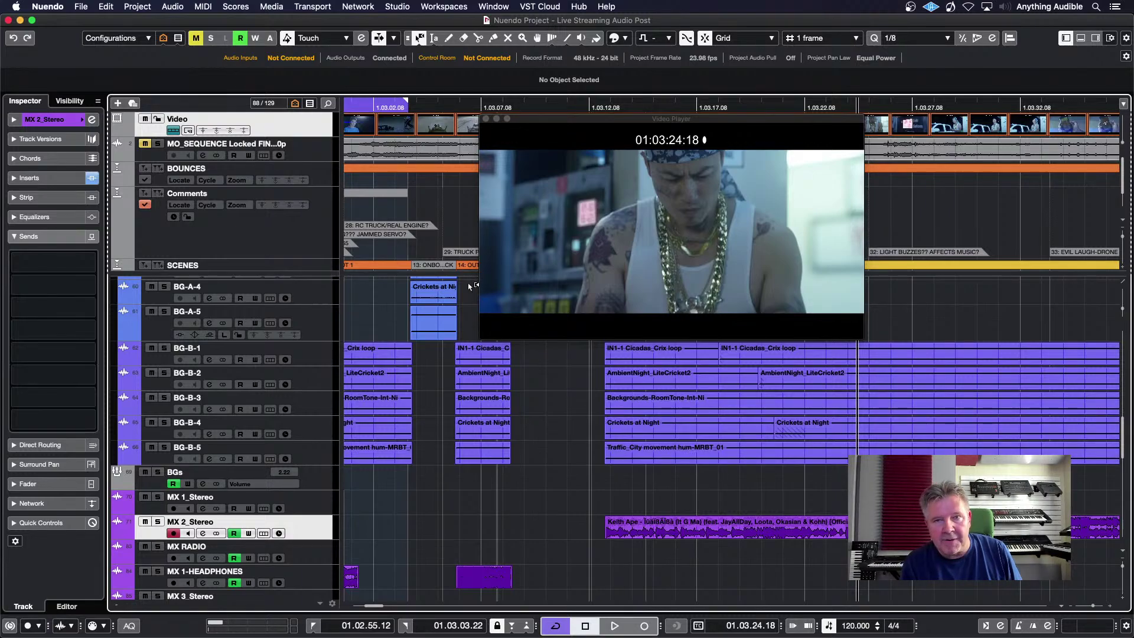
Step: Open the sizing mode choices of the Object Selection tool
left_click(419, 38)
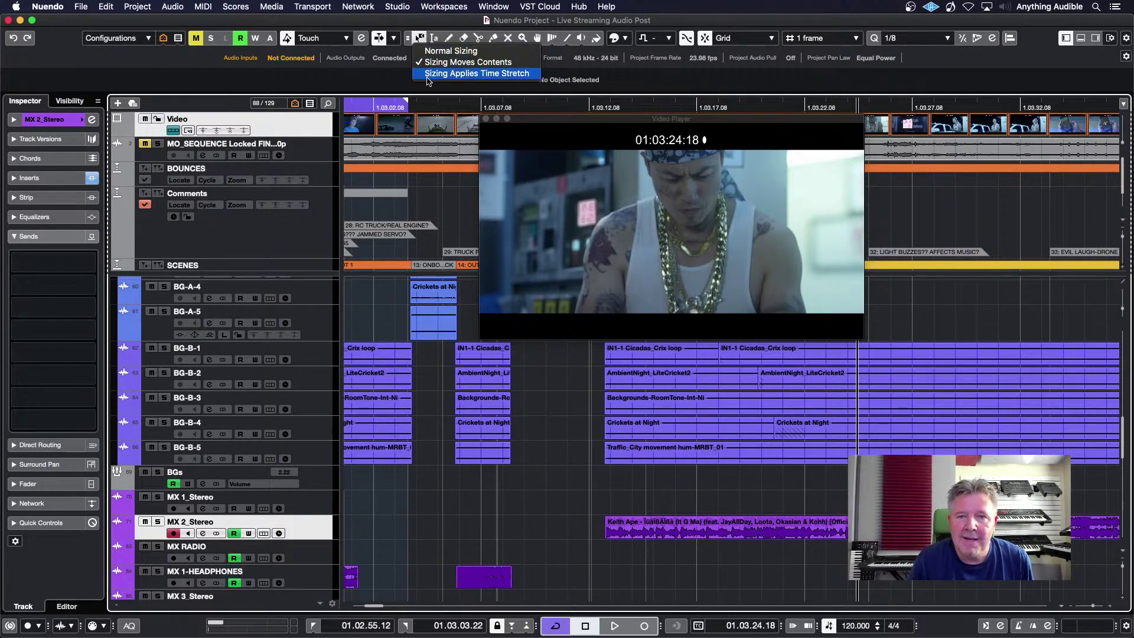
Step: Try time-stretching the MX 2_Stereo music clip by moving its start to 01.03.15.07 with Sizing Applies Time Stretch, and undo the stretch
left_click(427, 76)
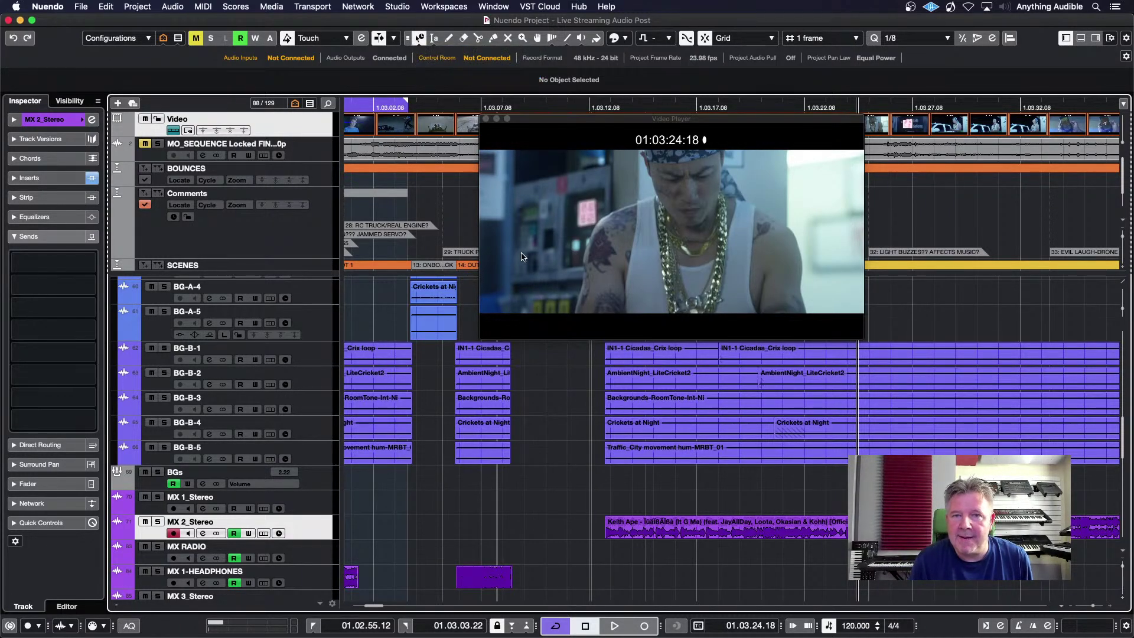
left_click(656, 534)
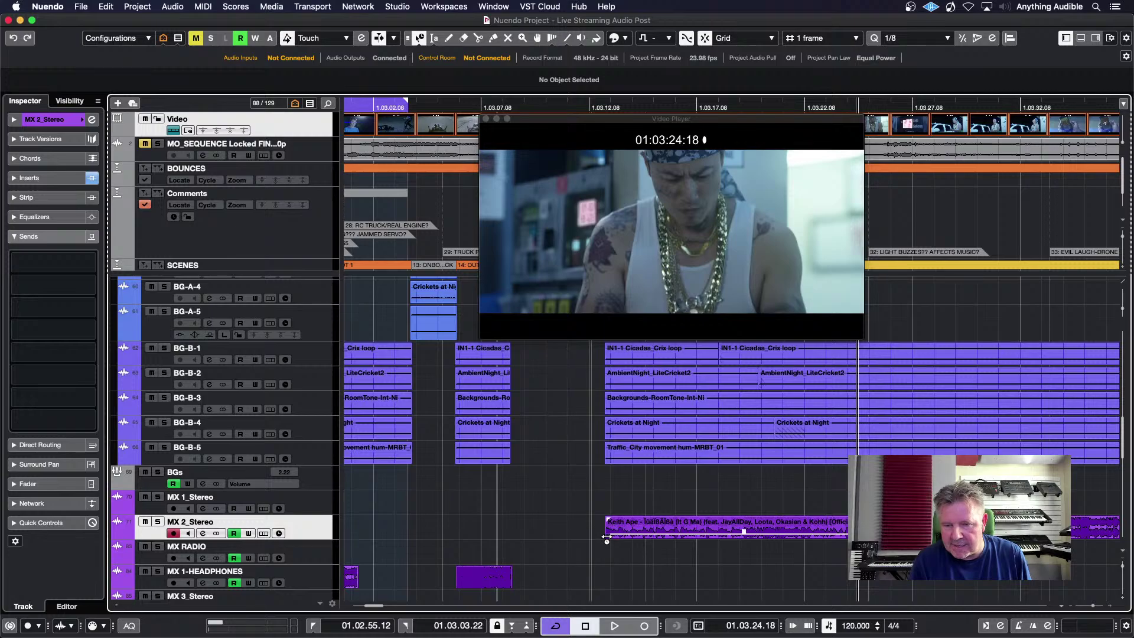
left_click_drag(607, 536, 654, 537)
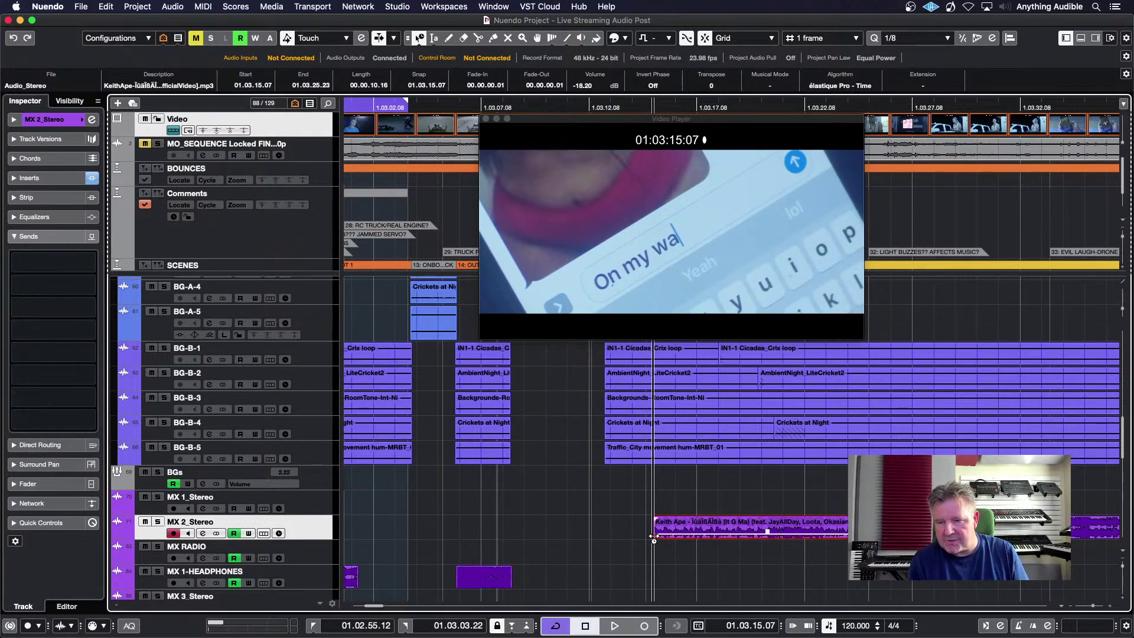
key("super+z")
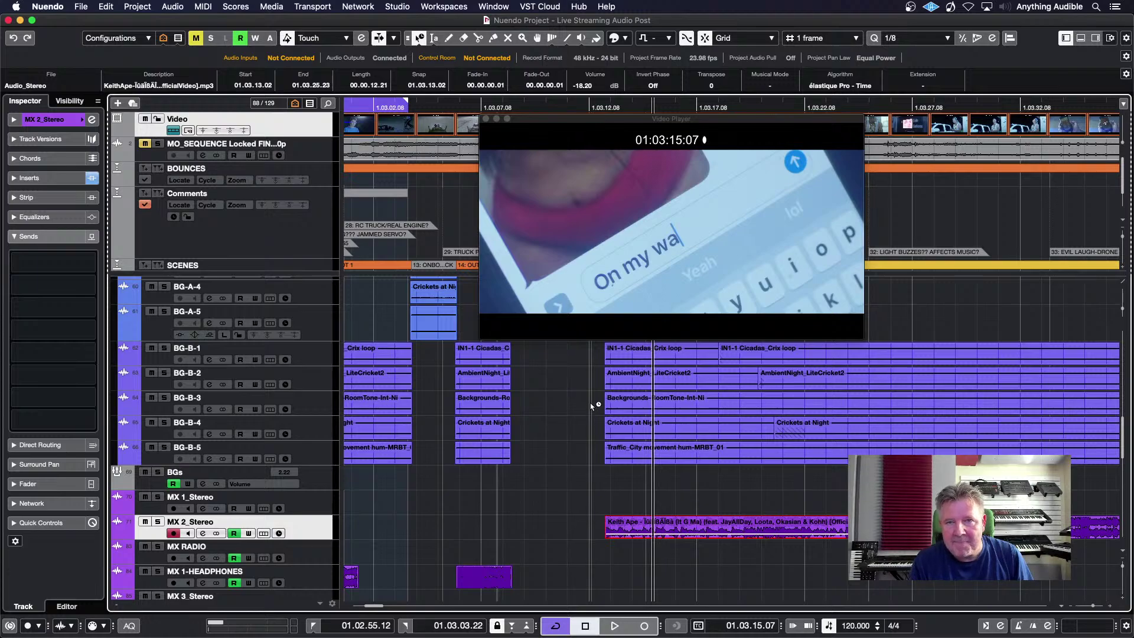
Step: Use the Range Selection tool to select a range on the BG-B-2 track from 01.03.12.06 to 01.03.19.18
left_click(420, 41)
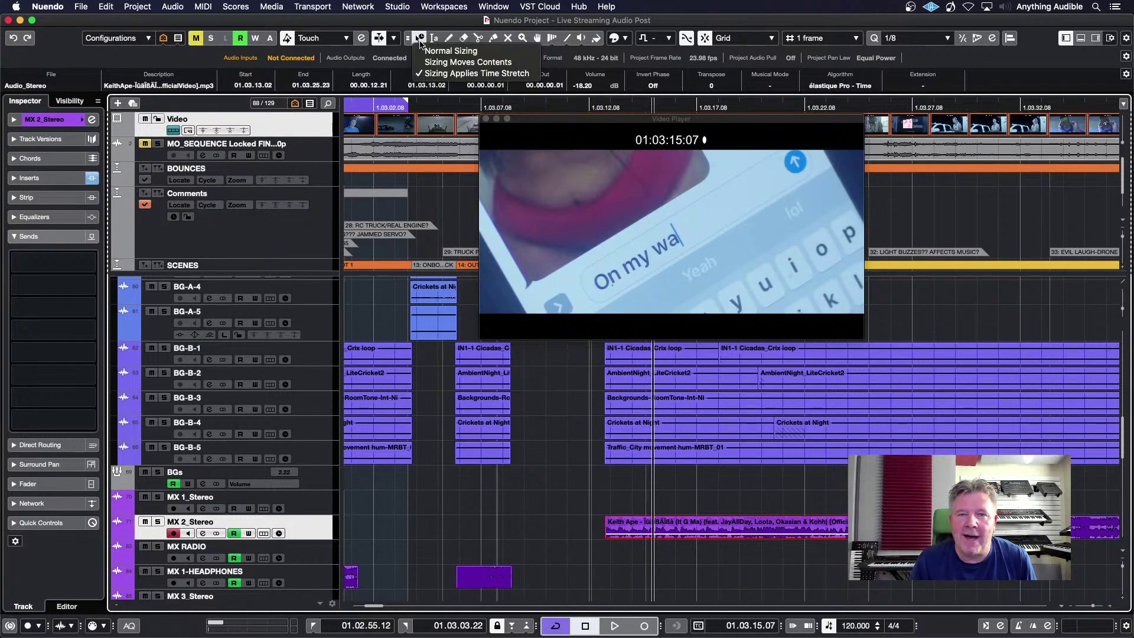
left_click(437, 44)
key("Down")
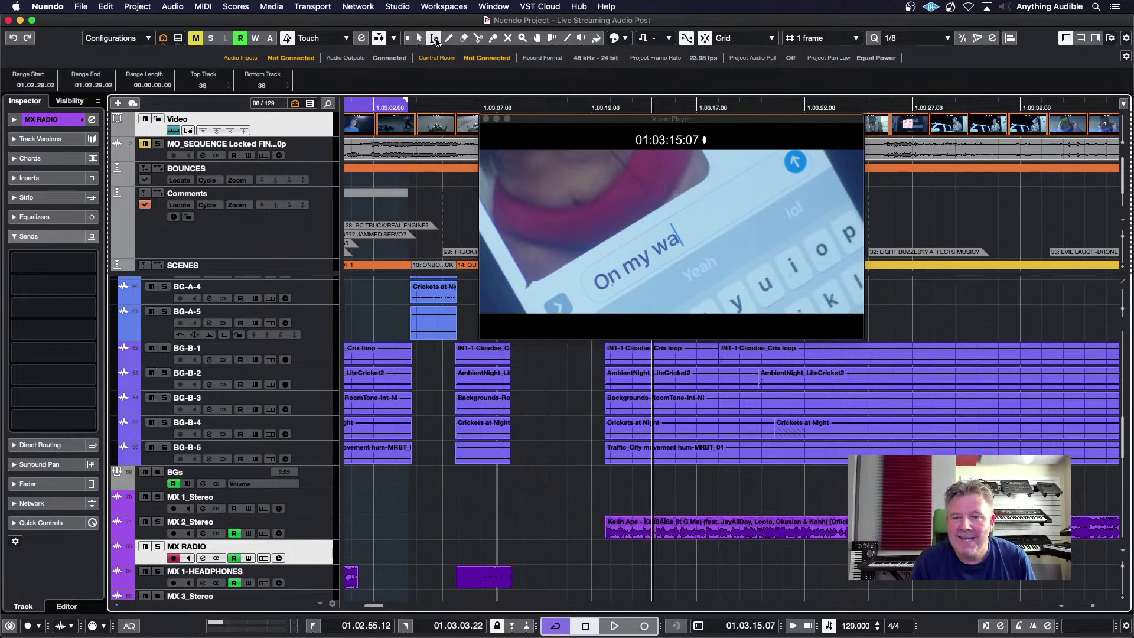
left_click(434, 38)
left_click_drag(588, 378, 749, 378)
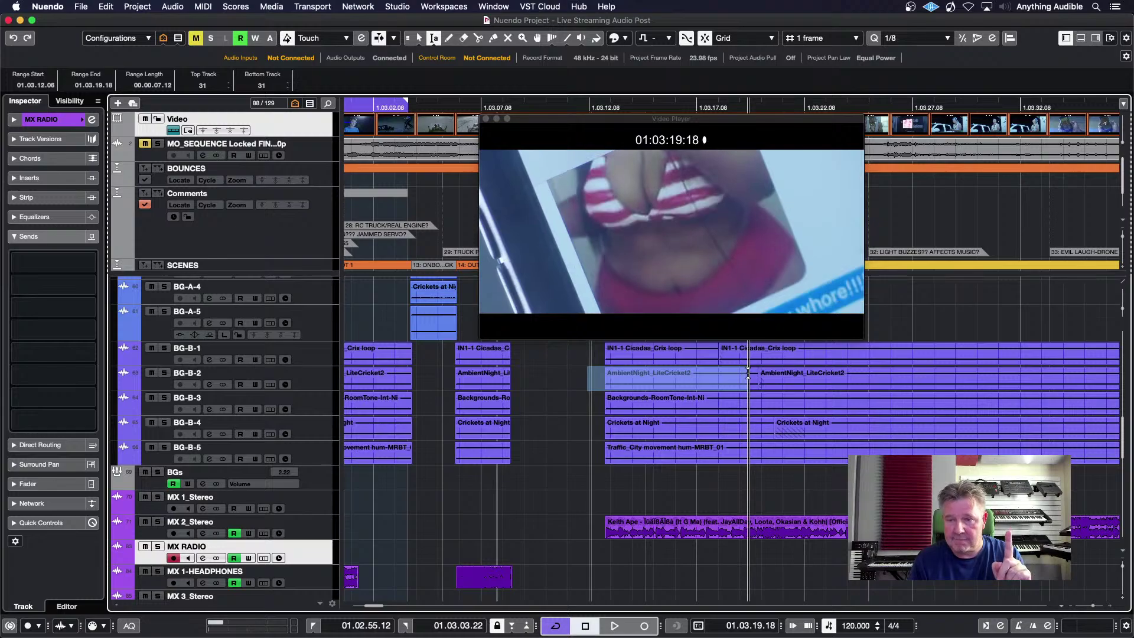
Step: Hide the video player and set the locators to the short BG-B-1 clip's range, from 01.03.06.03 to 01.03.08.16
double_click(479, 358)
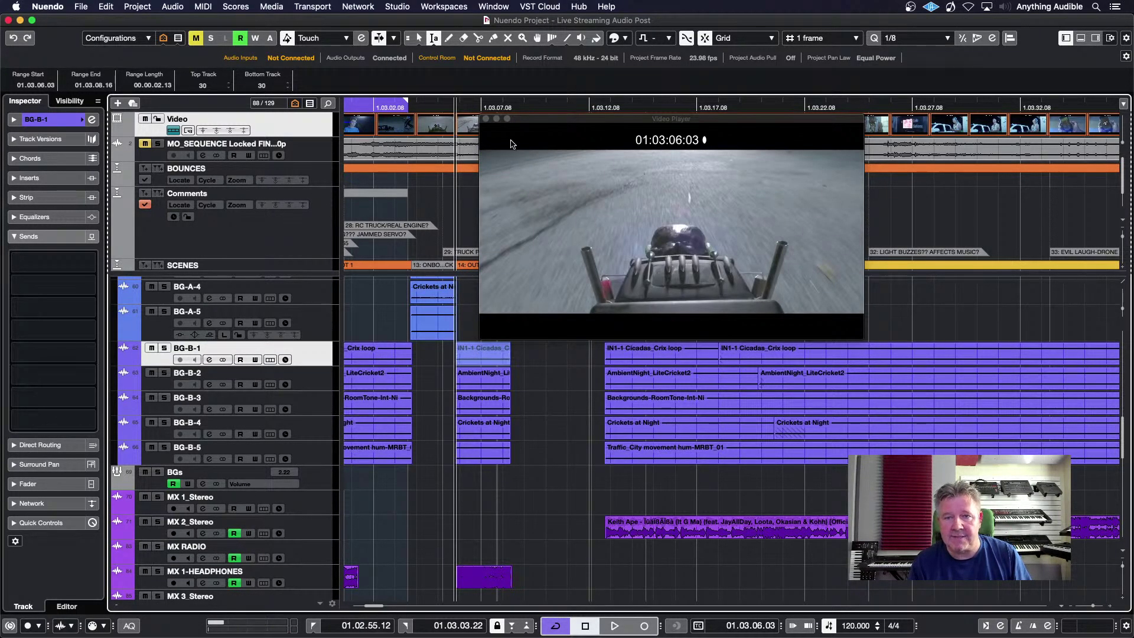
key("F8")
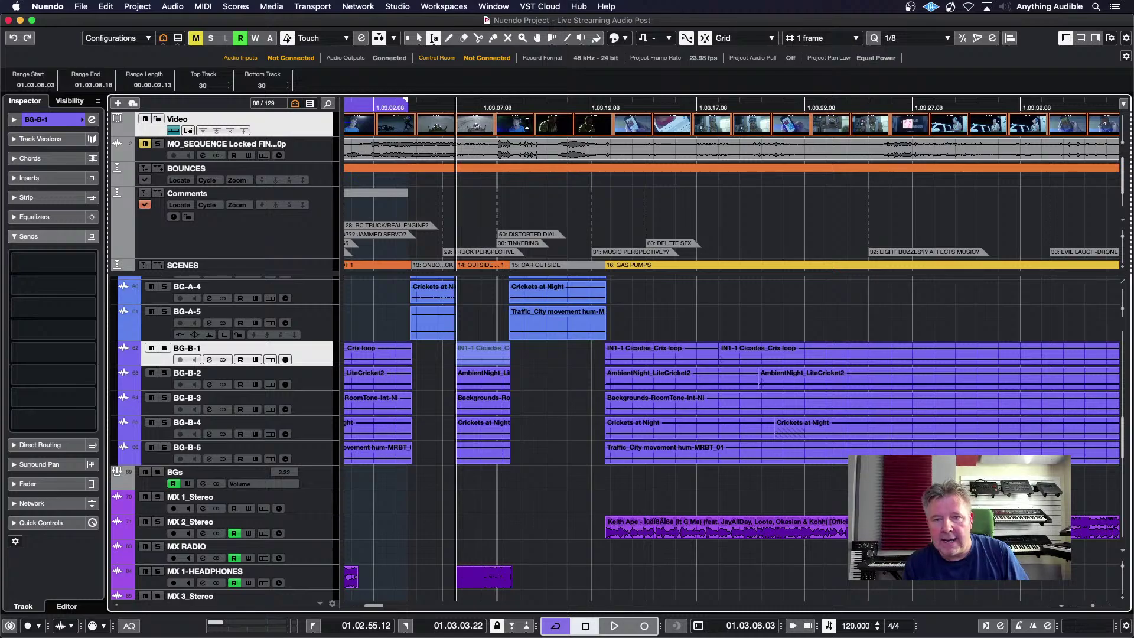
key("p")
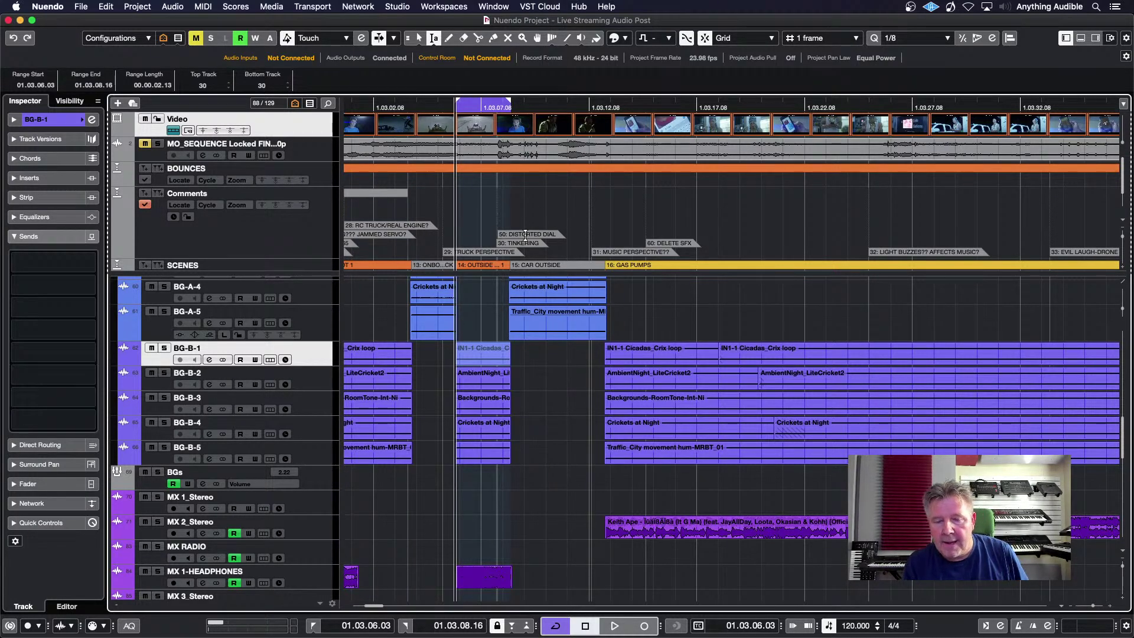
left_click(483, 357)
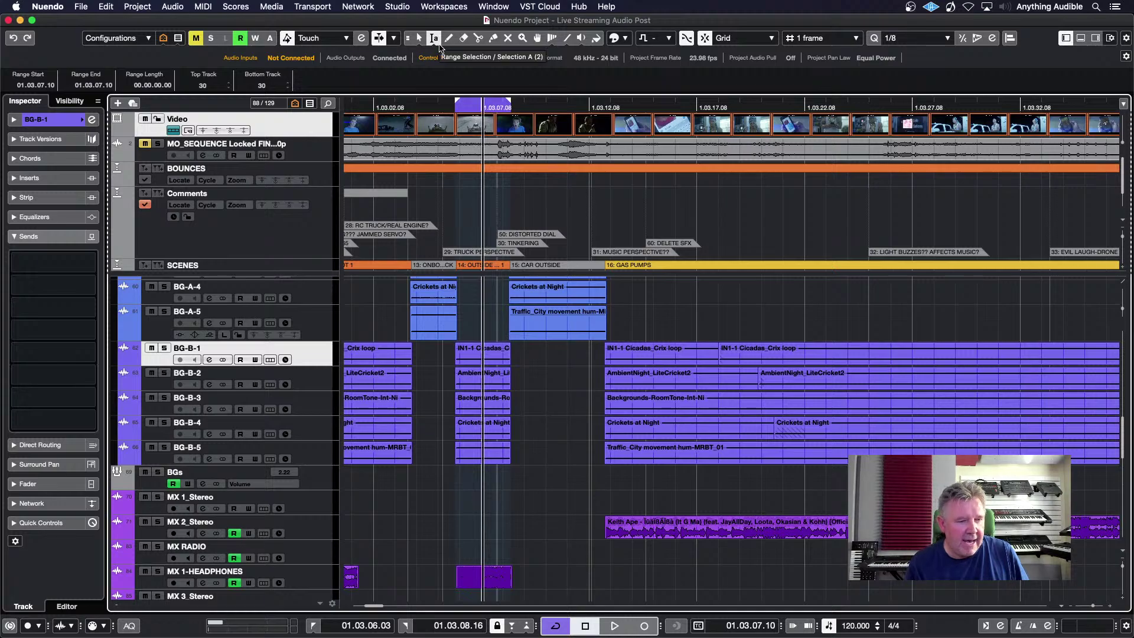
Step: Switch the range tool to Selection B, select the range of the first Traffic_City clip on BG-A-5, and clear the selection
left_click(437, 41)
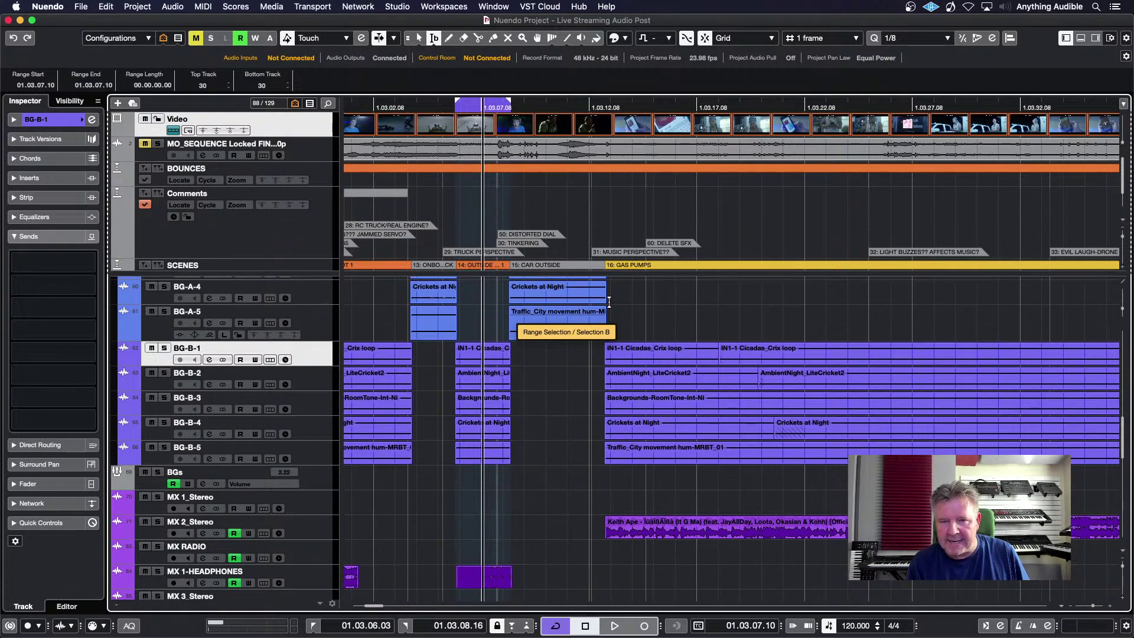
left_click(442, 326)
double_click(435, 325)
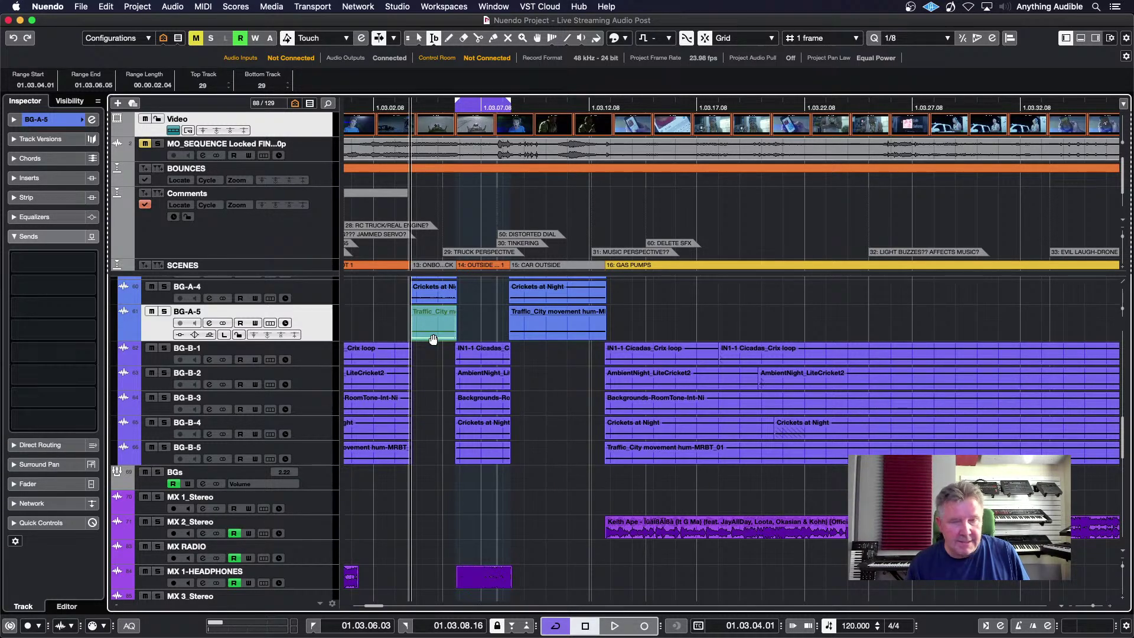
key("Down")
double_click(433, 335)
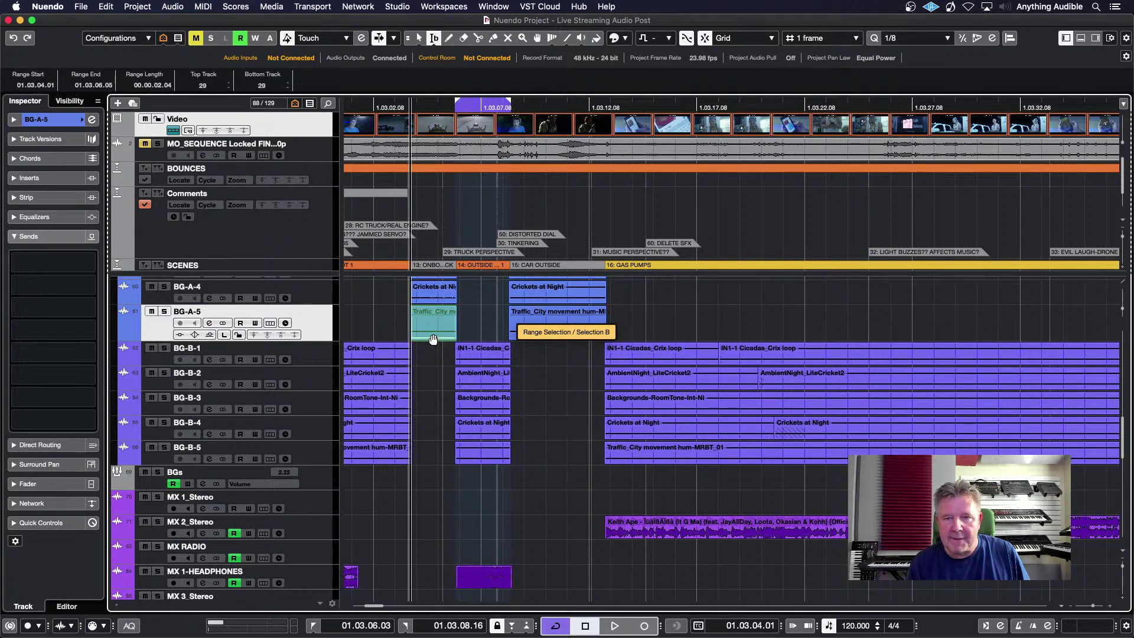
key("2")
key("2")
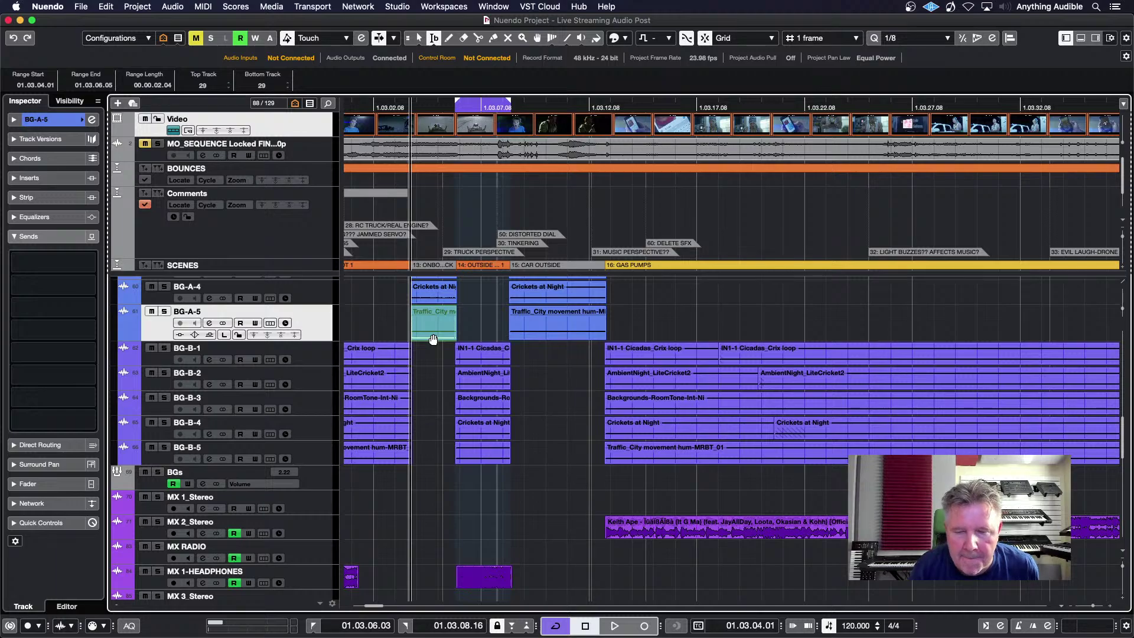
left_click(433, 339)
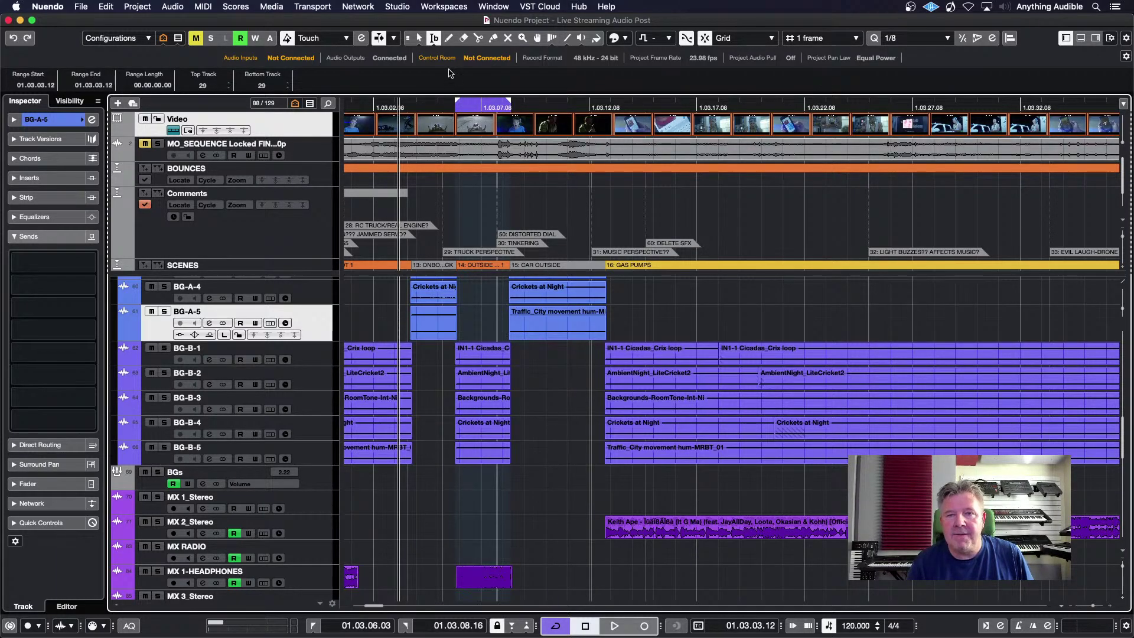
Step: Try the Erase tool on the BG-A-5 Traffic_City clip under scene 15, and undo the deletion
left_click(448, 39)
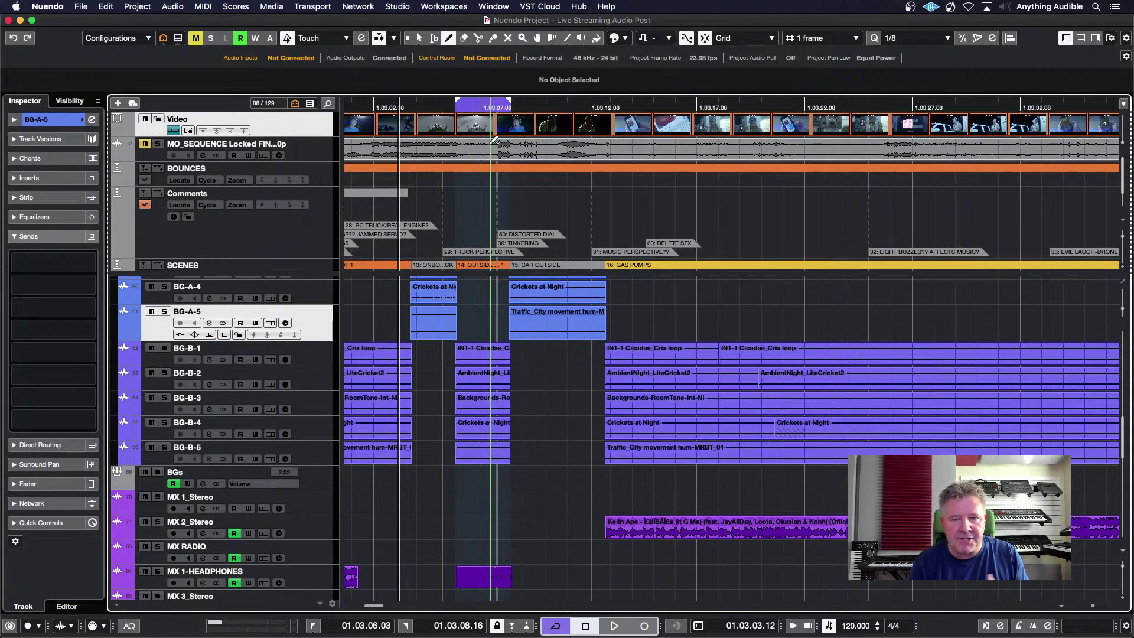
left_click(466, 39)
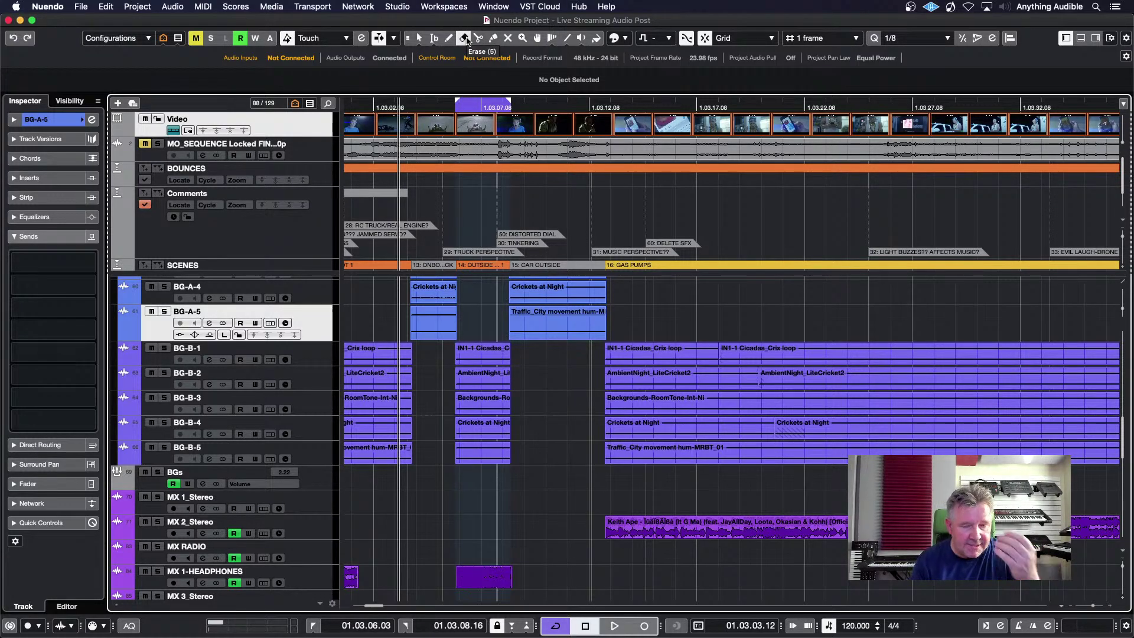
left_click(540, 323)
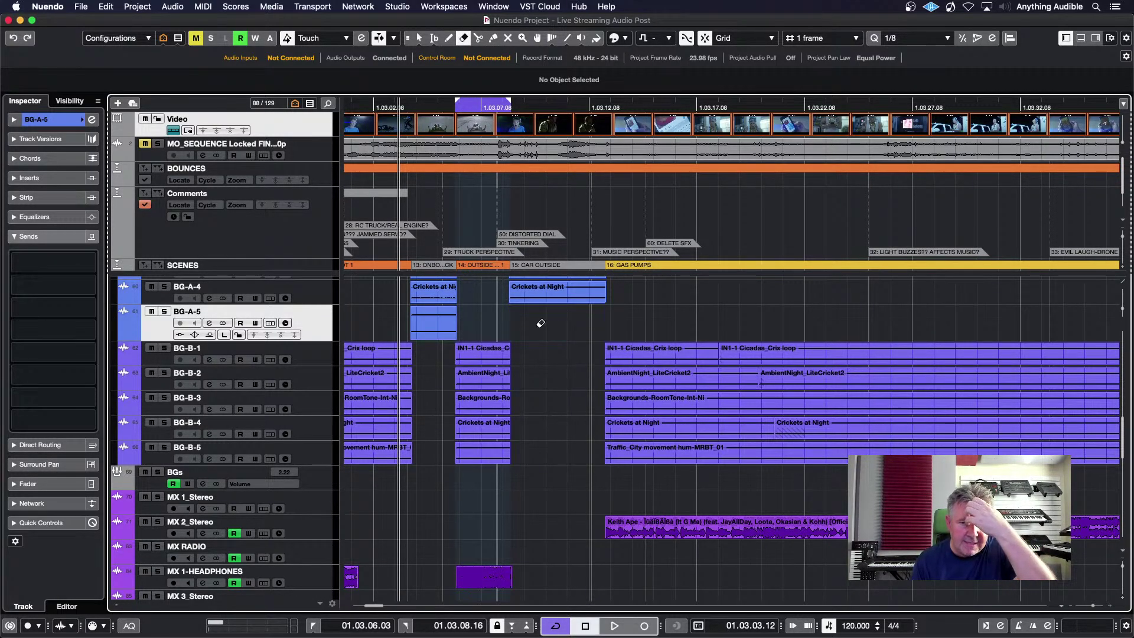
key("super+z")
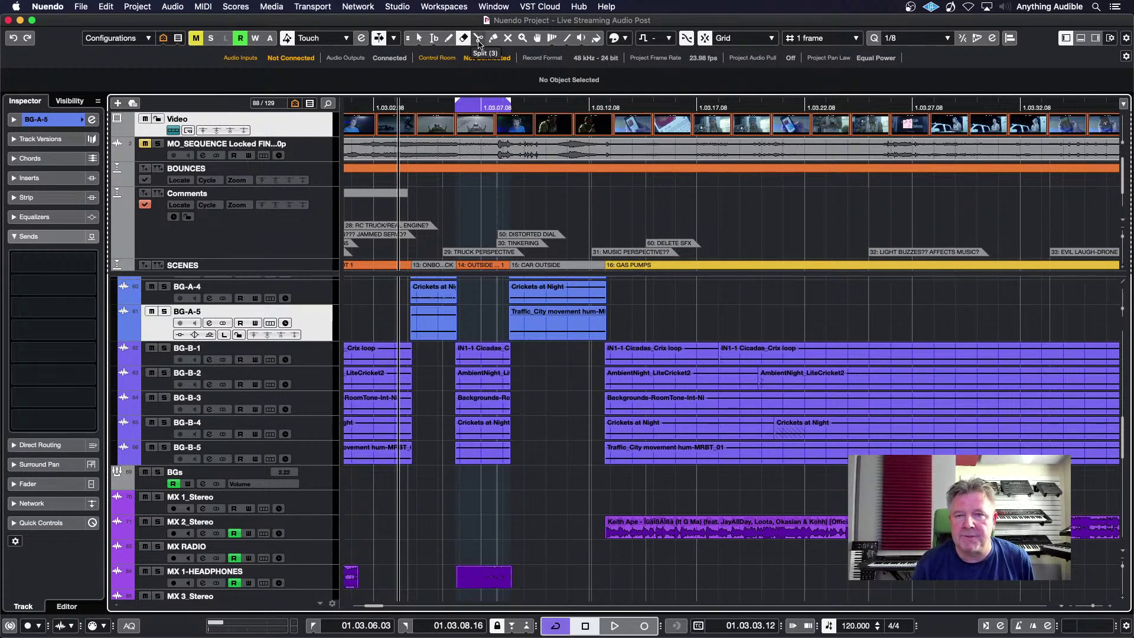
Step: Try splitting the BG-A-5 Traffic_City clip under scene 15 near its middle, and undo the split
left_click(478, 39)
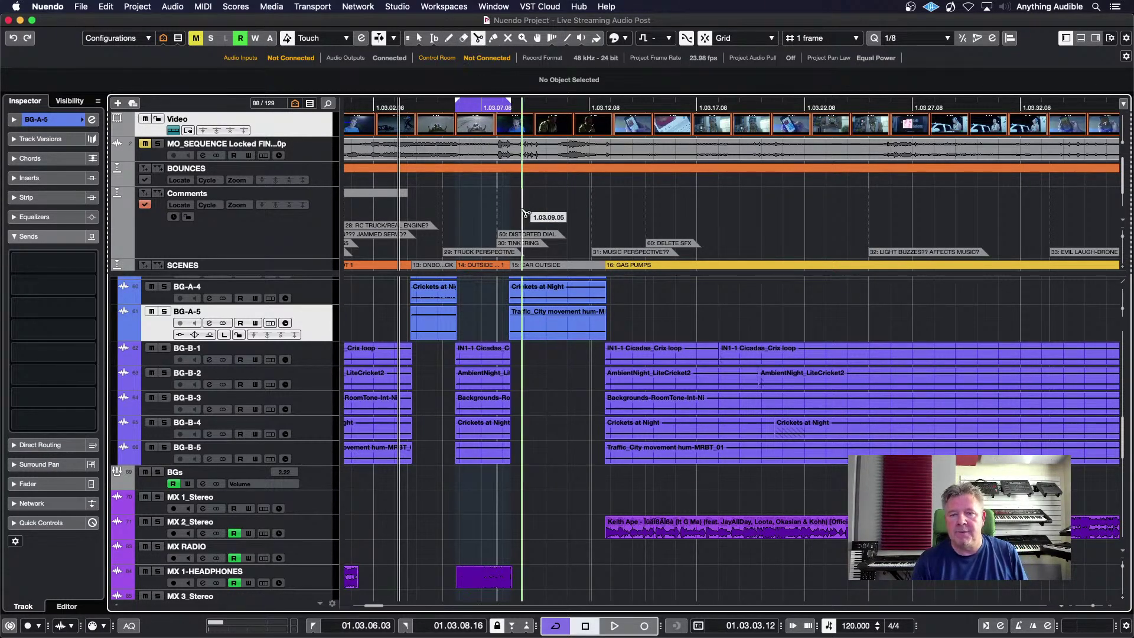
left_click(547, 317)
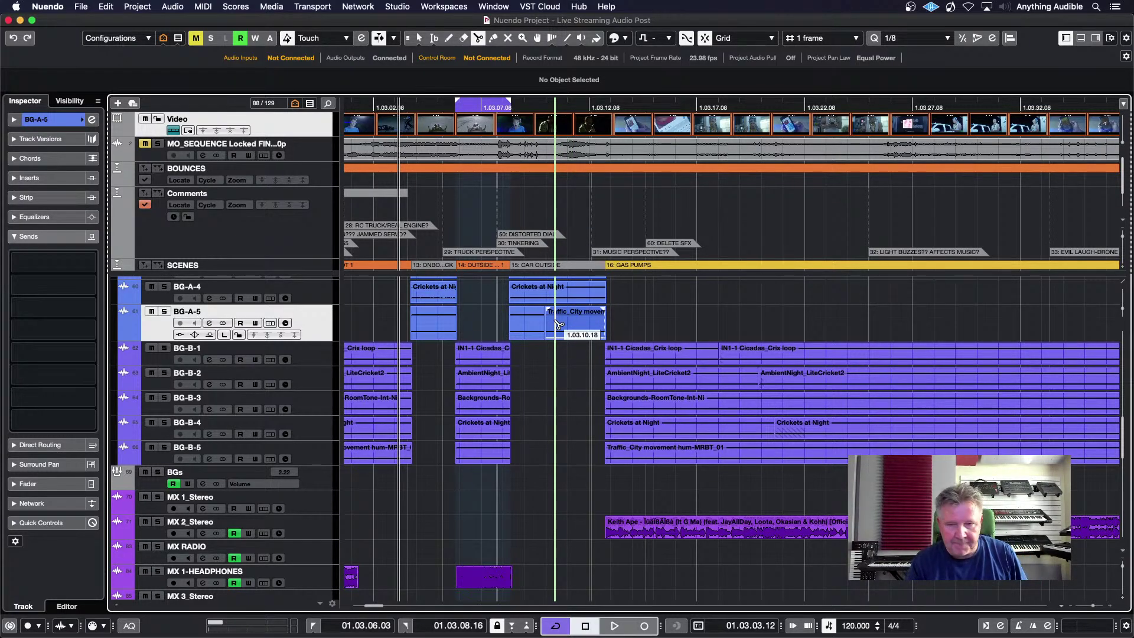
key("super+z")
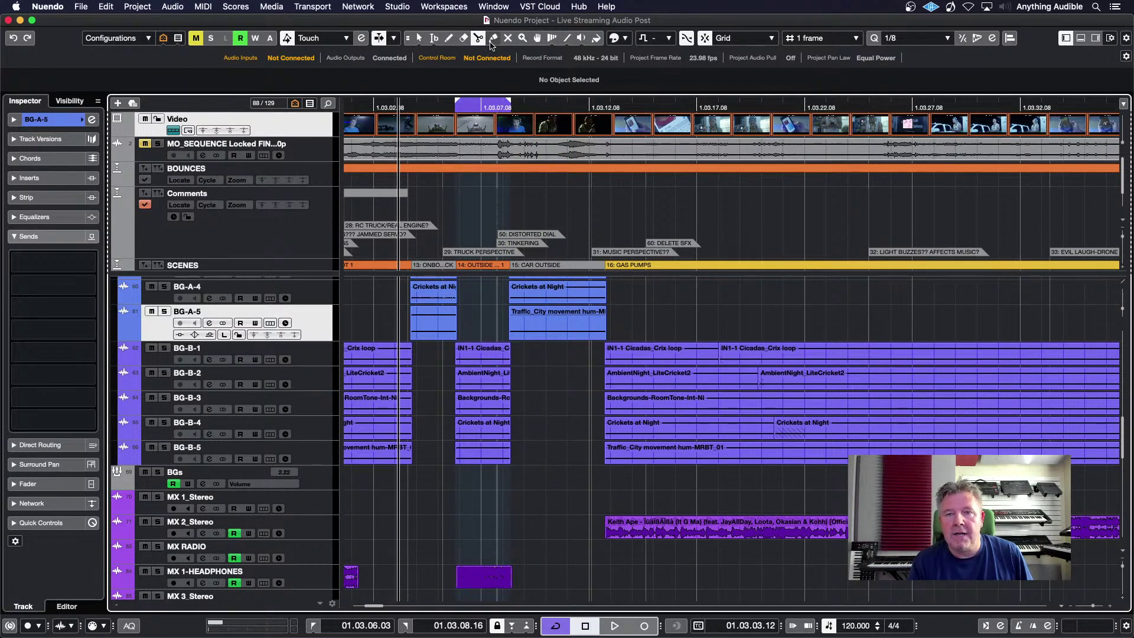
Step: Split the BG-A-5 Traffic_City clip under scene 15 again, try the Glue tool on its second part, and undo both edits
left_click(547, 322)
left_click(494, 37)
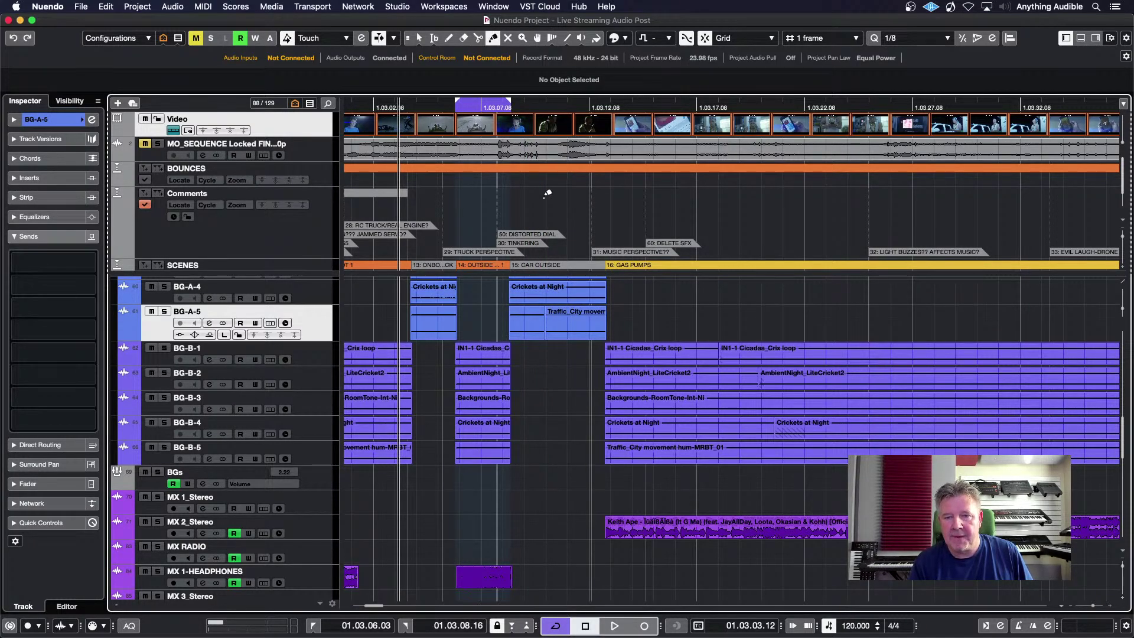
left_click(553, 328)
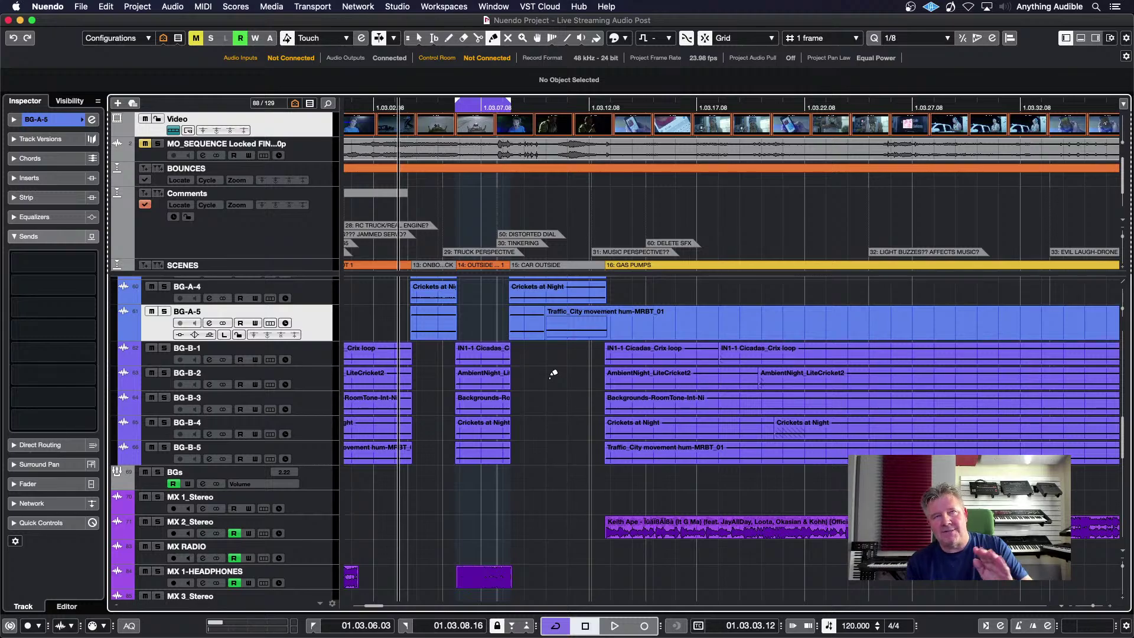
key("super+z")
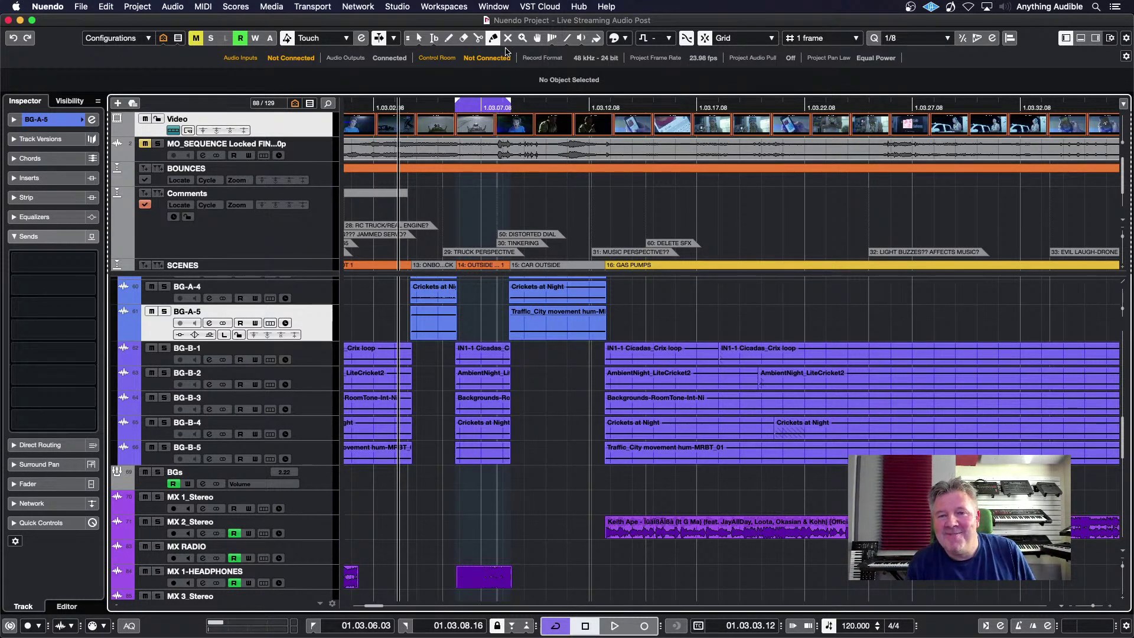
Step: Mute the BG-A-5 Traffic_City clip under scene 15 with the Mute tool
left_click(508, 41)
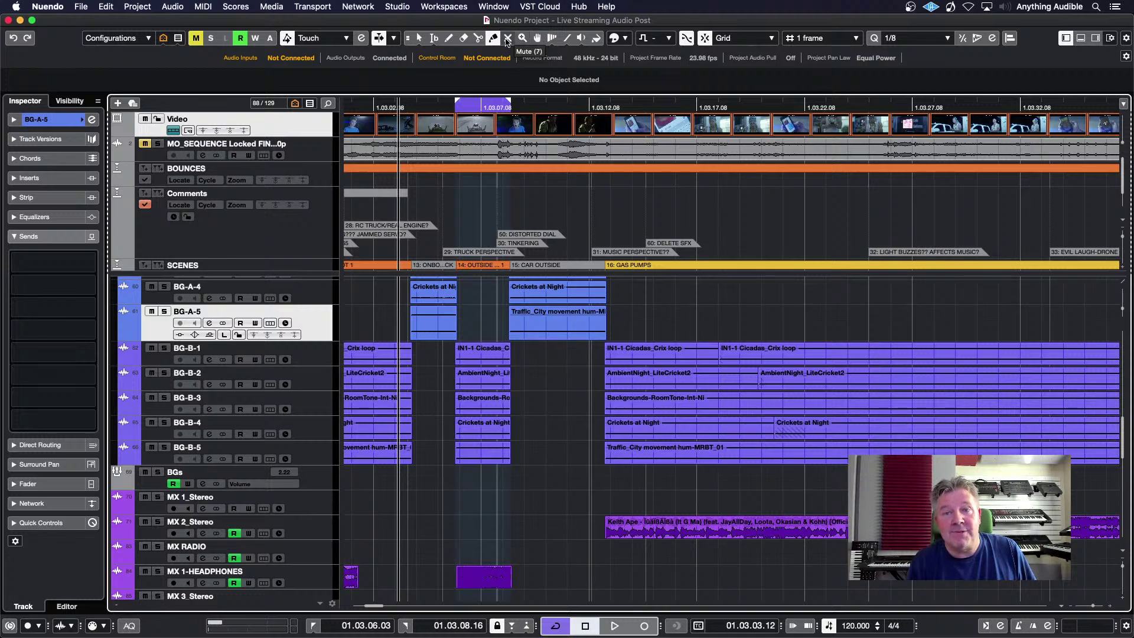
left_click(565, 335)
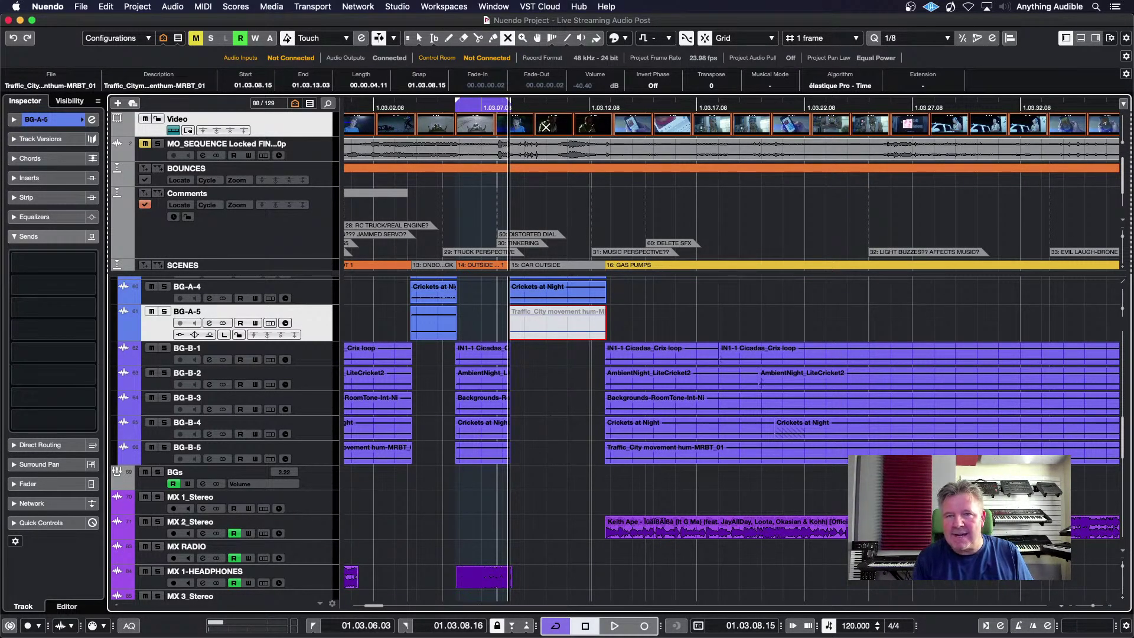
Step: Switch to Object Selection and toggle the selected Traffic_City clip's mute state repeatedly, ending with it unmuted
left_click(420, 38)
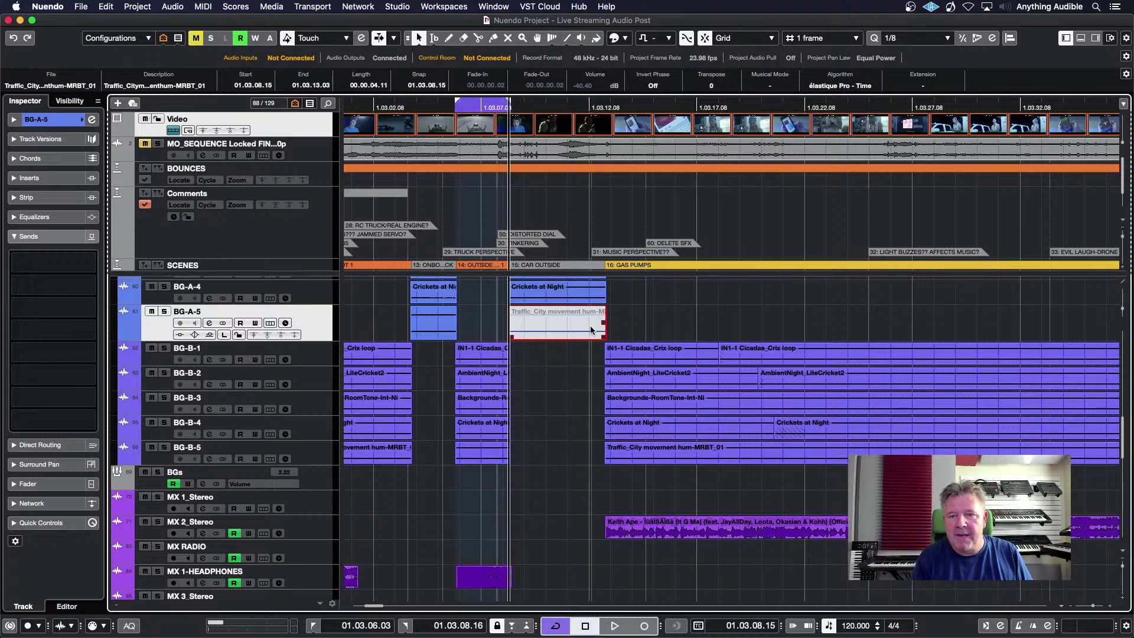
key("super+n")
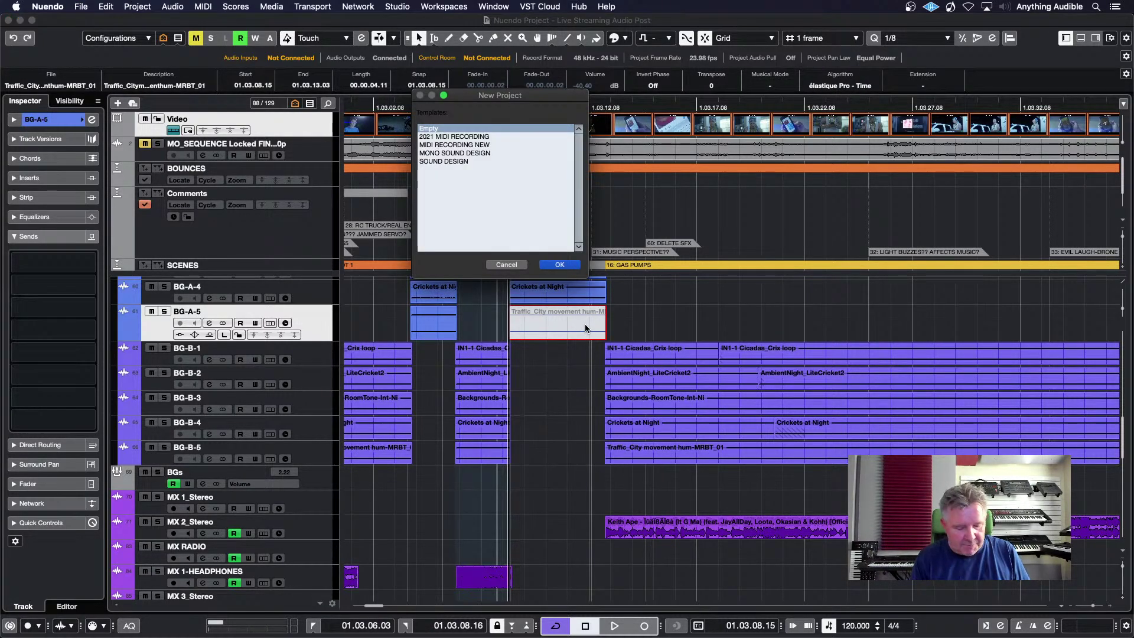
key("Escape")
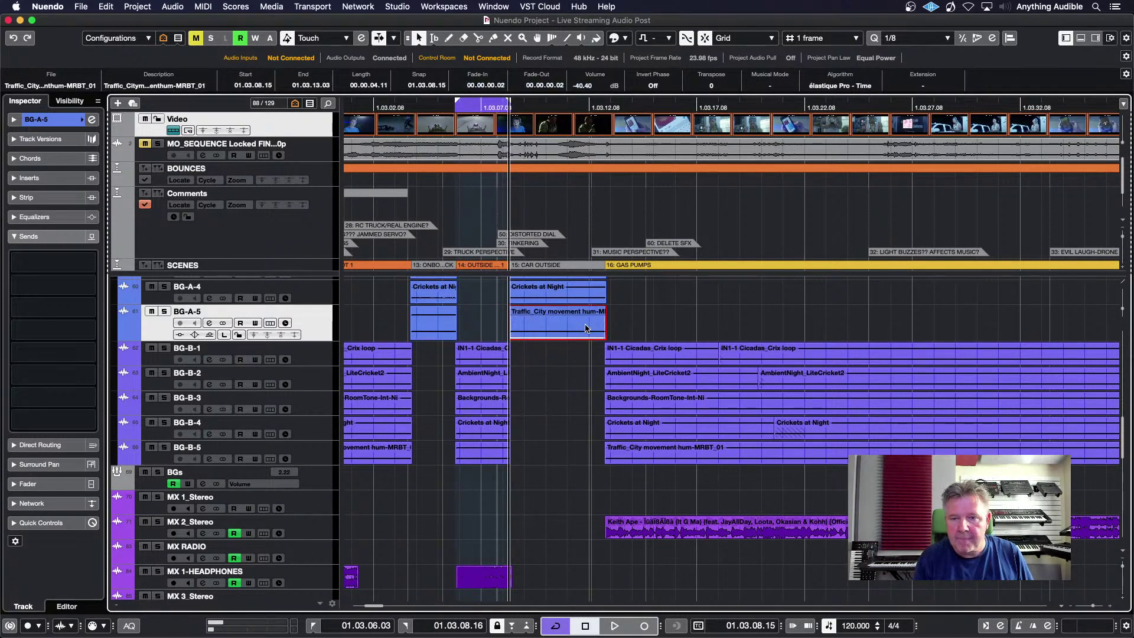
key("shift+m")
key("shift+m")
key("shift+m")
key("shift+m")
key("shift+m")
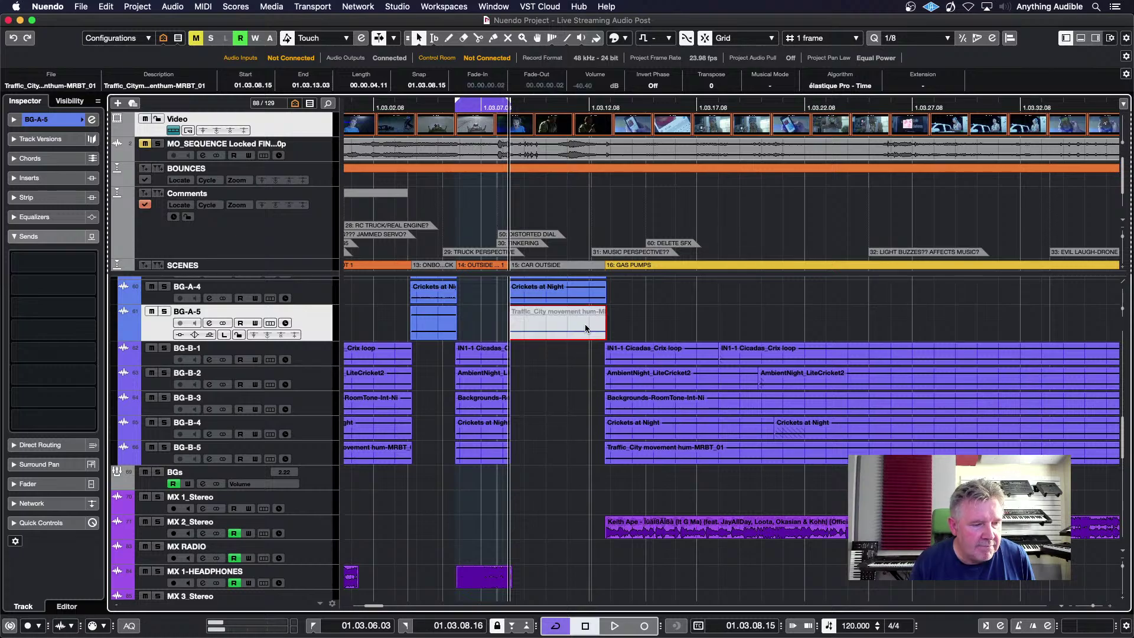
key("shift+m")
key("shift+m")
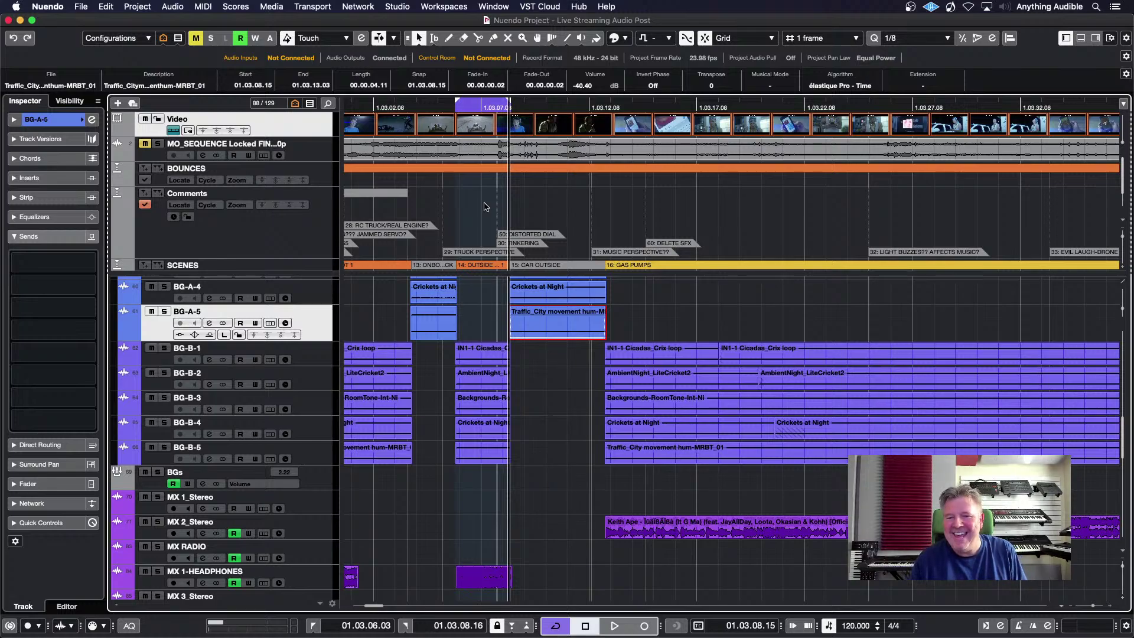
Step: Audition the start of the MX 2_Stereo music clip under scene 16 with the Play tool
left_click(538, 367)
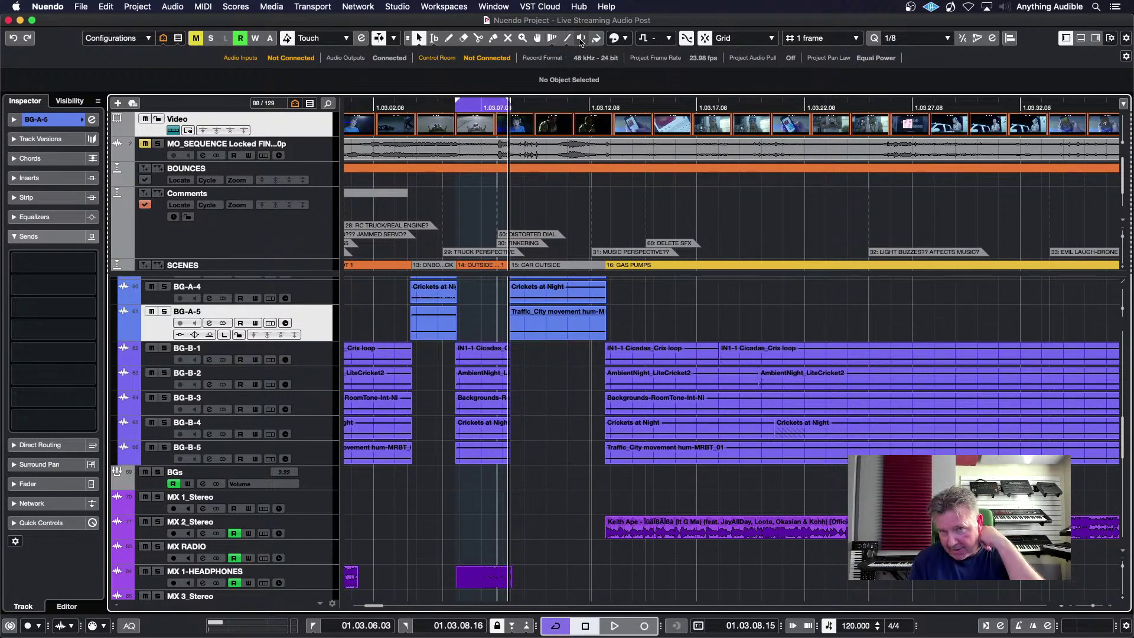
left_click(581, 38)
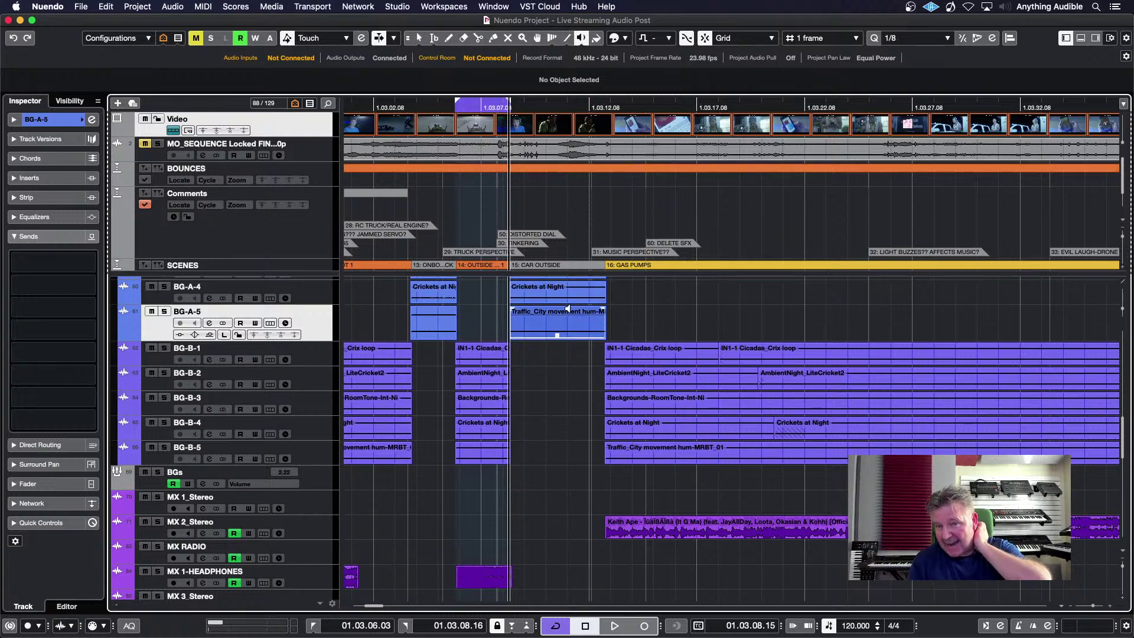
left_click(612, 521)
left_click_drag(624, 527, 695, 524)
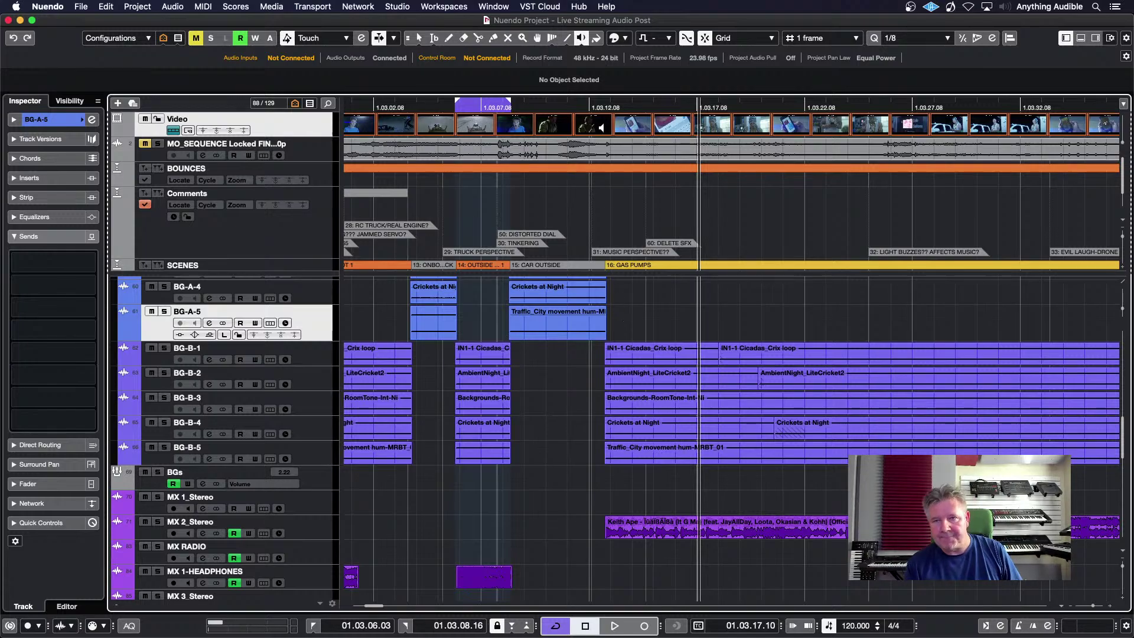
Step: Color the MX 2_Stereo music clip under scene 16 blue with the Color tool, and view the available colors
left_click(597, 39)
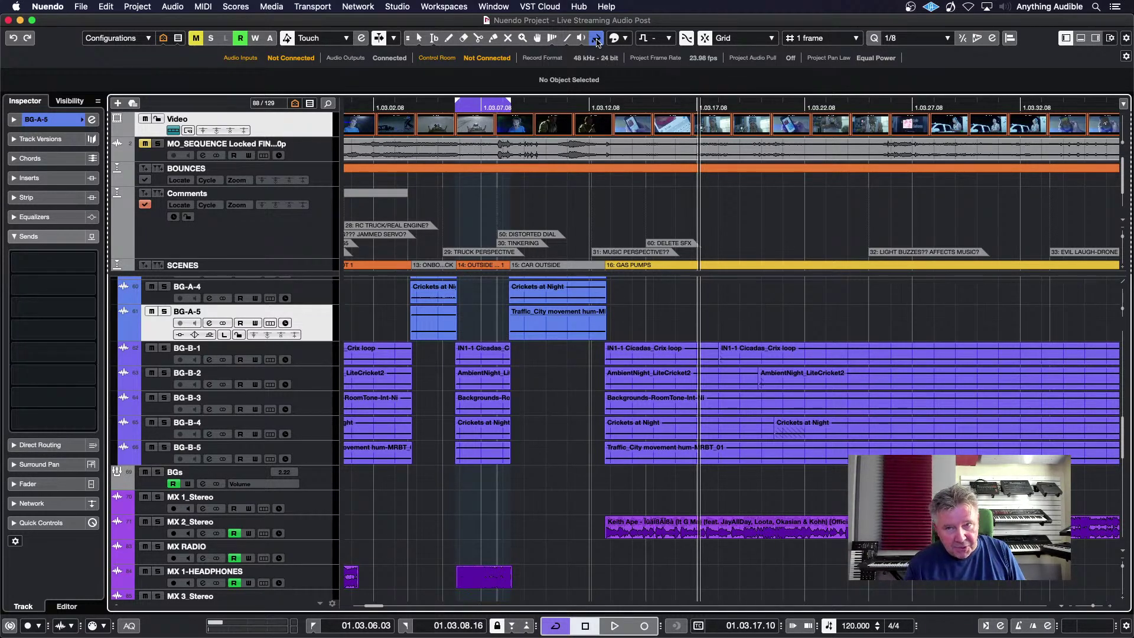
left_click(650, 525)
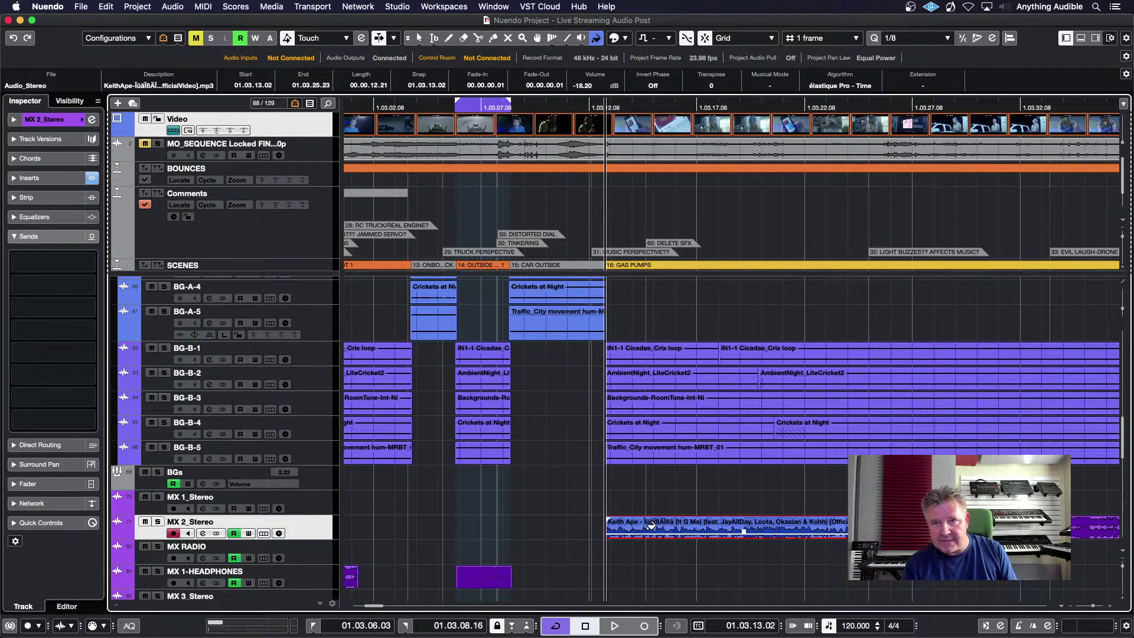
left_click(615, 39)
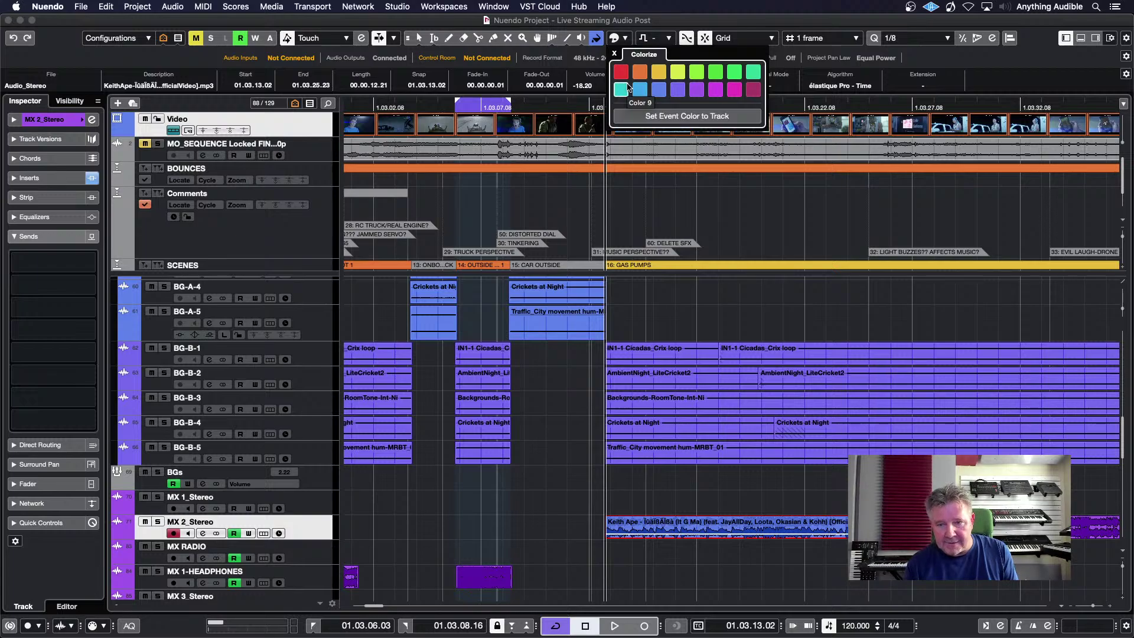
left_click(650, 464)
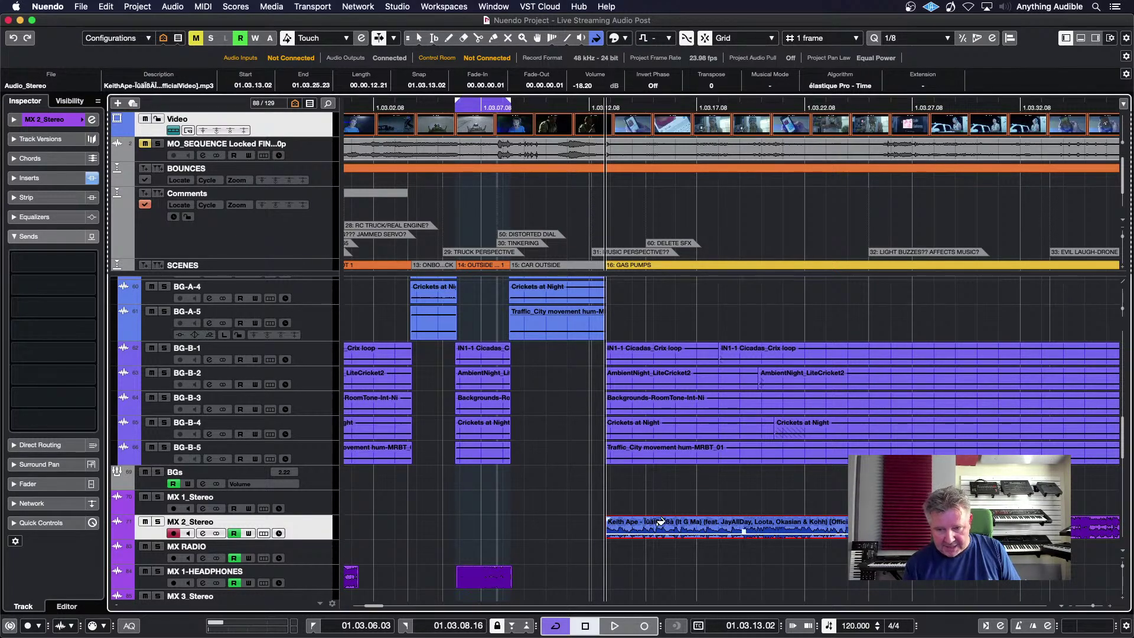
Step: Return to the combined selection tools and color the first IN1-1 Cicadas_Crix loop clip under scene 16 on BG-B-1 red
left_click(419, 39)
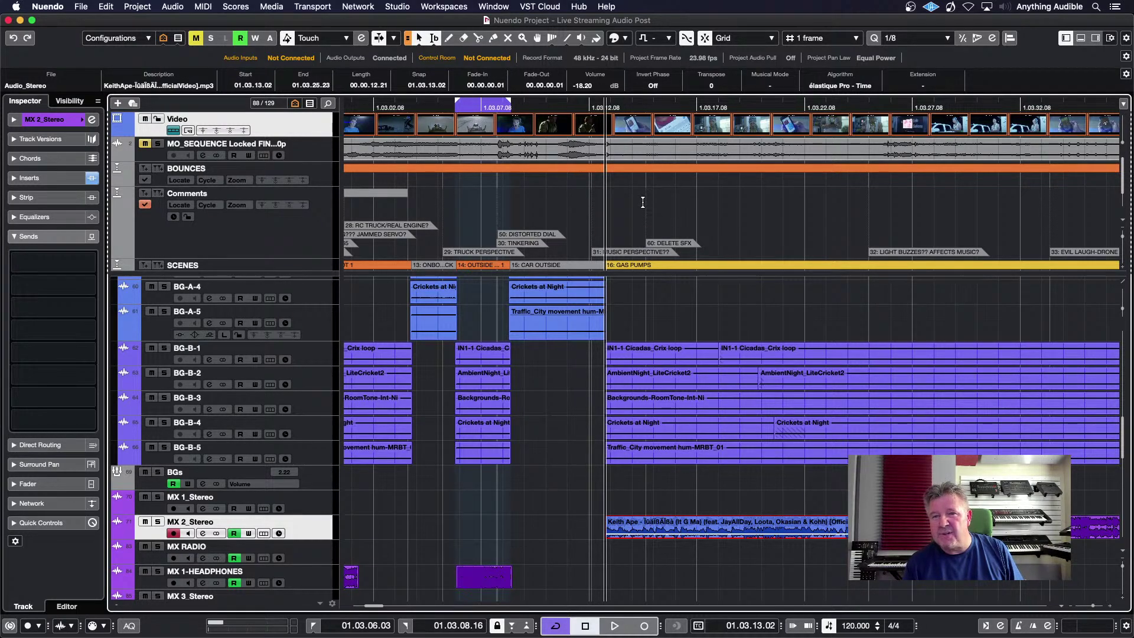
left_click(660, 358)
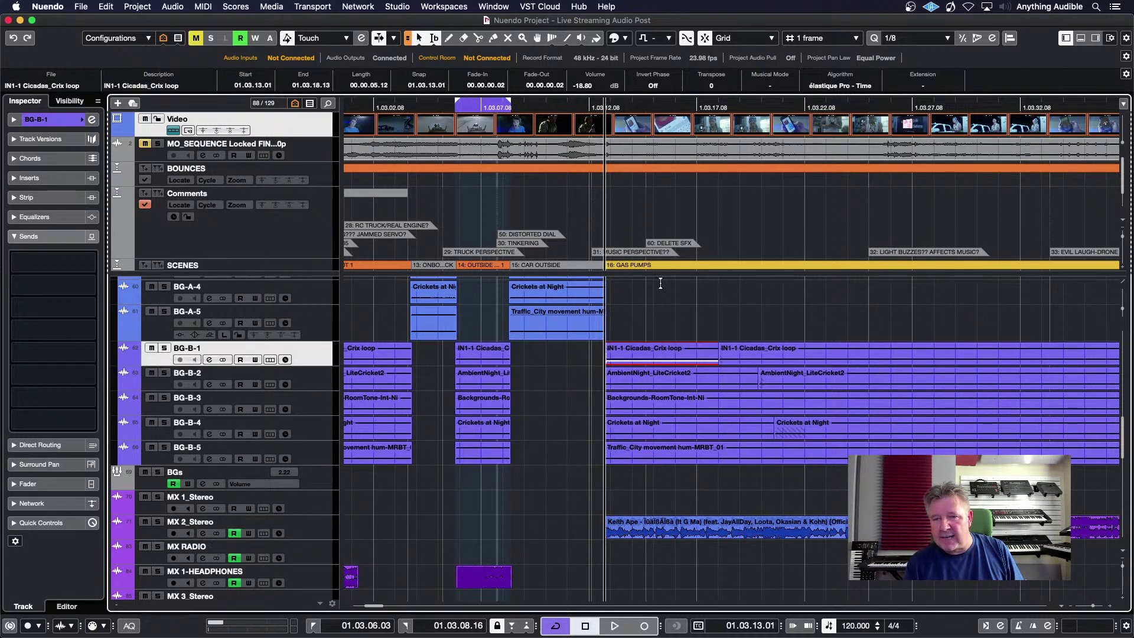
left_click(625, 39)
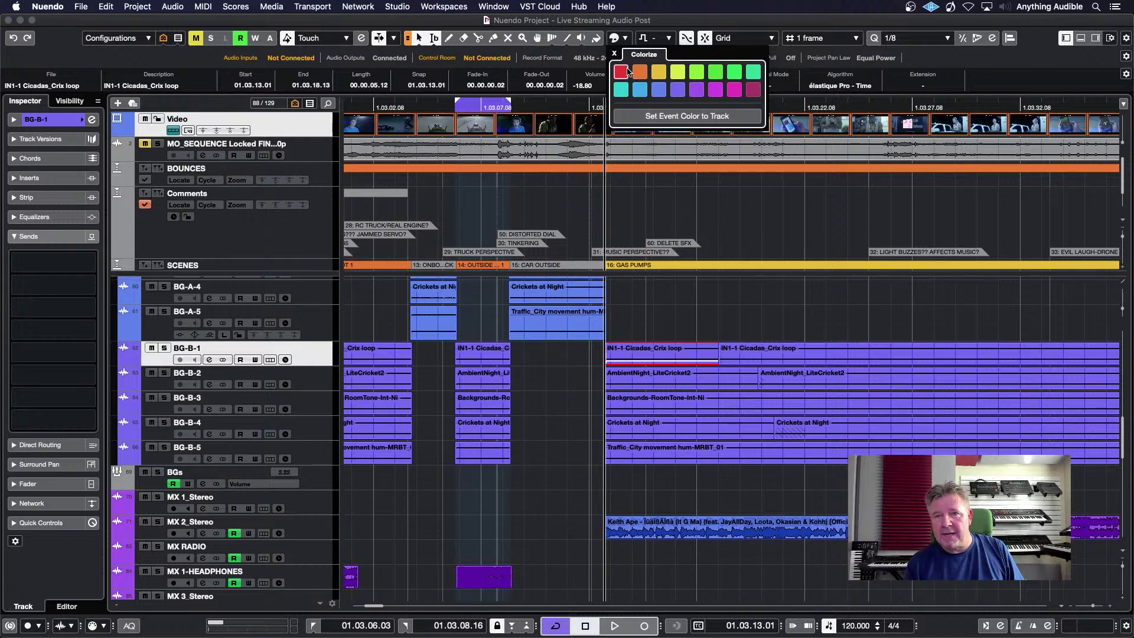
left_click(621, 72)
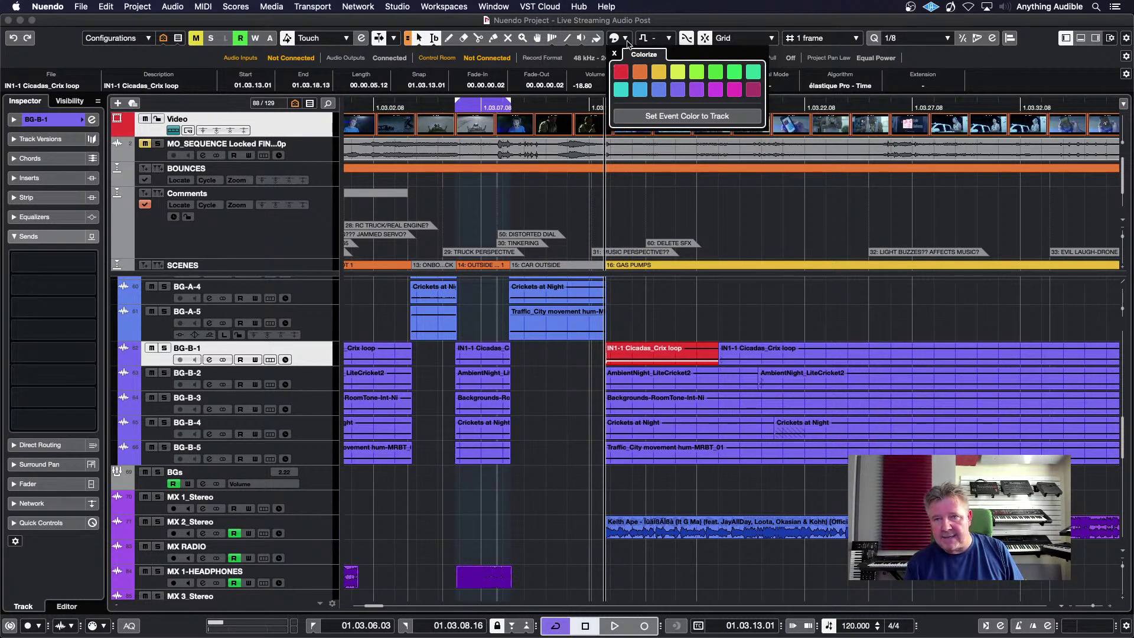
left_click(626, 39)
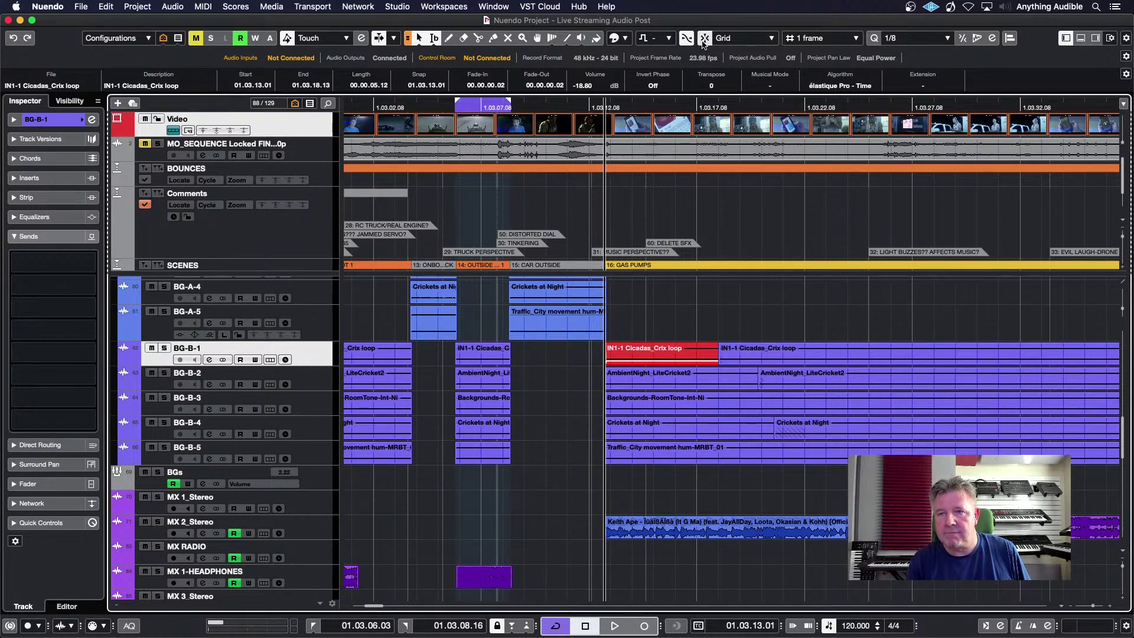
Step: Examine the available snap types and the frame grid close up at the start of the red Cicadas_Crix loop clip
left_click(728, 41)
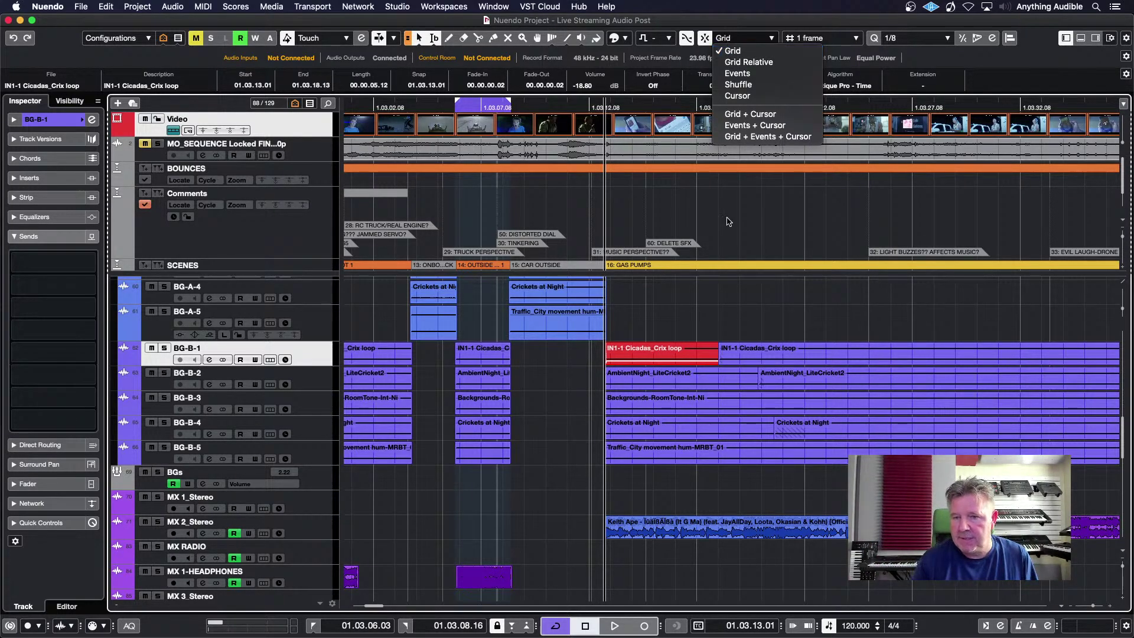
left_click(726, 312)
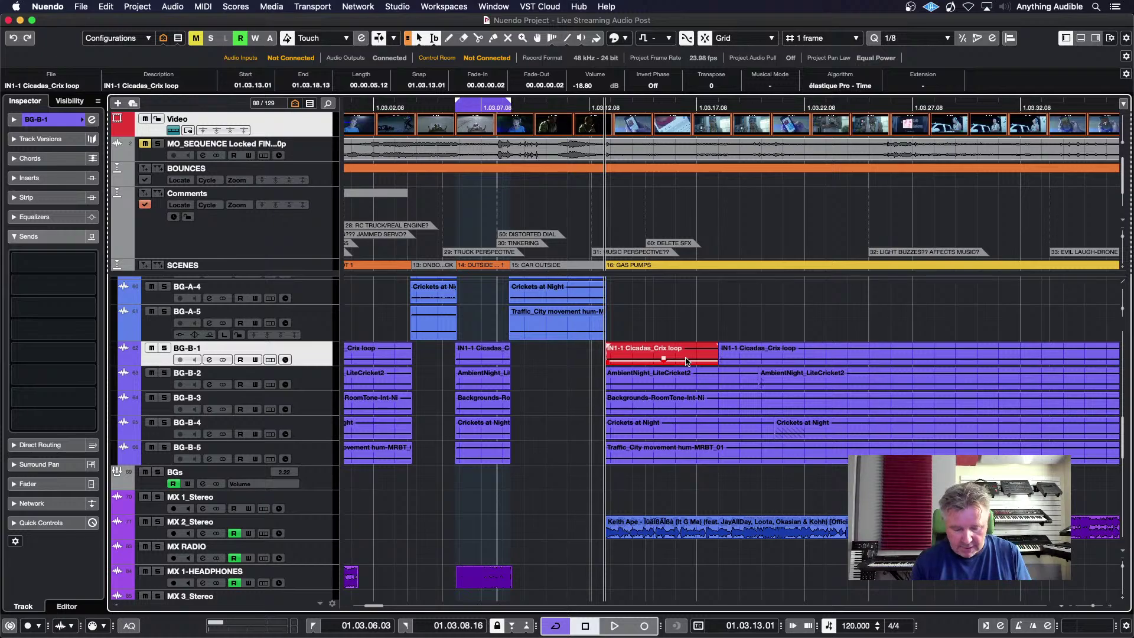
key("h")
key("h")
key("h")
key("h")
key("h")
key("h")
key("h")
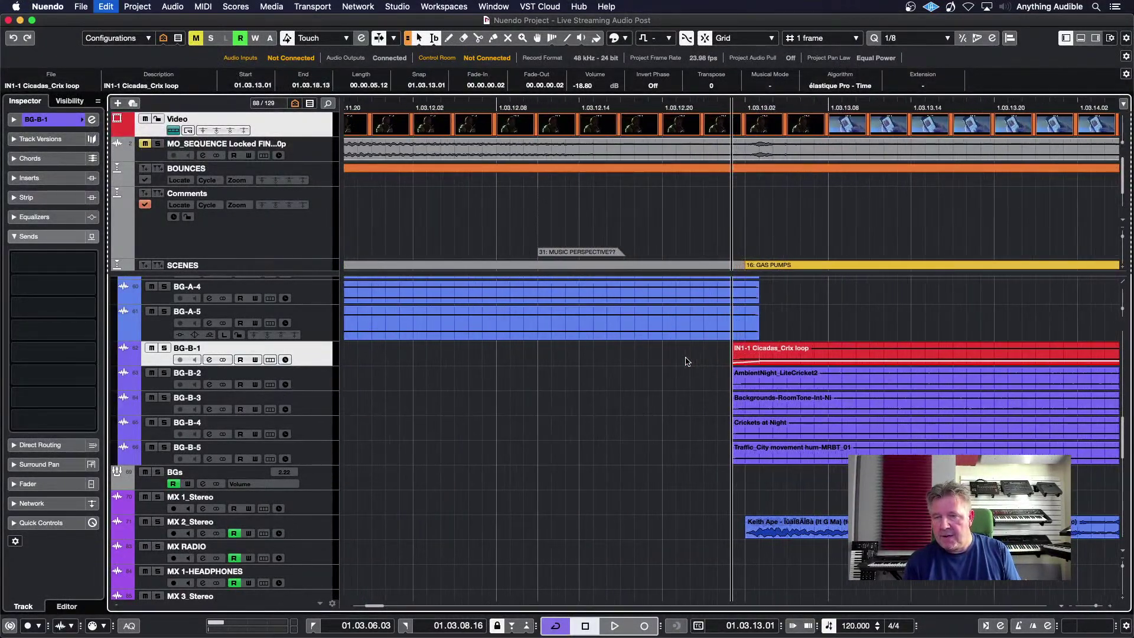
Step: Set the ruler format to Bars+Beats and try moving the BG-B-2 AmbientNight_LiteCricket2 clip earlier to 98.4.1.0
left_click(1123, 105)
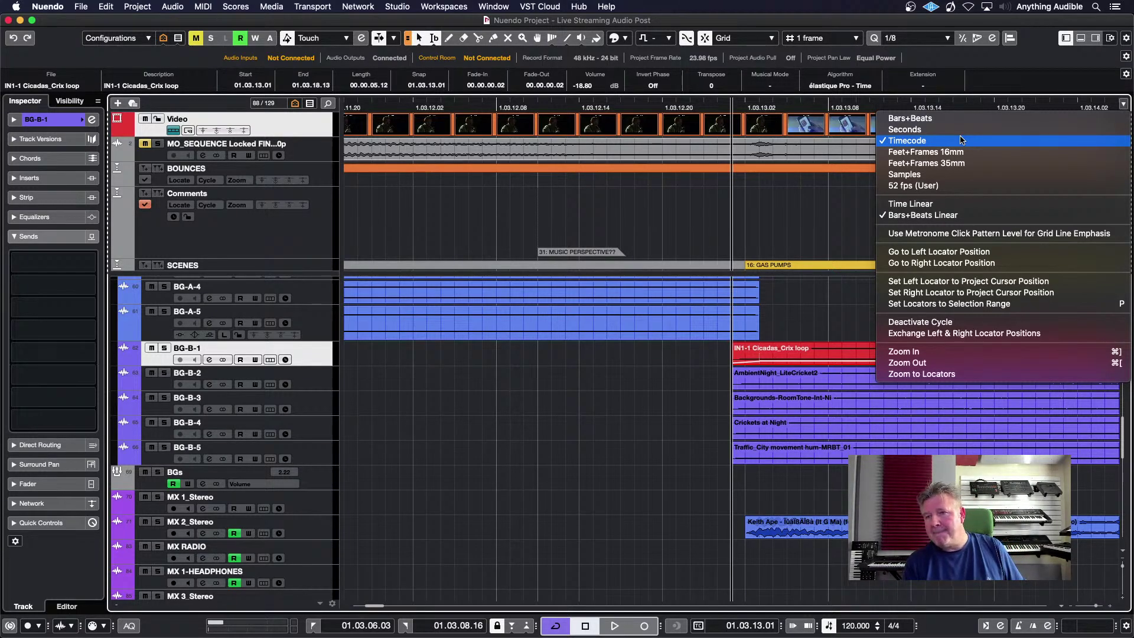
left_click(961, 118)
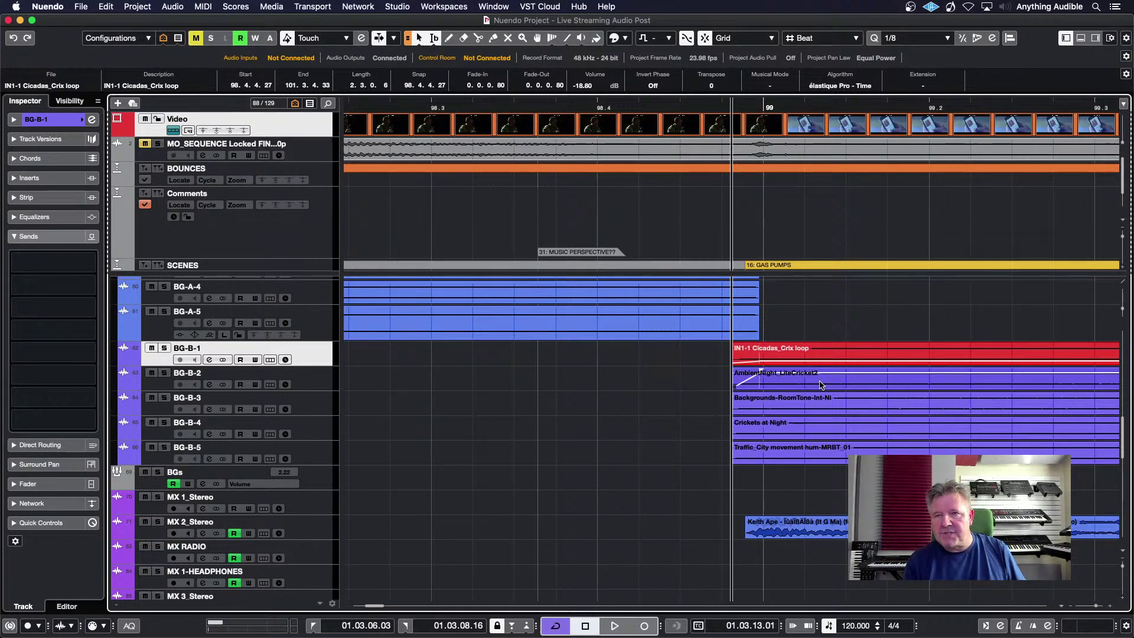
left_click_drag(820, 385, 643, 380)
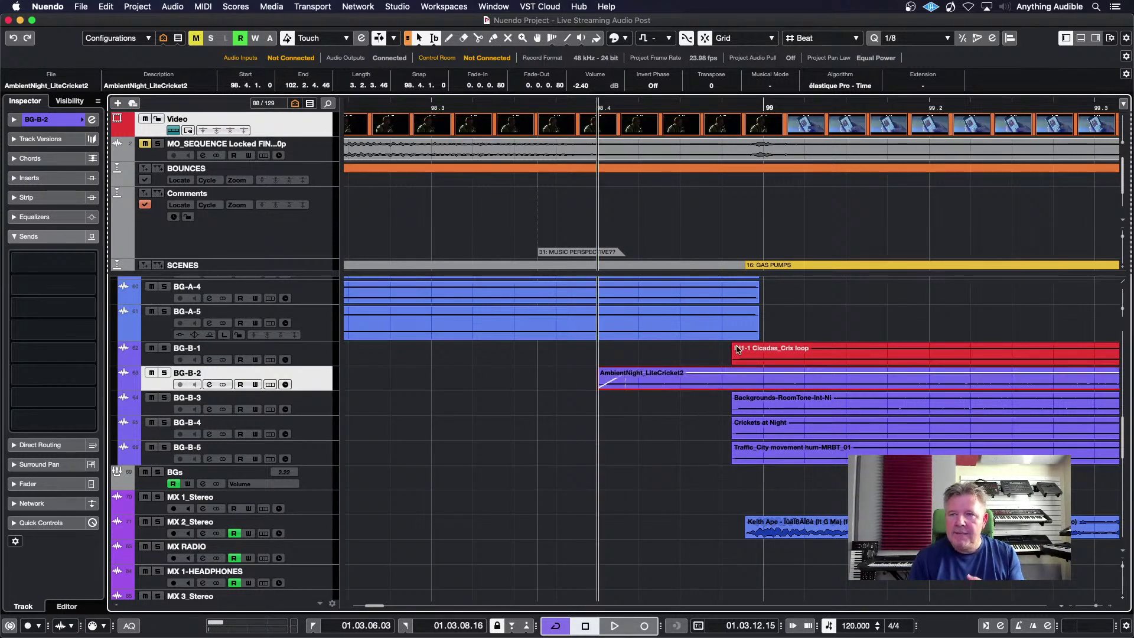
Step: Set the grid type to Bar and review the snap types again
left_click(816, 40)
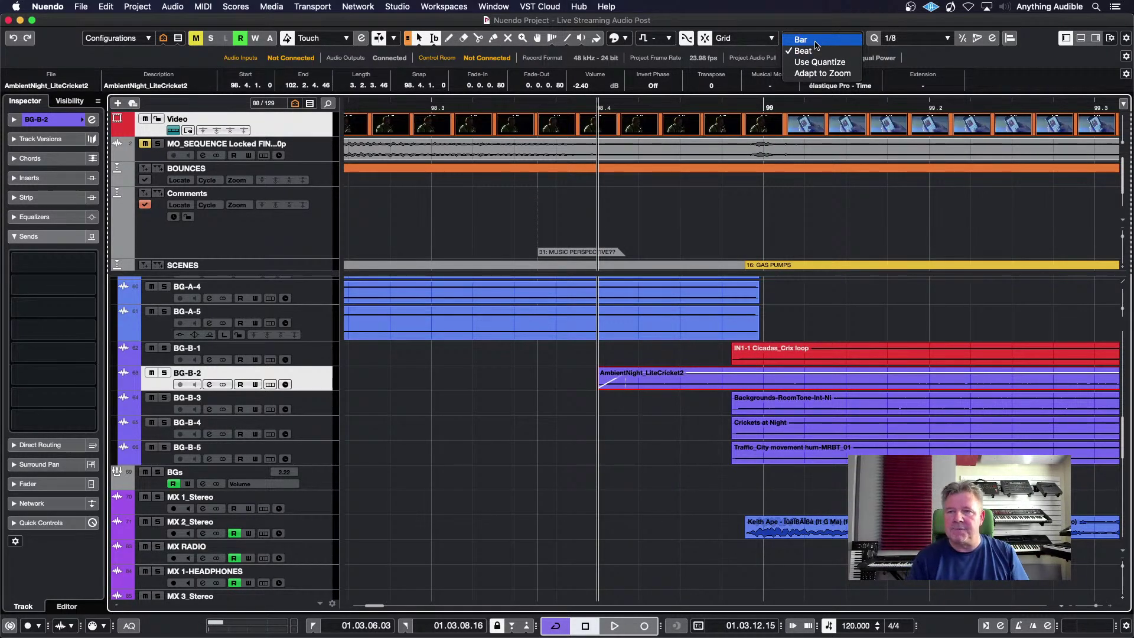
left_click(816, 42)
left_click(815, 41)
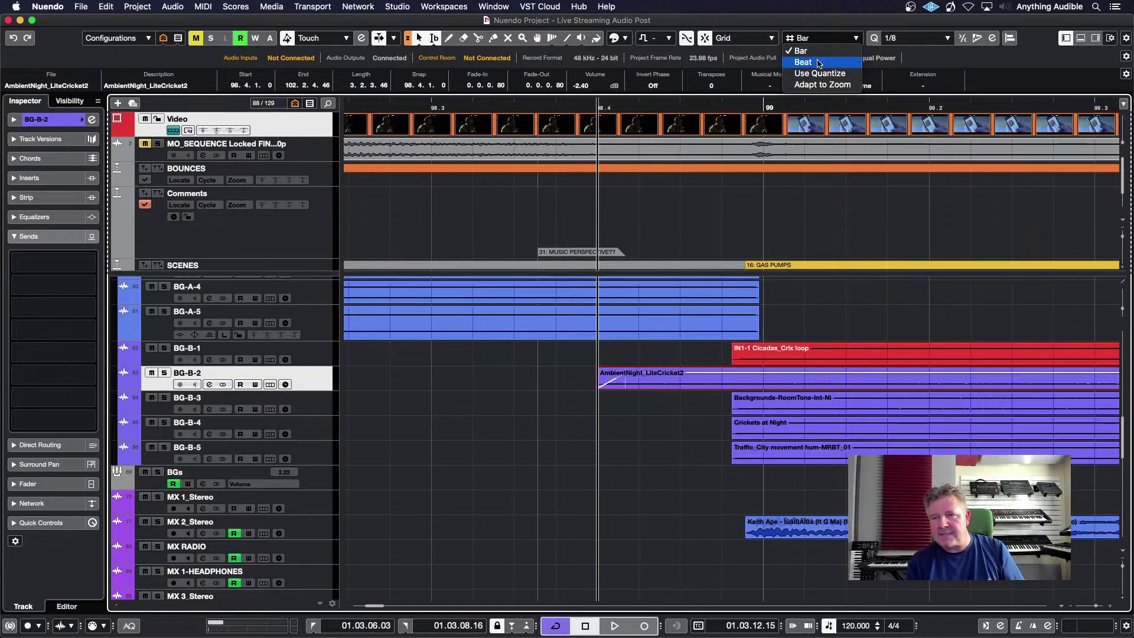
left_click(753, 40)
left_click(772, 40)
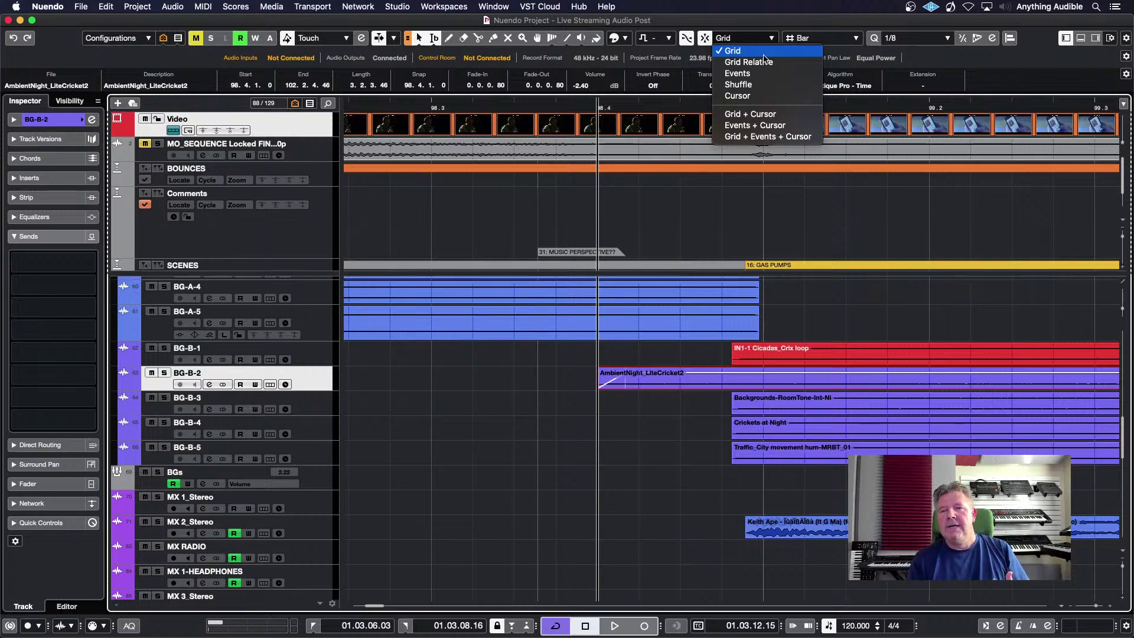
left_click(1097, 100)
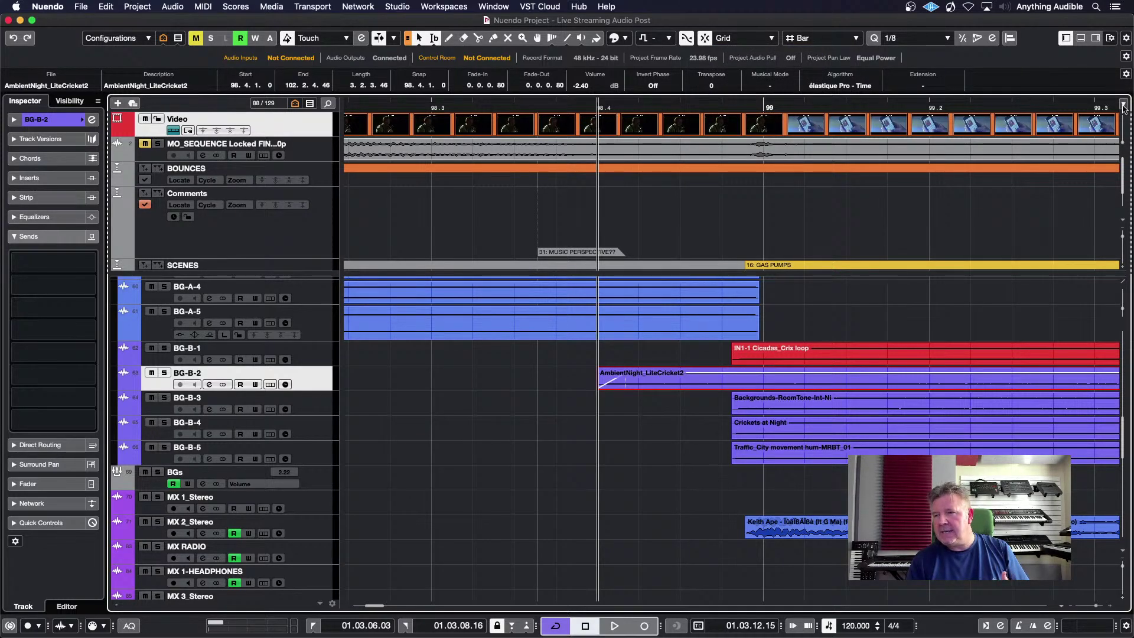
Step: Set the ruler format back to Timecode and undo the AmbientNight_LiteCricket2 clip's move
left_click(1124, 104)
left_click(1055, 140)
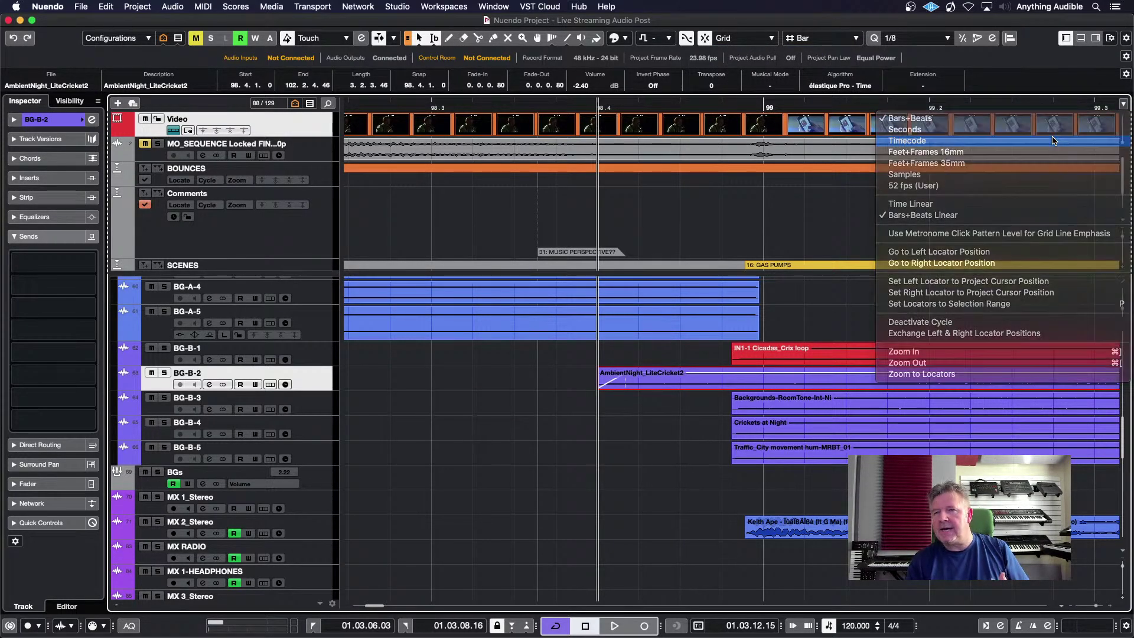
left_click(749, 349)
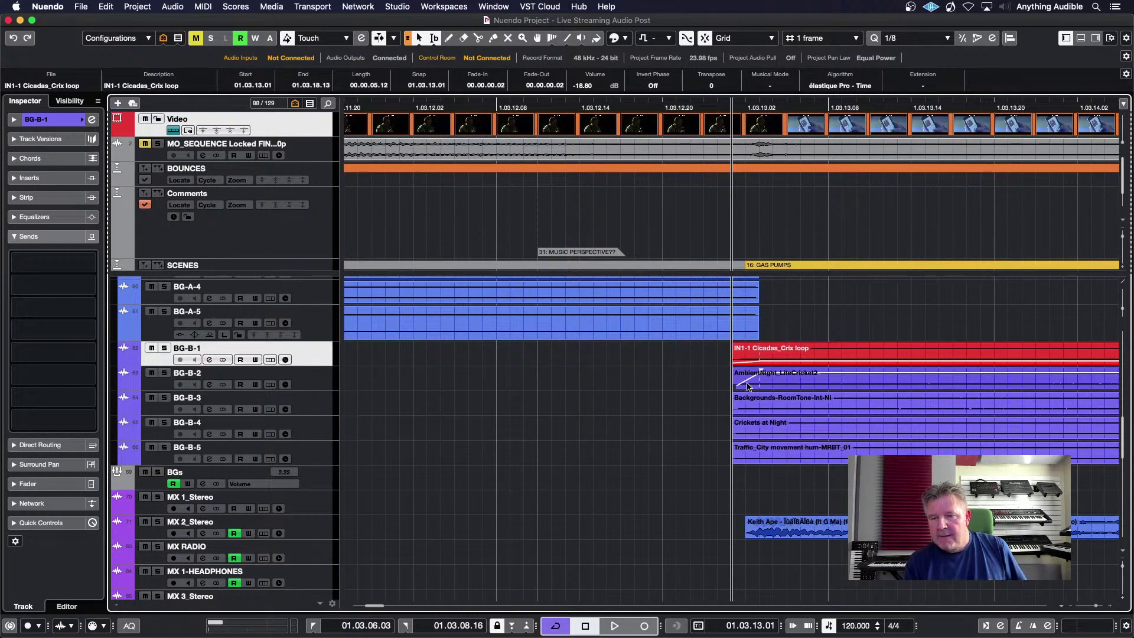
Step: Try moving the BG-B-2 AmbientNight_LiteCricket2 clip along the frame grid to 01.03.12.17, and undo the move
left_click(646, 373)
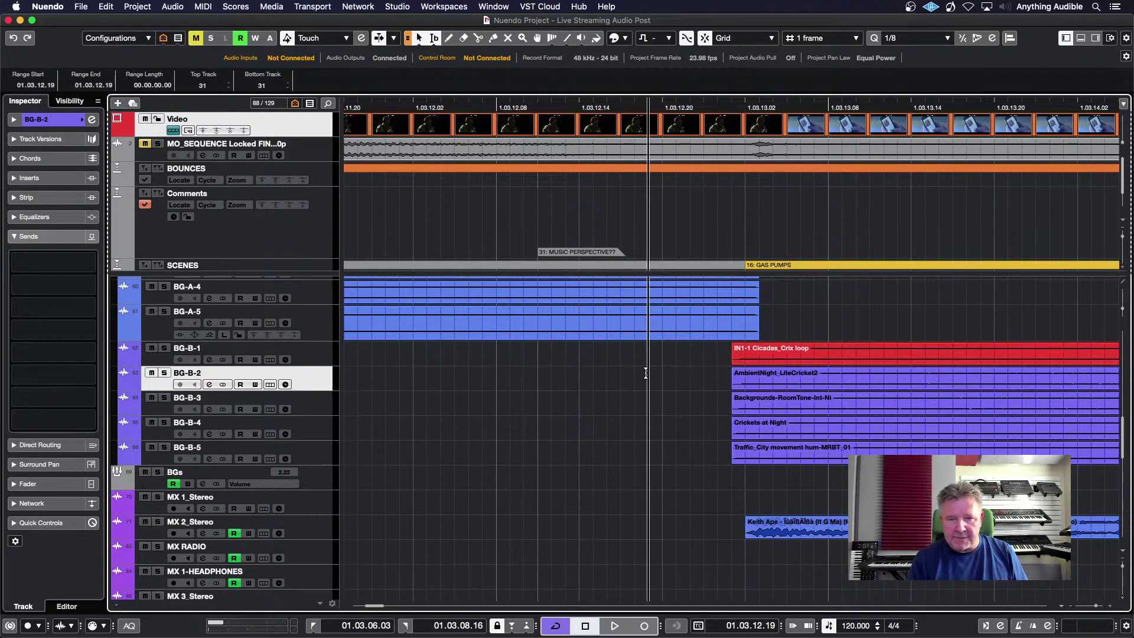
left_click(749, 354)
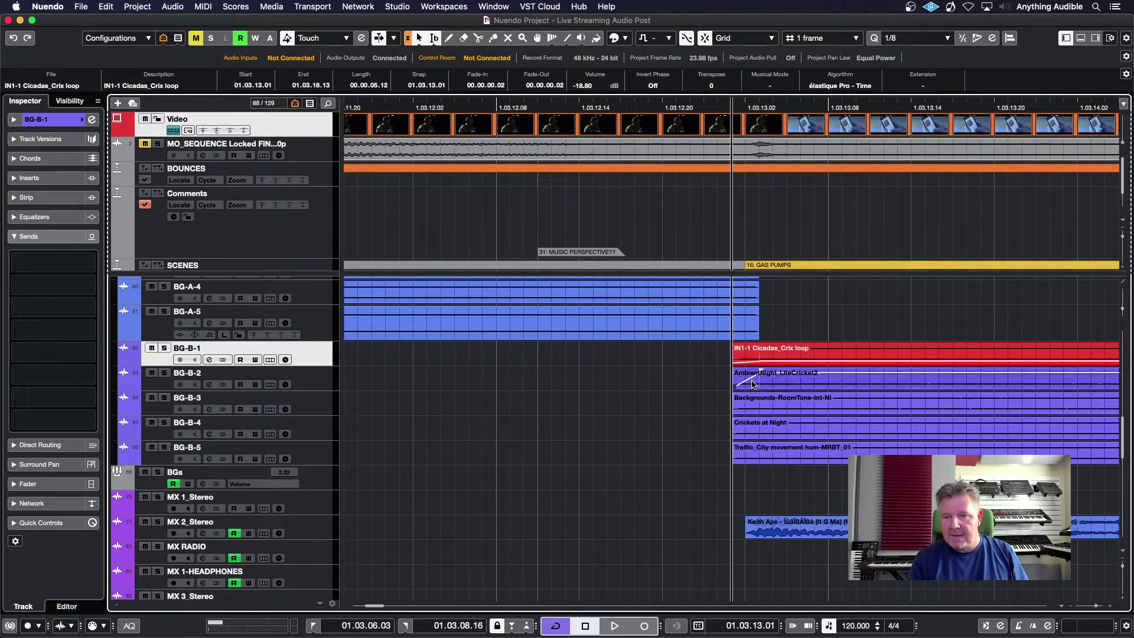
left_click_drag(785, 383, 675, 390)
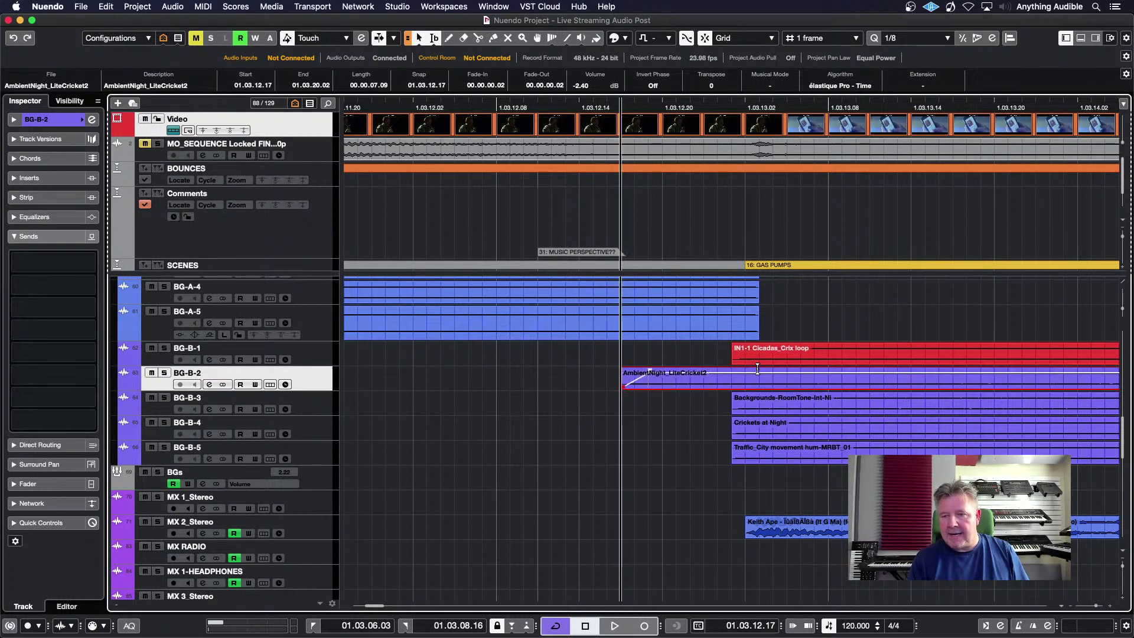
left_click(785, 356)
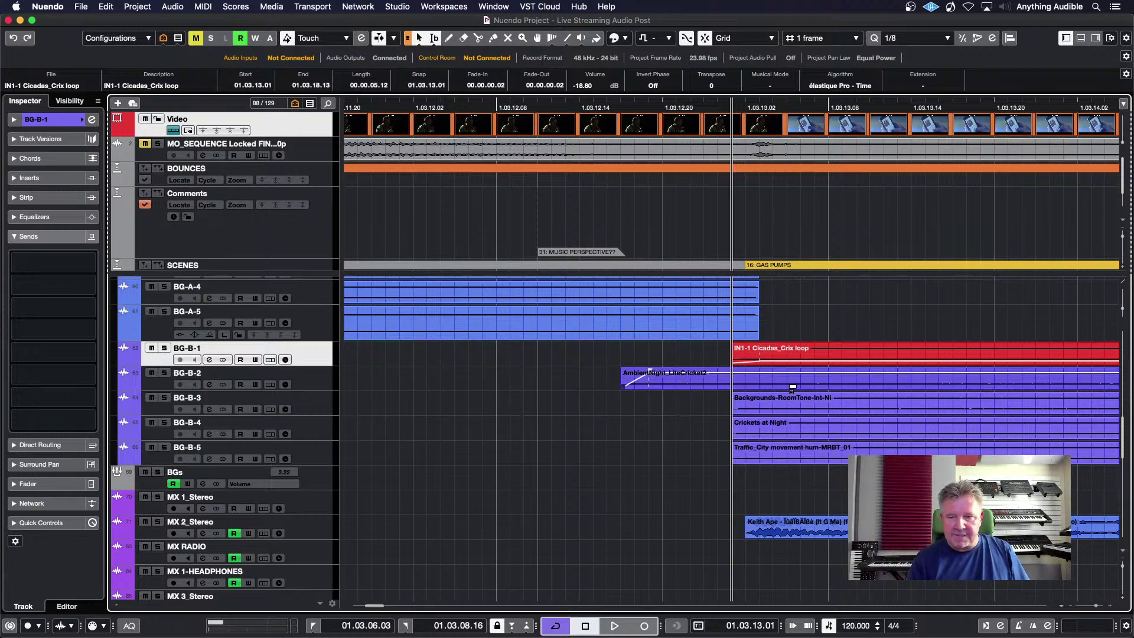
key("super+z")
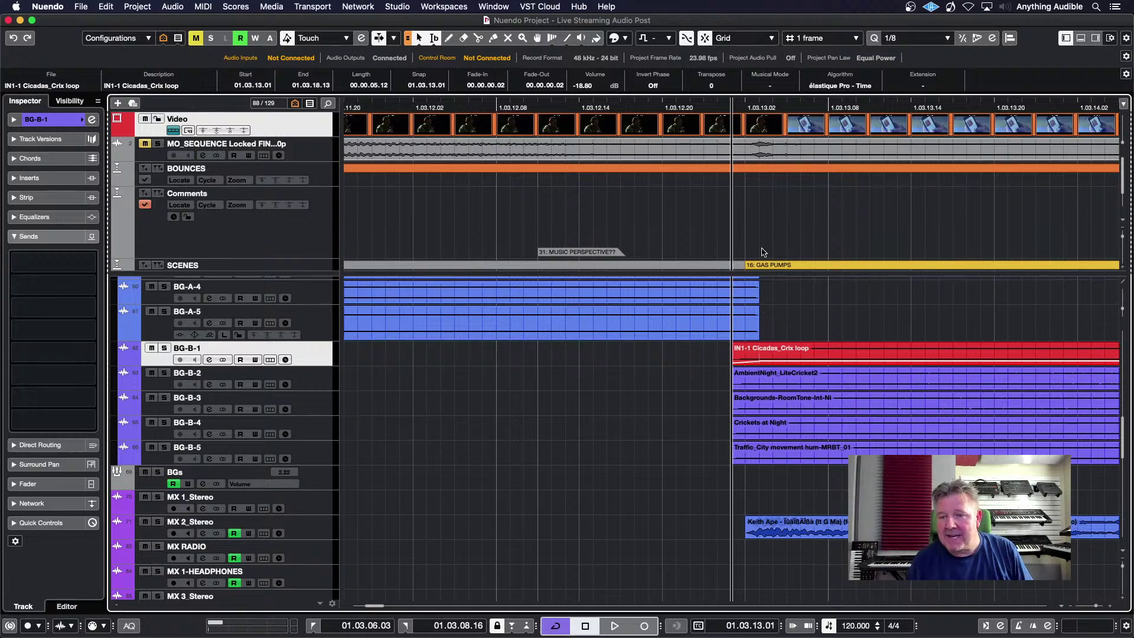
Step: Set the snap type to Events and try snapping the BG-B-2 AmbientNight_LiteCricket2 clip to the clip edge at 01.03.13.01
left_click(774, 381)
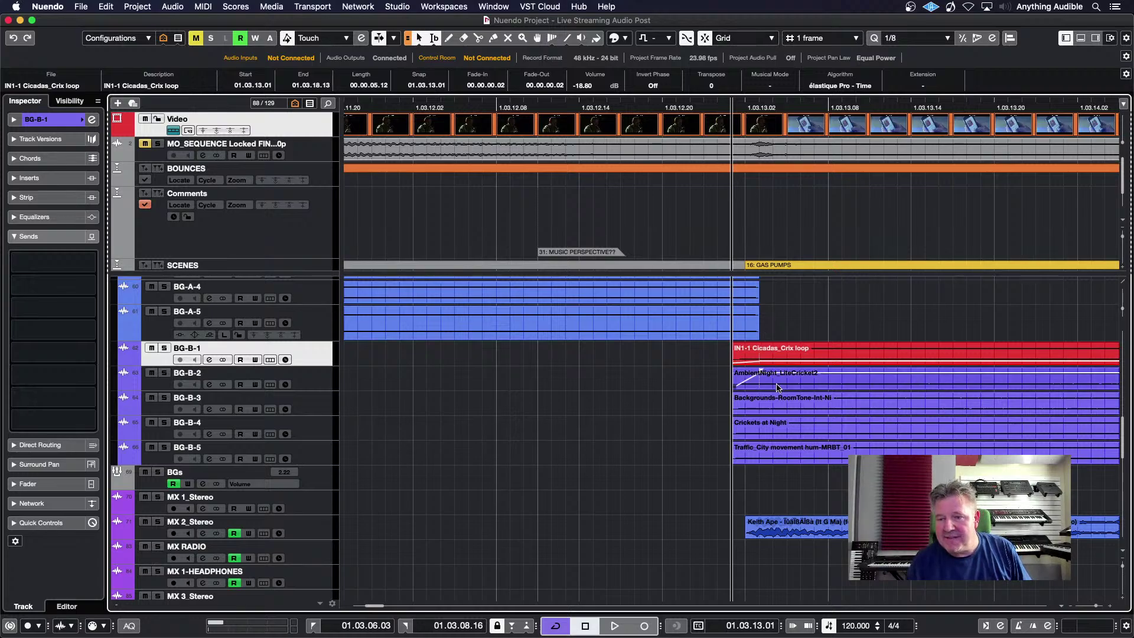
left_click(773, 39)
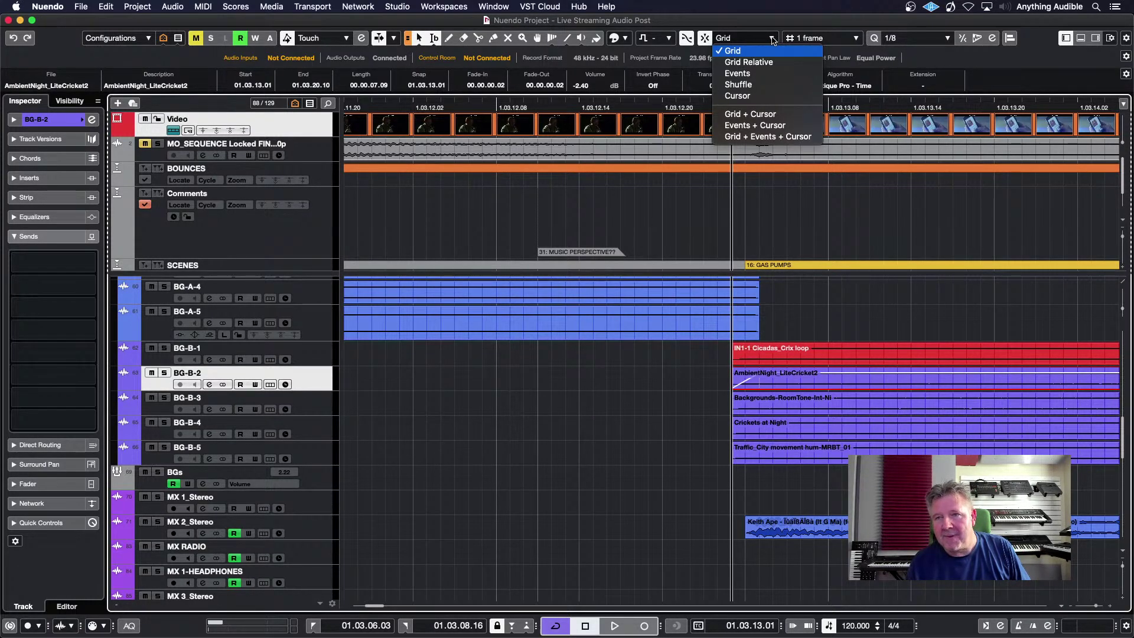
left_click(738, 73)
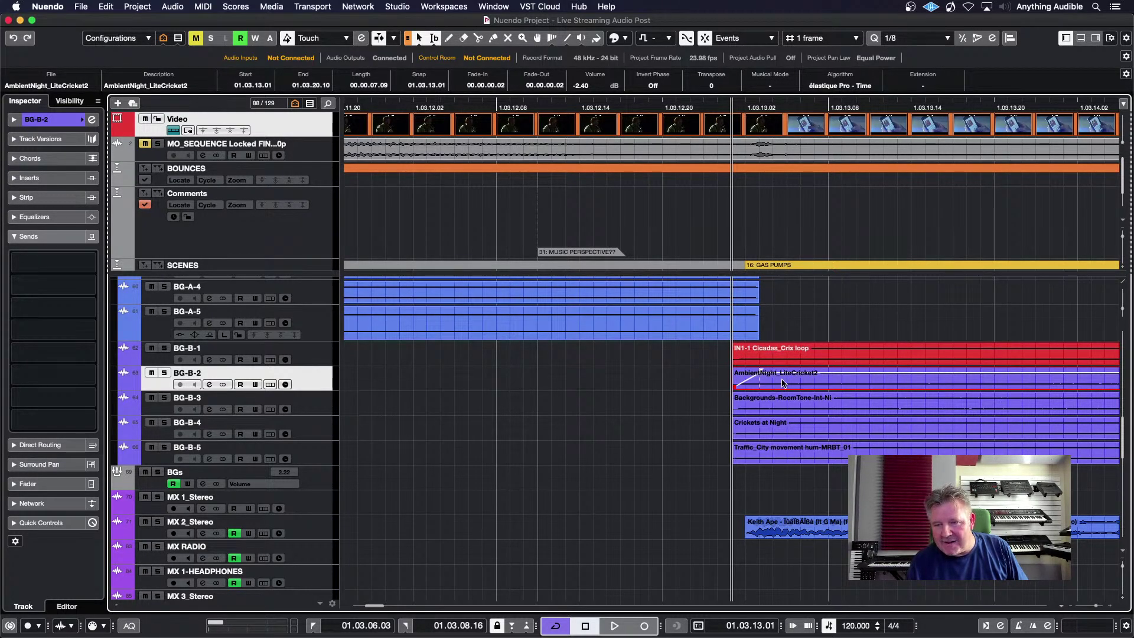
mouse_move(772, 378)
left_mouse_down()
mouse_move(800, 383)
mouse_move(772, 378)
left_mouse_up()
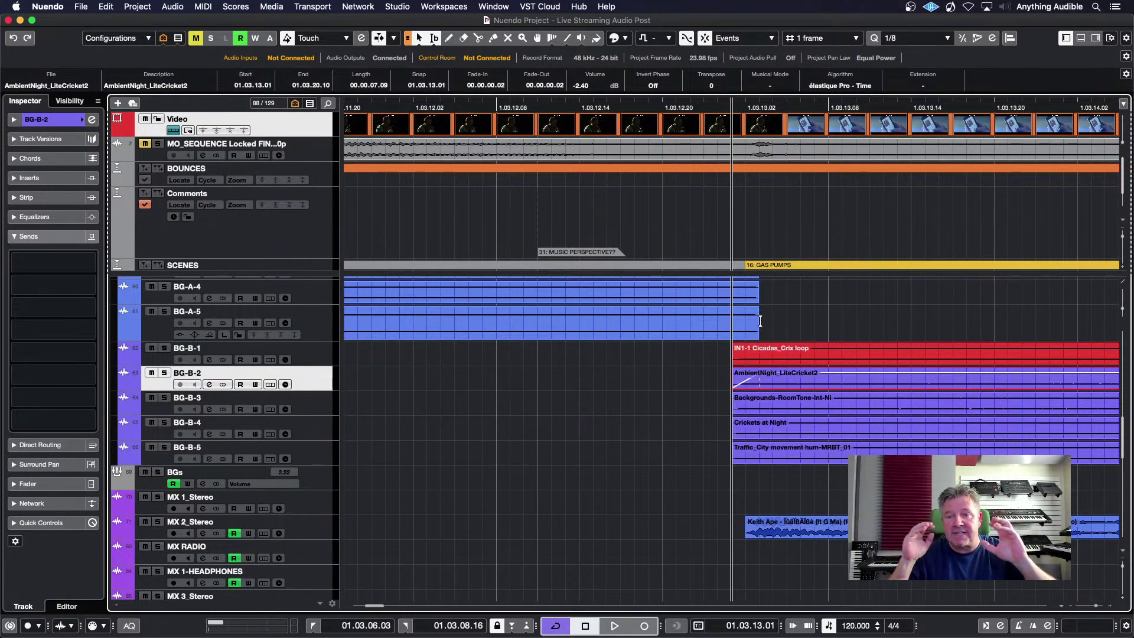
Step: Select the red IN1-1 Cicadas_Crix loop clip and enlarge the height of the BG-B-1 track
left_click(757, 355)
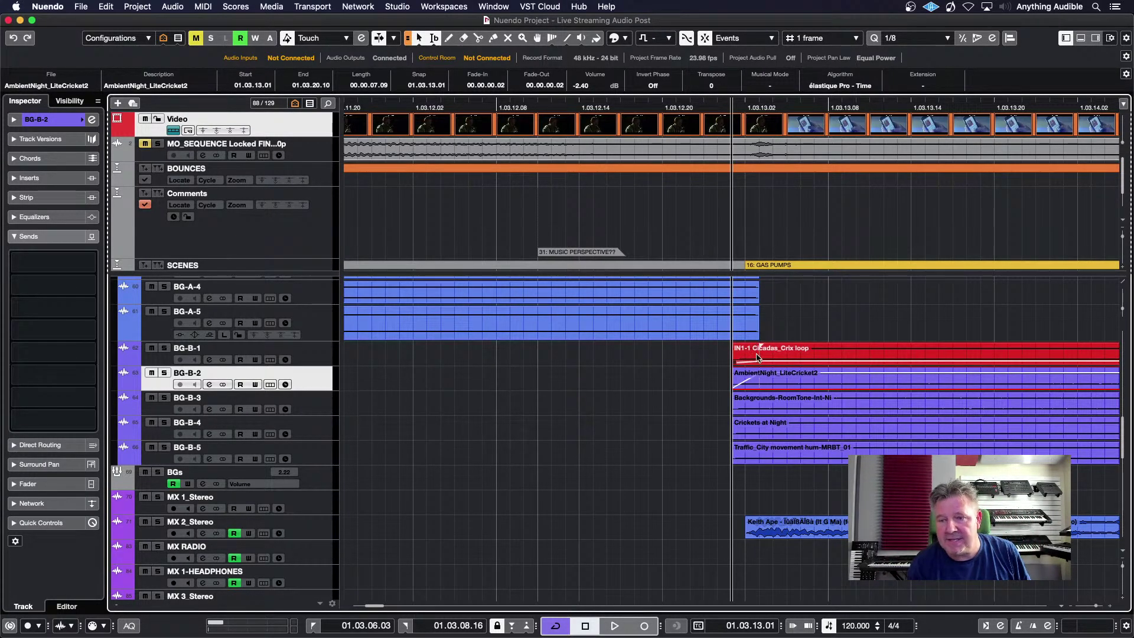
key("alt+Down")
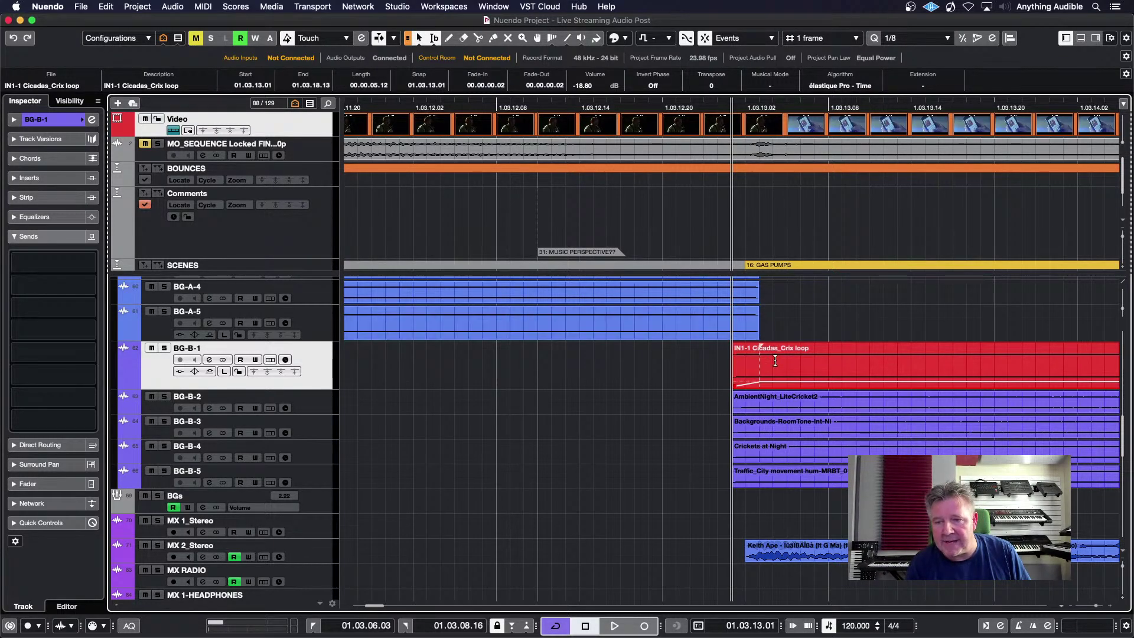
Step: Split the MO_SEQUENCE Locked FINAL 720p video event at 01.03.12.22
mouse_move(778, 370)
left_mouse_down()
mouse_move(800, 367)
mouse_move(778, 369)
left_mouse_up()
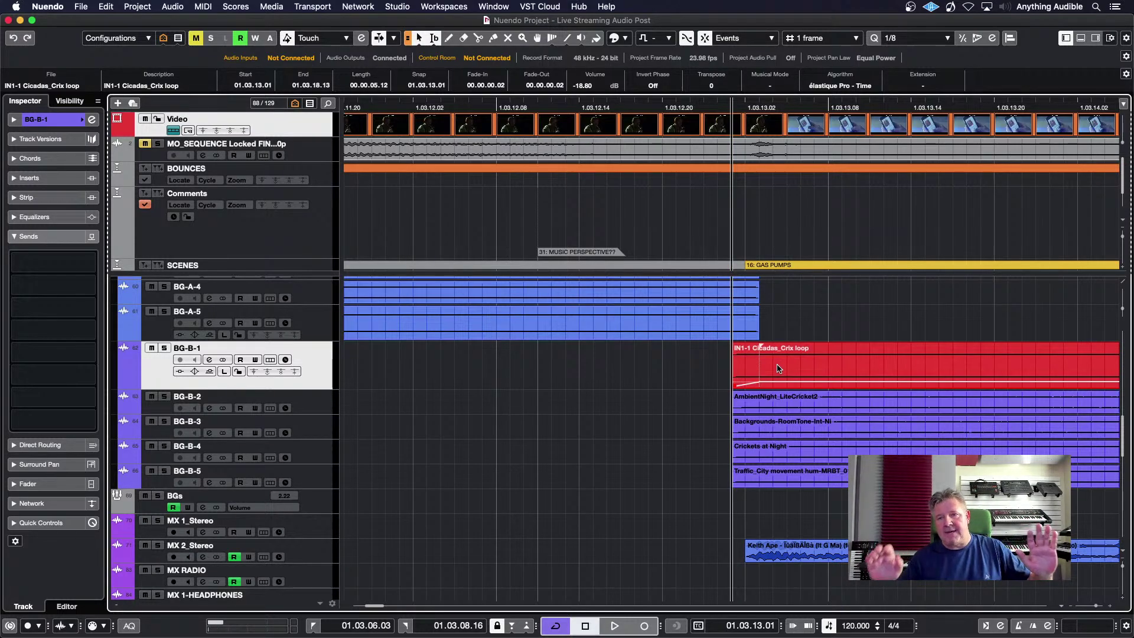
left_click(694, 123)
left_click(694, 123)
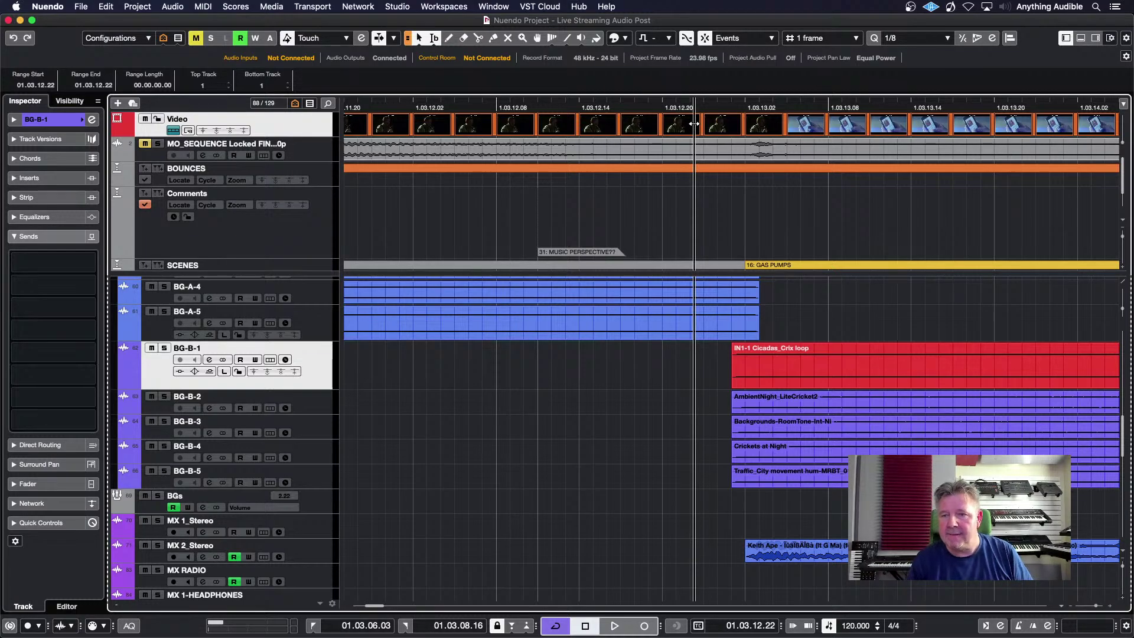
left_click(695, 123)
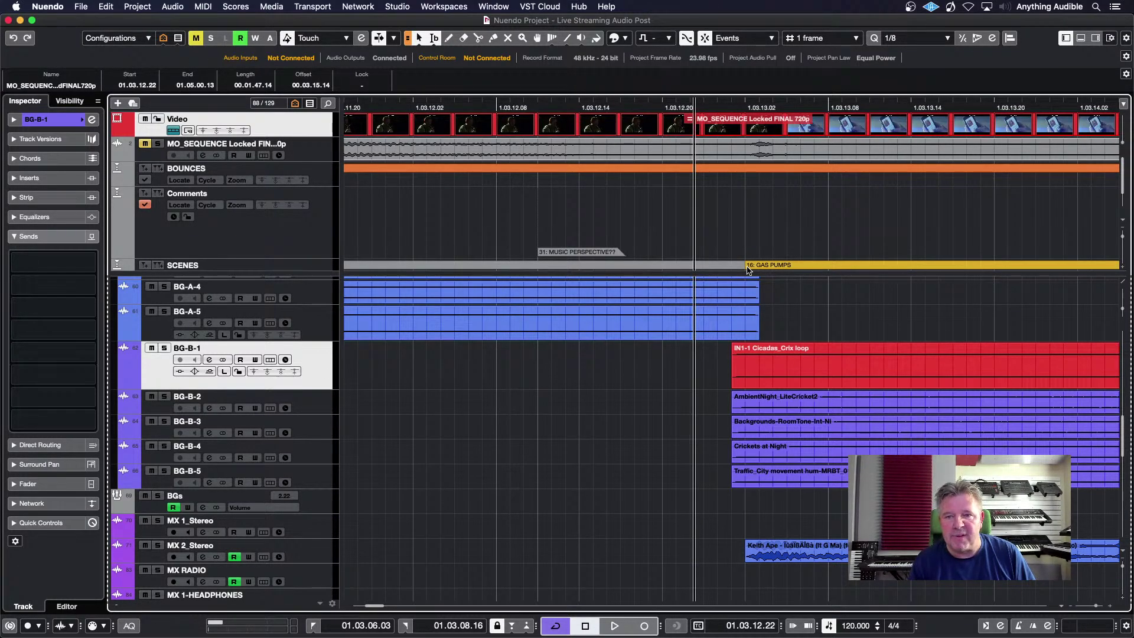
Step: Snap the BG-B-4 Crickets at Night clip to the video split at 01.03.12.22, and undo both the move and the split
left_click(788, 458)
left_click_drag(788, 458, 749, 459)
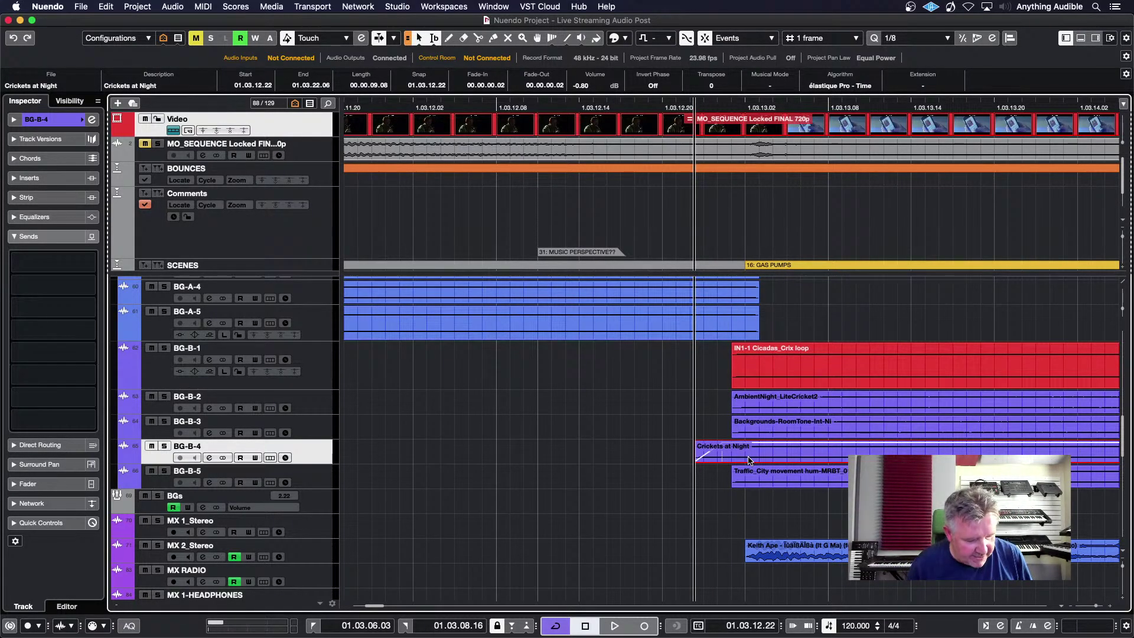
key("super+z")
key("super+z")
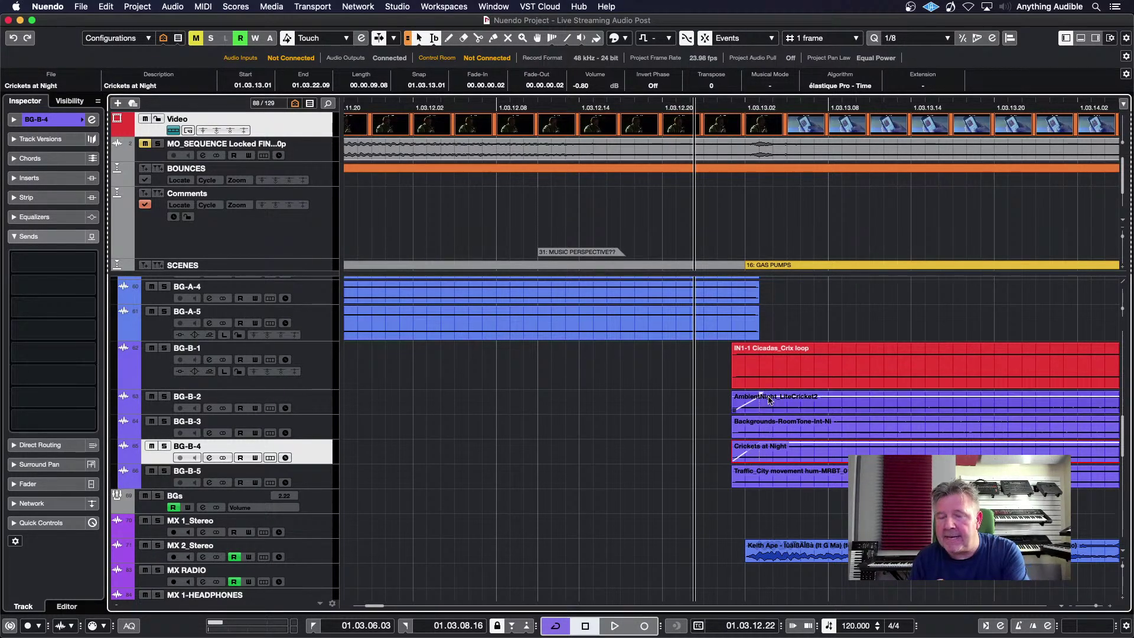
Step: Set the snap type to Cursor, try moving the BG-B-1 IN1-1 Cicadas_Crix loop clip earlier, and undo the move
left_click(769, 38)
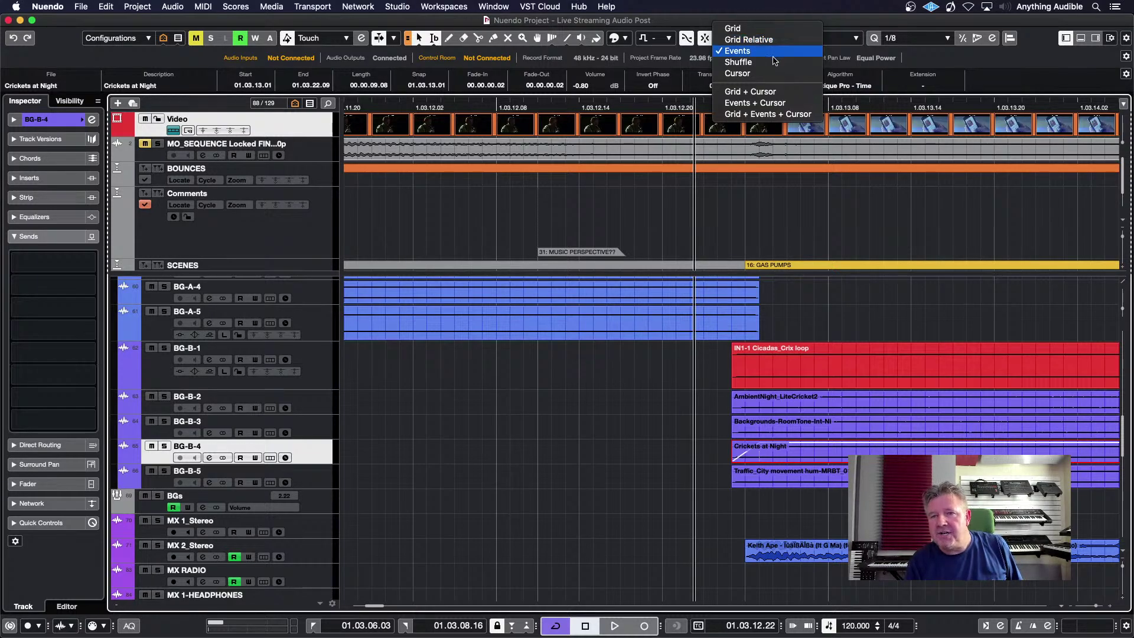
left_click(742, 73)
left_click(635, 104)
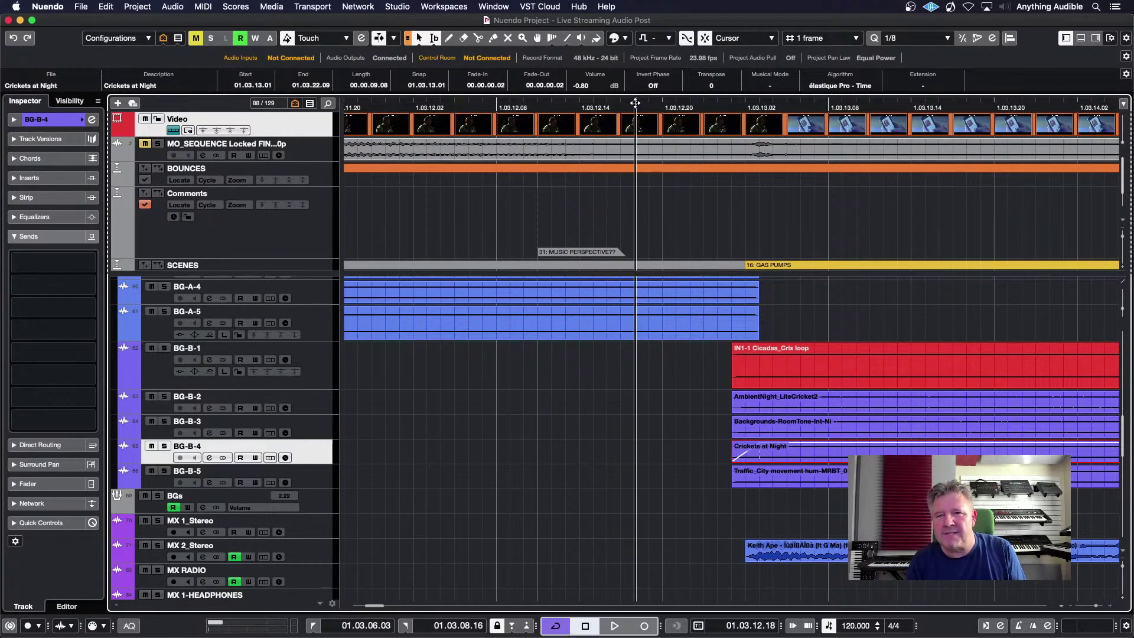
left_click(786, 375)
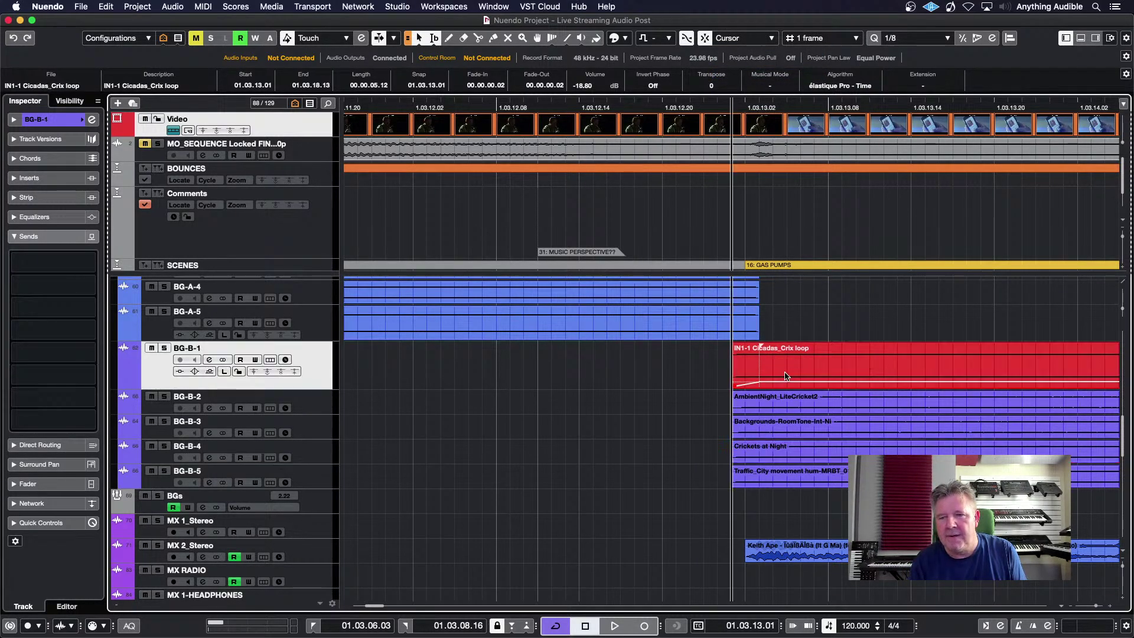
left_click_drag(787, 376, 738, 376)
key("super+z")
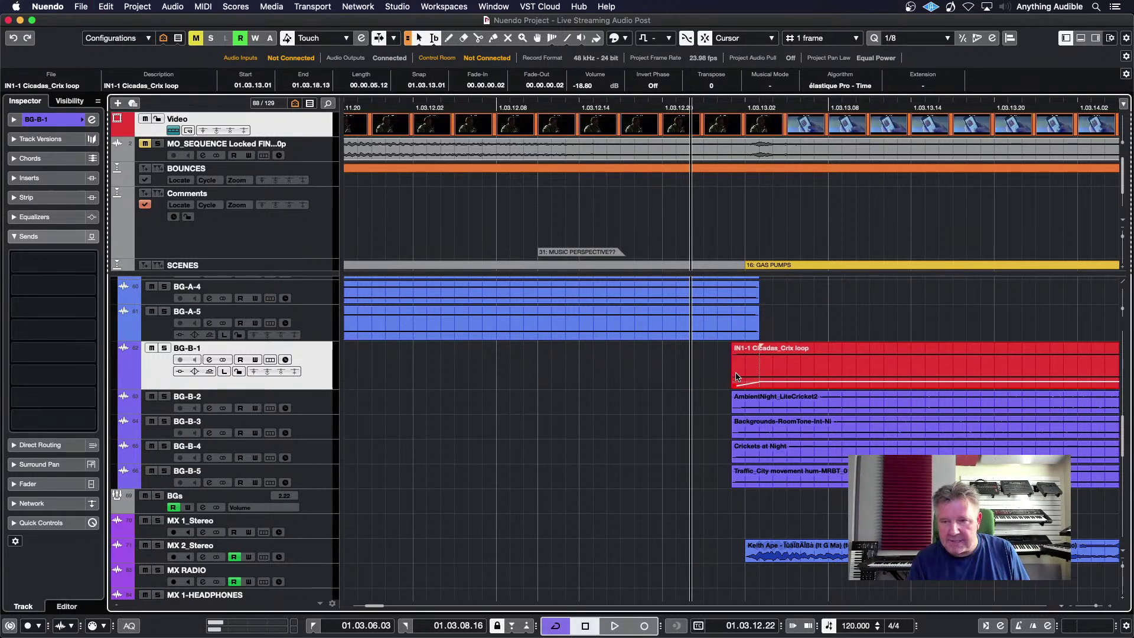
Step: Place the cursor at 01.03.12.17, move the BG-B-1 IN1-1 Cicadas_Crix loop clip's start to it, and undo the move
left_click(622, 101)
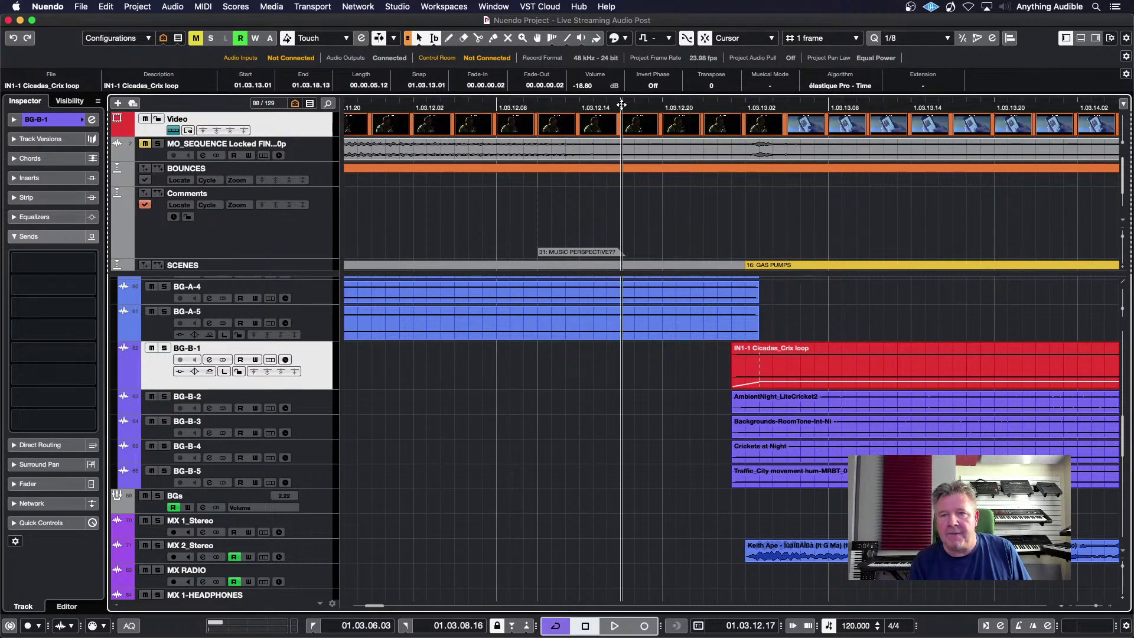
left_click(832, 378)
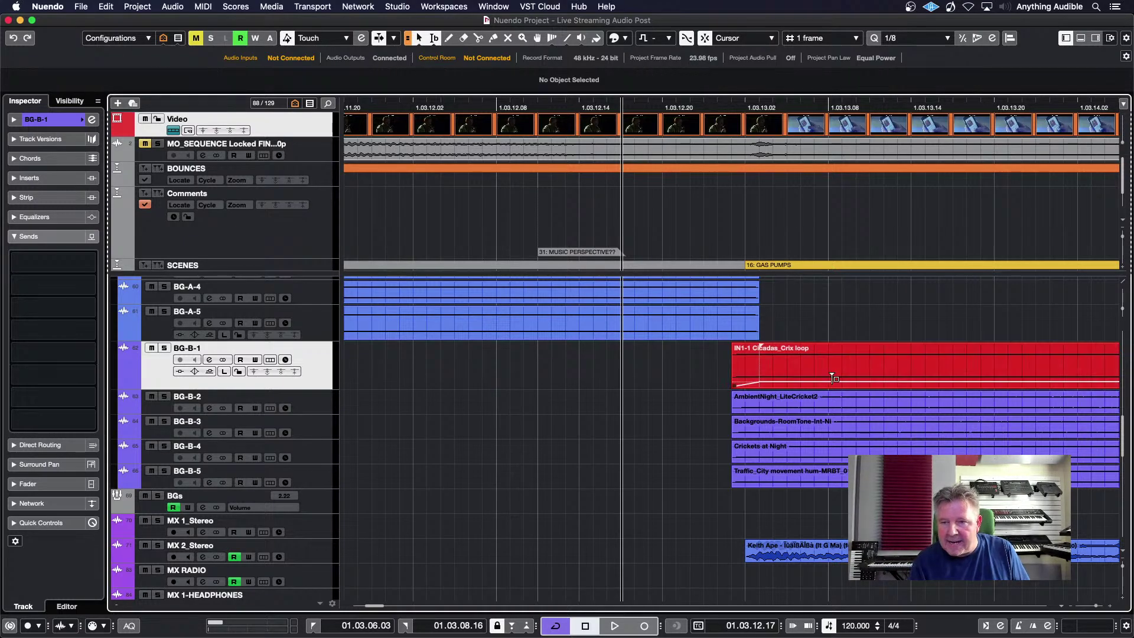
key("super+l")
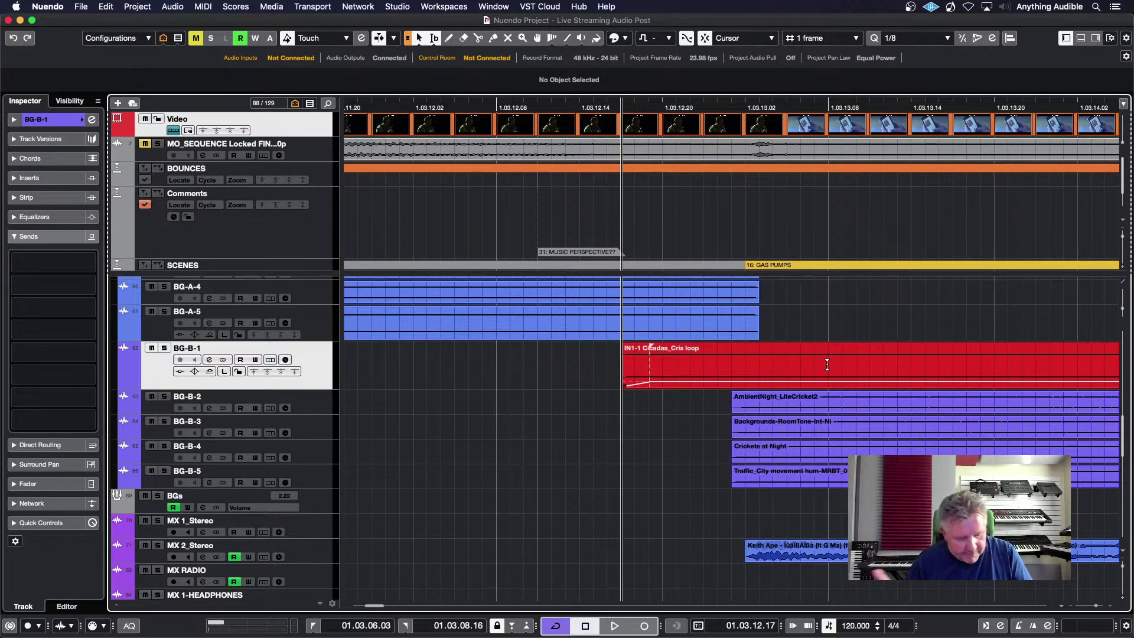
key("super+z")
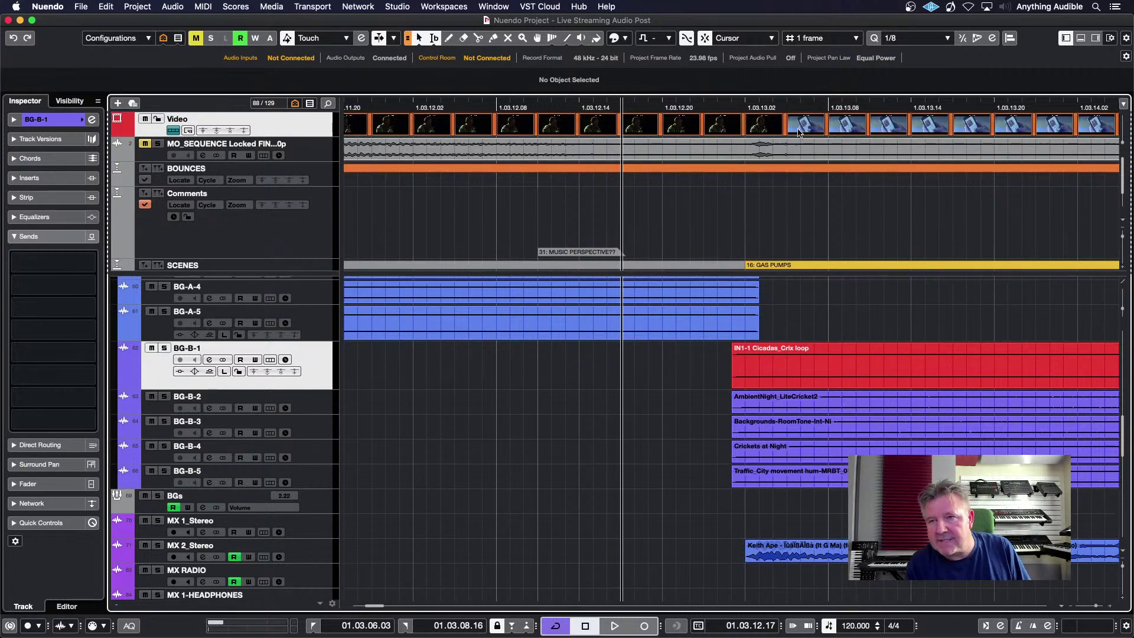
Step: Switch the grid type to 1 second and back to 1 frame, and set the snap type to Grid
left_click(856, 39)
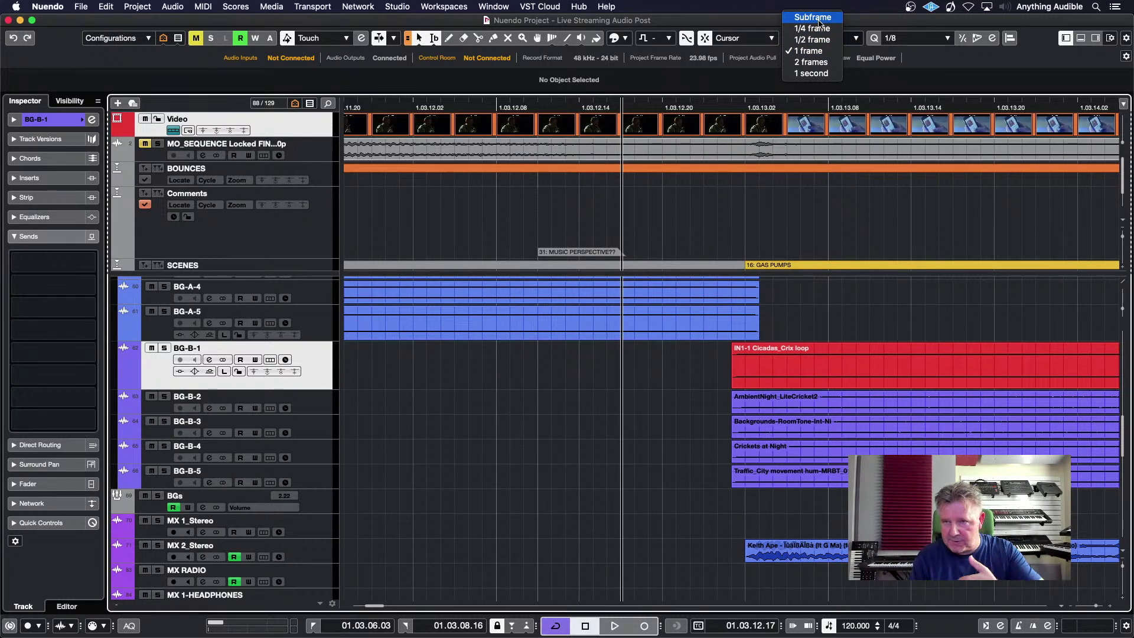
left_click(821, 76)
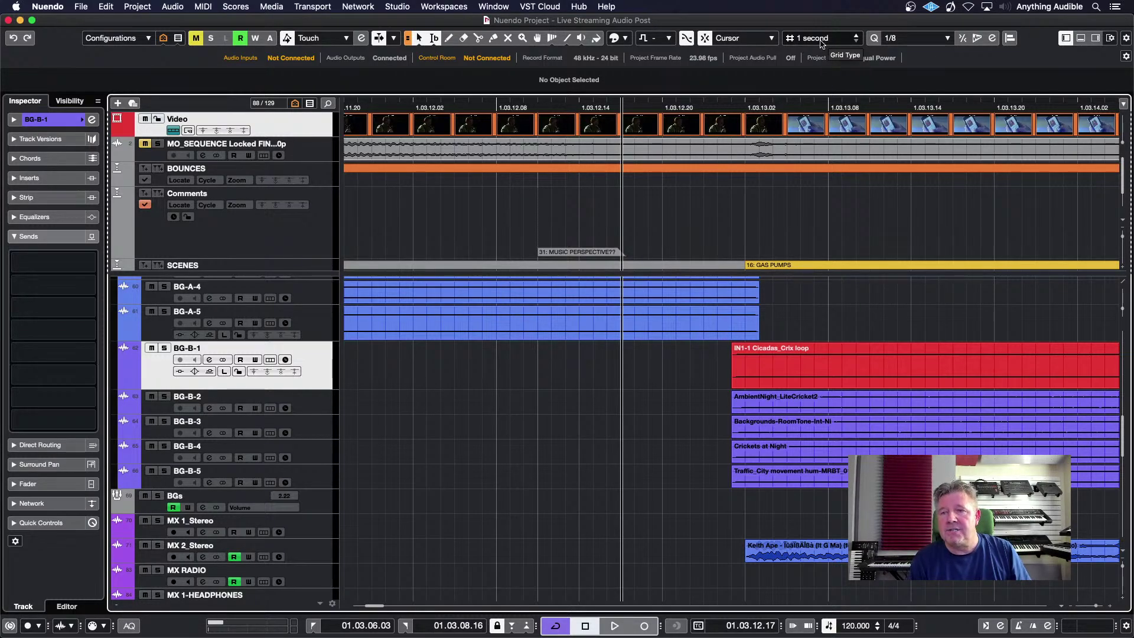
left_click(857, 39)
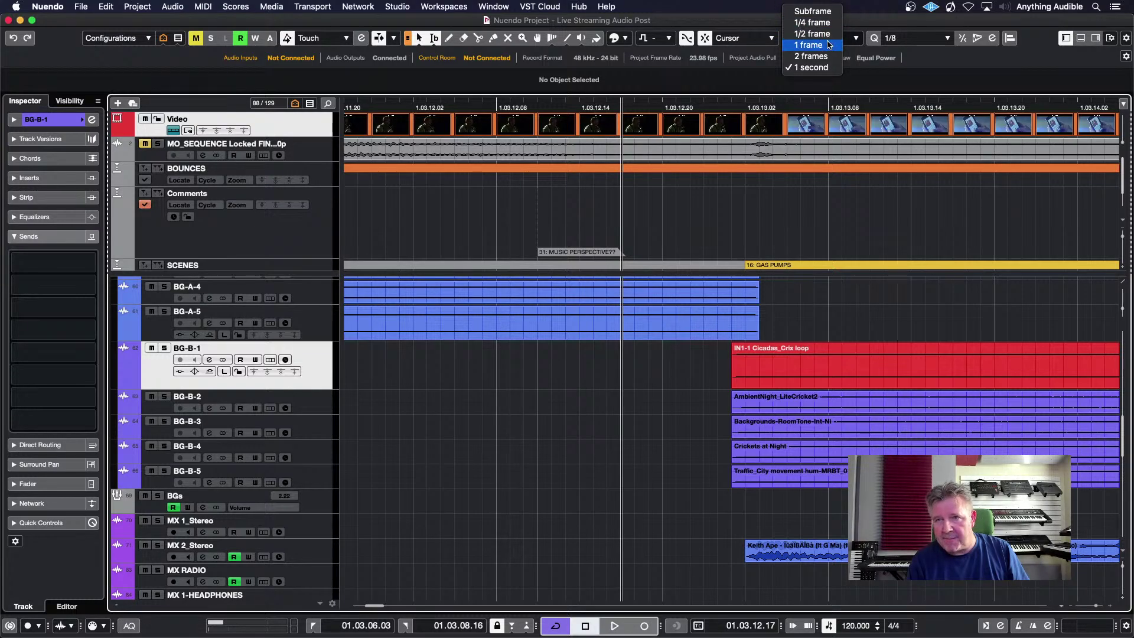
left_click(818, 45)
left_click(755, 41)
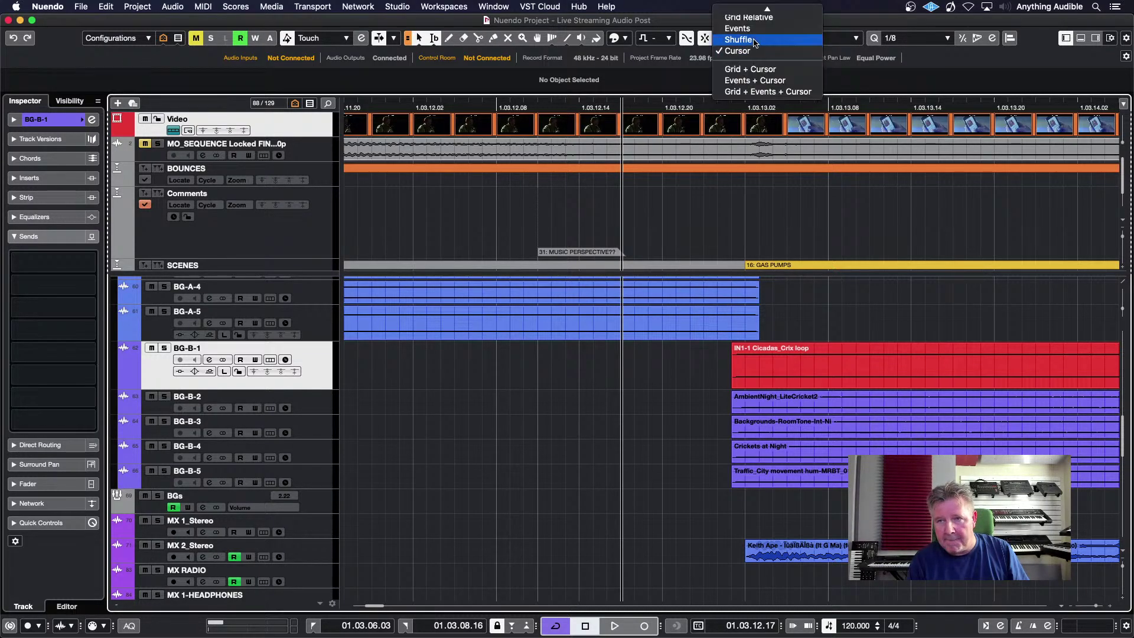
left_click(754, 11)
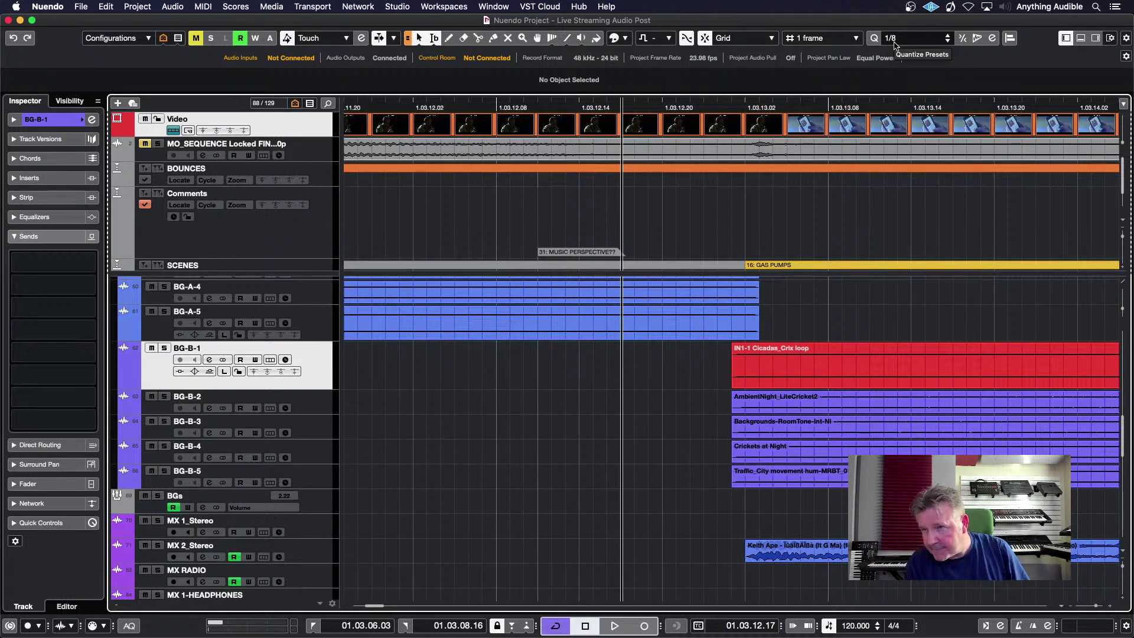
Step: Open the Audio Alignment Panel, reposition it to review its reference, target and precision settings, and close it
left_click(1009, 39)
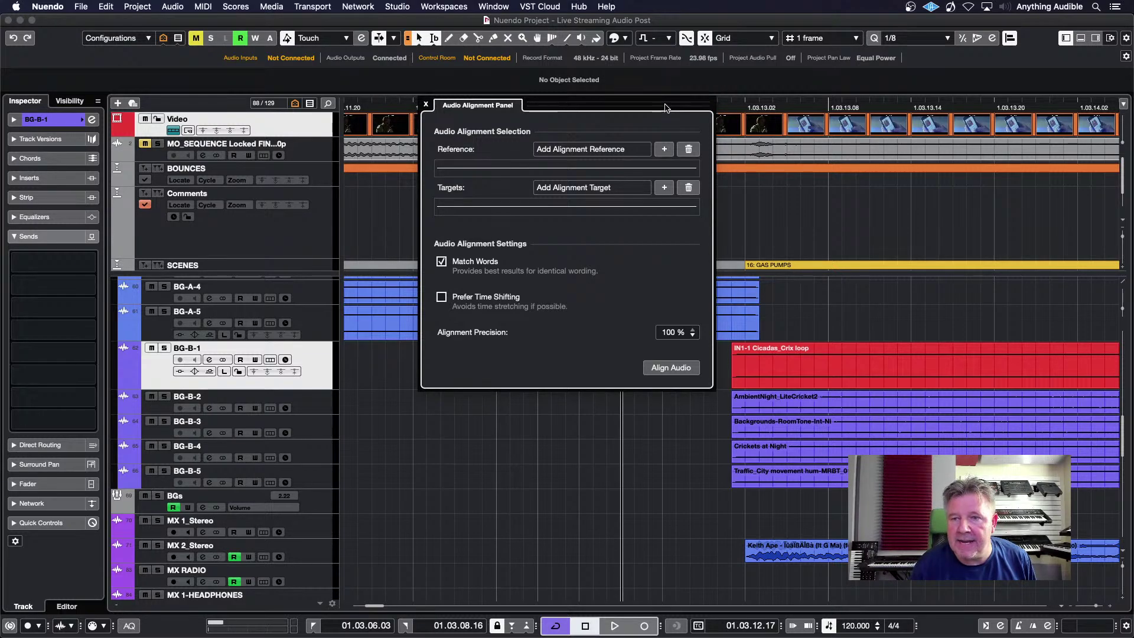
left_click_drag(666, 108, 659, 196)
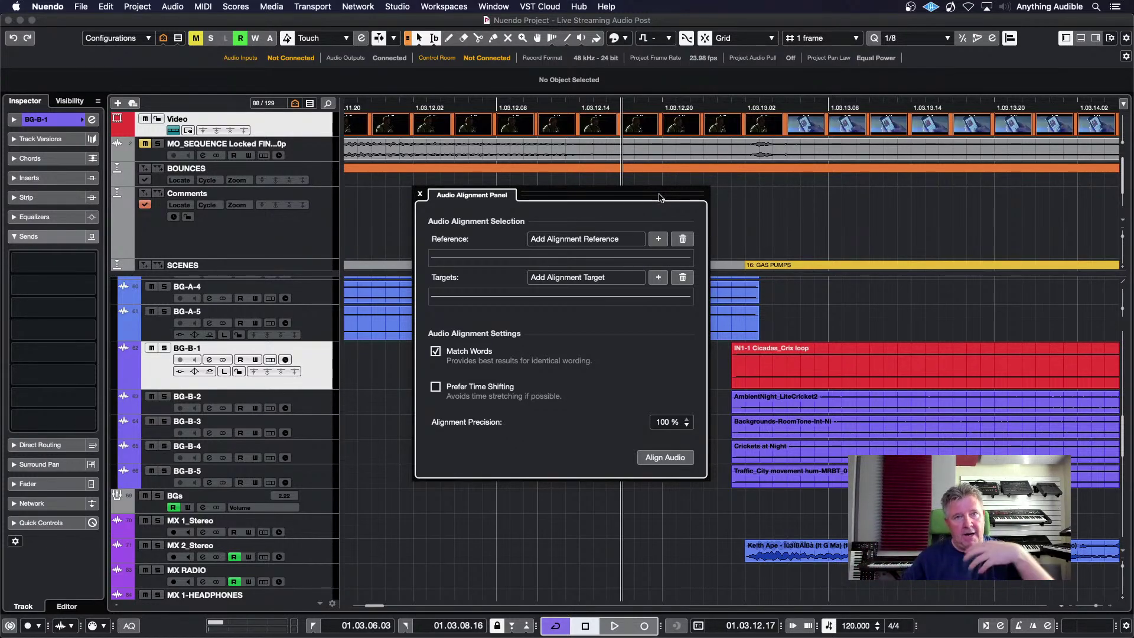
left_click_drag(659, 194, 595, 220)
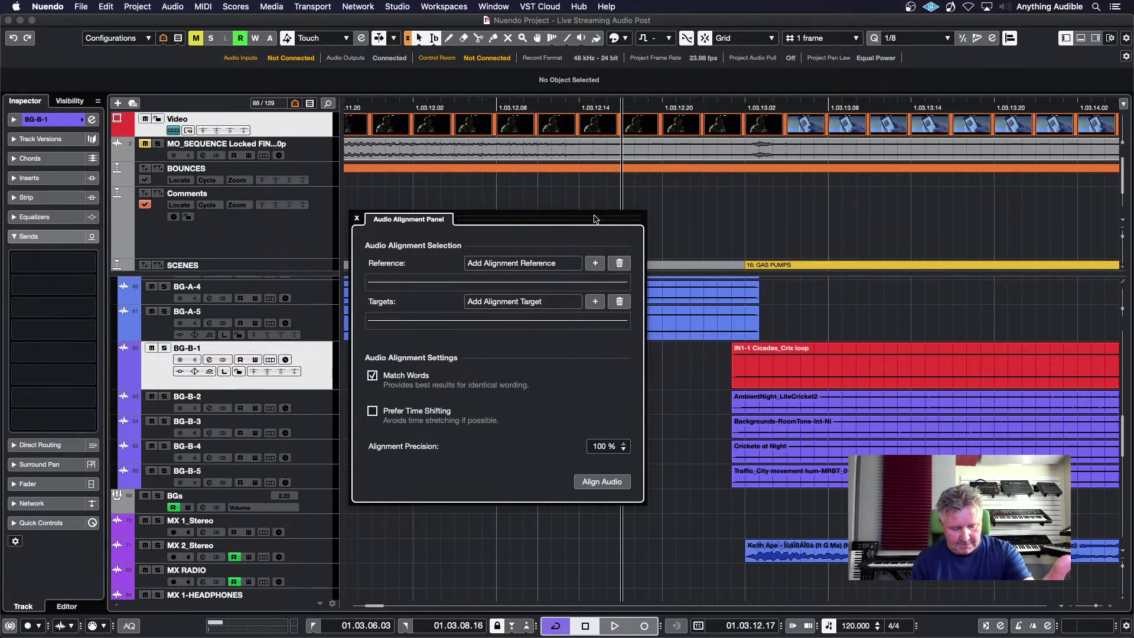
left_click(358, 220)
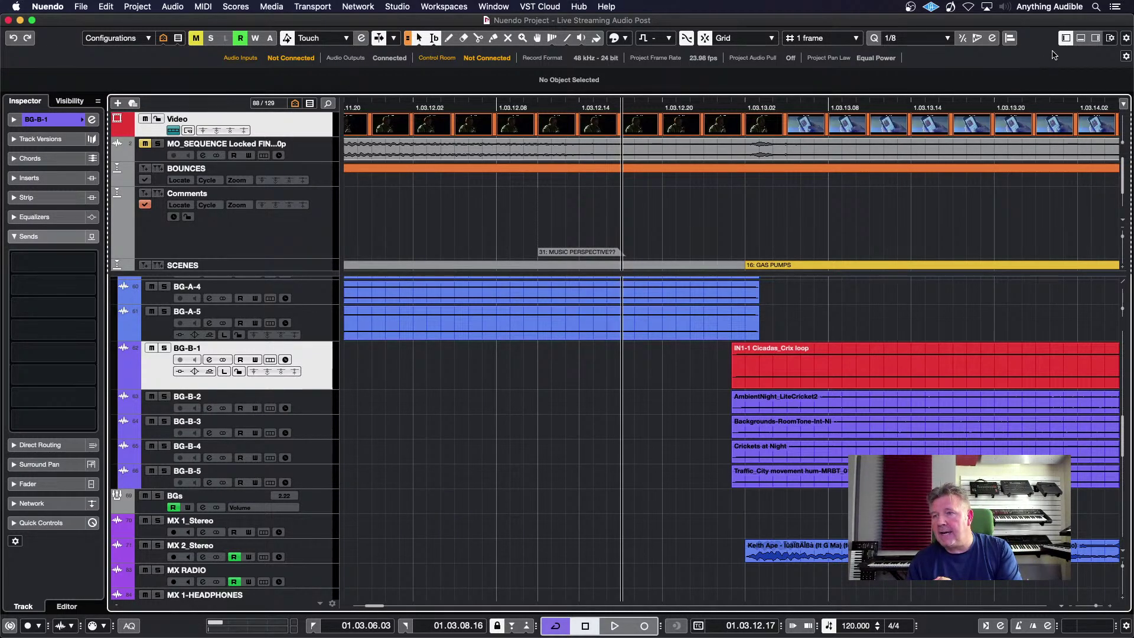
Step: Show and hide the lower zone and the right zone of the project window
left_click(1082, 39)
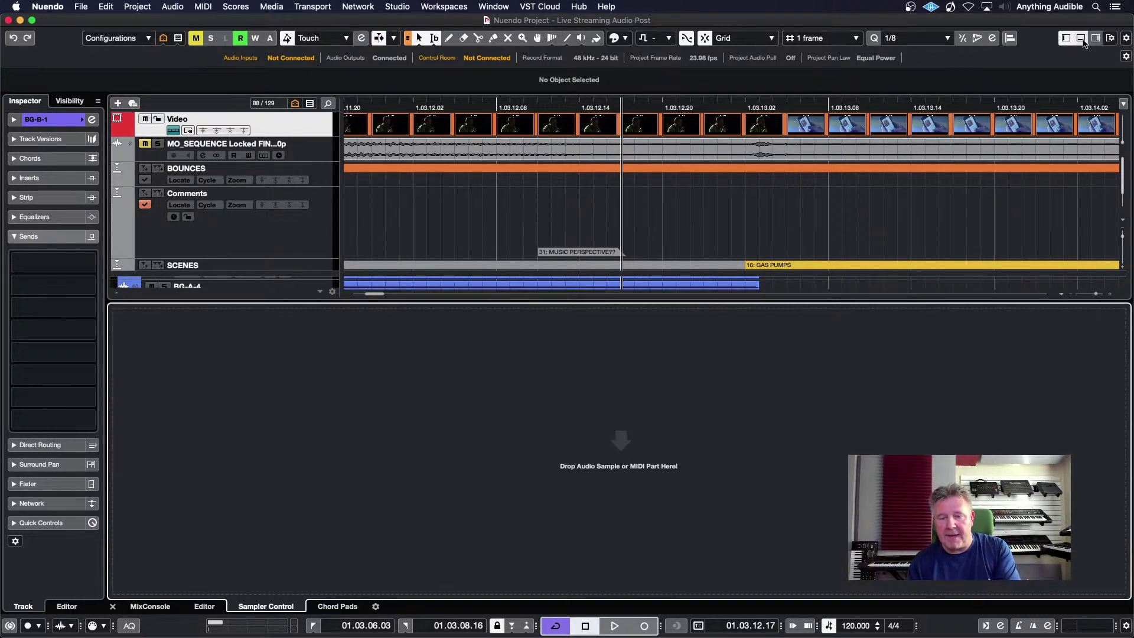
left_click(1082, 39)
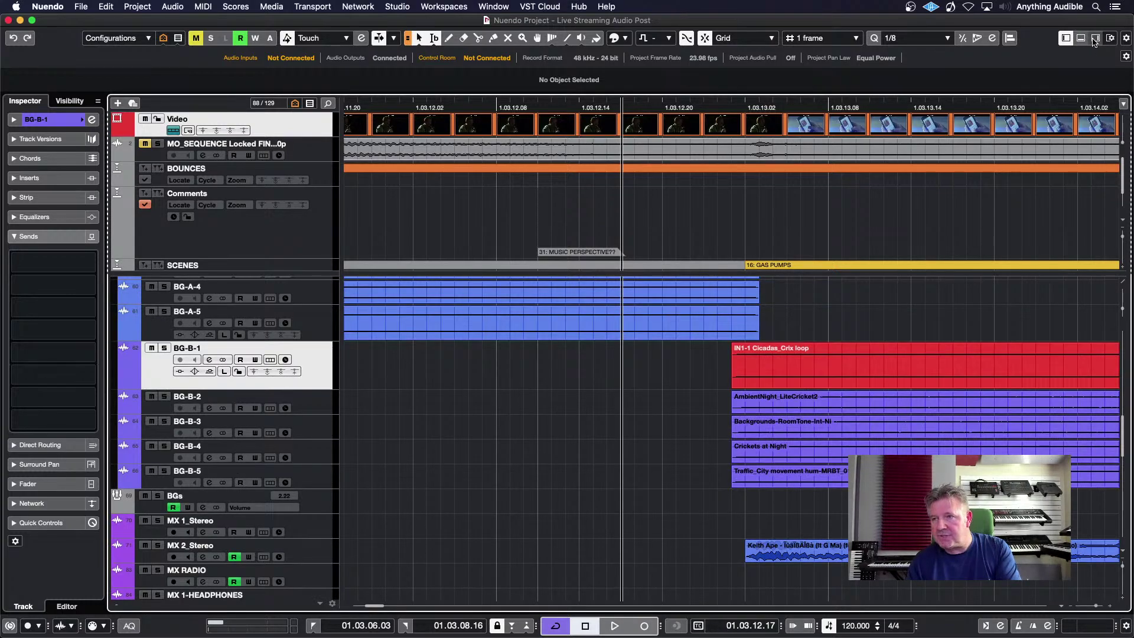
left_click(1095, 39)
left_click(1094, 38)
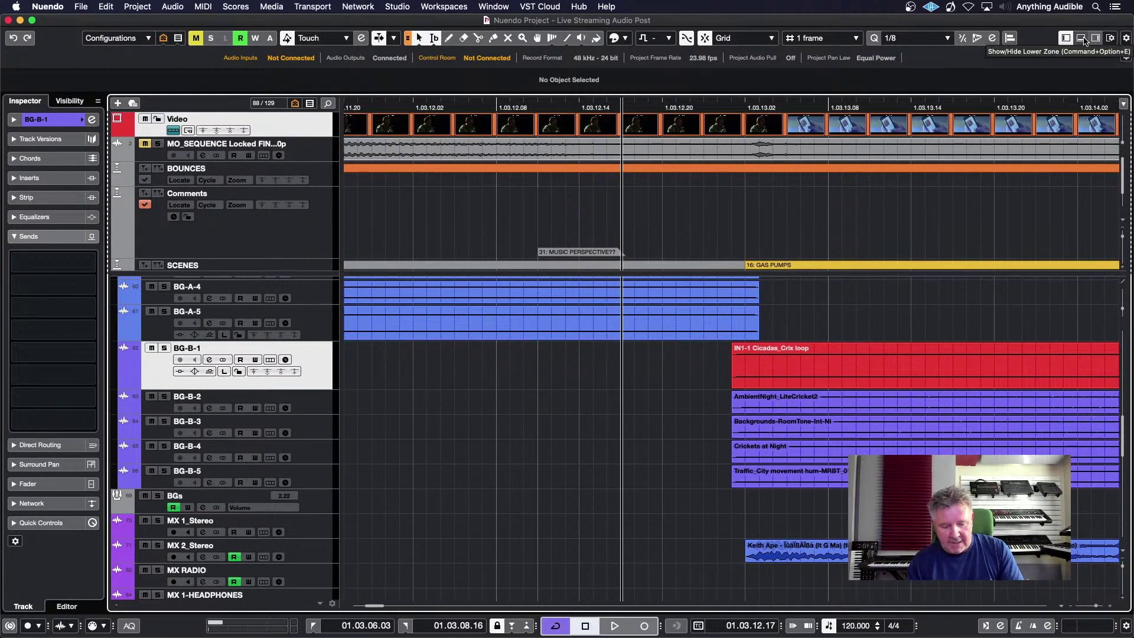
Step: Display the MixConsole in the lower zone and reduce the zone's height to reveal more of the tracks
left_click(1082, 39)
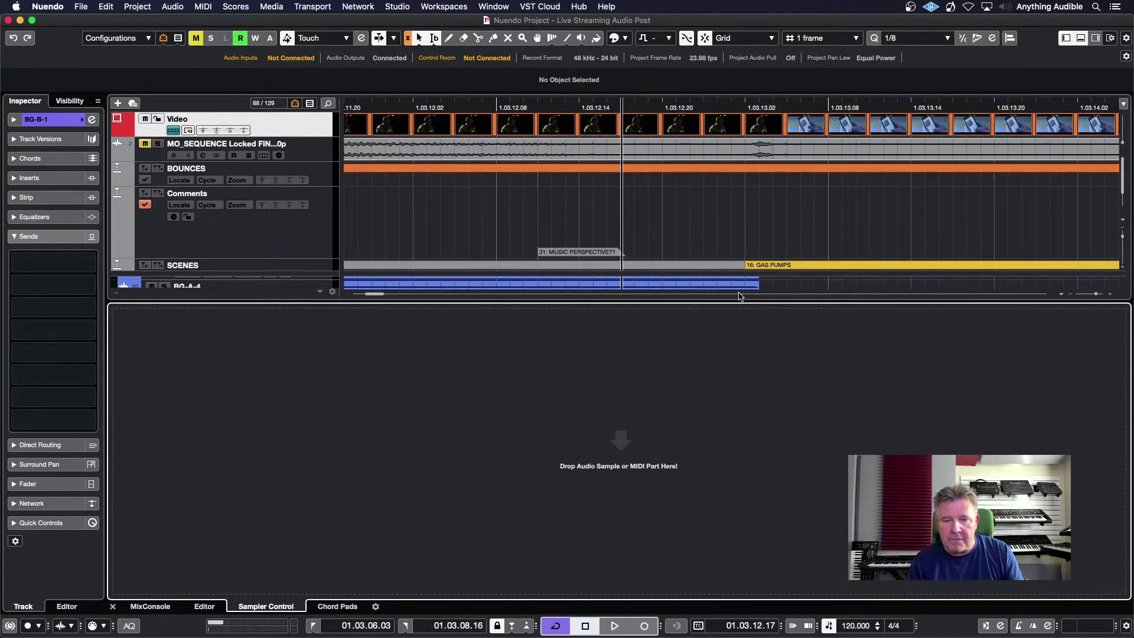
left_click(160, 608)
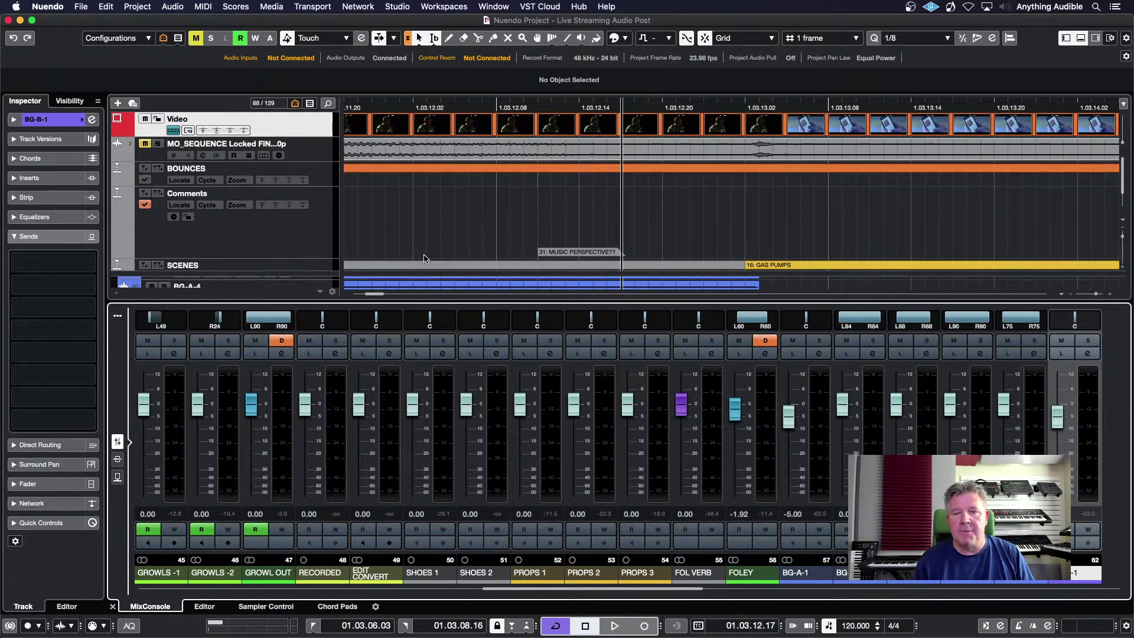
scroll(424, 258, "down", 2)
scroll(425, 258, "up", 2)
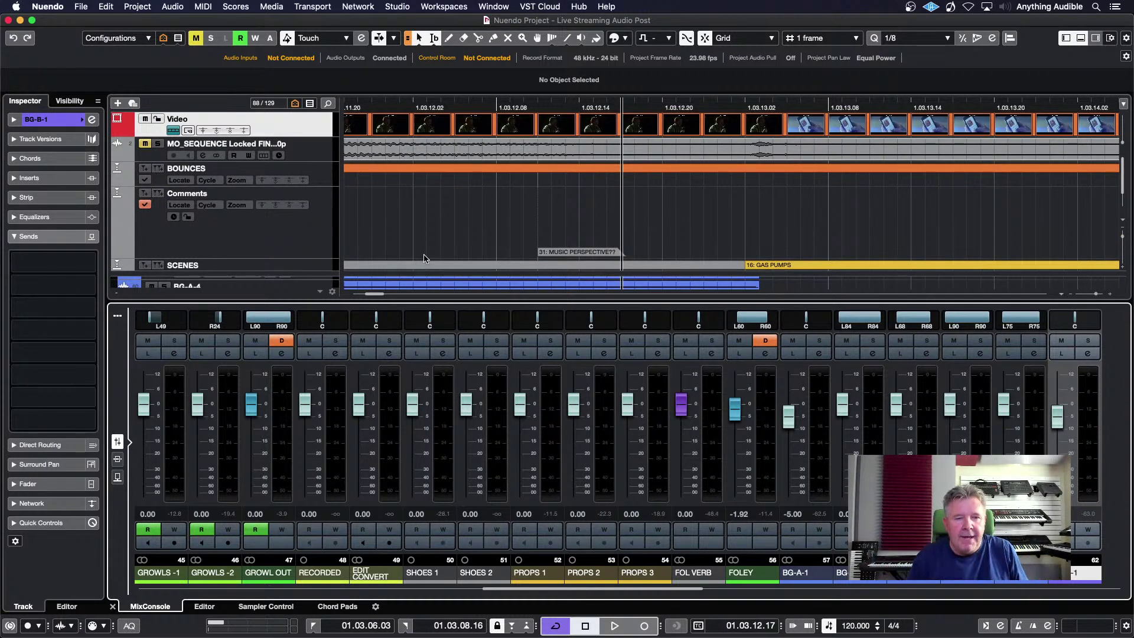
left_click_drag(432, 303, 431, 336)
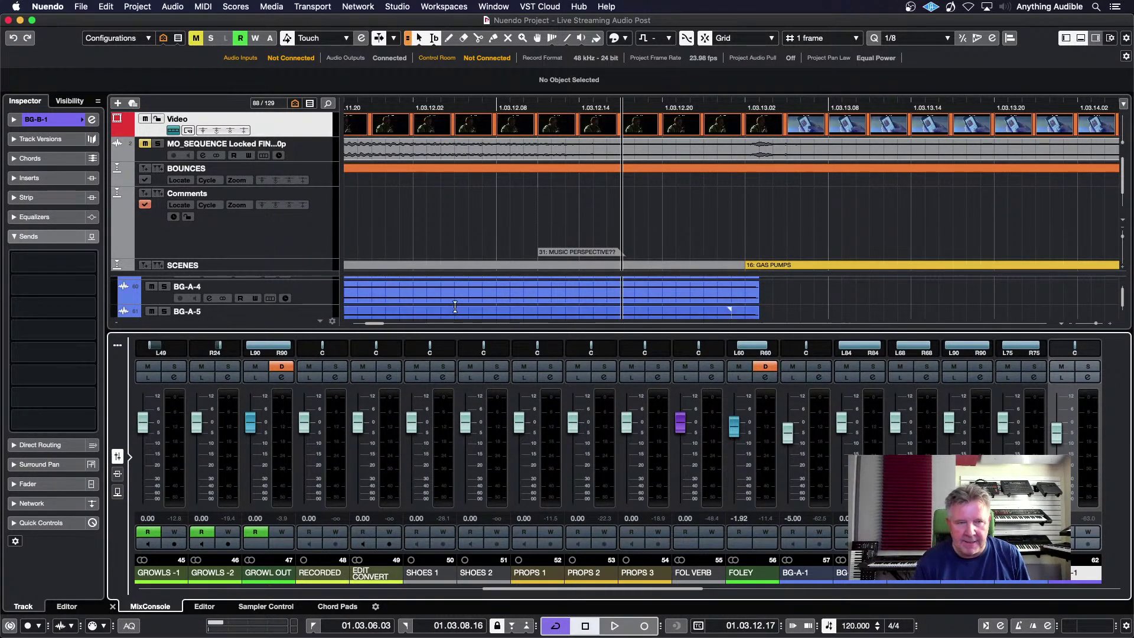
Step: Toggle the left and right zones and return them to their original visibility, and check the window layout options
left_click(1066, 41)
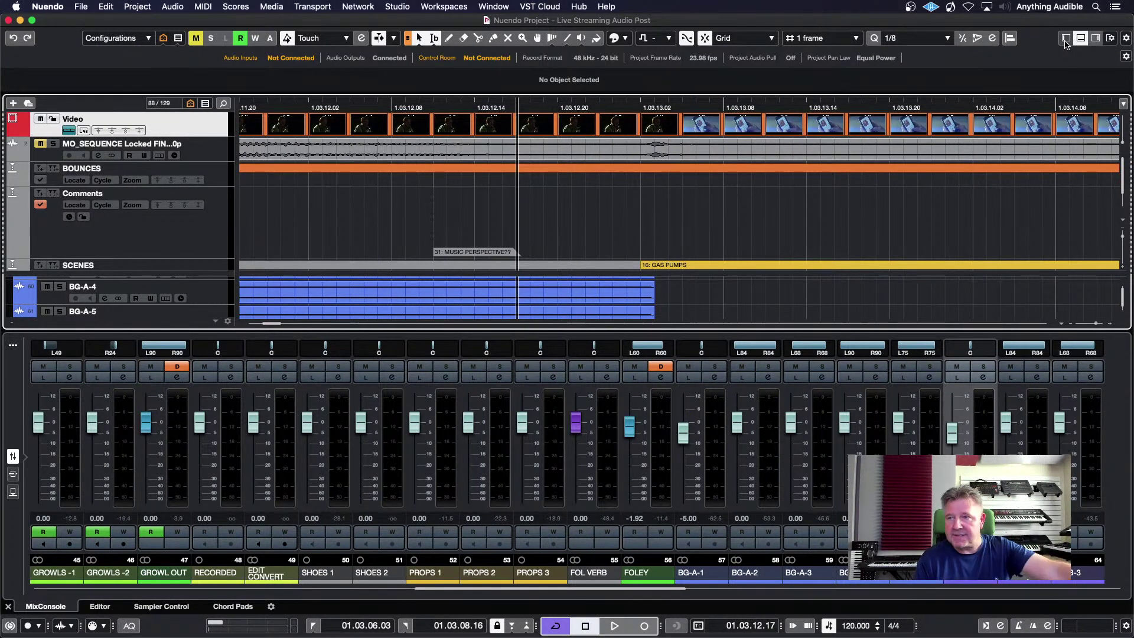
left_click(1066, 41)
left_click(1095, 38)
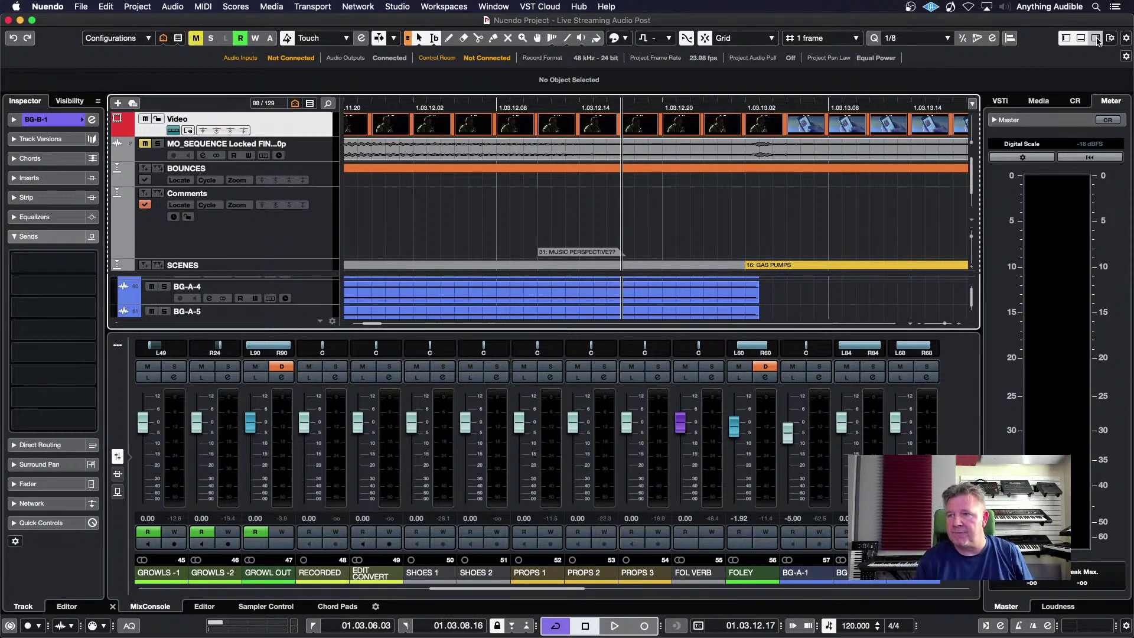
left_click(1096, 39)
left_click(1111, 38)
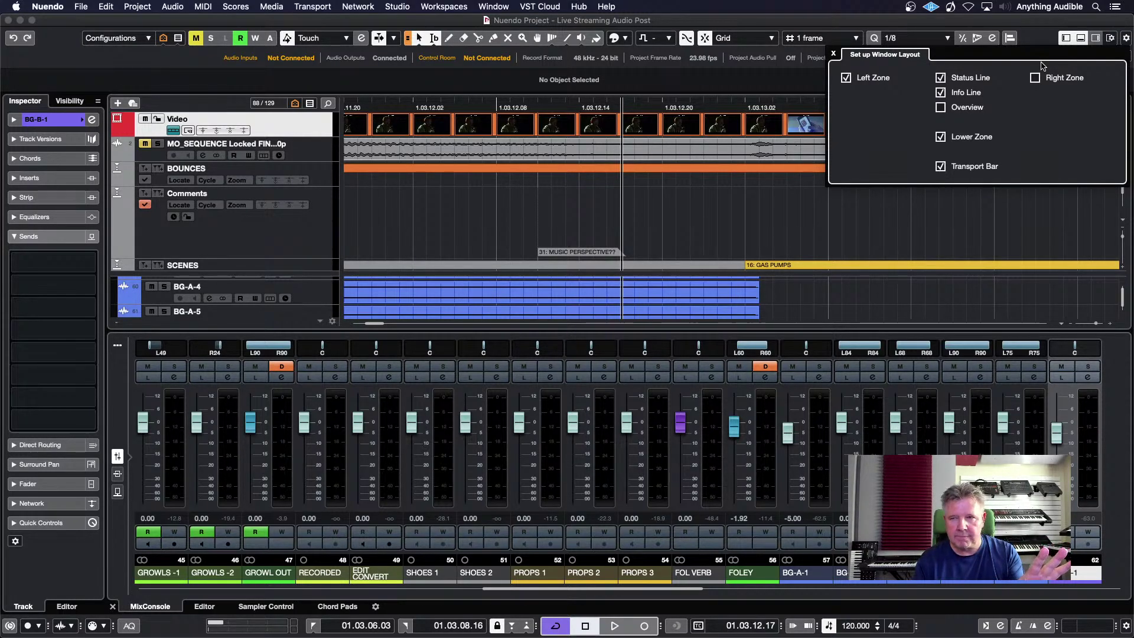
left_click(1037, 22)
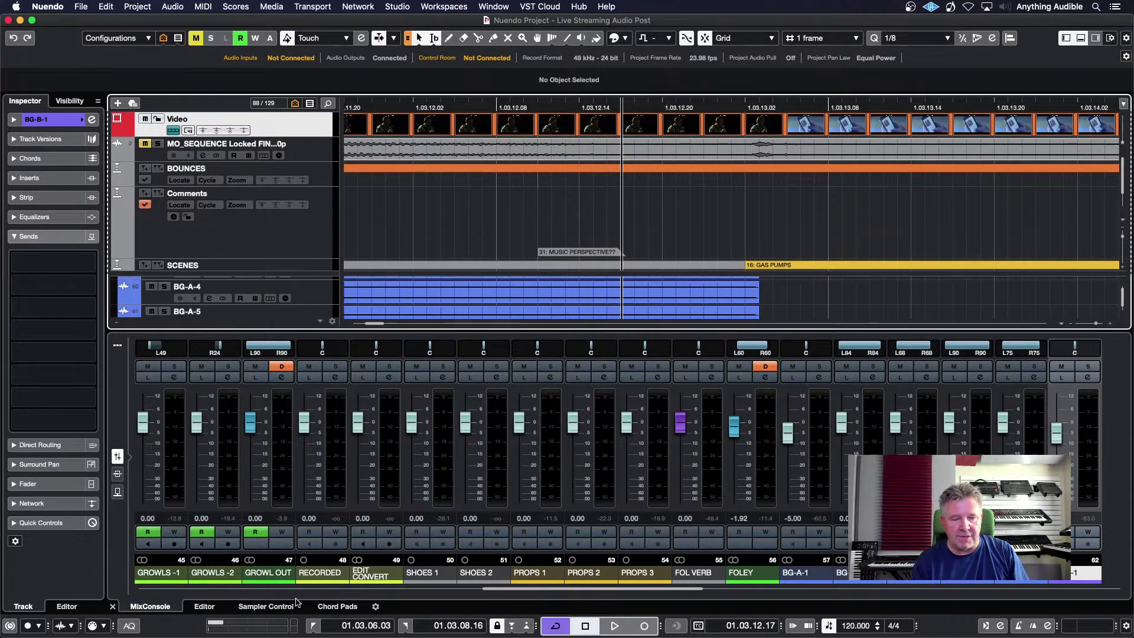
Step: Switch the lower zone to the Editor and display the BG-A-4 Crickets at Night clip in it
left_click(204, 606)
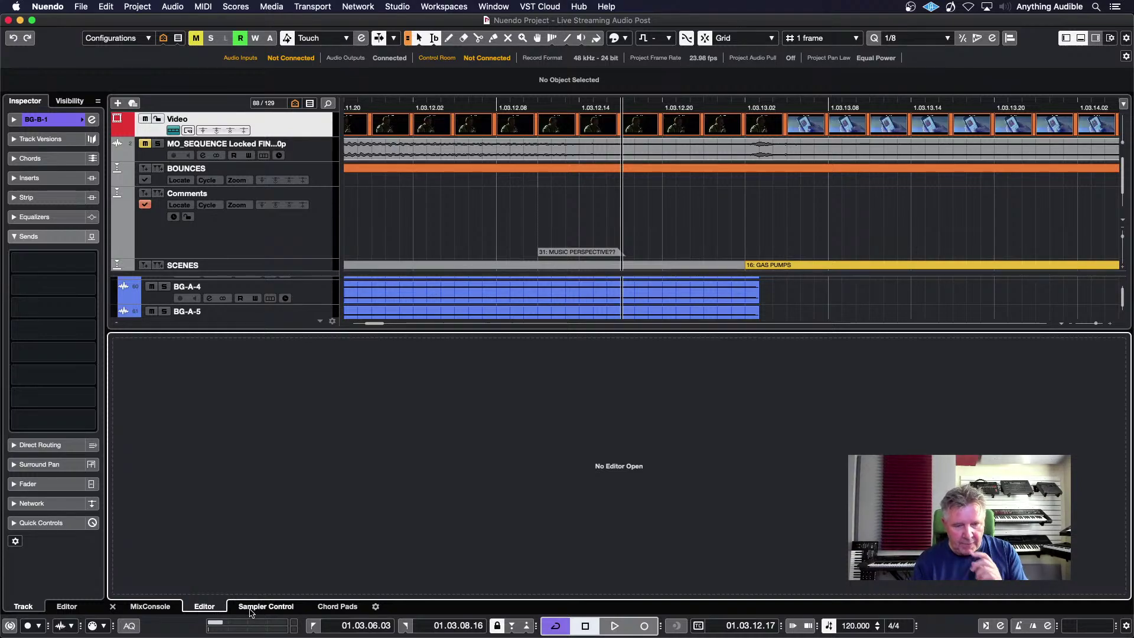
left_click(429, 291)
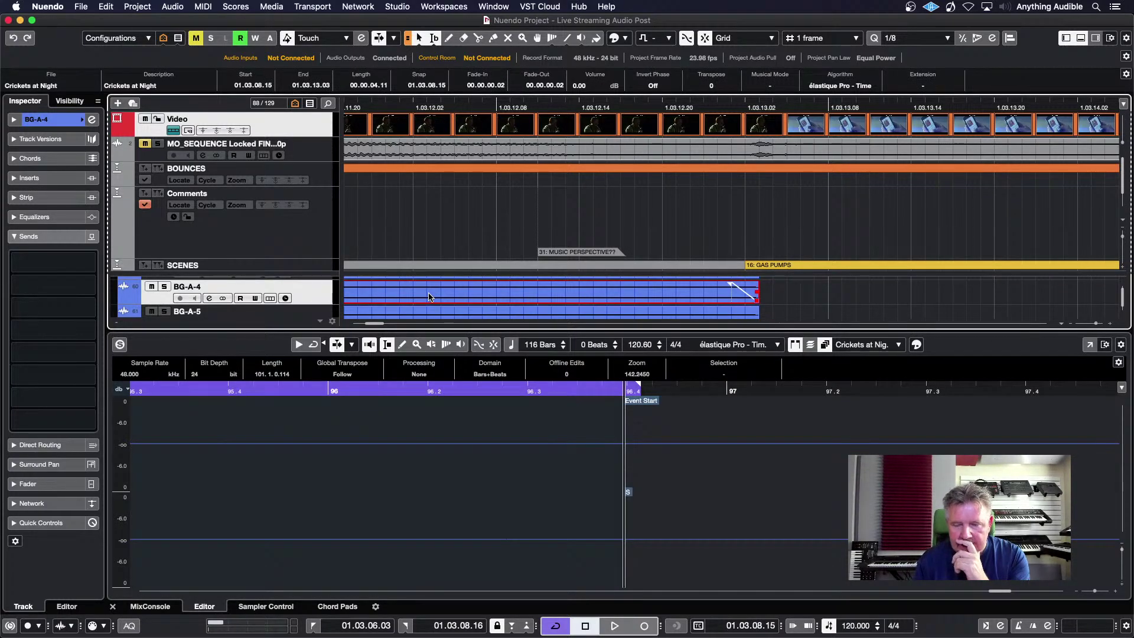
Step: Hide the lower zone, select the music clip on the MX 2_Stereo track and display it in the lower-zone Editor
key("g")
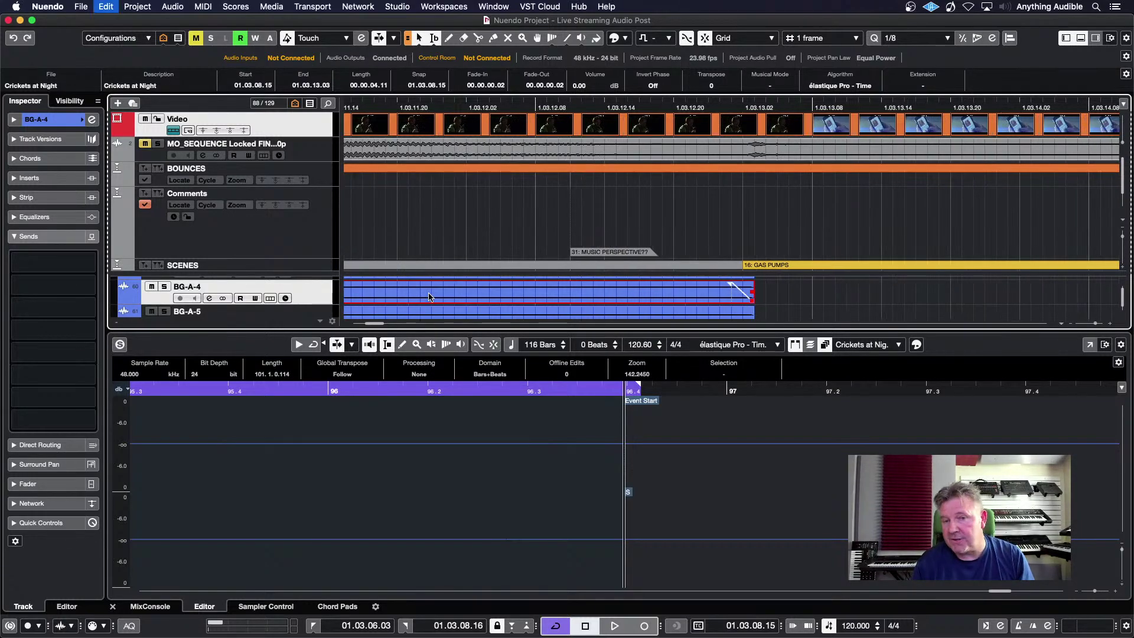
scroll(500, 236, "down", 2)
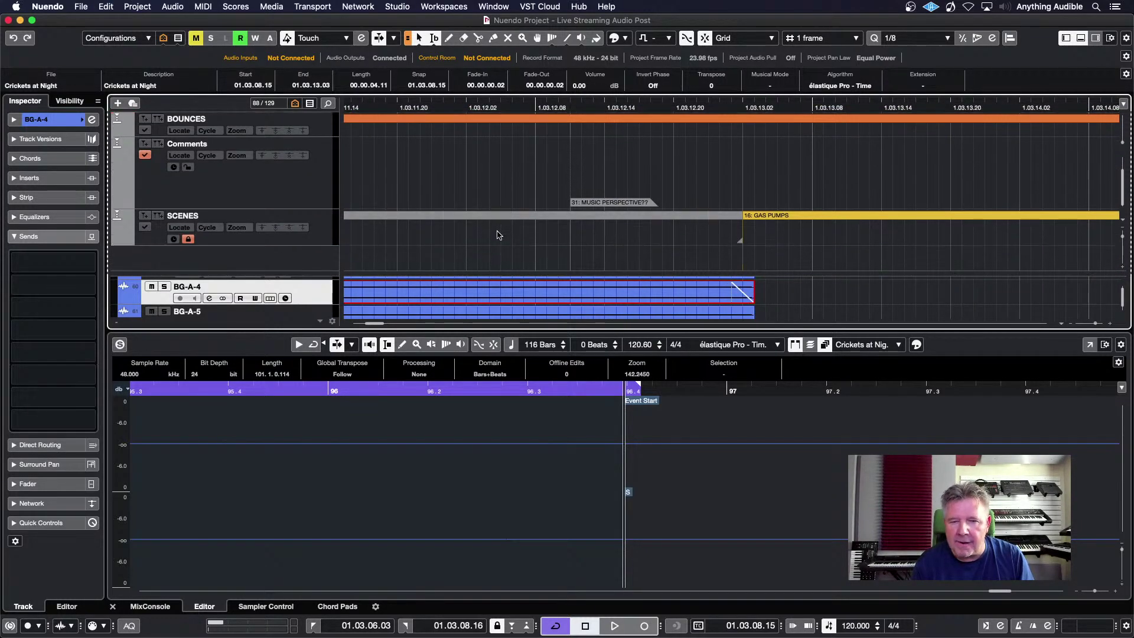
scroll(499, 236, "up", 2)
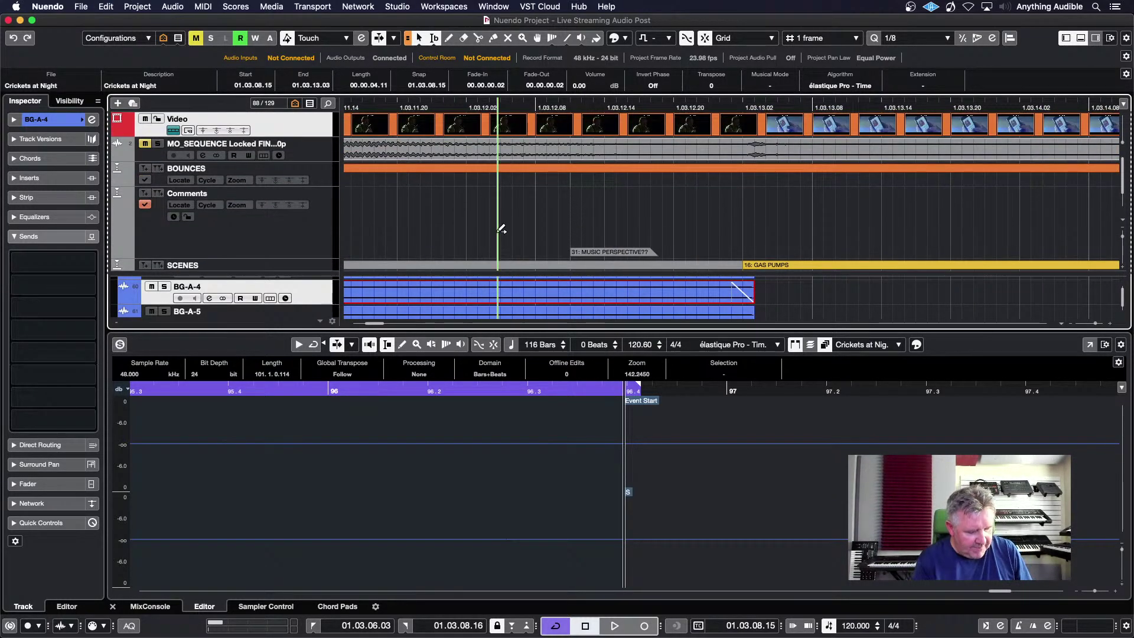
key("ctrl+alt+e")
key("ctrl+alt+e")
key("ctrl+alt+e")
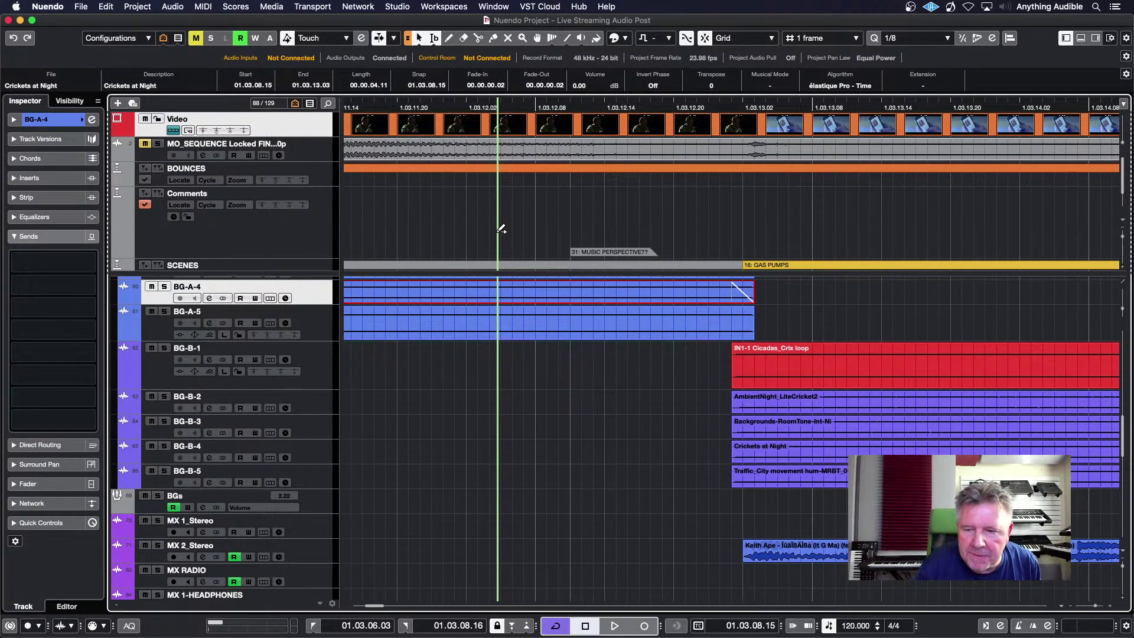
left_click(770, 560)
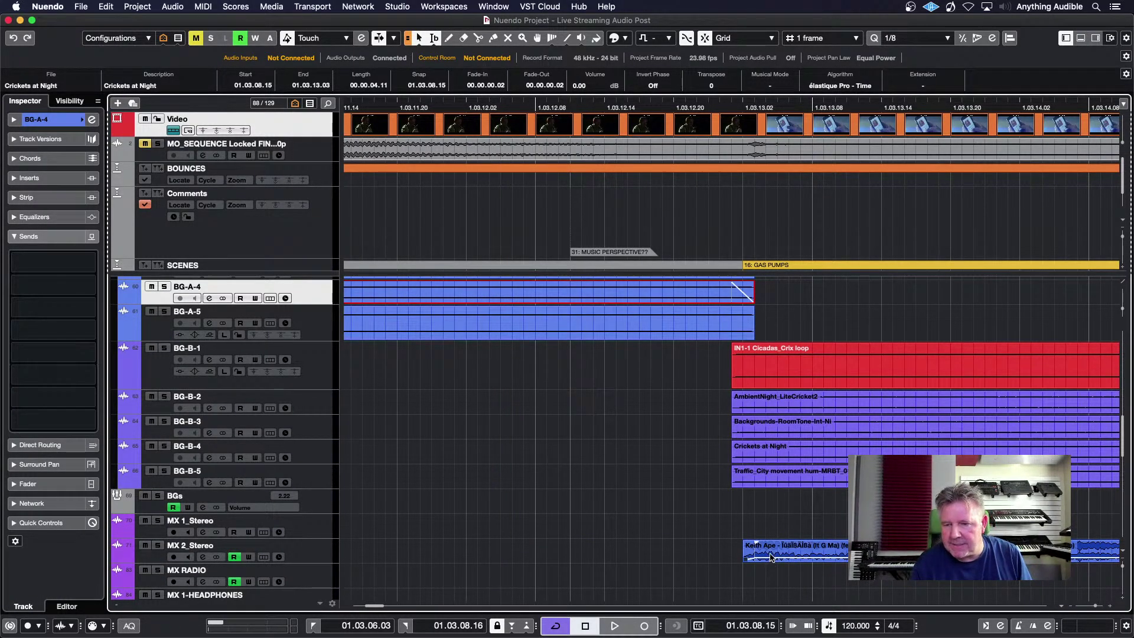
key("ctrl+alt+e")
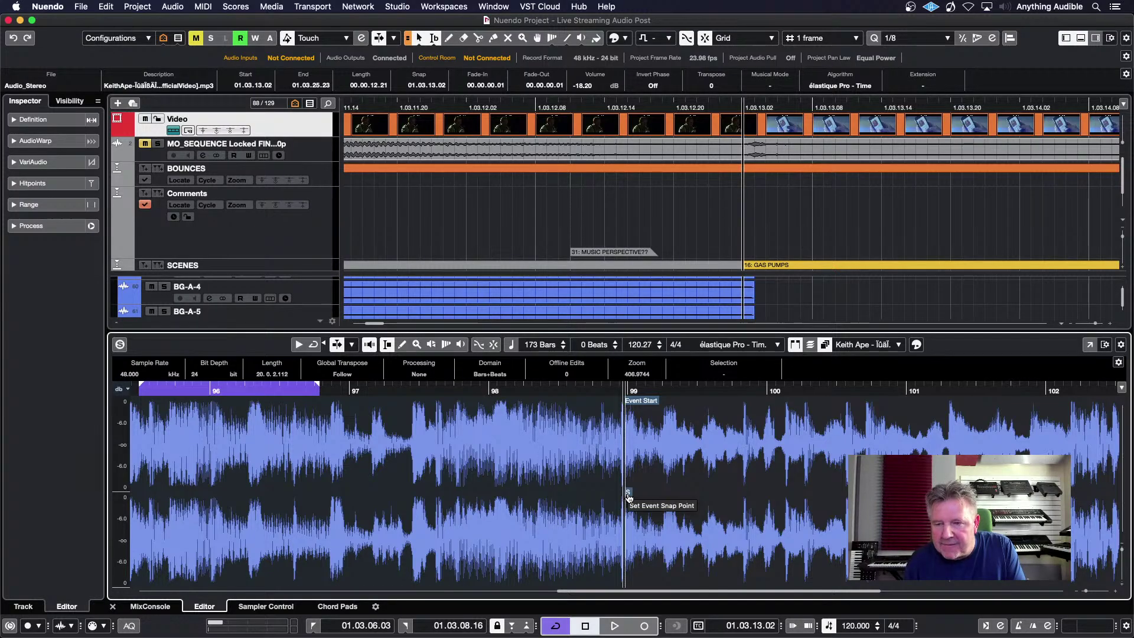
Step: Shrink the upper track area to show the MX 2_Stereo clip above the Editor, and try adjusting the event's snap point
scroll(675, 248, "down", 3)
scroll(673, 231, "up", 2)
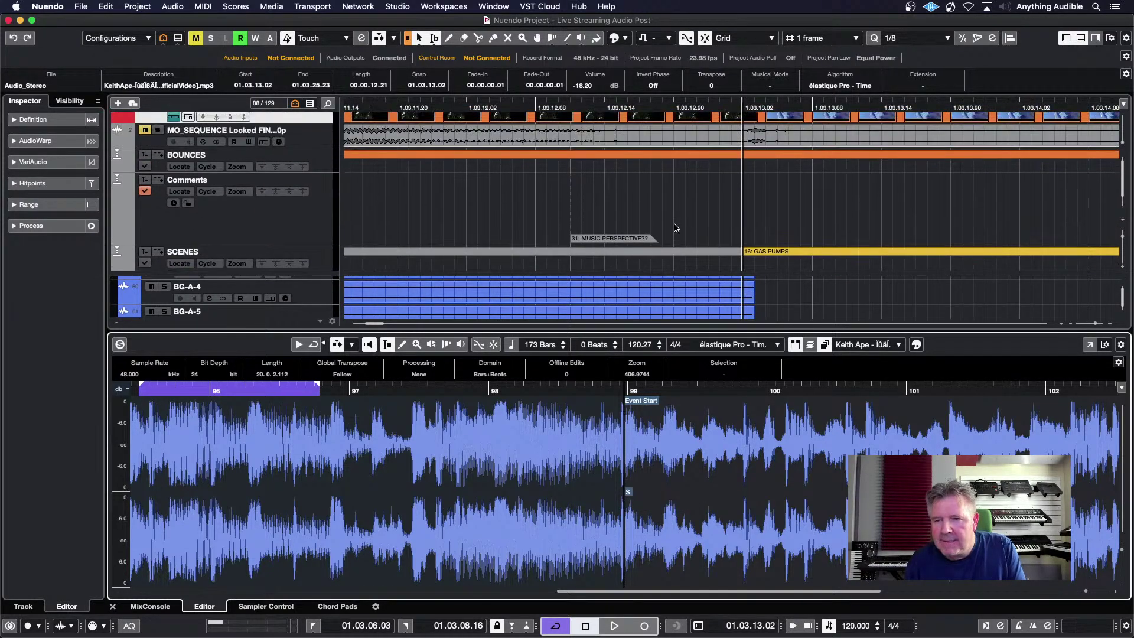
scroll(799, 300, "down", 3)
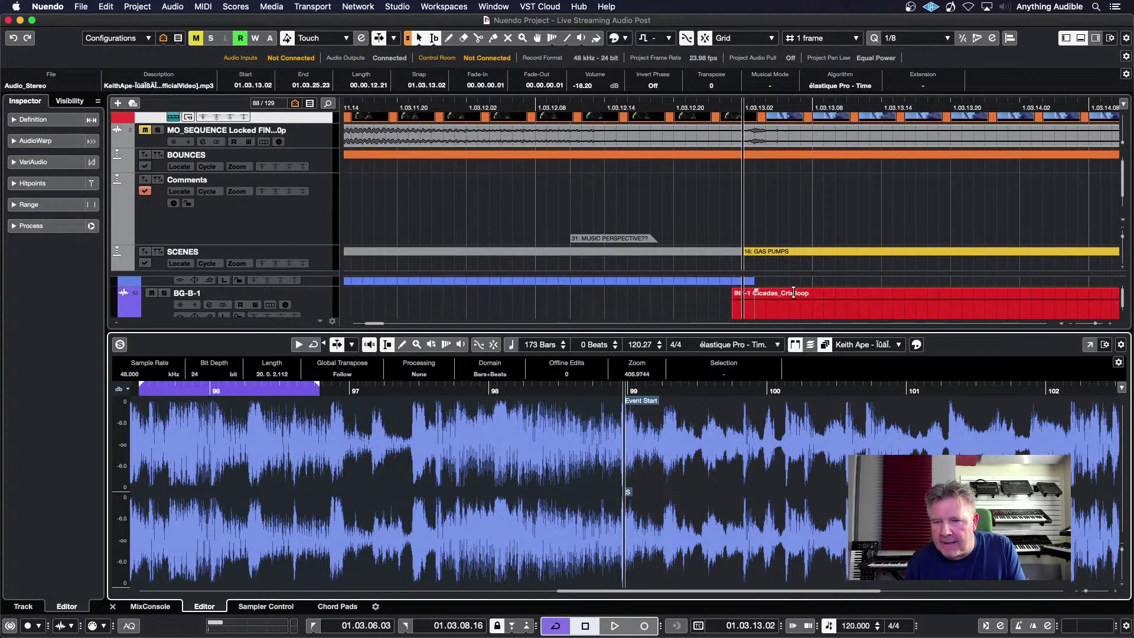
scroll(786, 268, "down", 4)
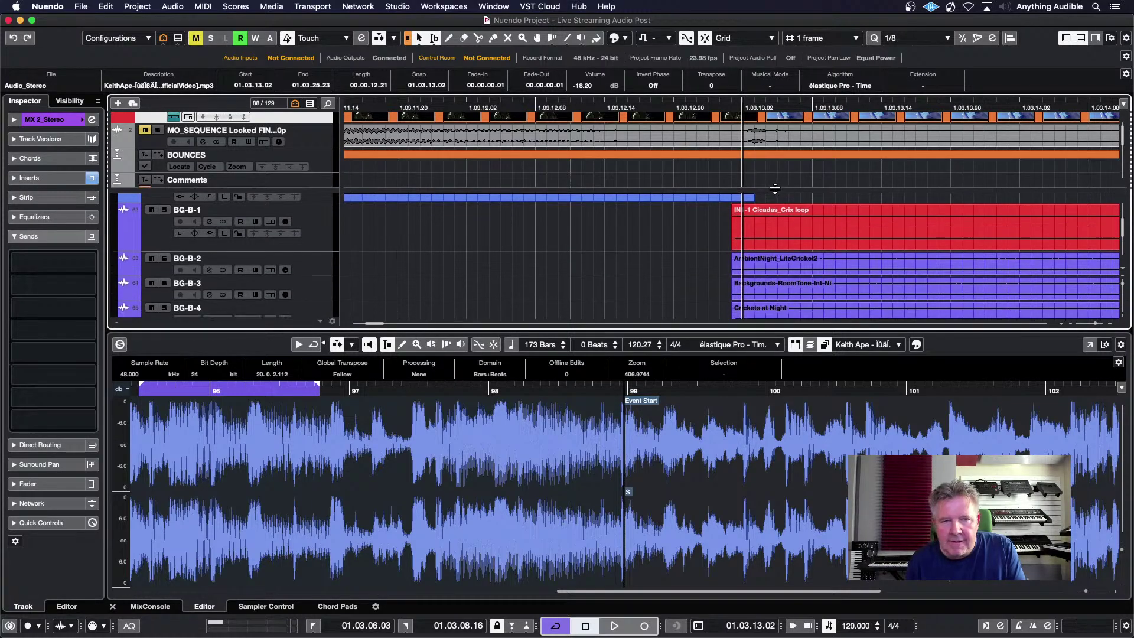
scroll(709, 238, "down", 4)
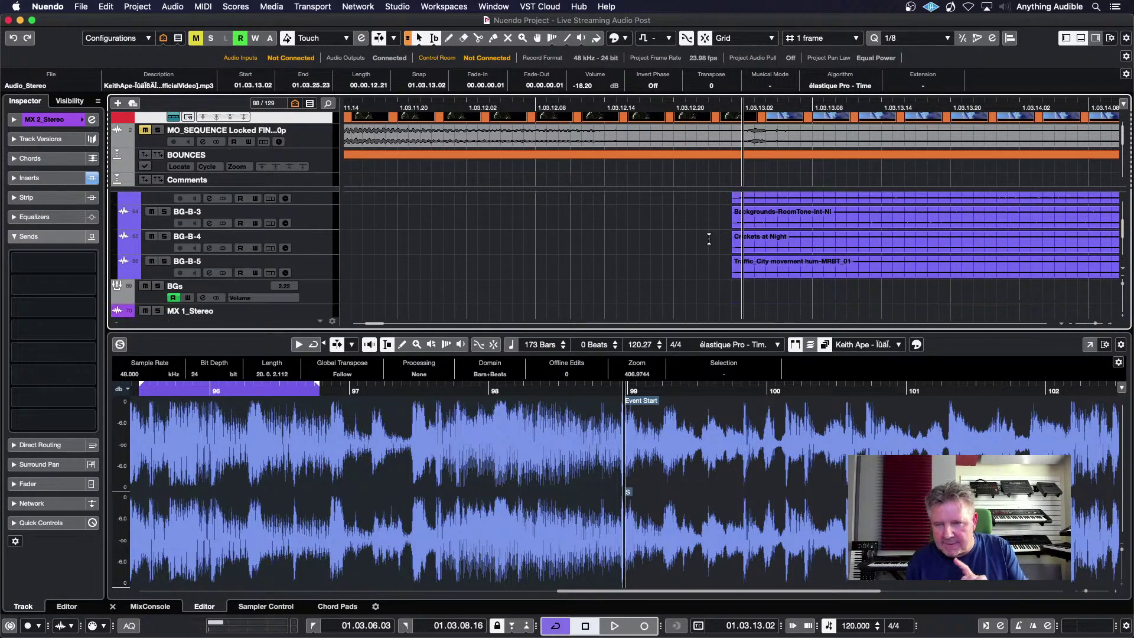
scroll(709, 238, "down", 2)
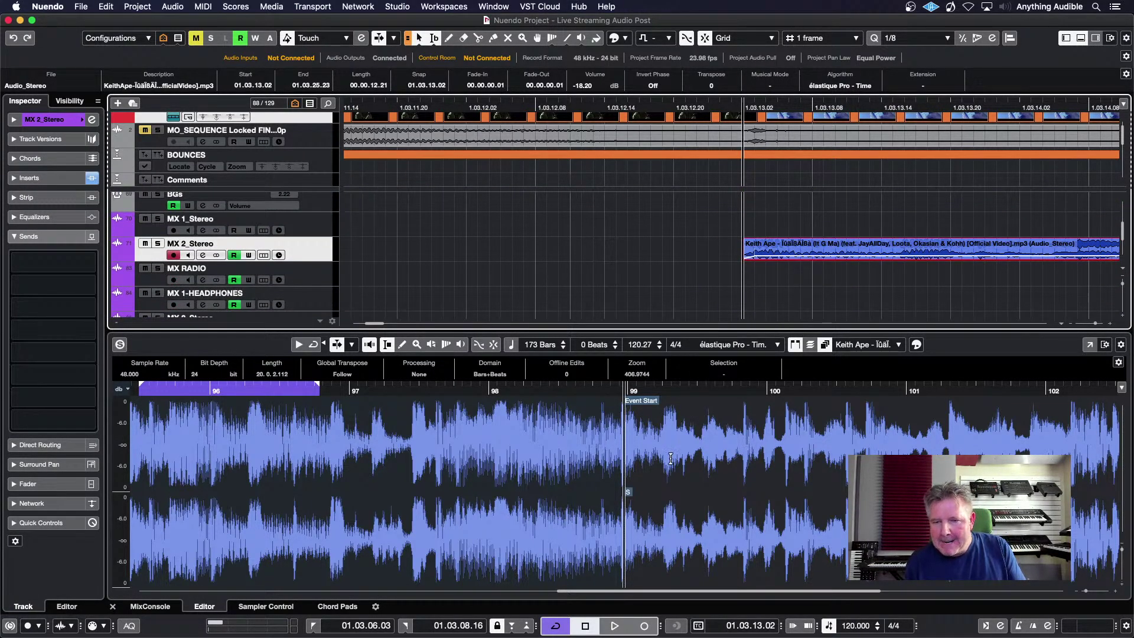
mouse_move(630, 498)
left_mouse_down()
mouse_move(670, 498)
mouse_move(629, 495)
left_mouse_up()
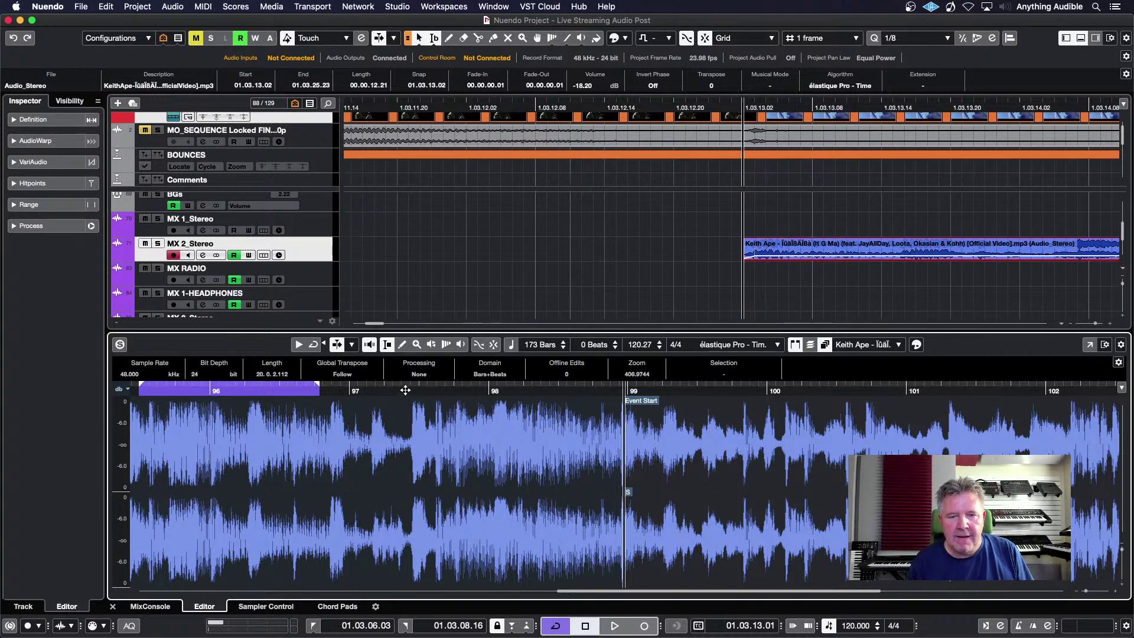
Step: Select a range in the Editor from about bar 97.3 to just past the event start at bar 99, and set the locators to it
left_click(405, 390)
left_click_drag(405, 390, 523, 391)
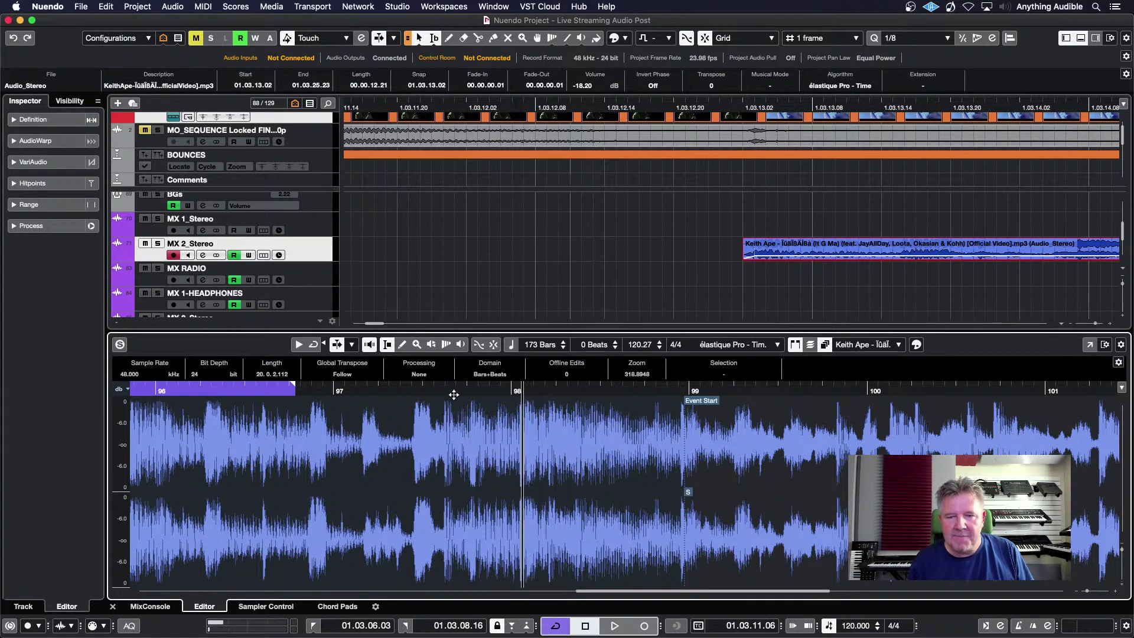
left_click_drag(430, 413, 703, 413)
key("p")
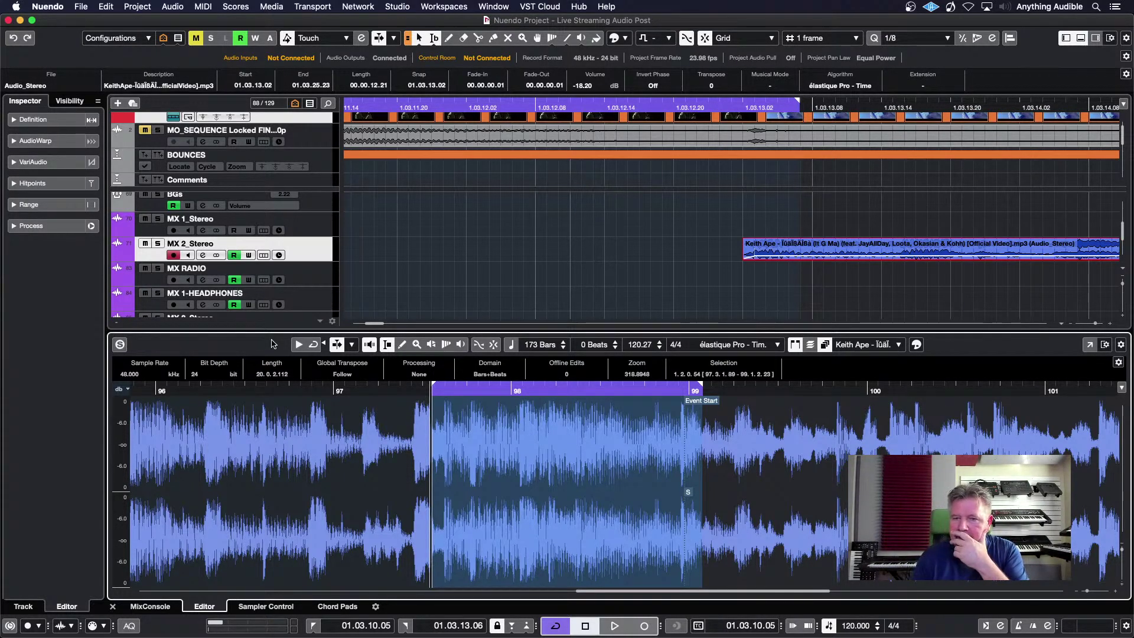
Step: Switch the lower zone between Sampler Control and the MX 2_Stereo clip's Editor, ending on the empty Sampler Control
left_click(508, 237)
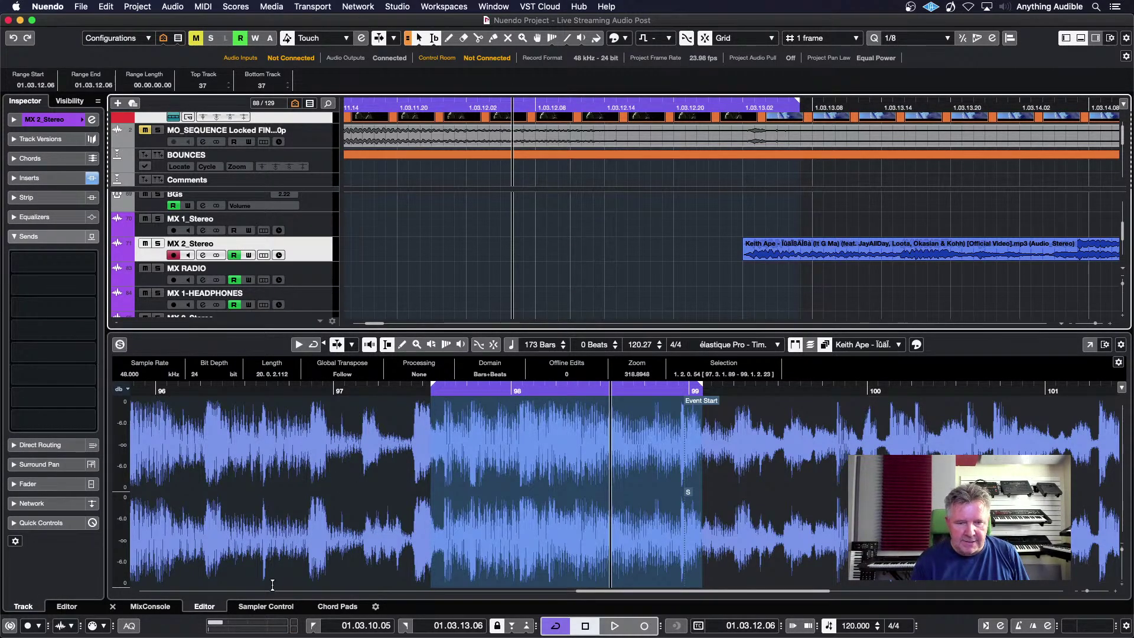
left_click(266, 608)
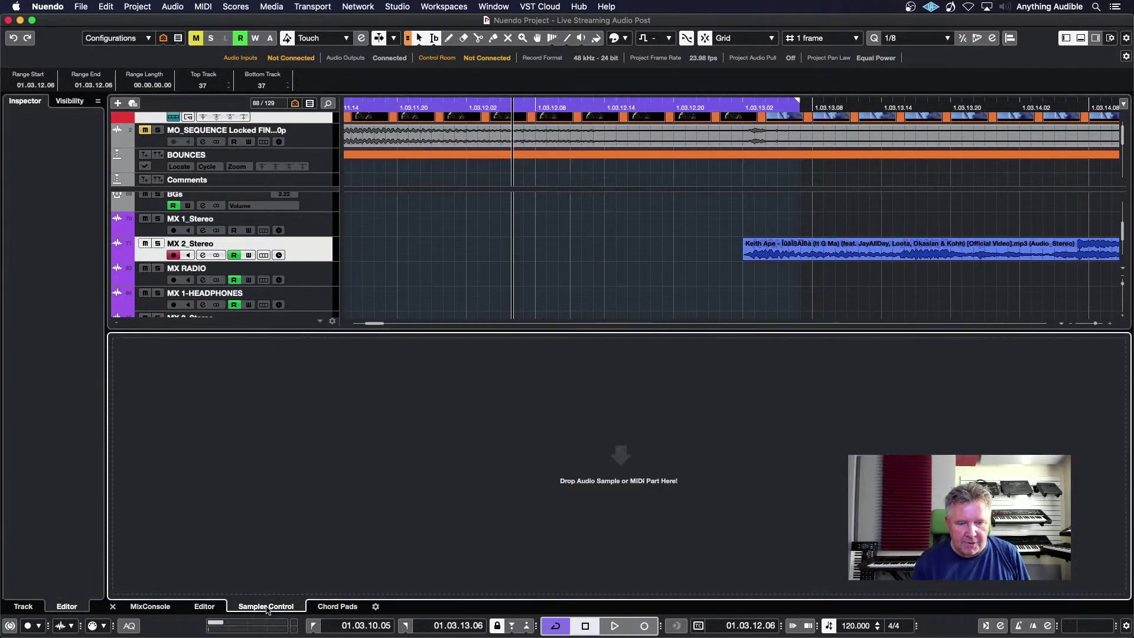
left_click(799, 258)
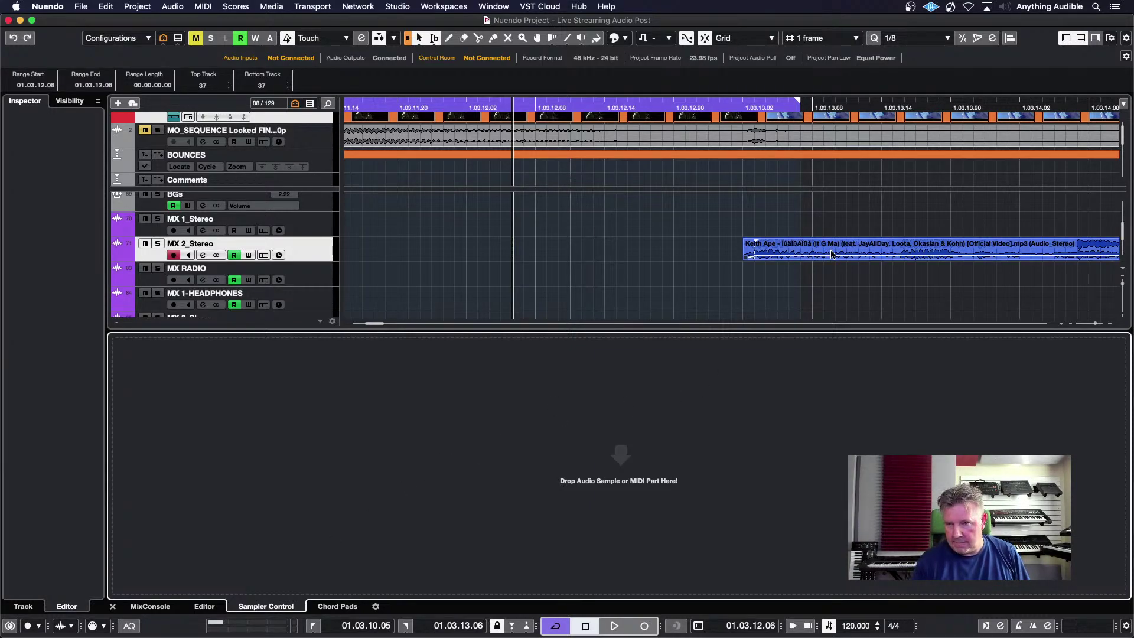
double_click(833, 255)
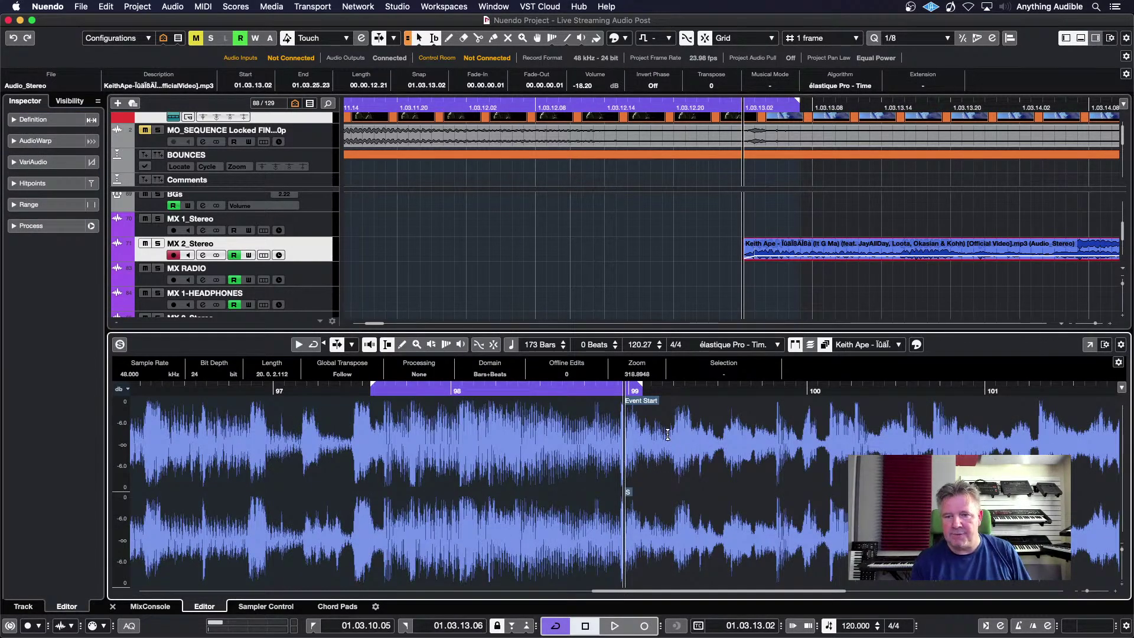
left_click(247, 608)
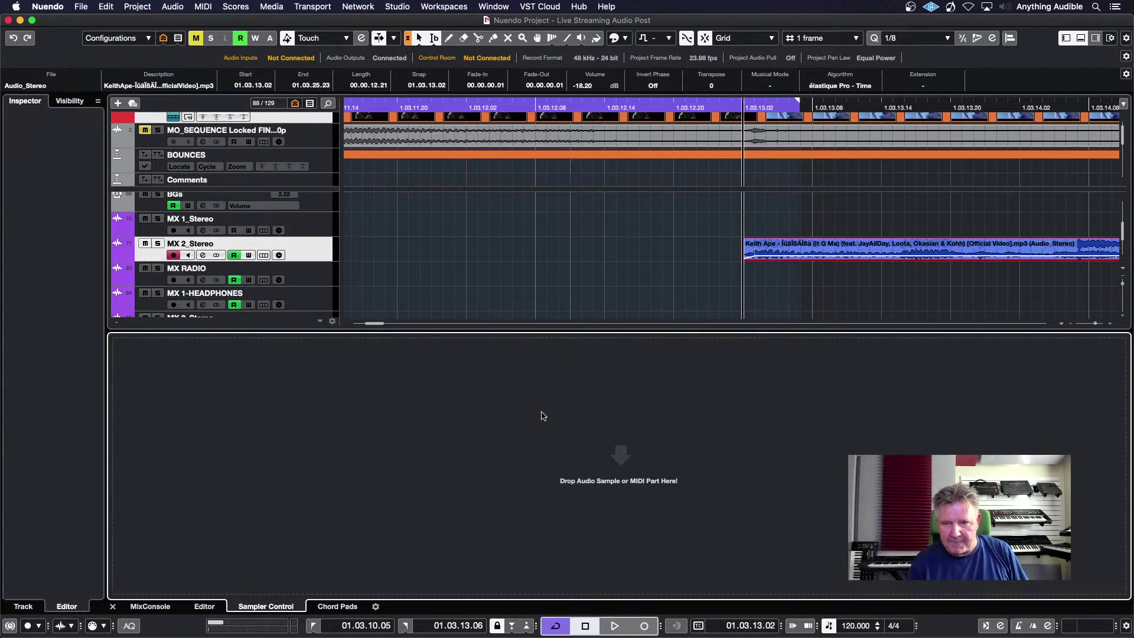
Step: Load the MO_MIX-FINAL clip from the MIX FINAL track into the Sampler Control
scroll(628, 288, "down", 10)
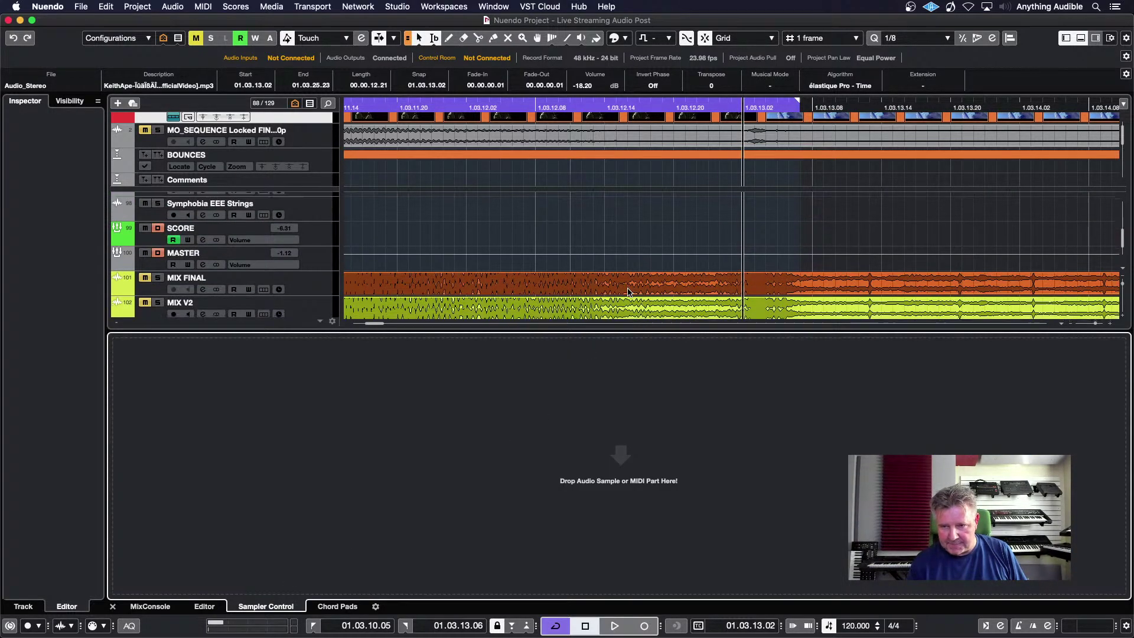
left_click(611, 269)
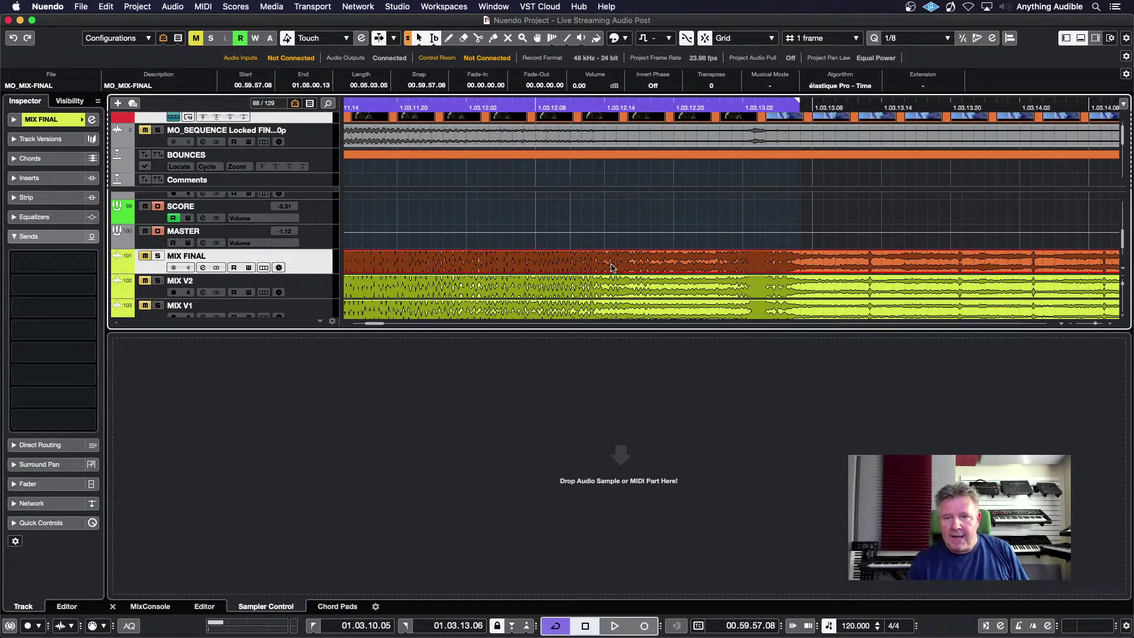
left_click_drag(611, 268, 623, 423)
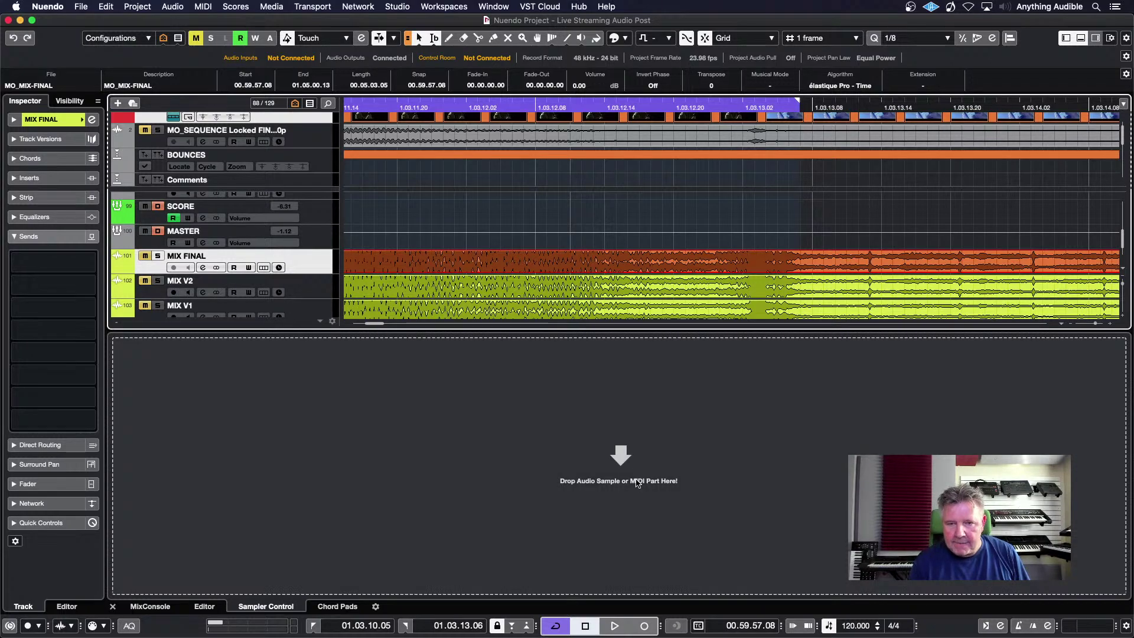
left_click_drag(637, 484, 637, 479)
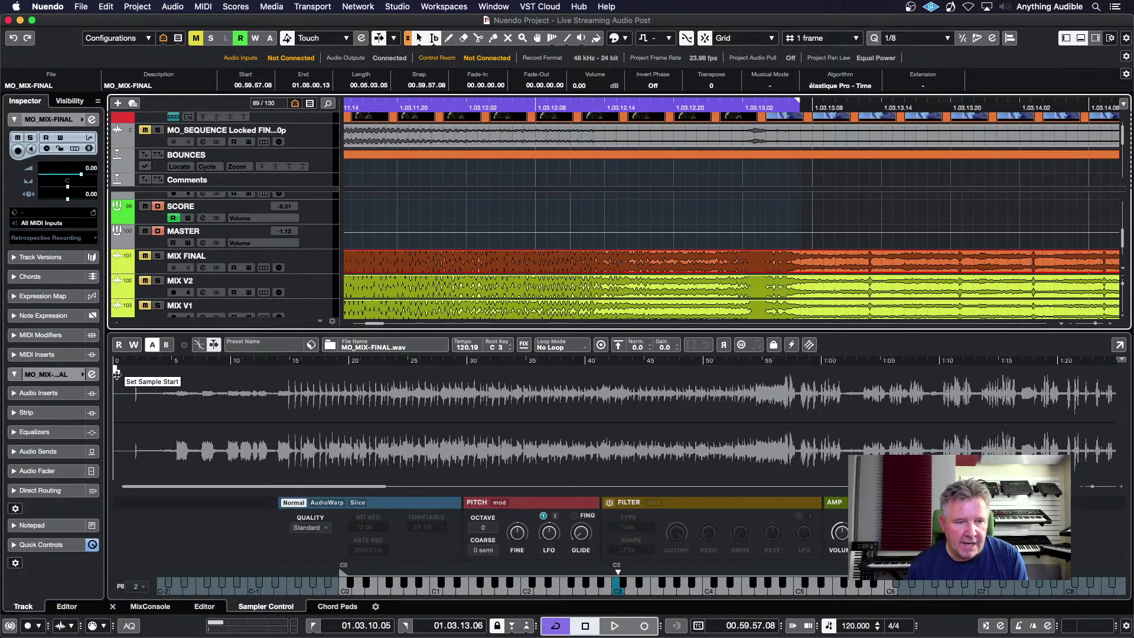
Step: Move the sample start of MO_MIX-FINAL.wav to about 15 seconds and audition it with the C1 key
left_click_drag(117, 374, 292, 378)
left_click(441, 592)
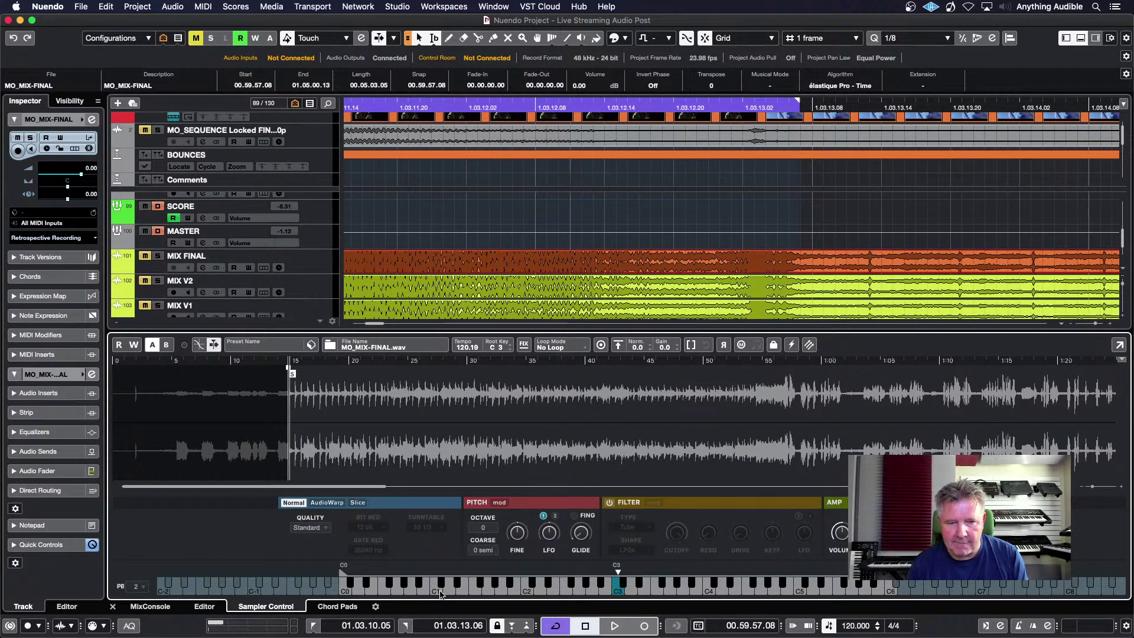
left_click(440, 593)
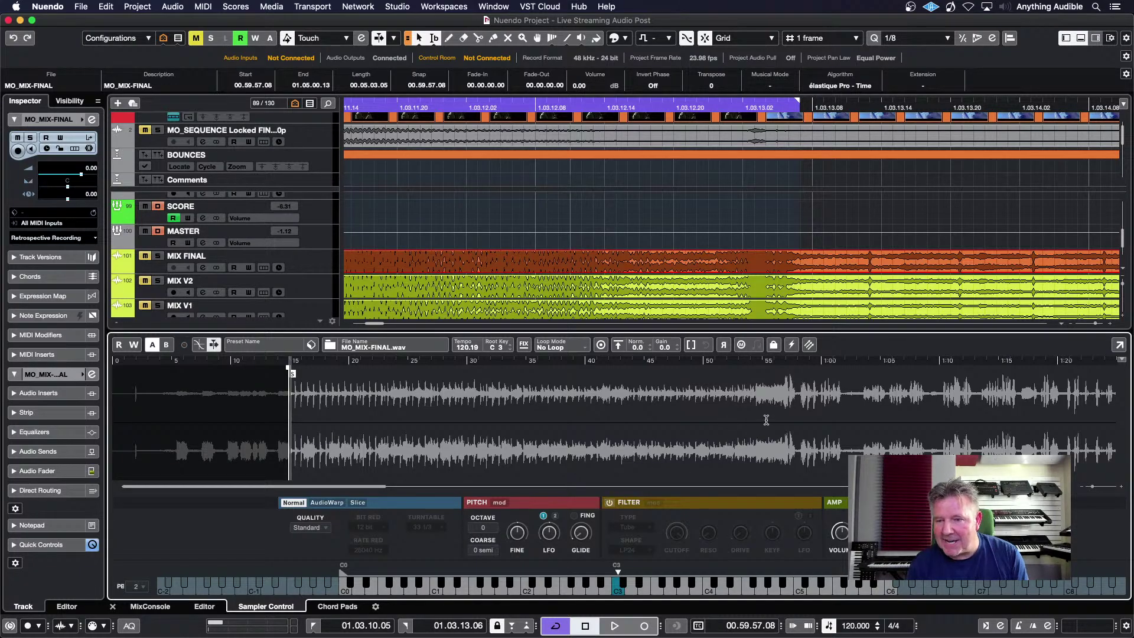
Step: Select the sample range from about 46 to 52 seconds, play a higher key and look through the rest of the waveform
left_click(736, 393)
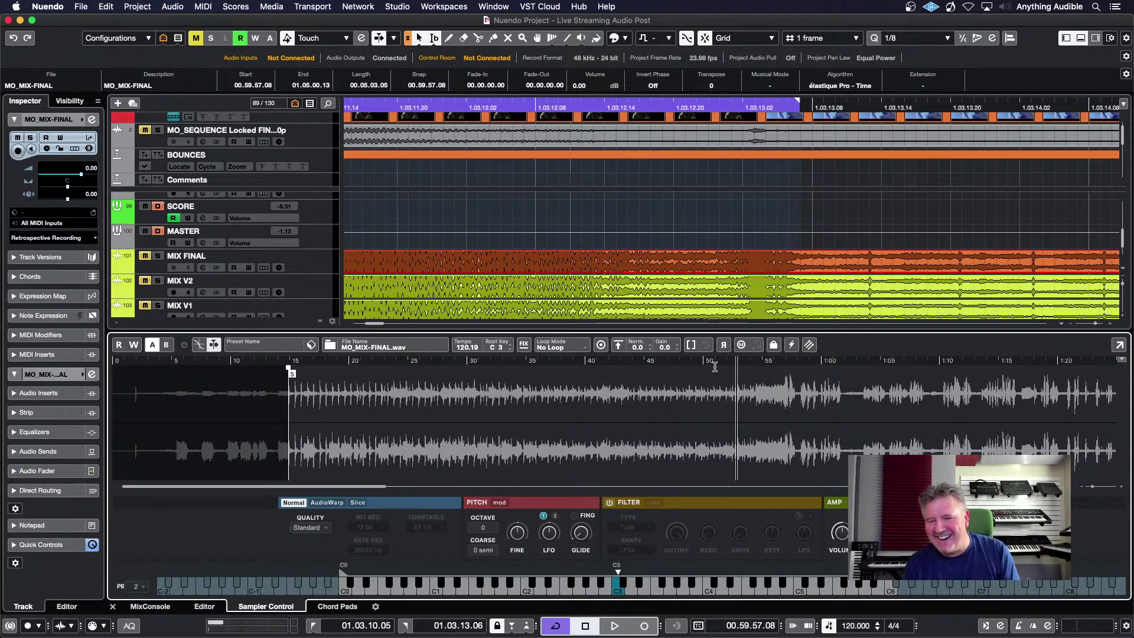
left_click_drag(665, 366, 731, 390)
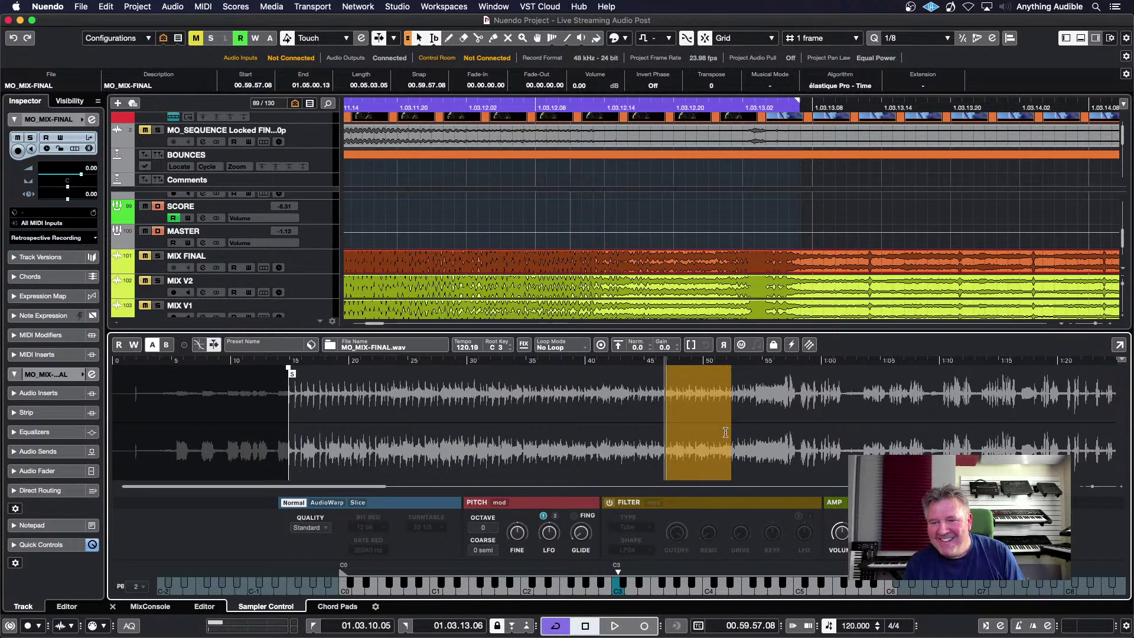
left_click(699, 594)
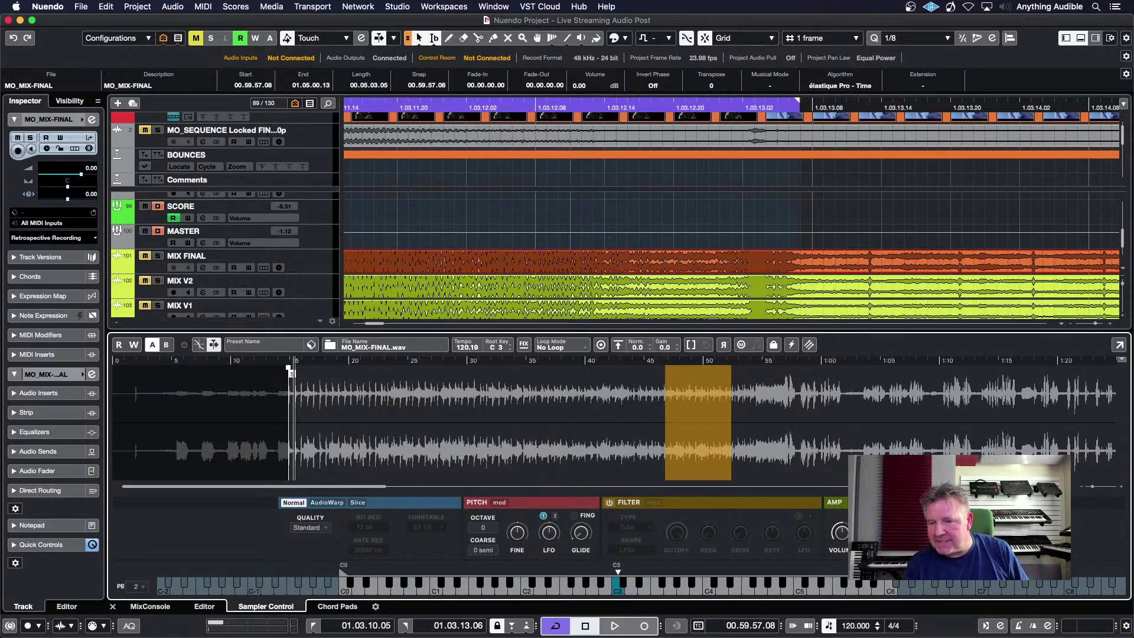
scroll(614, 422, "right", 15)
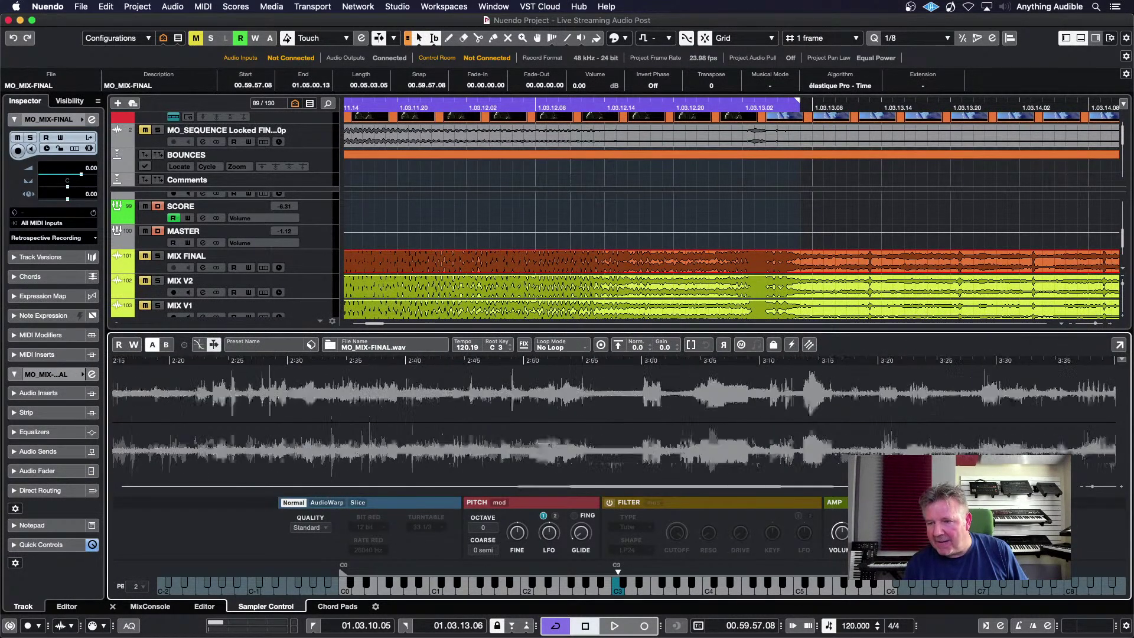
scroll(614, 422, "left", 15)
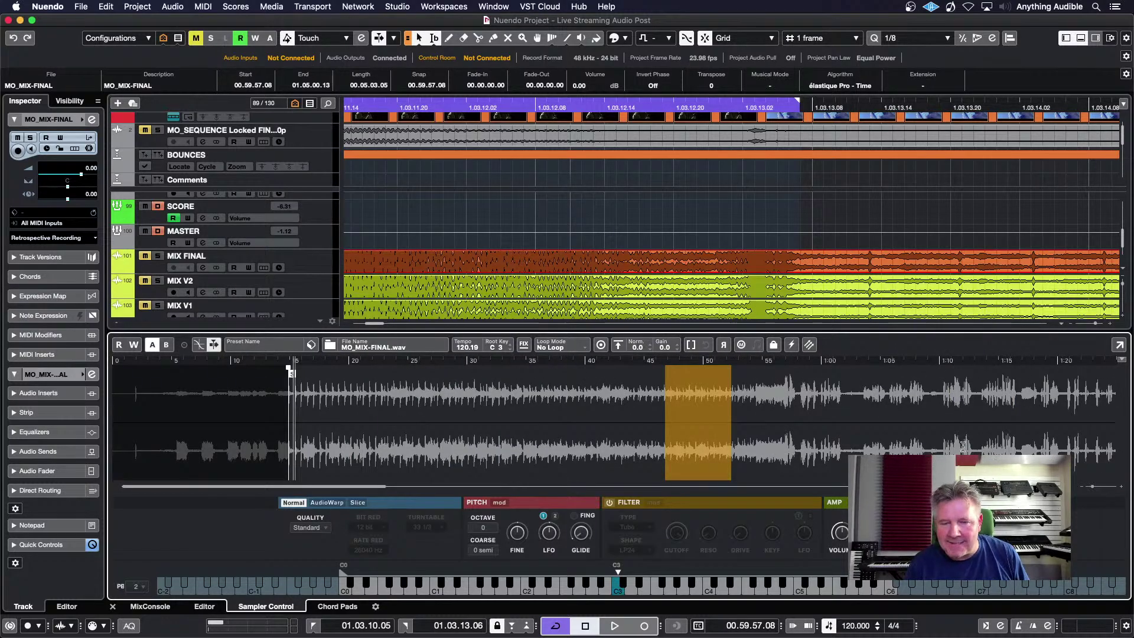
Step: Select the SCORE track, hide the lower zone and bring the Highway to Hell clip on MX 1-HEADPHONES into view
left_click(824, 208)
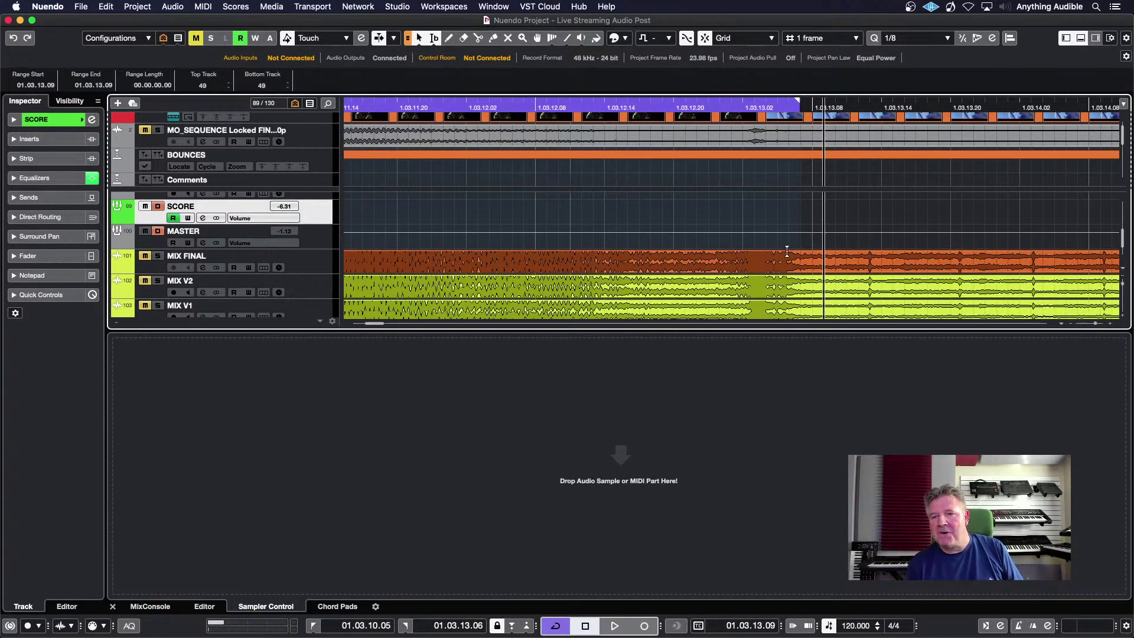
key("super+alt+e")
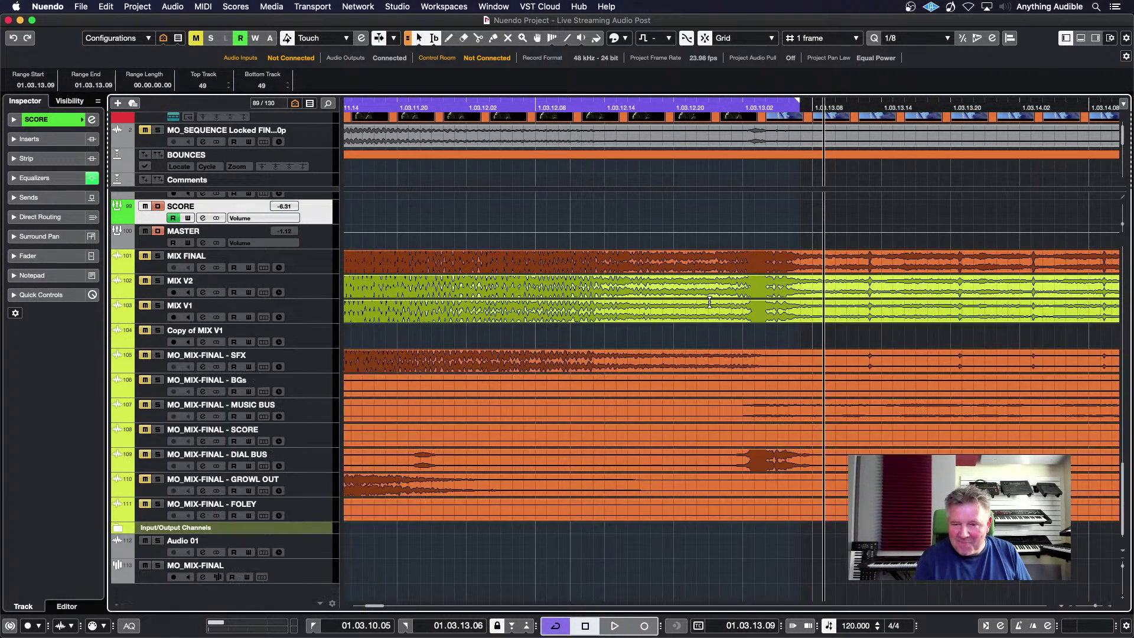
key("g")
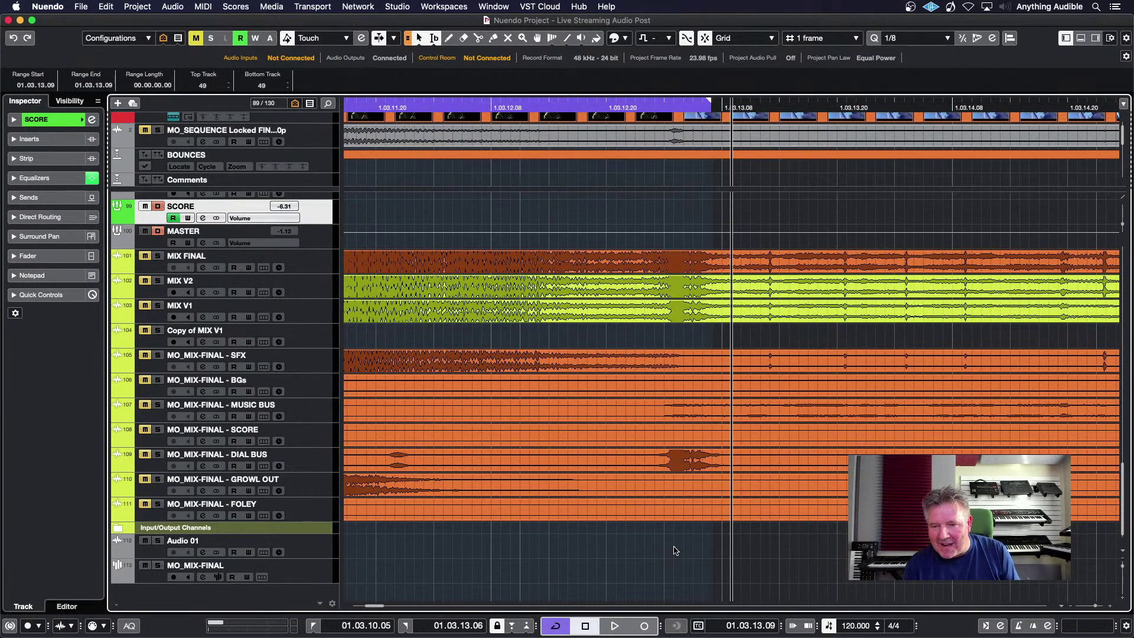
scroll(675, 556, "up", 2)
scroll(675, 555, "up", 8)
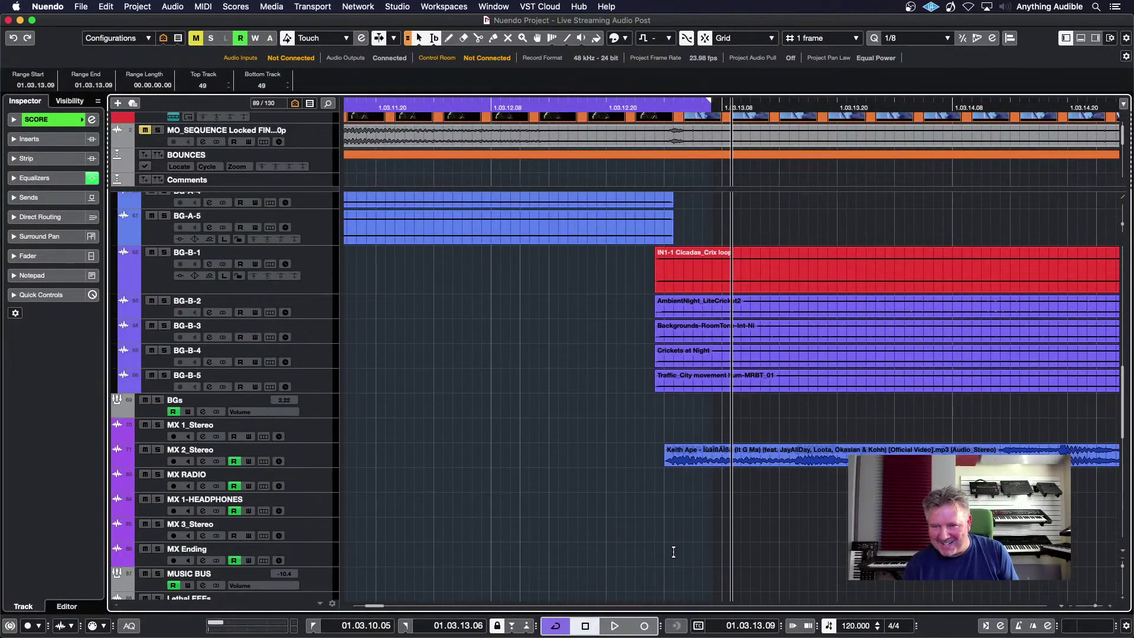
scroll(624, 444, "left", 15)
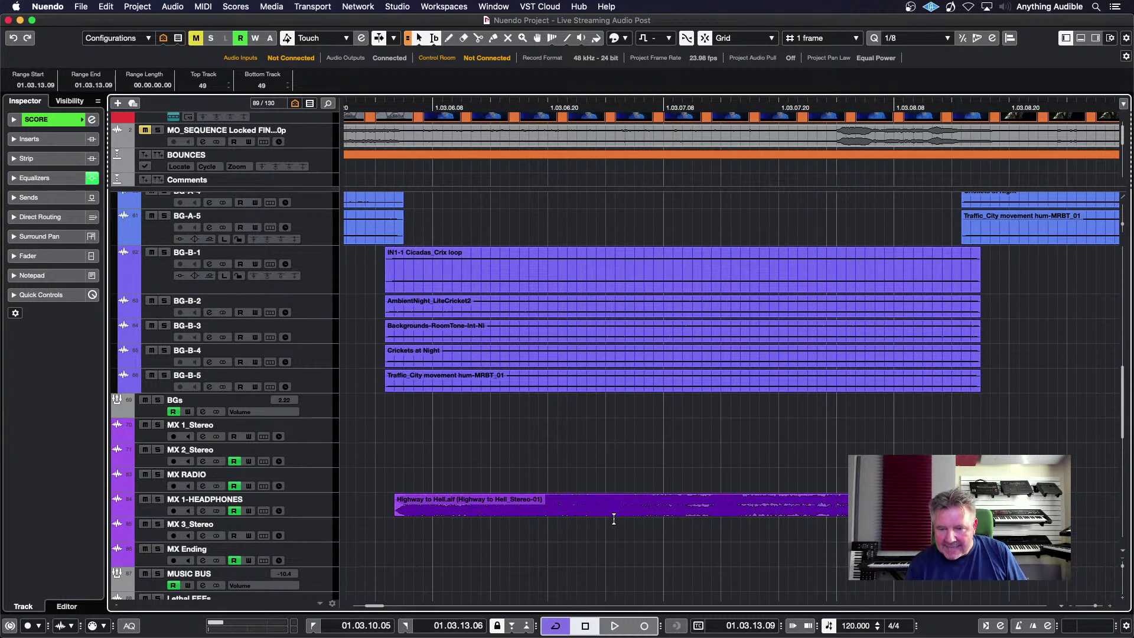
Step: Find and select the KEYS AND JACKET clip on the PROPS 1 track in the FOLEY Folder
scroll(619, 470, "left", 15)
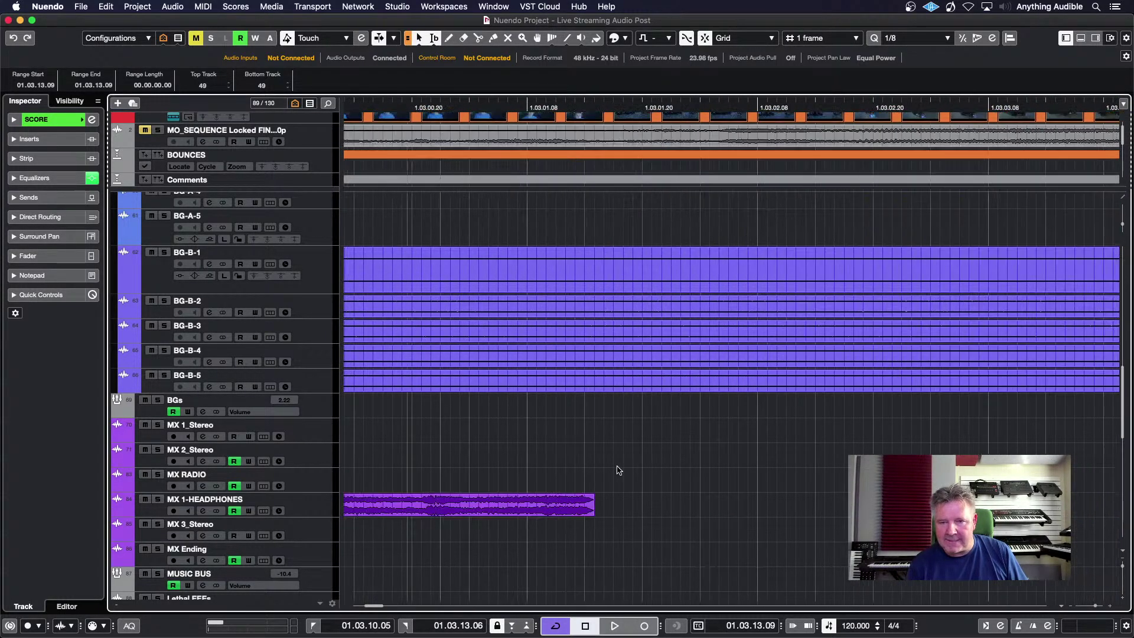
scroll(618, 470, "up", 2)
scroll(618, 470, "up", 10)
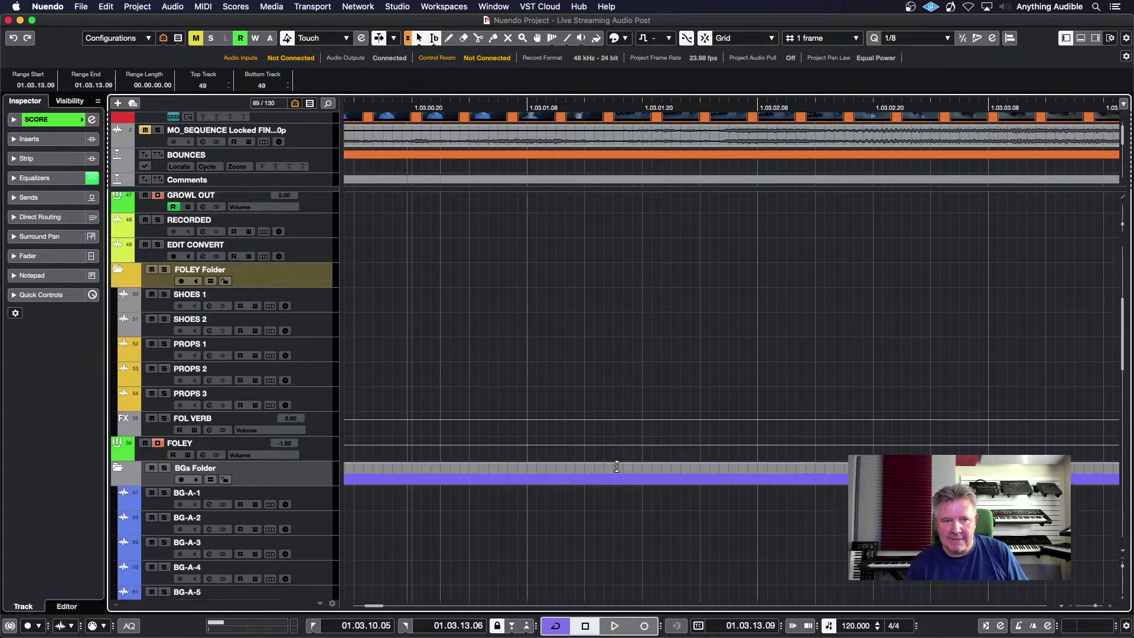
scroll(617, 466, "right", 20)
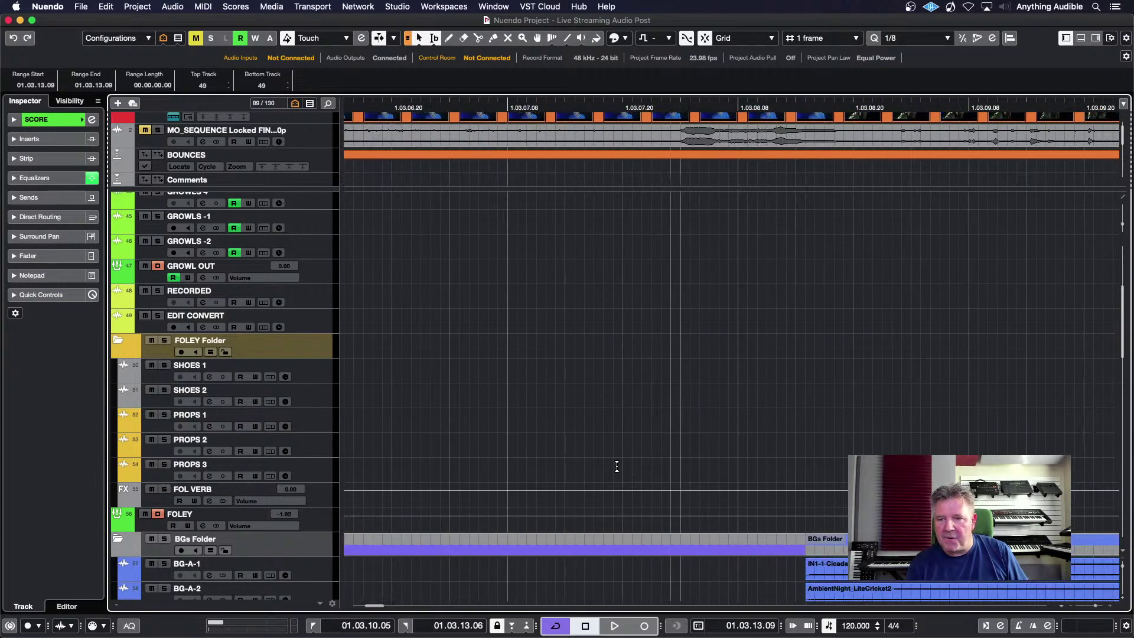
key("g")
key("g")
key("g")
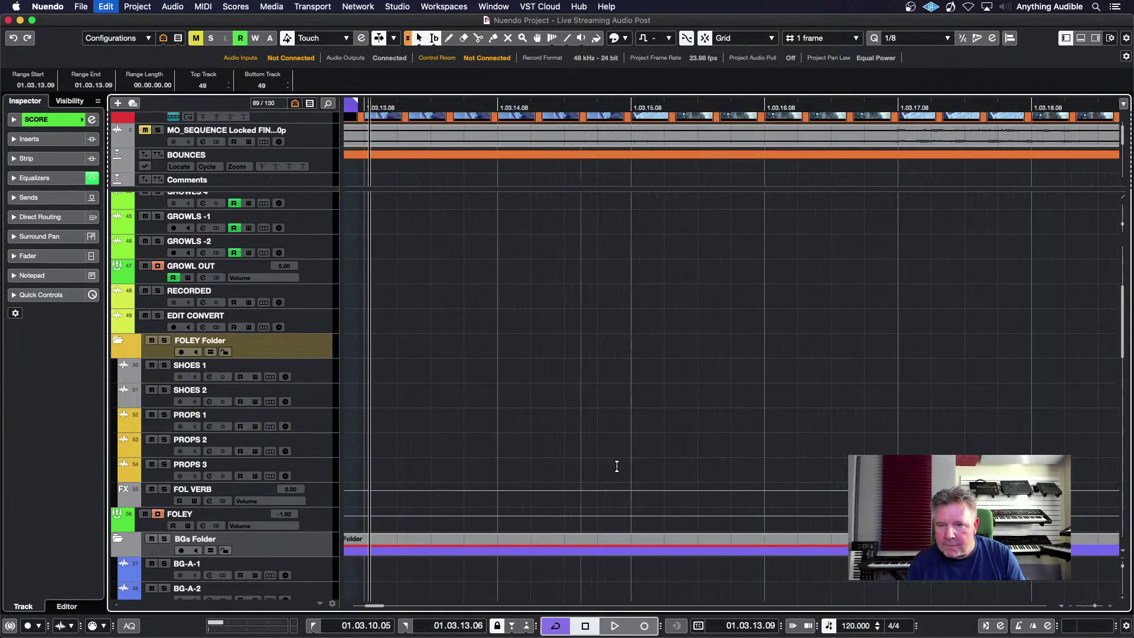
key("g")
key("g")
key("g")
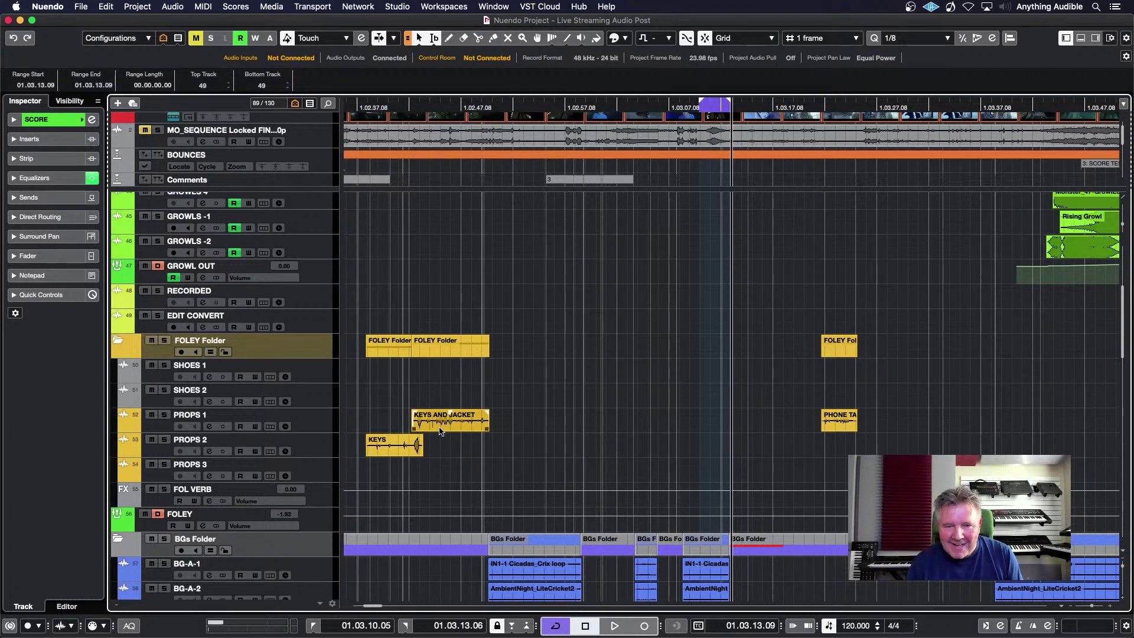
left_click(440, 430)
key("h")
key("h")
key("h")
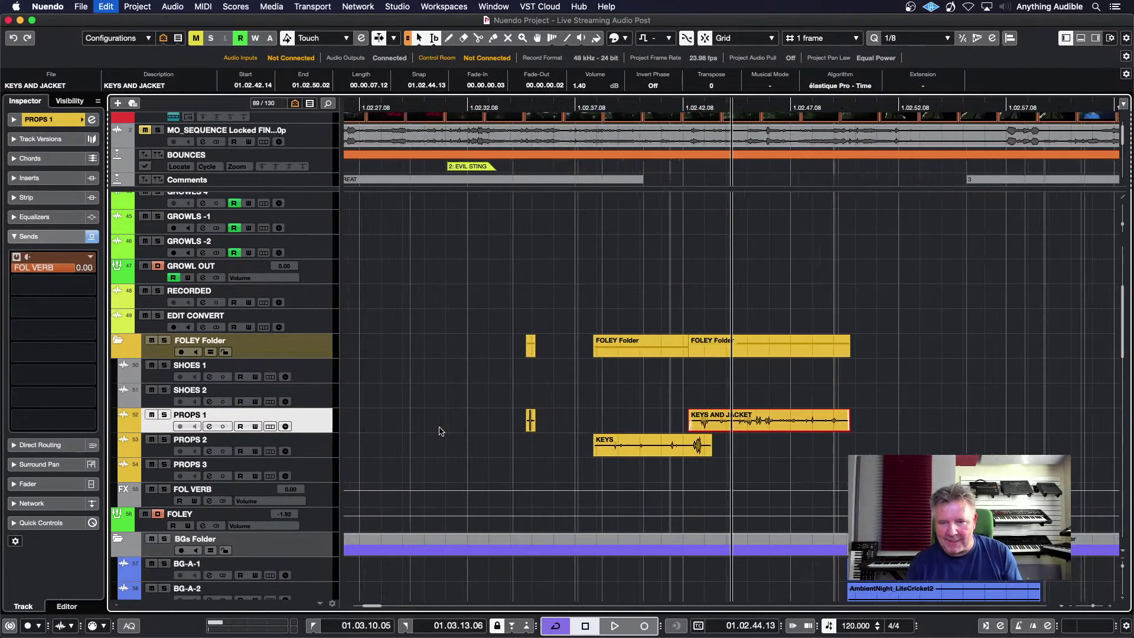
Step: Open the Sampler Control in the lower zone and load the KEYS AND JACKET clip into it
double_click(686, 426)
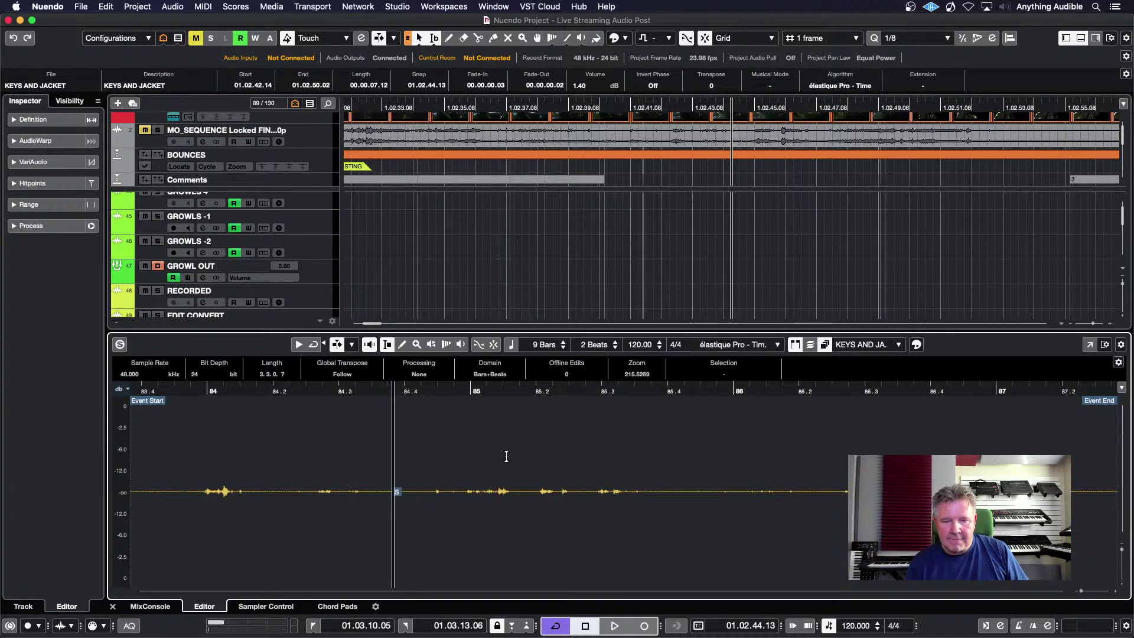
left_click(266, 606)
scroll(592, 303, "down", 5)
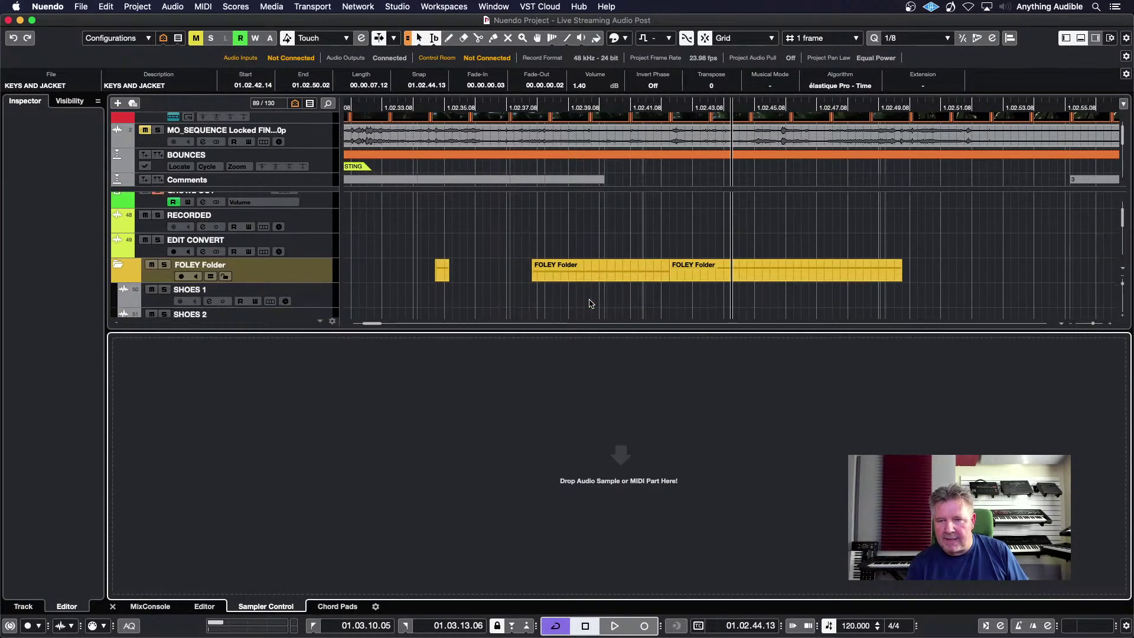
left_click_drag(694, 289, 653, 467)
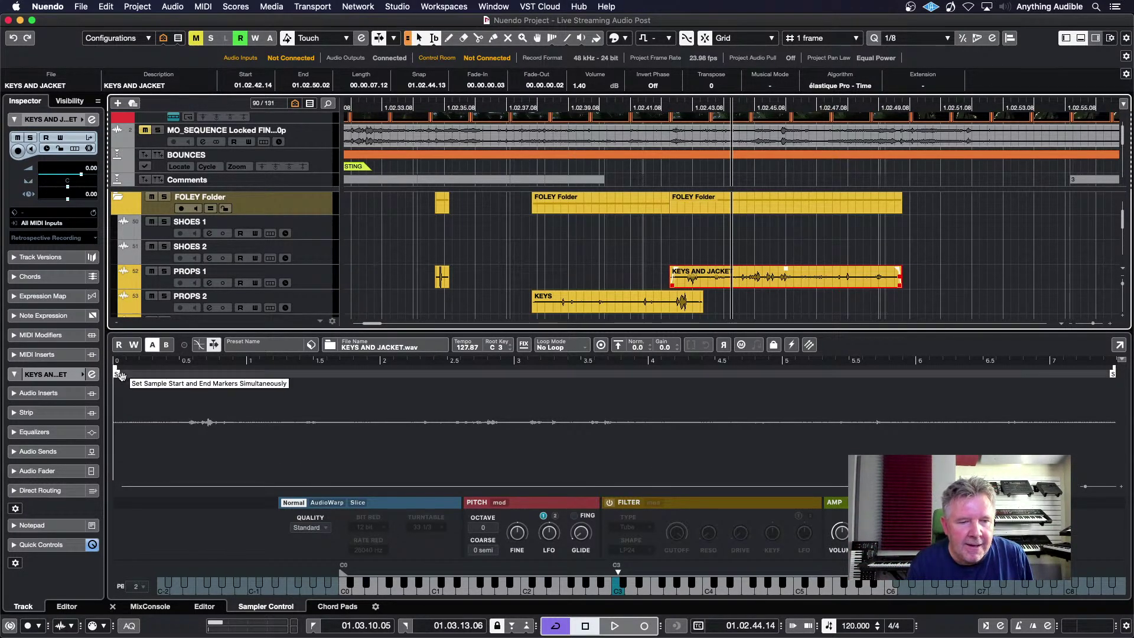
Step: Set the KEYS AND JACKET.wav sample range from about 0.7 to 2.3 seconds and audition it with the C4 key
left_click_drag(116, 373, 210, 373)
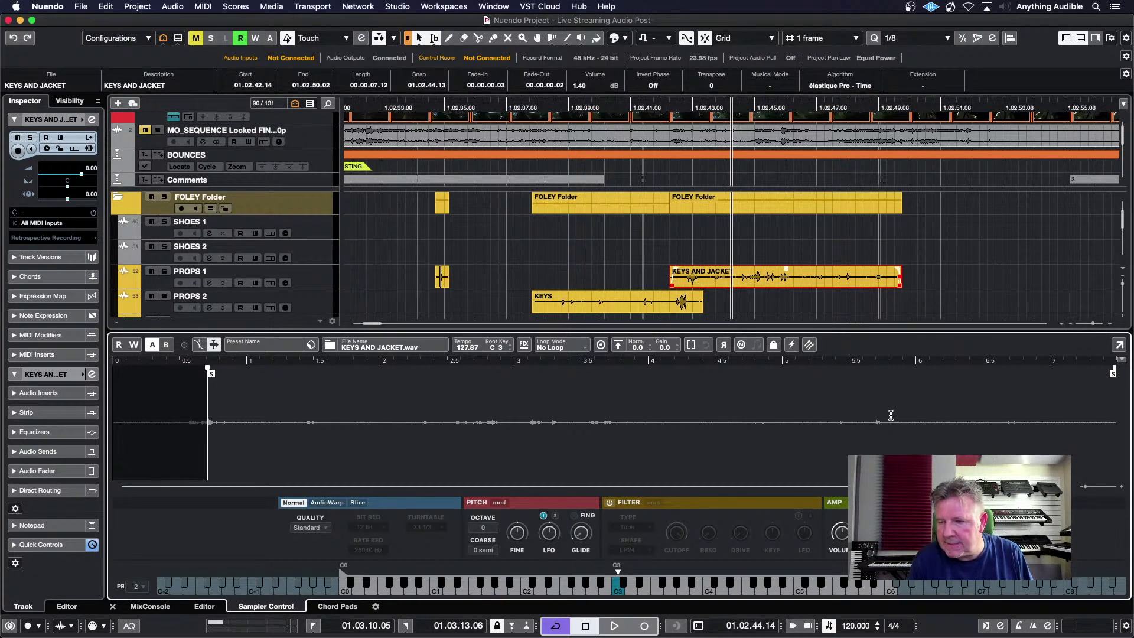
key("g")
key("g")
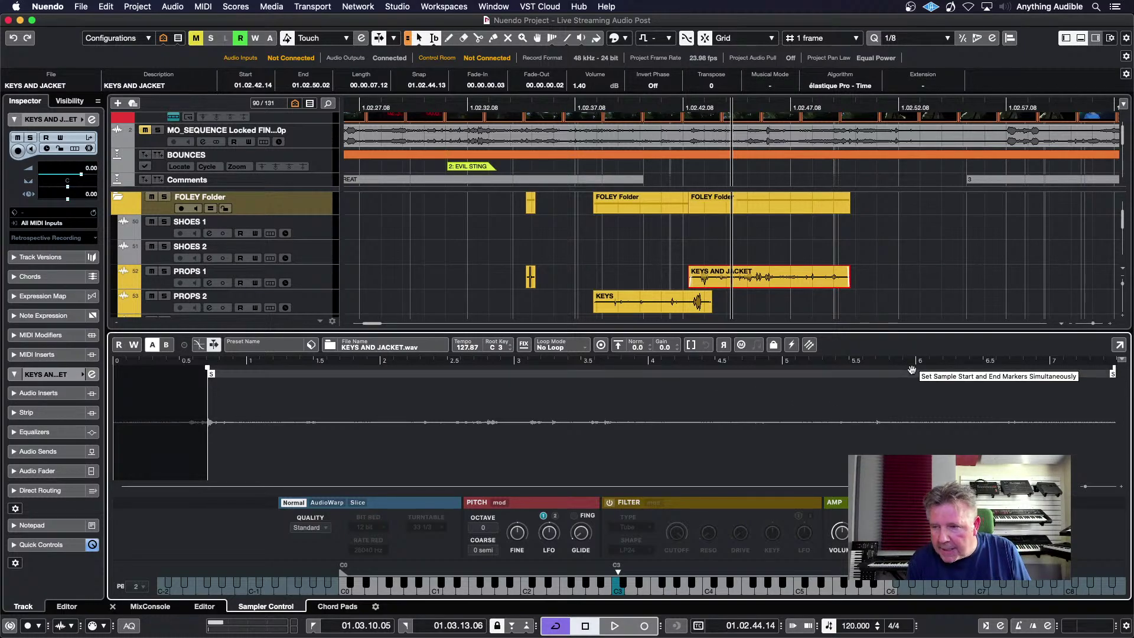
left_click_drag(1113, 373, 422, 406)
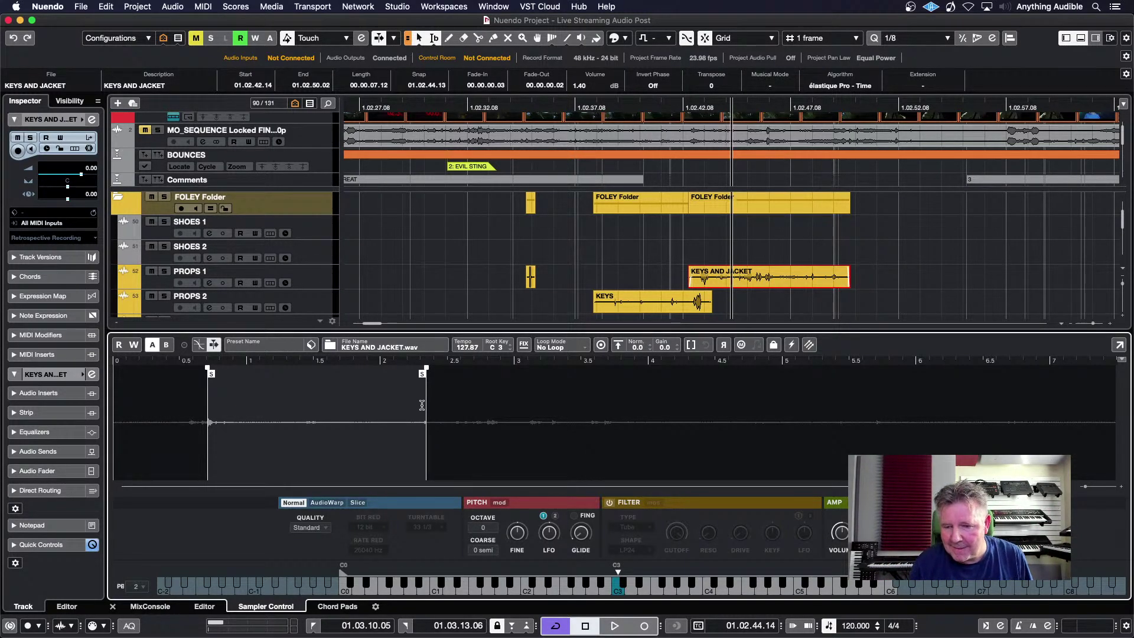
left_click(710, 591)
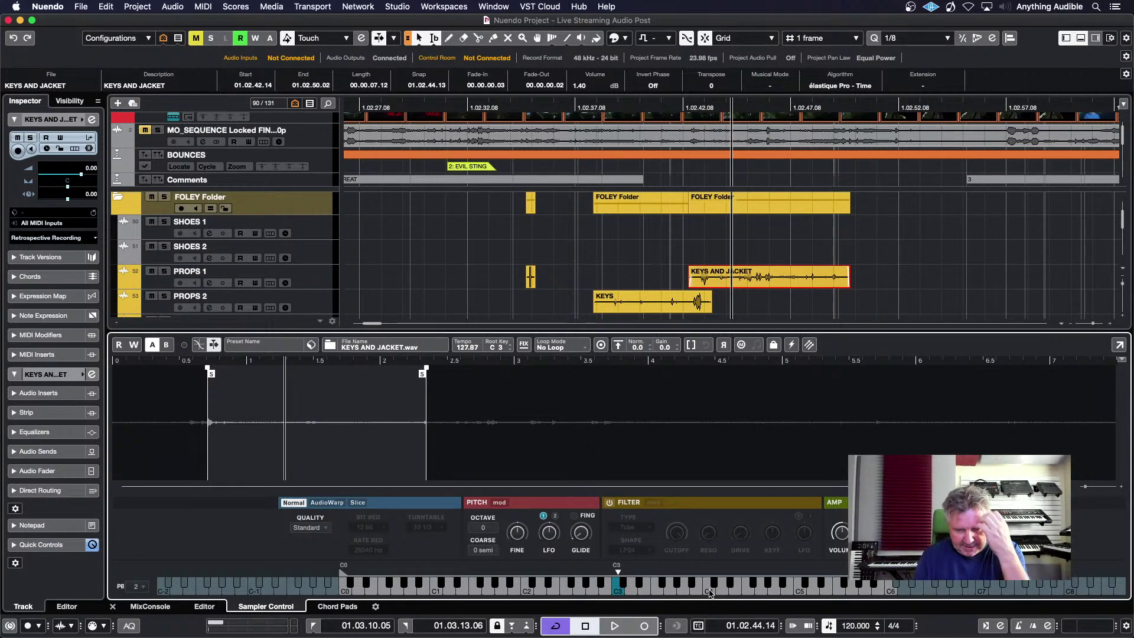
Step: Deselect the KEYS AND JACKET clip and hide the lower zone
left_click(557, 311)
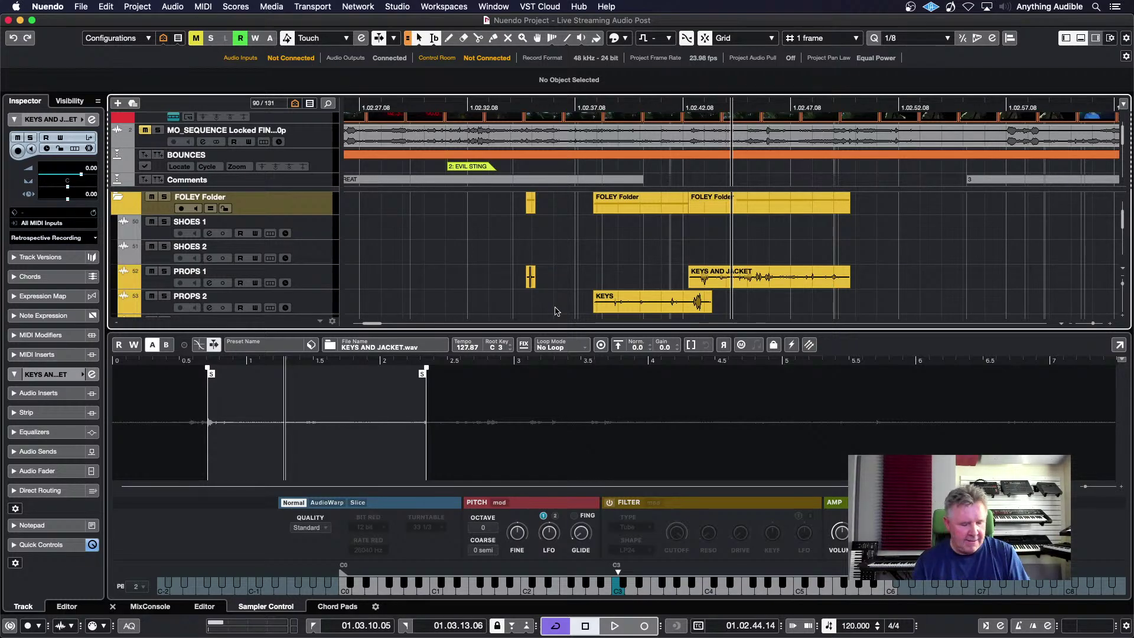
left_click(555, 307)
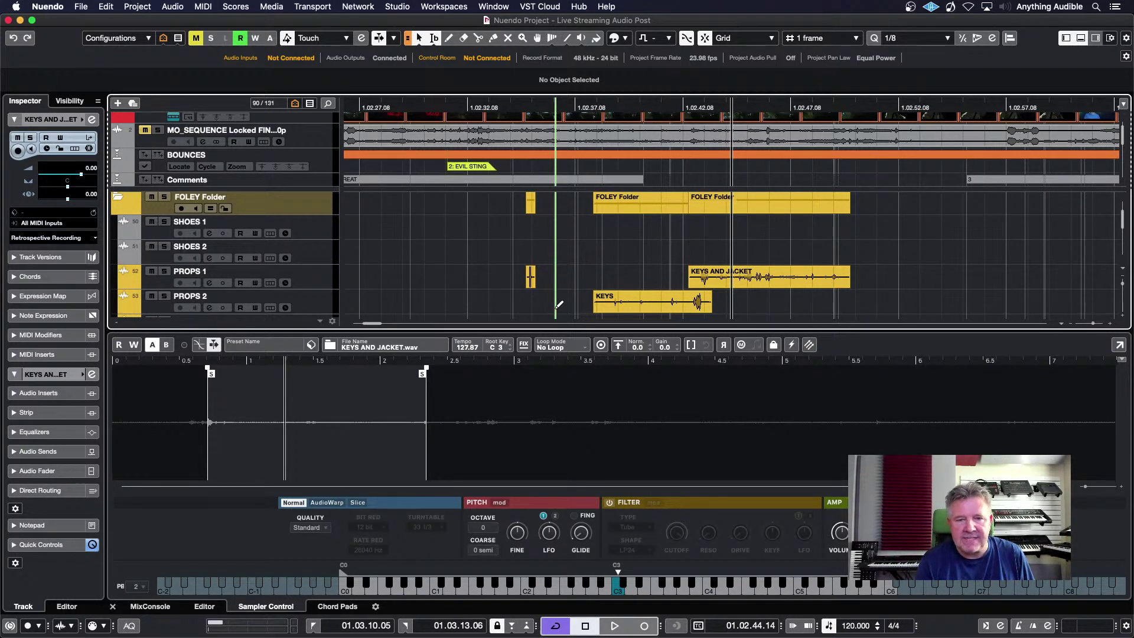
key("super+alt+e")
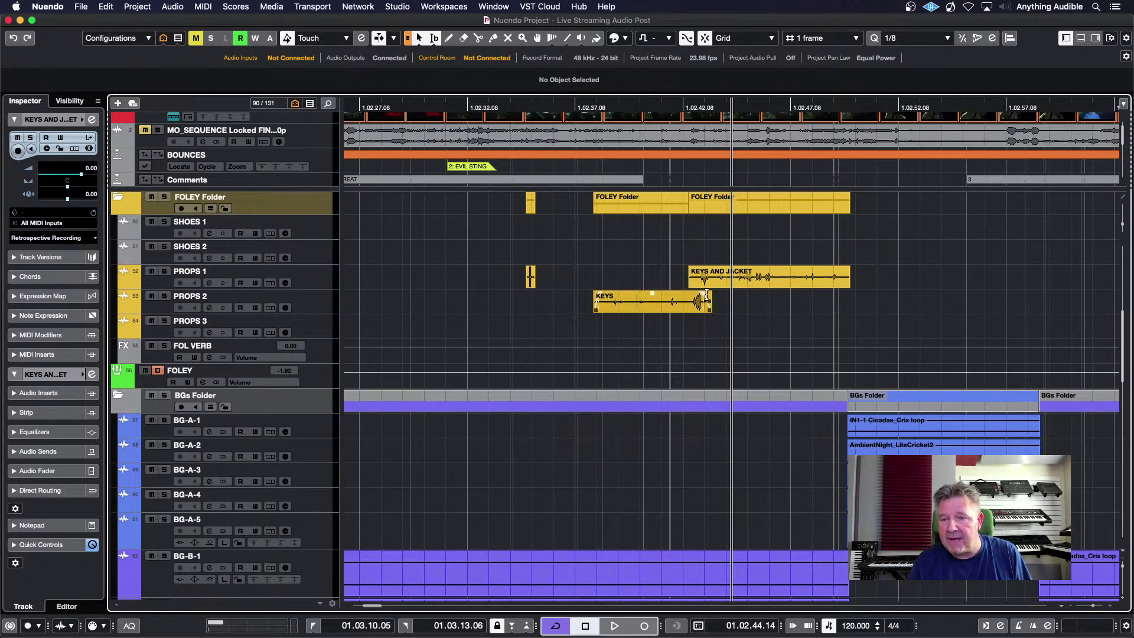
Step: Play the KEYS AND JACKET clip from near its start, solo PROPS 1 during playback, and stop
left_click(700, 272)
key("space")
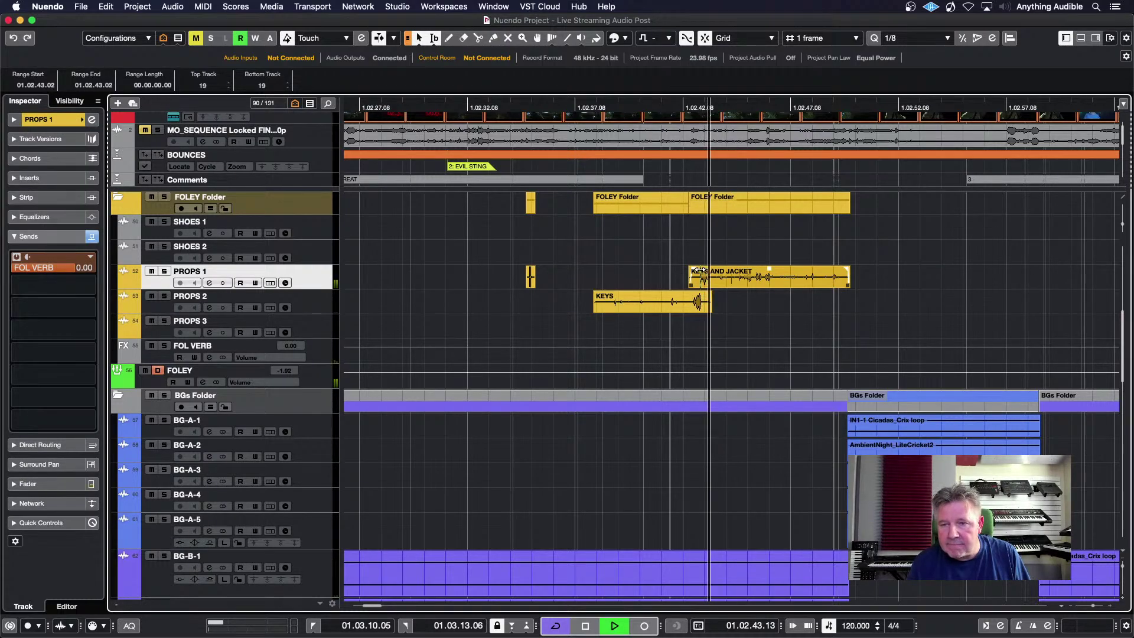
left_click(166, 272)
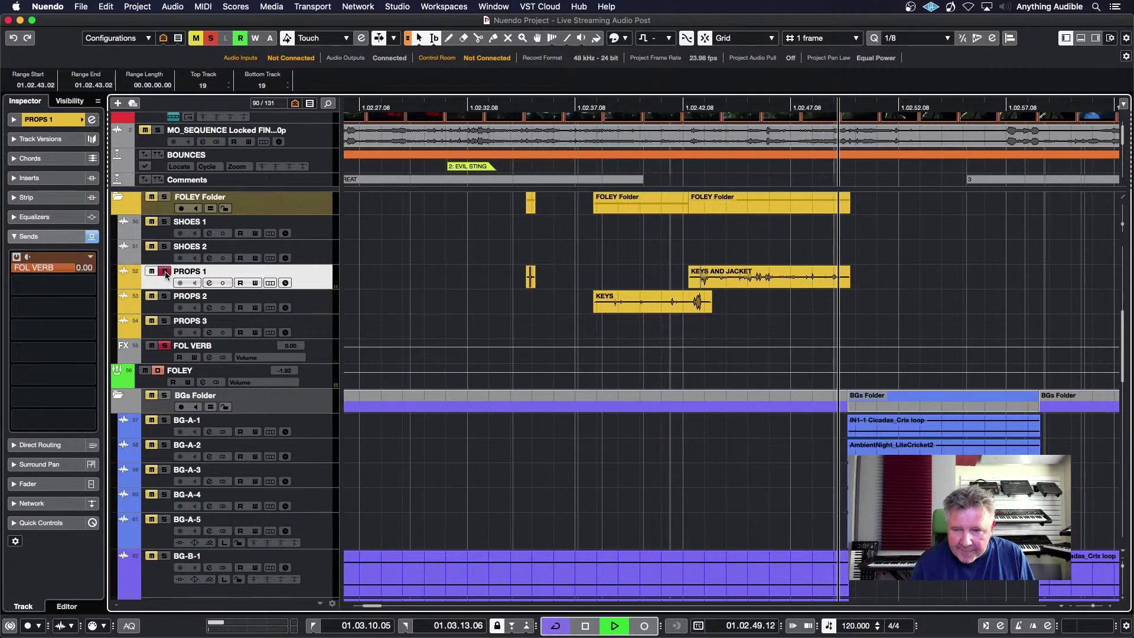
key("space")
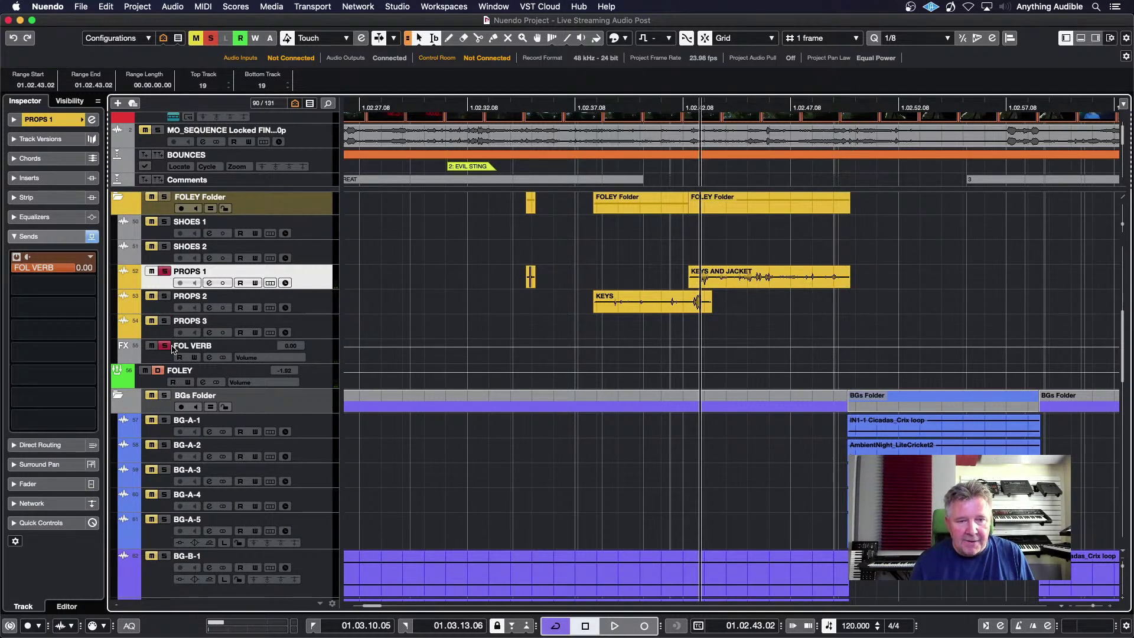
Step: Toggle the solo on PROPS 1 off and on to demonstrate the FOLEY group's solo defeat, leaving PROPS 1 unsoloed
left_click(166, 272)
left_click(165, 272)
left_click(166, 273)
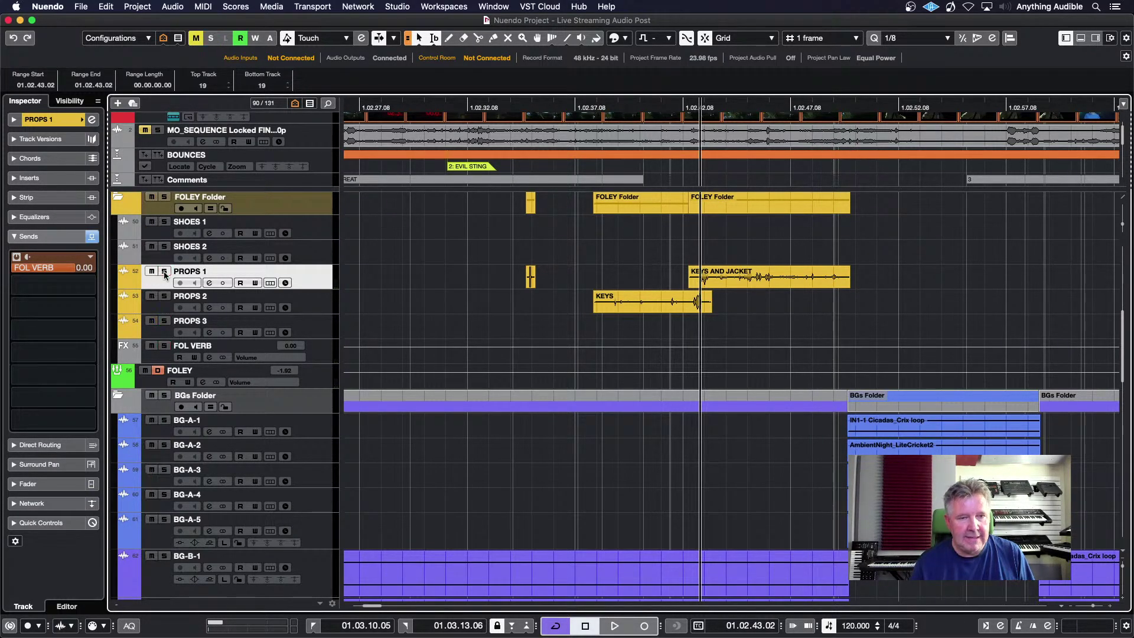
left_click(166, 273)
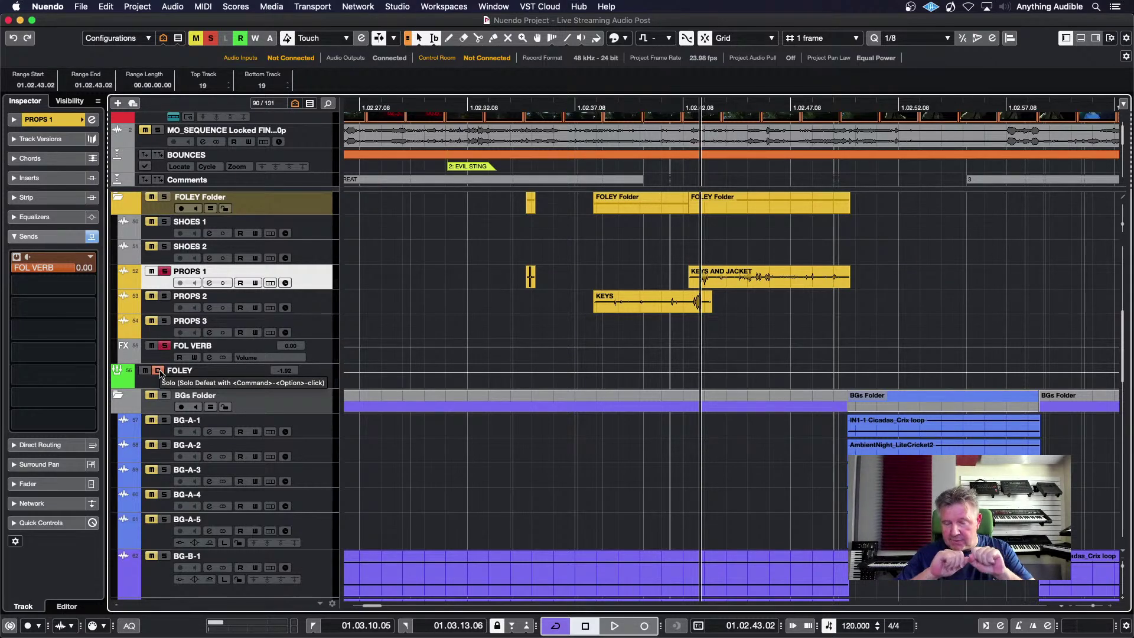
left_click(166, 271)
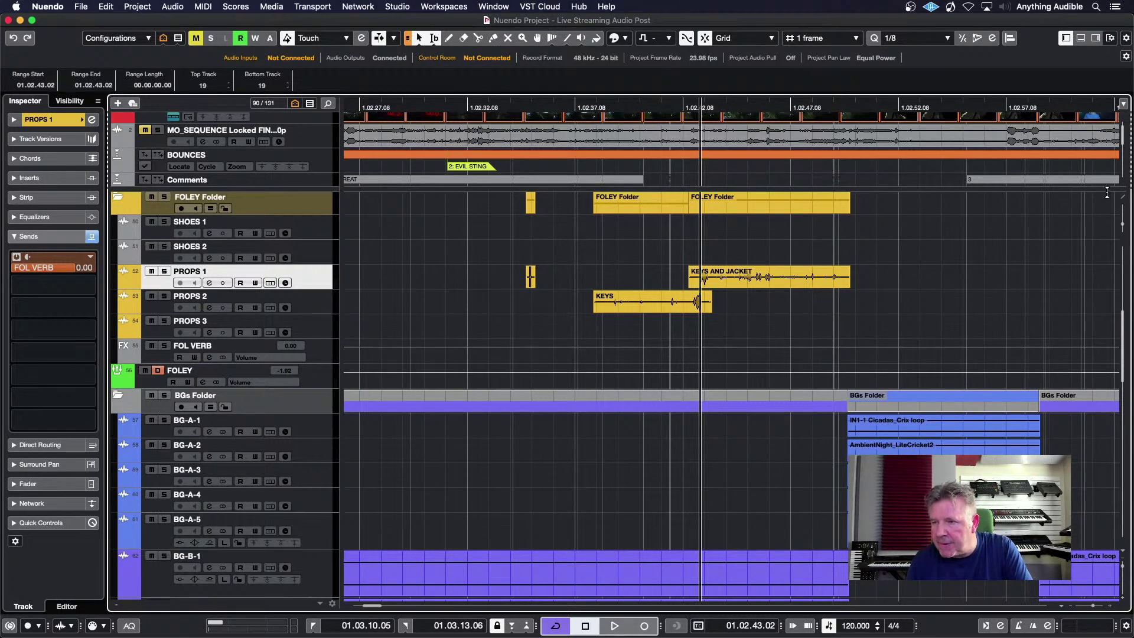
Step: Enlarge the upper section of the divided track list down to the SCENES track and turn the division off
left_click_drag(1107, 189, 1107, 305)
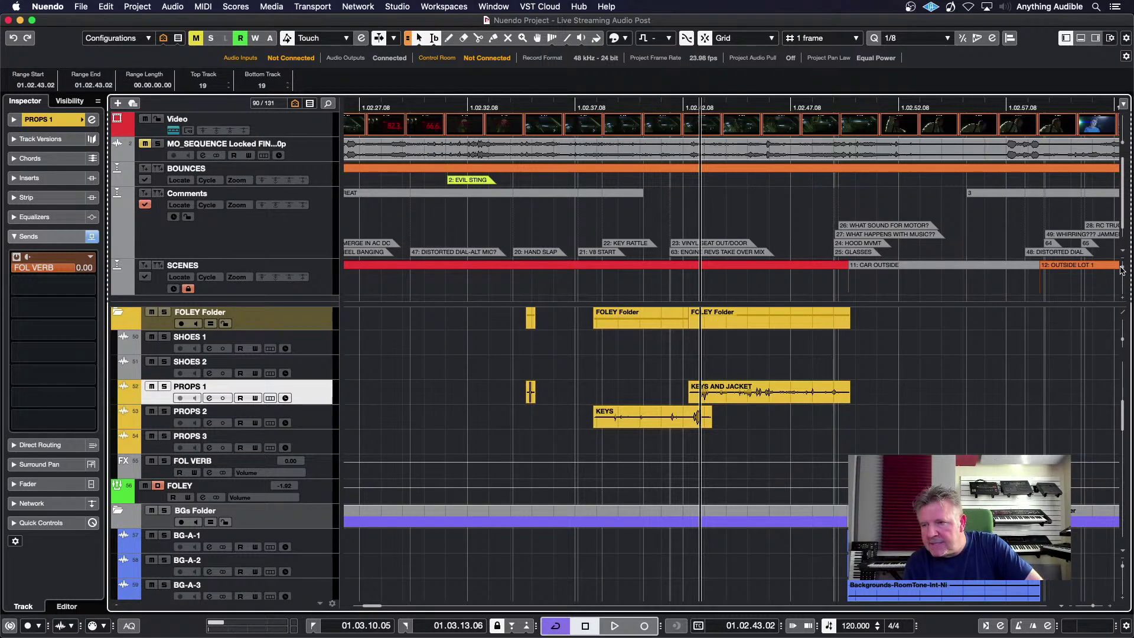
left_click_drag(1122, 269, 1120, 269)
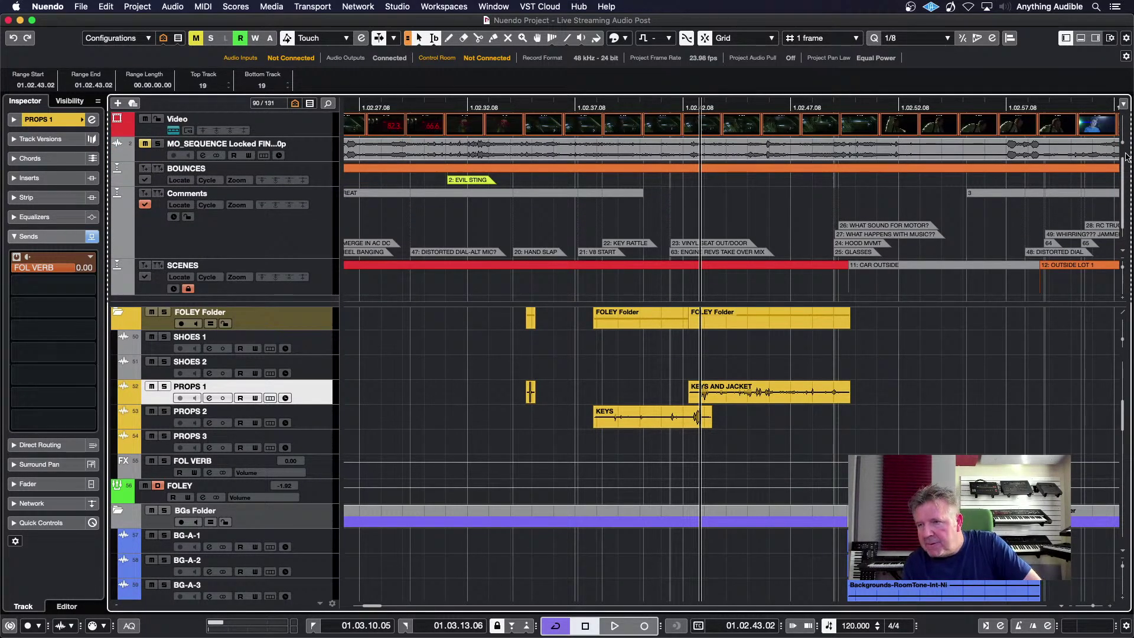
left_click(1126, 314)
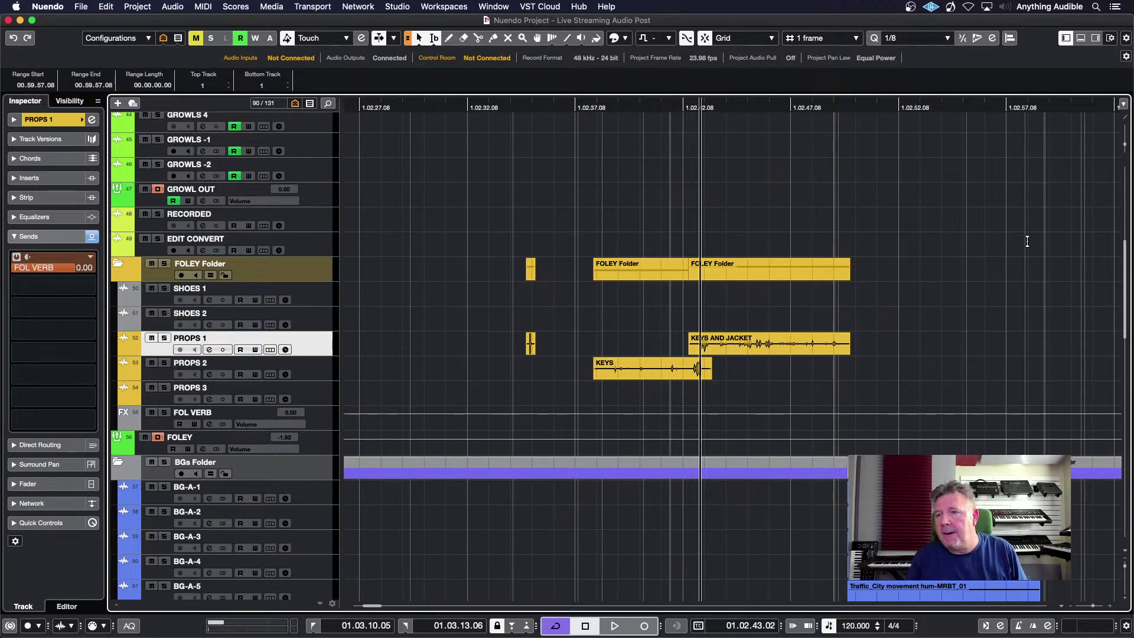
scroll(992, 212, "up", 15)
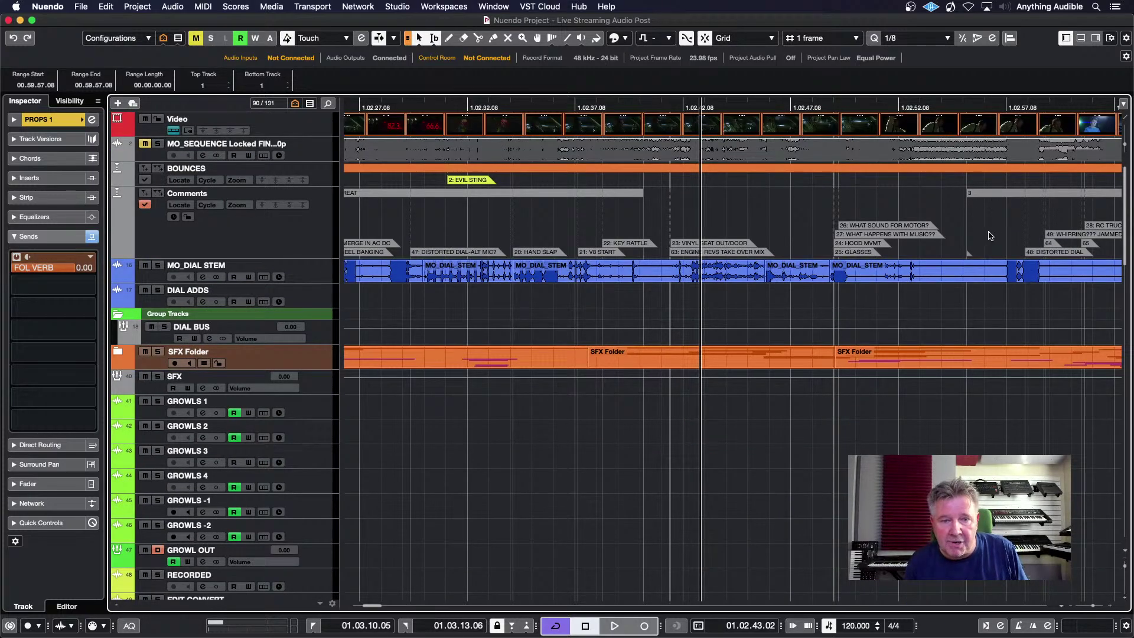
Step: Select the tracks from Video through Comments and divide the track list again
left_click(300, 242)
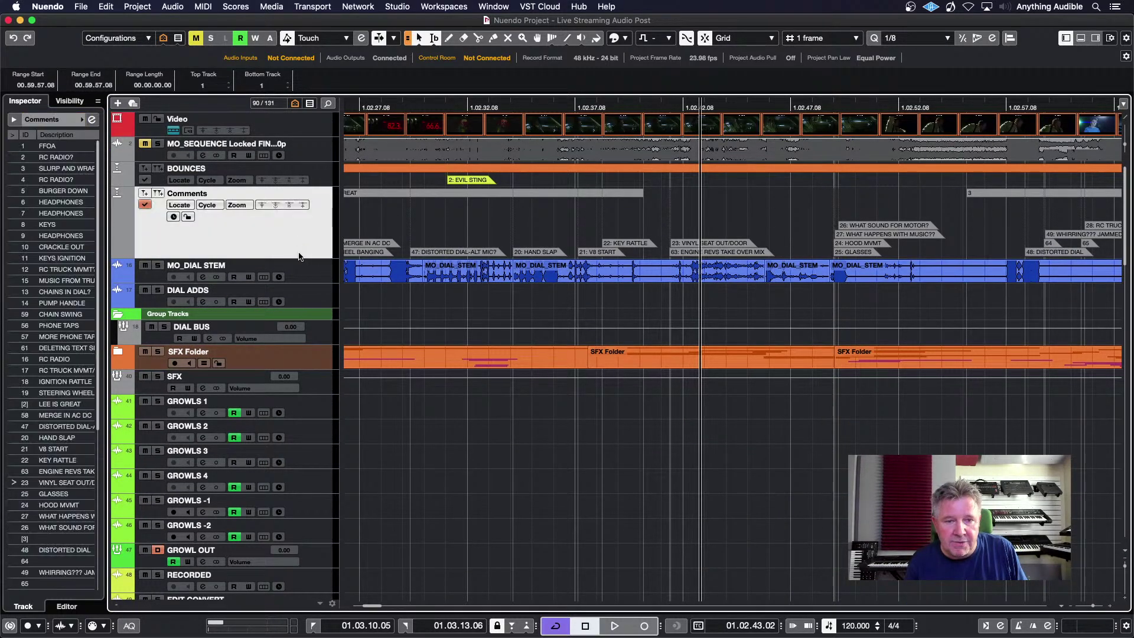
left_click(313, 281)
left_click(314, 237)
left_click(319, 281)
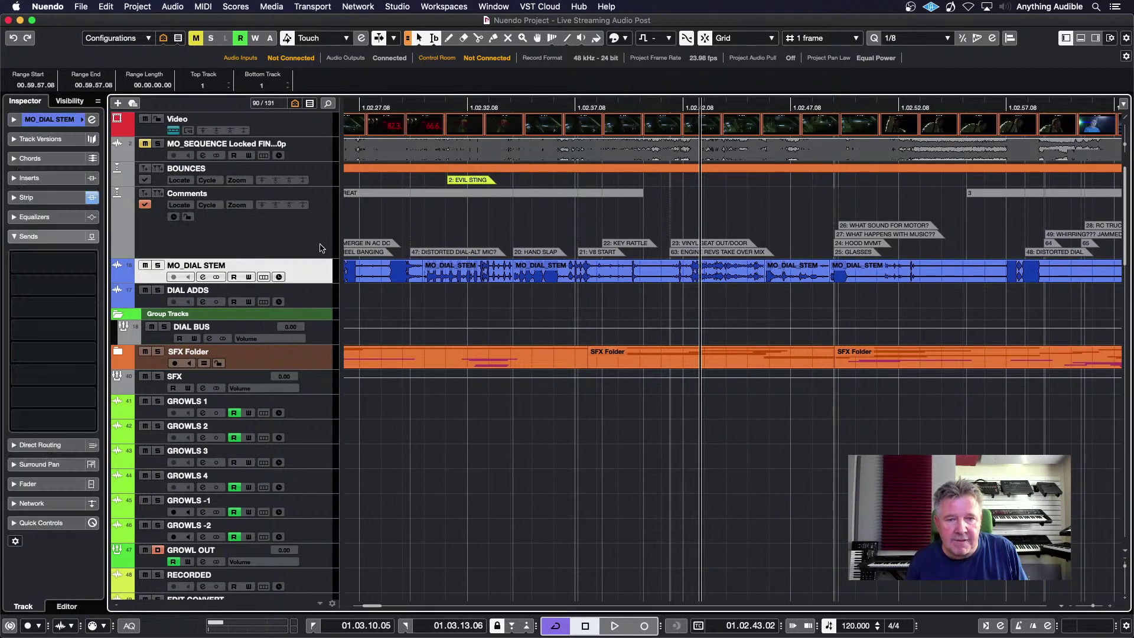
left_click(321, 247)
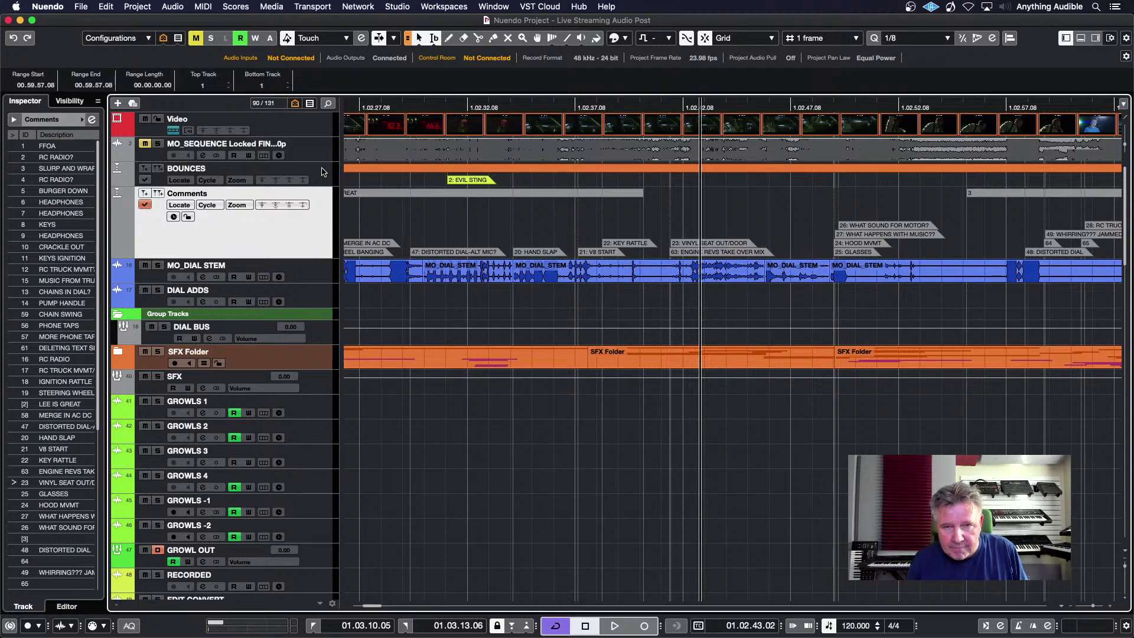
left_click(322, 126)
left_click(322, 229, "shift")
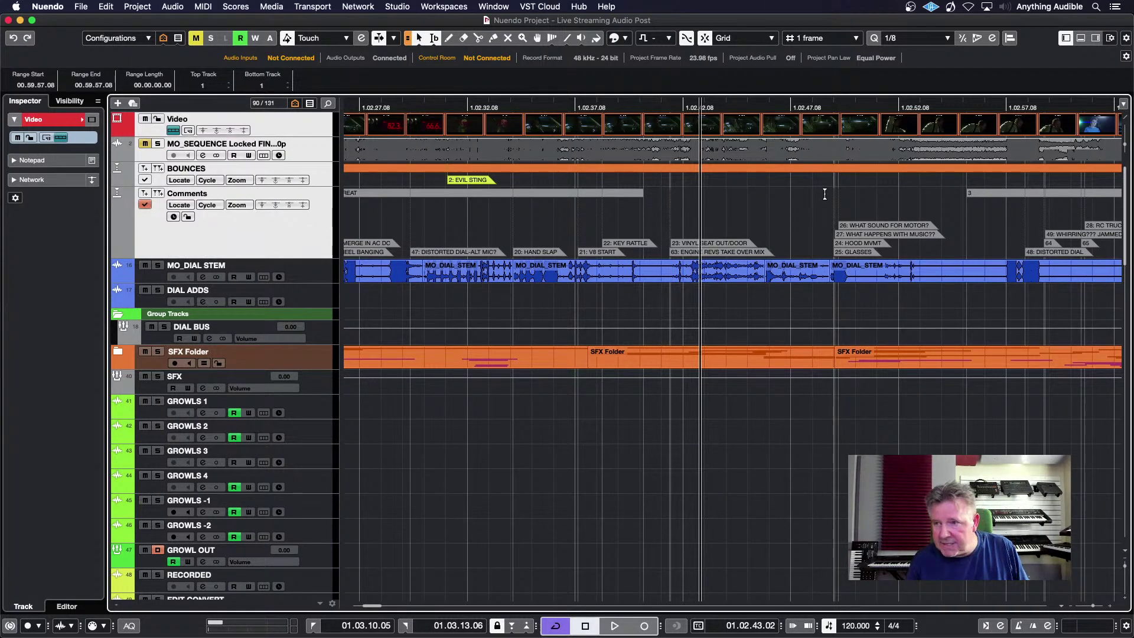
left_click(1124, 104)
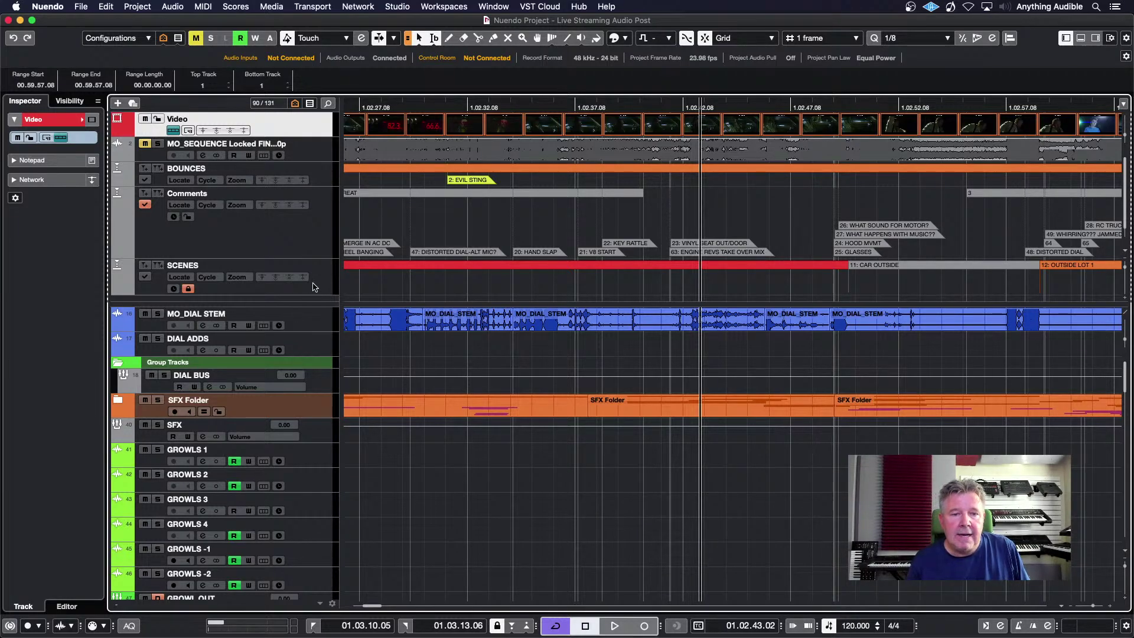
Step: Shrink the upper section of the track list to end at the Comments track and look through the lower section's tracks
scroll(353, 284, "down", 1)
scroll(353, 284, "up", 1)
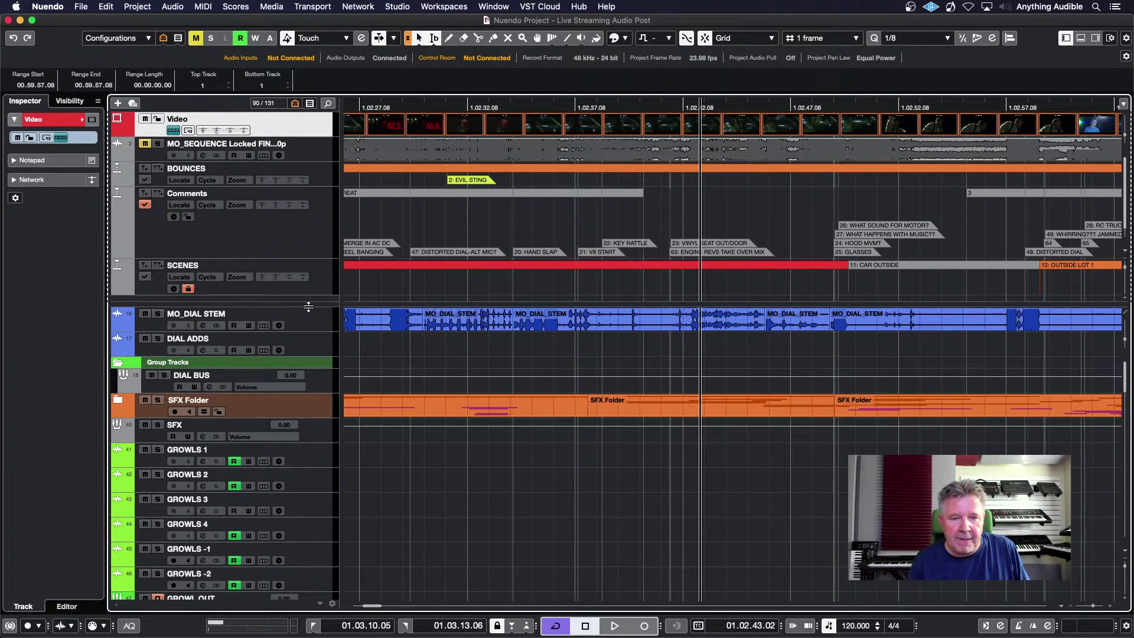
left_click_drag(303, 300, 303, 242)
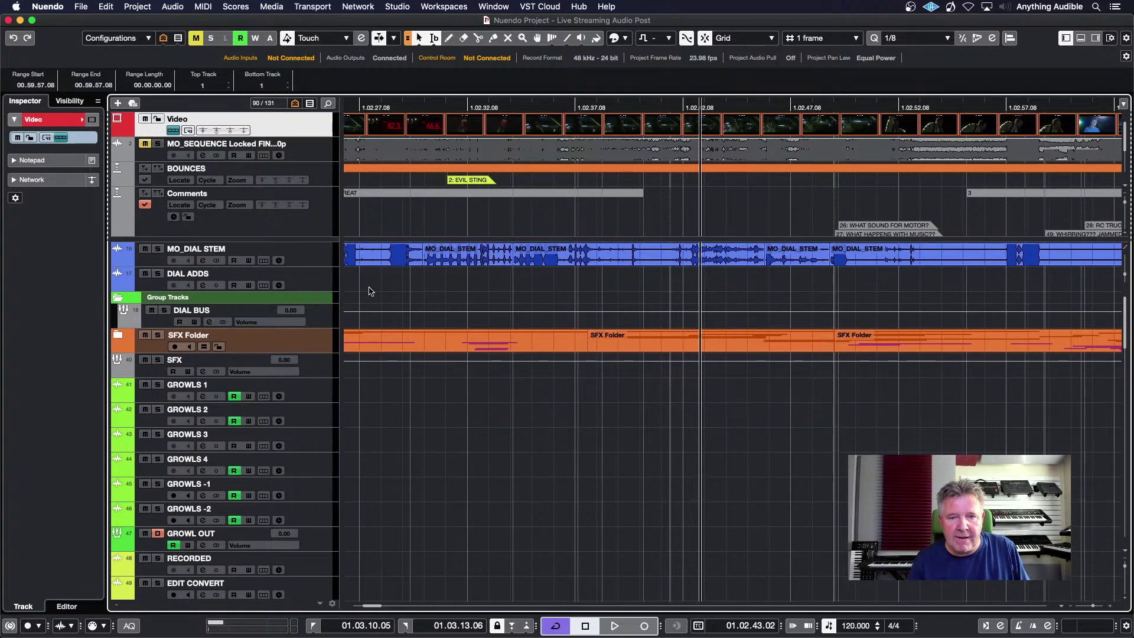
scroll(370, 290, "down", 15)
scroll(371, 290, "up", 15)
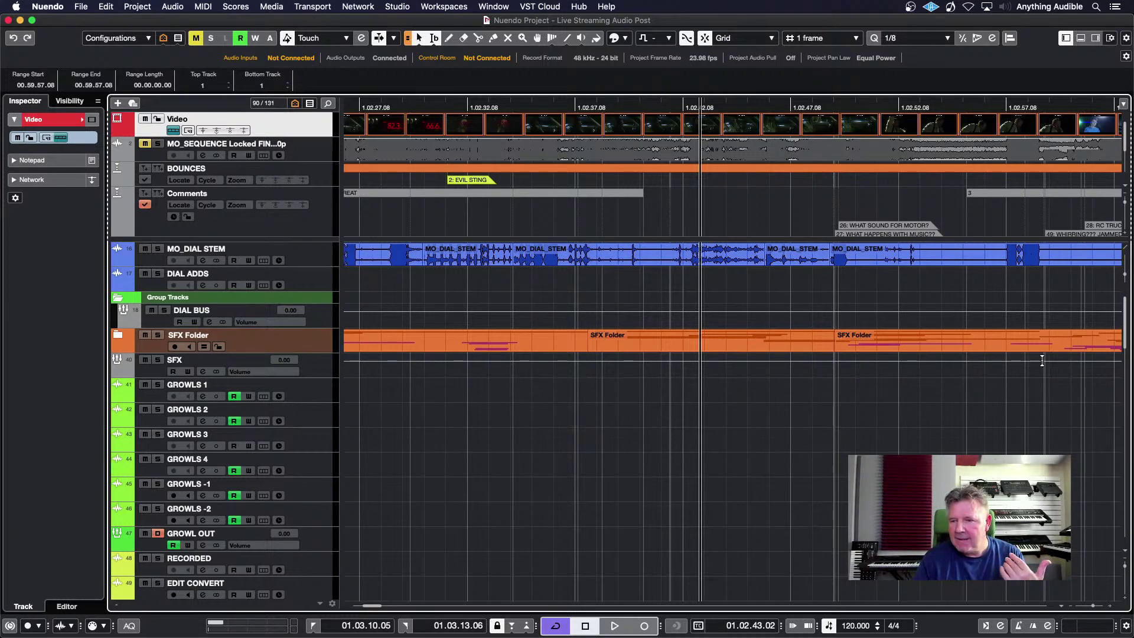
Step: Show the right zone with the Master meter
left_click(1097, 39)
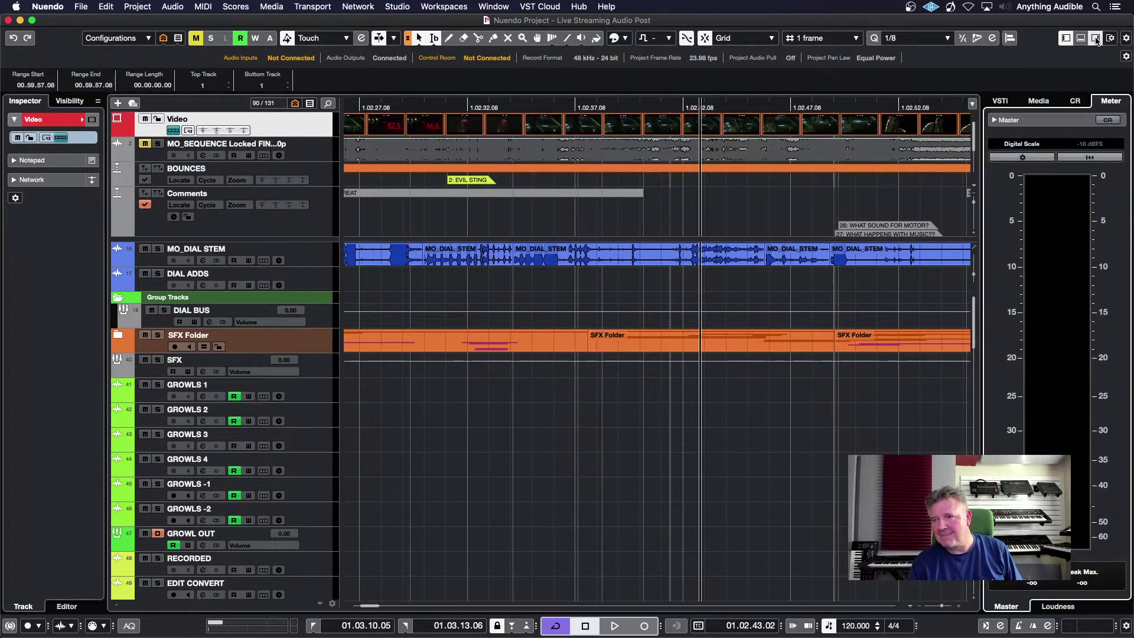
Step: Show the Control Room in the right zone and expand its monitor list
left_click(1077, 101)
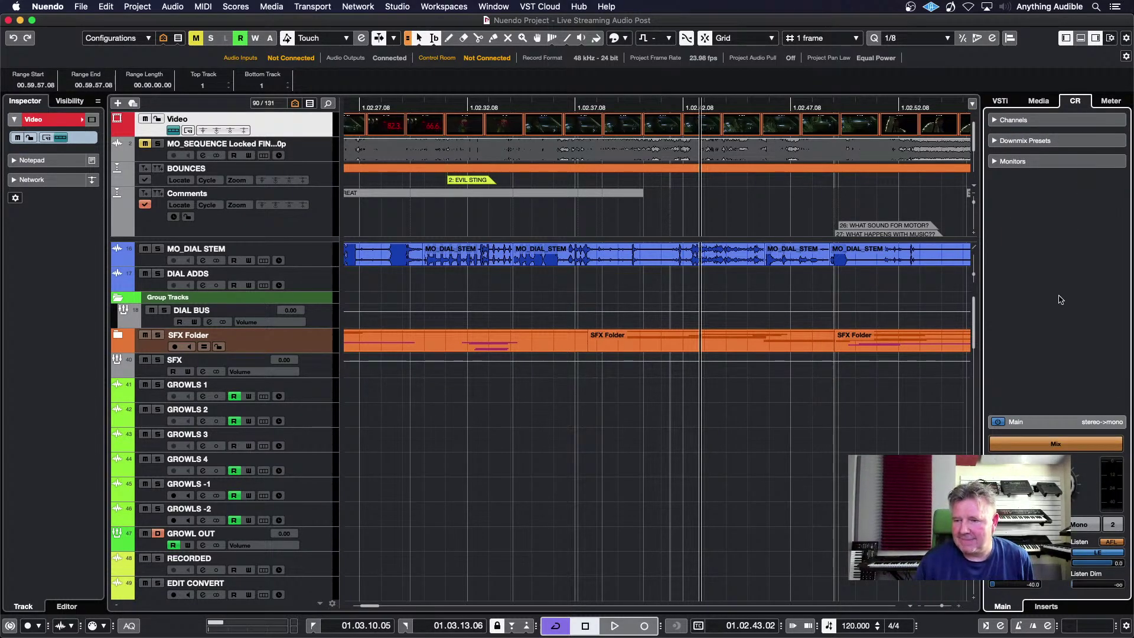
left_click(996, 162)
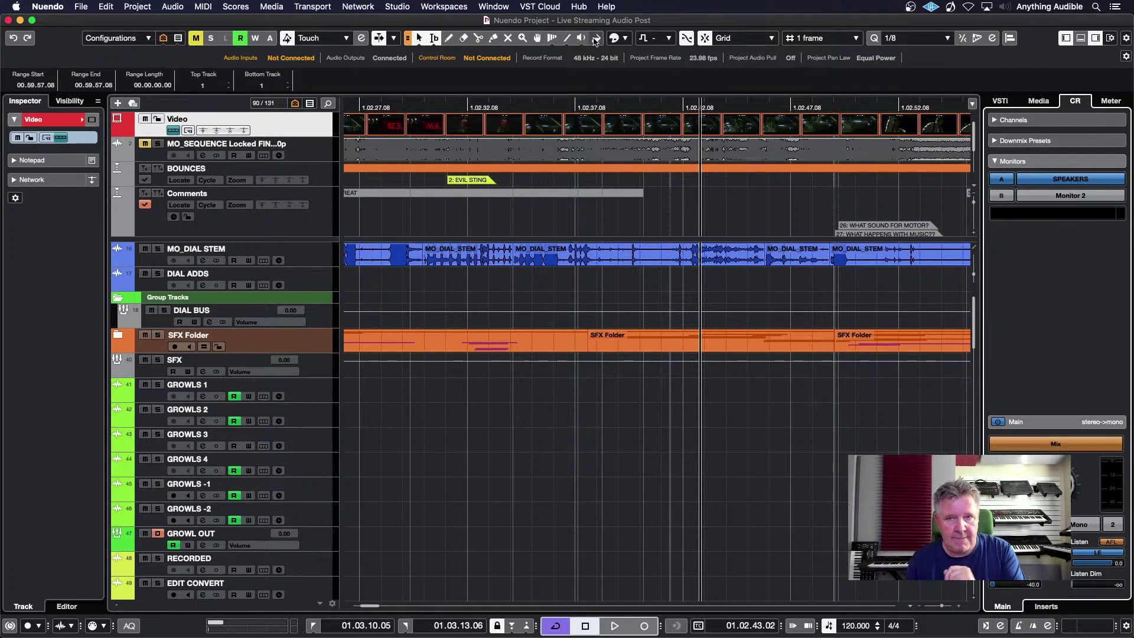
Step: Open the Audio Connections window, reposition and enlarge it, and view the presets available for the input buses
left_click(404, 9)
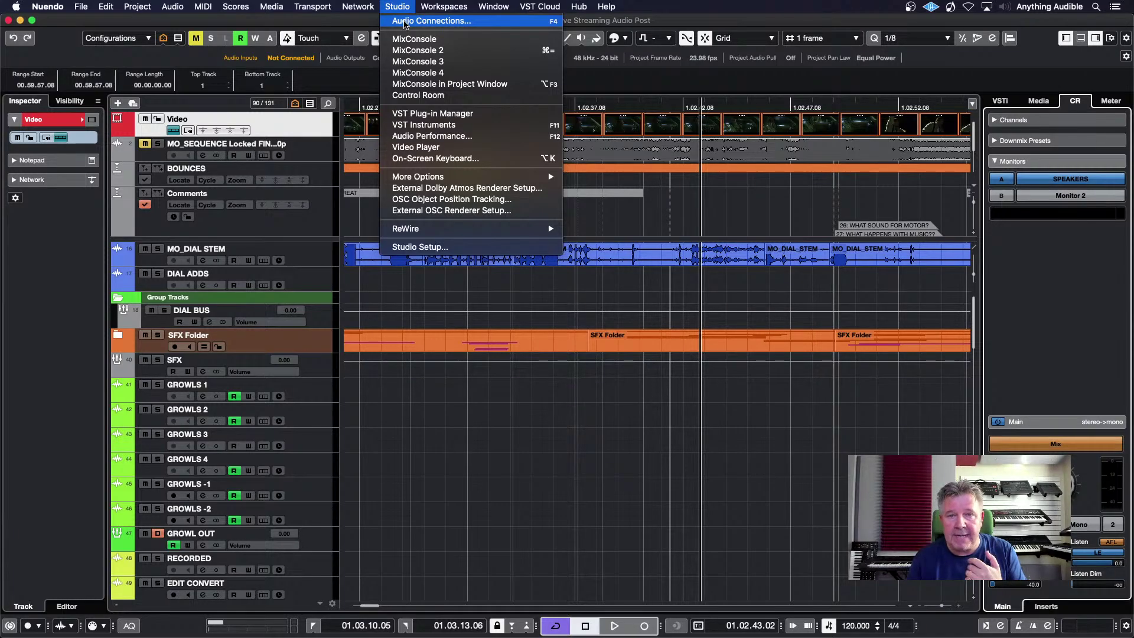
left_click(406, 23)
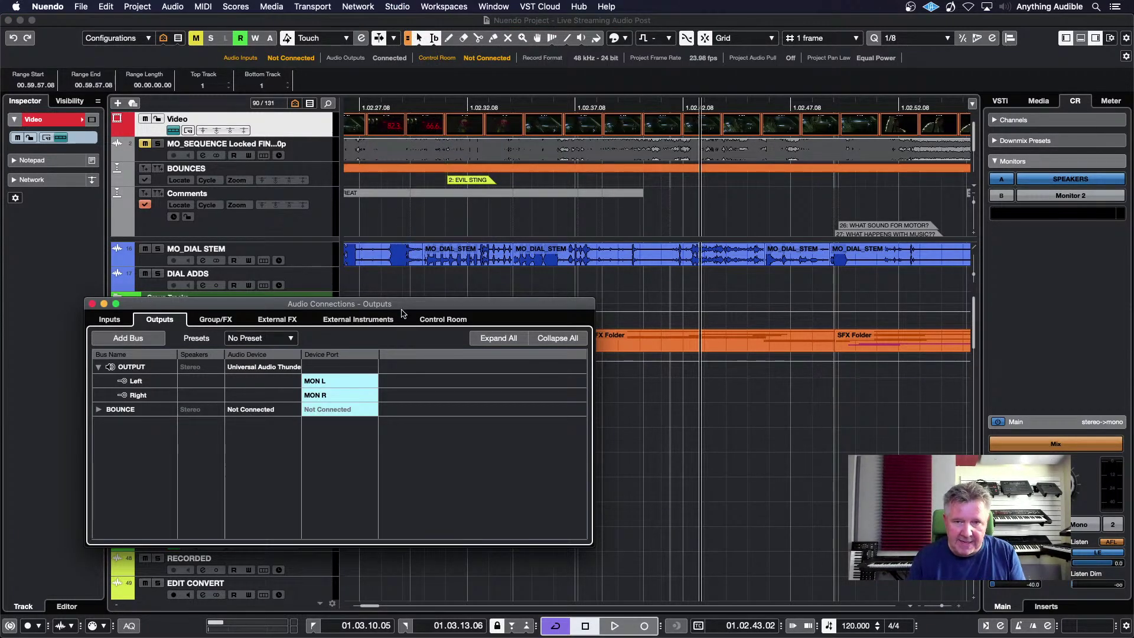
left_click_drag(410, 308, 500, 306)
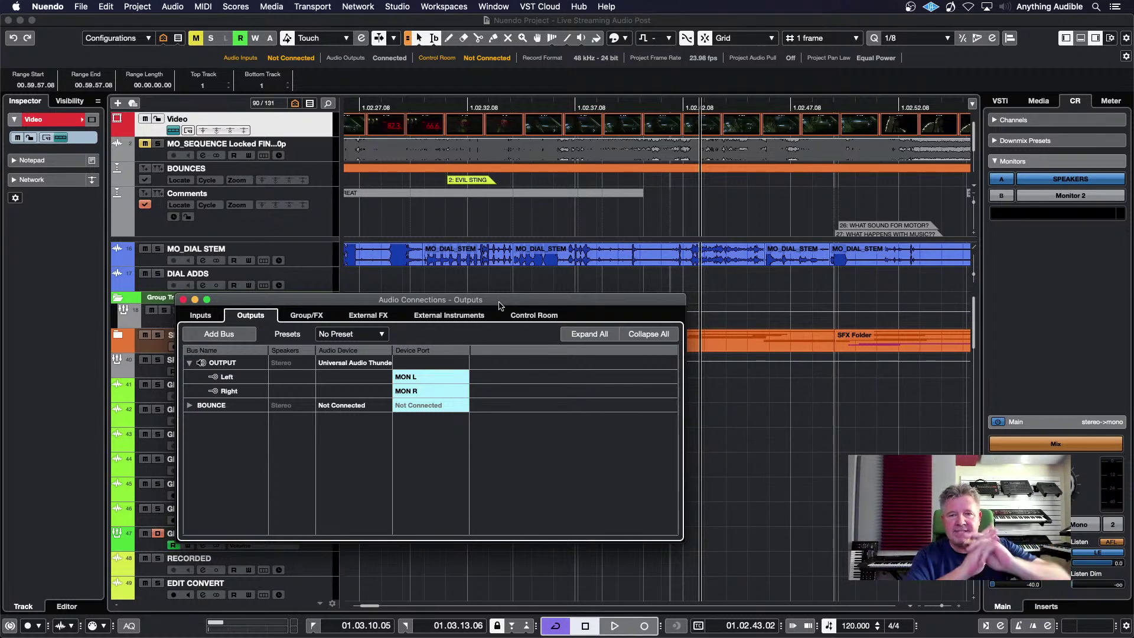
left_click(200, 315)
left_click_drag(247, 299, 235, 192)
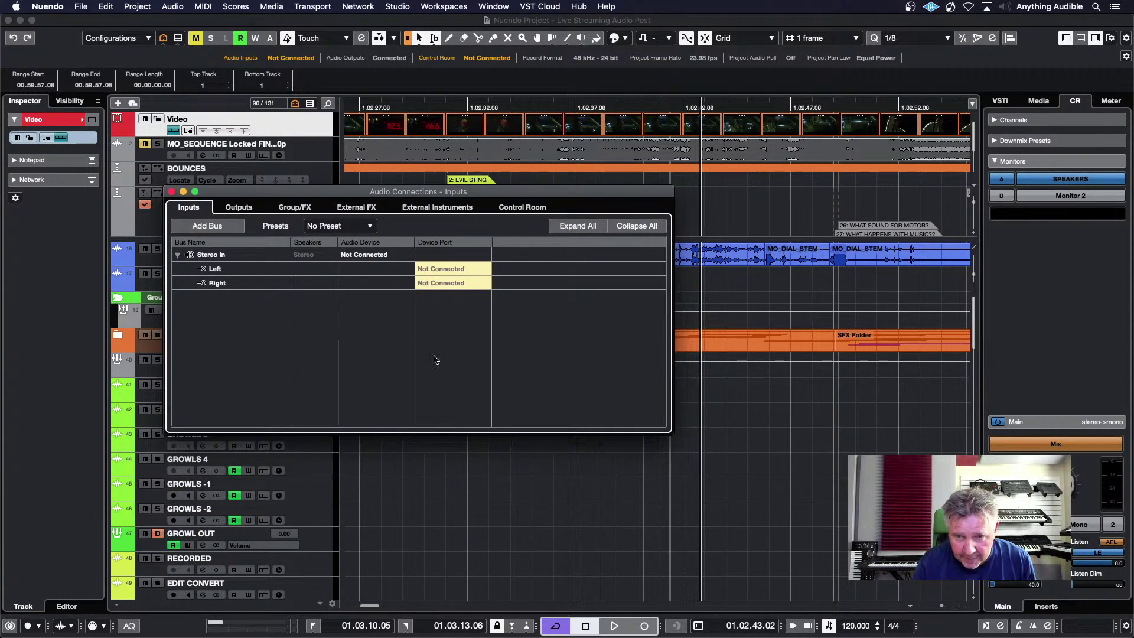
left_click_drag(670, 432, 776, 470)
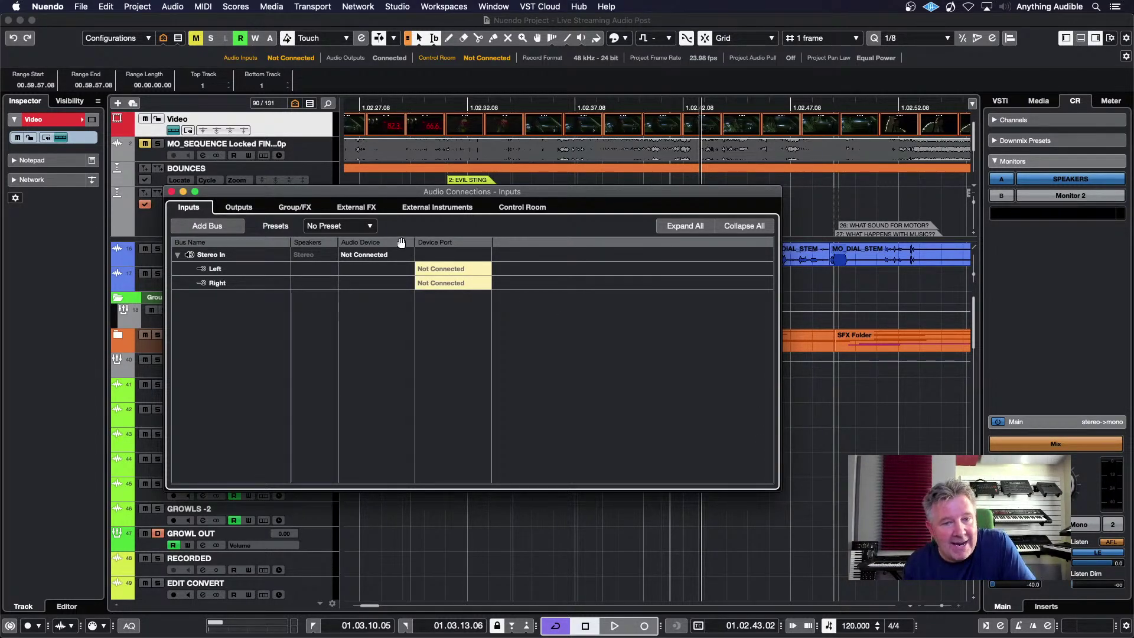
left_click(372, 227)
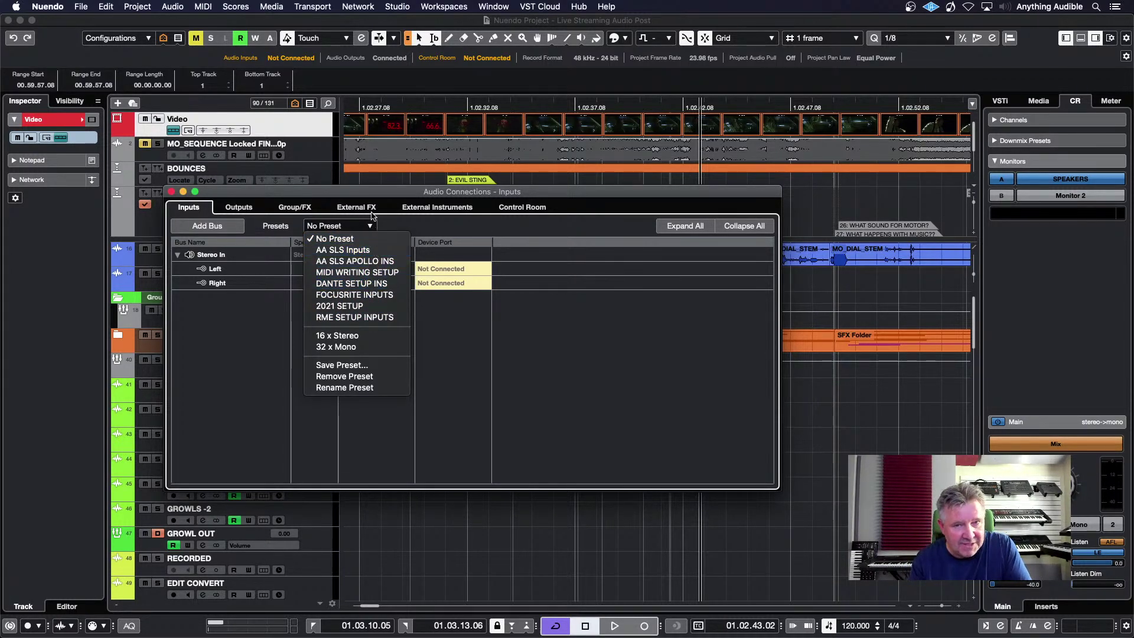
left_click(371, 196)
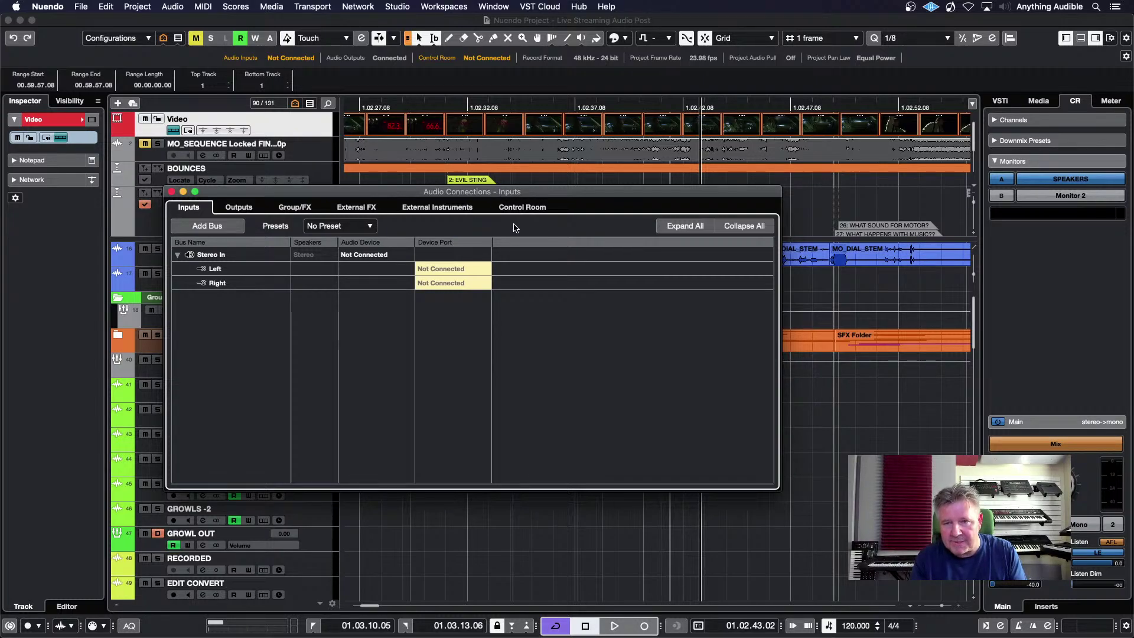
Step: Examine the Control Room connections and the audio device choices for the OUTPUT bus in Audio Connections
left_click(530, 210)
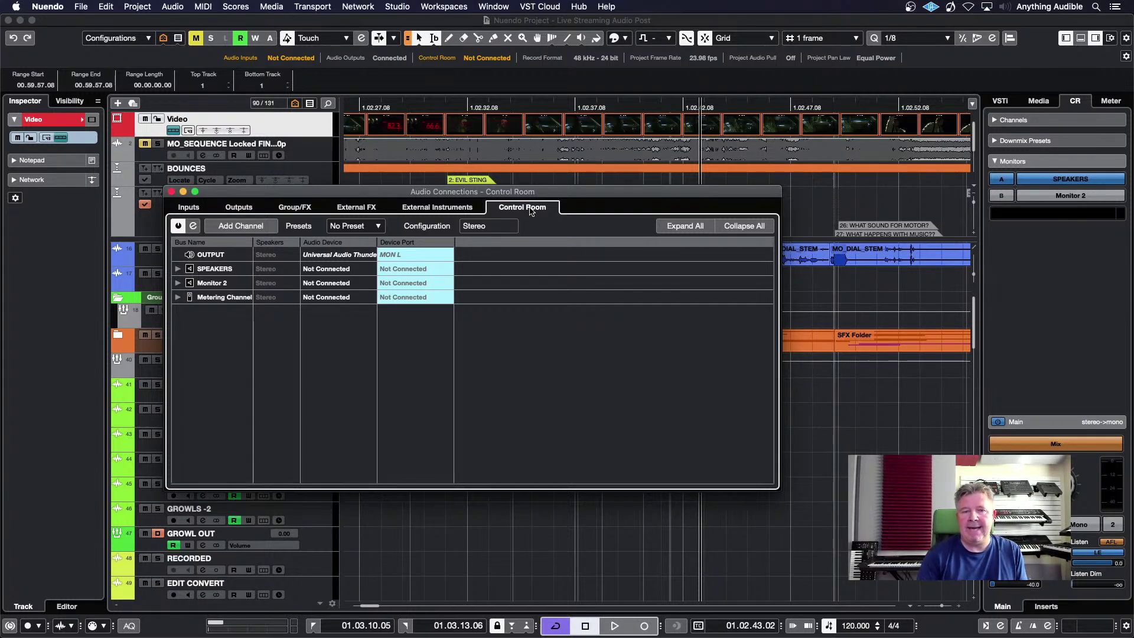
left_click(308, 256)
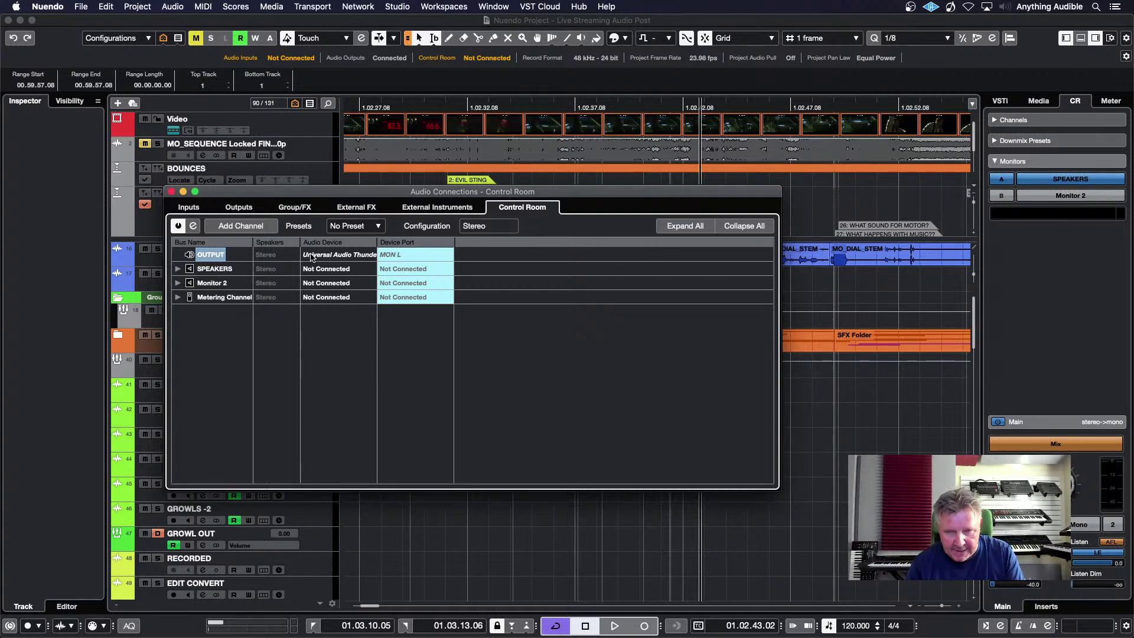
left_click(246, 208)
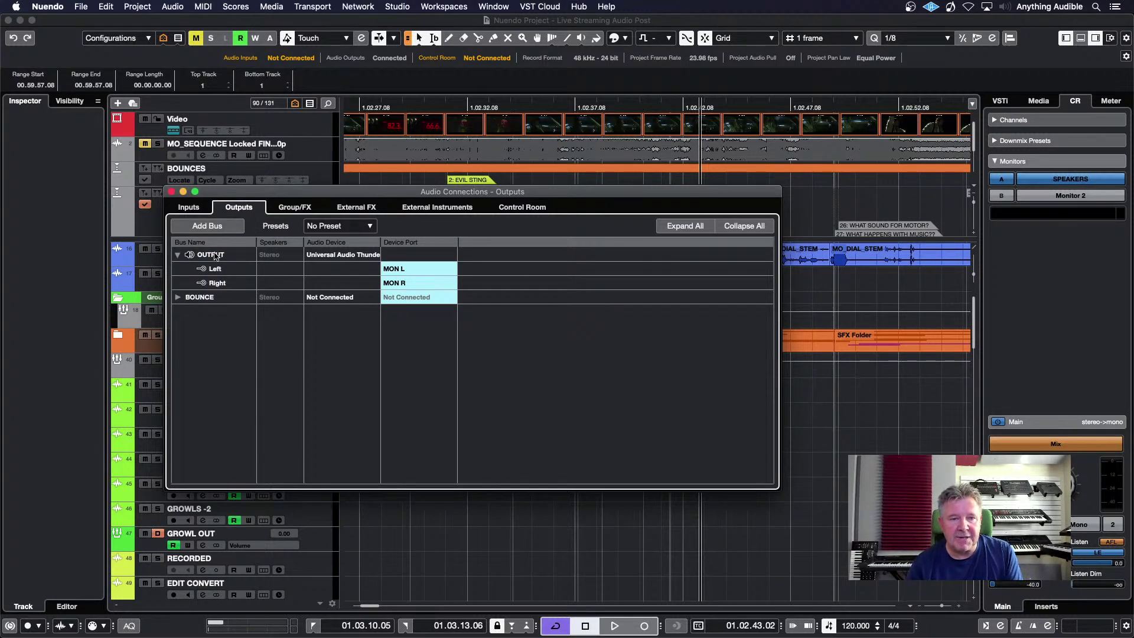
left_click(325, 258)
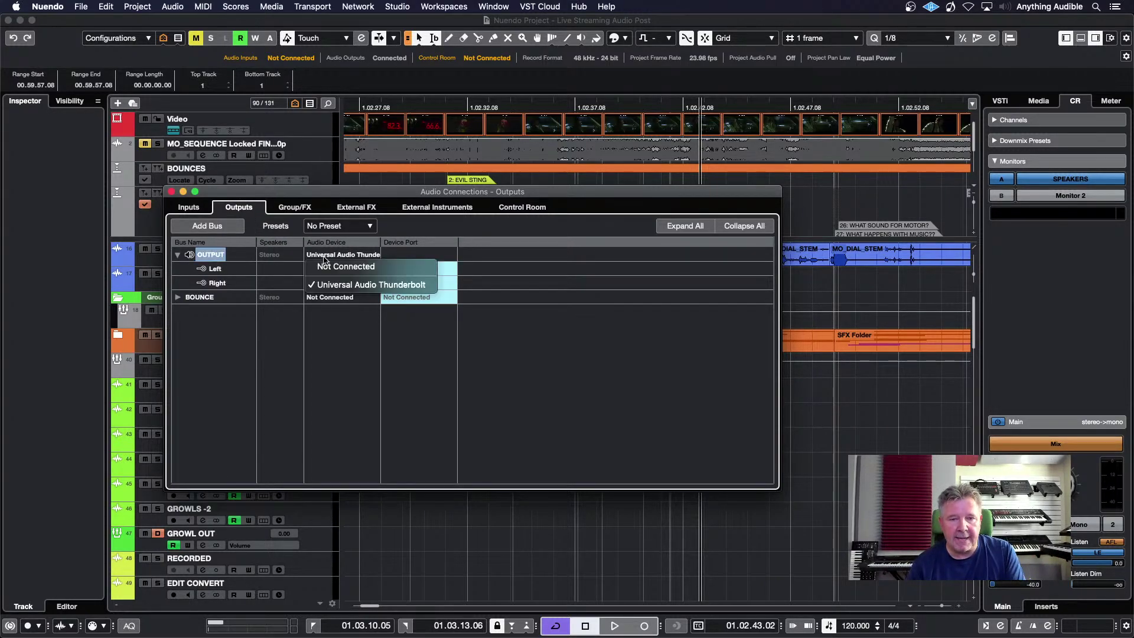
left_click(331, 203)
Step: Open Studio Setup and view the buffer size choices in the Universal Audio Thunderbolt control panel
left_click(397, 6)
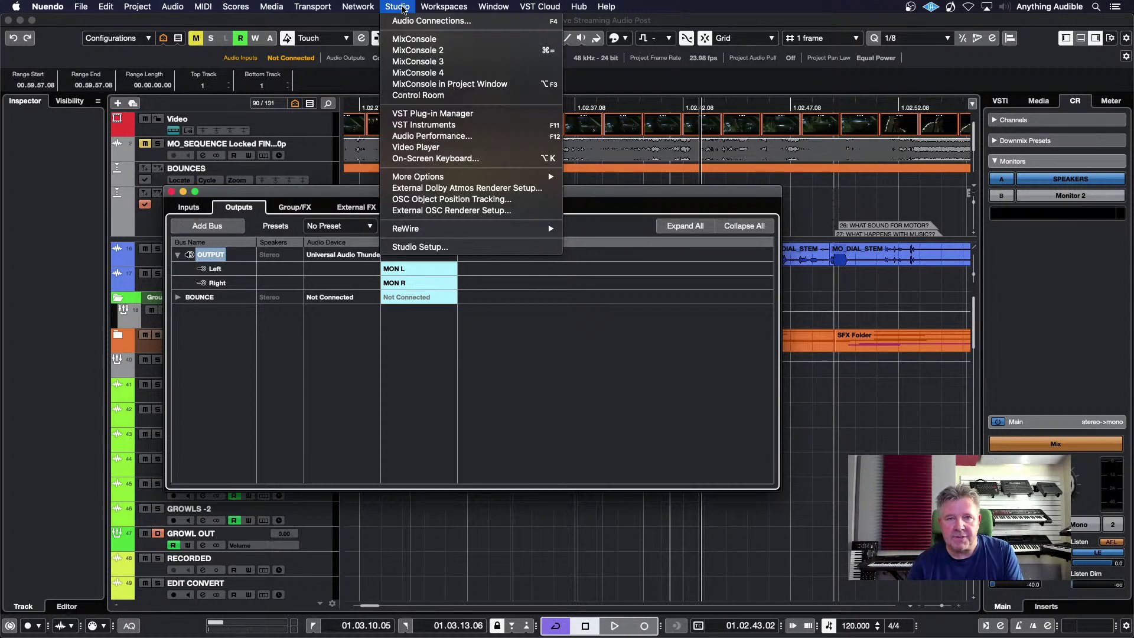
left_click(439, 248)
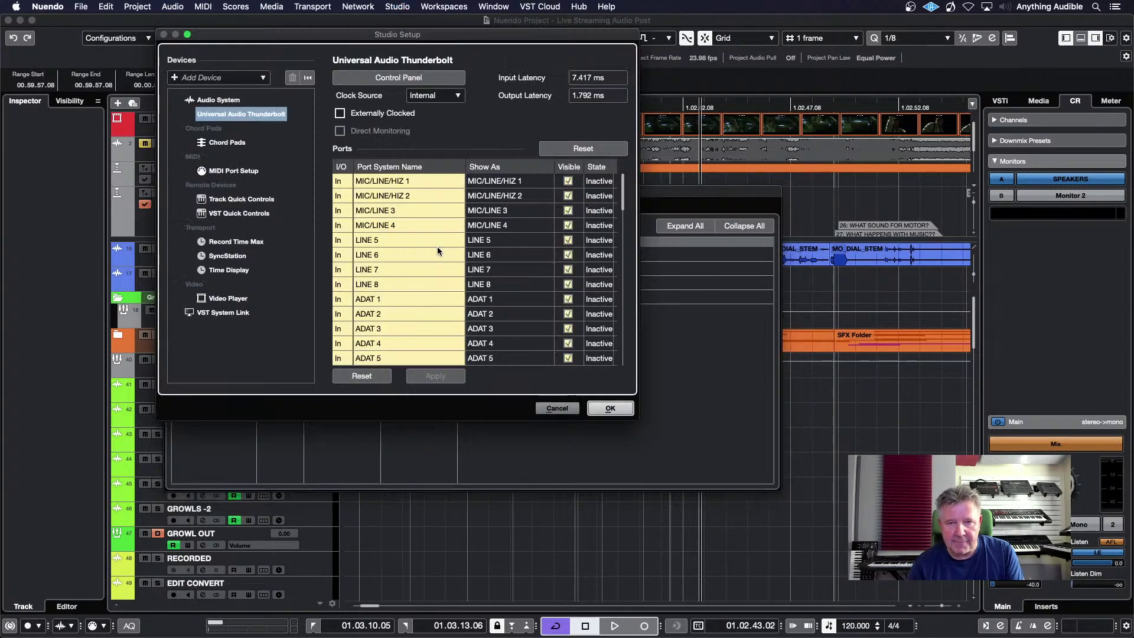
left_click_drag(350, 35, 551, 213)
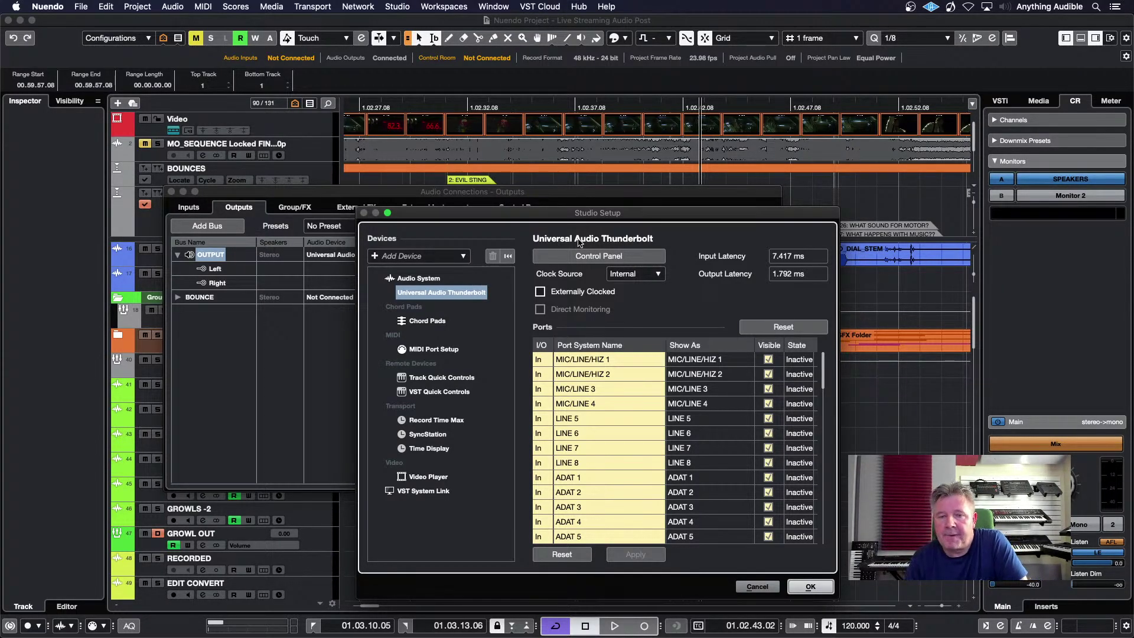
left_click(555, 263)
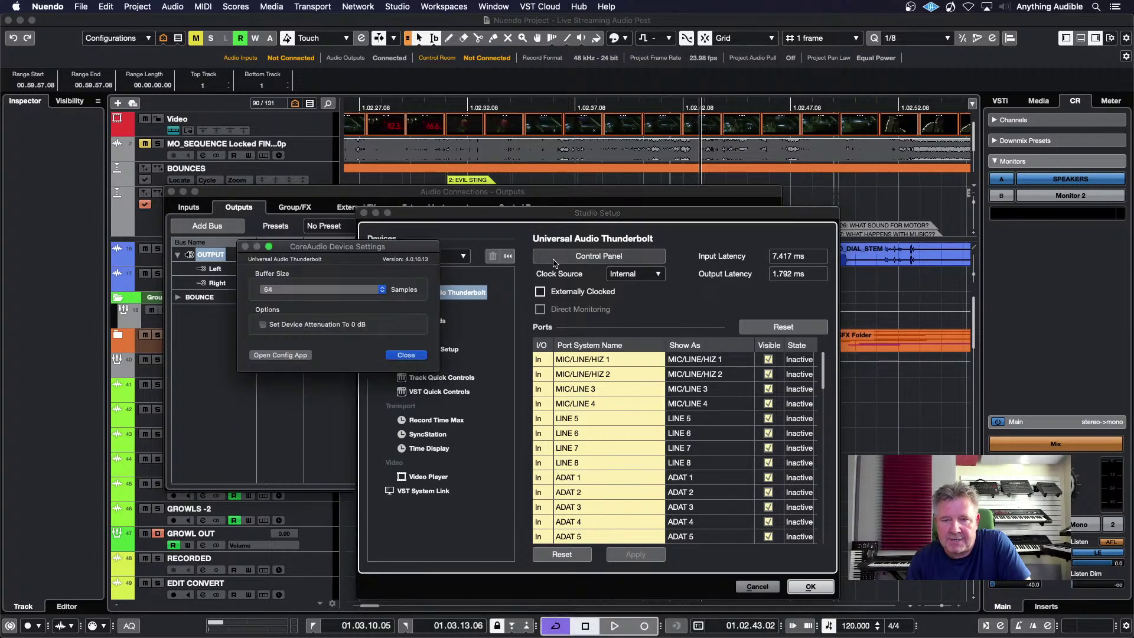
left_click_drag(418, 248, 420, 256)
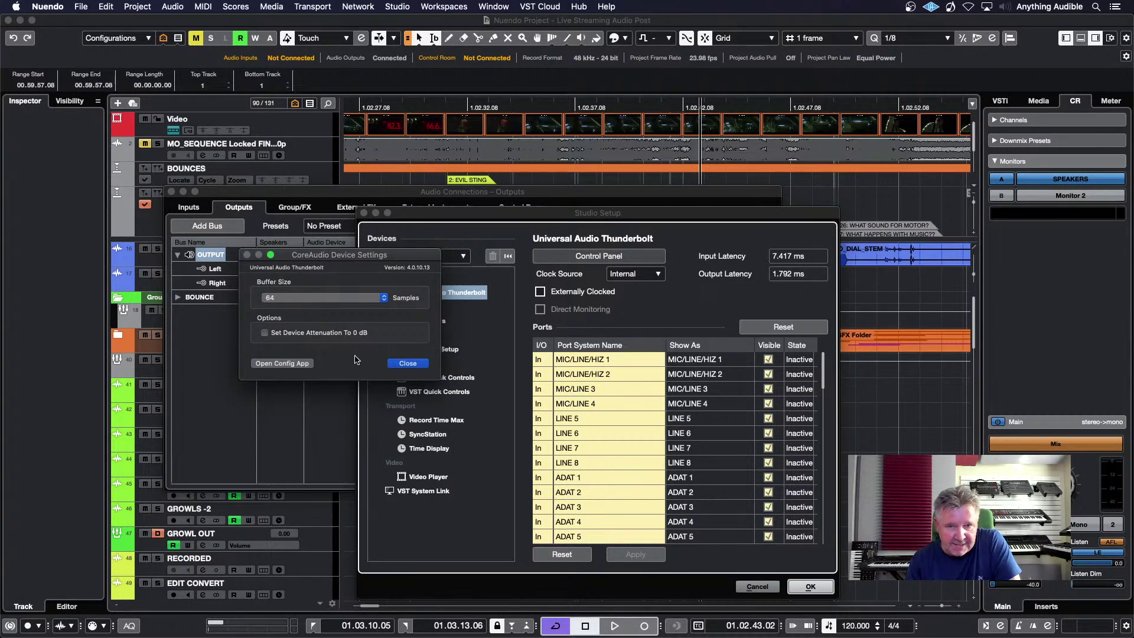
left_click(383, 299)
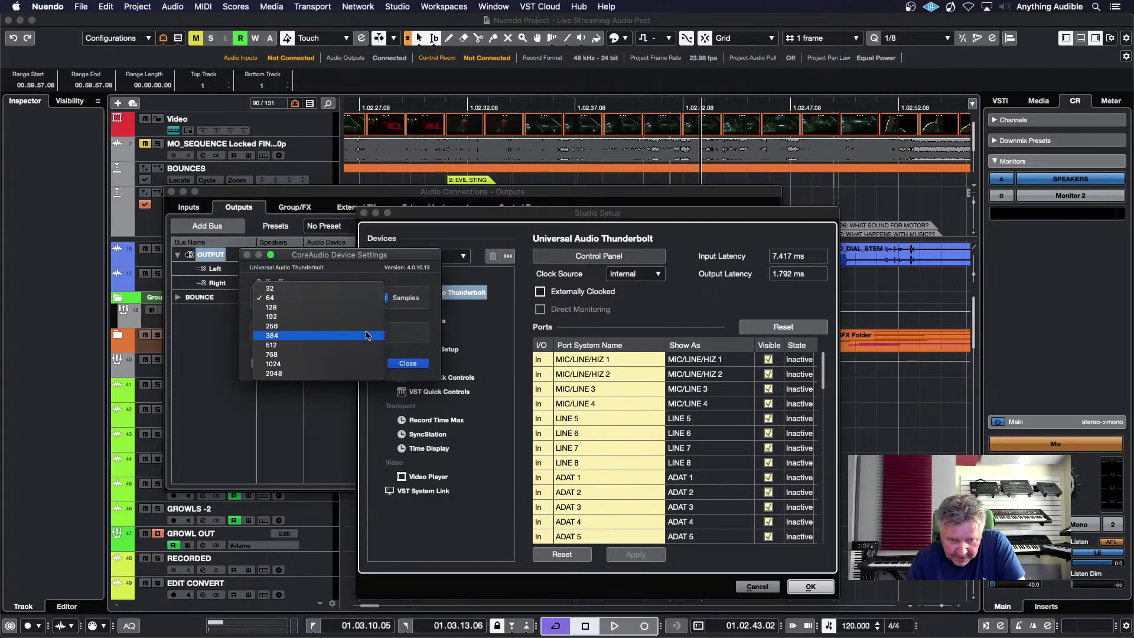
left_click(421, 258)
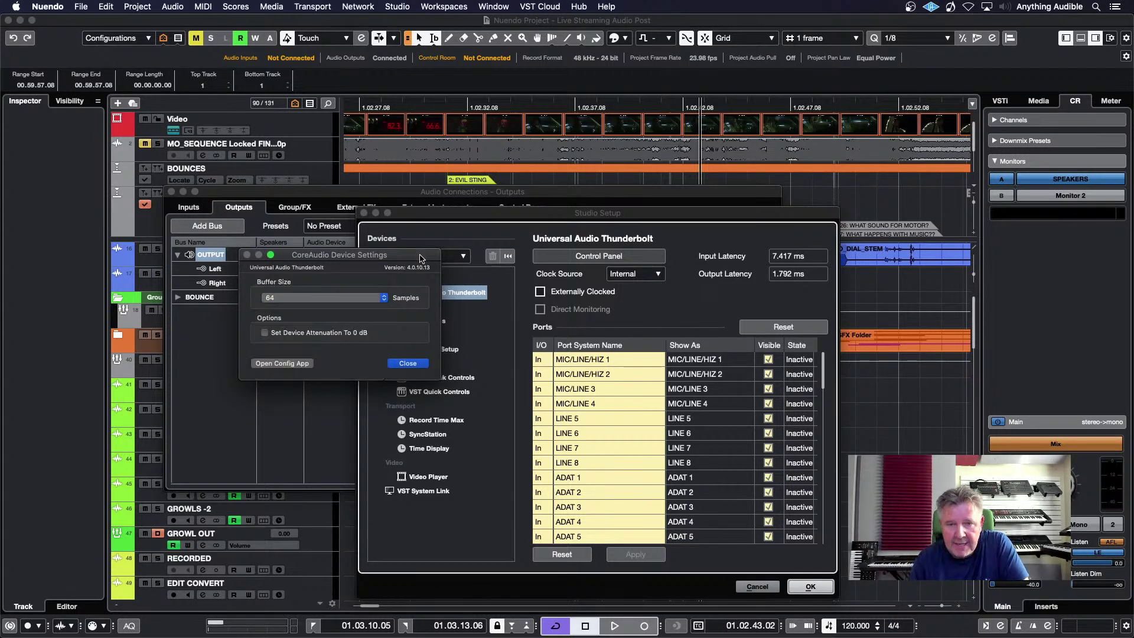
left_click(415, 364)
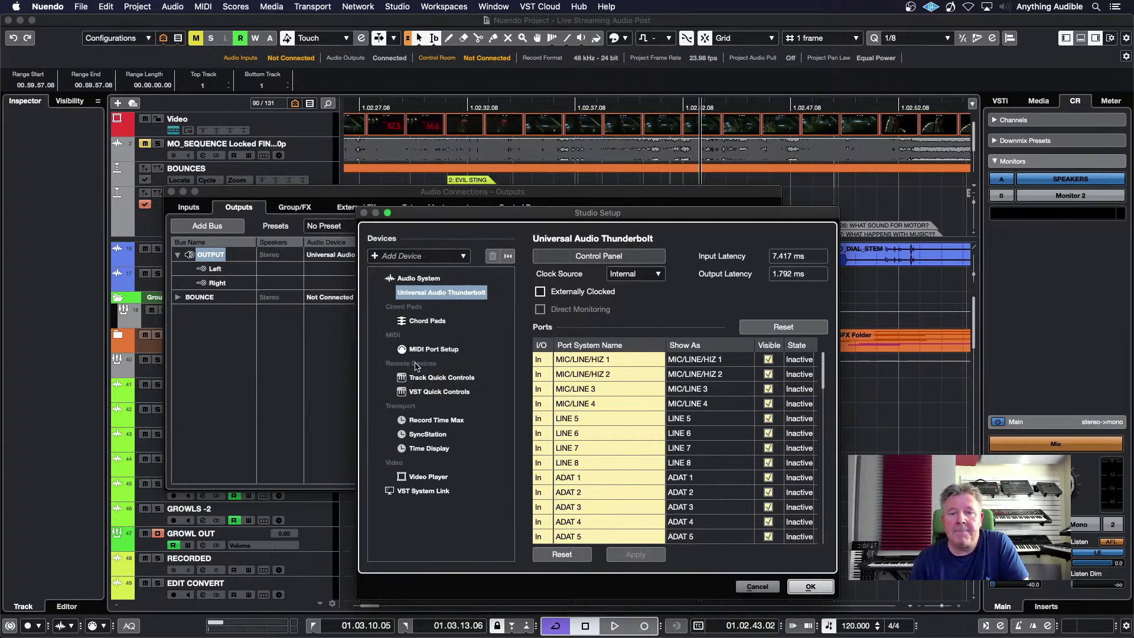
Step: Examine the ASIO driver choices for the audio system and the Combined Devices entry in Audio MIDI Setup
left_click(438, 279)
left_click(670, 258)
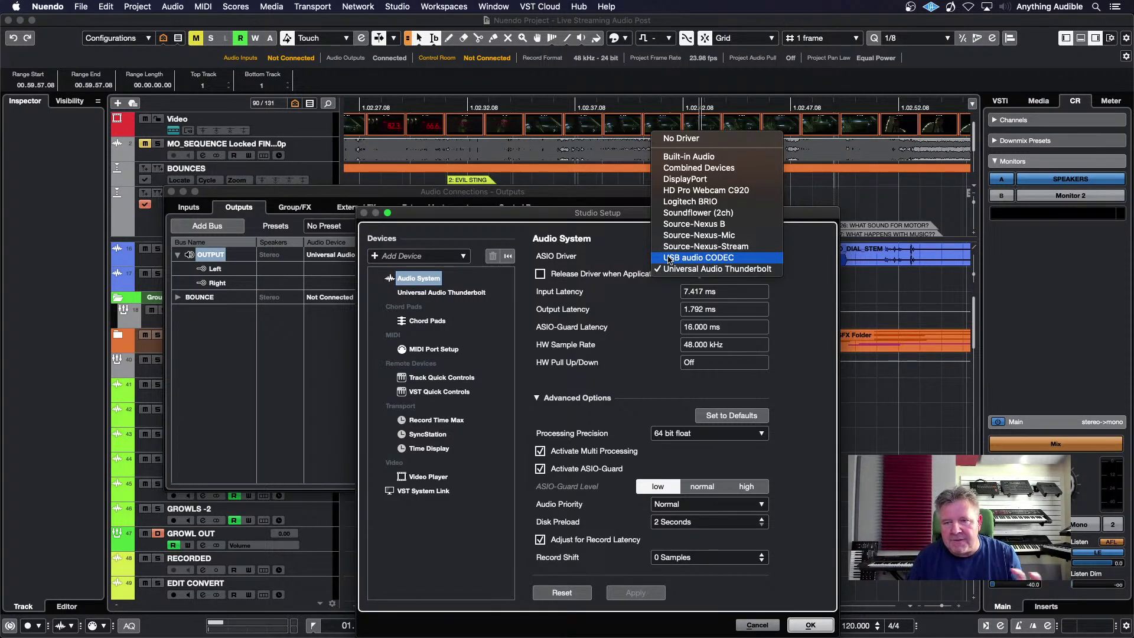
left_click(635, 216)
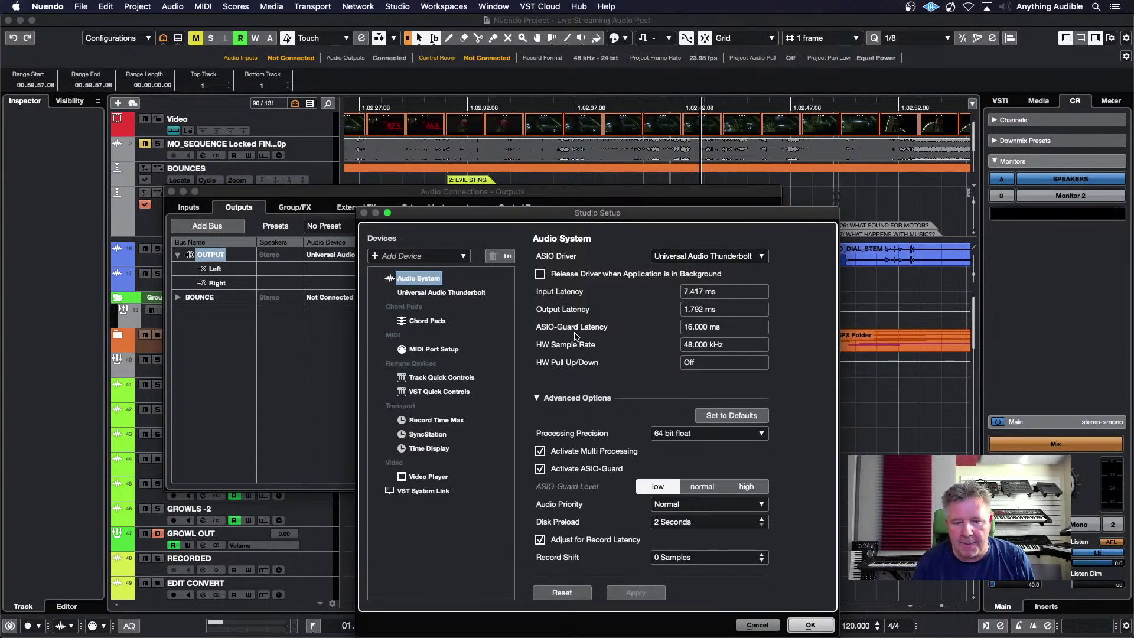
left_click(329, 618)
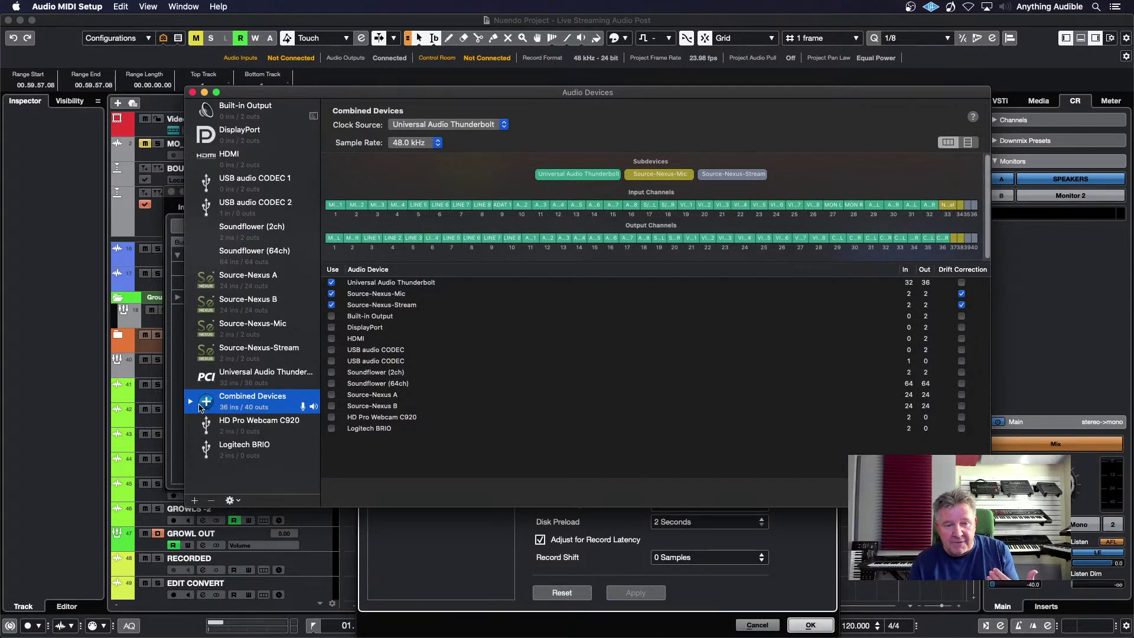
left_click(193, 93)
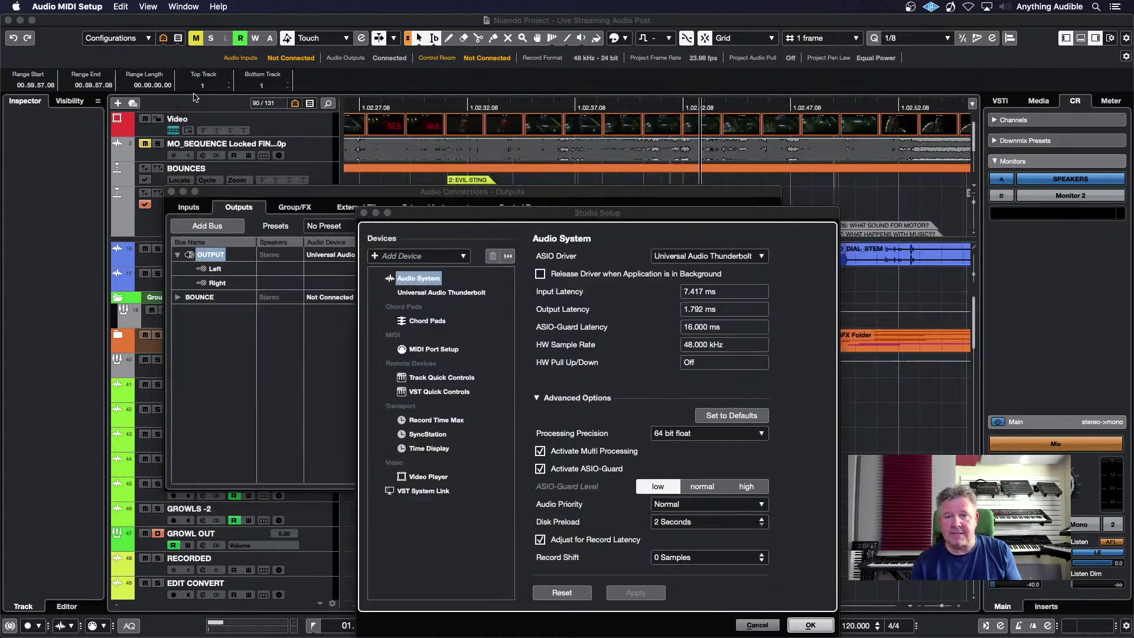
left_click(668, 257)
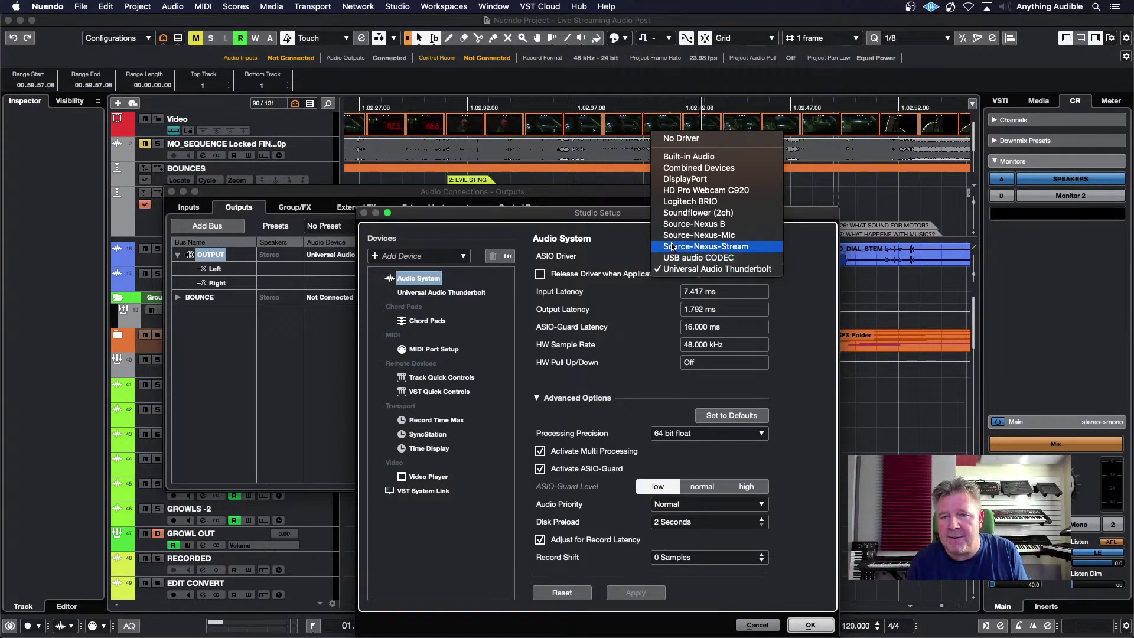
left_click(635, 219)
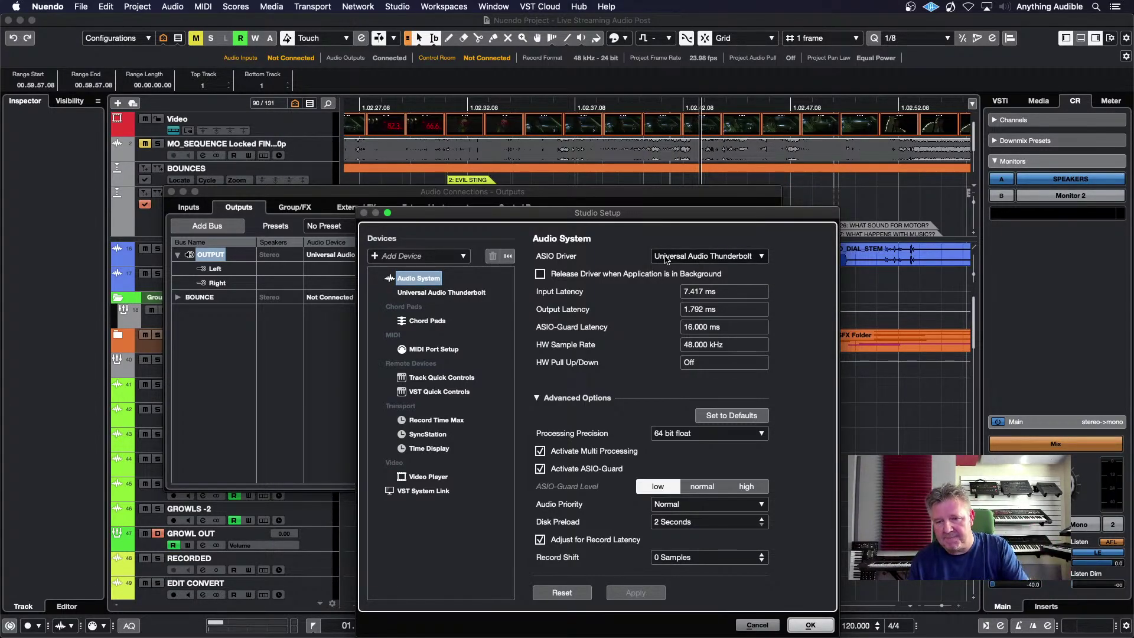
Step: Rename the Universal Audio Thunderbolt's MIC/LINE/HIZ 1 input port to the speaker's first name in possessive form plus "Mic" and accept Studio Setup
left_click(452, 292)
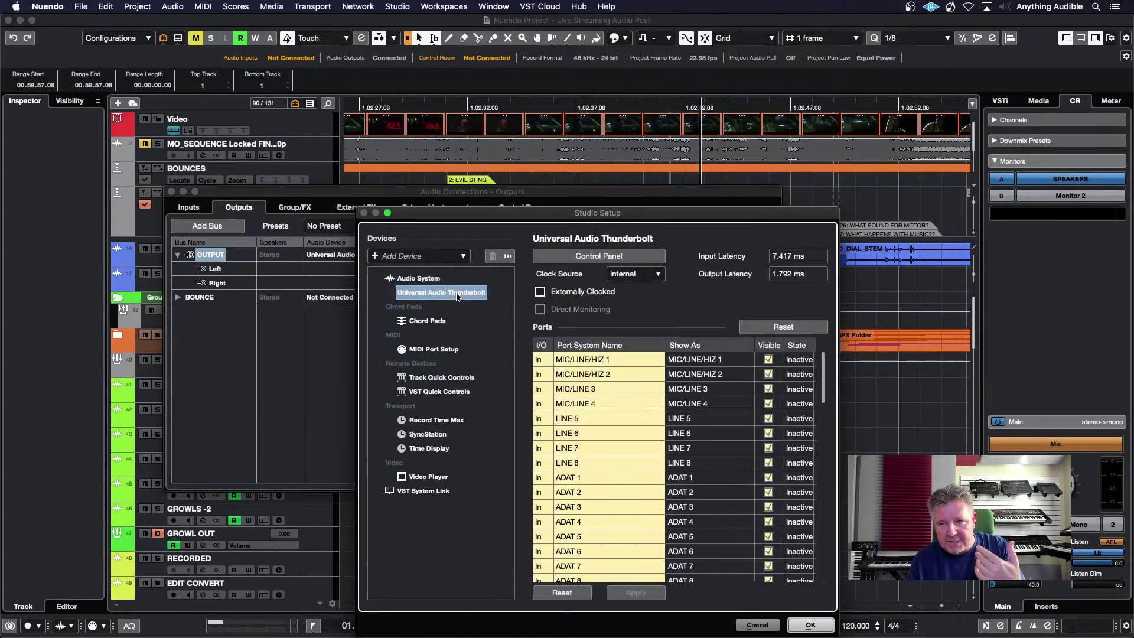
double_click(682, 360)
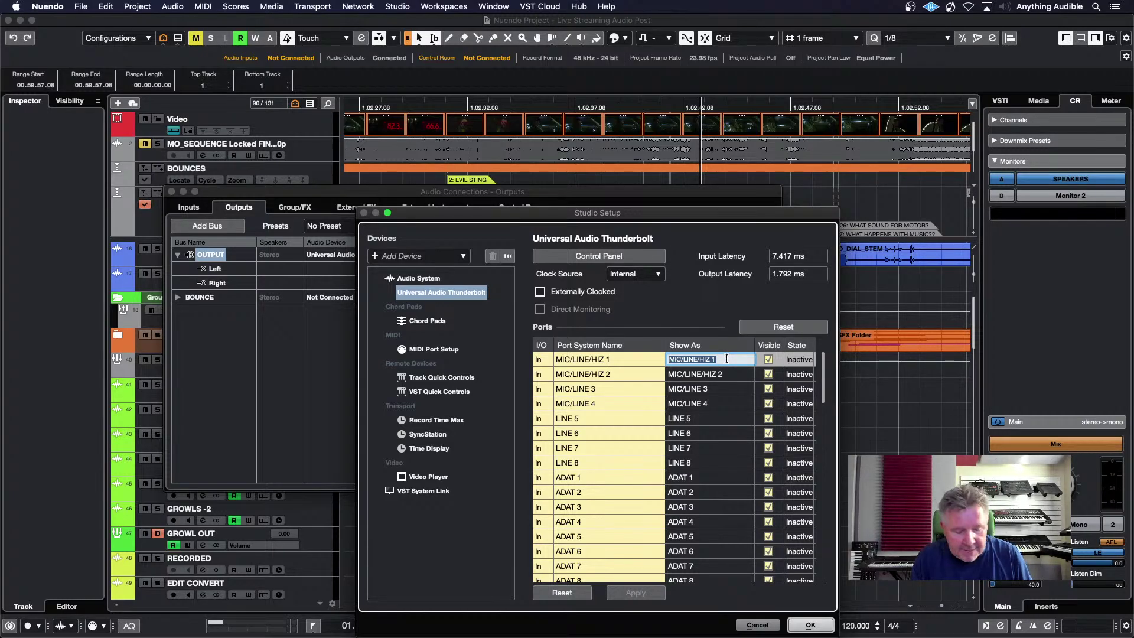
type("Lee's")
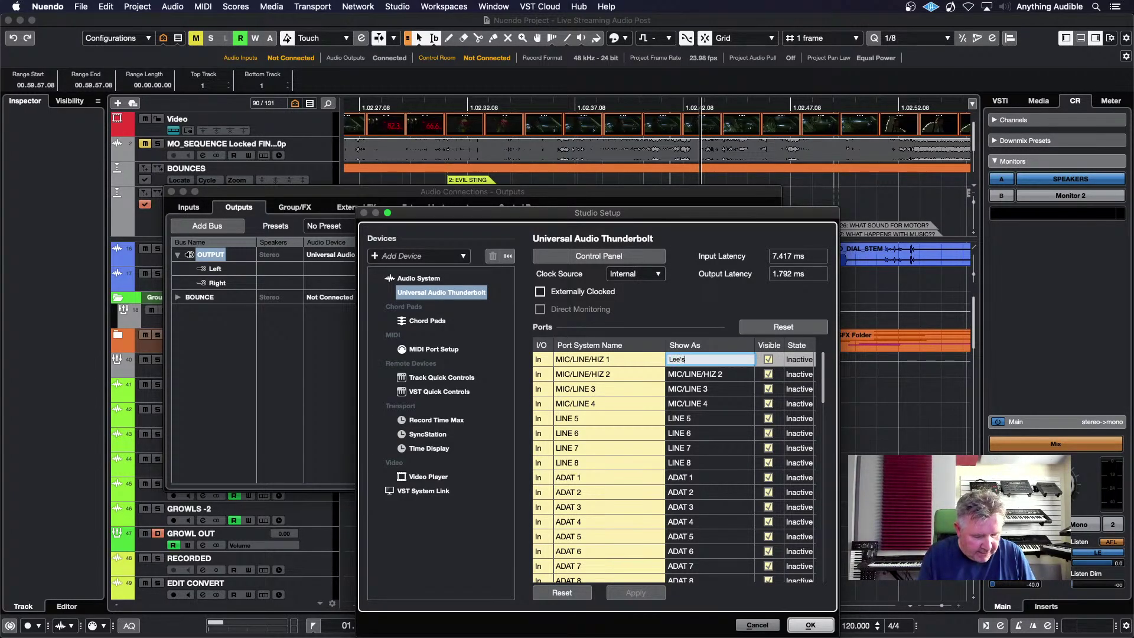
type(" Mic")
key("Return")
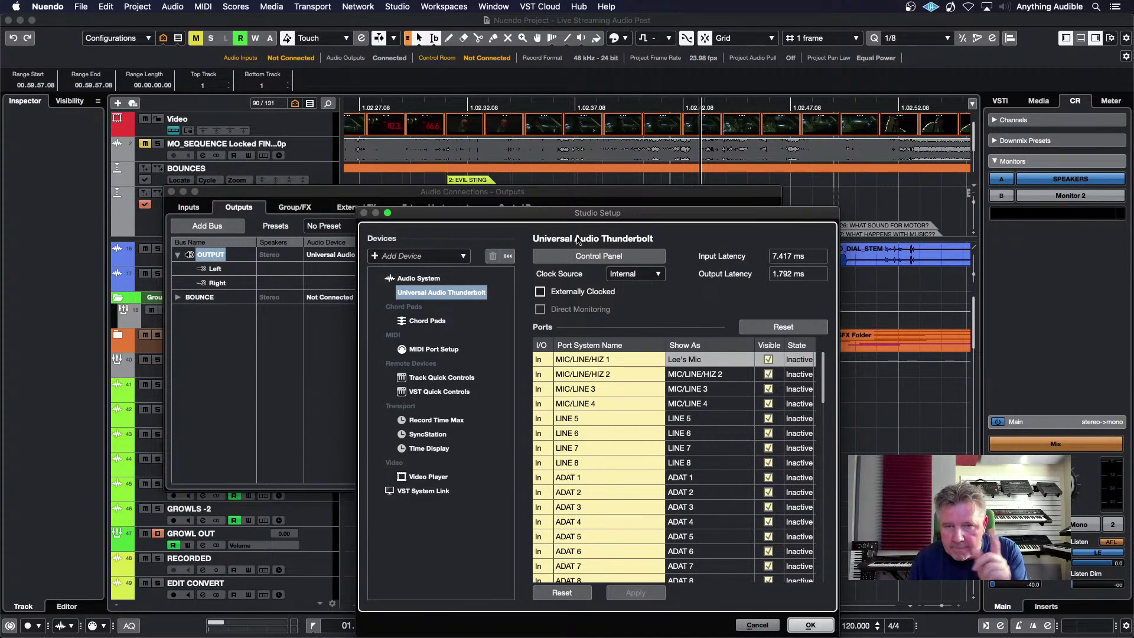
left_click(809, 625)
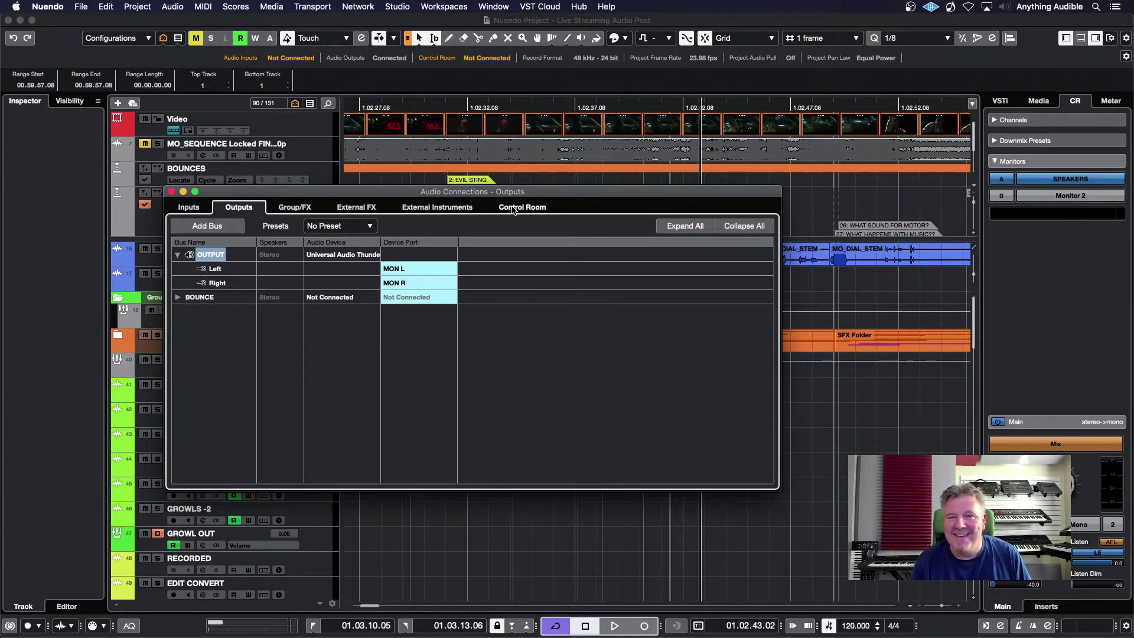
Step: Return to the input buses in Audio Connections
left_click(396, 7)
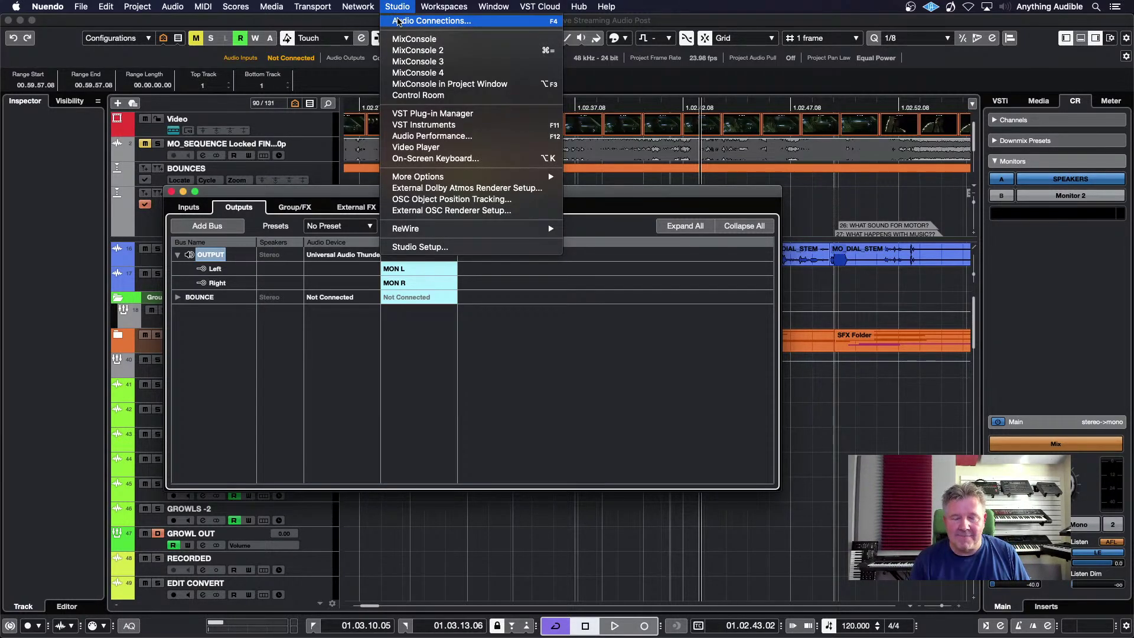
left_click(362, 191)
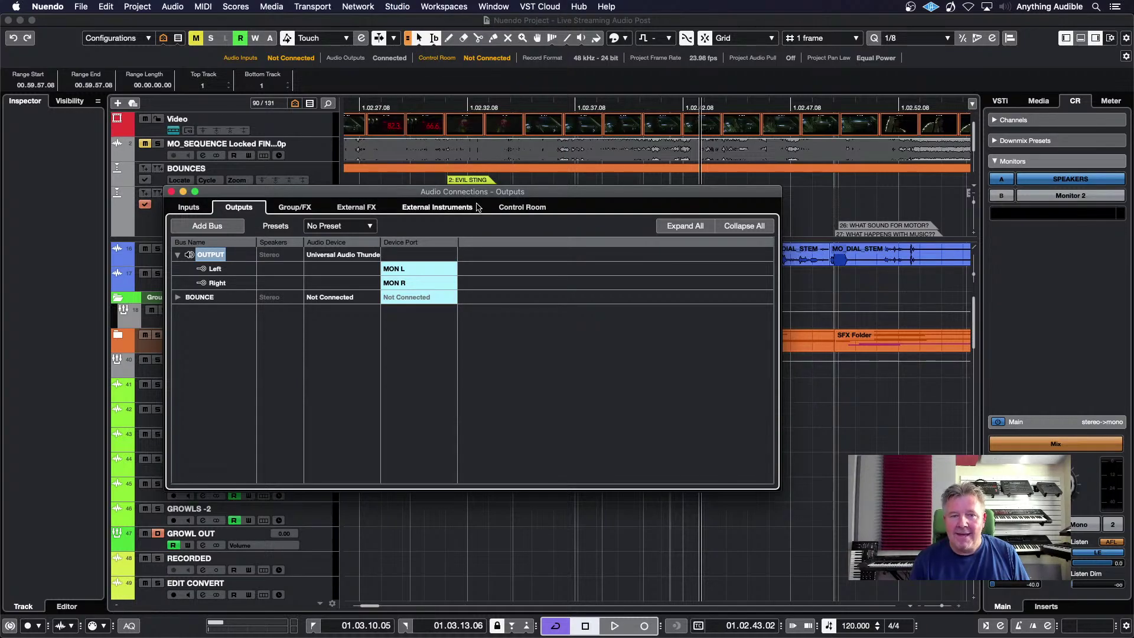
left_click(189, 207)
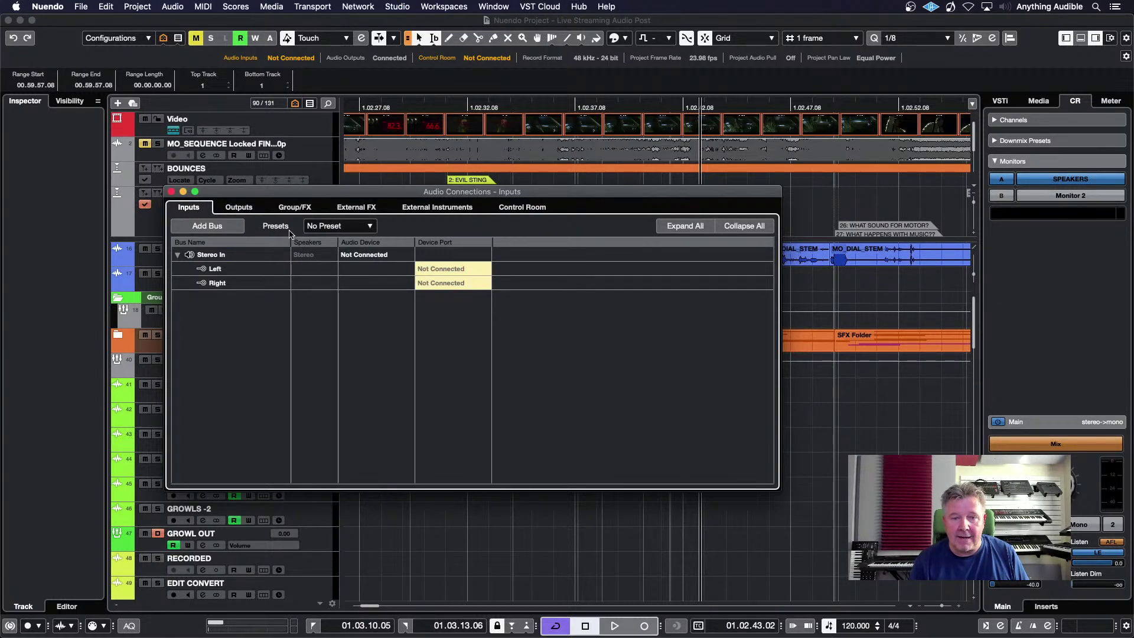
Step: Connect the Stereo In bus to the Universal Audio Thunderbolt device and add one mono input bus named MIC
left_click(352, 254)
left_click(355, 284)
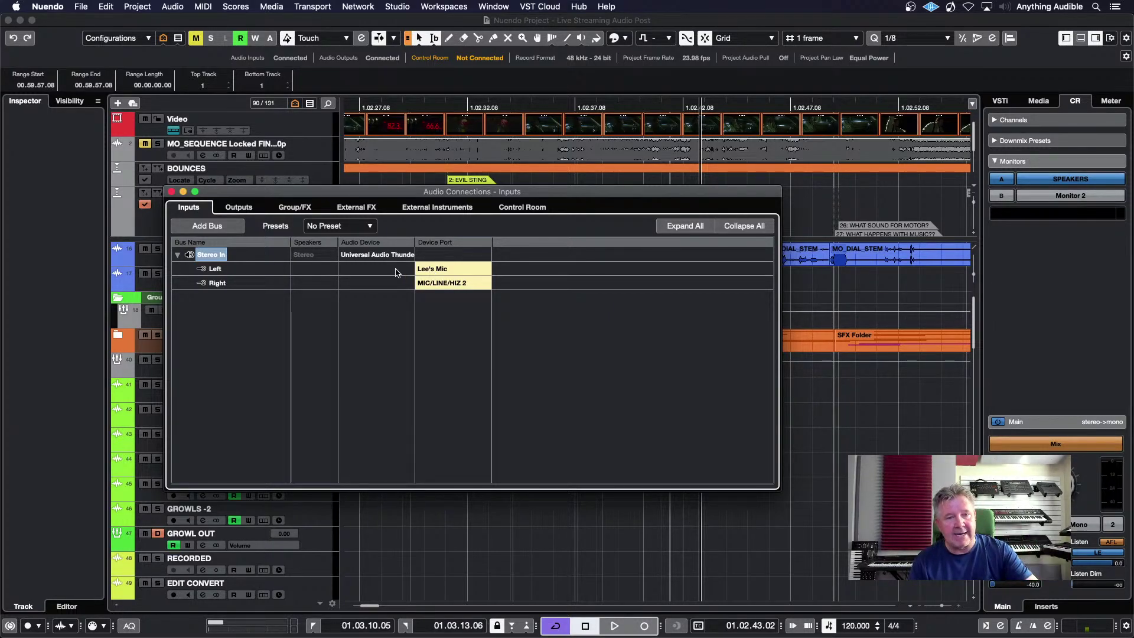
left_click(235, 228)
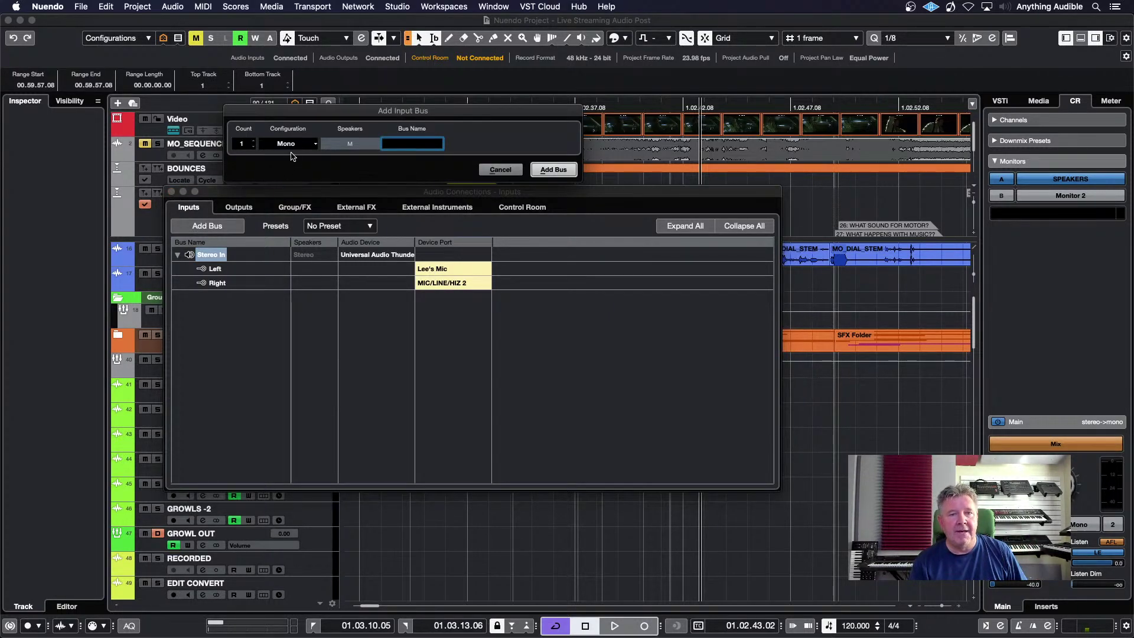
type("Mic")
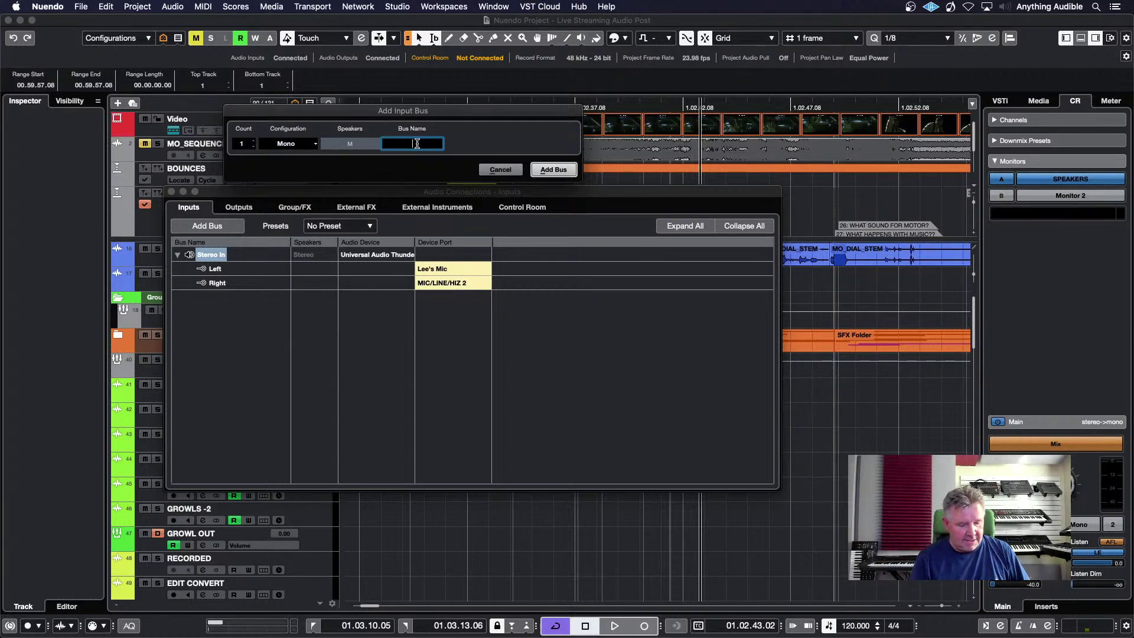
key("Return")
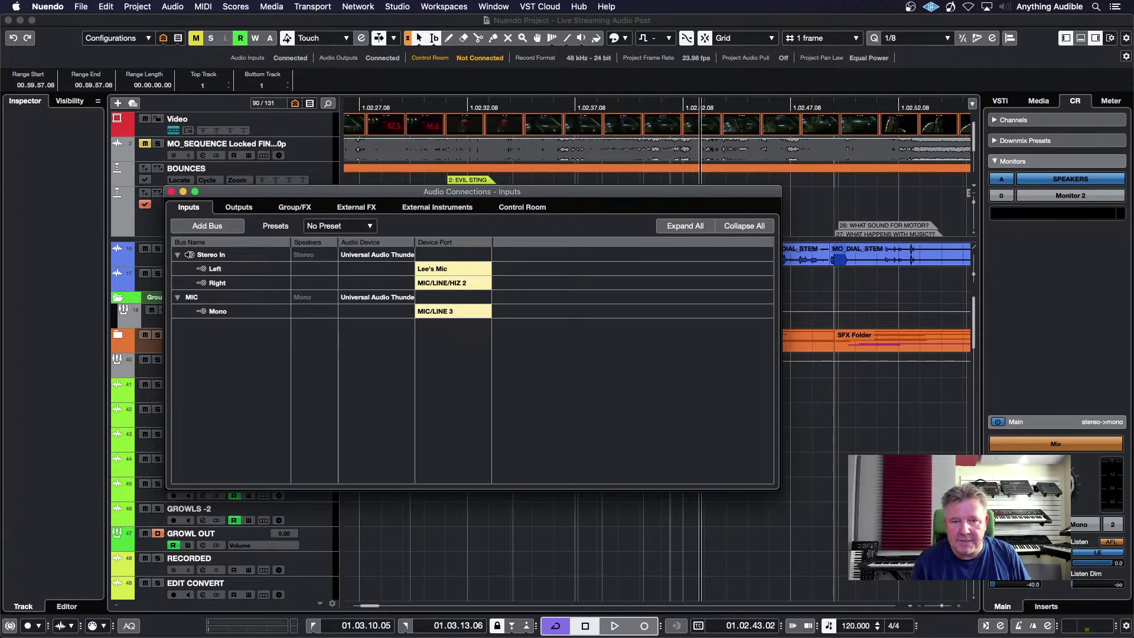
Step: Set the Stereo In bus's audio device to Not Connected and assign the MIC bus's mono channel to the renamed microphone port
left_click(379, 256)
left_click(378, 268)
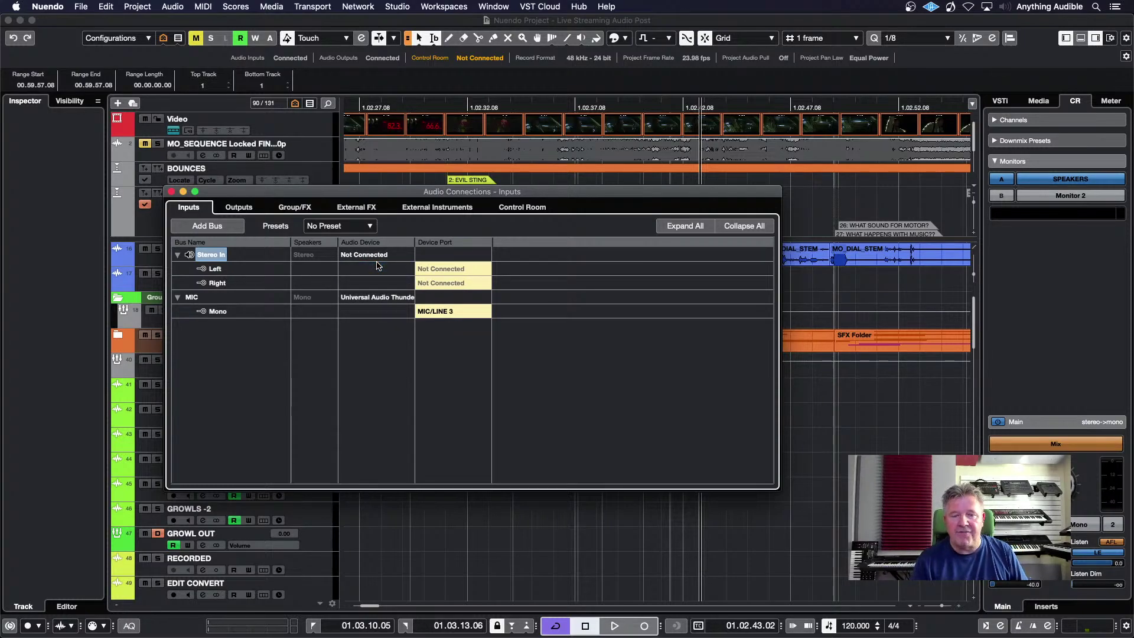
left_click(431, 313)
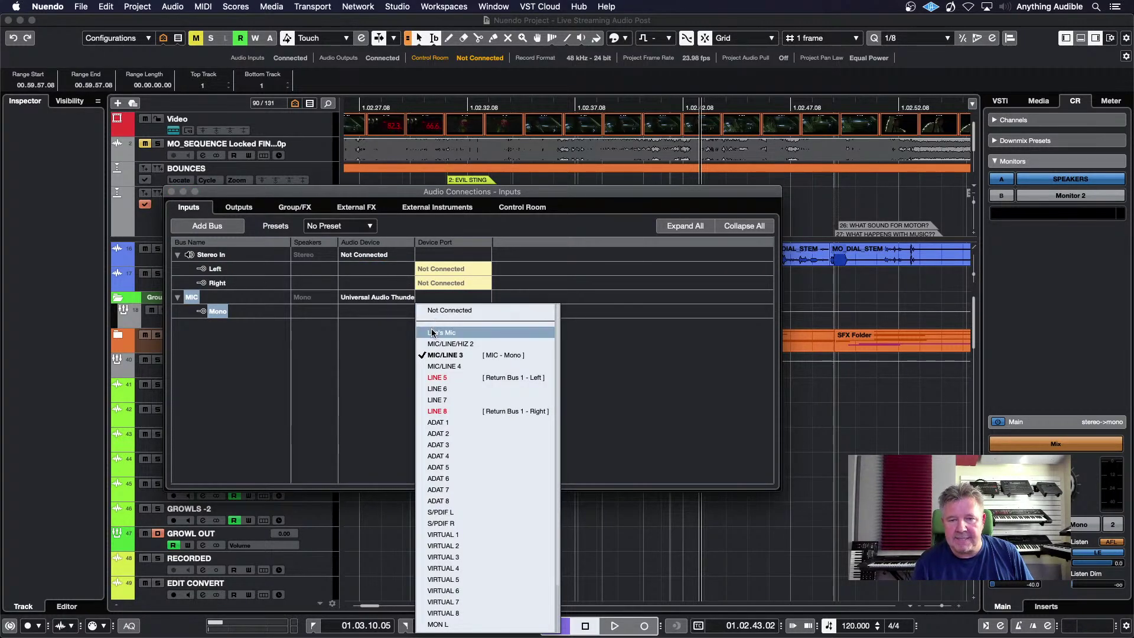
left_click(432, 332)
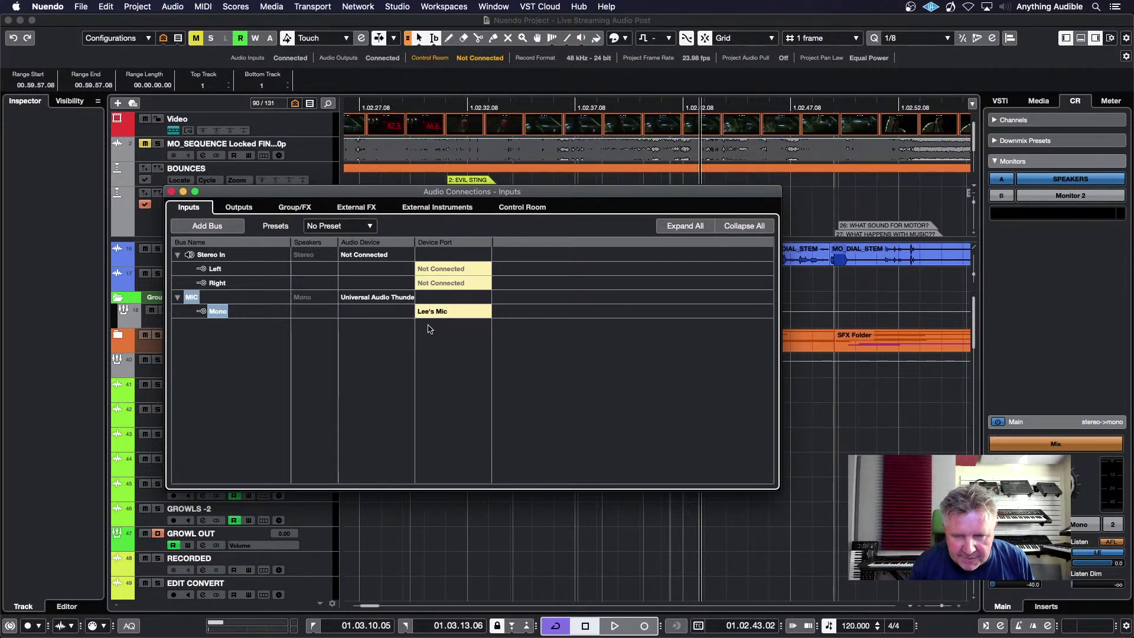
Step: Set the MIC bus's audio device to Not Connected and review the Control Room and output bus assignments
left_click(383, 297)
left_click(385, 310)
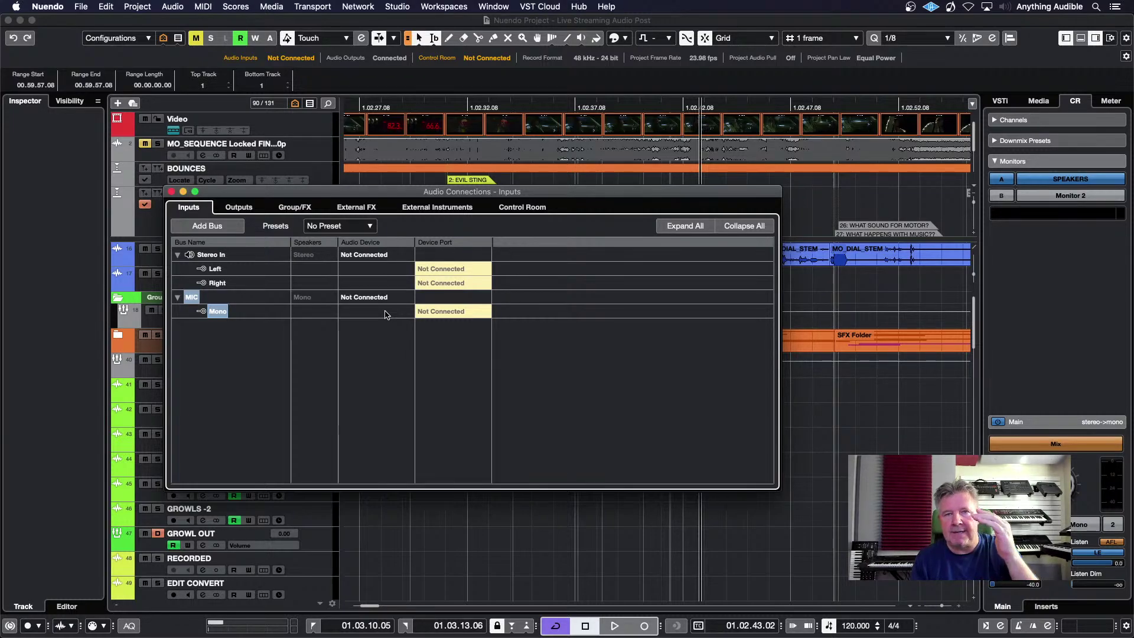
left_click(531, 210)
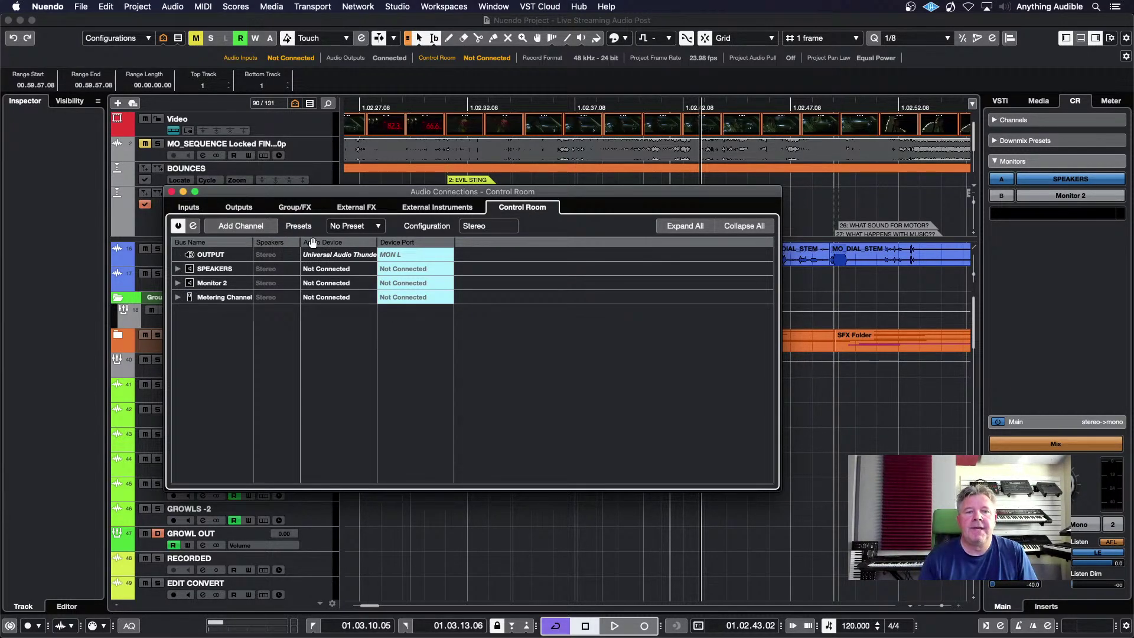
left_click(254, 209)
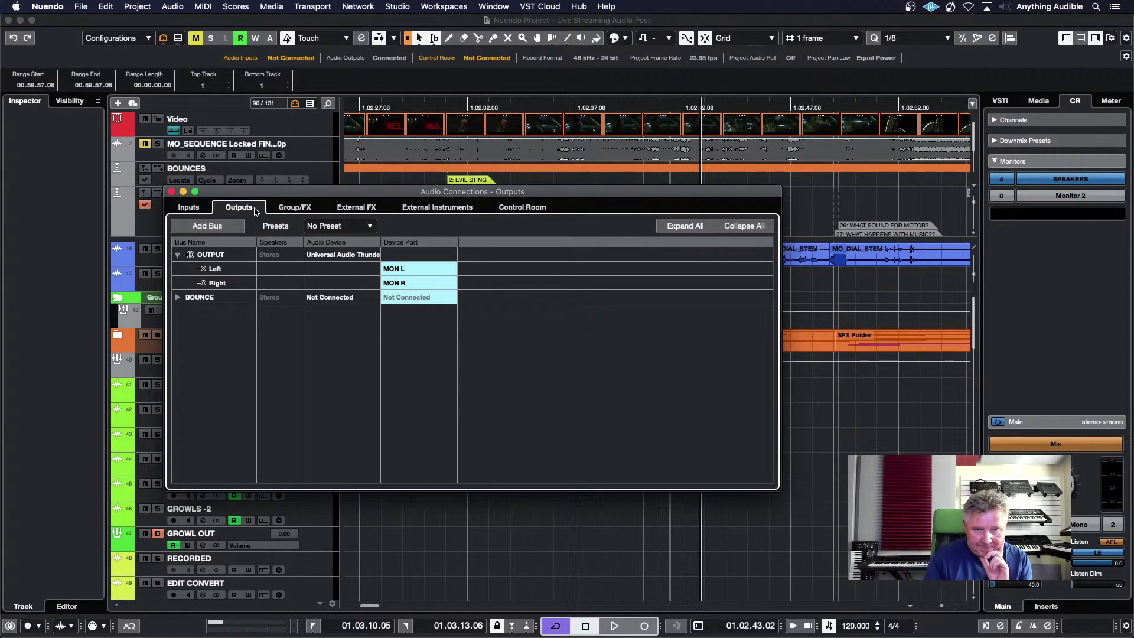
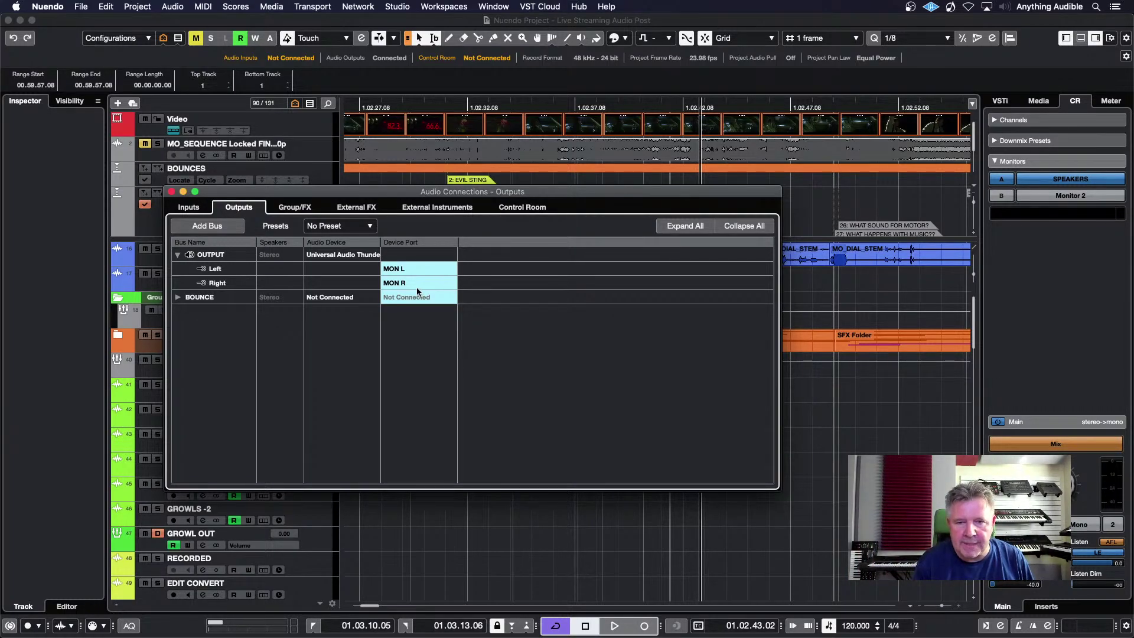
Step: Add an external input channel named Ext. 1 with a Stereo configuration to the Control Room connections
left_click(511, 209)
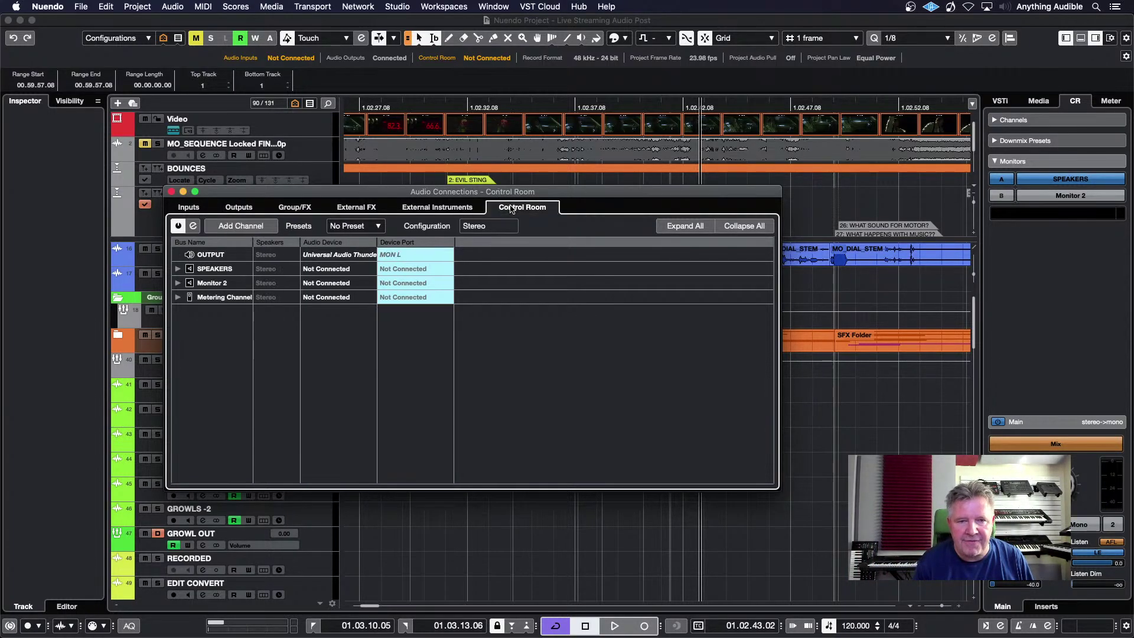
left_click(252, 230)
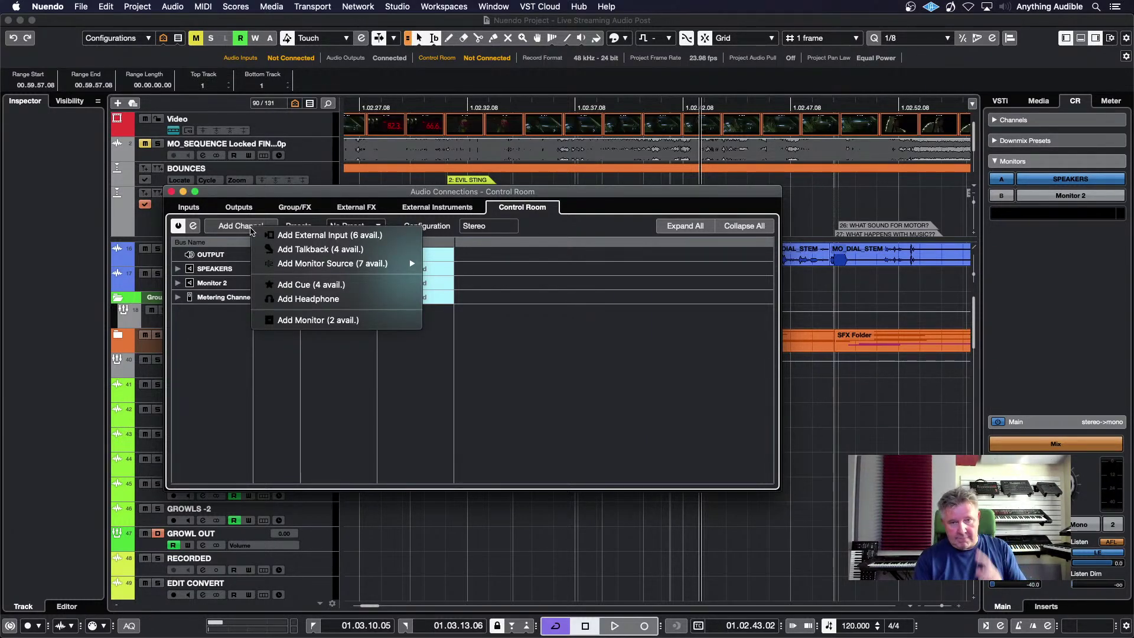
mouse_move(287, 264)
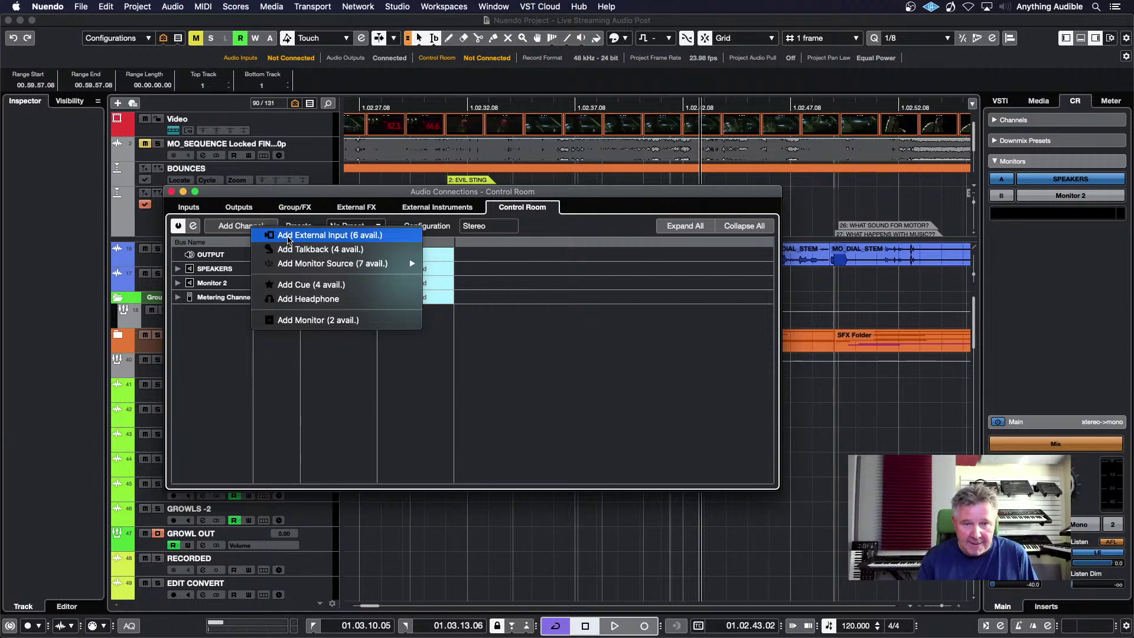
left_click(289, 236)
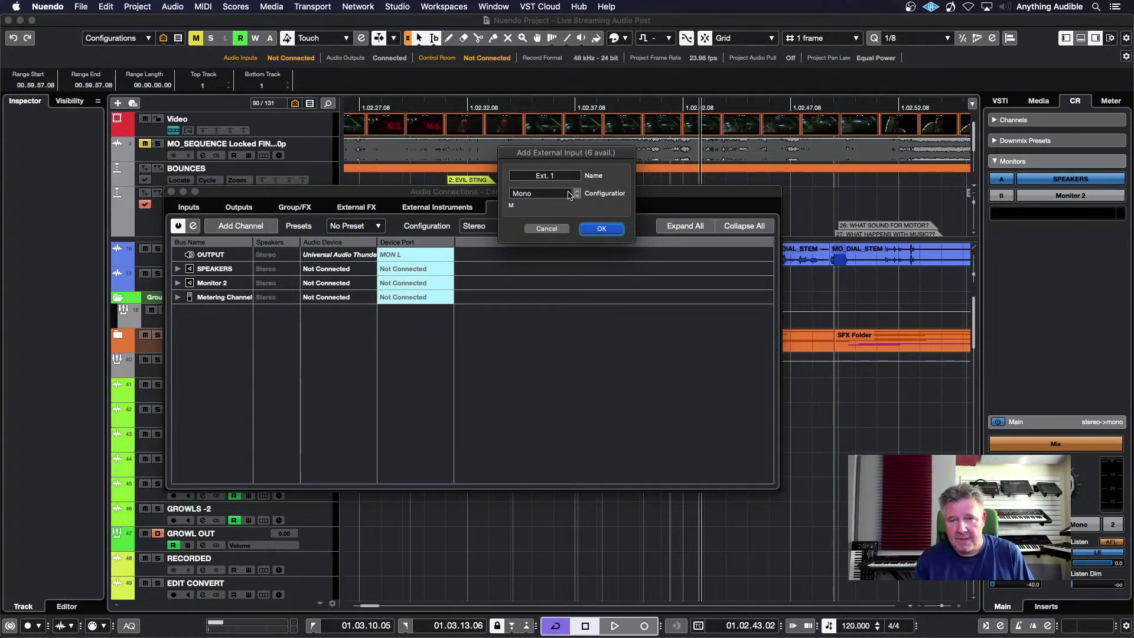
left_click(570, 195)
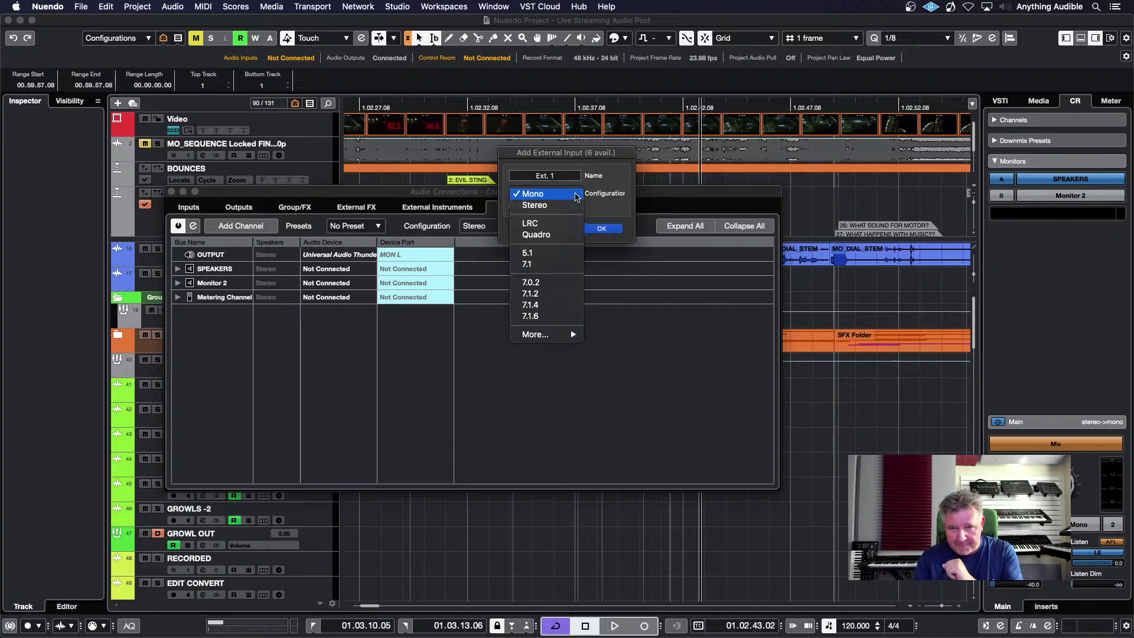
left_click(563, 205)
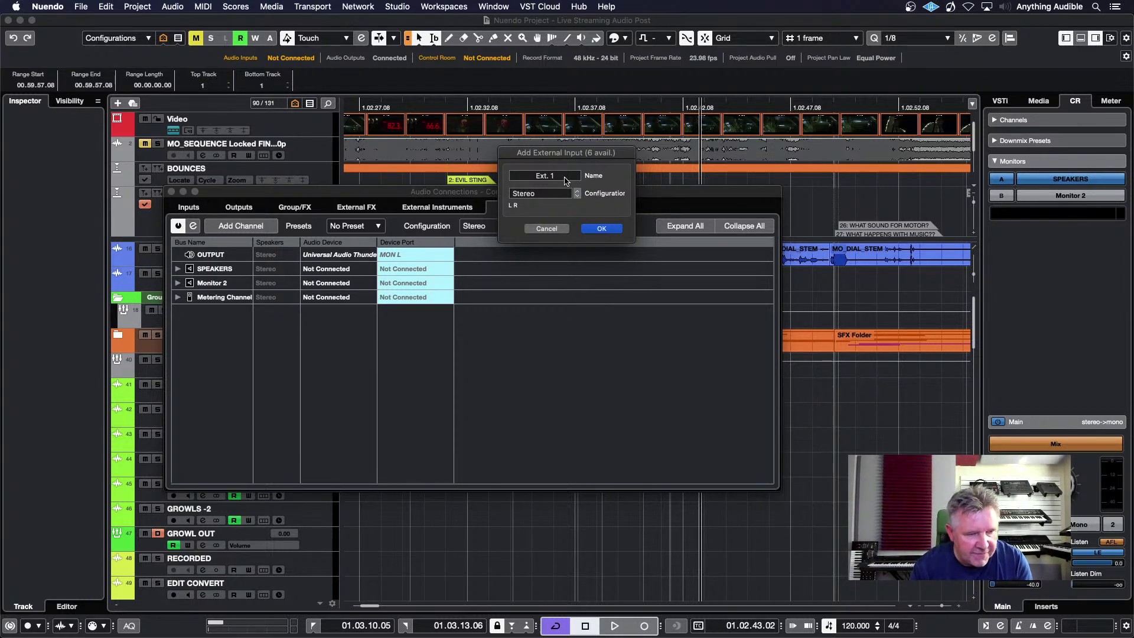
left_click(588, 229)
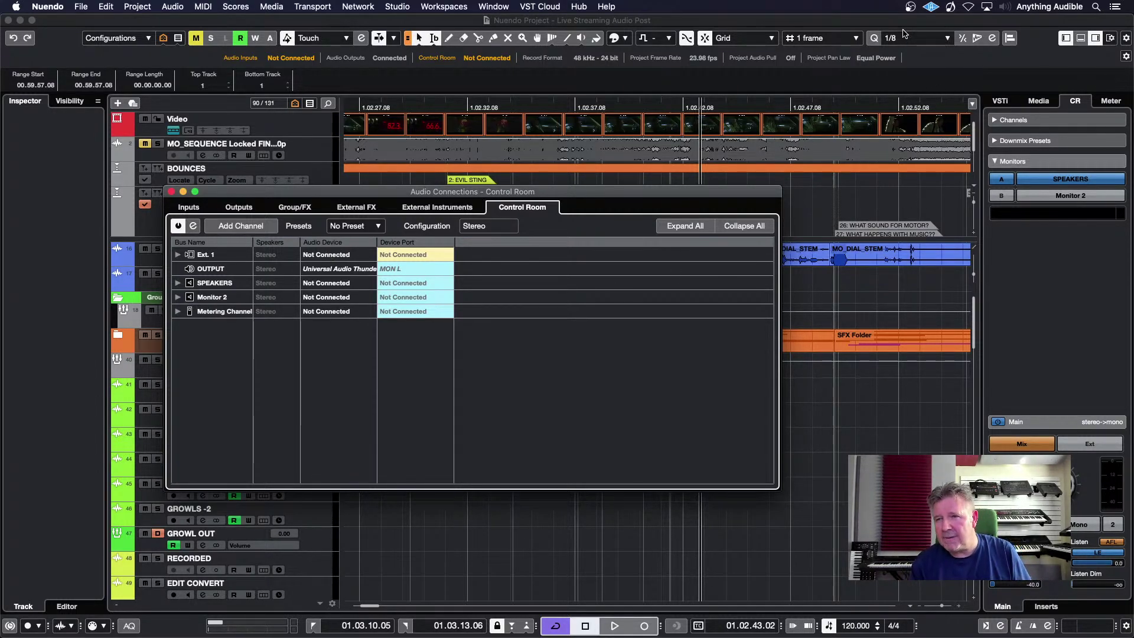
Step: Close Audio Connections, bring up MixConsole 2 and enlarge the rack section above the faders
key("F4")
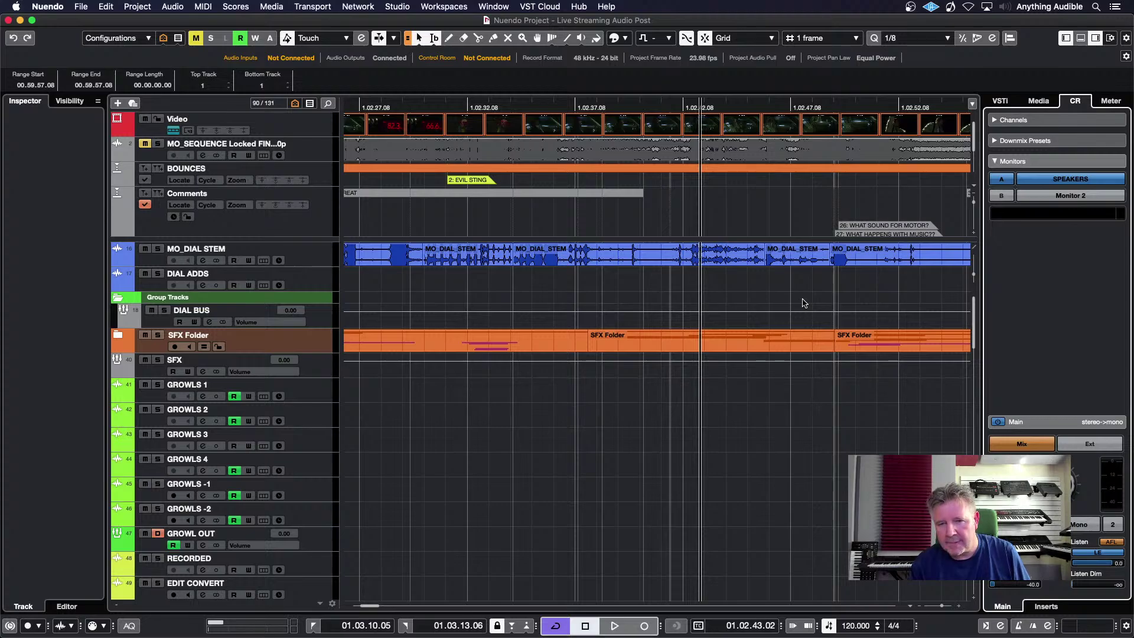
key("alt+F3")
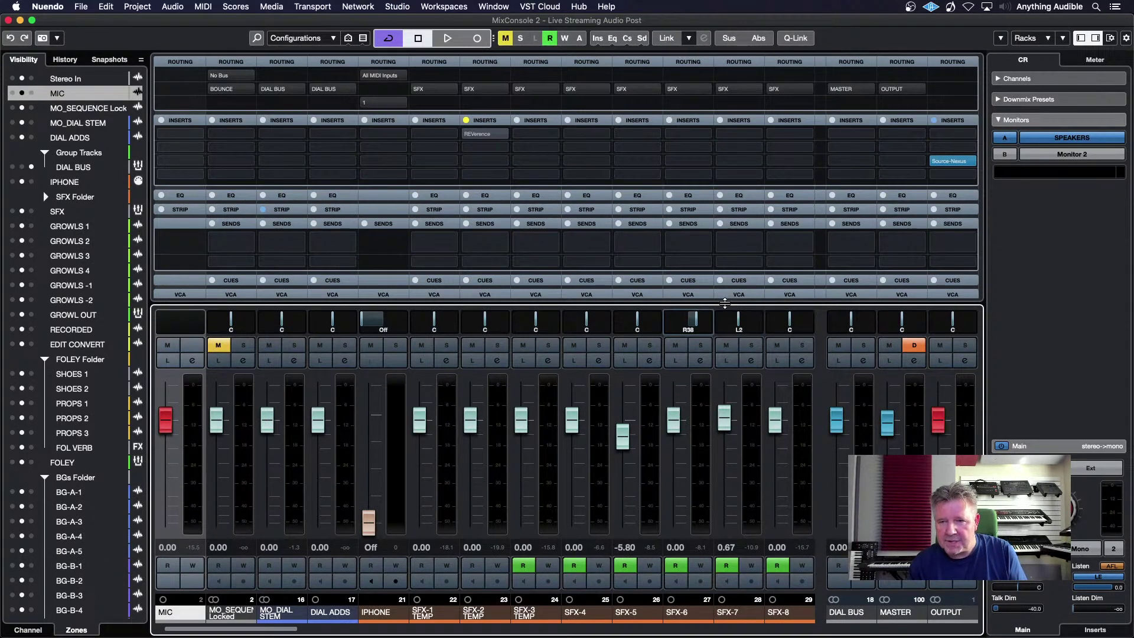
left_click(697, 283)
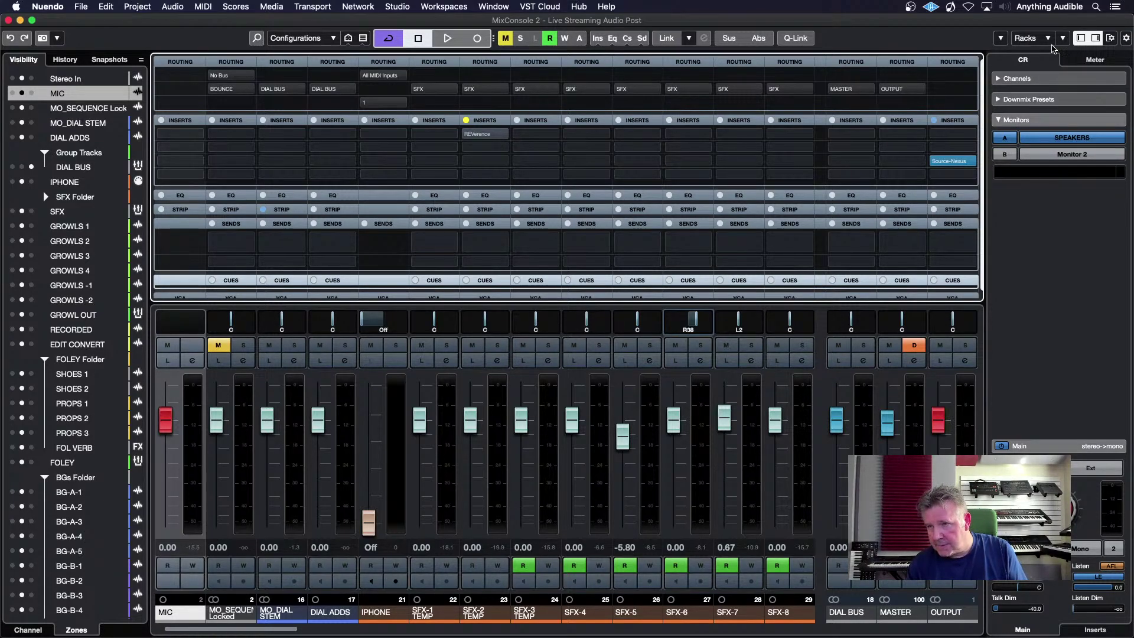
left_click(1048, 38)
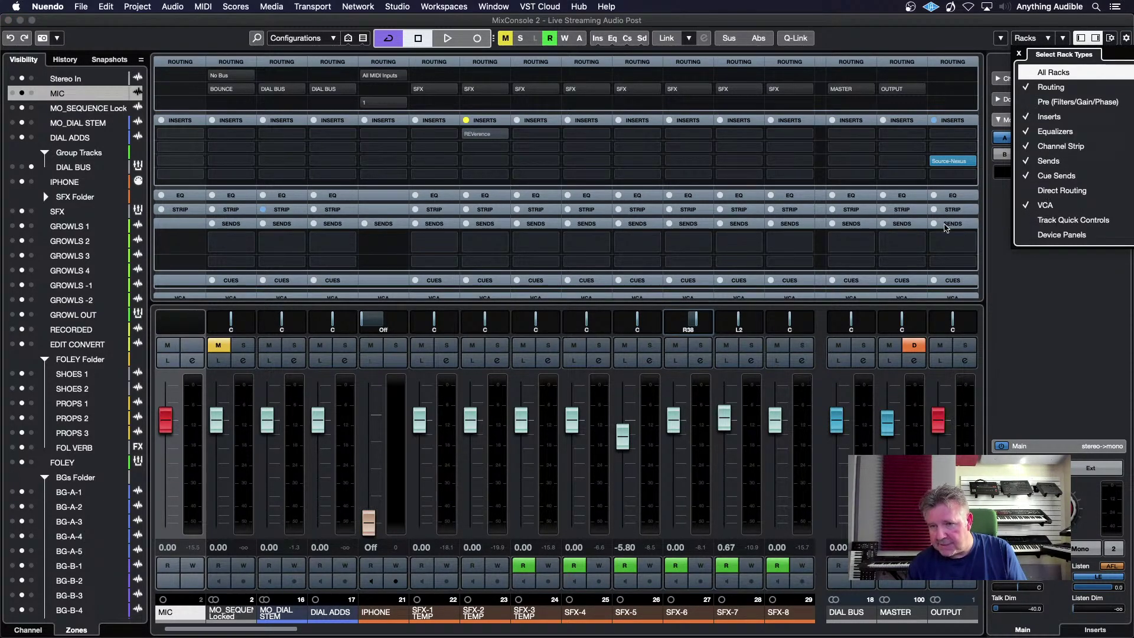
left_click(648, 287)
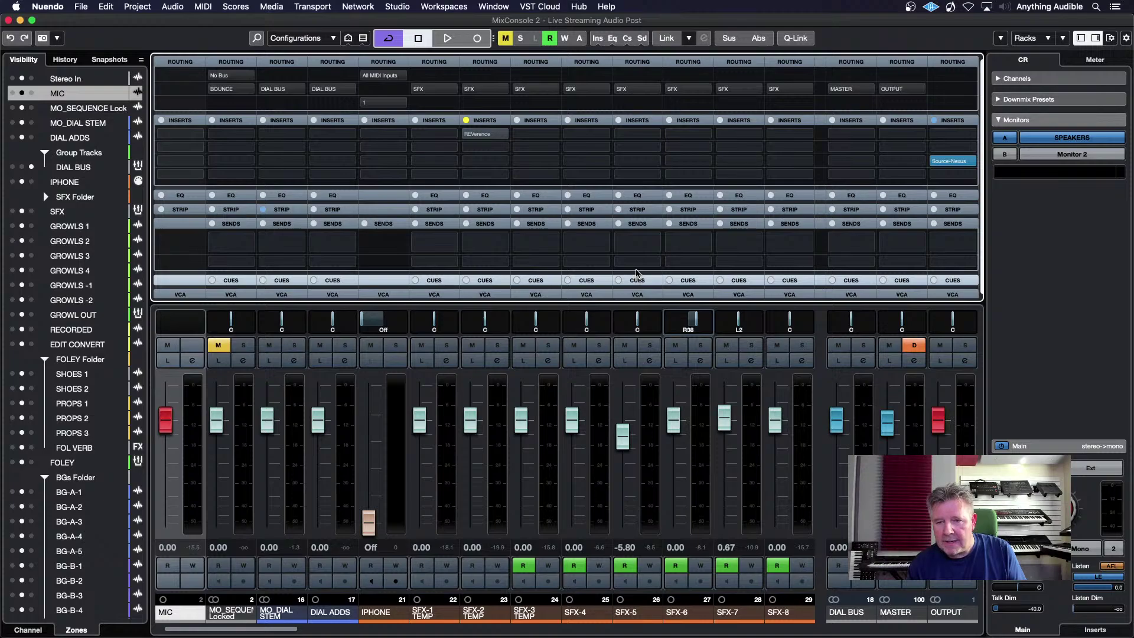
left_click_drag(639, 303, 644, 365)
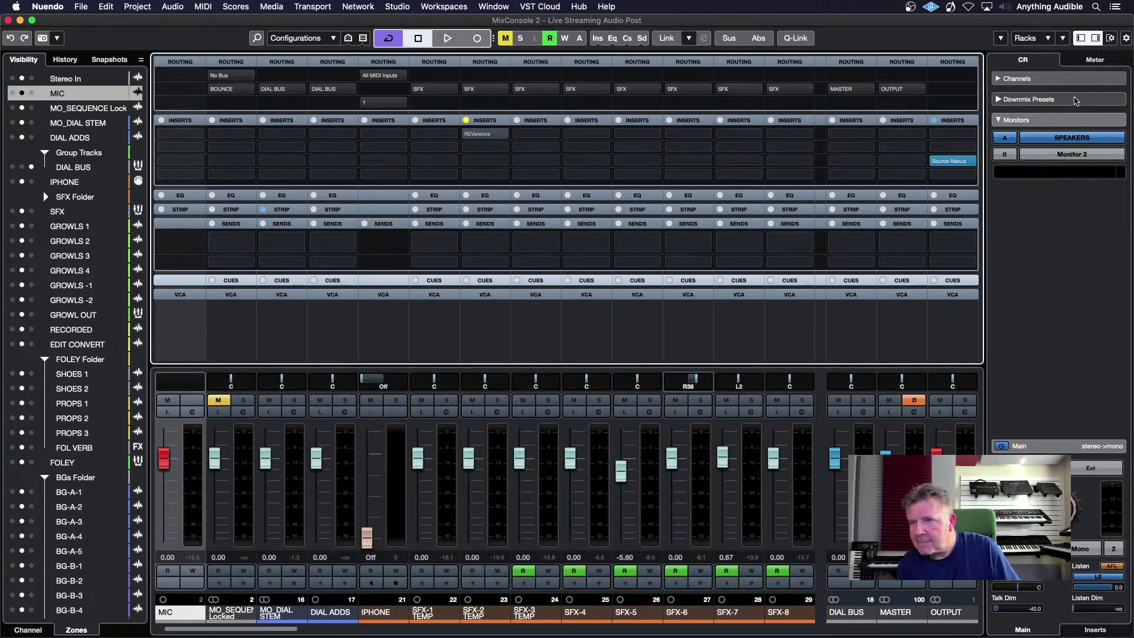
Step: Examine the mixer's rack display options and selectable rack types, and return to the project window
left_click(1063, 39)
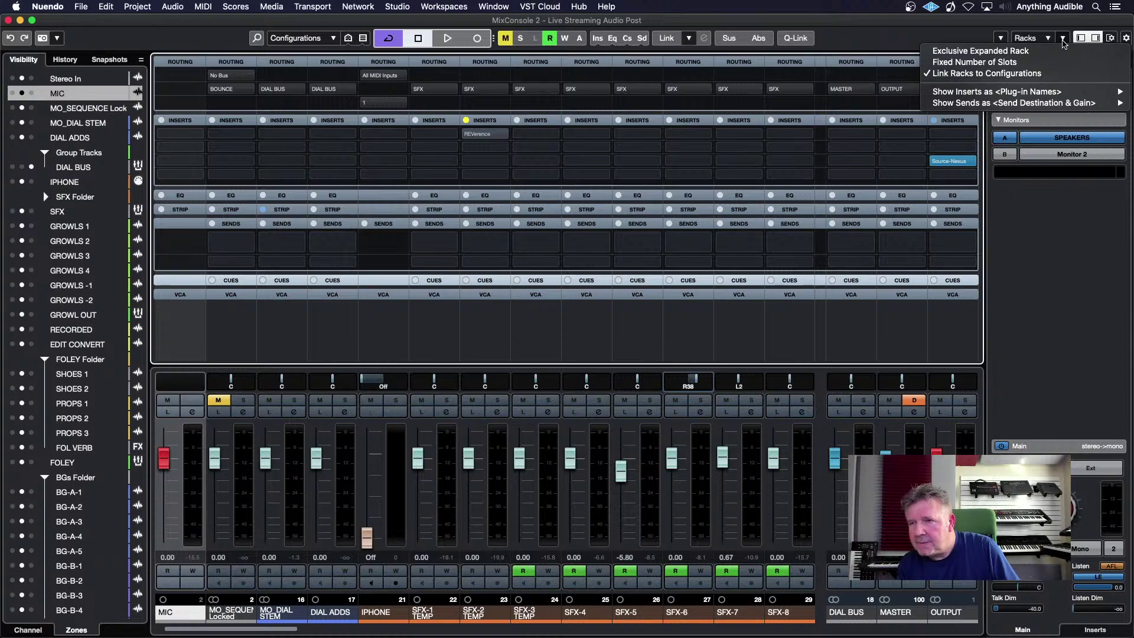
left_click(1049, 38)
left_click(1049, 39)
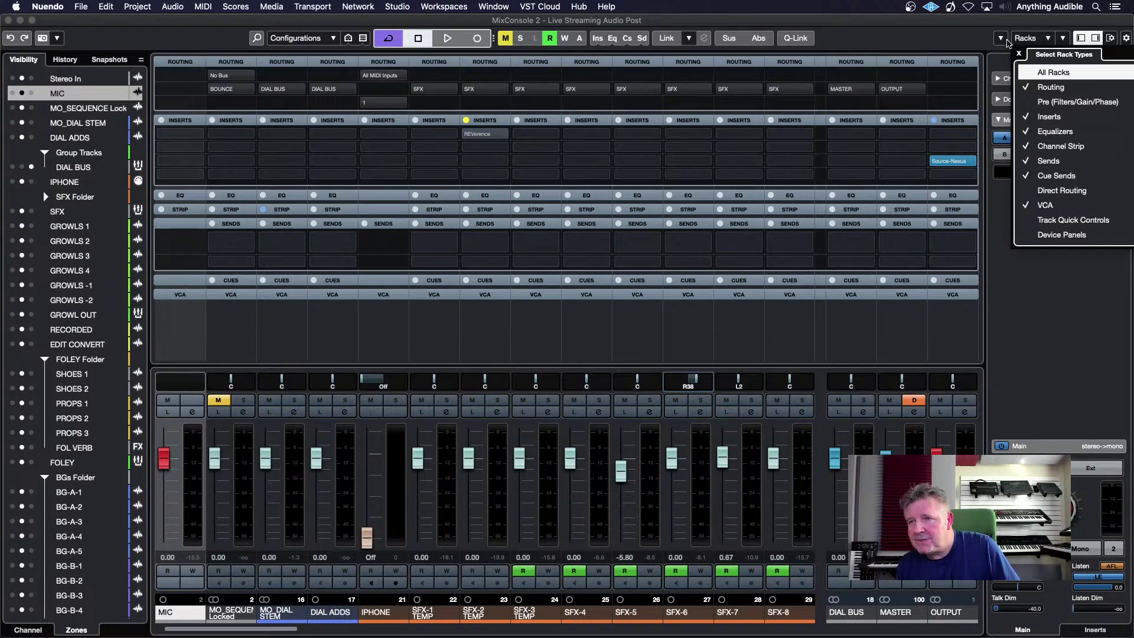
left_click(1002, 39)
left_click(1003, 39)
left_click(982, 37)
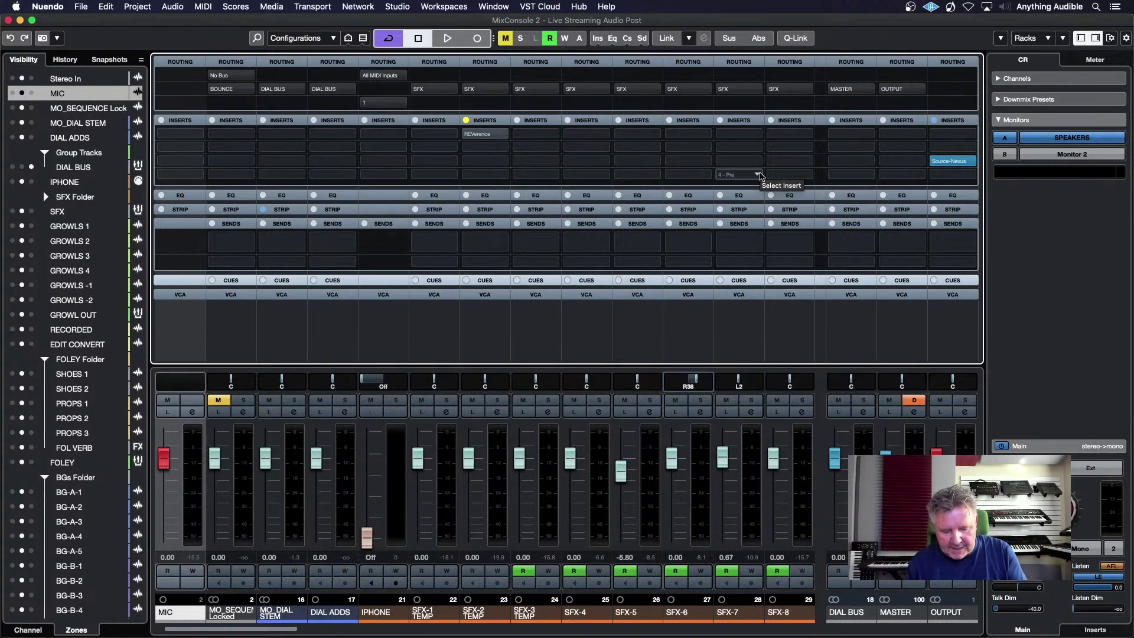
key("F3")
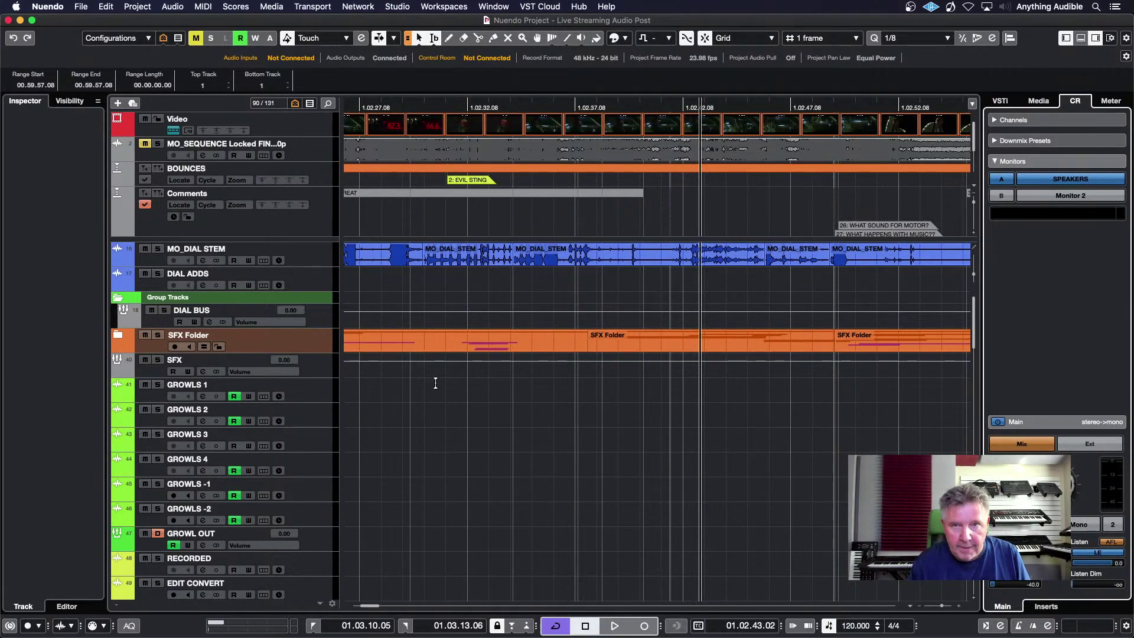
Step: Reopen Audio Connections and view the left and right device ports of the Ext. 1 channel
left_click(399, 8)
left_click(428, 21)
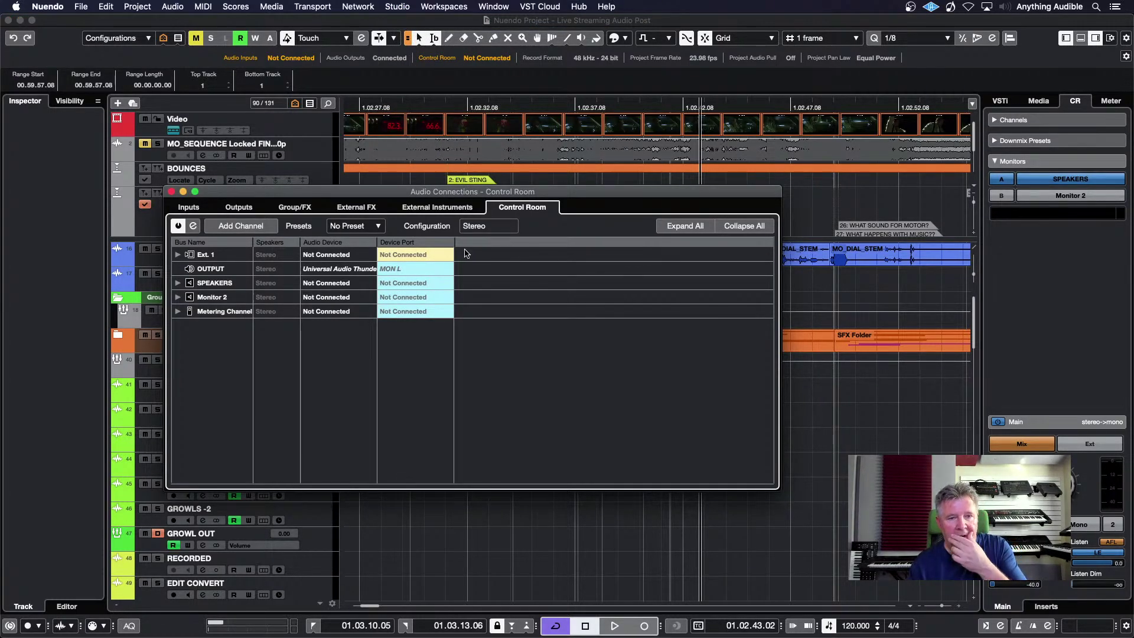
left_click(177, 255)
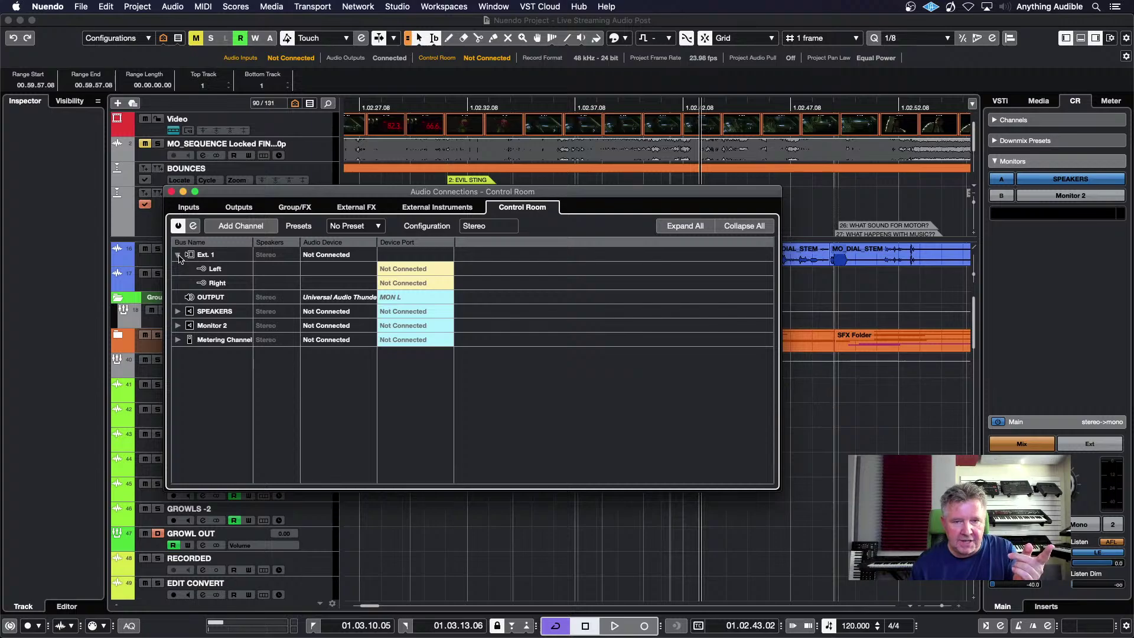
left_click(177, 254)
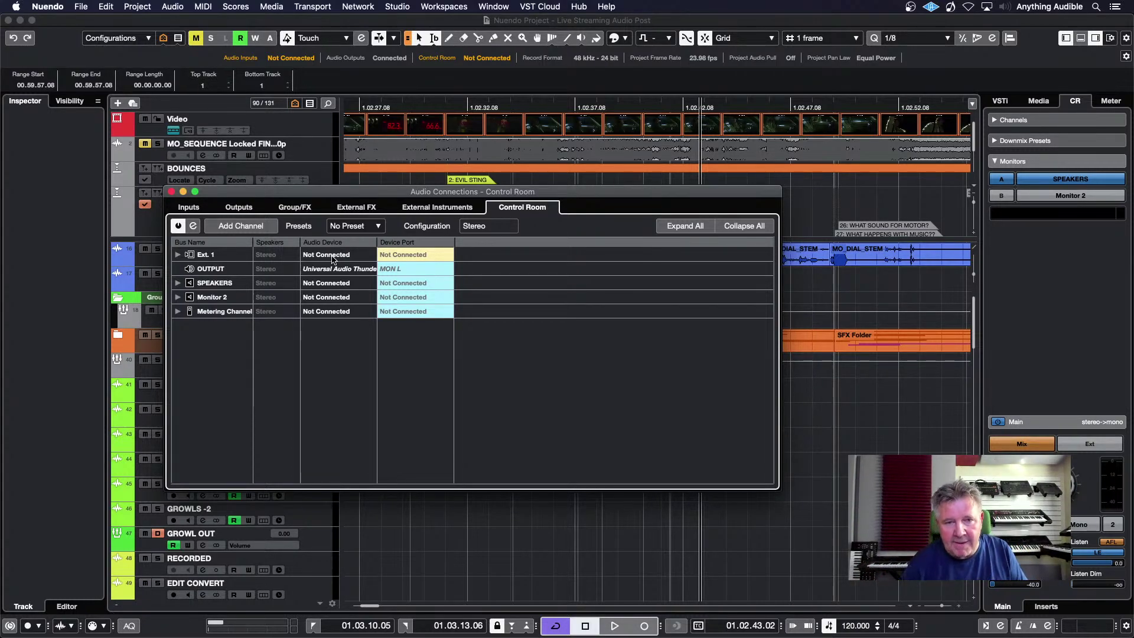
Step: Add a talkback channel to the Control Room connections and close Audio Connections
left_click(257, 230)
left_click(296, 250)
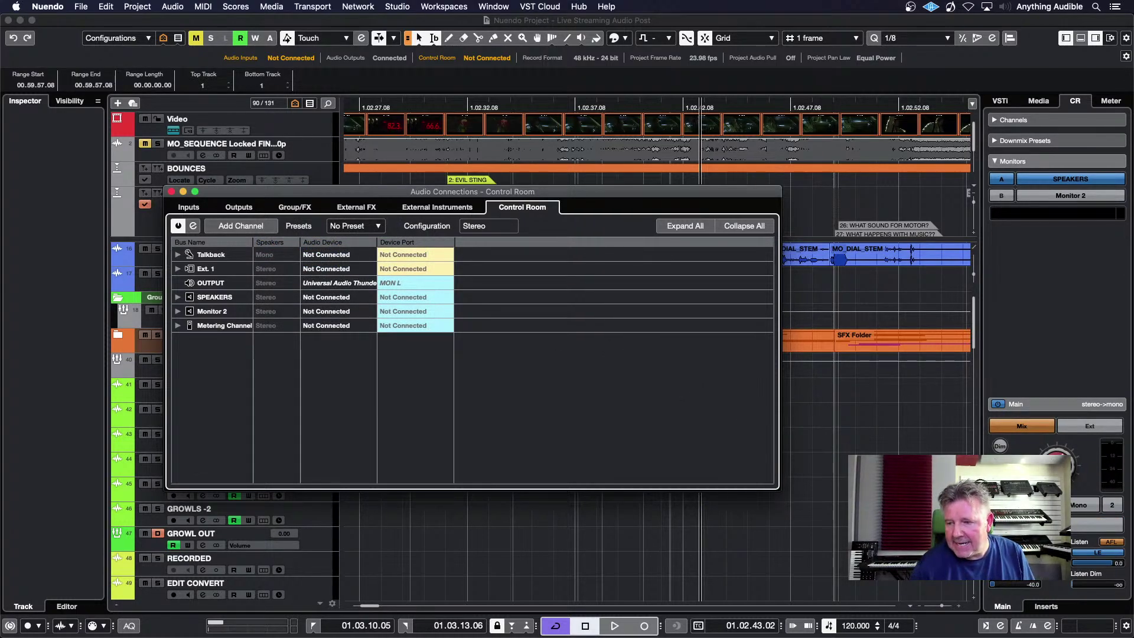
key("F4")
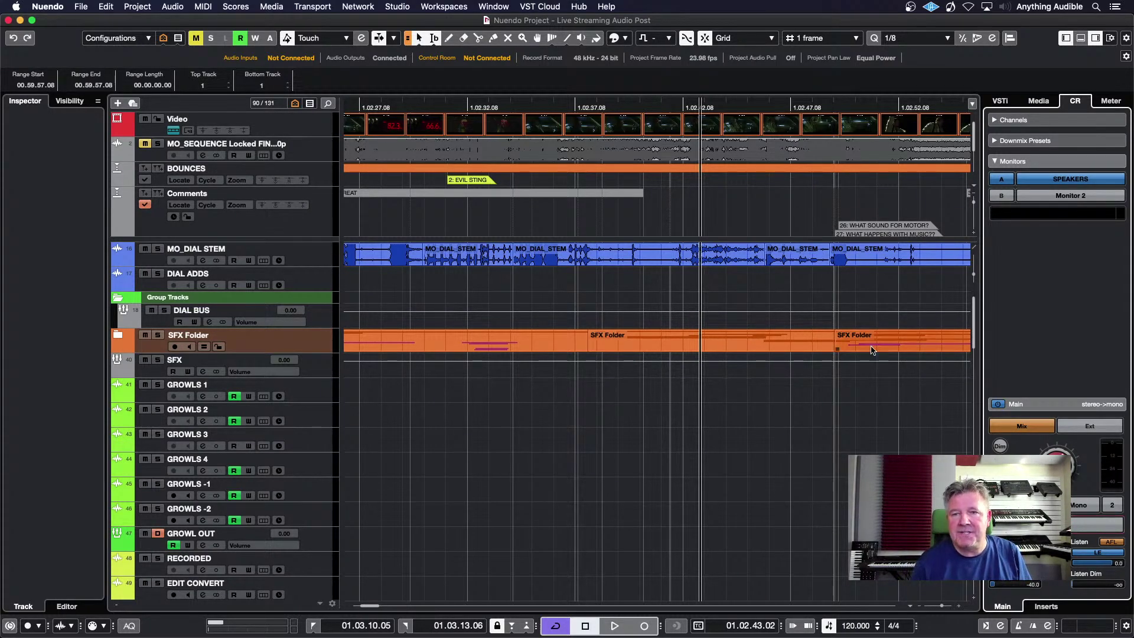
Step: Connect the Control Room Talkback channel to Universal Audio Thunderbolt, look over its mono port choices and close Audio Connections
left_click(405, 12)
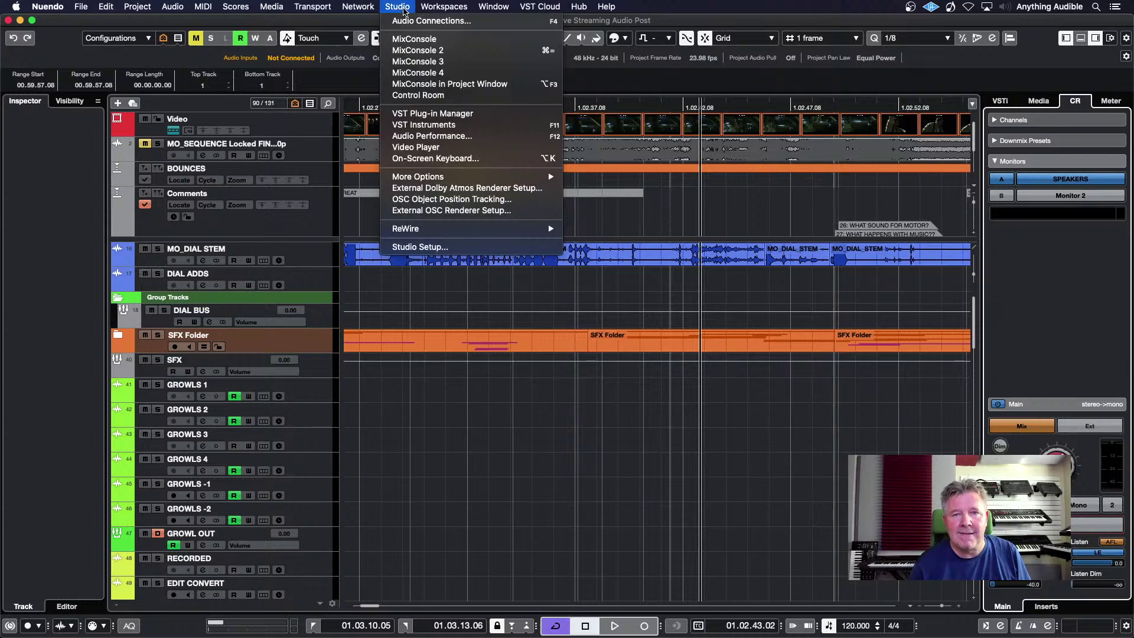
left_click(409, 23)
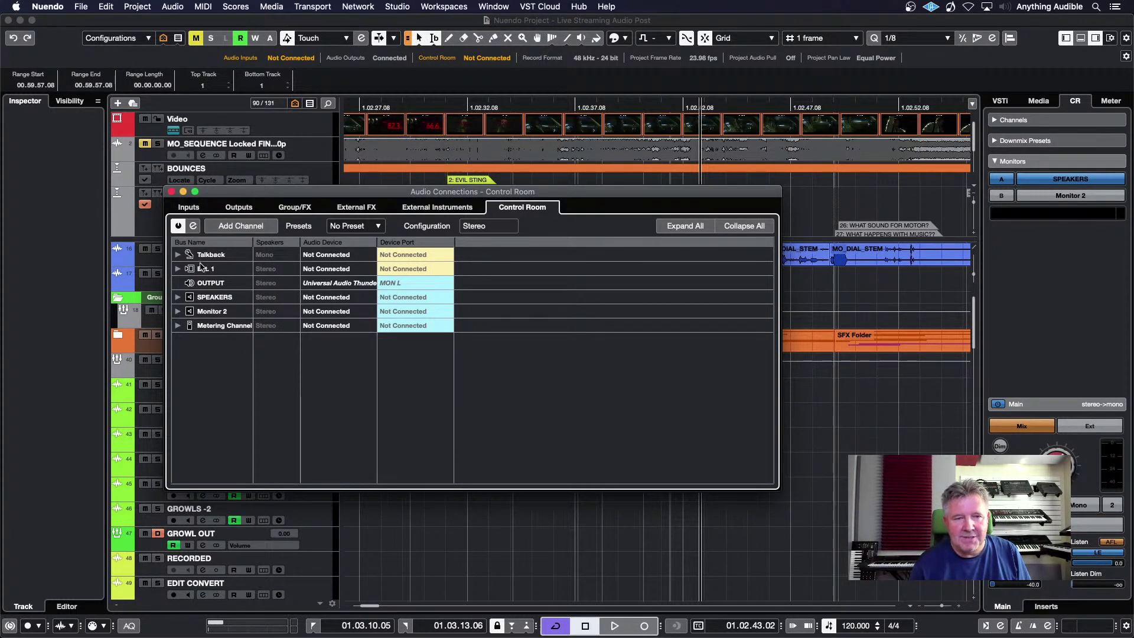
left_click(177, 255)
left_click(330, 260)
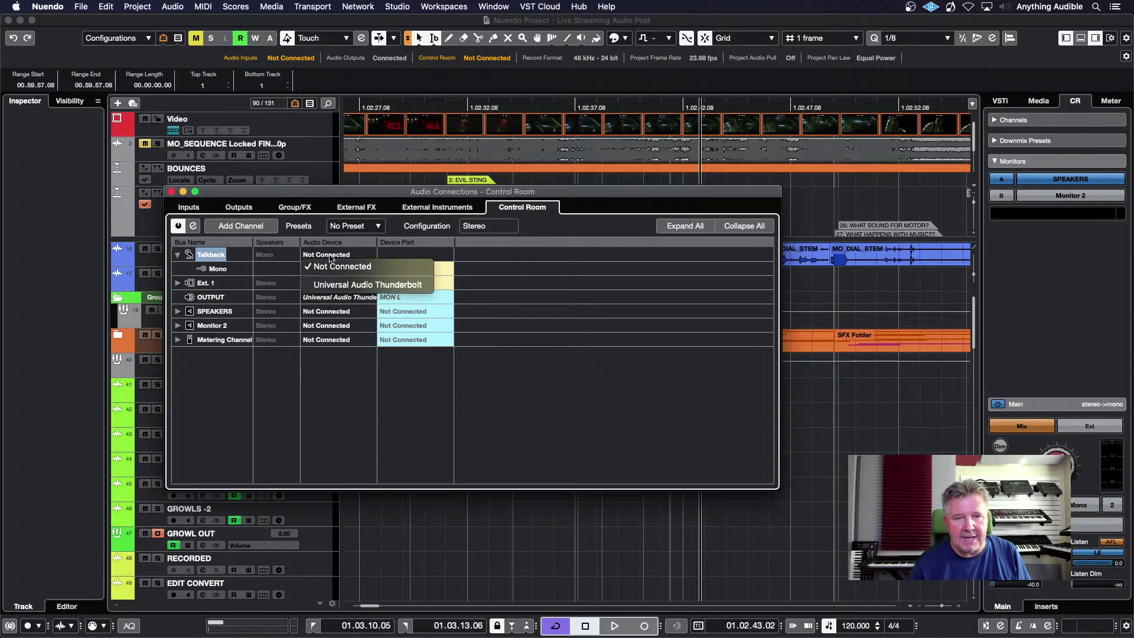
left_click(336, 282)
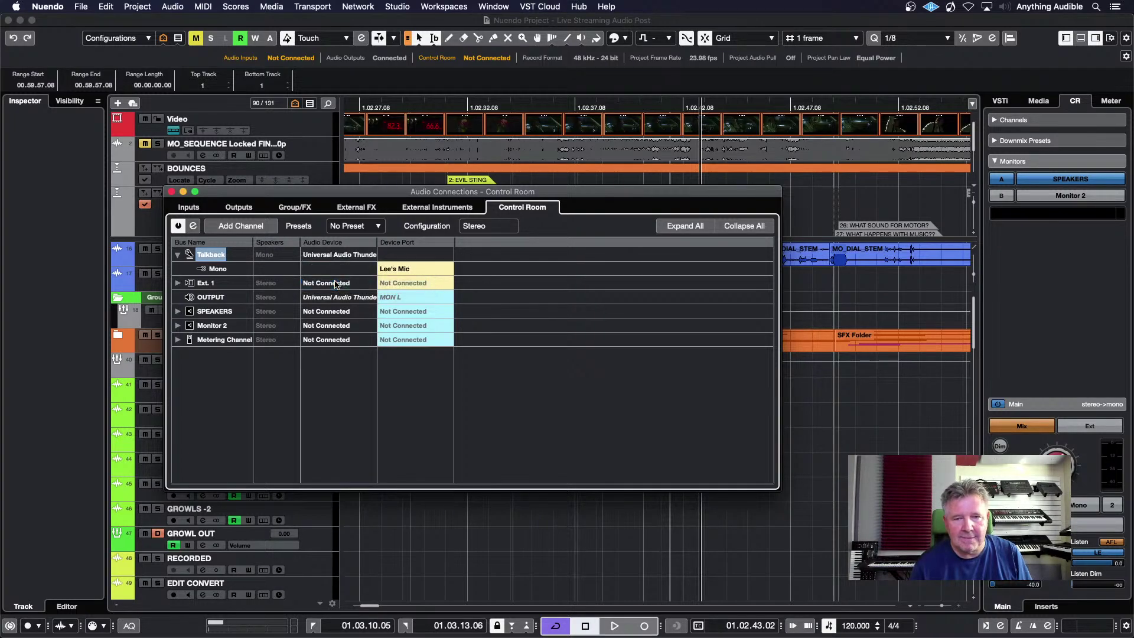
left_click(392, 271)
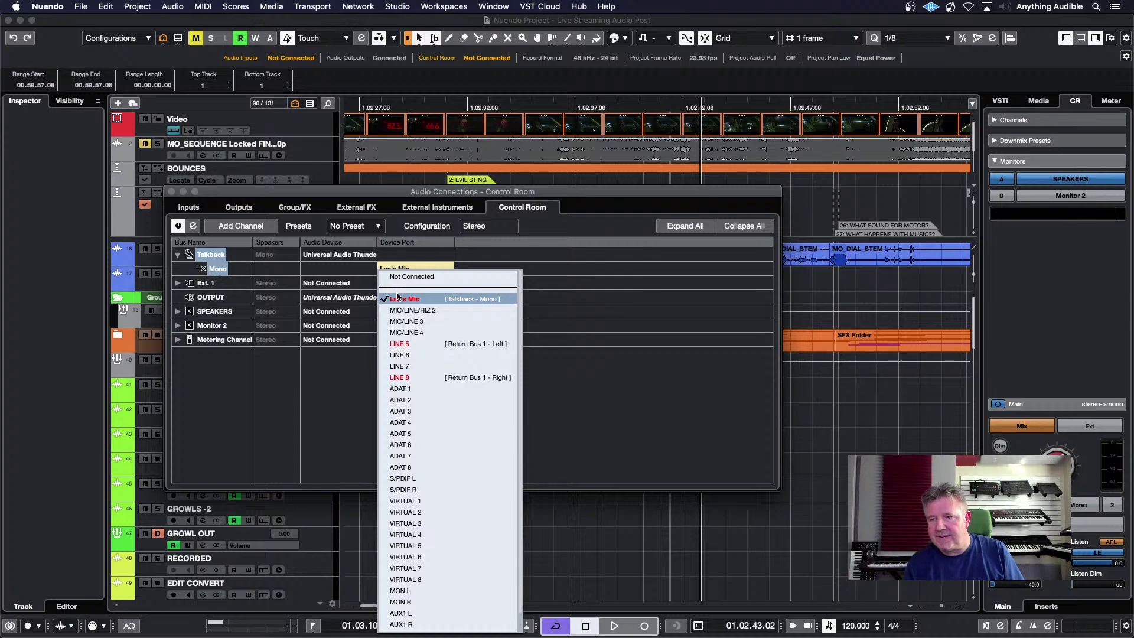
left_click(486, 197)
key("F4")
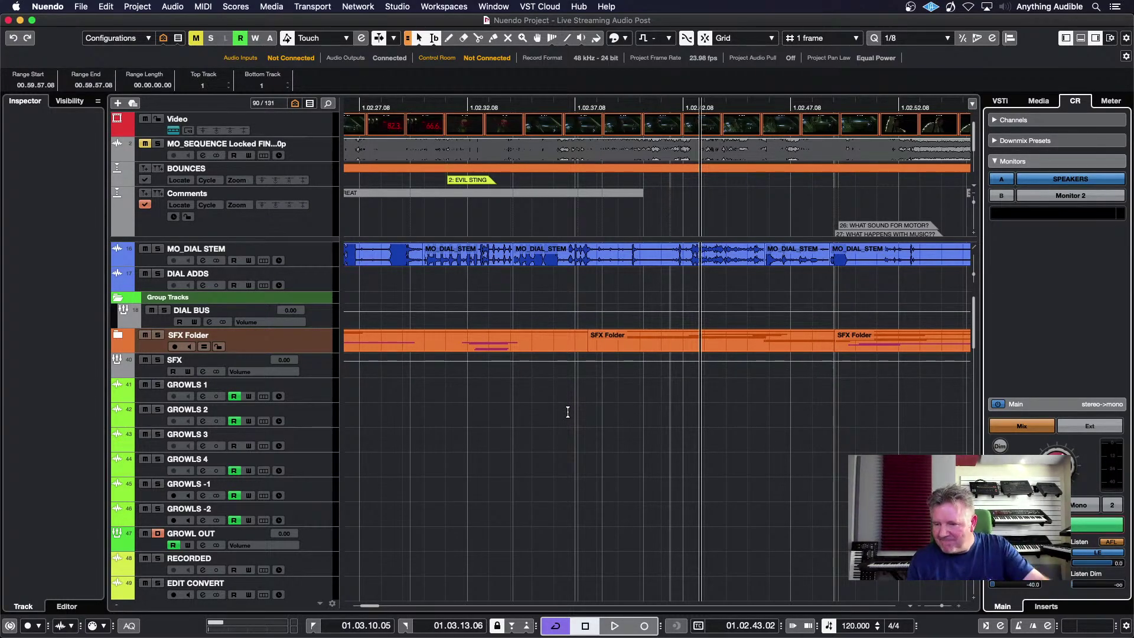
Step: Reopen Audio Connections, try MIC/LINE/HIZ 2 as the Talkback mono port, set it to MIC/LINE 3 and close Audio Connections
left_click(397, 6)
left_click(413, 18)
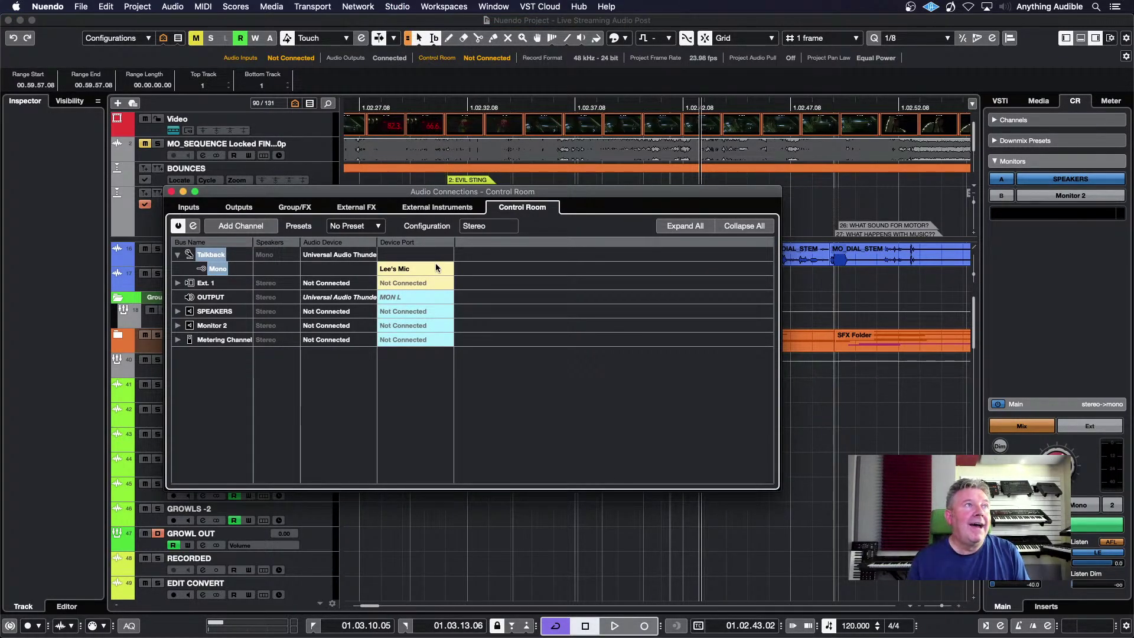
left_click(417, 267)
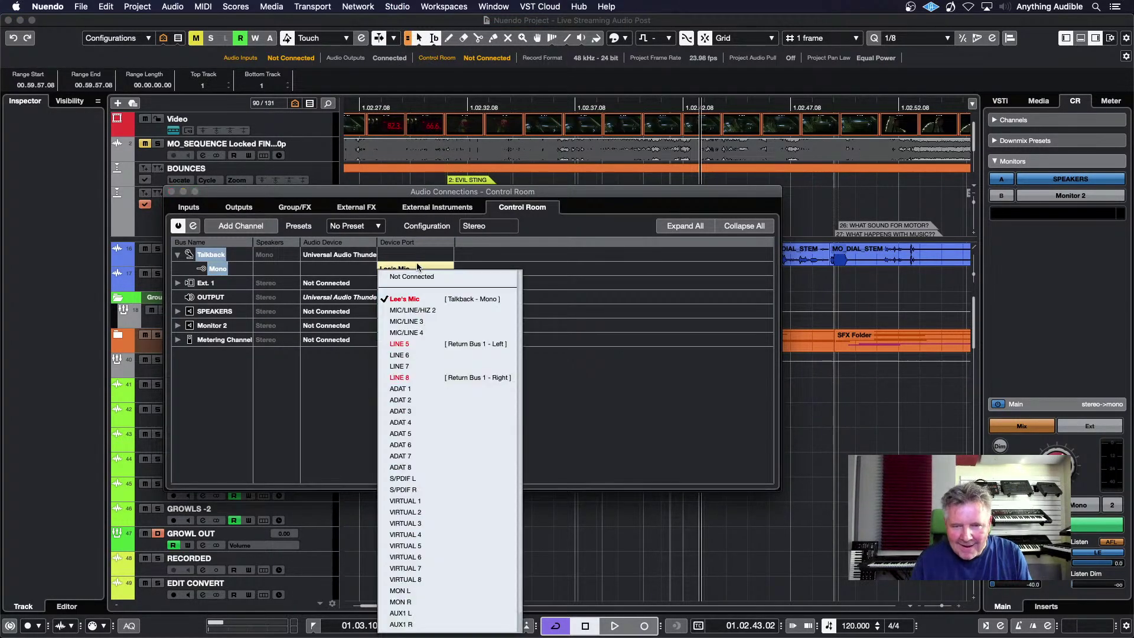
left_click(427, 311)
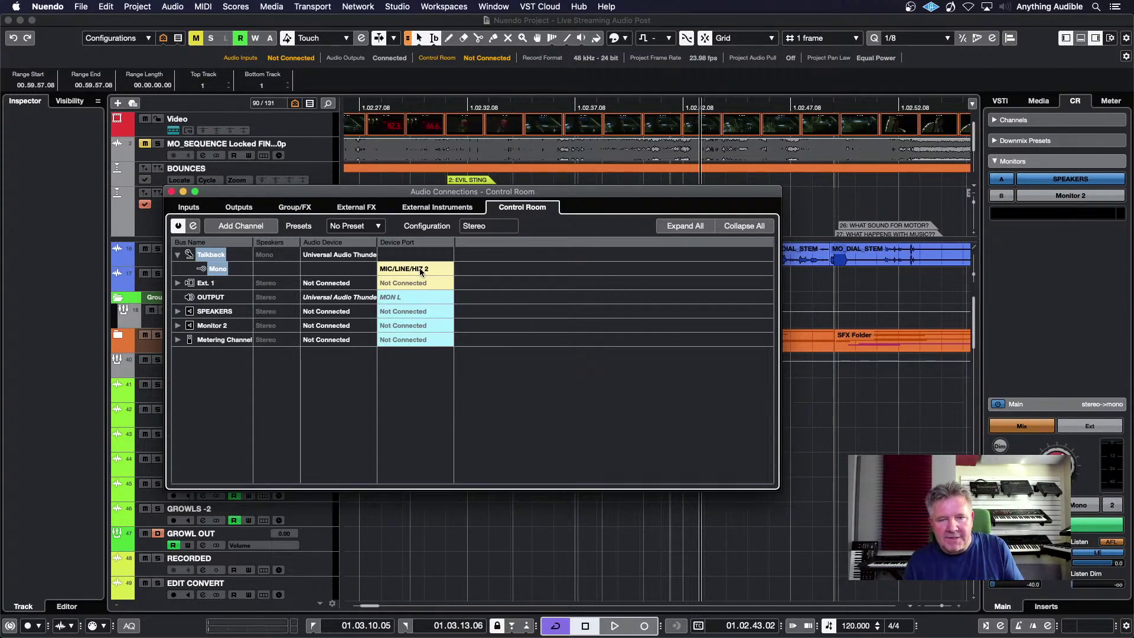
left_click(421, 270)
left_click(422, 317)
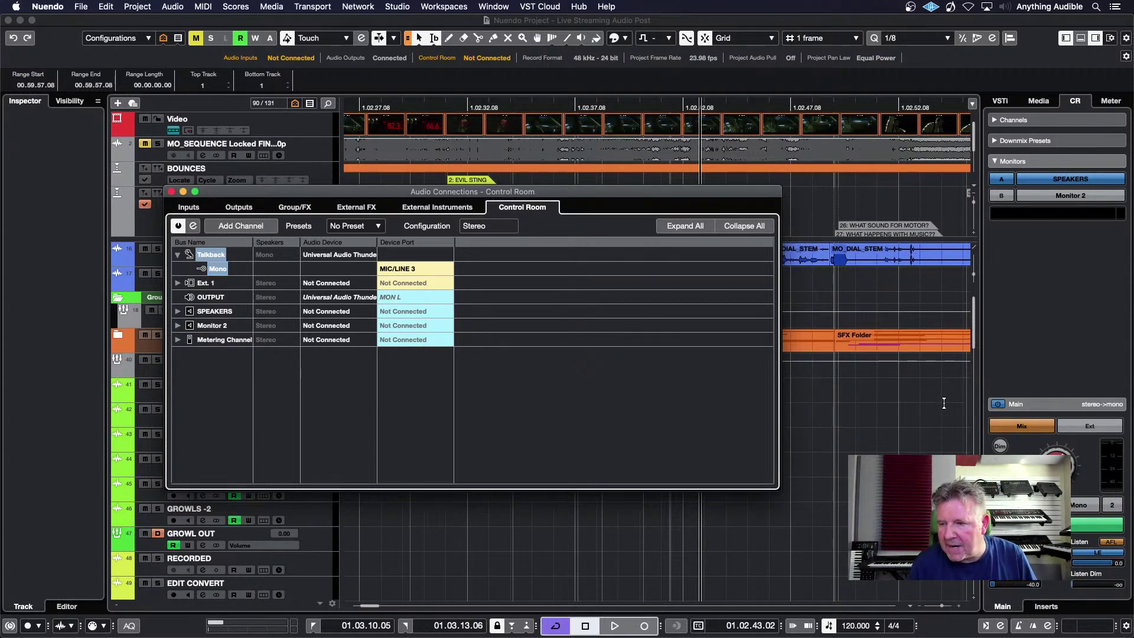
key("F4")
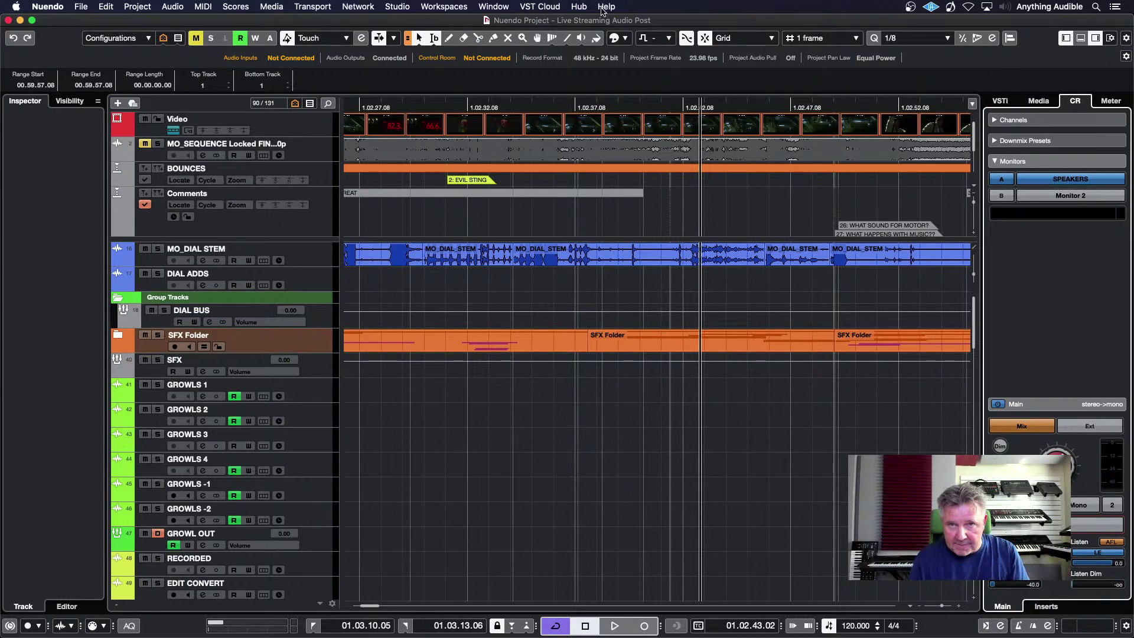
Step: Reopen Audio Connections to review the Talkback channel's port assignment, and return to the project window
left_click(407, 7)
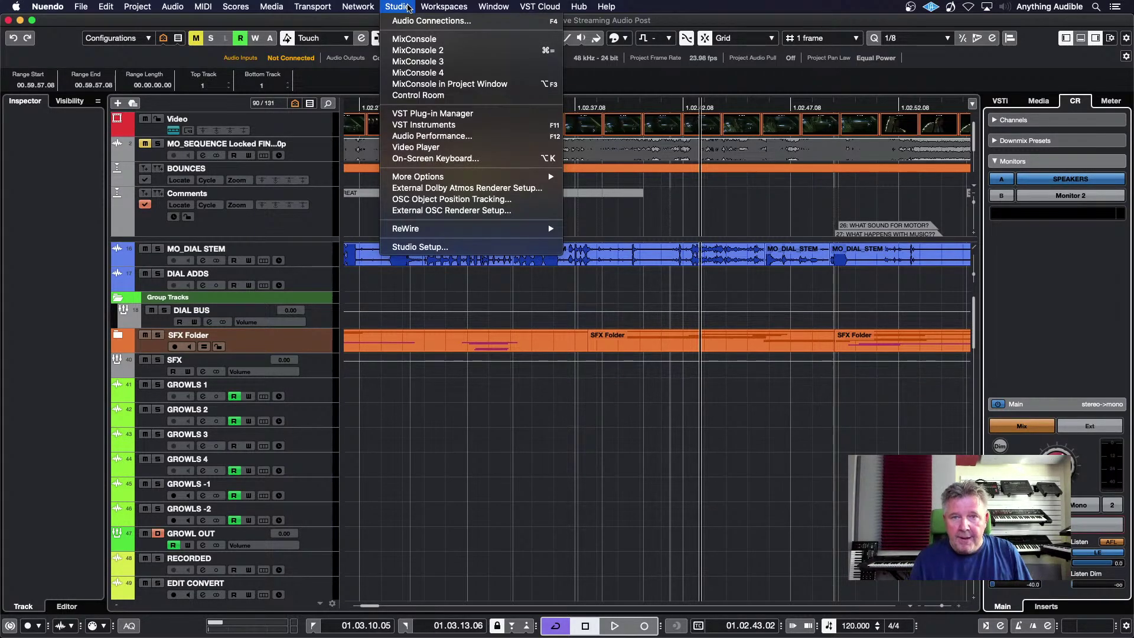
left_click(409, 22)
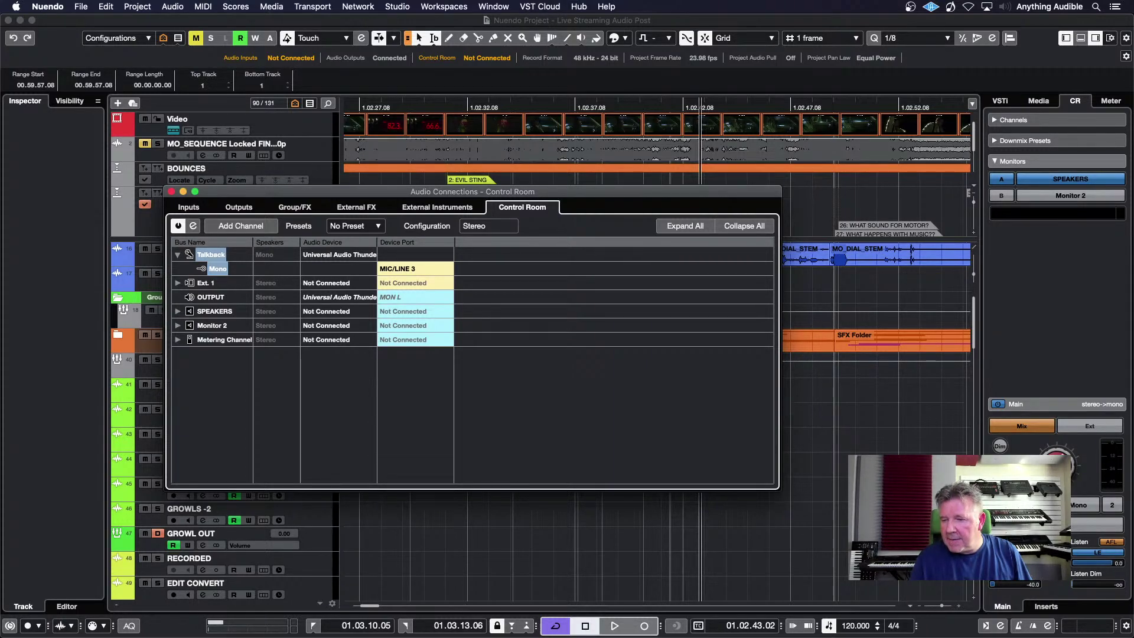
left_click(1004, 505)
left_click(1004, 505)
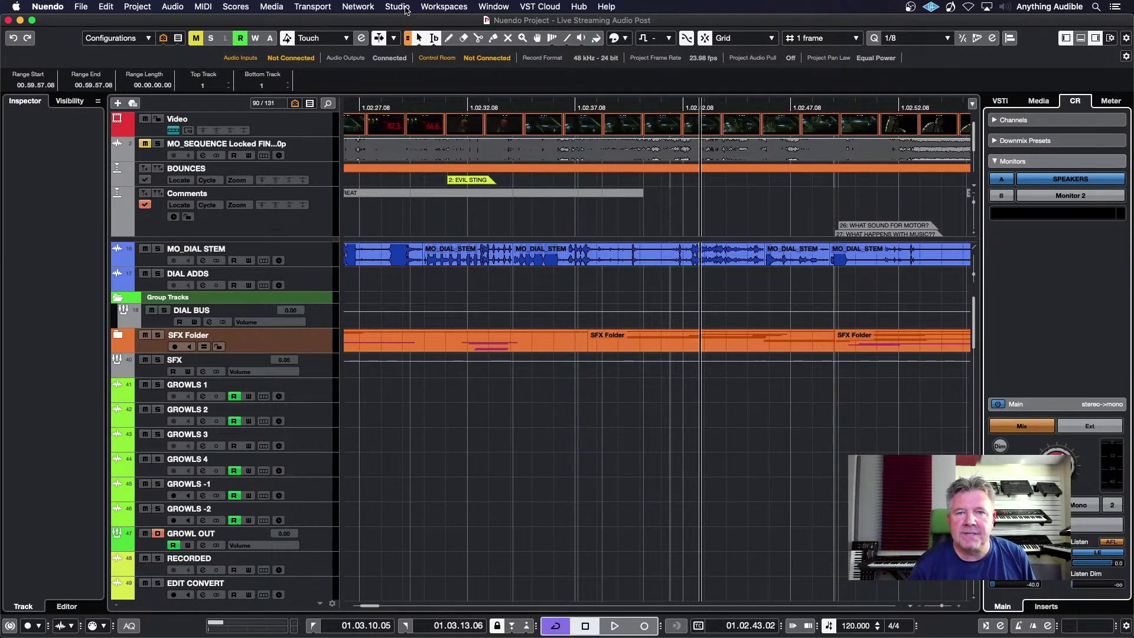
Step: Connect the Control Room SPEAKERS monitor to Universal Audio Thunderbolt and expand the port rows of SPEAKERS and Monitor 2
left_click(408, 8)
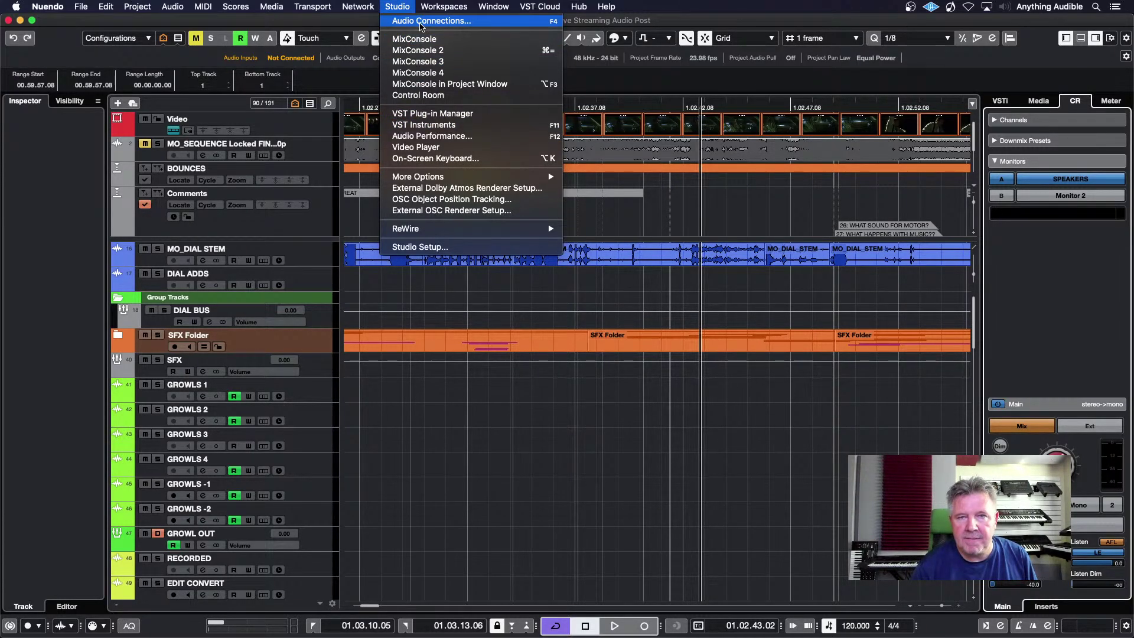
left_click(422, 21)
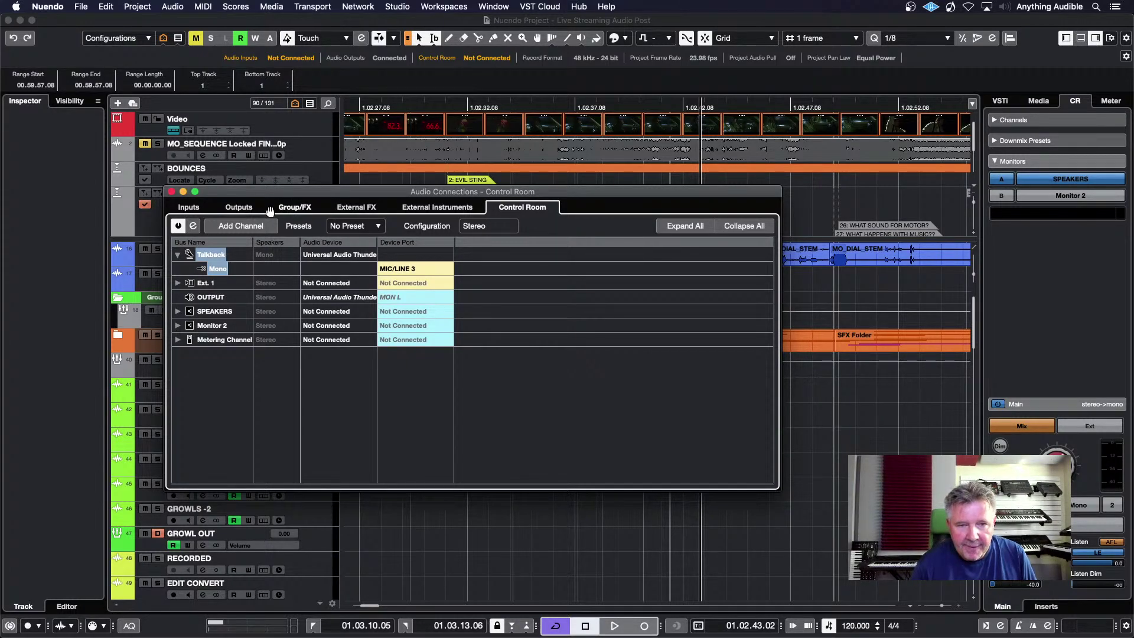
left_click(317, 312)
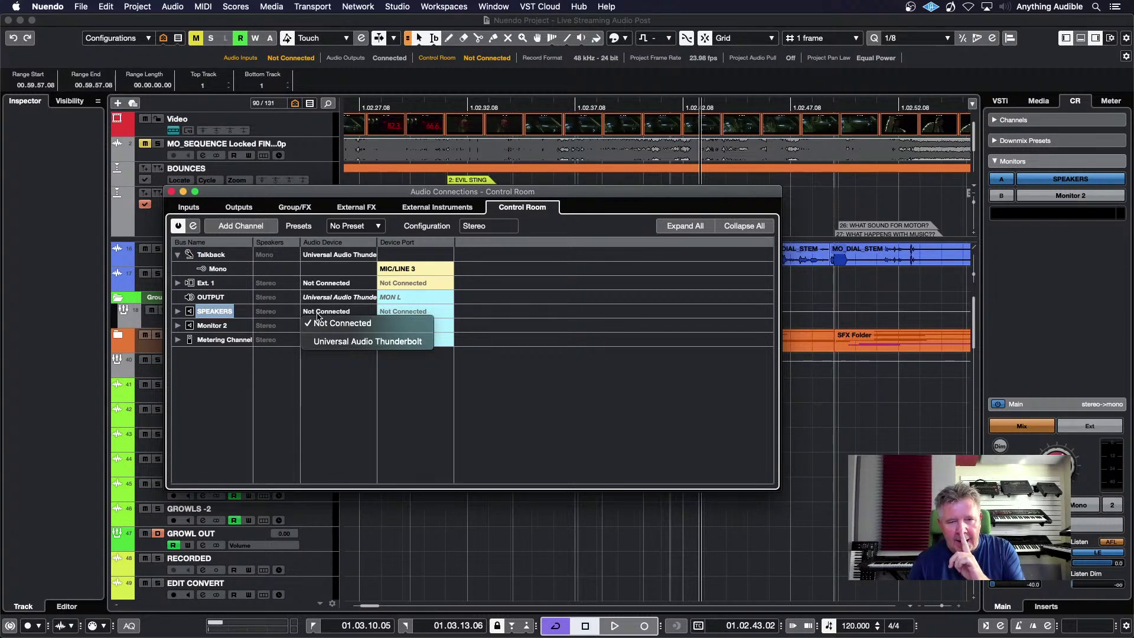
left_click(324, 342)
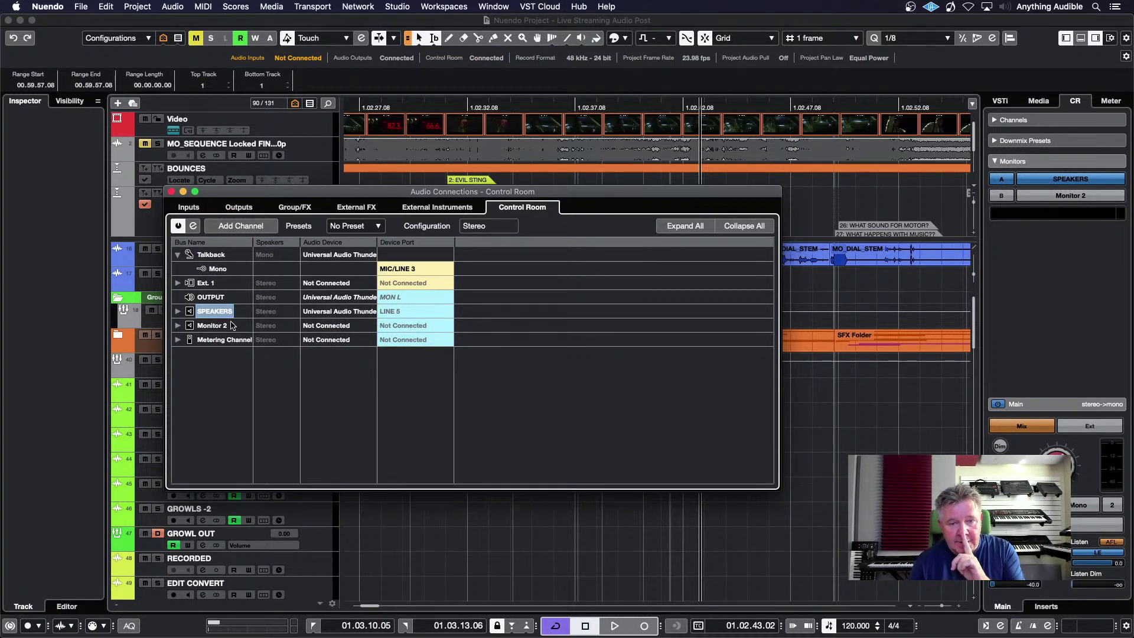
left_click(178, 312)
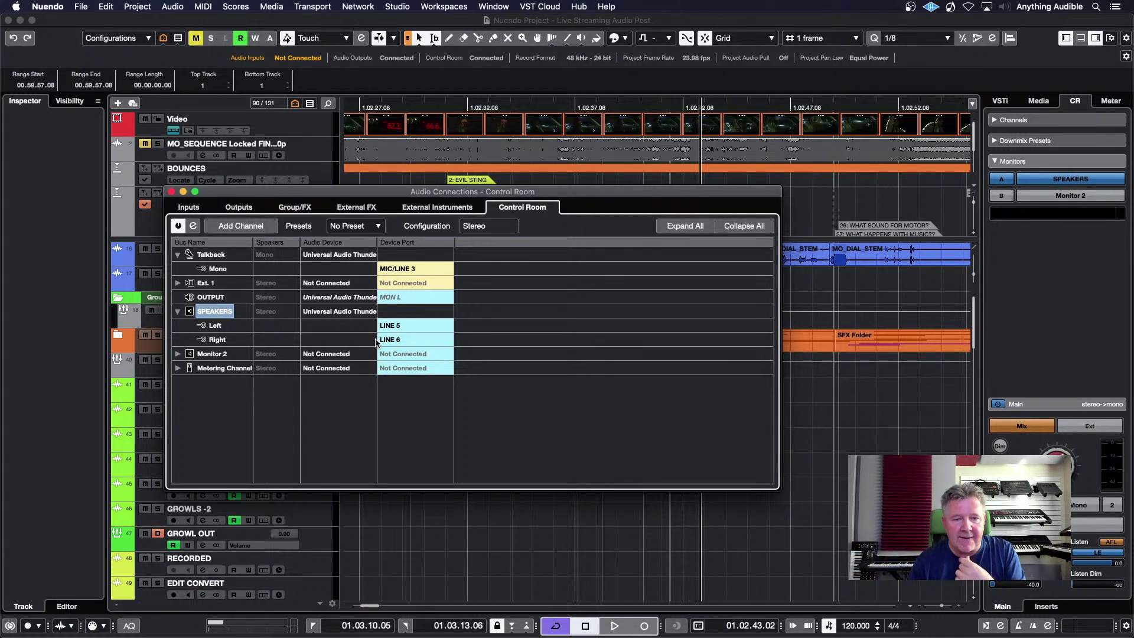
left_click(178, 353)
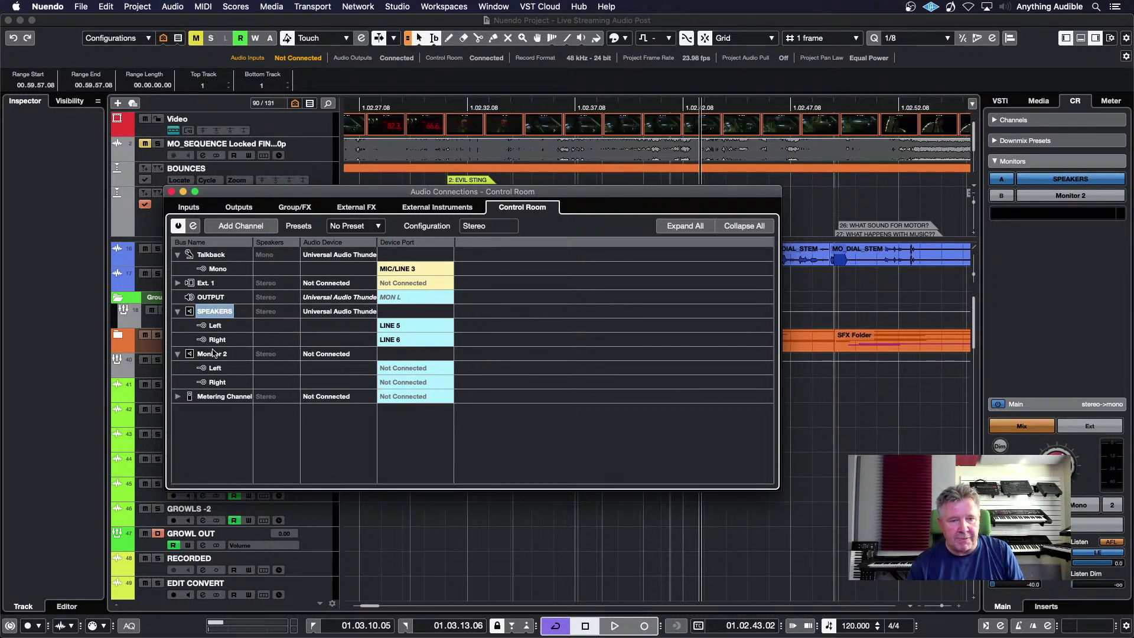
left_click(363, 313)
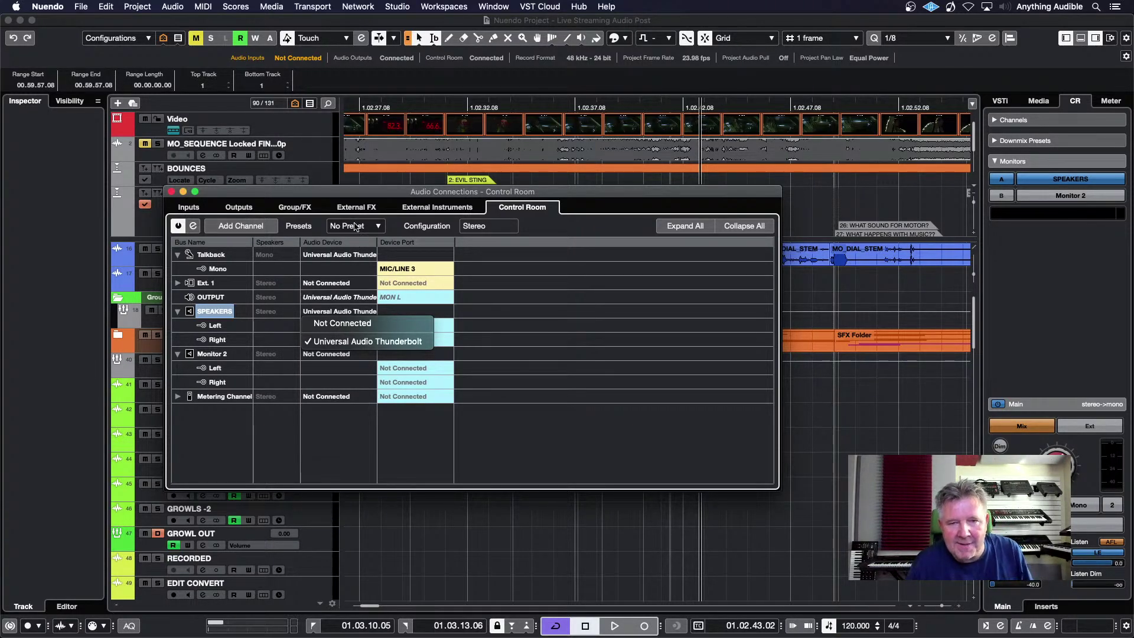
left_click(293, 195)
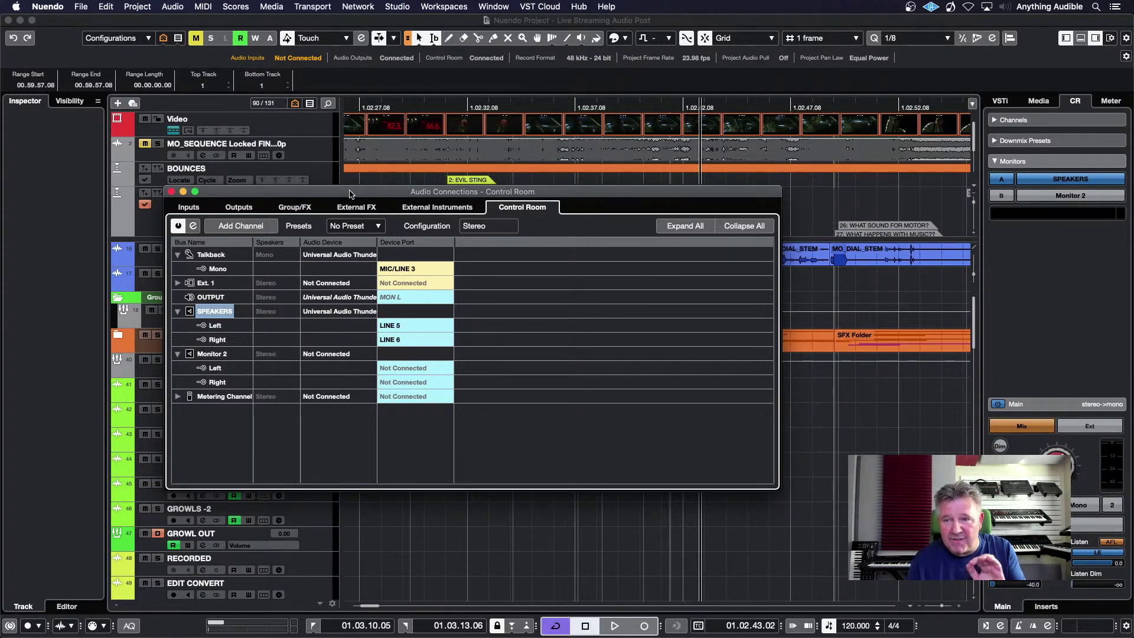
Step: Reposition Audio Connections and review the External Instruments, External FX, Group/FX and Outputs pages before returning to Control Room
left_click_drag(348, 190, 388, 219)
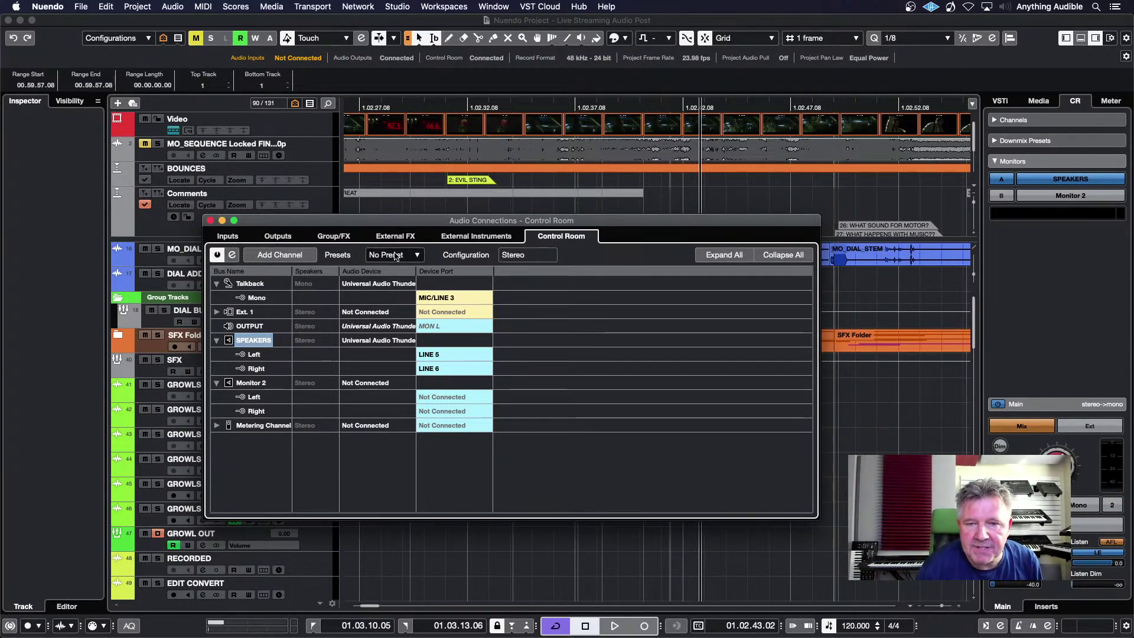
left_click(472, 237)
left_click(396, 236)
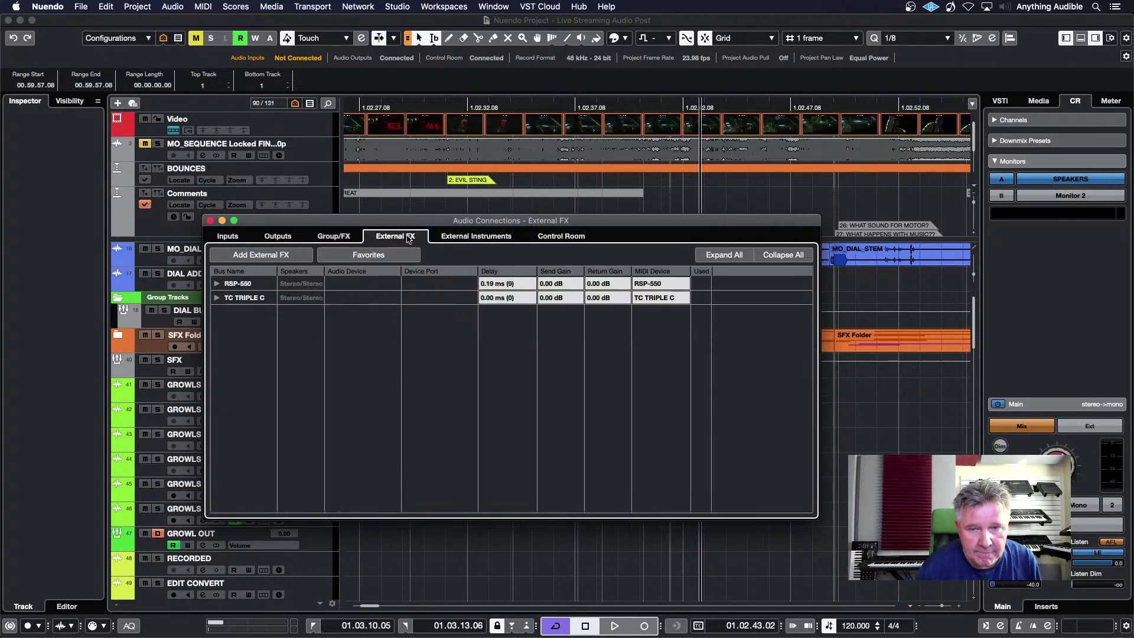
left_click(340, 238)
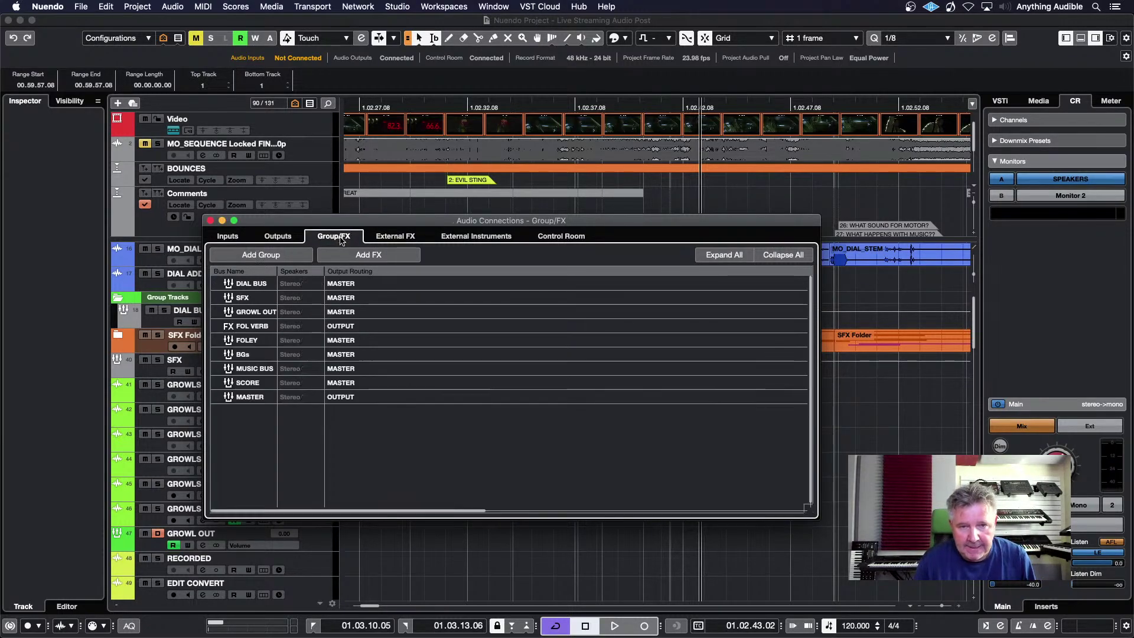
left_click(290, 238)
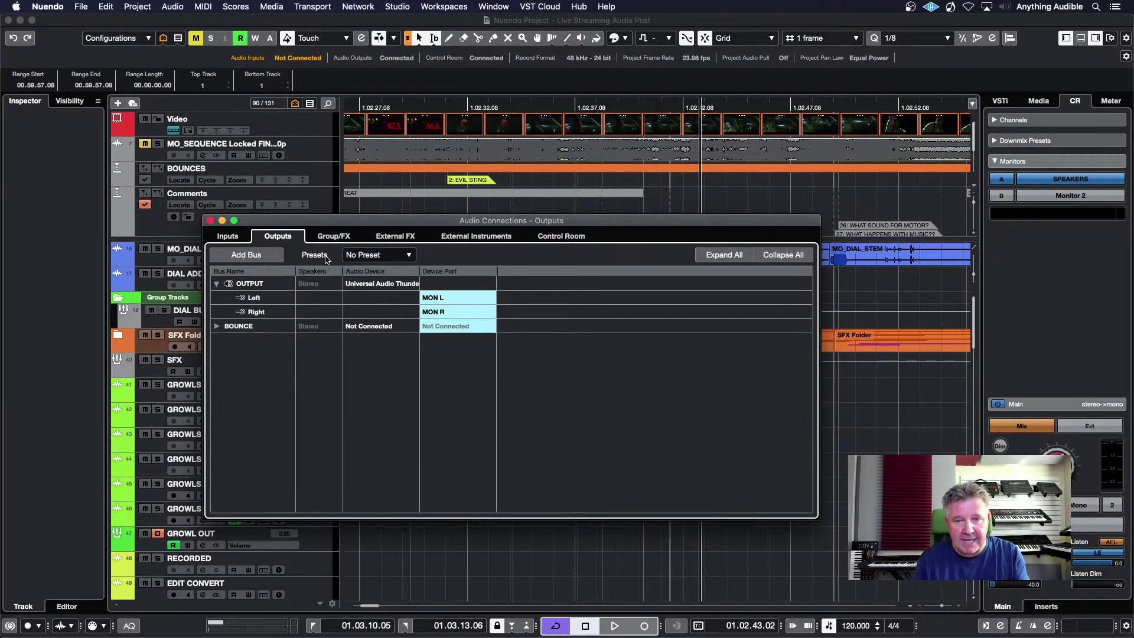
left_click(547, 237)
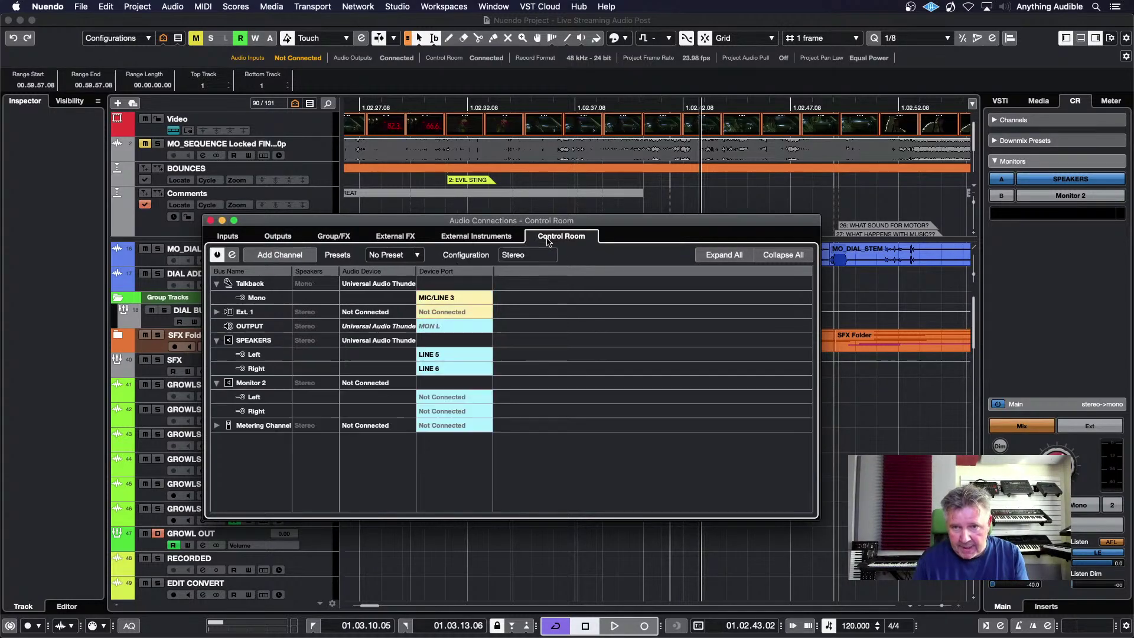
Step: Save the current Control Room connections as a preset named with the owner's first name followed by "First Episode"
left_click(417, 257)
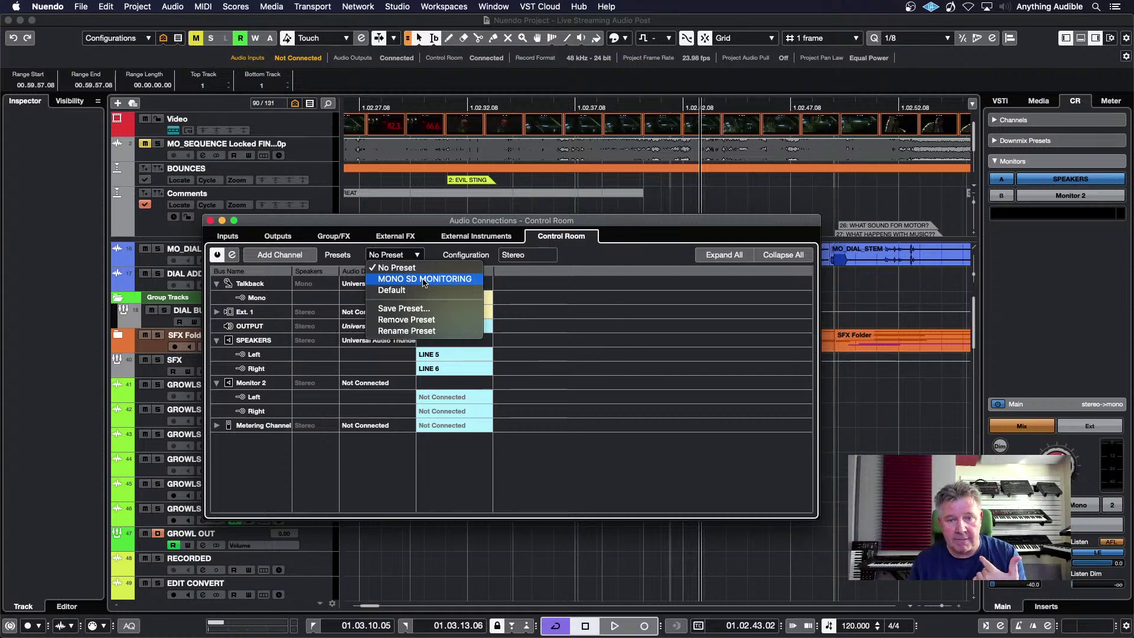
left_click(423, 308)
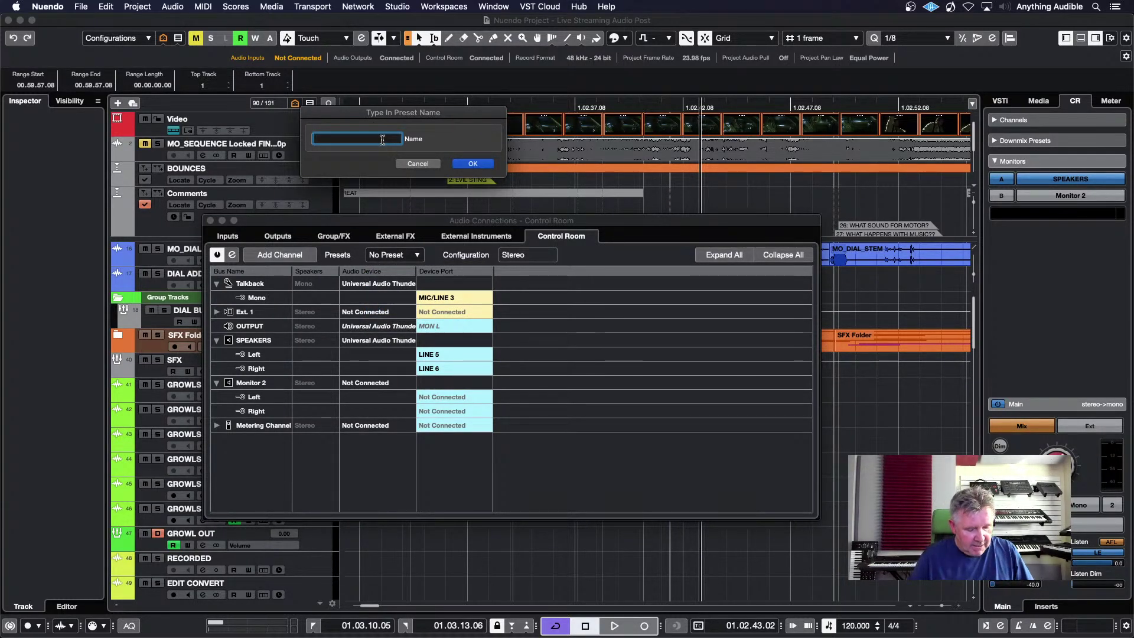
type("Lee's F")
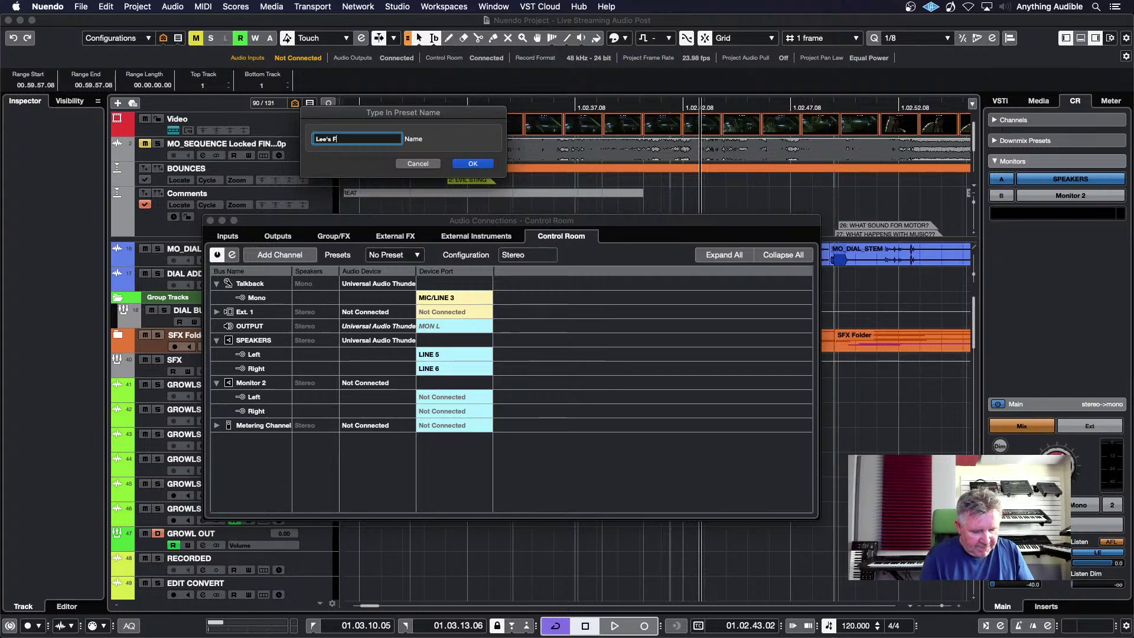
type("irst Ep")
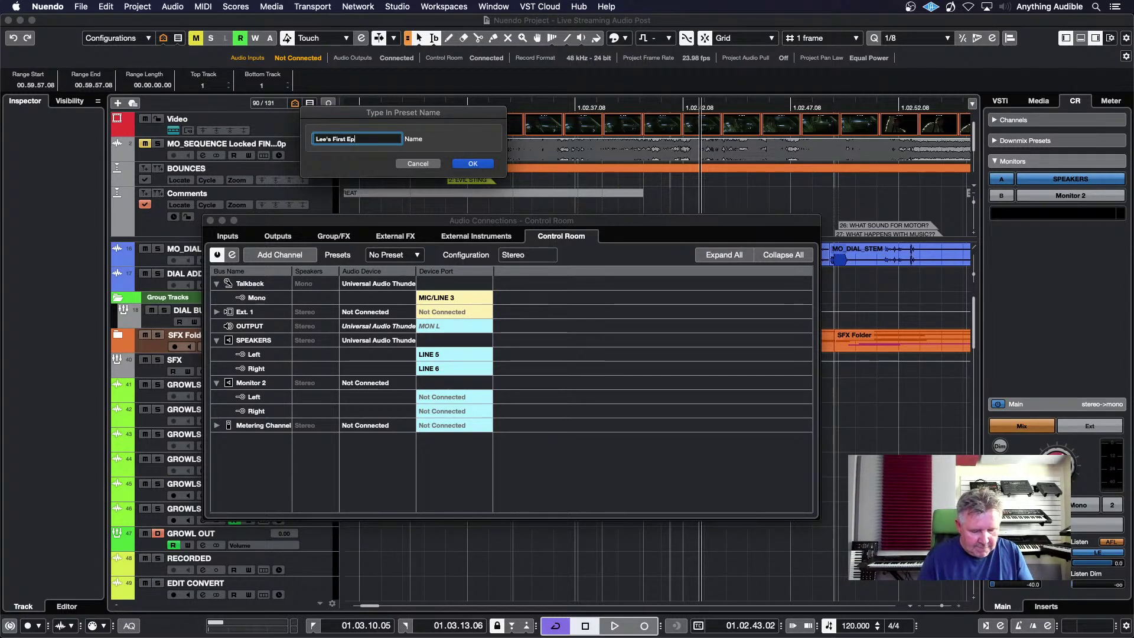
type("isode")
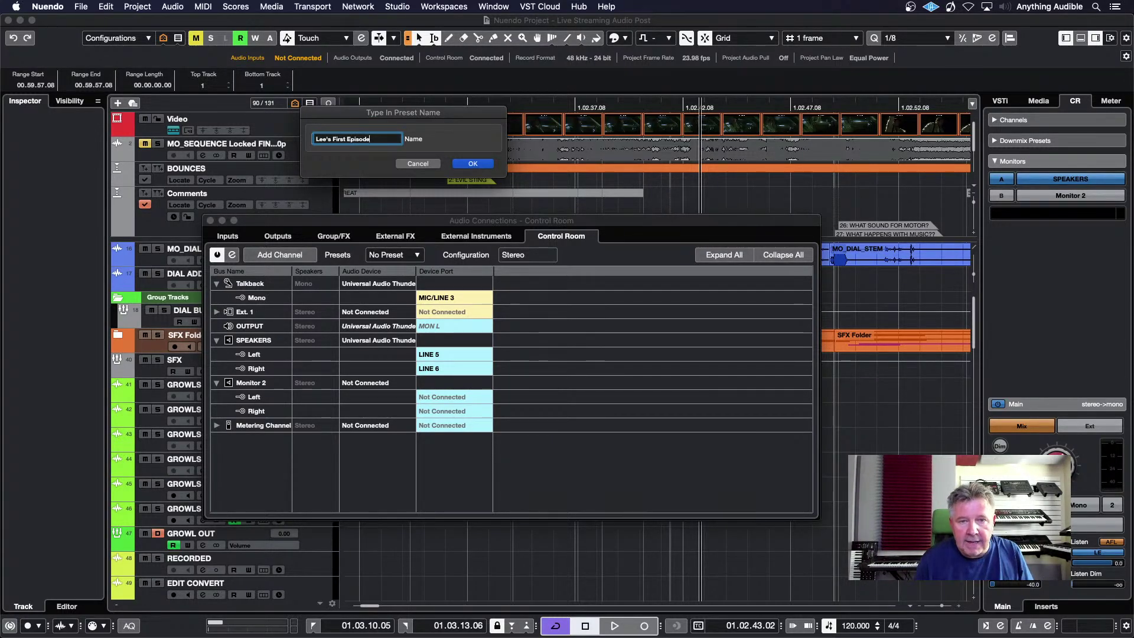
left_click(464, 164)
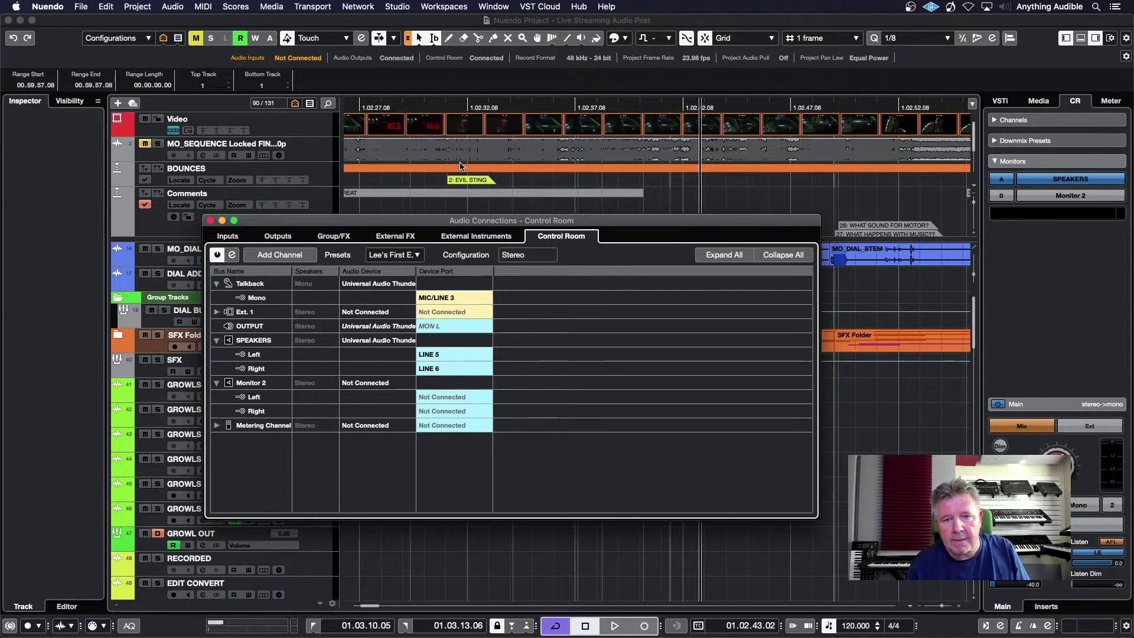
Step: Switch the Control Room connections to the Default preset, and recall the saved "First Episode" preset
left_click(416, 260)
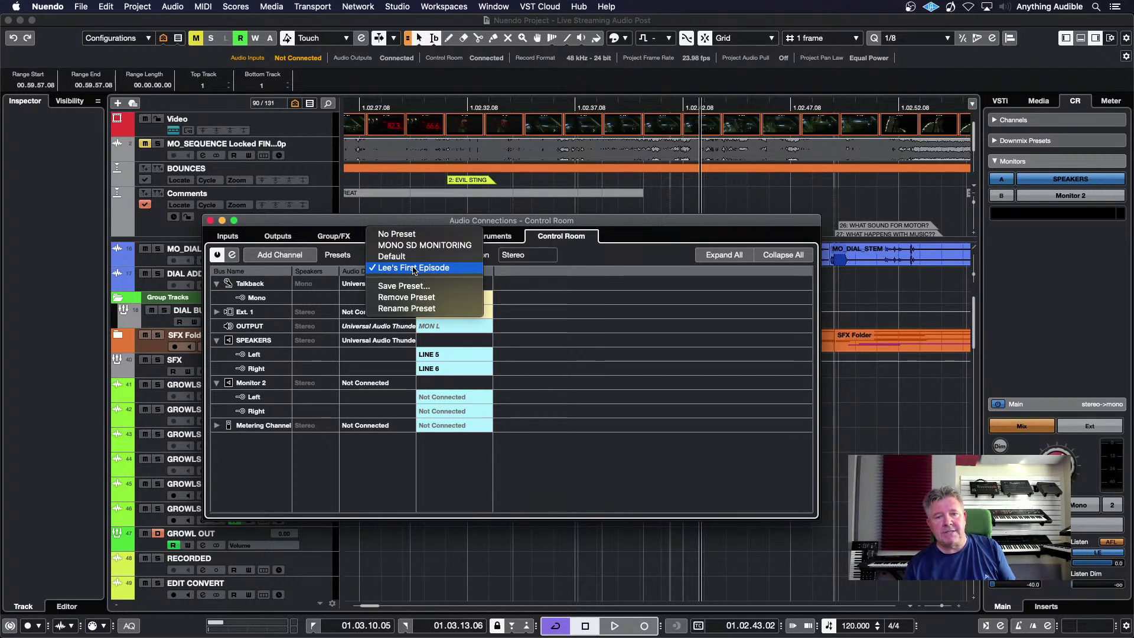
left_click(413, 259)
left_click(414, 258)
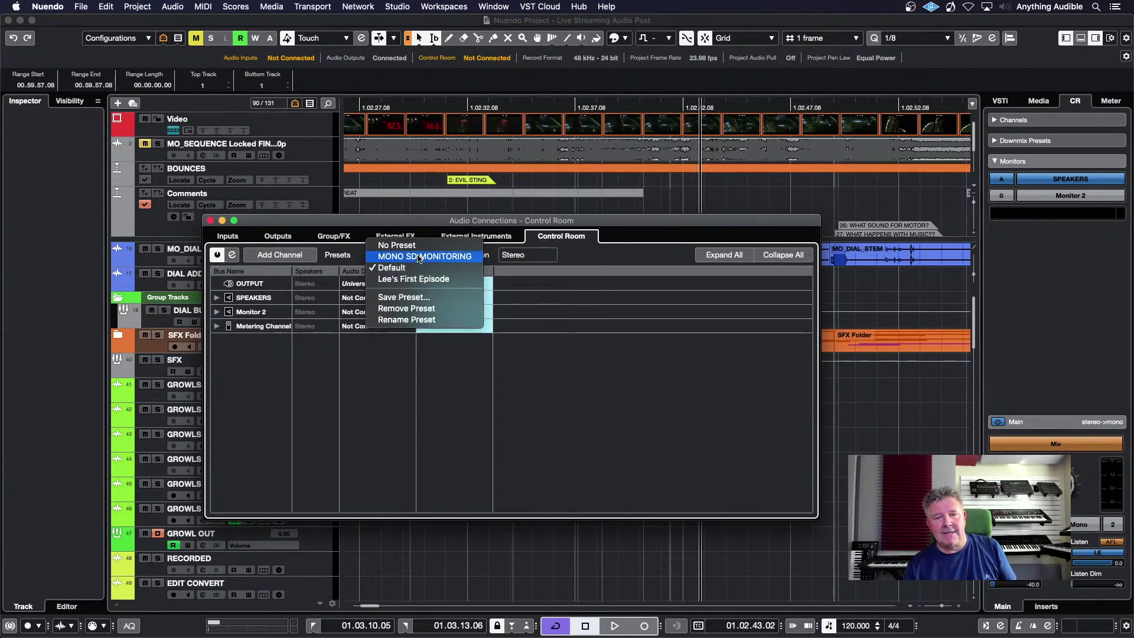
left_click(421, 278)
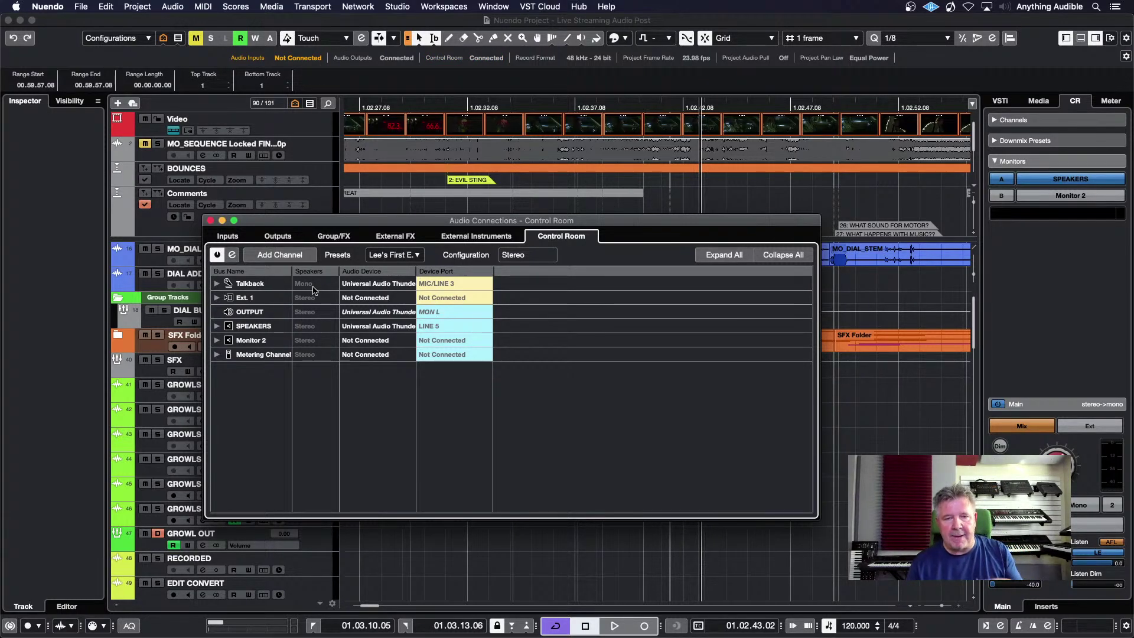
Step: Review the channel configurations offered for a new output bus without adding one, check the input buses, and close Audio Connections
left_click(278, 235)
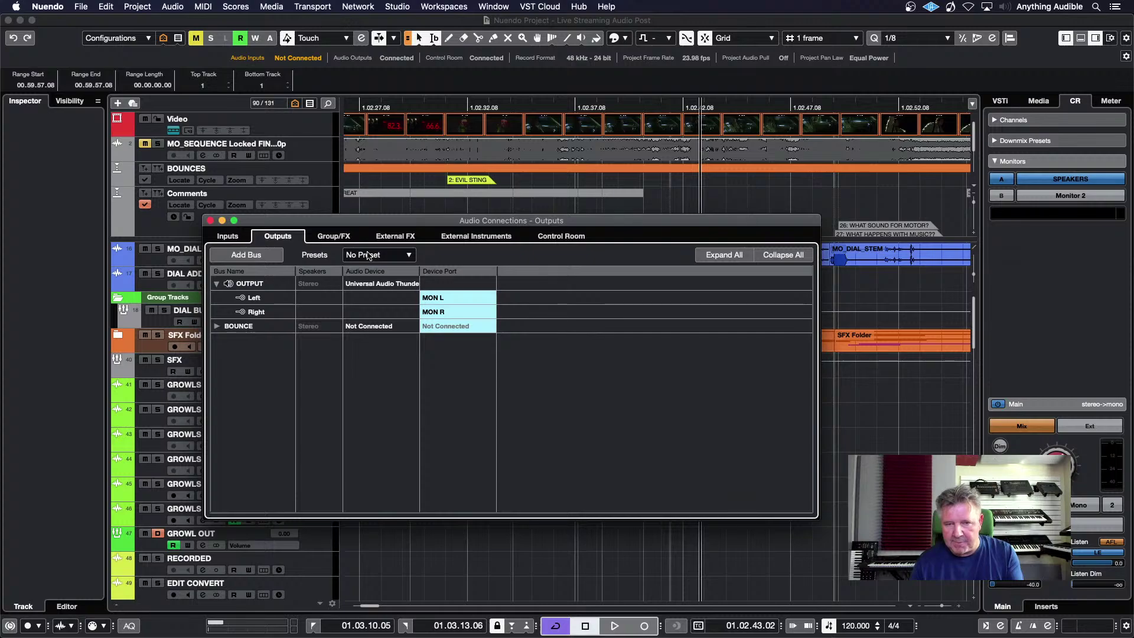
left_click(274, 255)
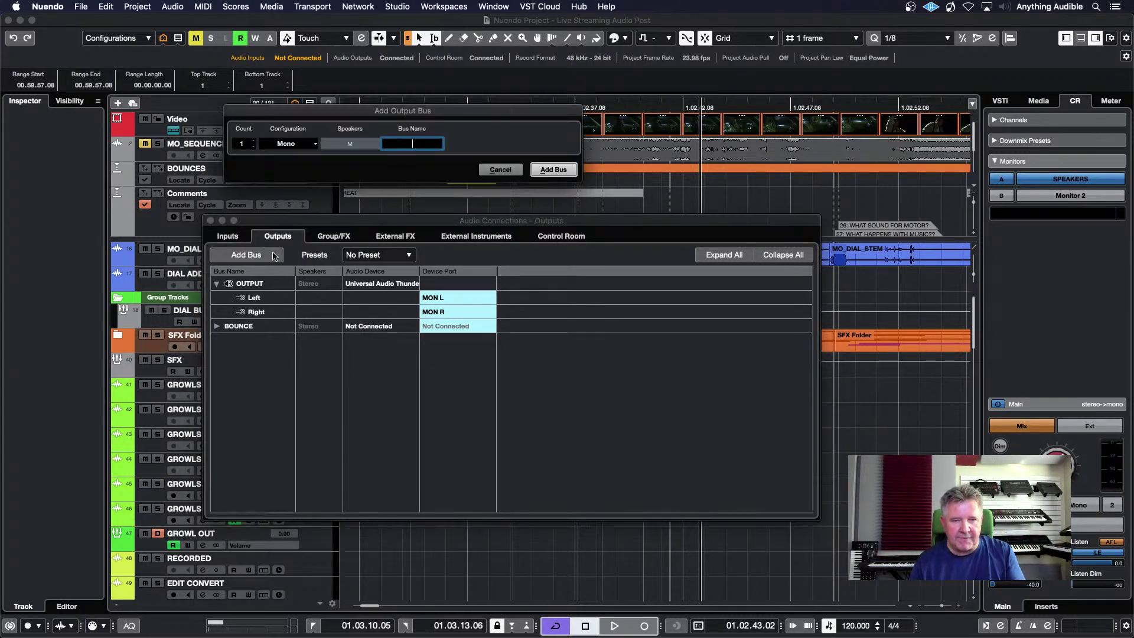
left_click(315, 147)
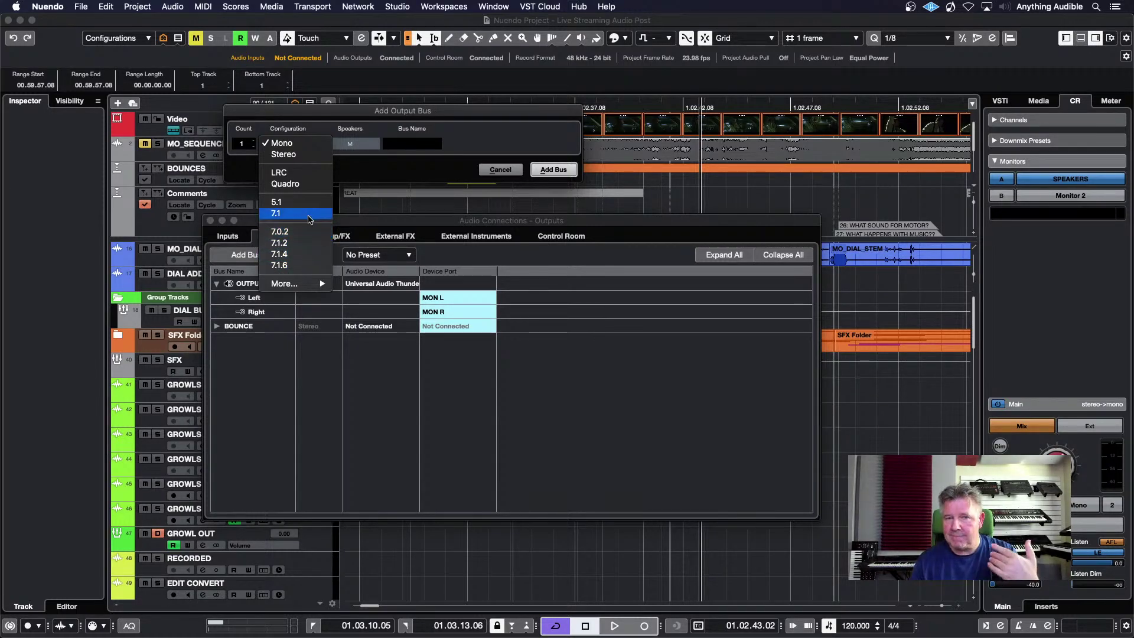
mouse_move(295, 284)
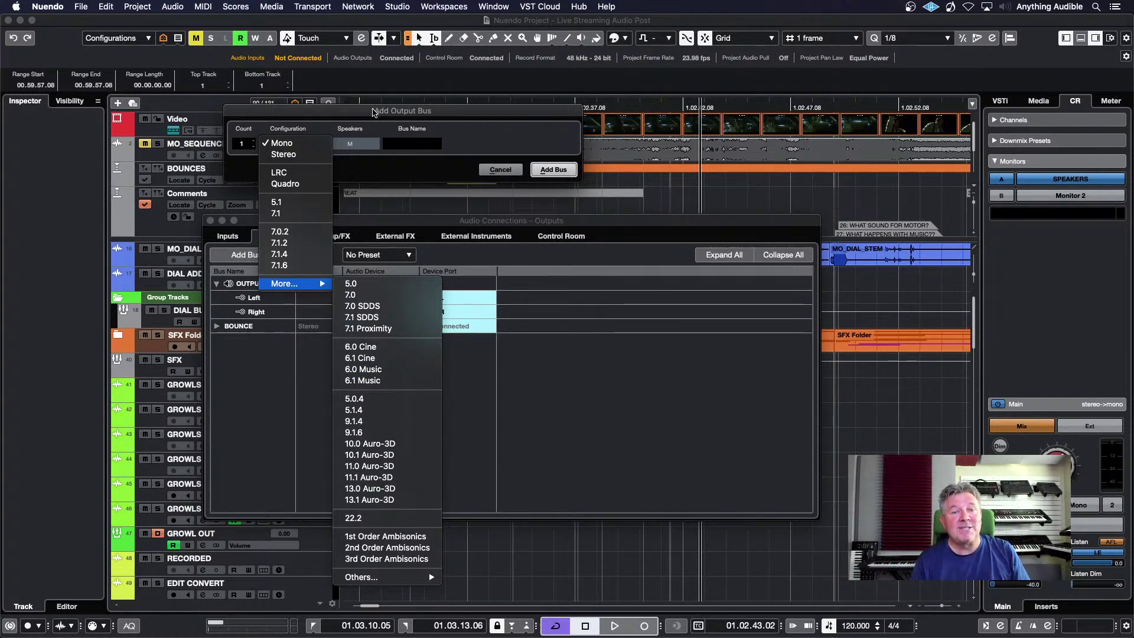
left_click(374, 111)
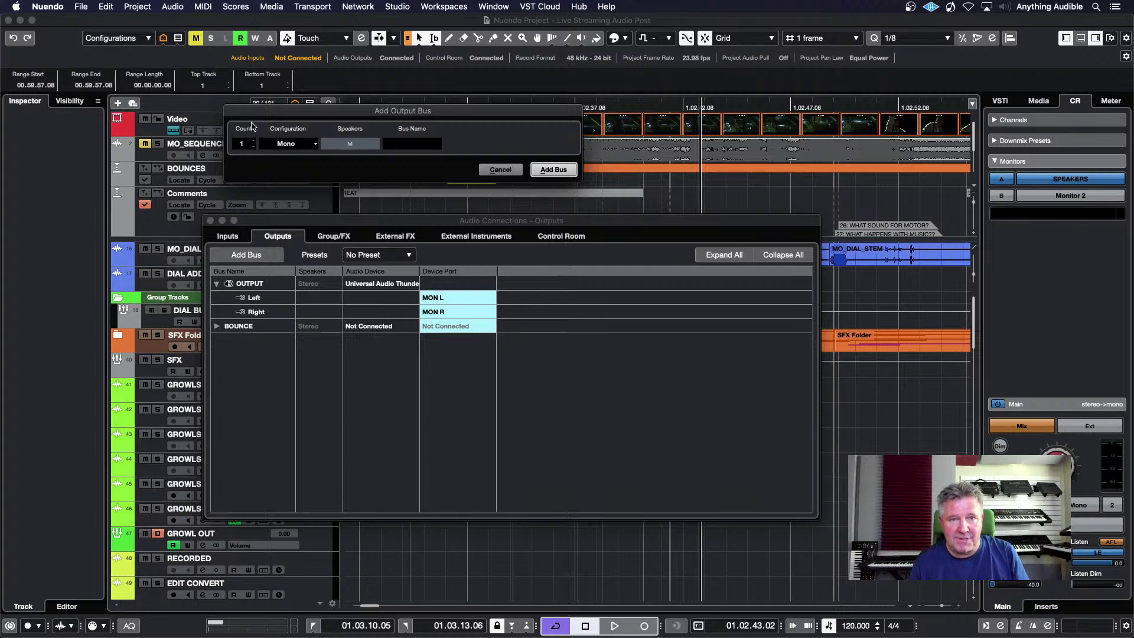
left_click(484, 170)
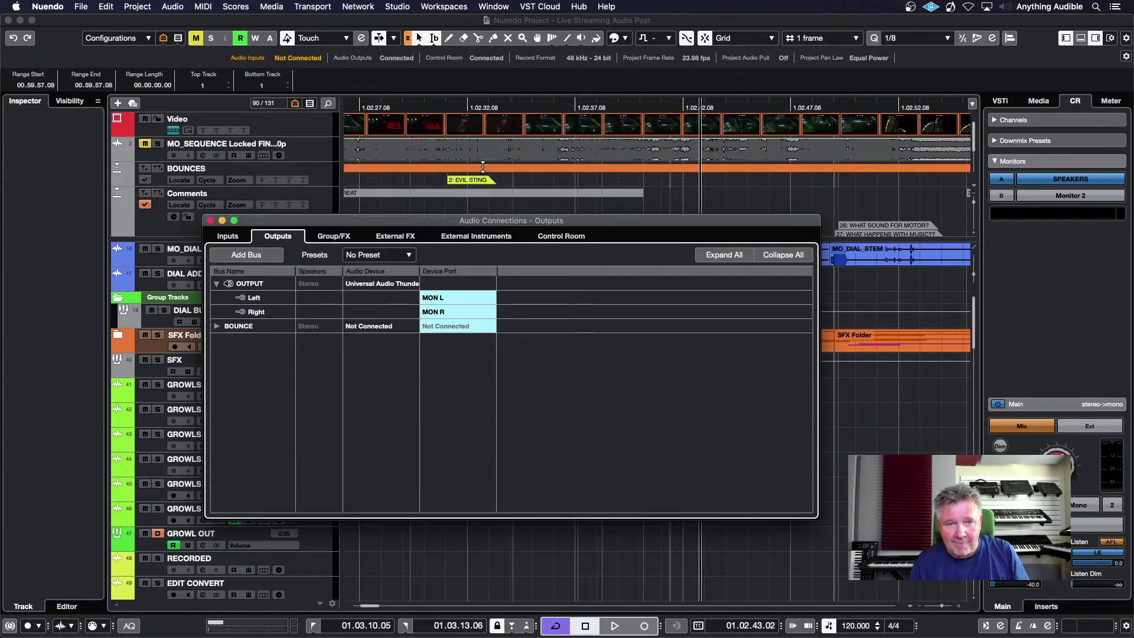
left_click(242, 238)
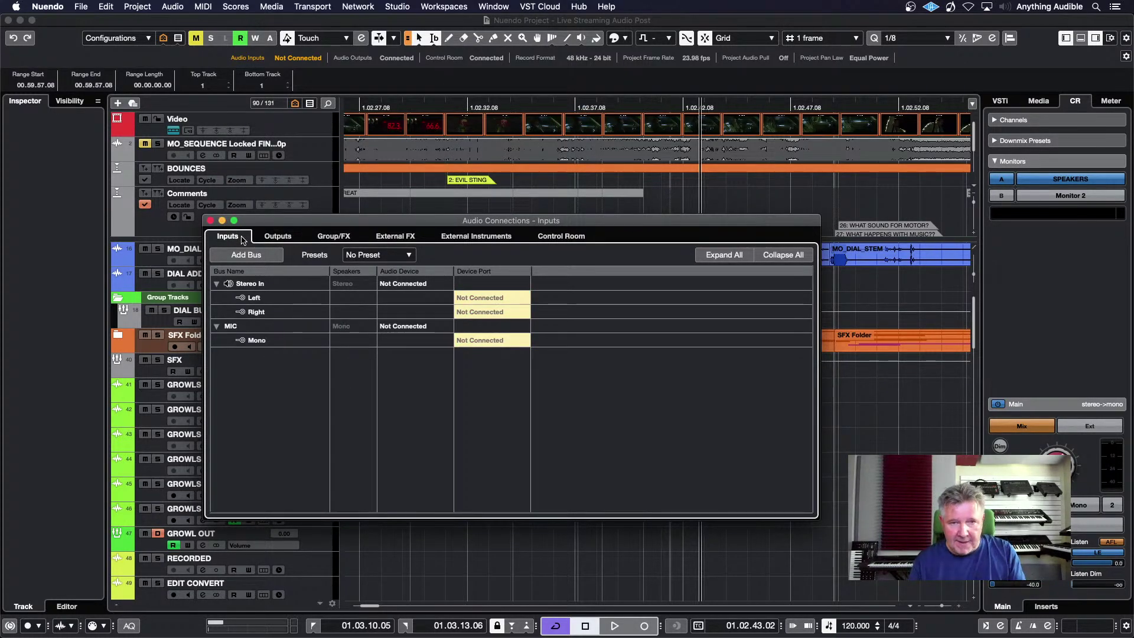
left_click(210, 221)
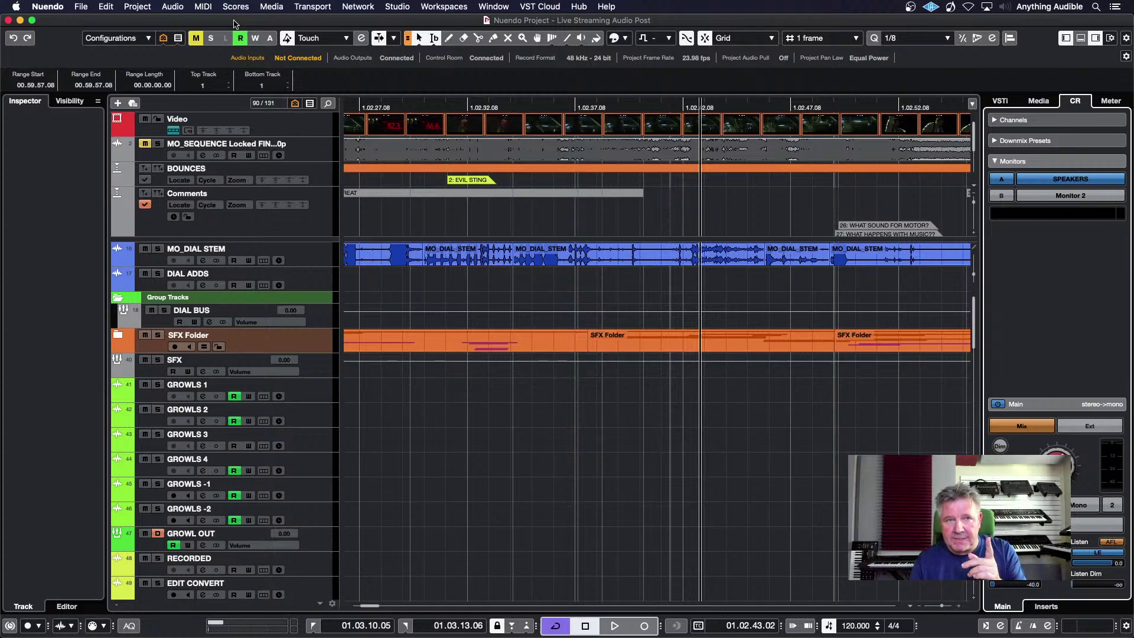
Step: Save the current project as a template named EPISODE 1
left_click(106, 7)
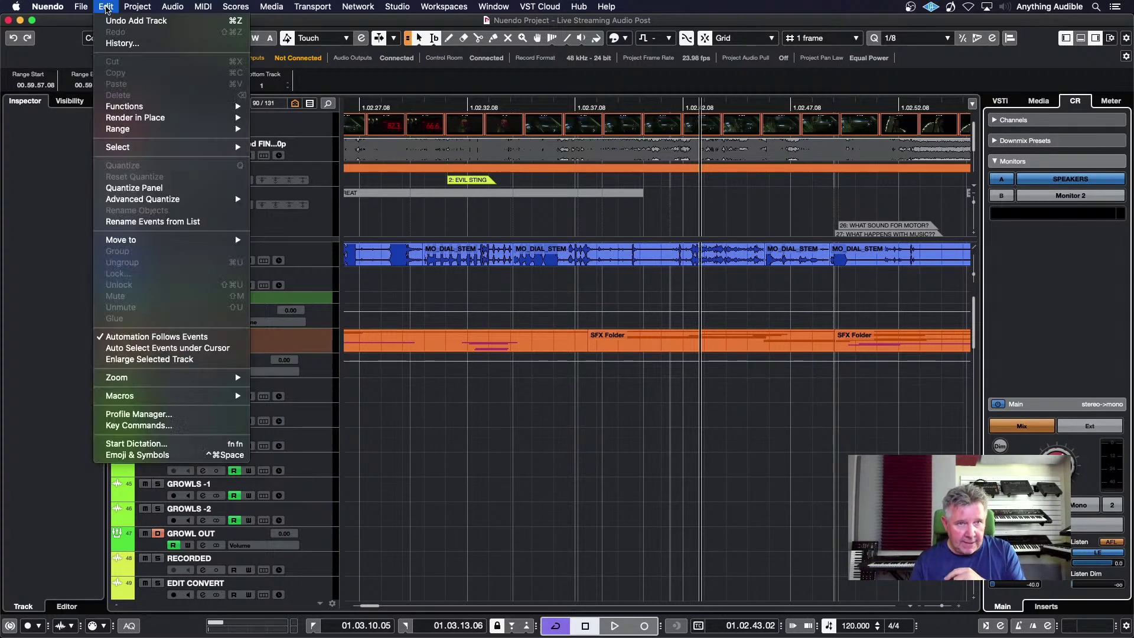
mouse_move(82, 7)
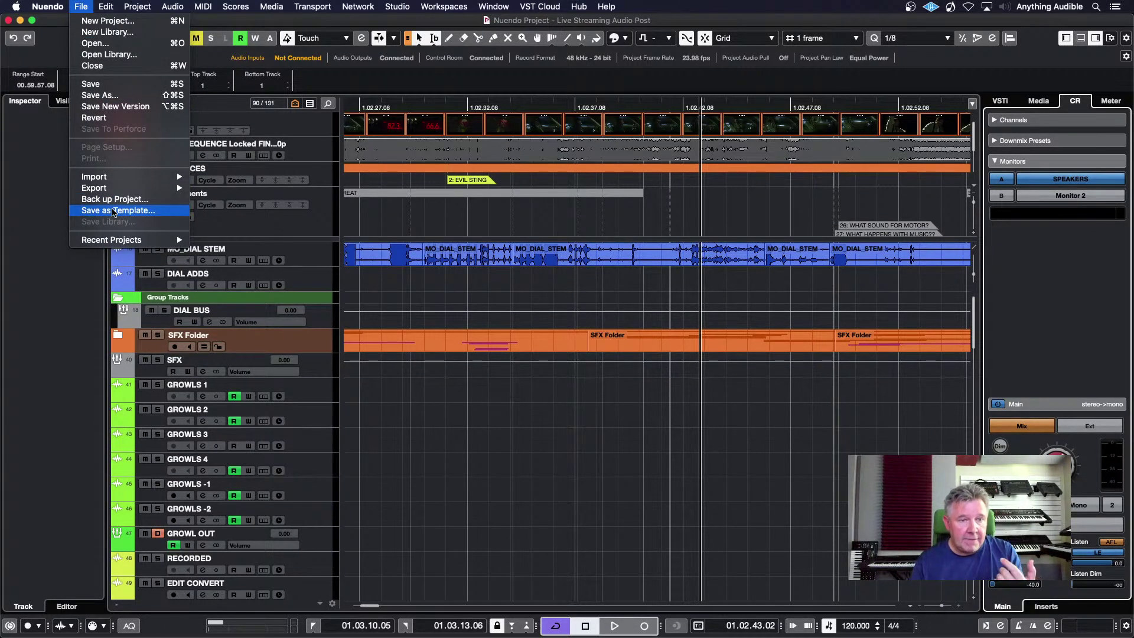
left_click(114, 211)
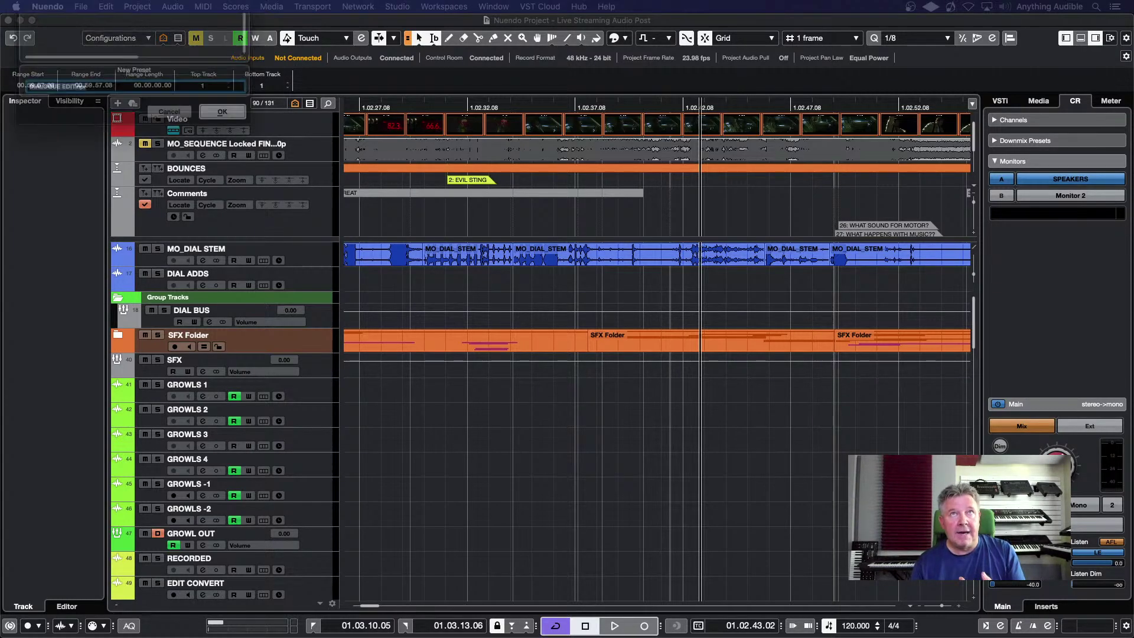
left_click_drag(440, 114, 571, 174)
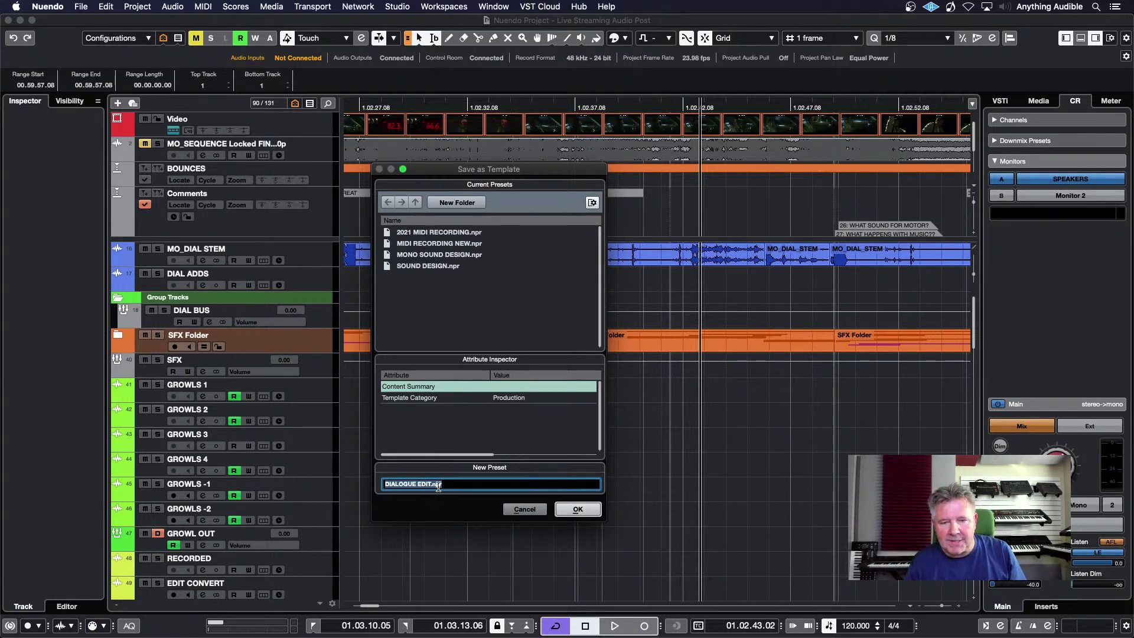
left_click_drag(433, 484, 366, 490)
type("EPISODE ")
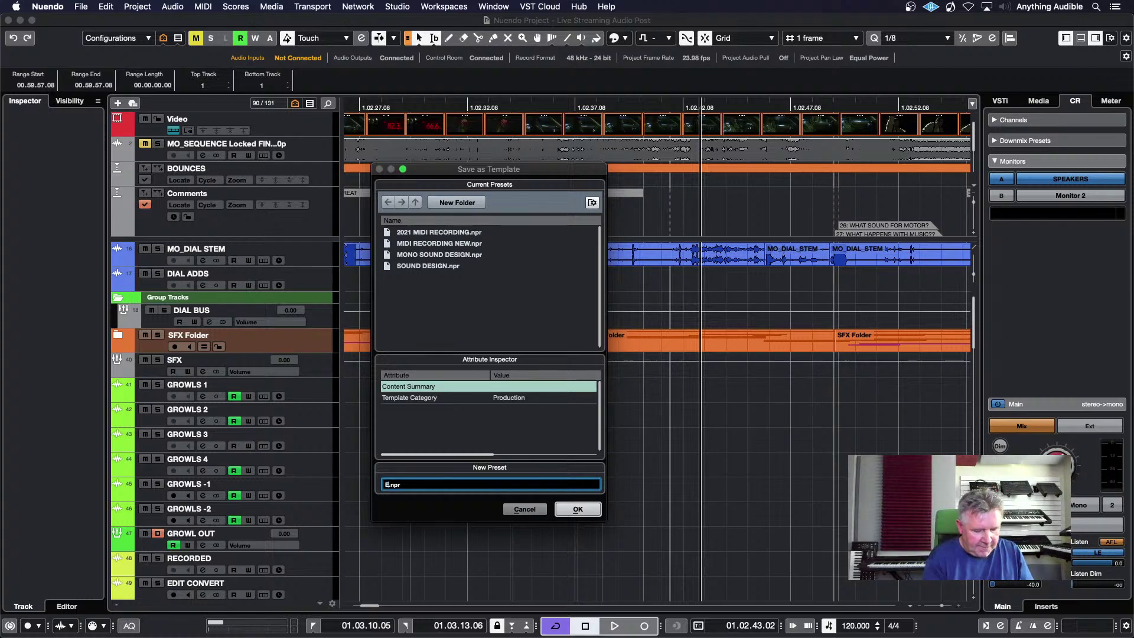
type("1")
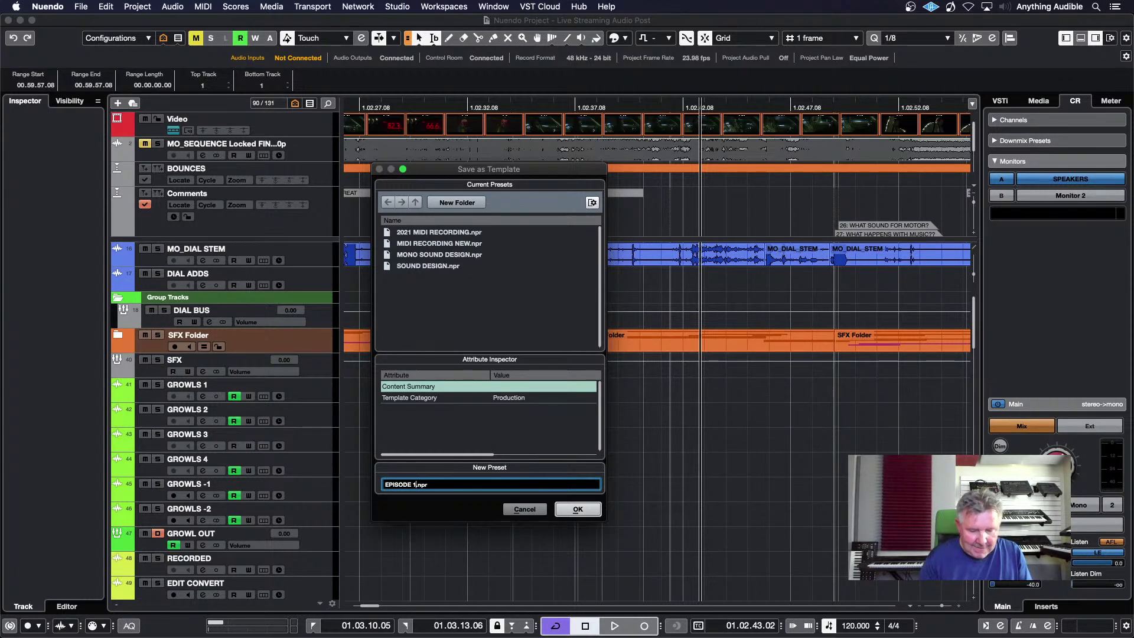
left_click(577, 508)
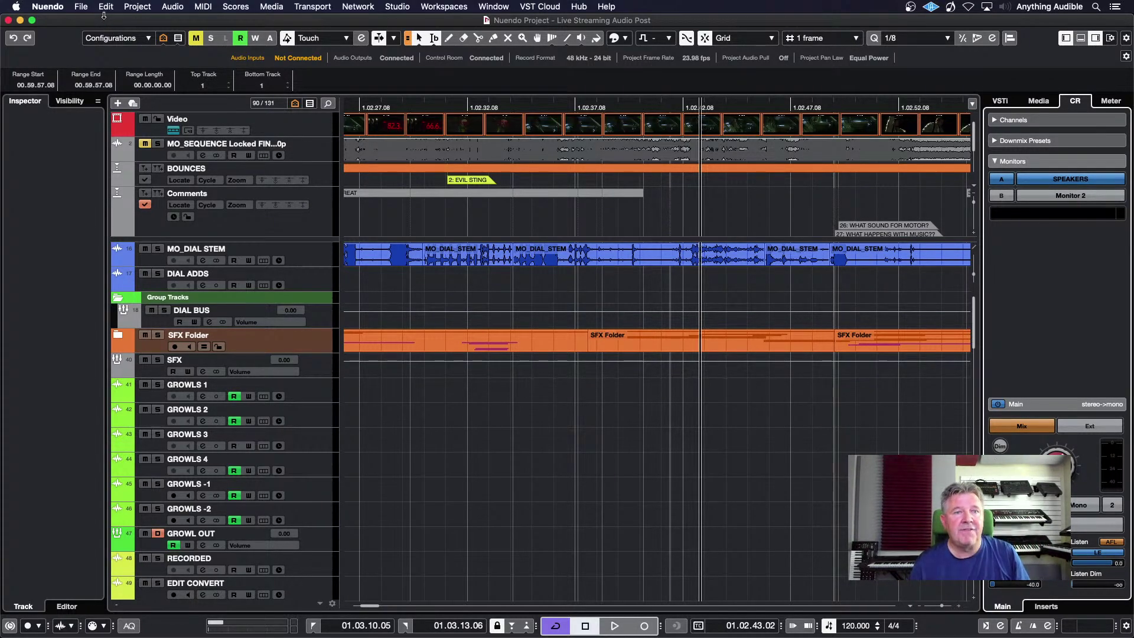
Step: Examine the project's available import and export formats
left_click(80, 7)
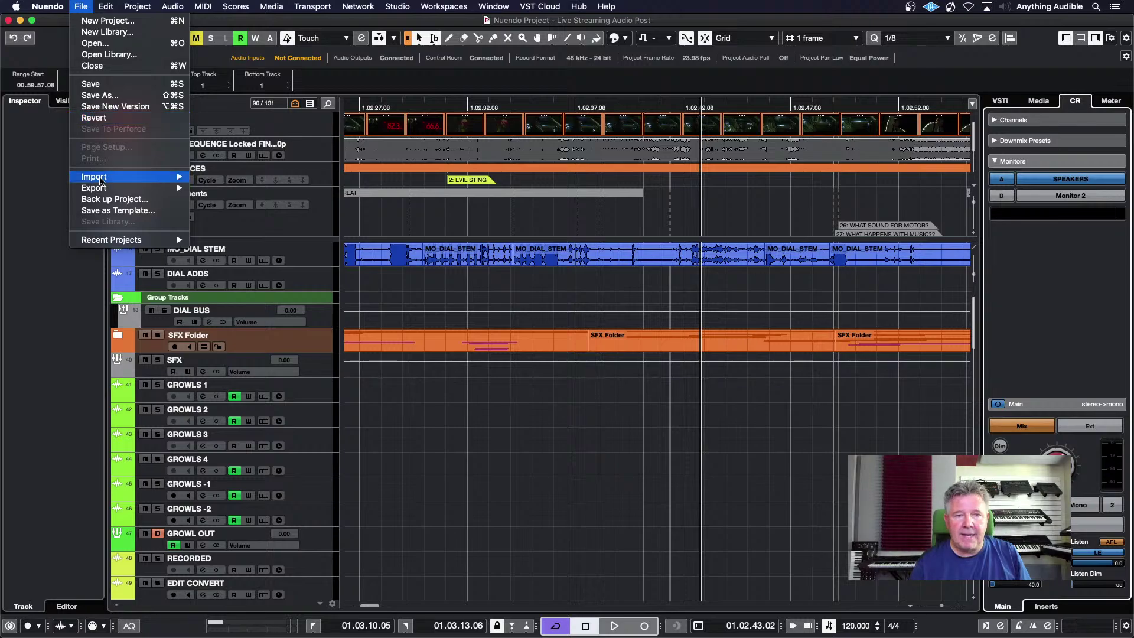
mouse_move(102, 181)
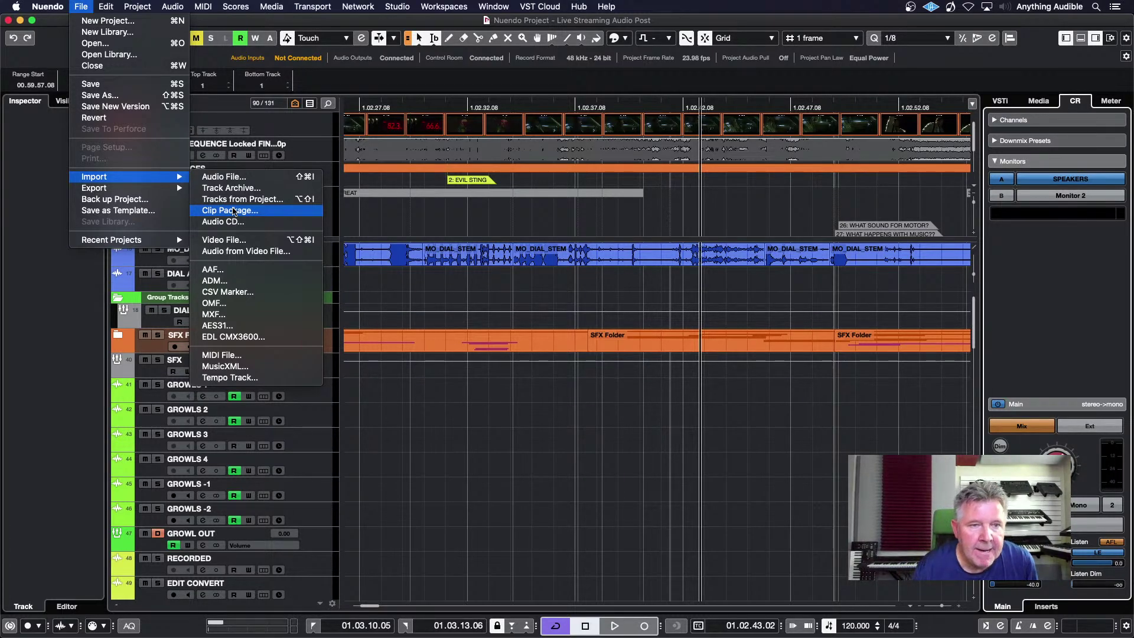
mouse_move(164, 188)
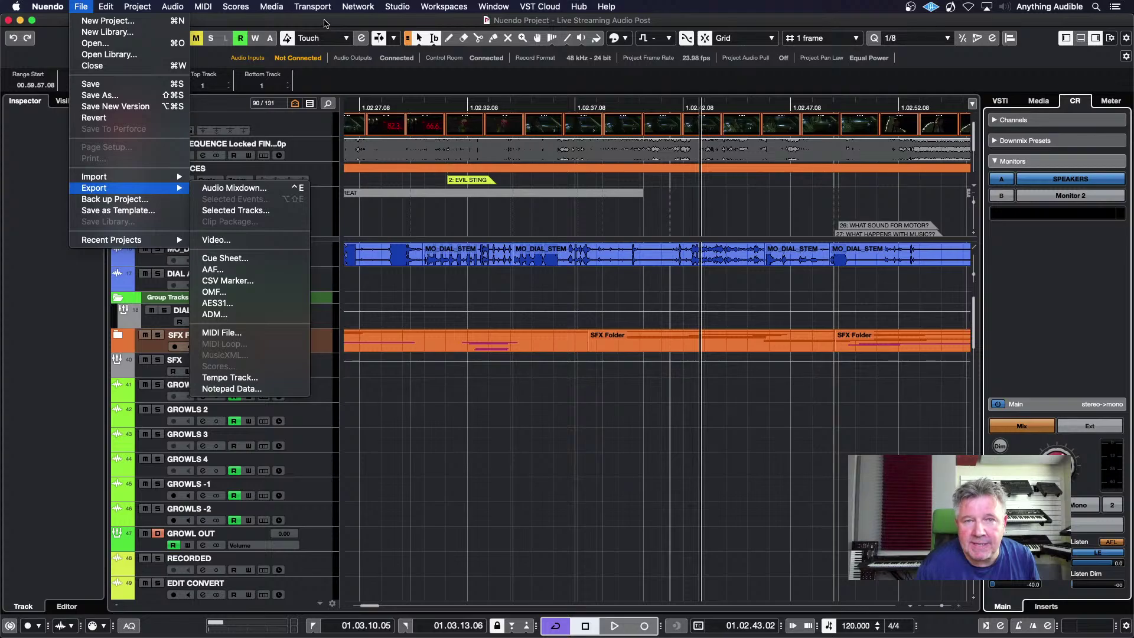
left_click(324, 23)
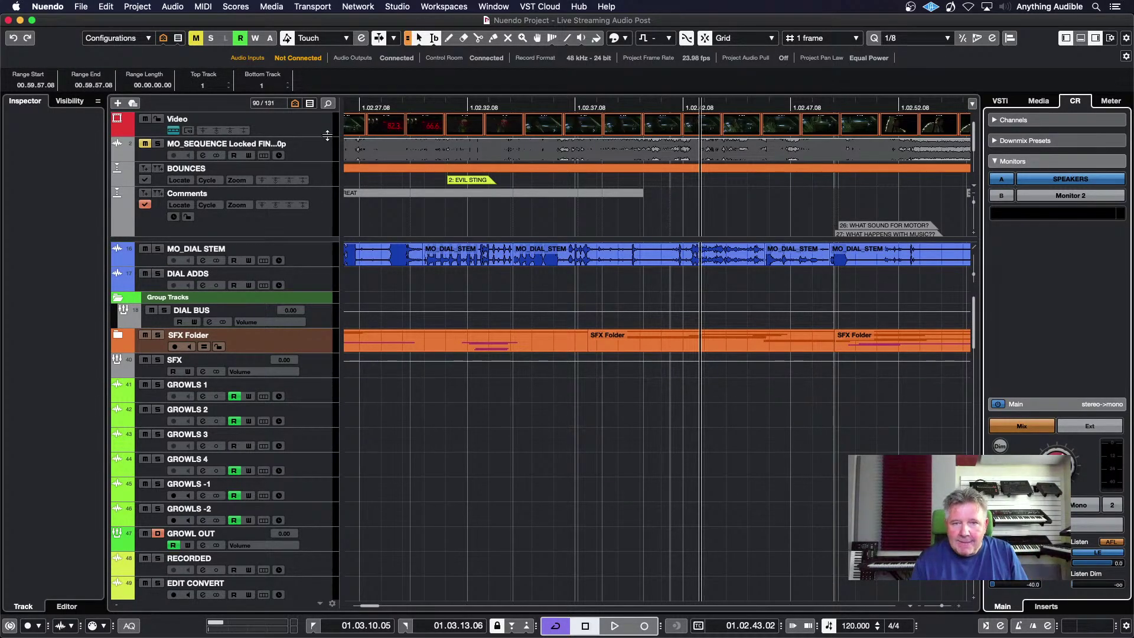
left_click(82, 9)
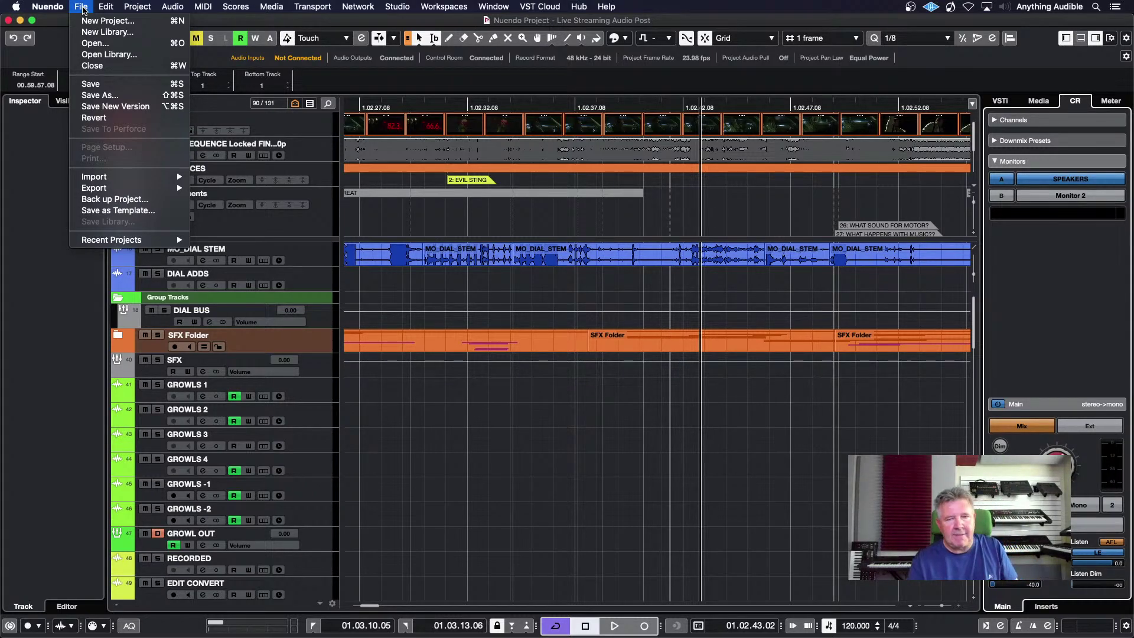
mouse_move(236, 7)
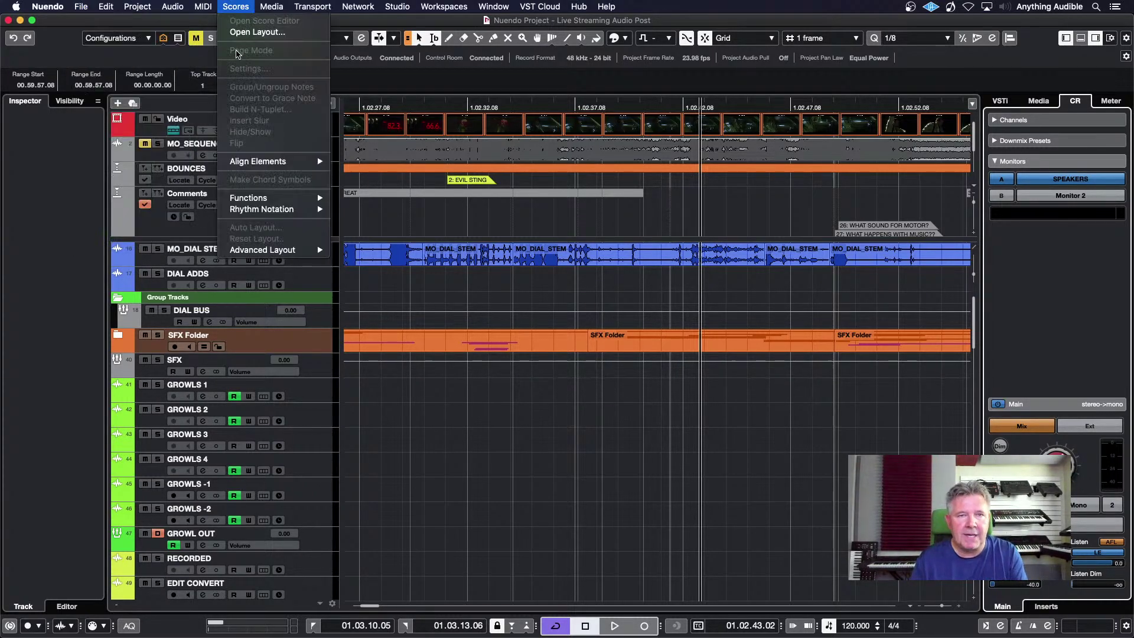
left_click(201, 24)
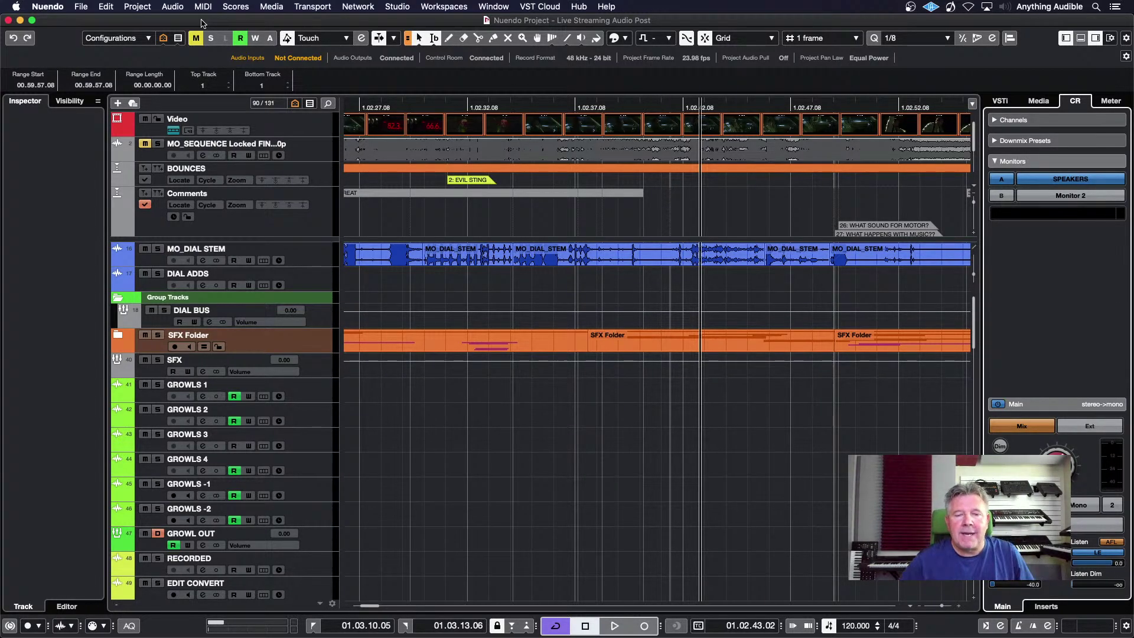
Step: Open Export Audio Mixdown, set the channel selection to Multiple, and compare the Cycle Markers and Locators export ranges
left_click(81, 7)
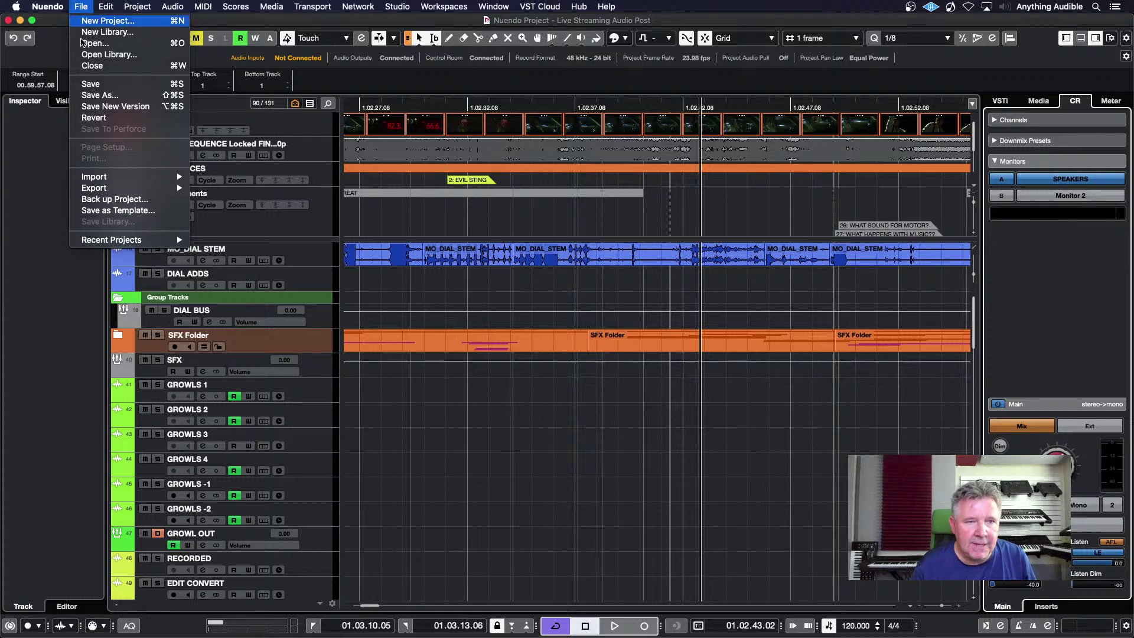
mouse_move(94, 188)
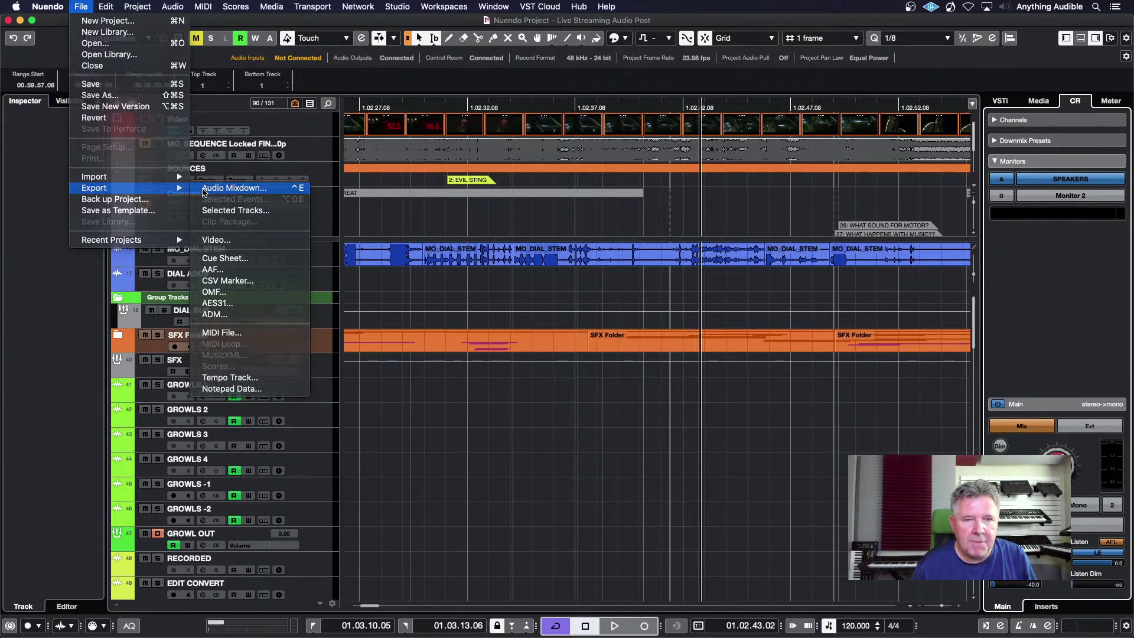
left_click(202, 193)
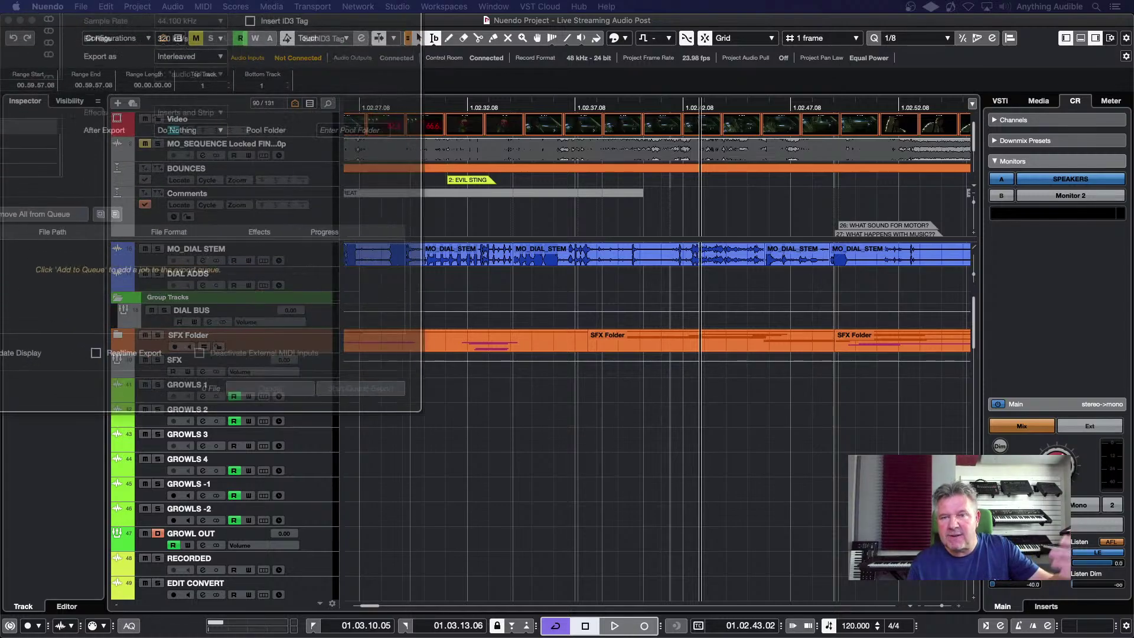
left_click_drag(647, 57, 767, 39)
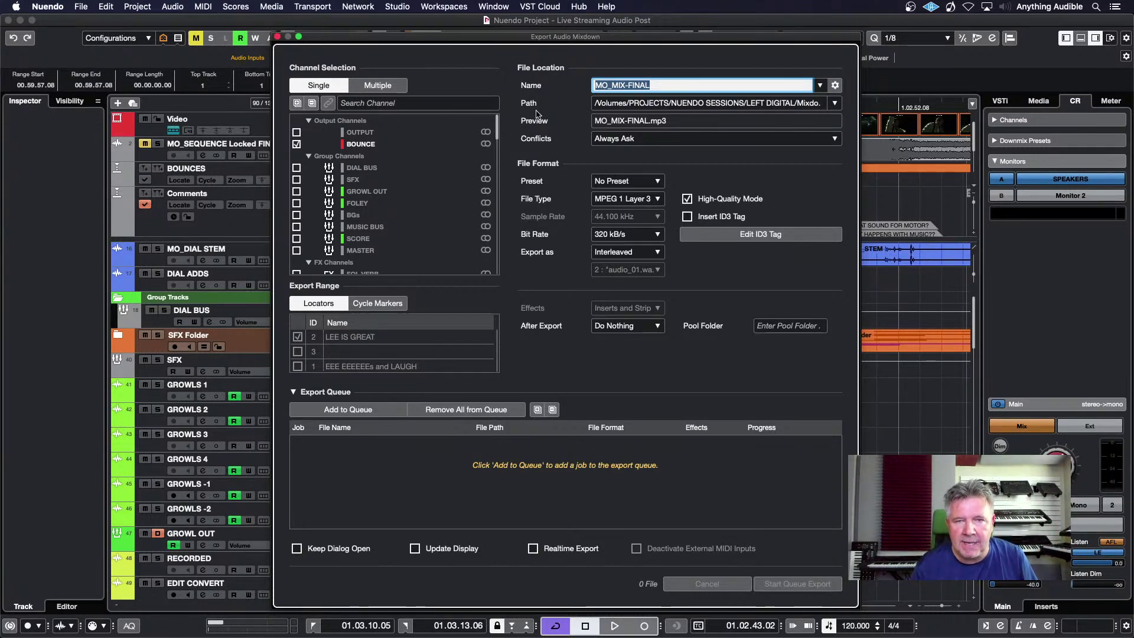
left_click(397, 88)
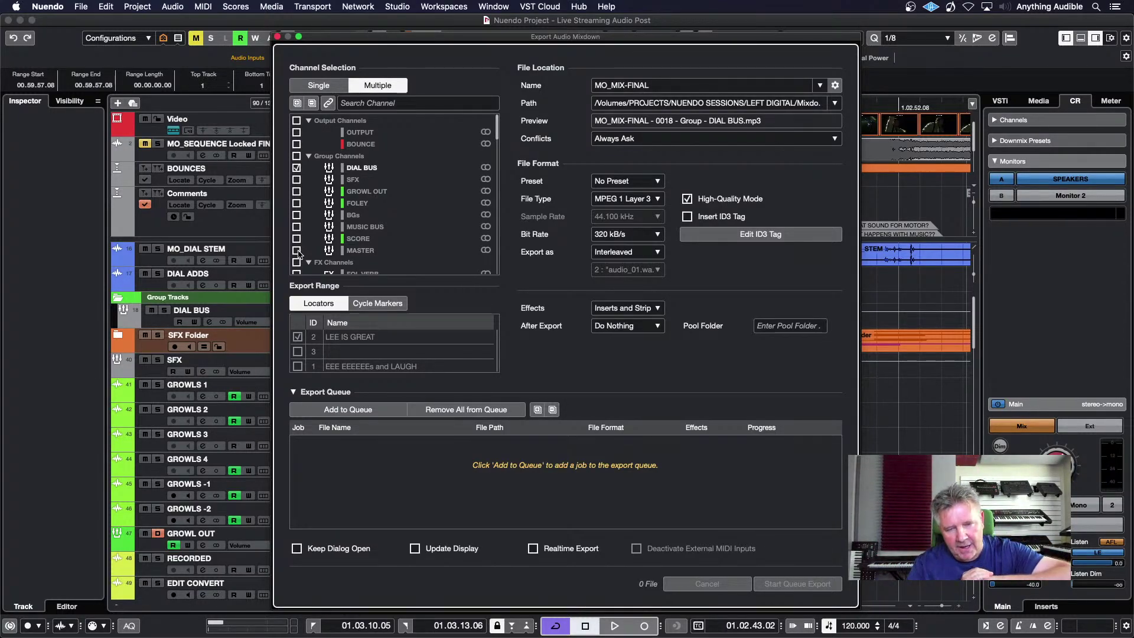
left_click(353, 305)
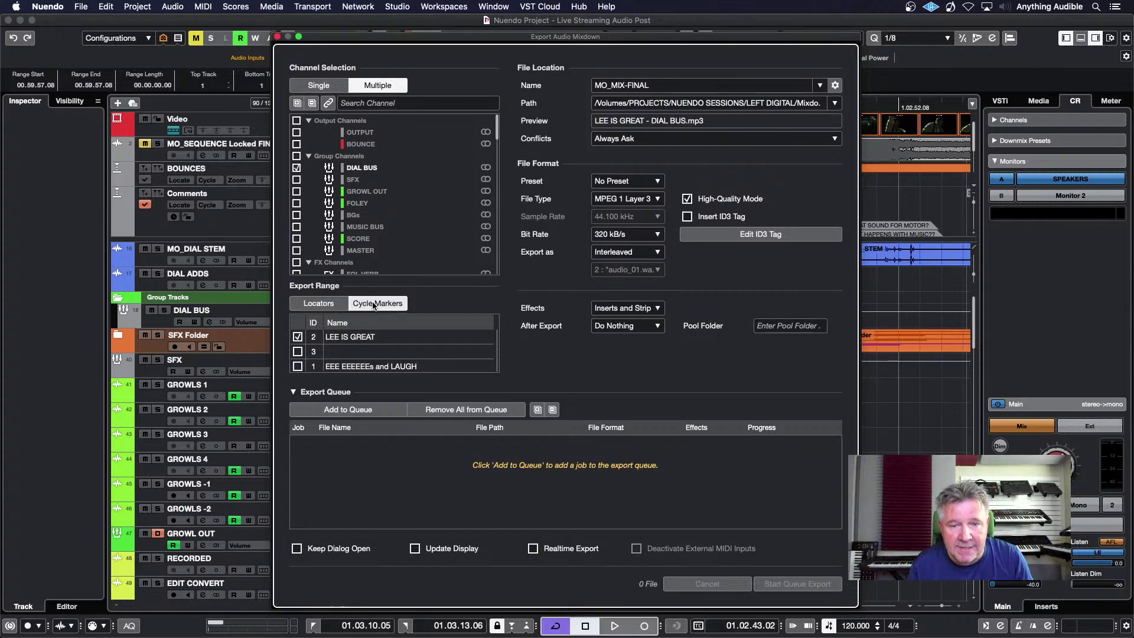
left_click(338, 305)
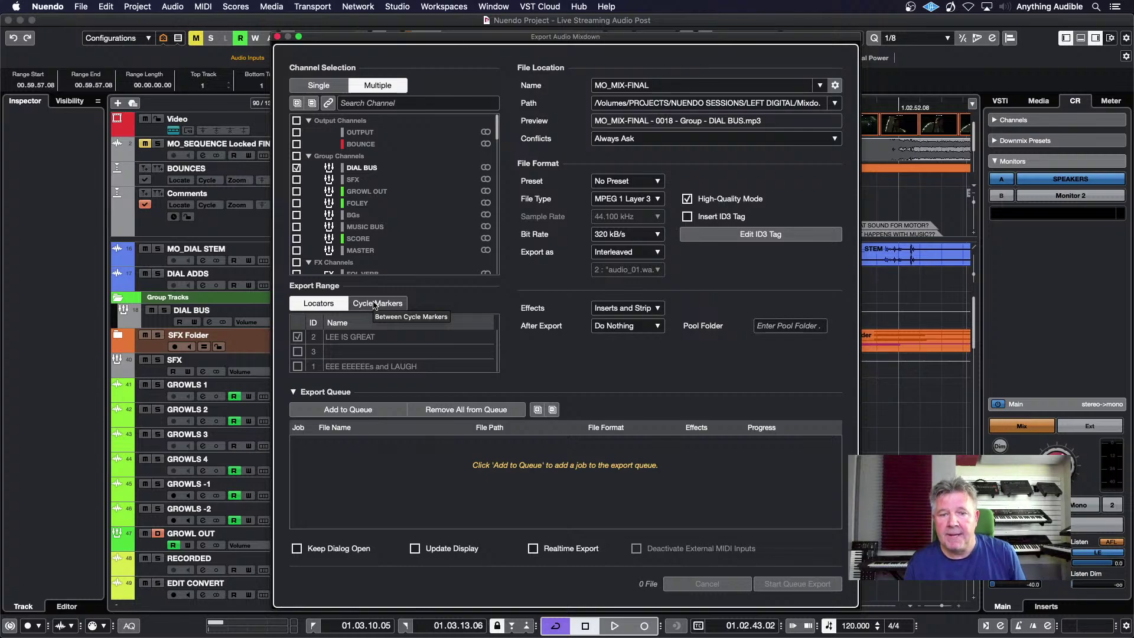
Step: Review the mixdown's format presets, file types and naming options, and close Export Audio Mixdown without exporting
left_click(637, 187)
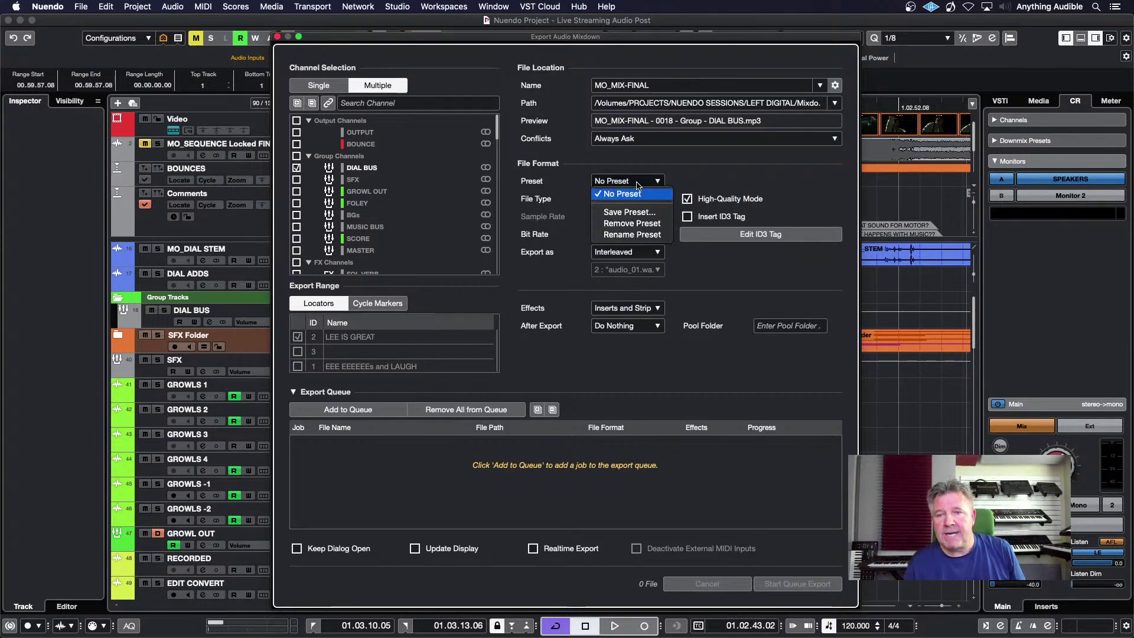
left_click(637, 194)
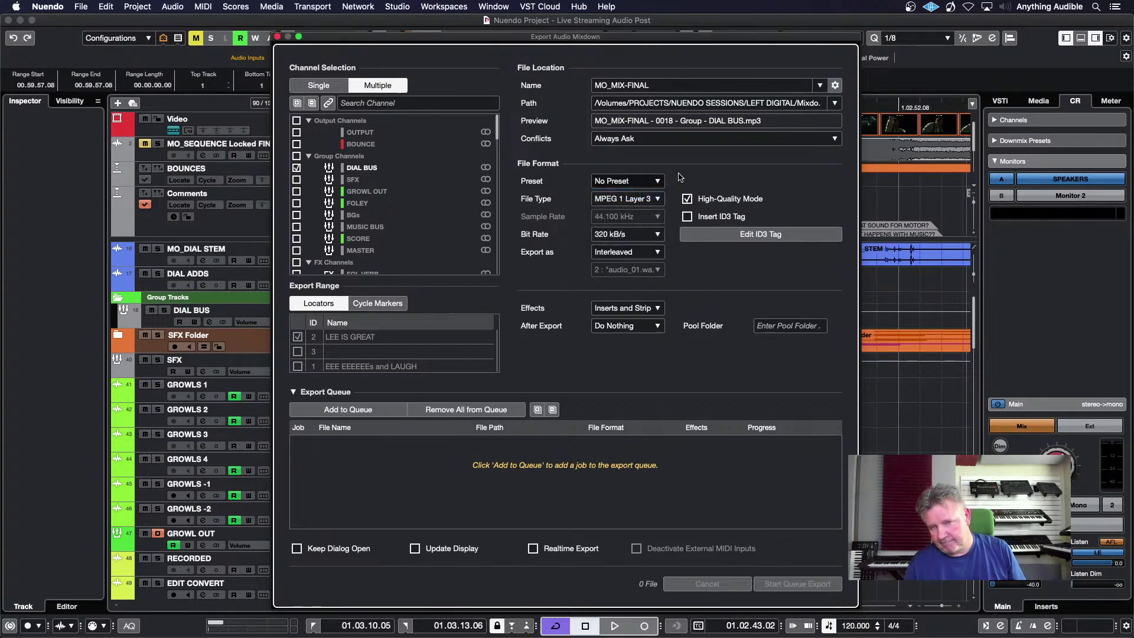
left_click(660, 203)
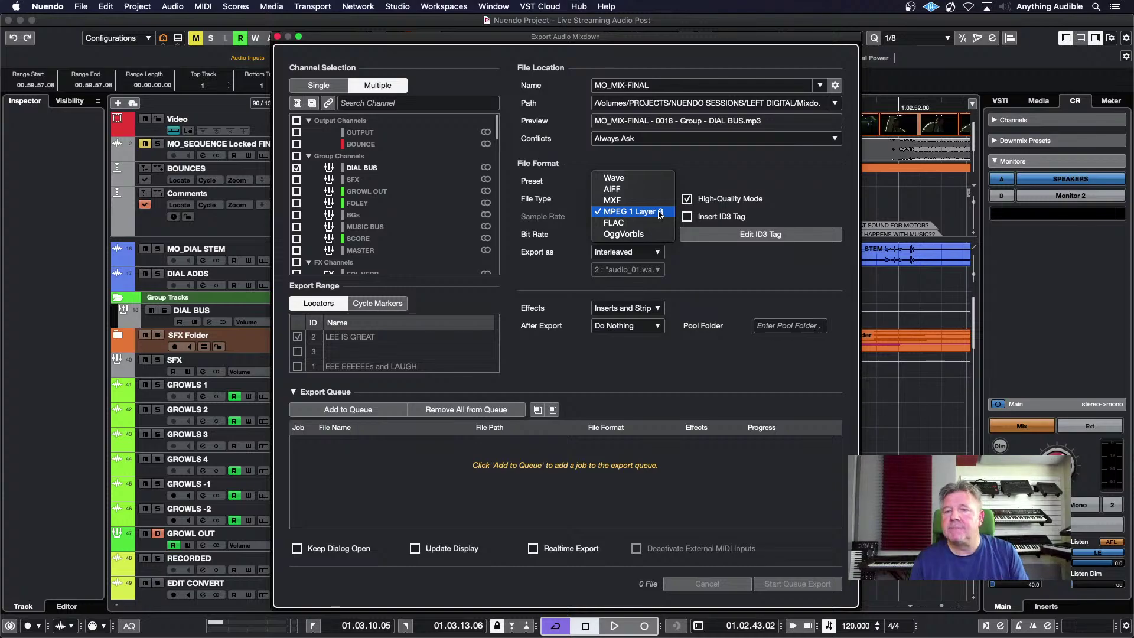
left_click(713, 176)
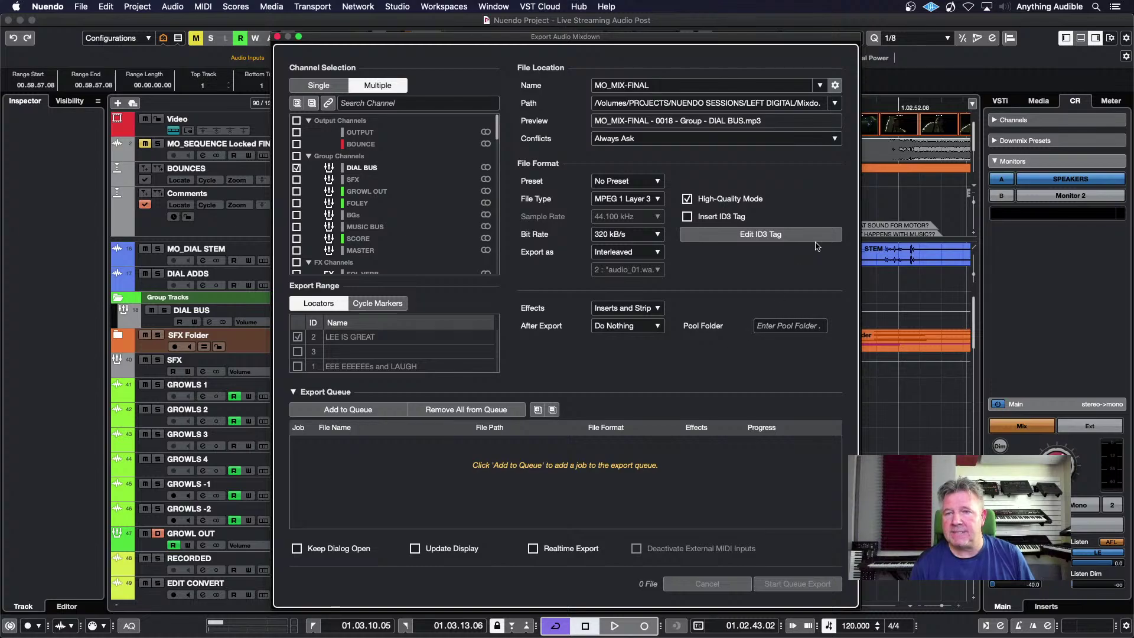
left_click(834, 85)
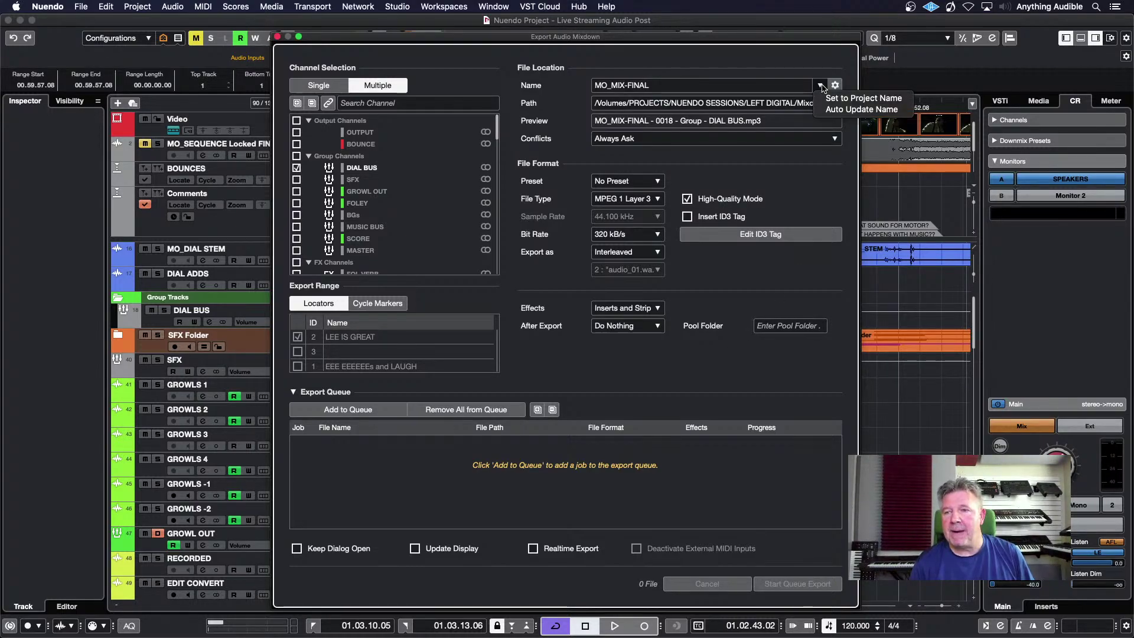
left_click(831, 59)
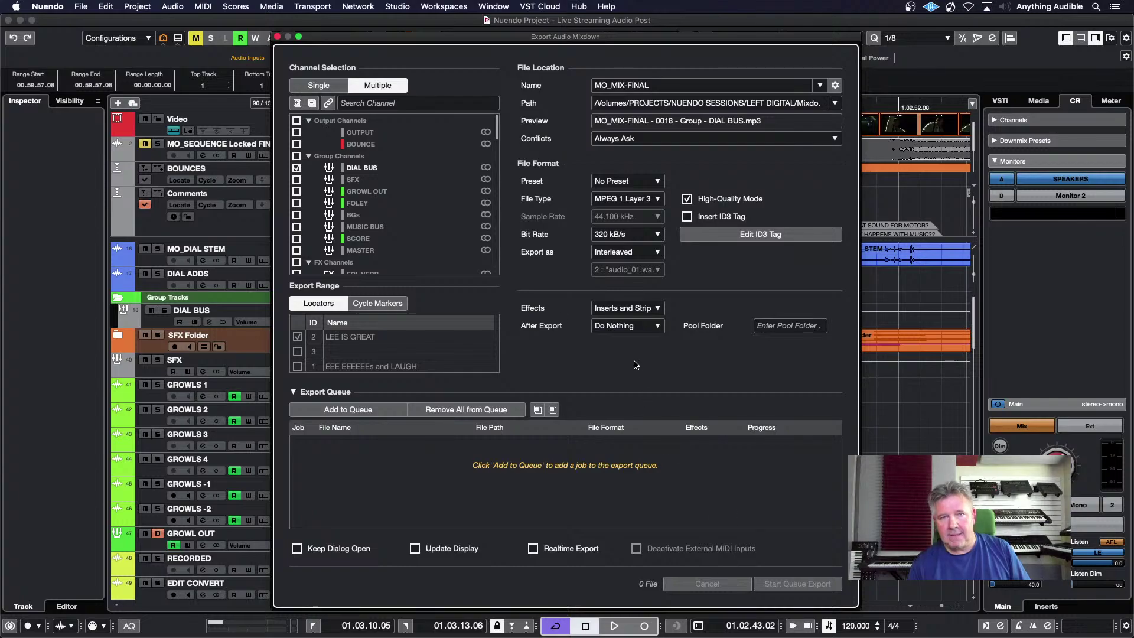
left_click(277, 37)
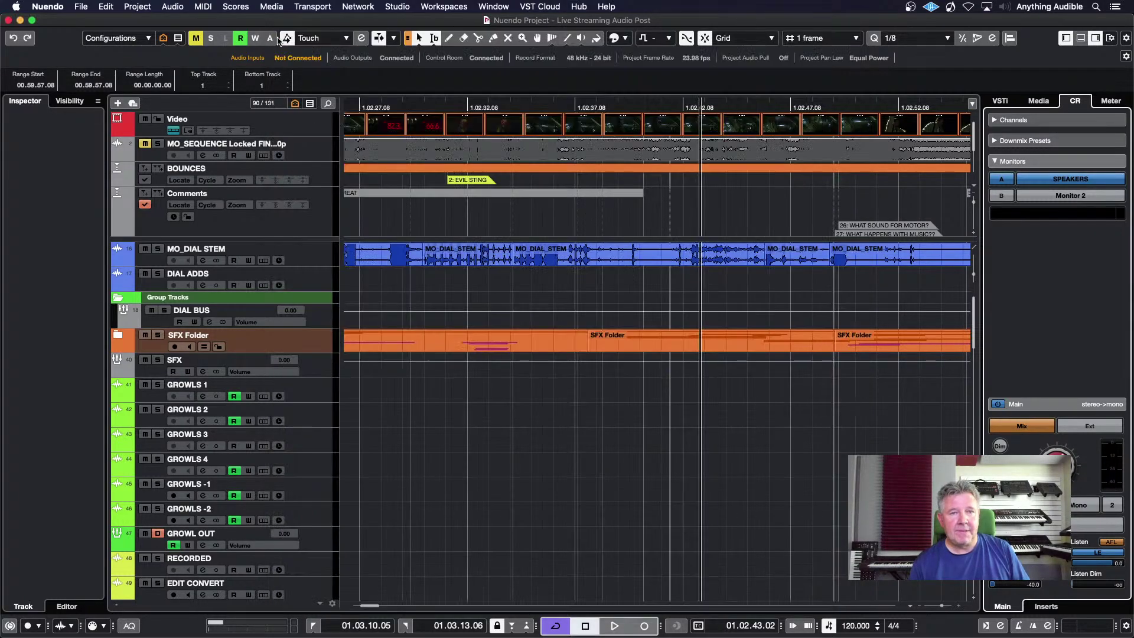